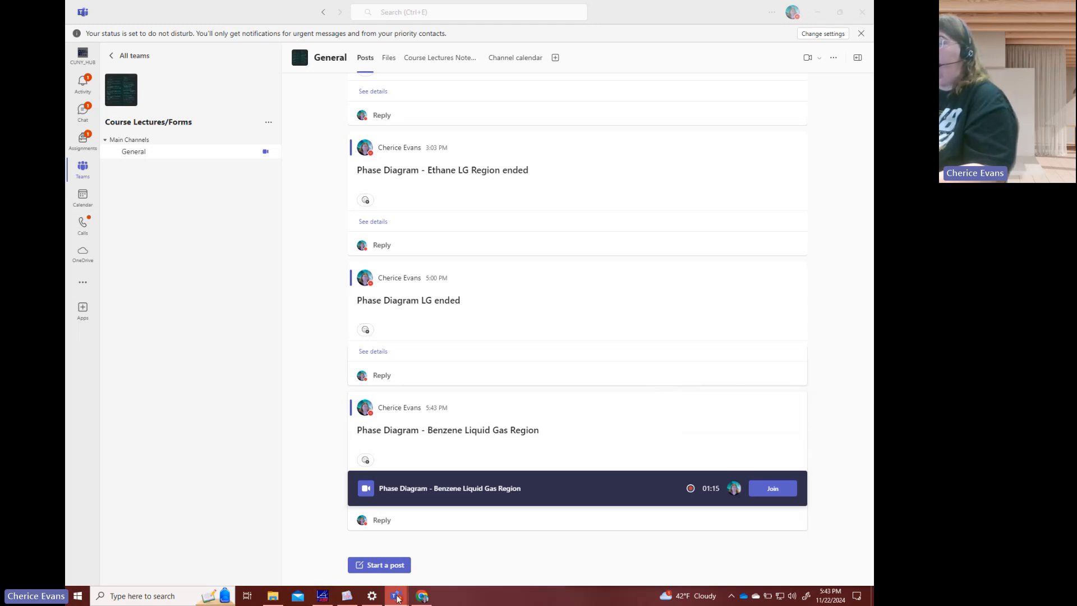
- Bring up the Teams meeting window, mute and unmute the microphone, and minimize the meeting
mouse_move(397, 598)
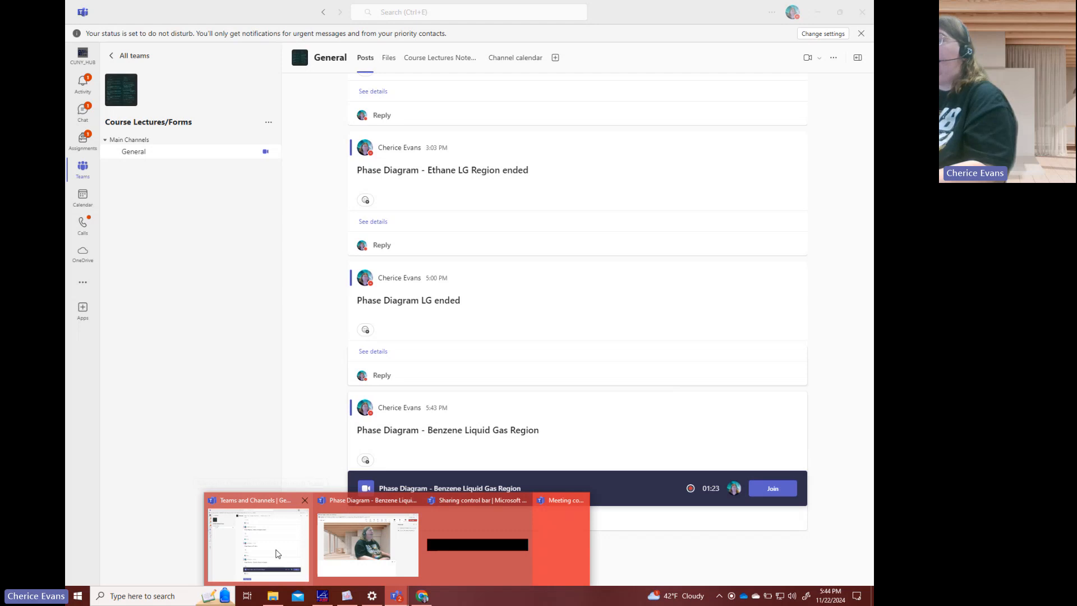
click(410, 524)
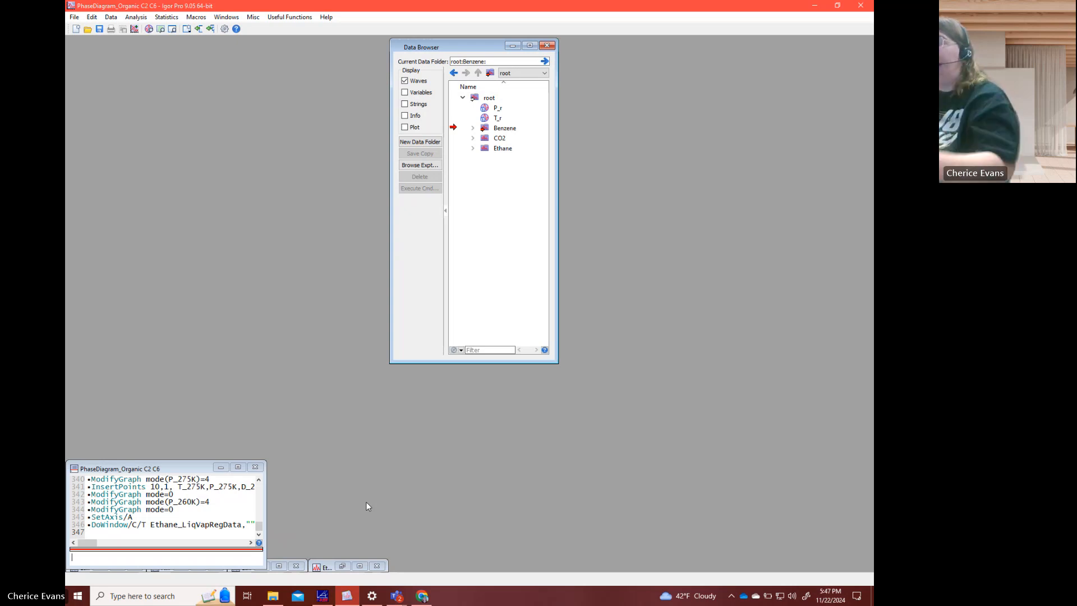
mouse_move(397, 594)
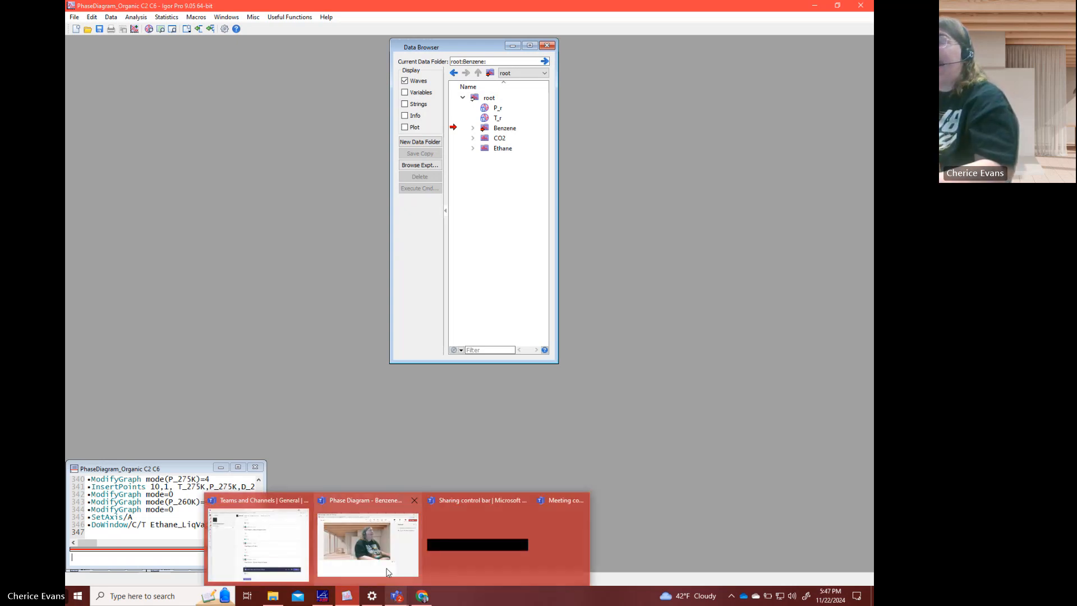
click(387, 572)
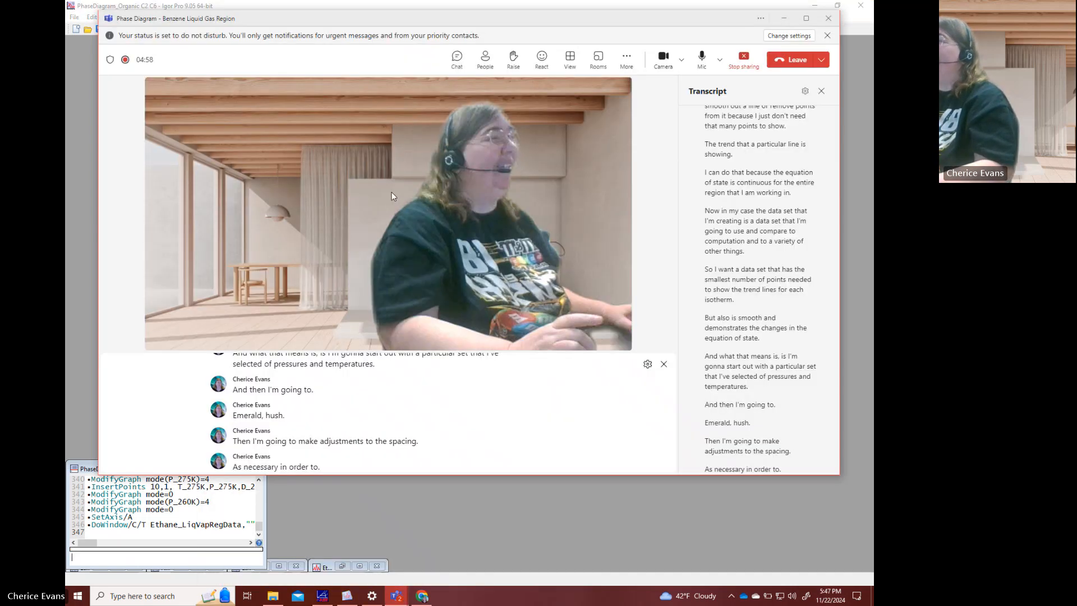
click(702, 61)
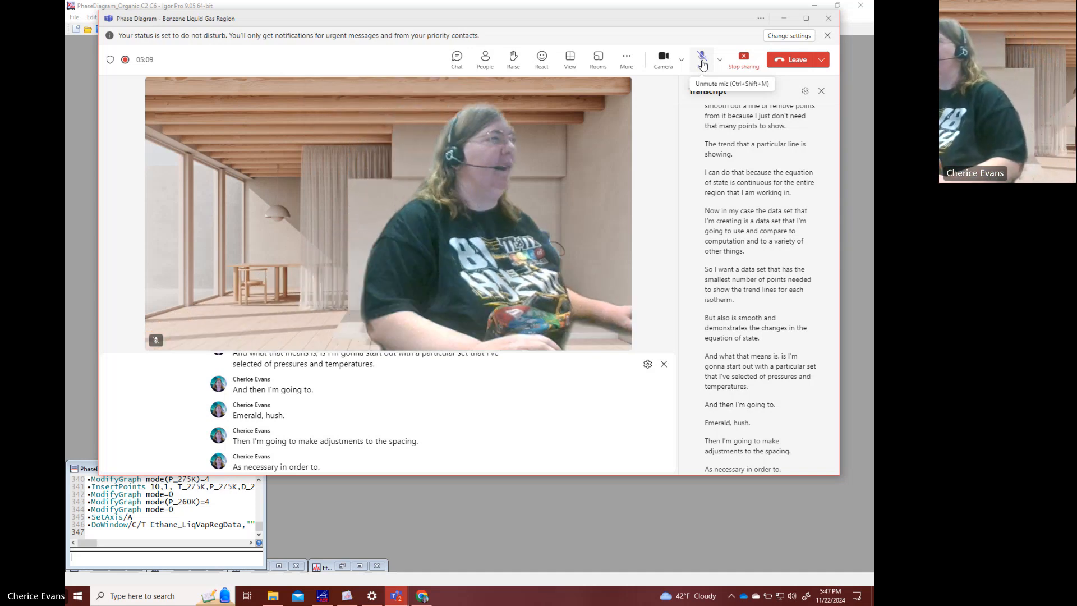
click(703, 65)
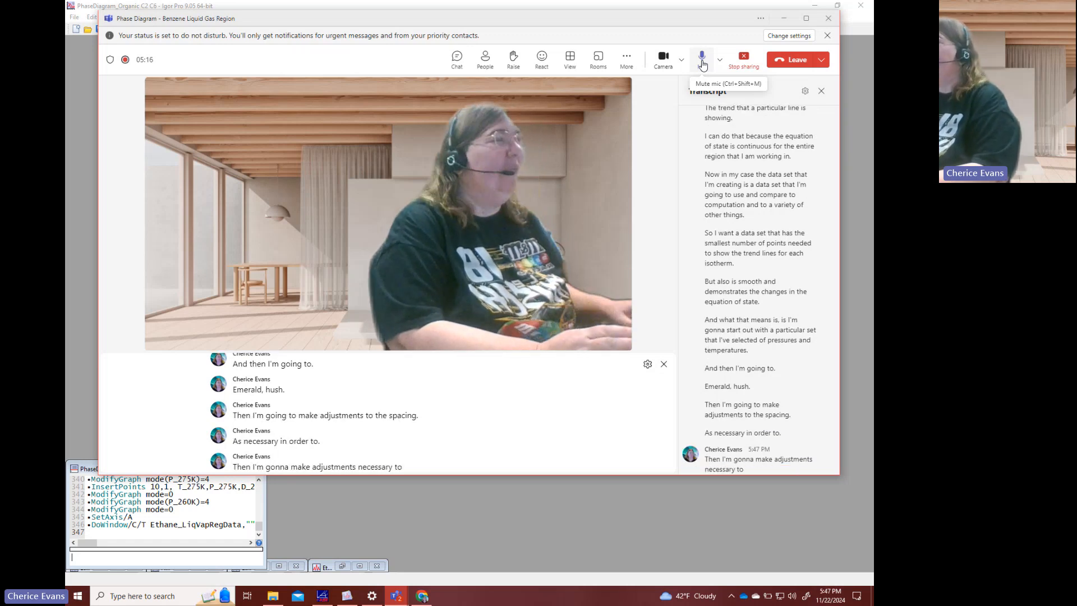
click(784, 19)
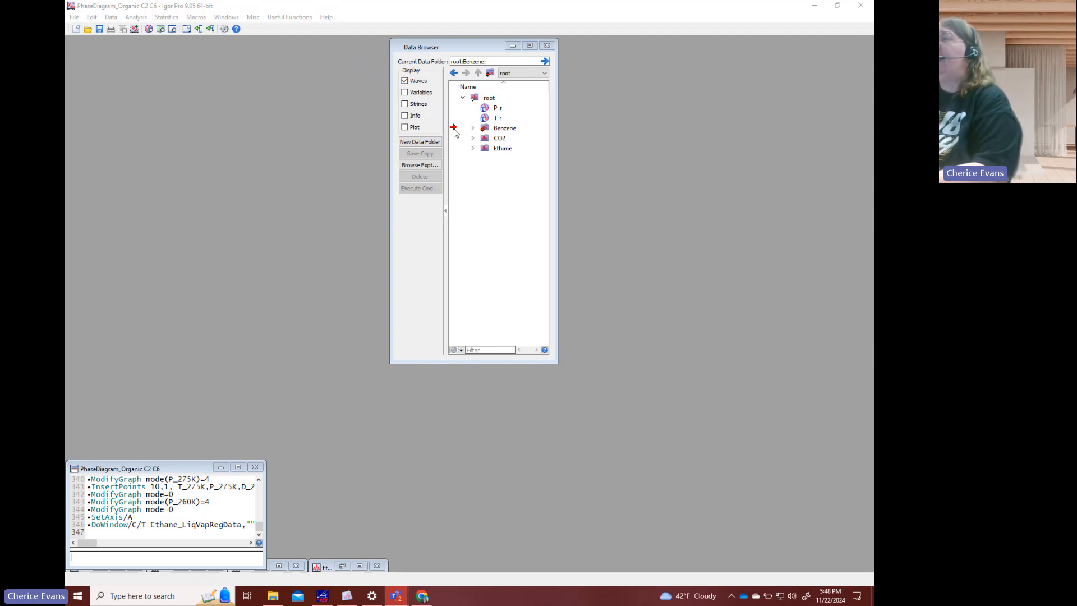
- Make root the current data folder in the Data Browser and open the Notebook0 window
drag(454, 128, 498, 108)
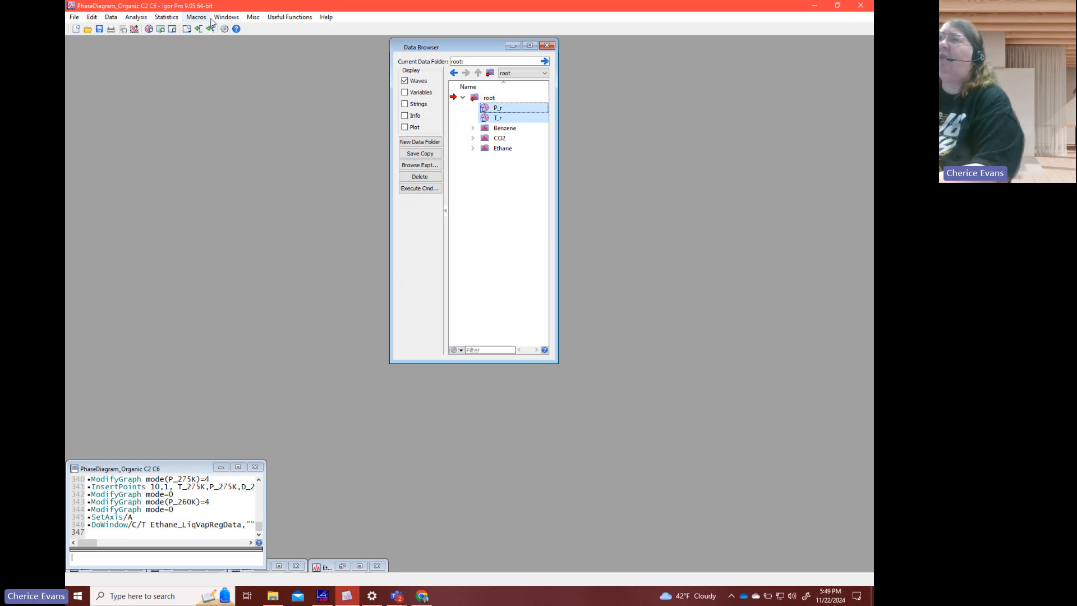
click(227, 18)
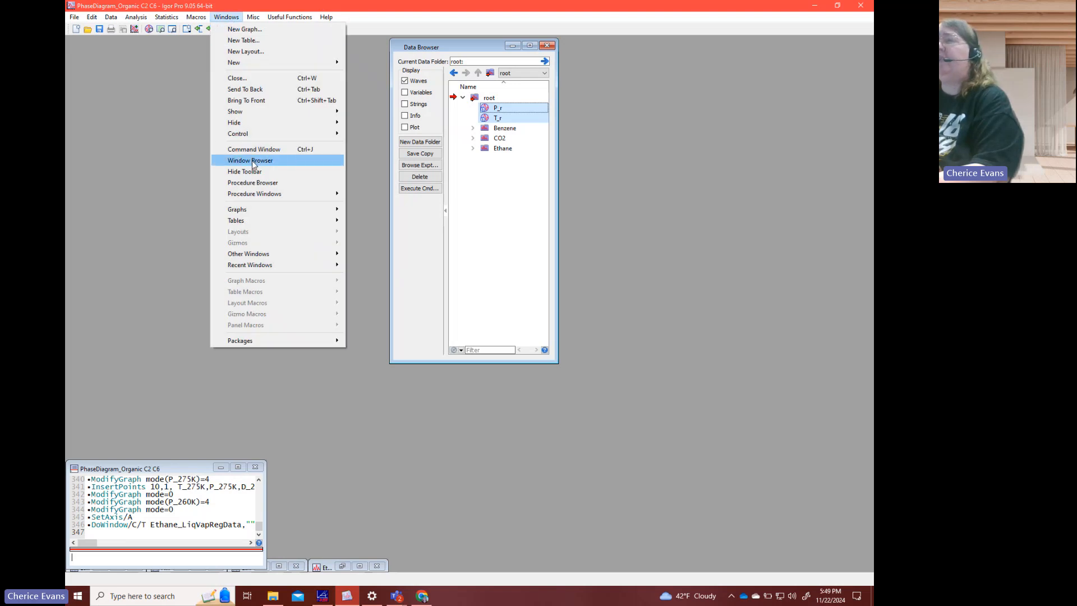
mouse_move(267, 133)
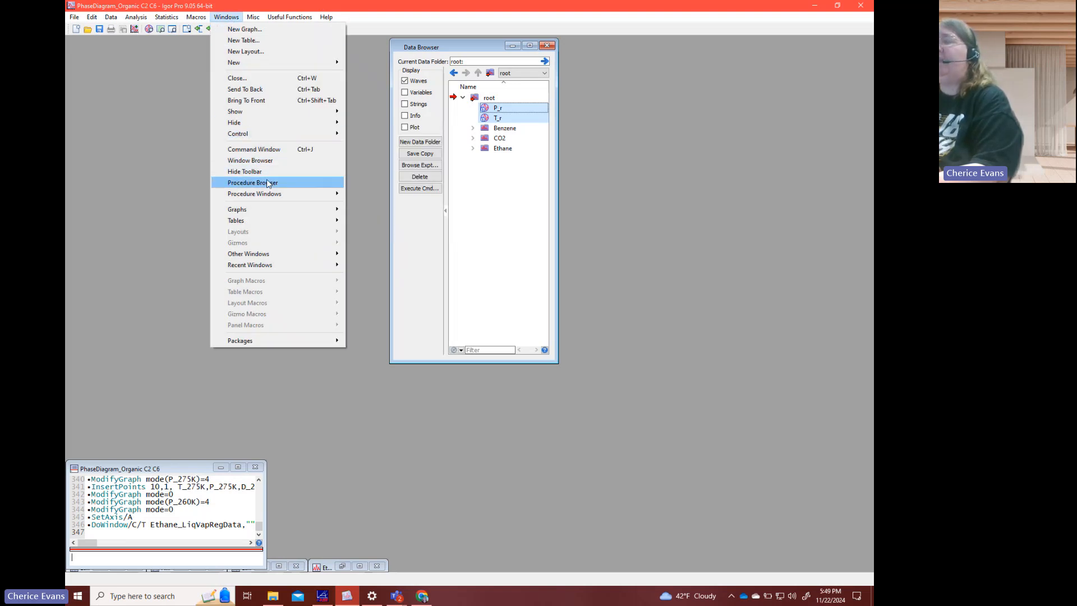
mouse_move(263, 207)
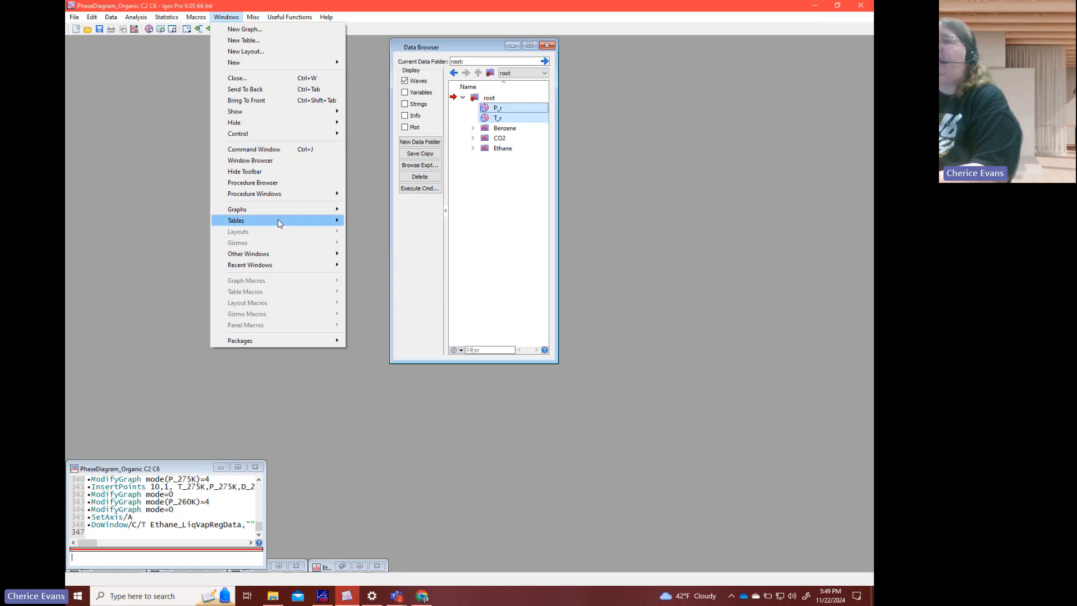
mouse_move(283, 255)
click(349, 254)
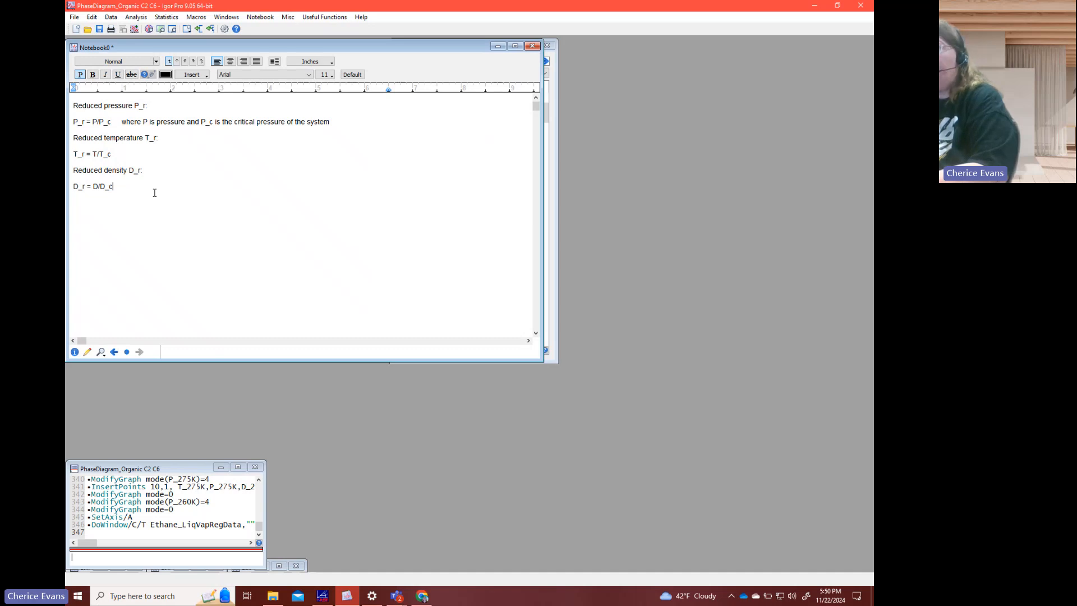
- Add the heading "Setup of basic pressure array" below the reduced density formula in the notebook
key(Return)
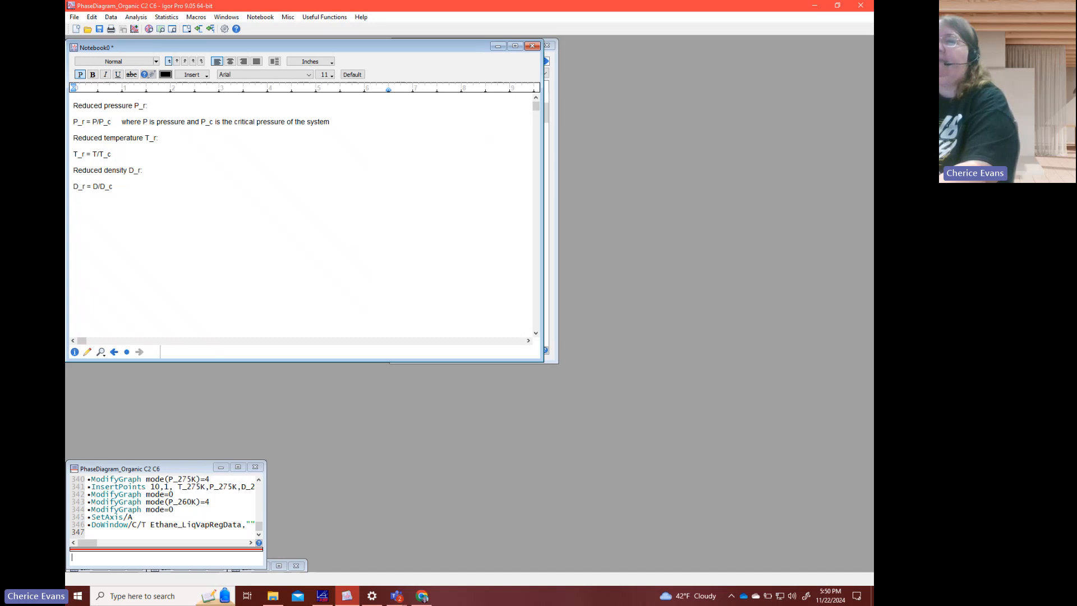
text(Setup )
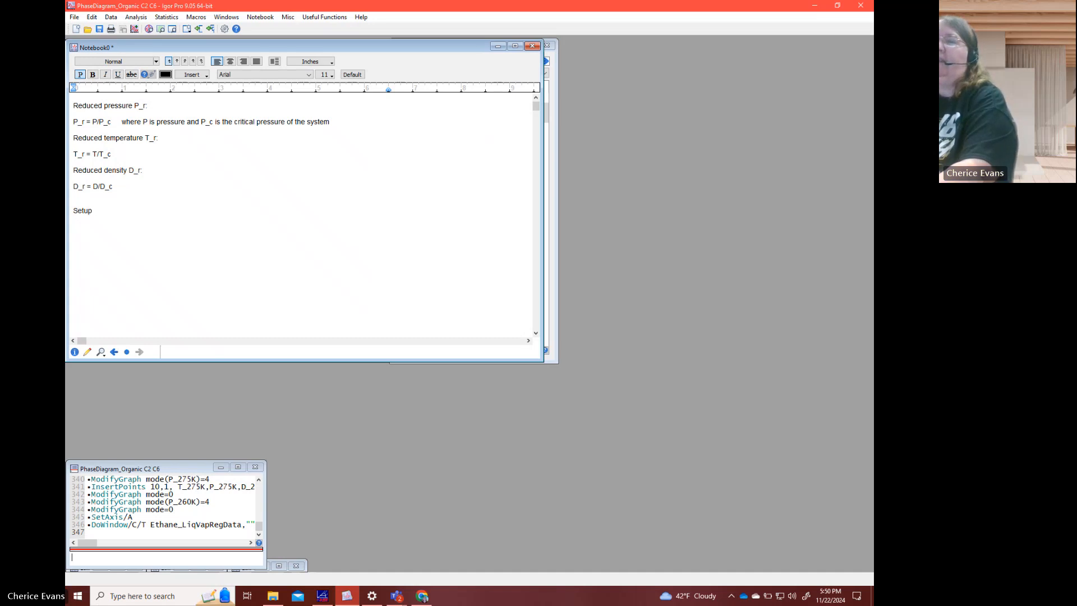
text(of )
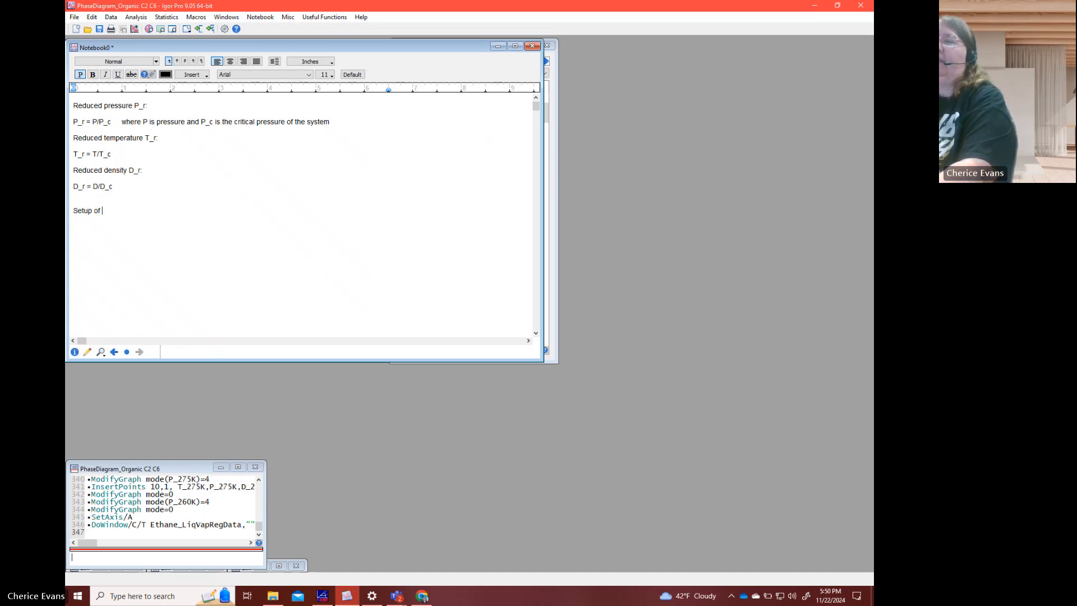
text(basic pressur)
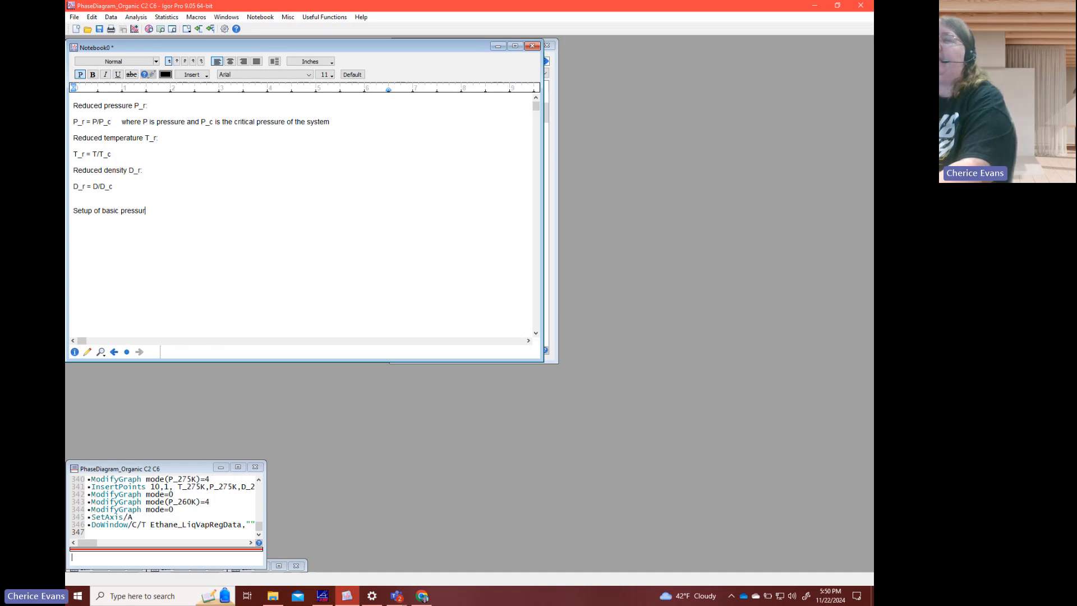
text(e array)
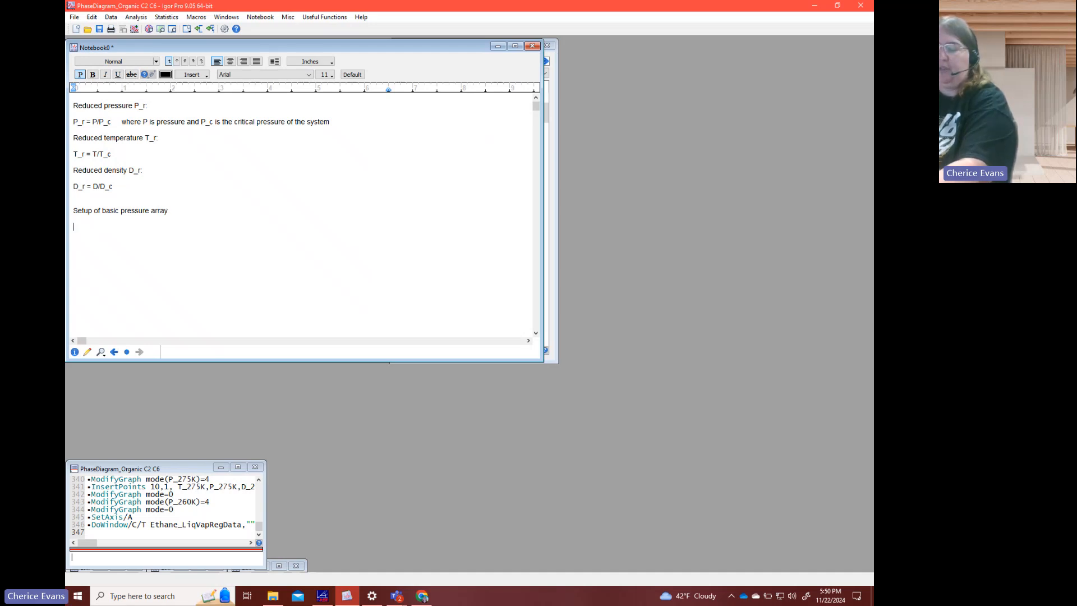
key(Return)
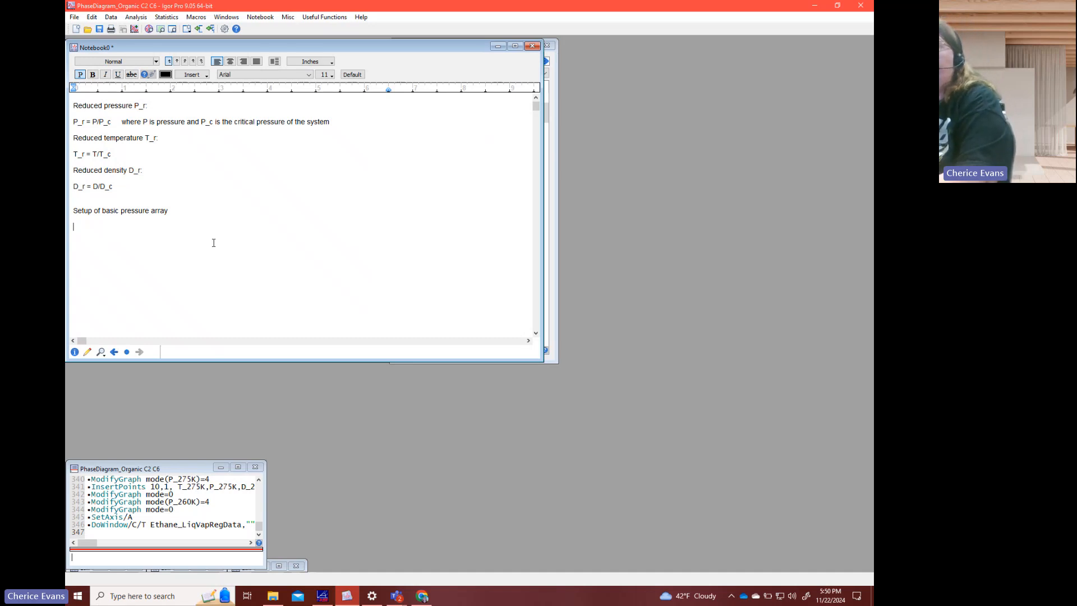
- Start the pressure list with the label "Pr" and the values 0.0004 and 0.01 on separate lines
text(P)
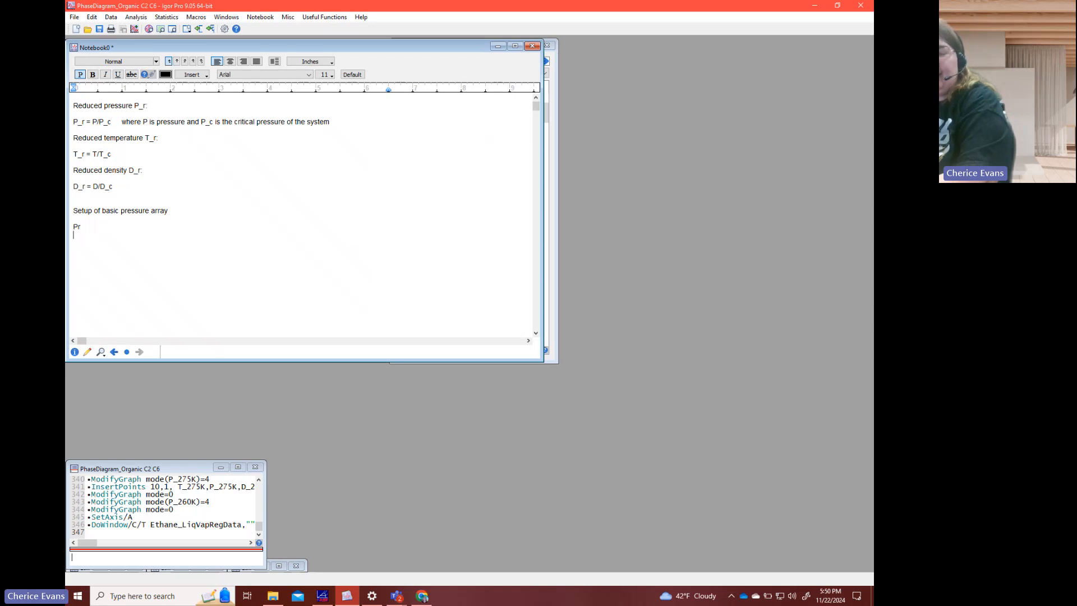
text(r)
key(Return)
text(0.0004)
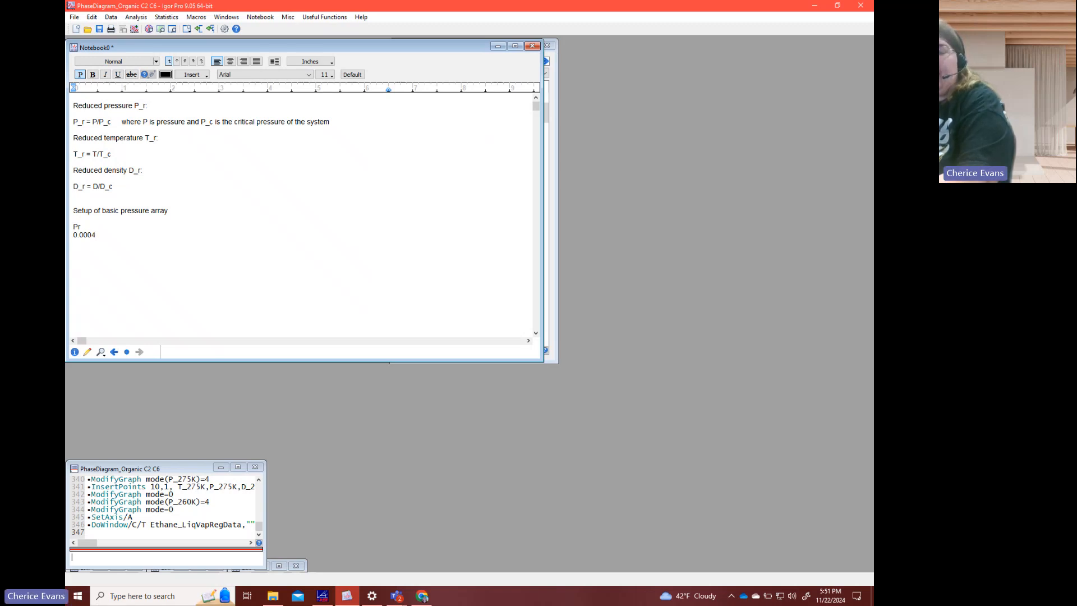
text(0.01)
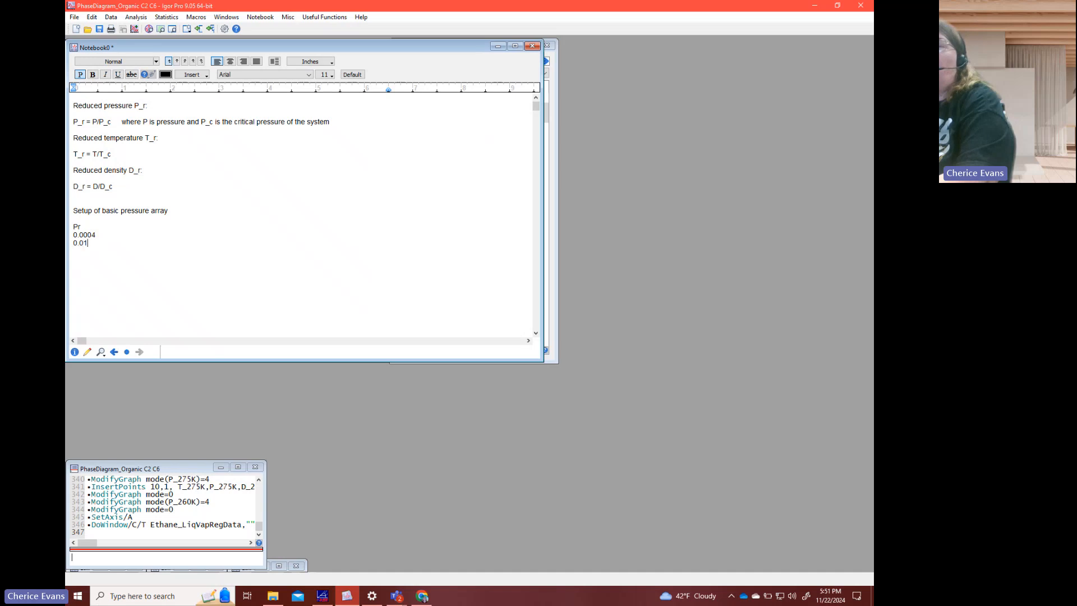
key(Return)
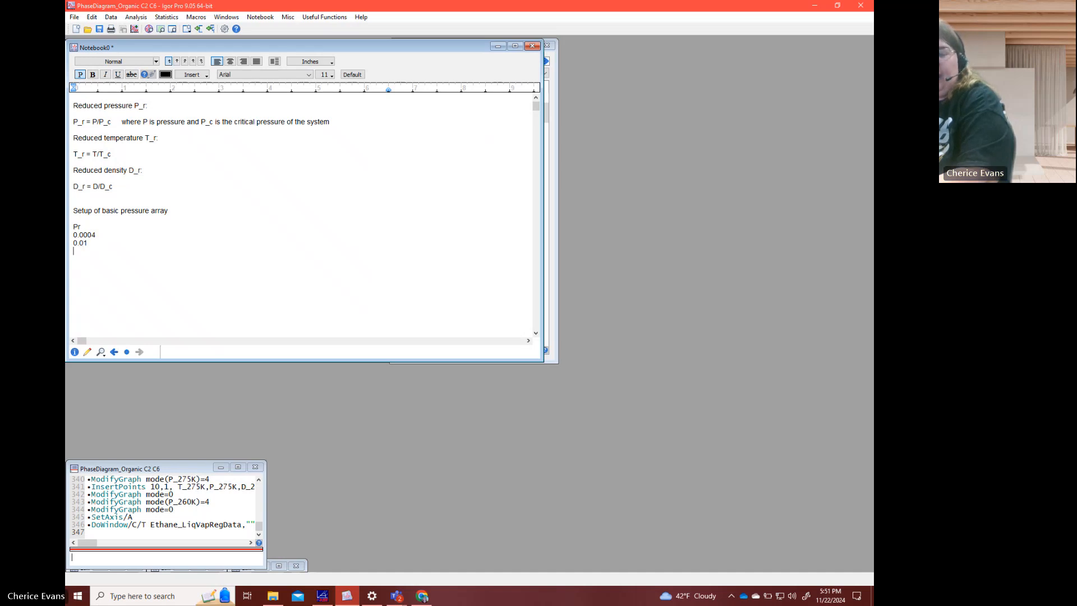
- Add the line "0.02 --> 0.1 step by 0.02 (0.02, 0.04, 0.06, 0.08)" to the pressure list
text(0.02)
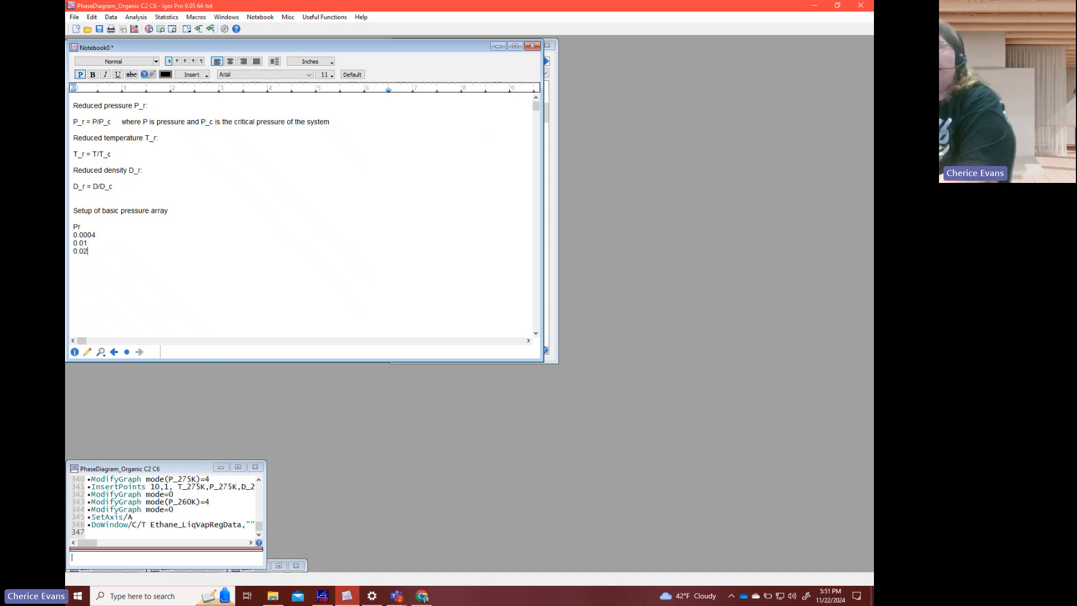
text( --> )
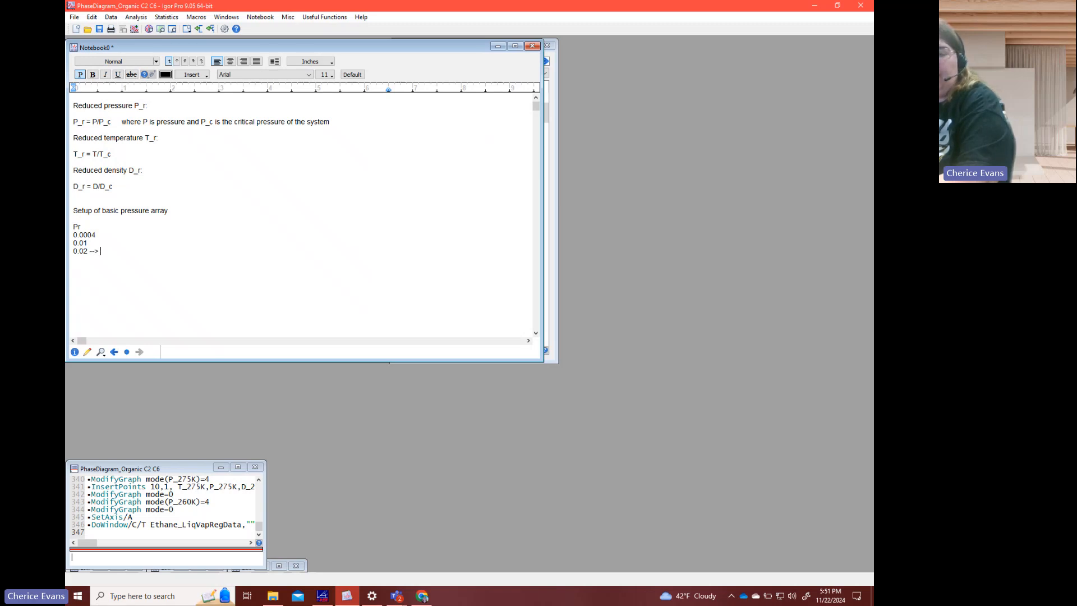
text(0.1)
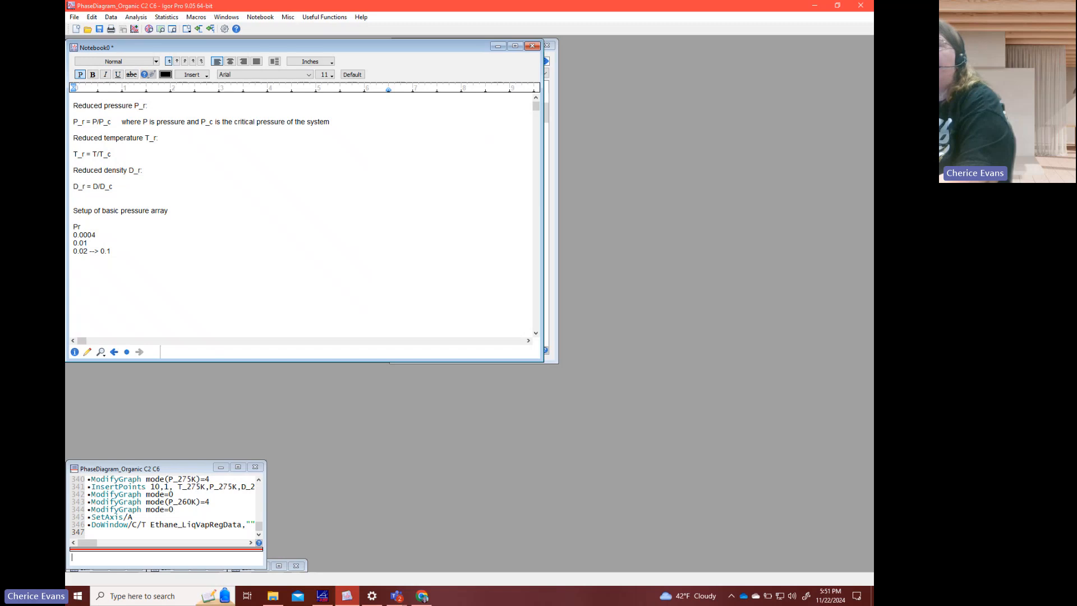
text( step by 0.02 (0.02, 0.04,)
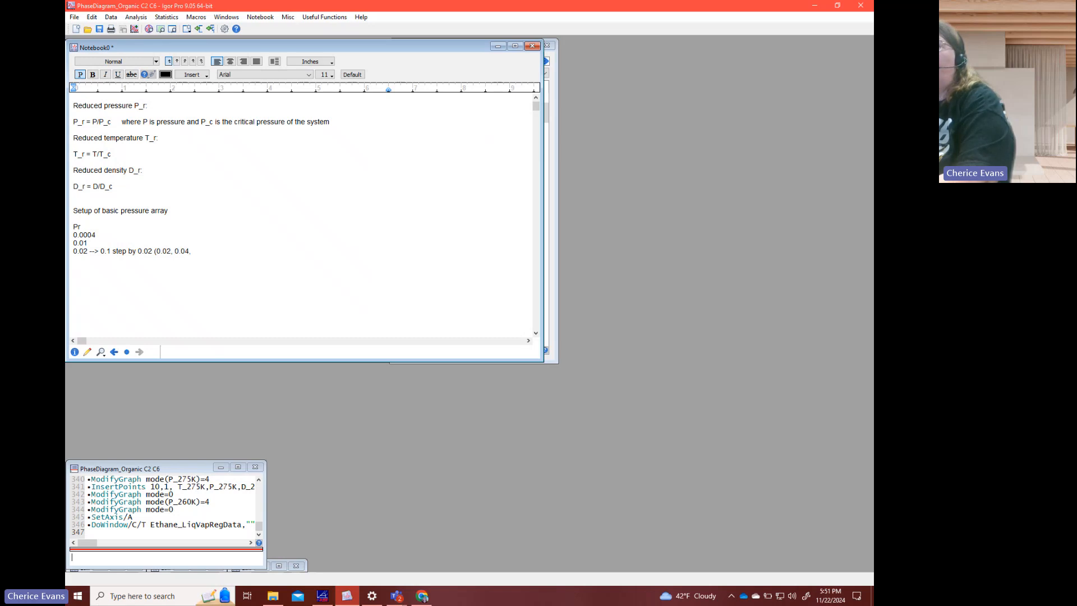
text( 0.06, 0.08))
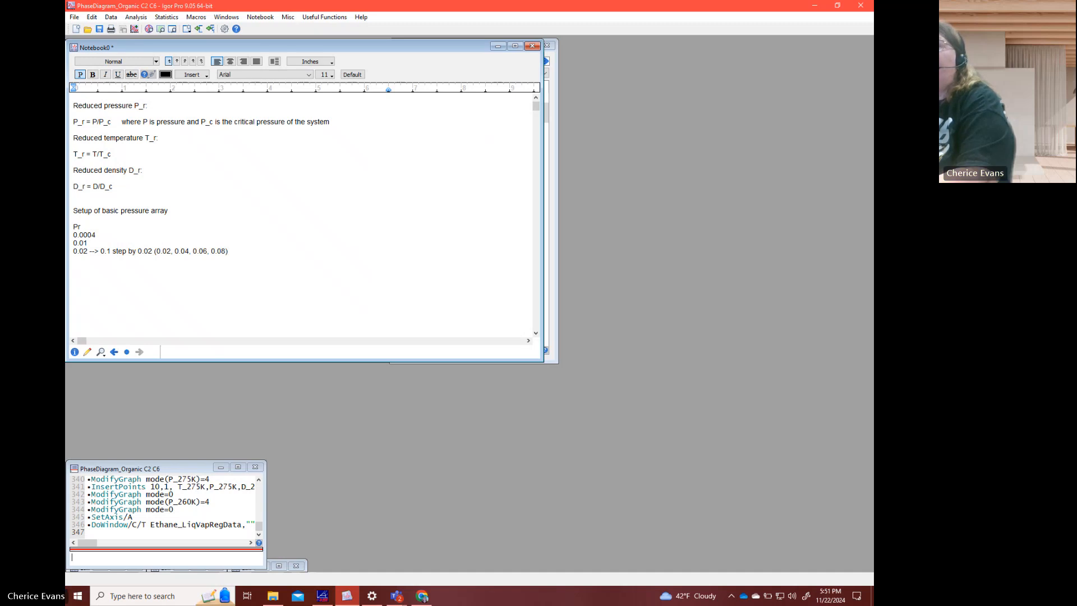
- Append 0.1 as the last value inside the parentheses of the 0.02-step line
key(BackSpace)
text(, )
text(0.1)
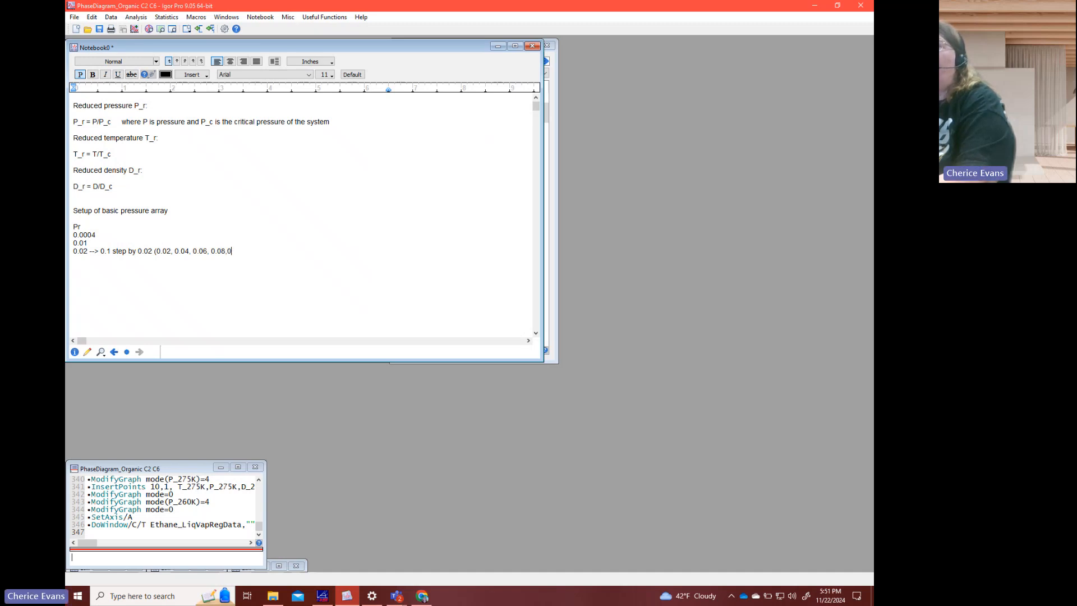
text())
key(BackSpace)
key(BackSpace)
key(BackSpace)
key(BackSpace)
text(0.1))
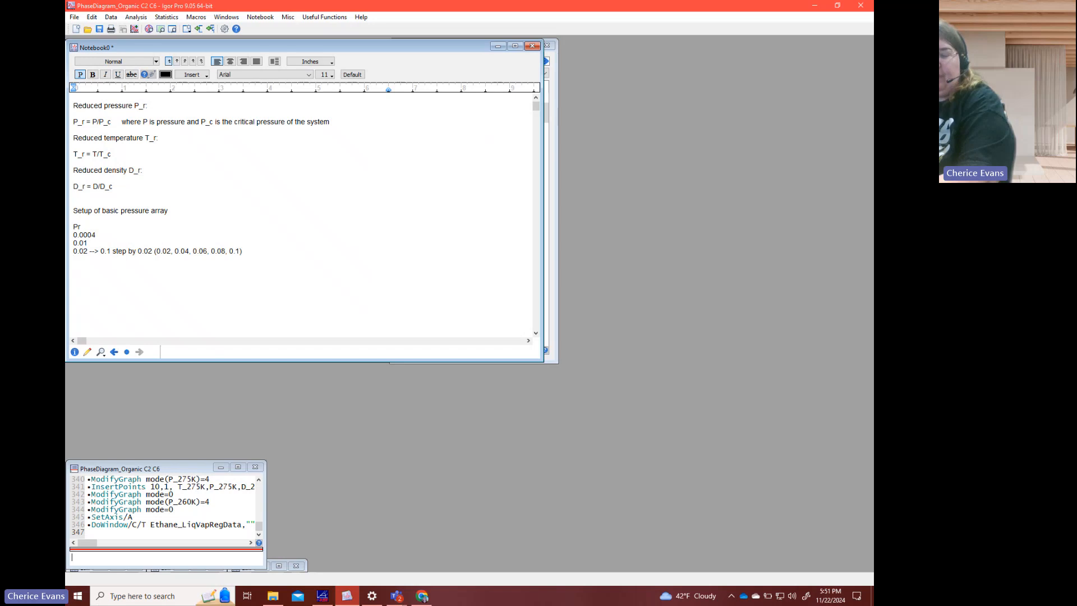
text(0.9)
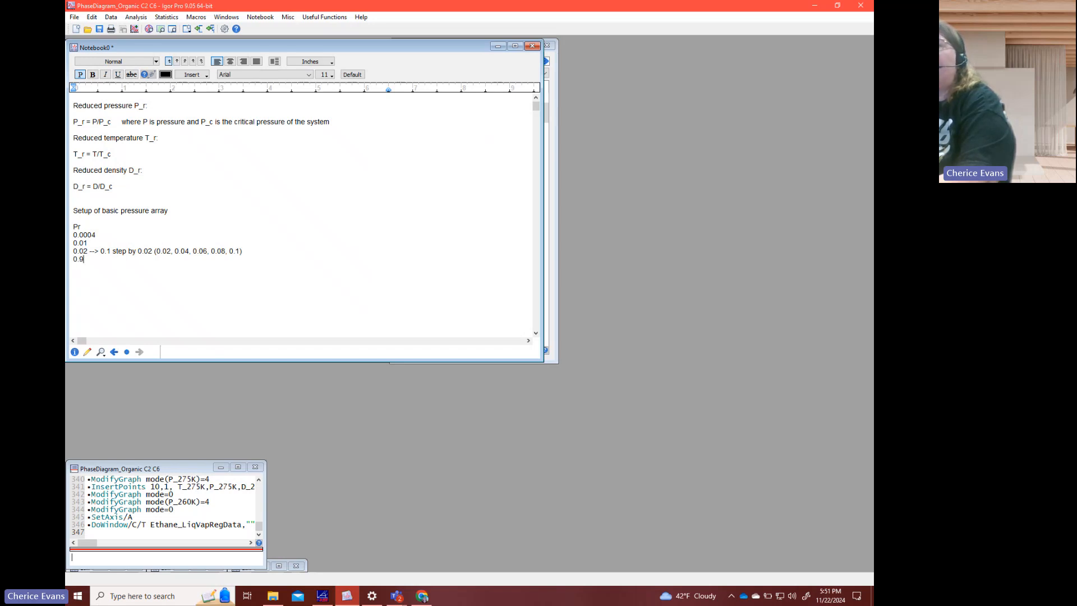
key(BackSpace)
key(BackSpace)
key(BackSpace)
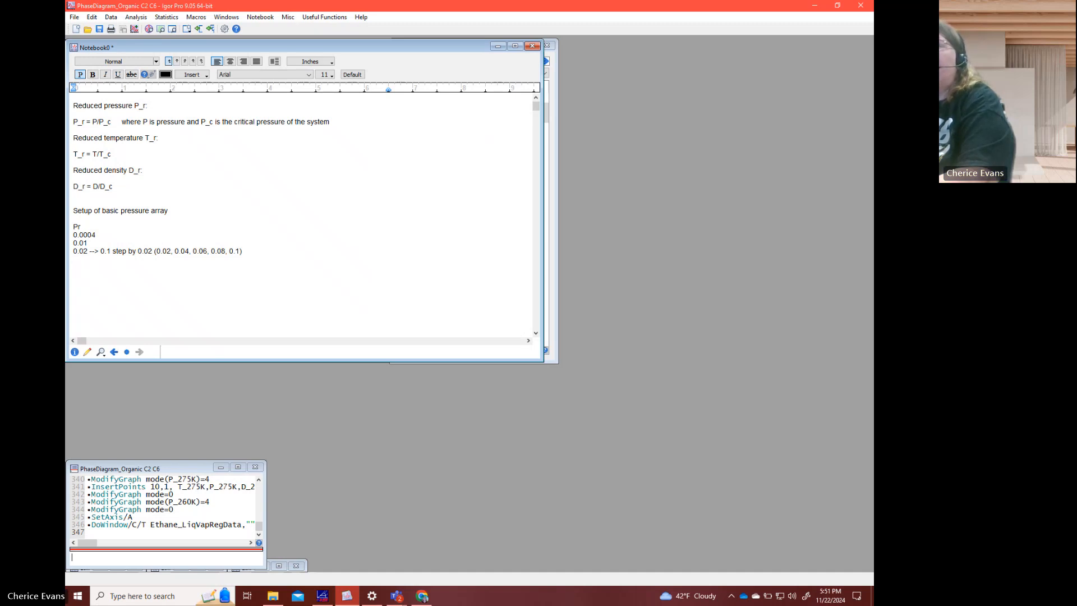
- Add the range line "0.1 --> 0.9 step by 0.1" to the pressure list
text(0.1 -)
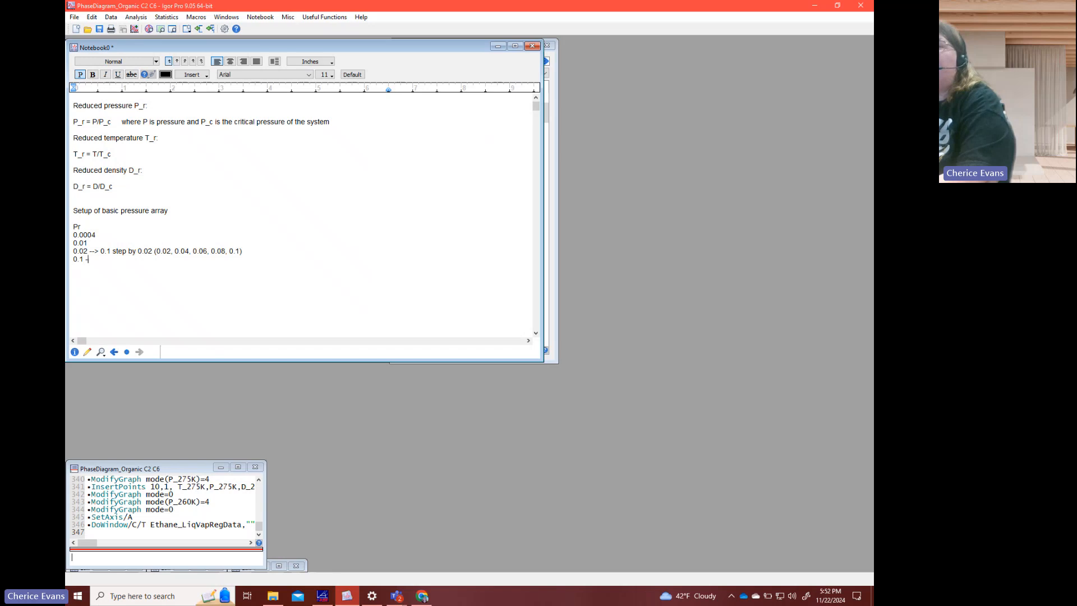
text(-> 0.9 step)
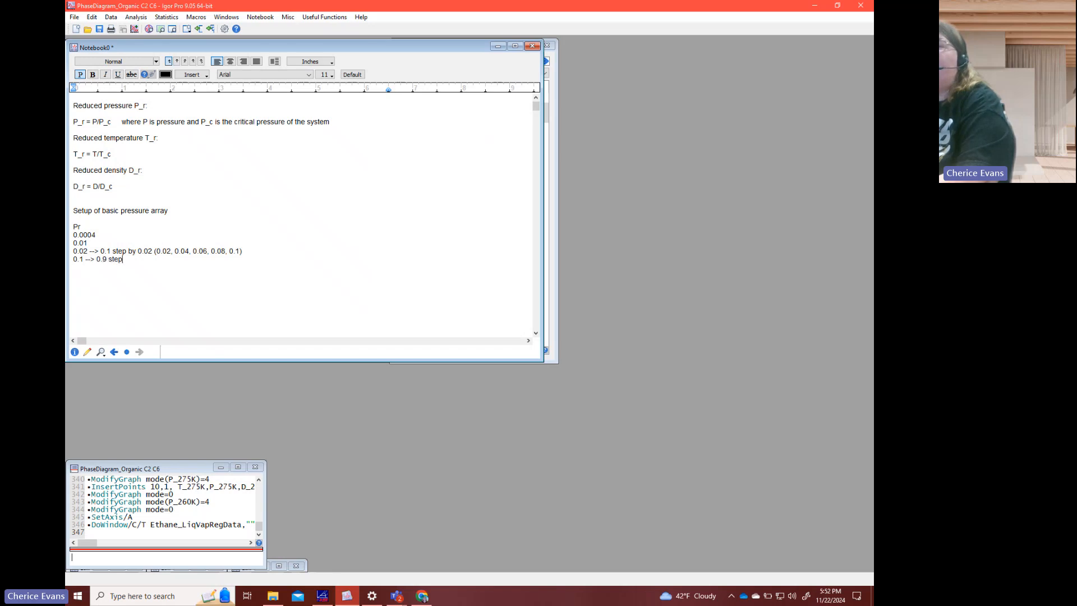
text( by 0.1)
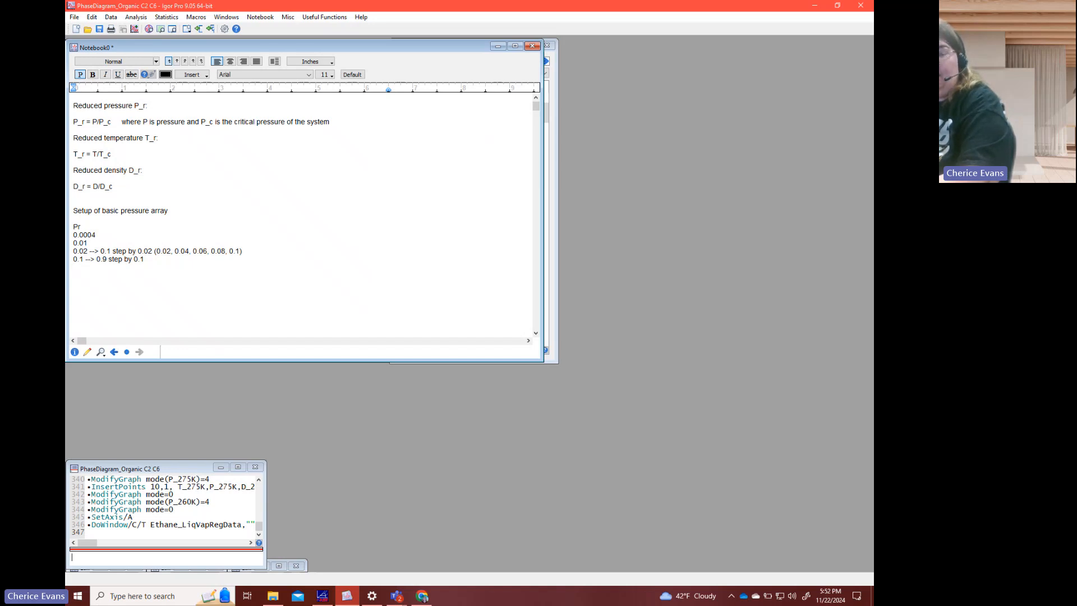
- Add the range line "0.9 --> 1.1 step by 0.02" to the pressure list
text(0.9)
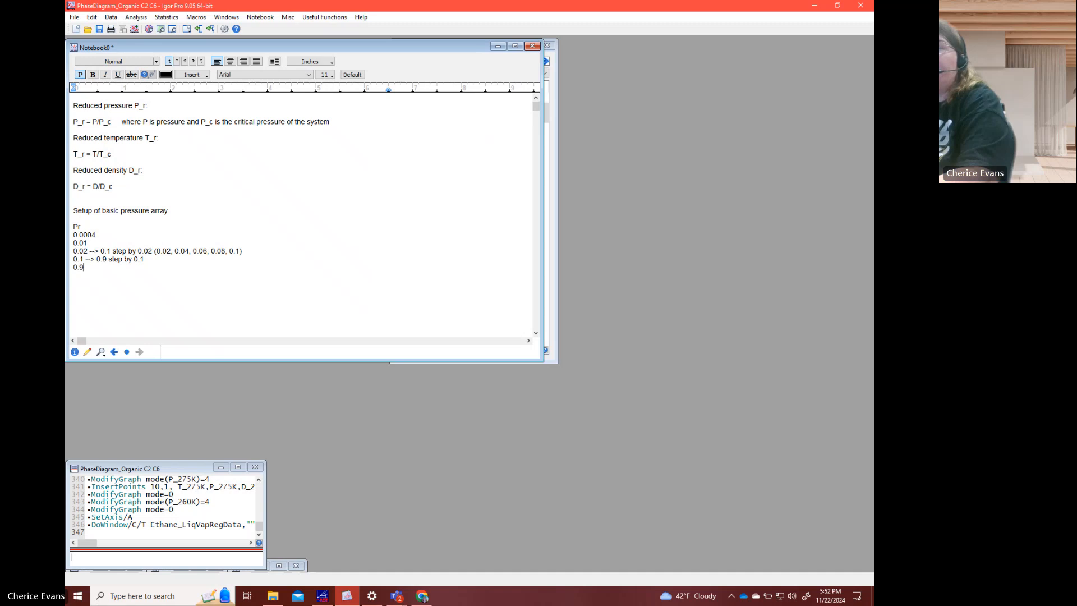
text(--)
key(BackSpace)
text(--> 1.1)
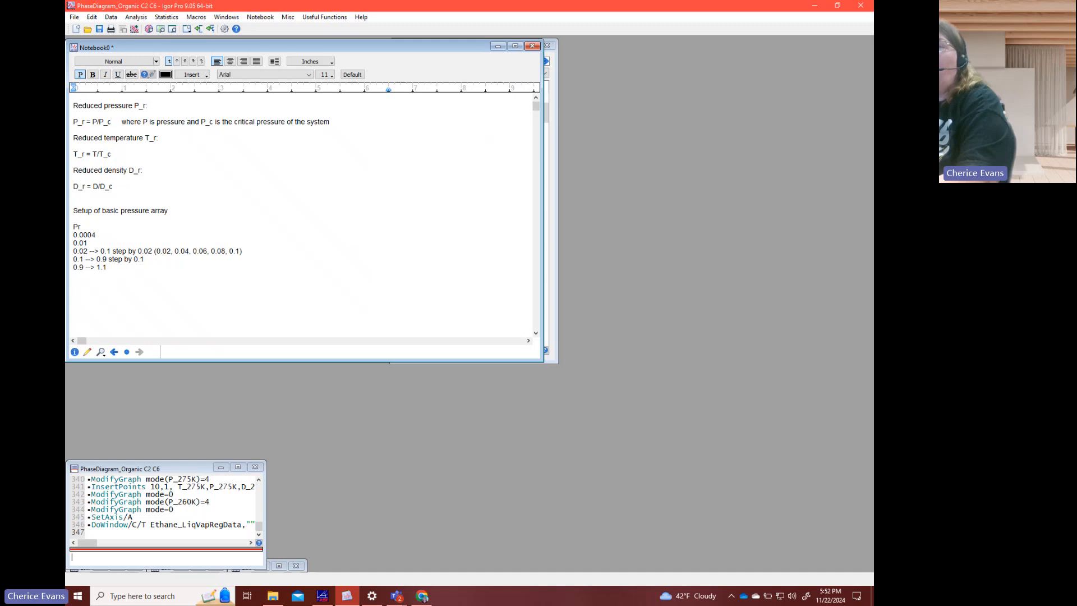
text( step by 0.02)
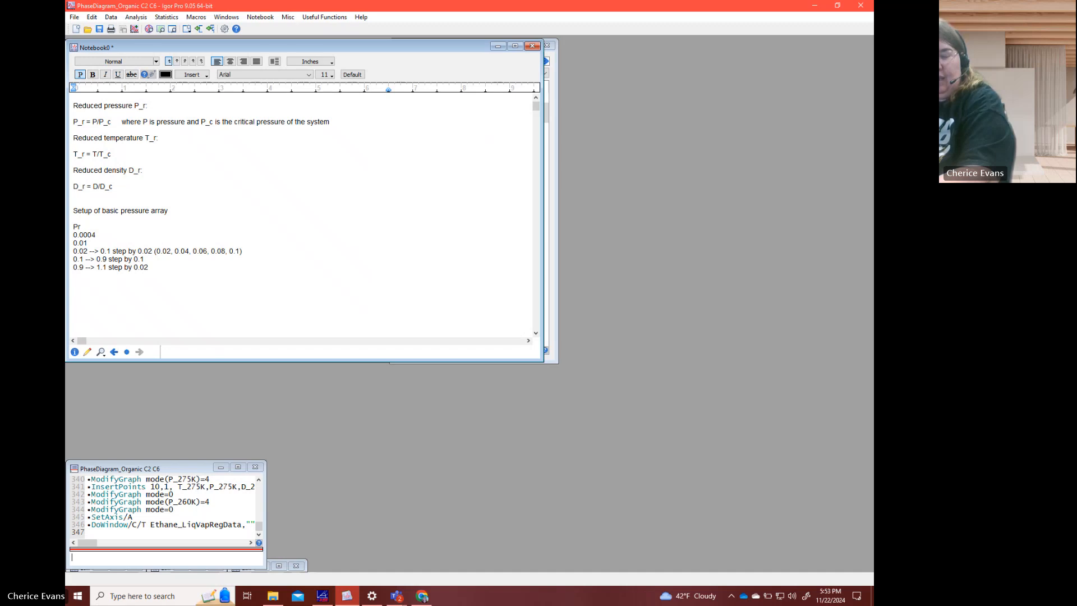
- Add the range line "1.1 --> 1.4 step by 0.1" to the pressure list
text(1)
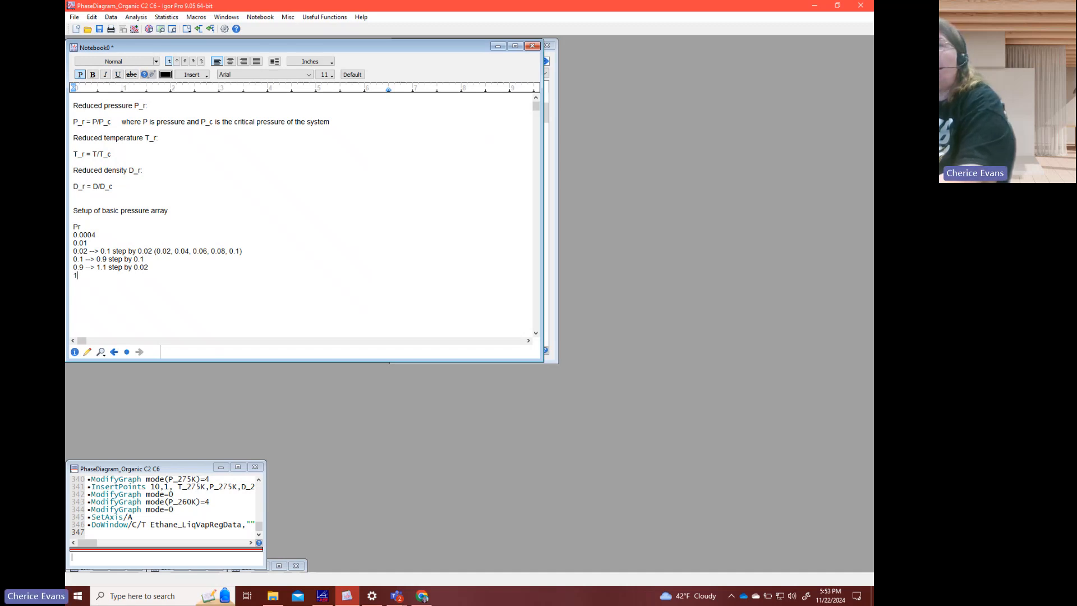
text(.1 --> 1)
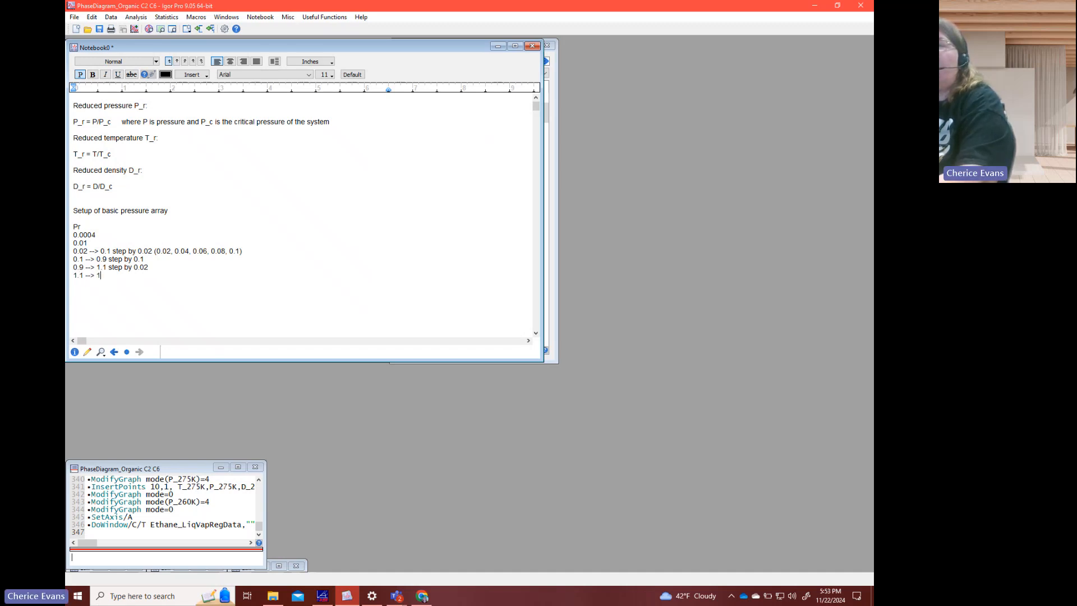
text(.4 step by 0.)
text(1)
key(Return)
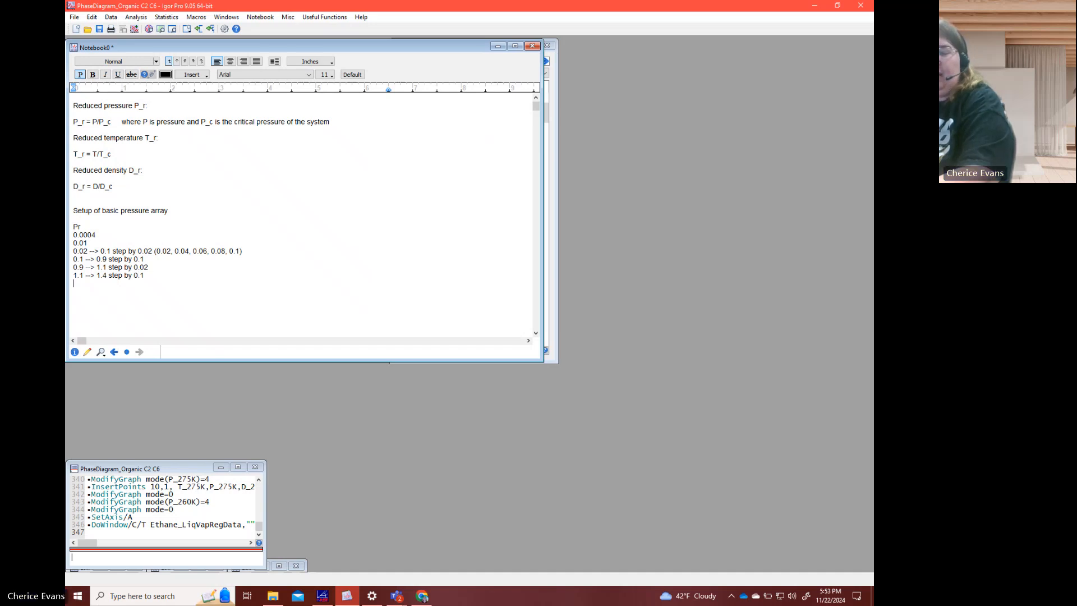
- Add the range lines "1.4 --> 3.0 step by 0.2" and "3.0 --> 10 step by 1" to the pressure list
text(1.4 -->)
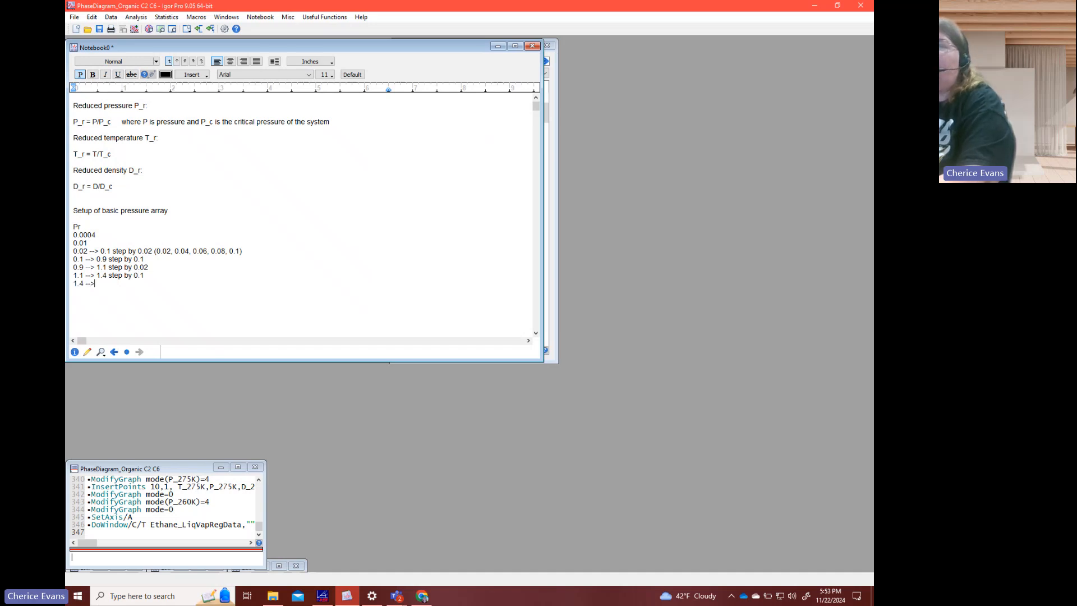
text( 3.0 step b)
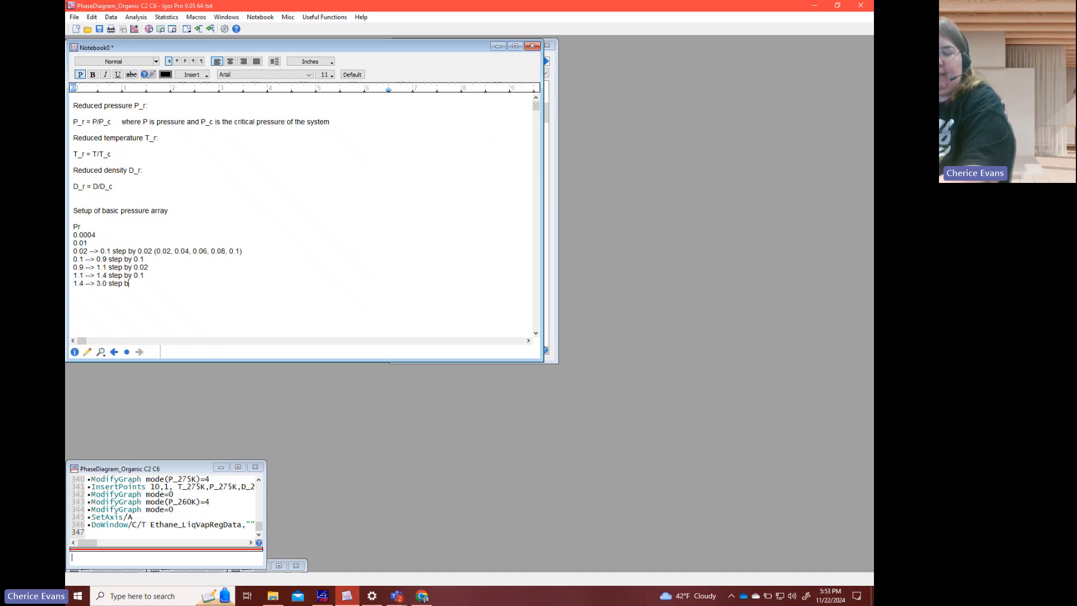
text(y 0.2 )
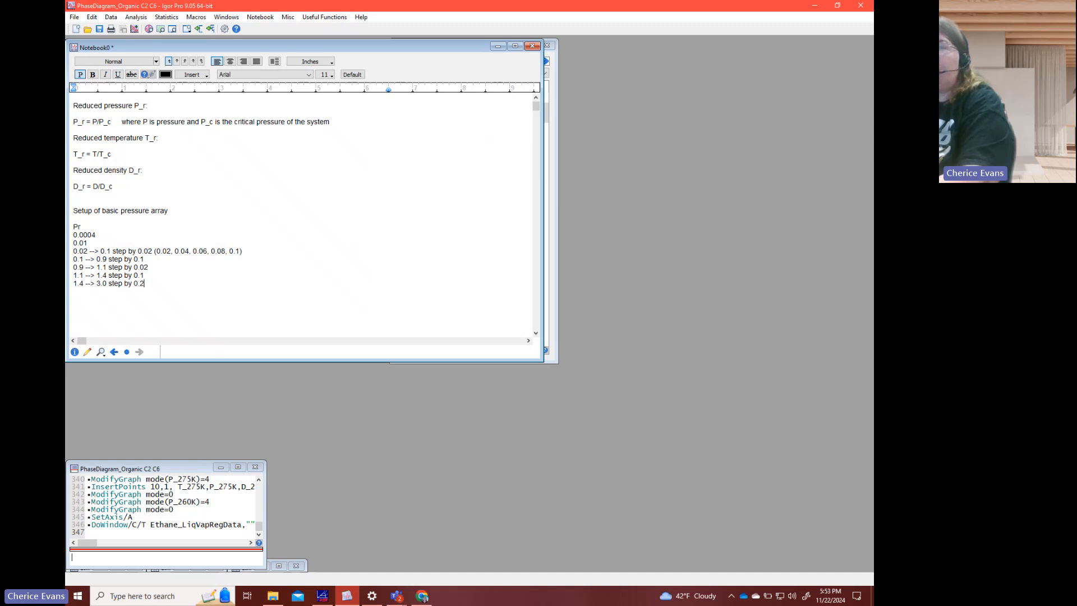
text(3.0 -->)
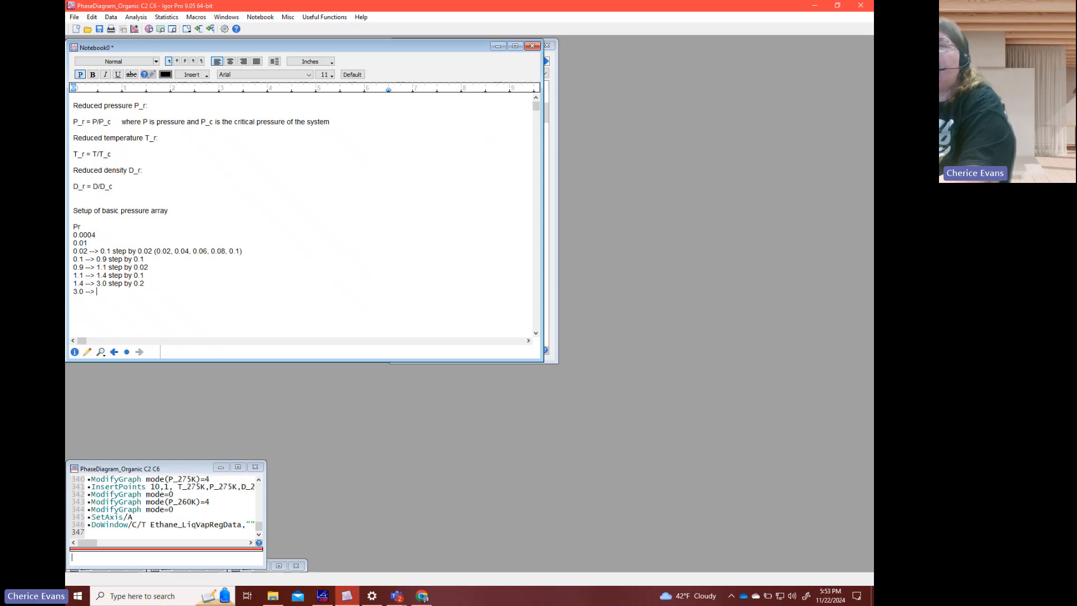
text( 10 step by 1)
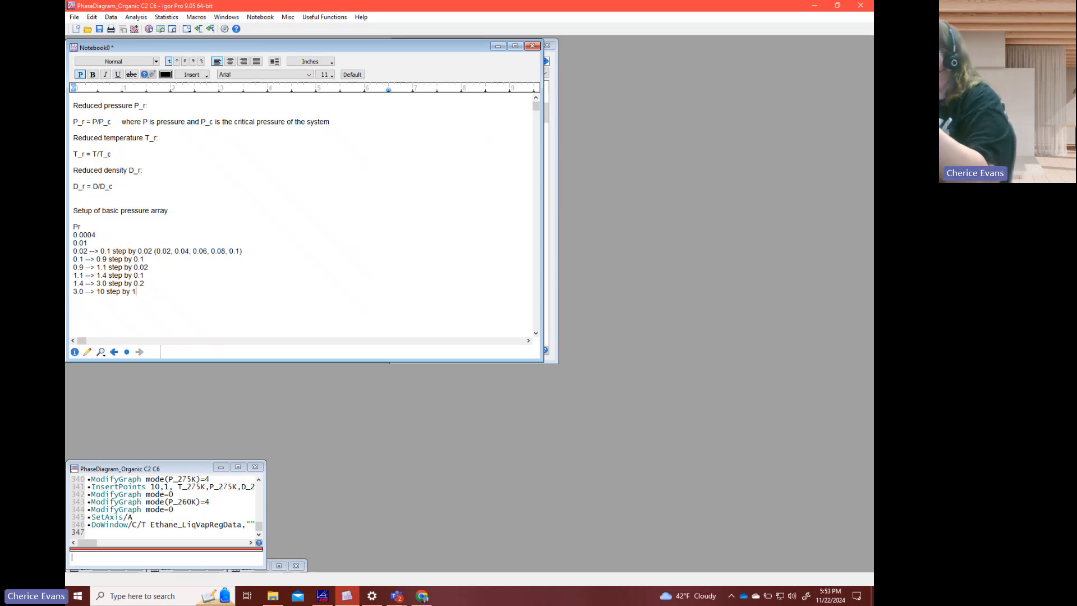
- Below the pressure list, after a blank line, write "Adjust these pressure ranges based on"
key(Return)
key(Return)
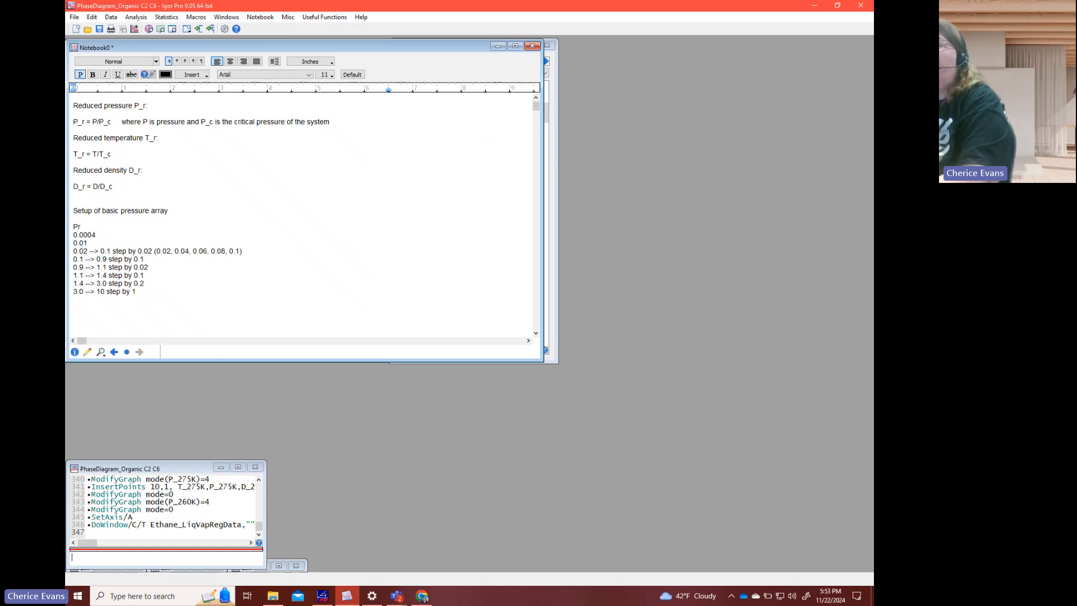
text(Adjust these pre)
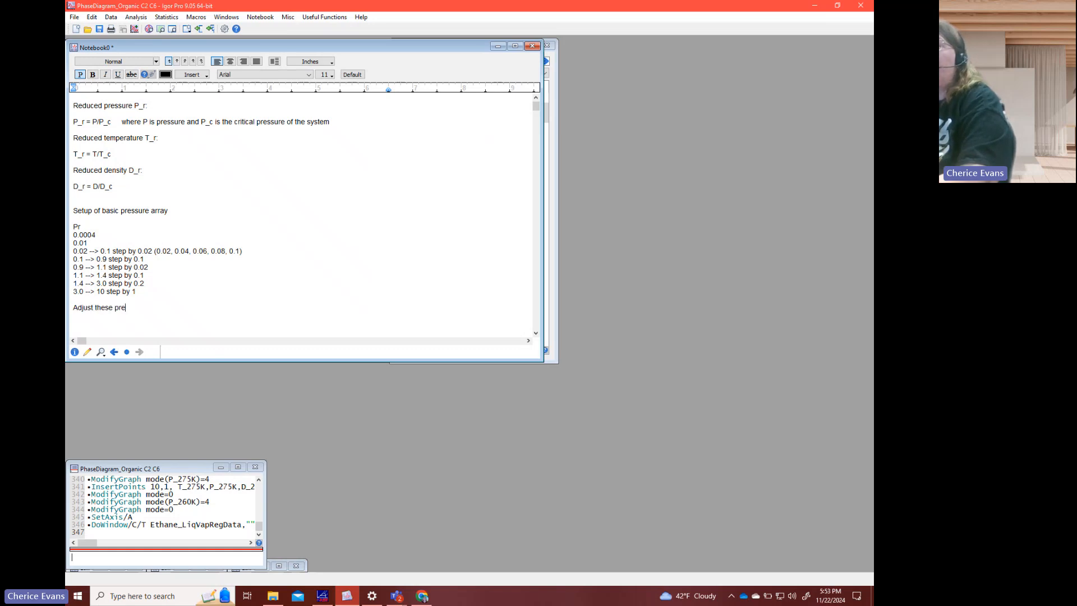
text(ssure ranges based on)
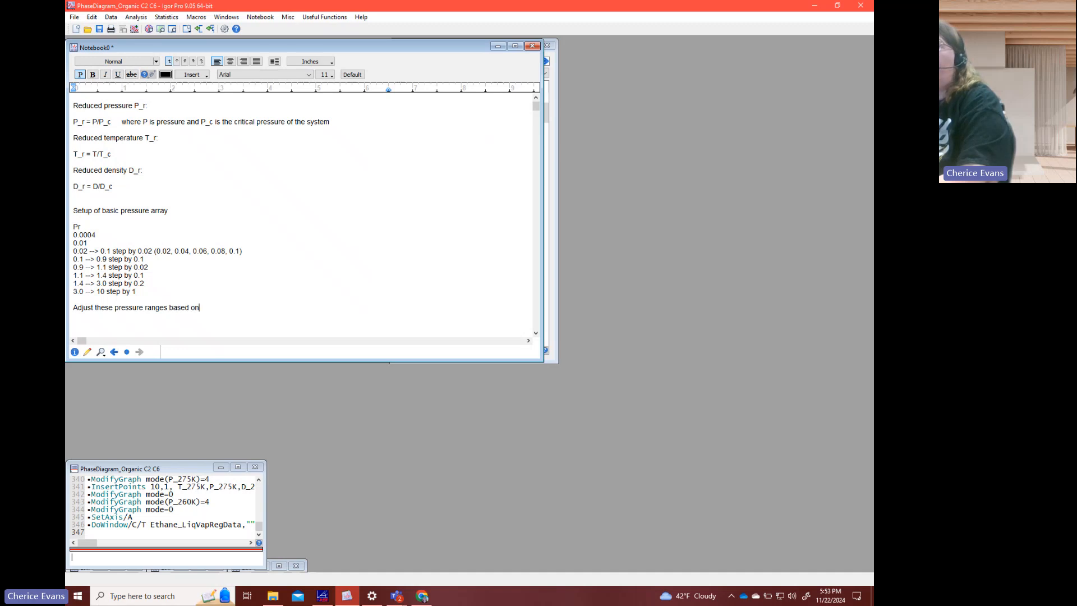
- After a blank line, add the numbered item "1. The maximum pressure of the equation of state"
key(Return)
key(Return)
text(1)
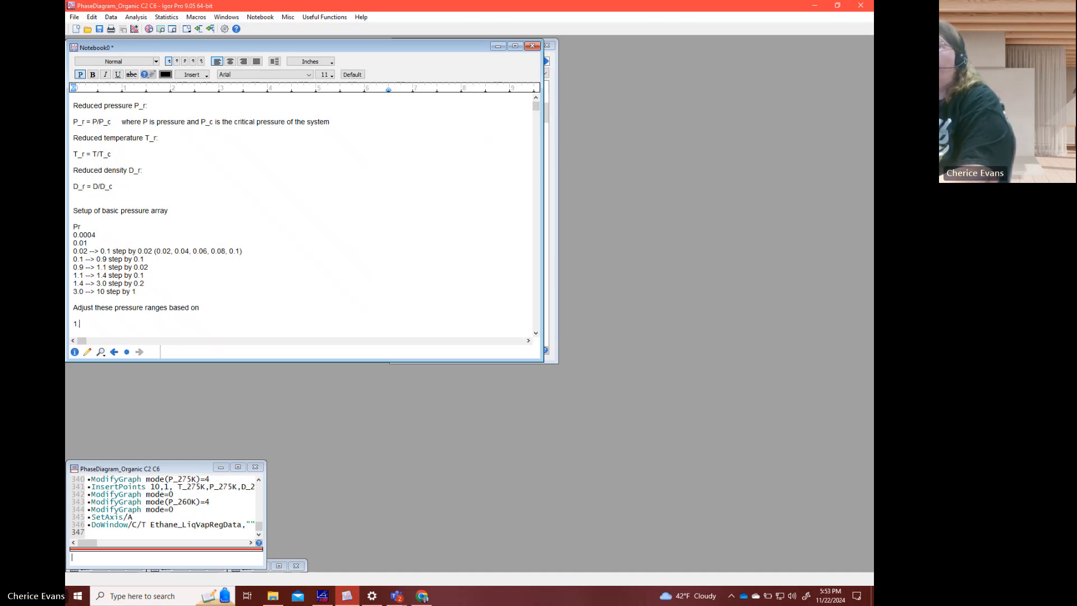
text(. The )
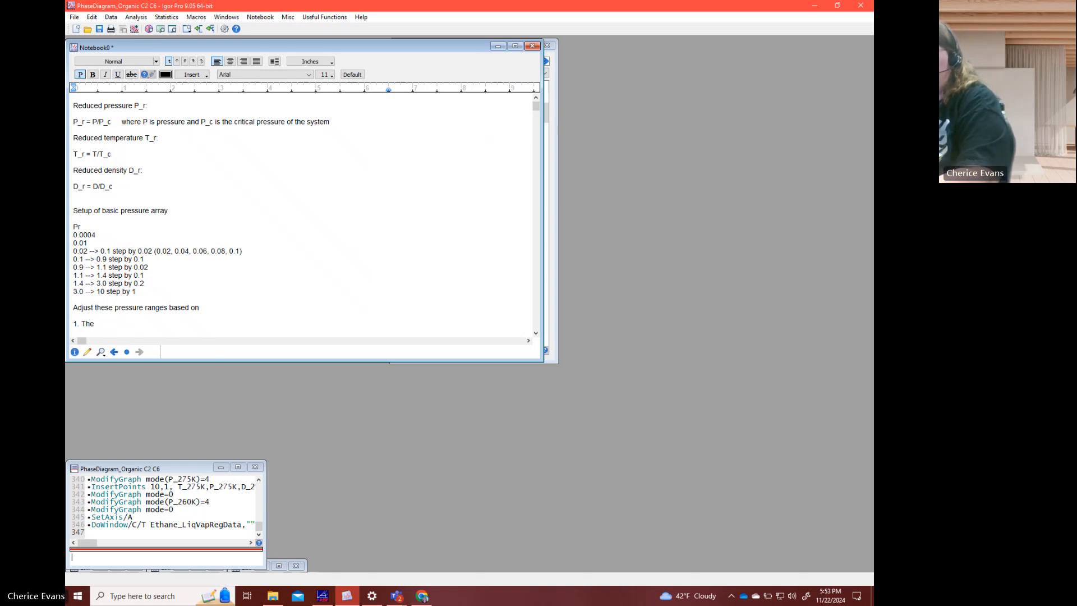
text(maxim)
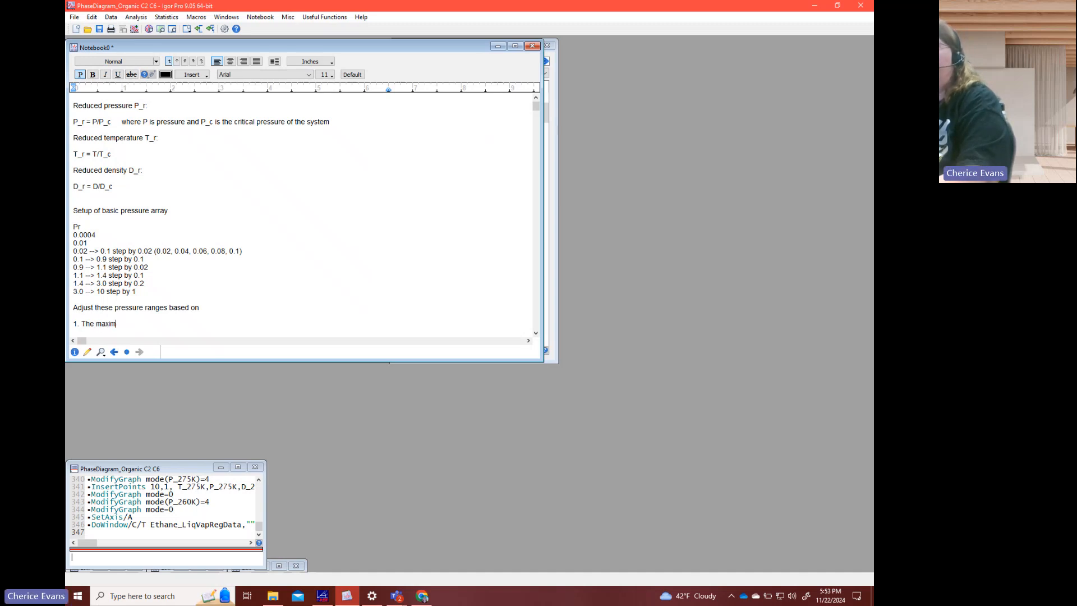
text(um pressure of the euqation)
key(BackSpace)
key(BackSpace)
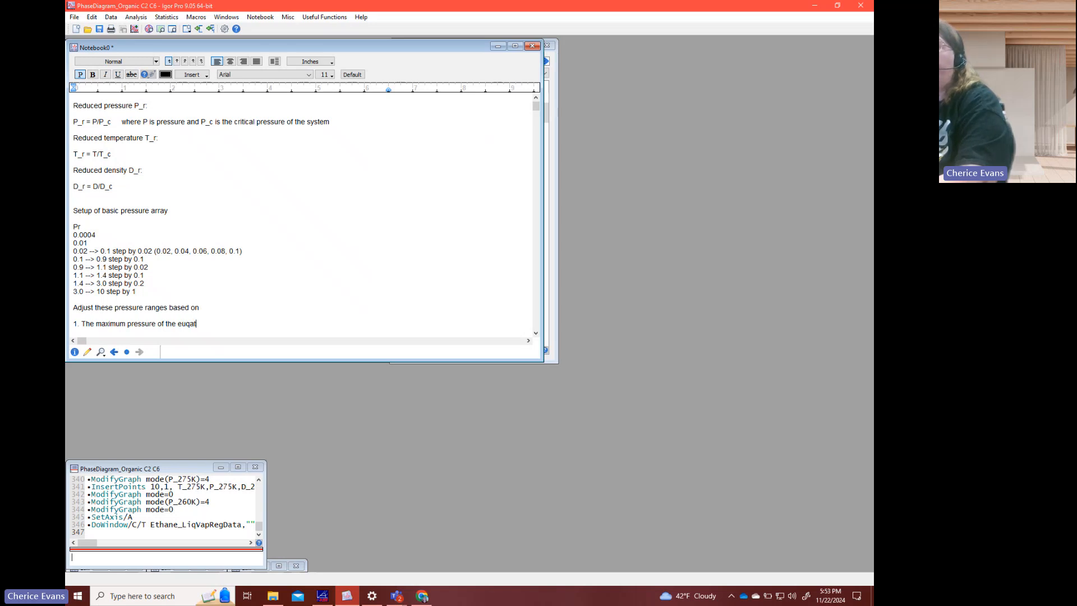
key(BackSpace)
key(BackSpace)
key(BackSpace)
text(quation of state)
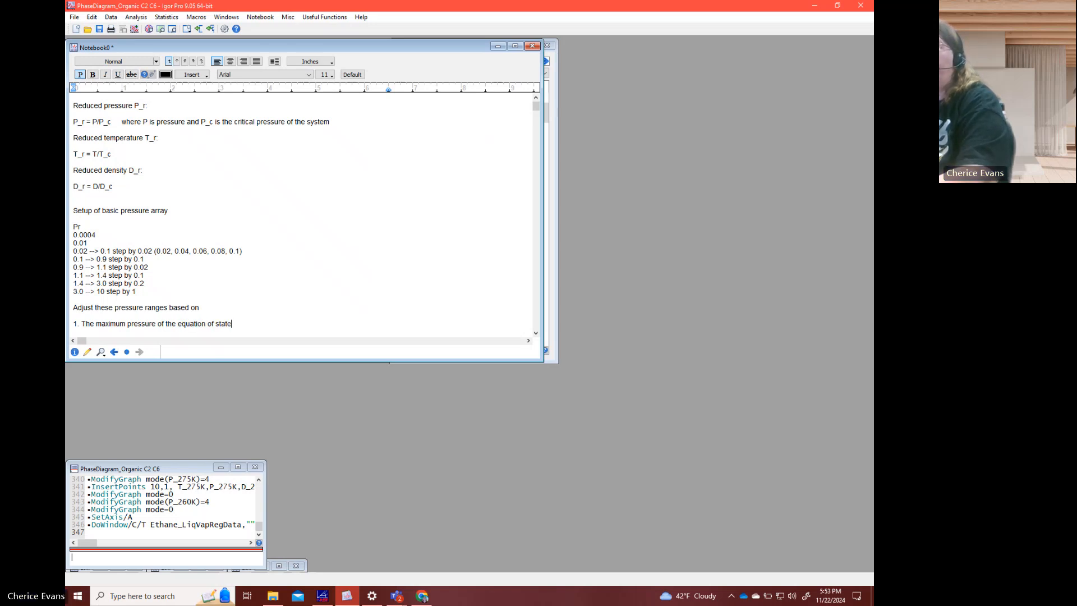
- Add the second numbered item "The maximum pressure of a sample cell"
key(Return)
text(2. )
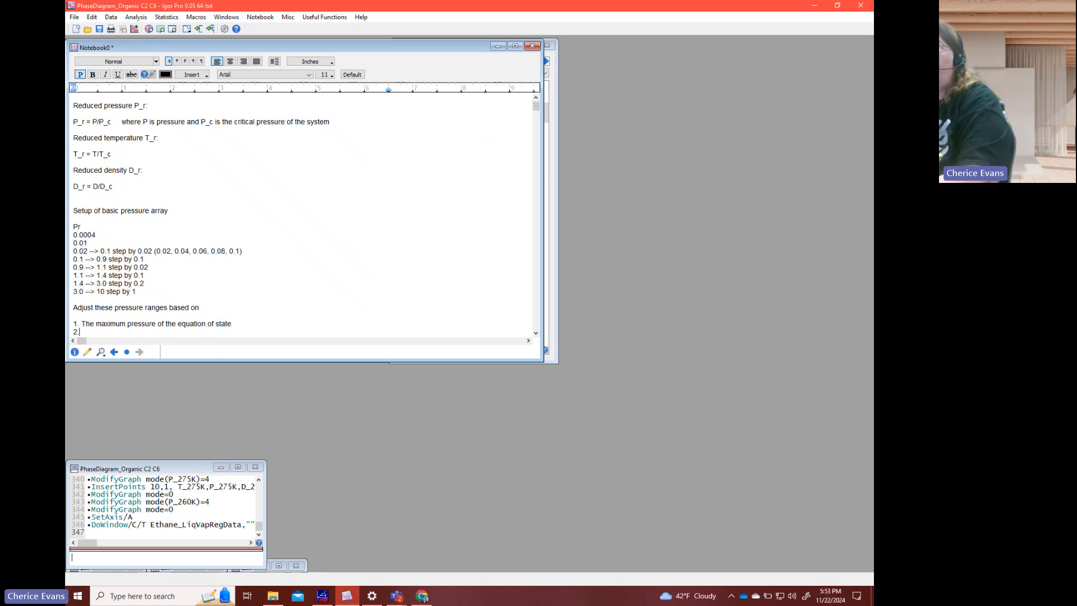
text(The maximum pressure o)
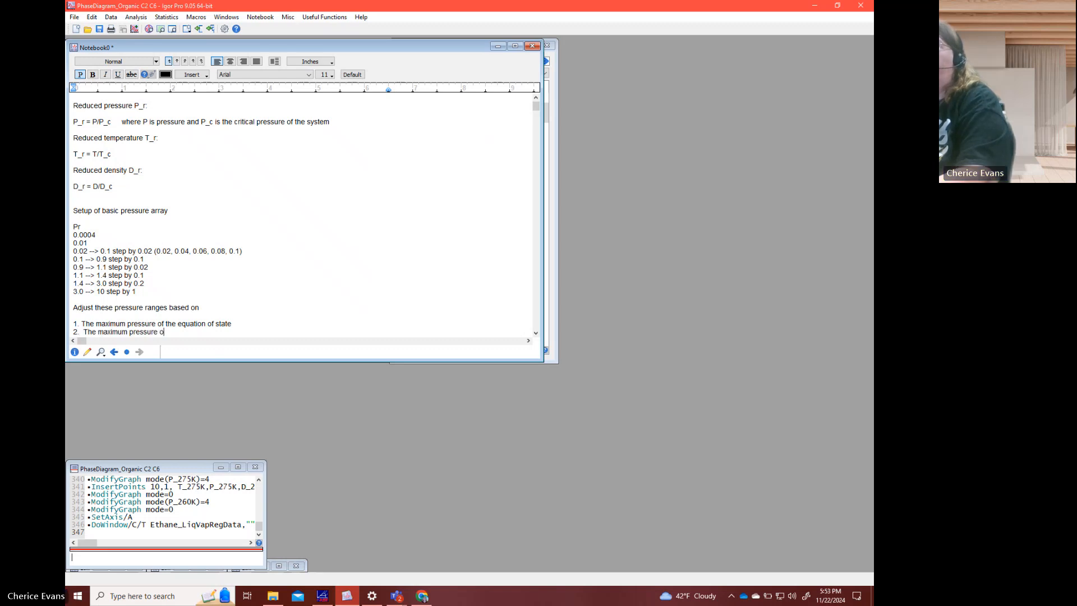
text(f a sa)
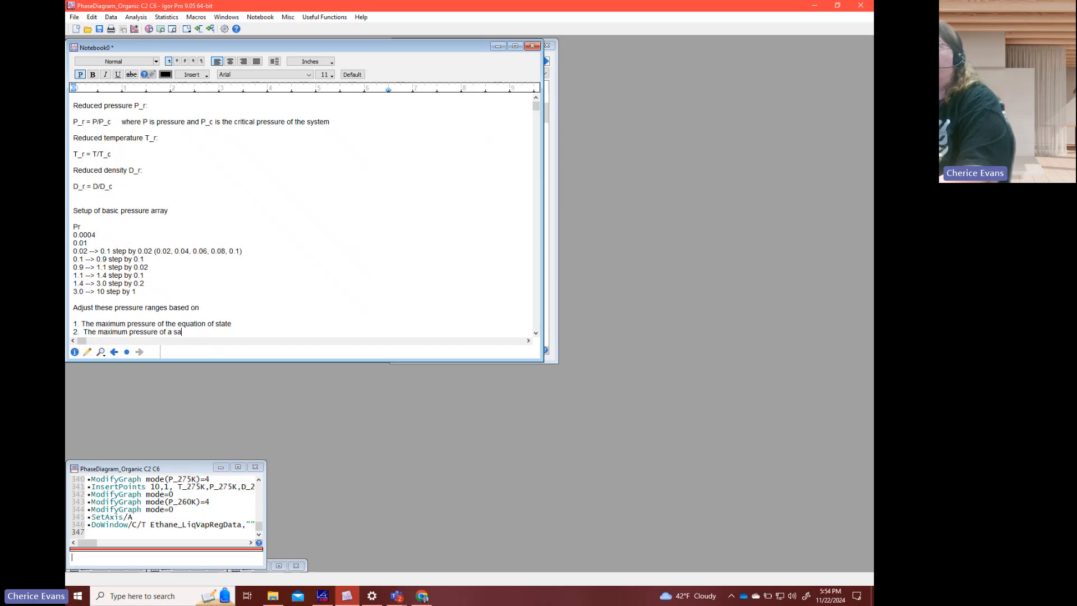
text(mple)
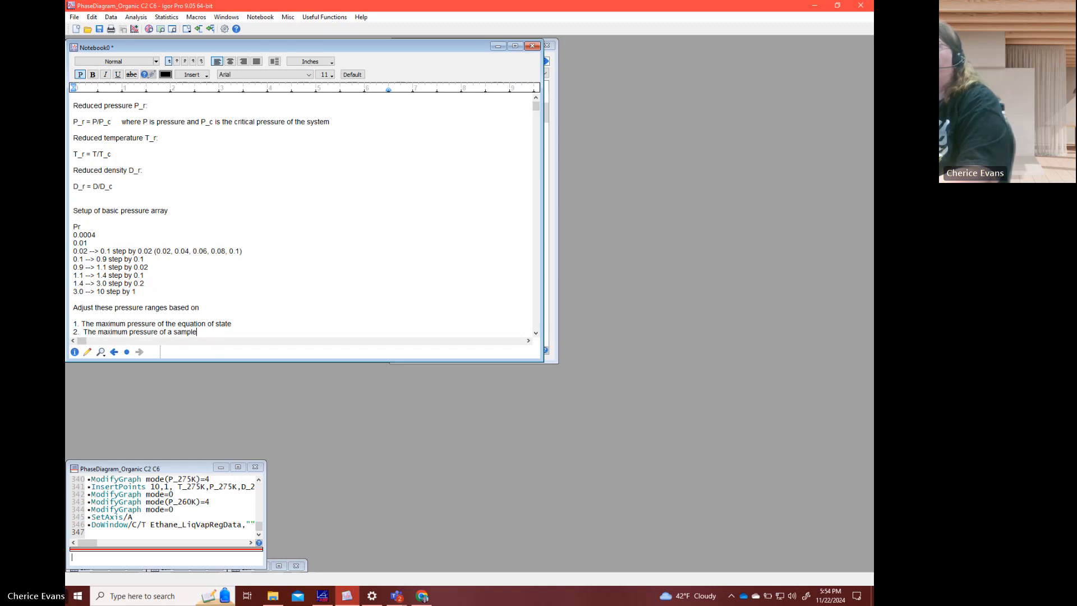
text( cell)
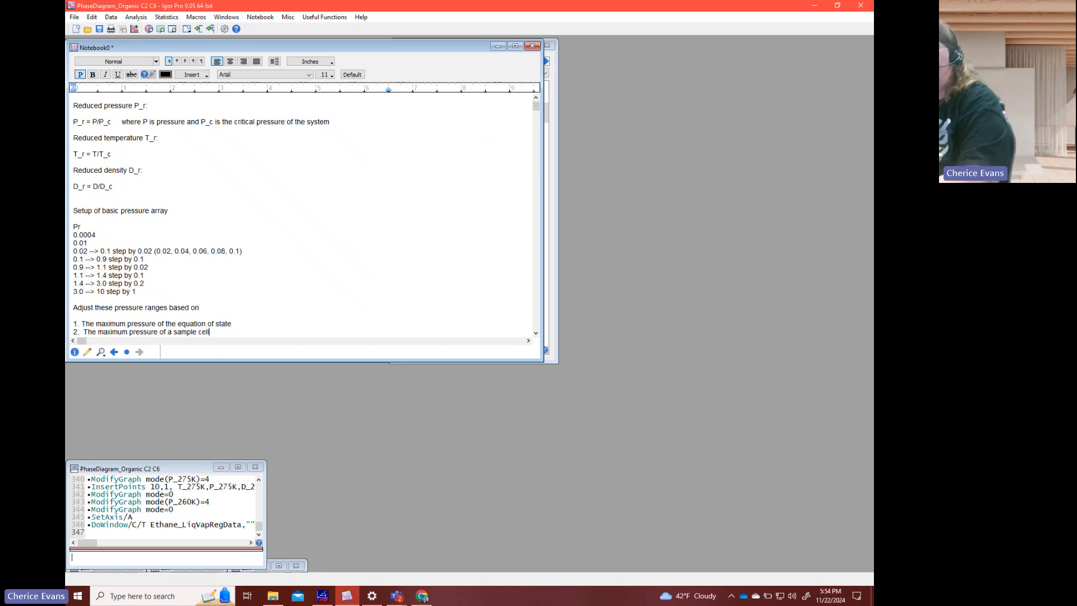
text( (45)
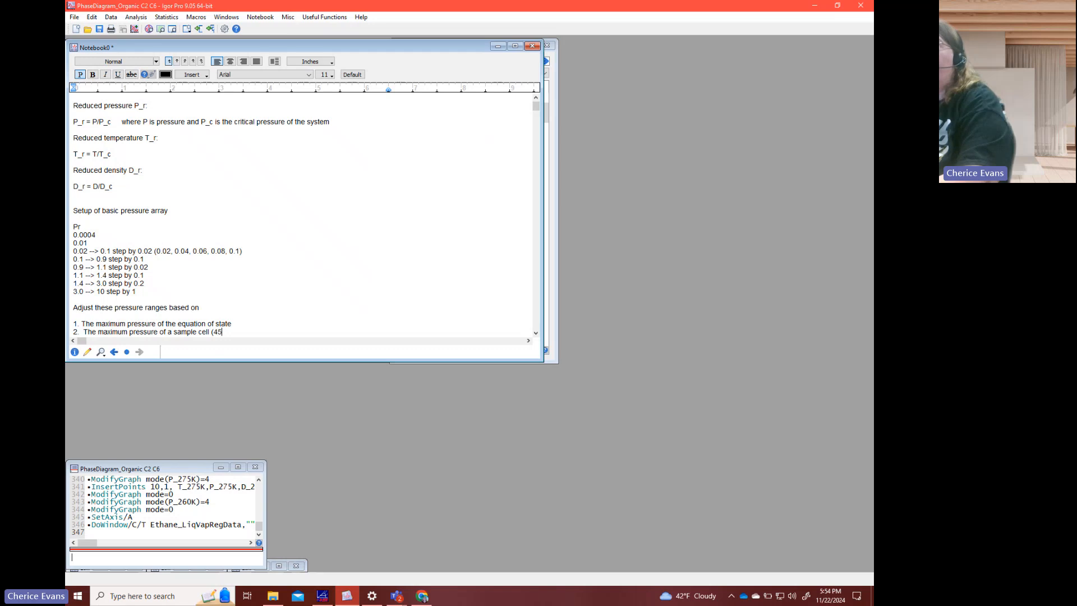
text(0 bar))
- Append the sample cell pressure limits "(130 bar, 450 bar)" to the second item
key(BackSpace)
key(BackSpace)
key(BackSpace)
key(BackSpace)
key(BackSpace)
key(BackSpace)
key(BackSpace)
key(BackSpace)
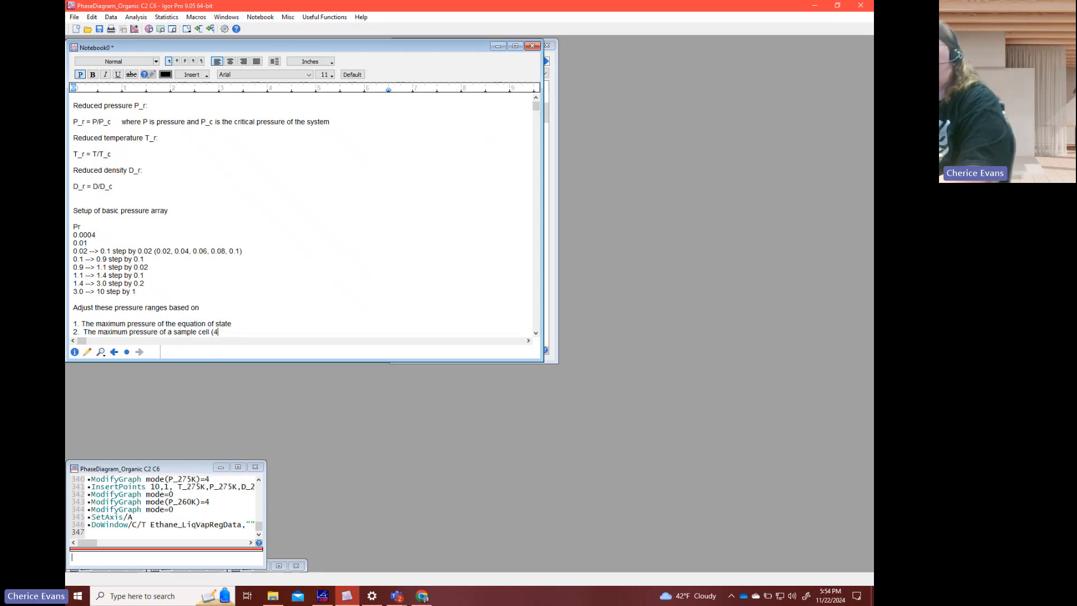
text(130 bar)
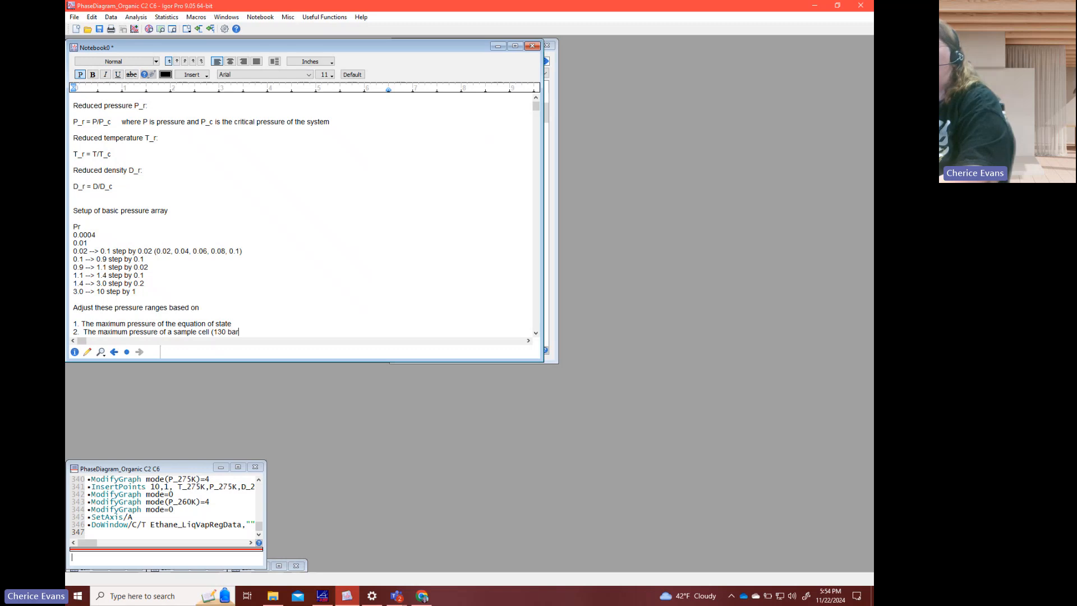
text(, 450 bar))
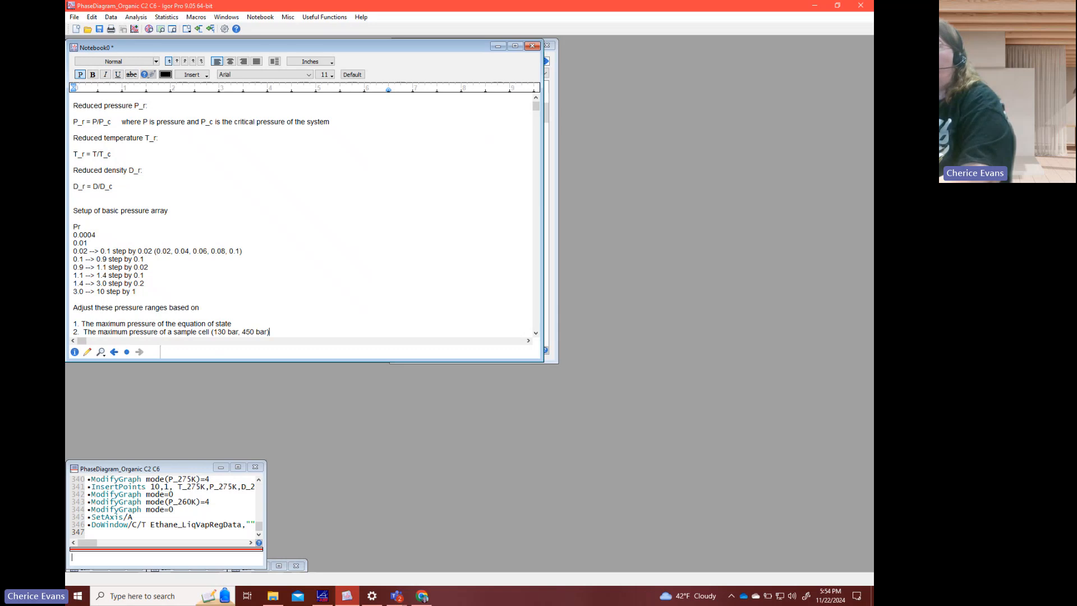
- Insert "for temperatures 30 K to 800 K" after 450 bar, inside the parentheses
key(Left)
key(Left)
key(Right)
text(for temperatures)
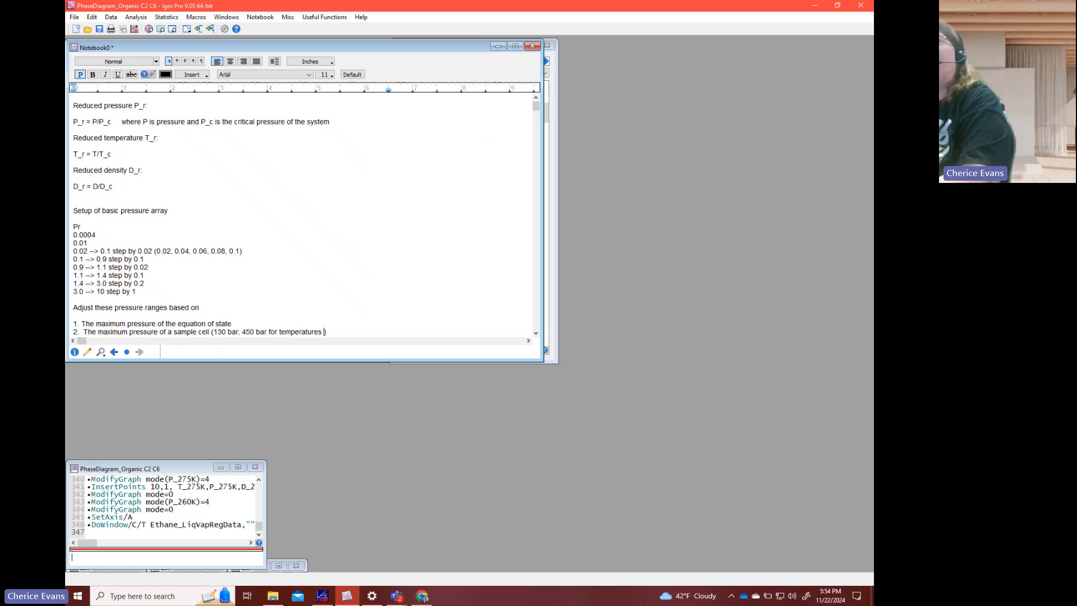
text( 2)
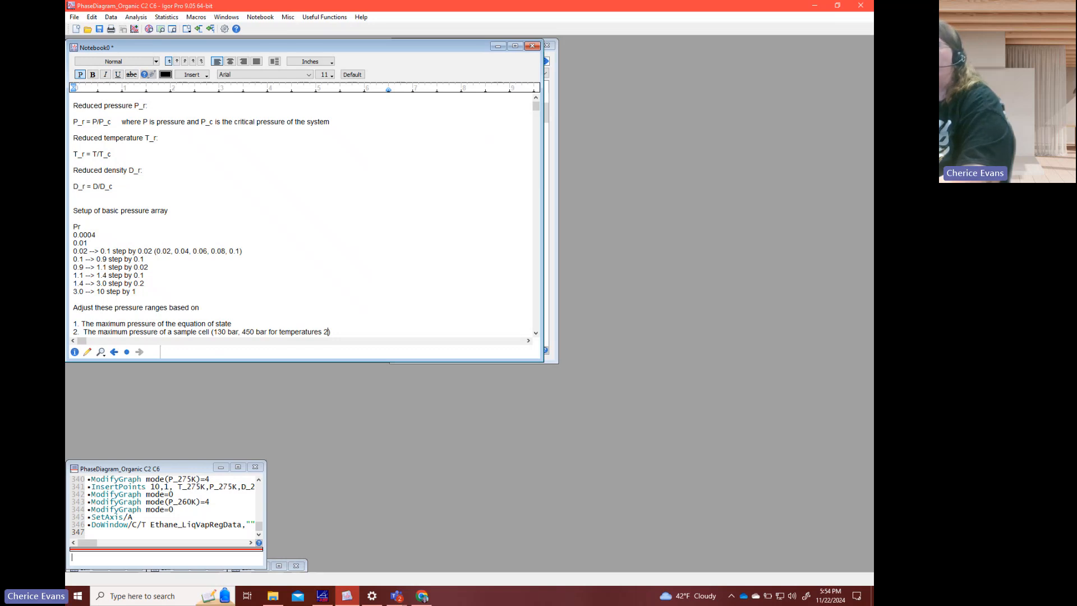
key(BackSpace)
text(30 K to 800 K)
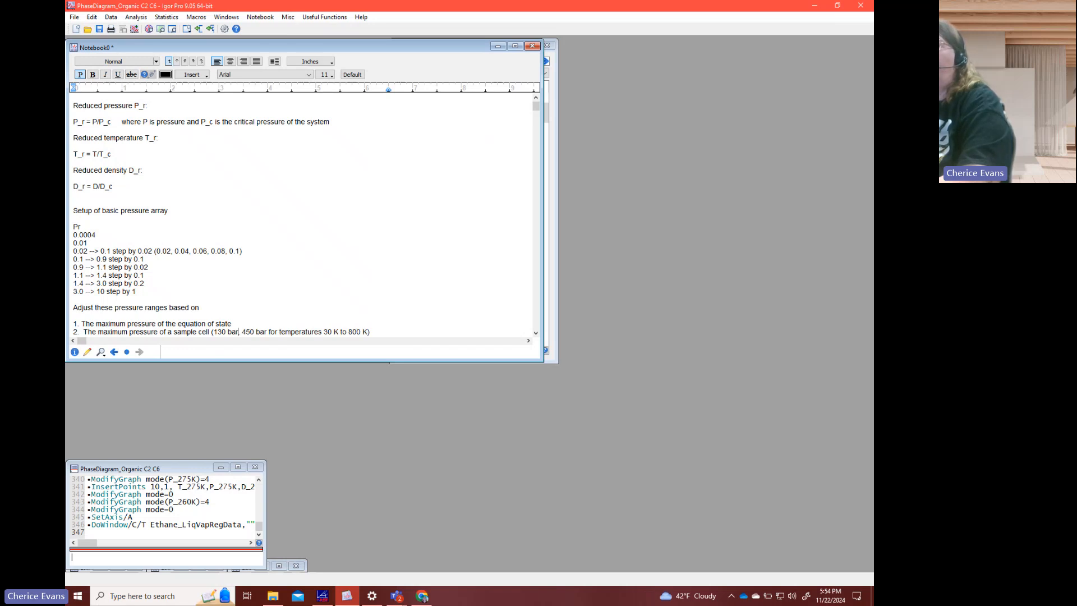
text( for tempra)
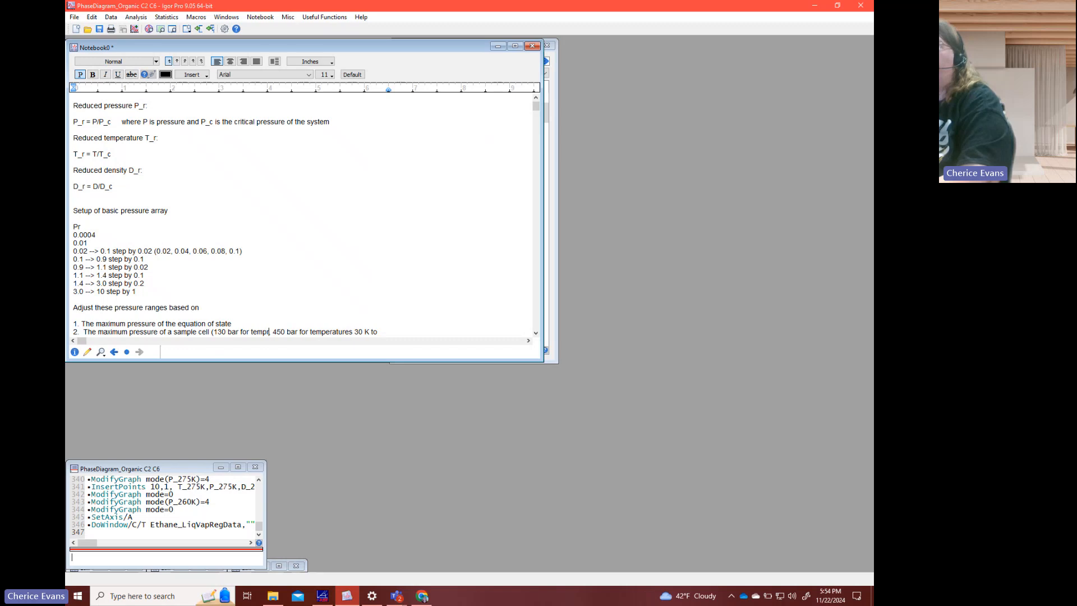
- Insert "for temperatures 5.5 K to 400 K" after 130 bar in the second item
key(BackSpace)
key(BackSpace)
text(eratures 5.5 b)
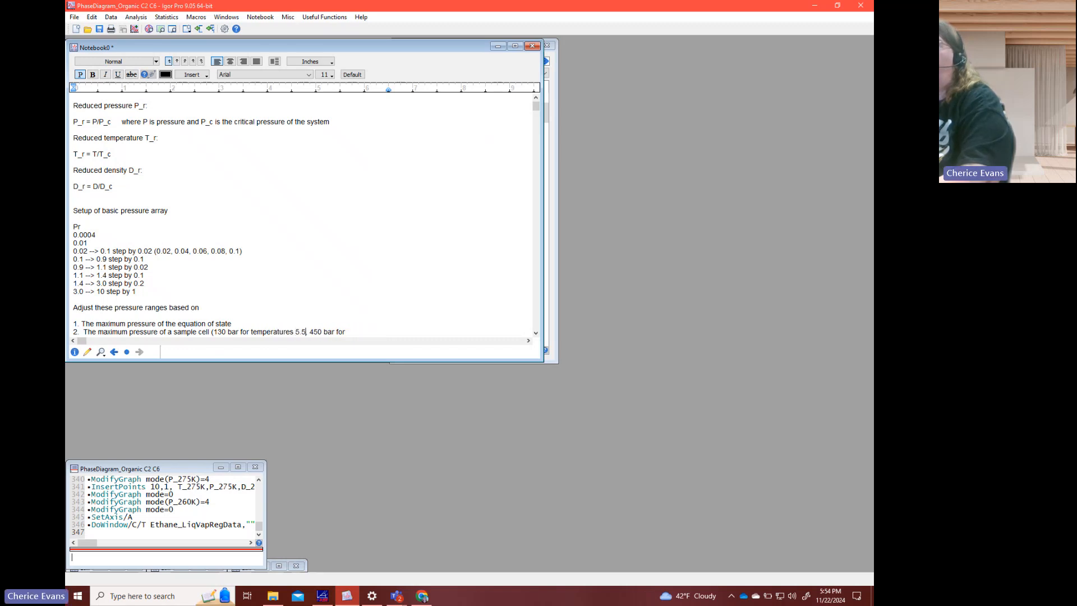
text(ar to)
key(BackSpace)
key(BackSpace)
key(BackSpace)
key(BackSpace)
key(BackSpace)
key(BackSpace)
key(BackSpace)
text(K to)
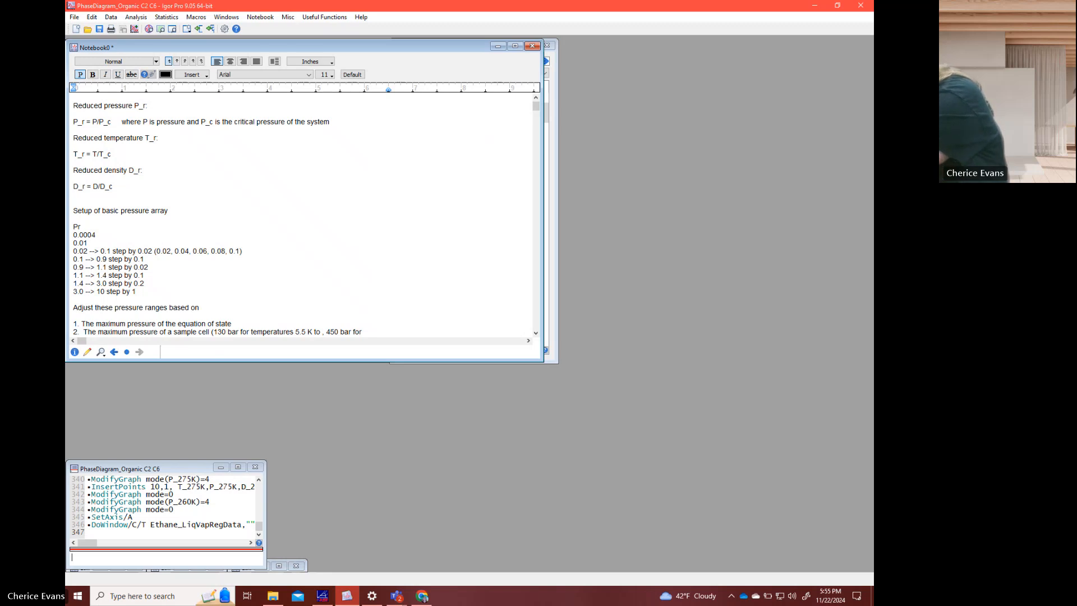
text(400 K)
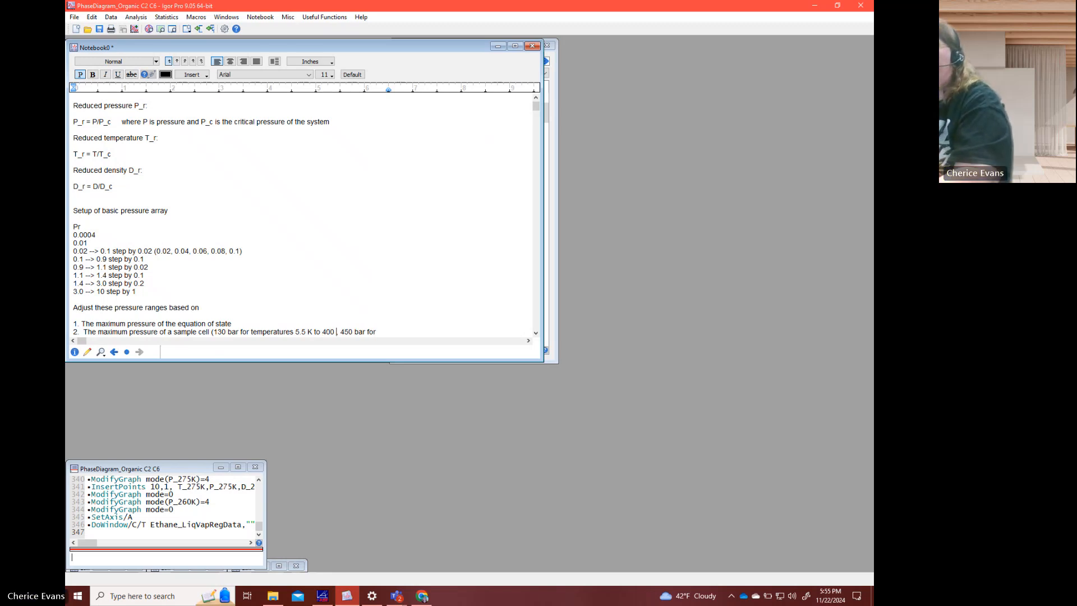
- Make the notebook window taller and move the parenthesised sample cell limits of item 2 onto their own indented line
key(Down)
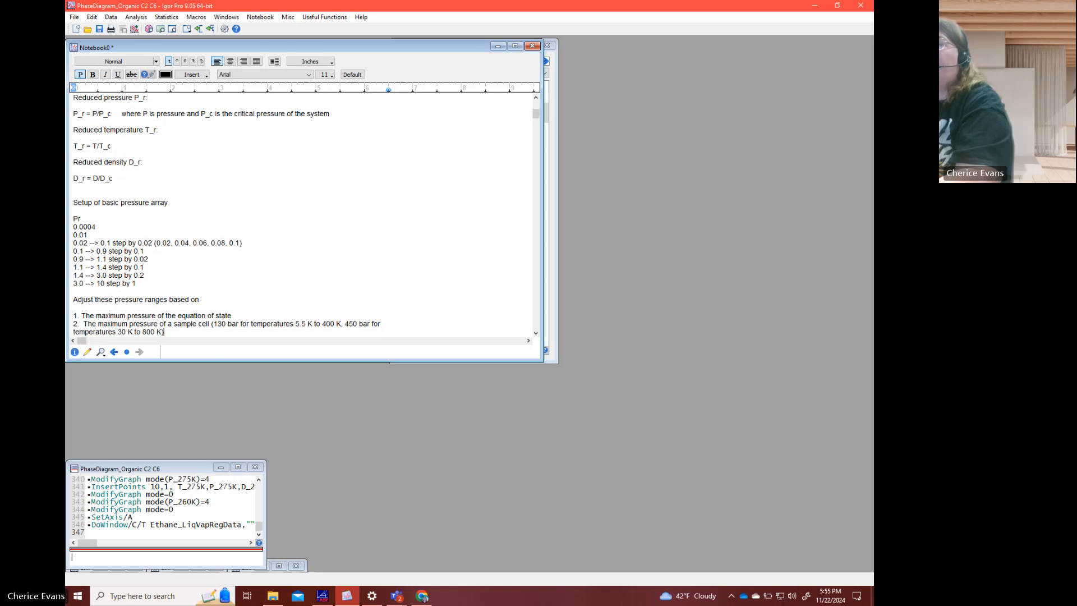
key(Left)
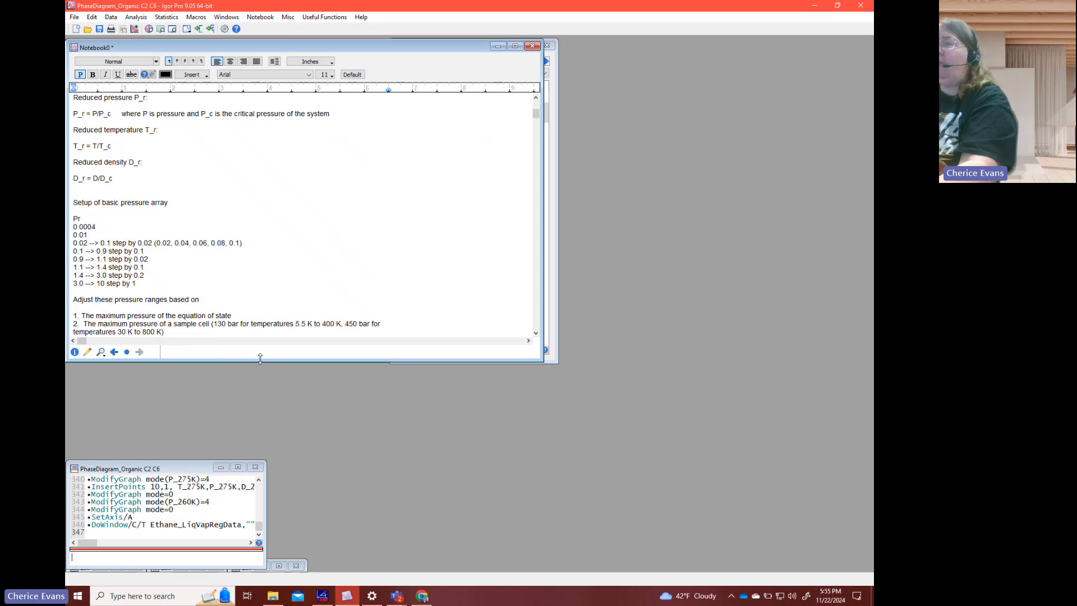
drag(259, 357, 288, 551)
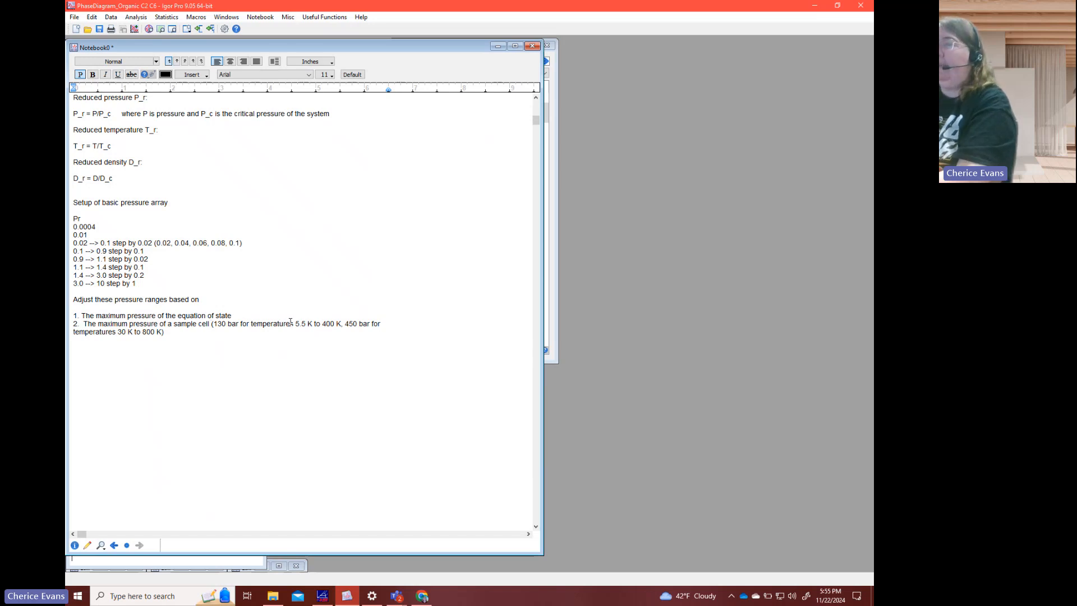
click(211, 324)
key(Return)
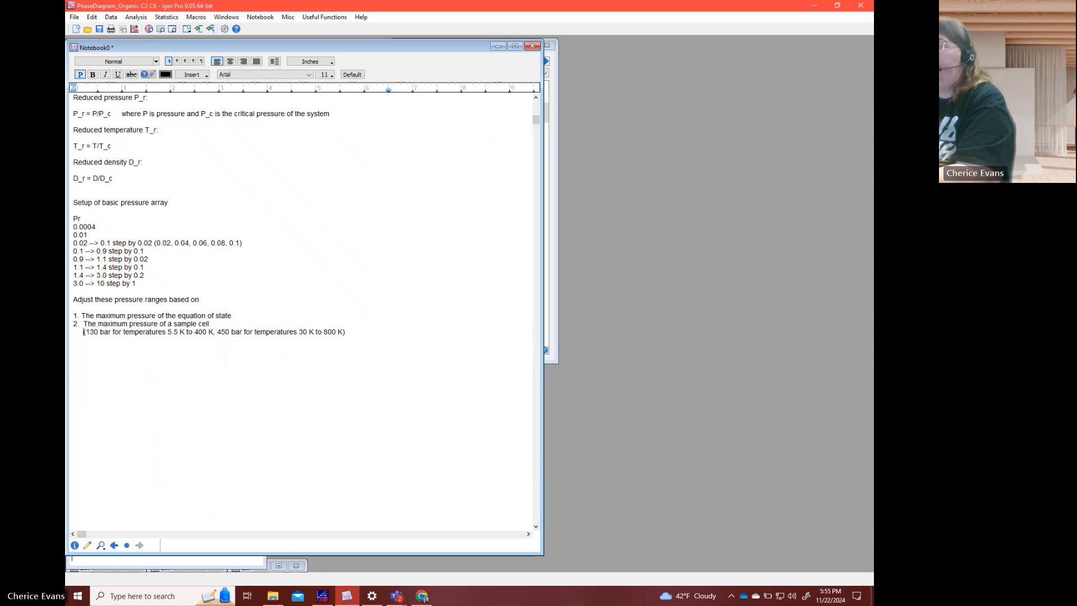
- Check the benzene phase diagram meeting window in Microsoft Teams, then minimize it to return to the notebook
mouse_move(394, 600)
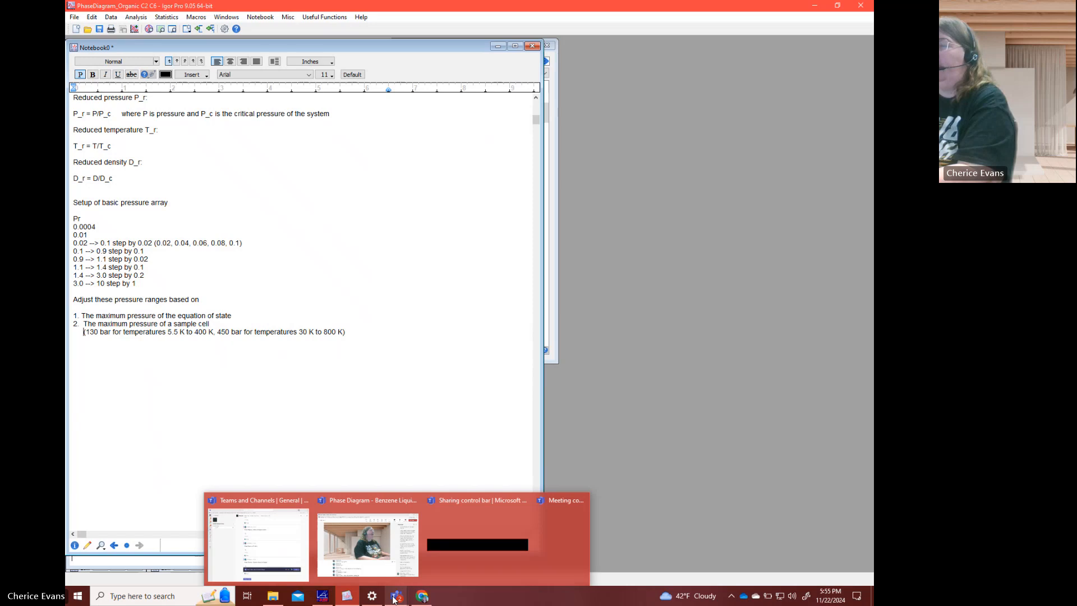
click(368, 542)
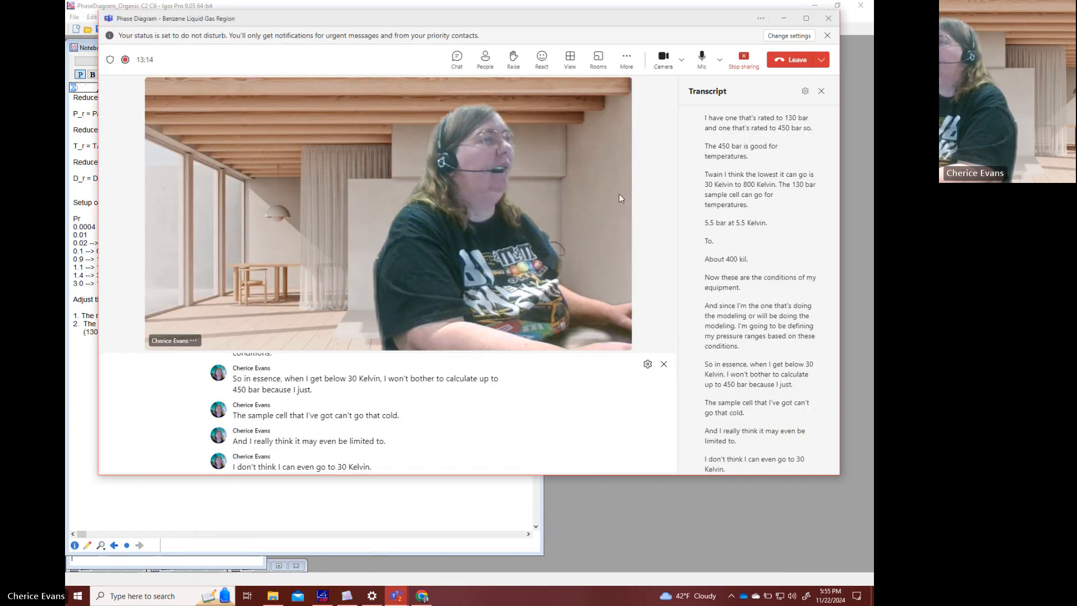
click(784, 19)
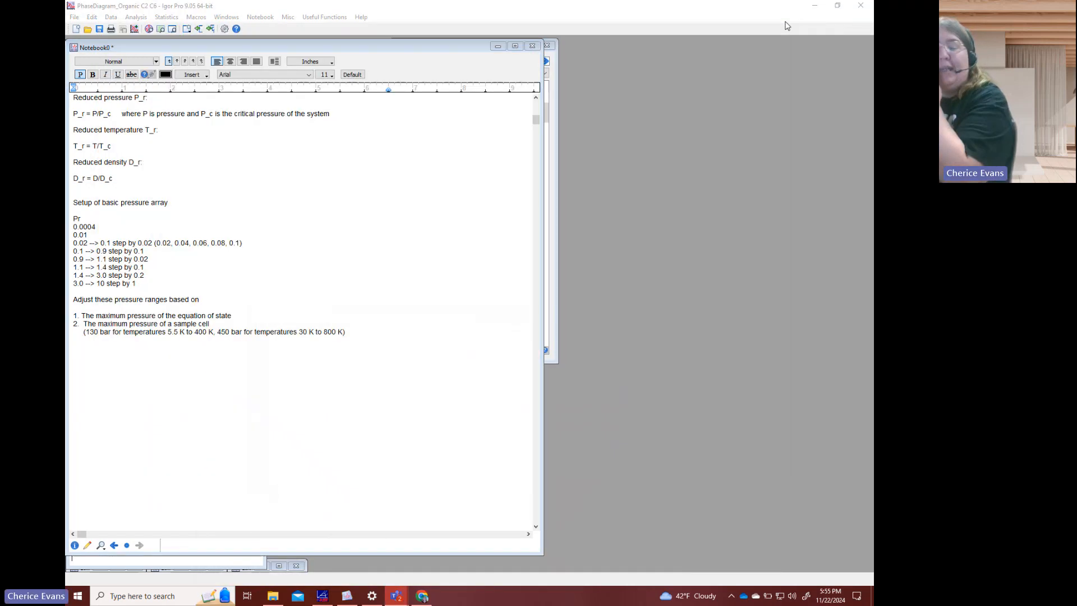
- Set the lower temperature limit of the 450 bar sample cell to 100 K
click(306, 326)
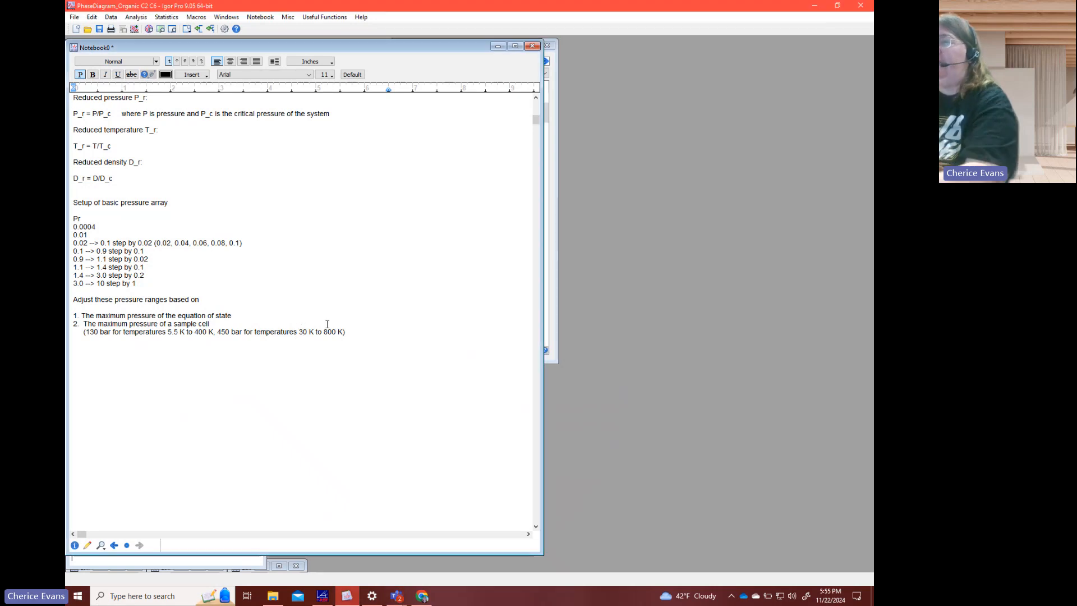
key(BackSpace)
text(10)
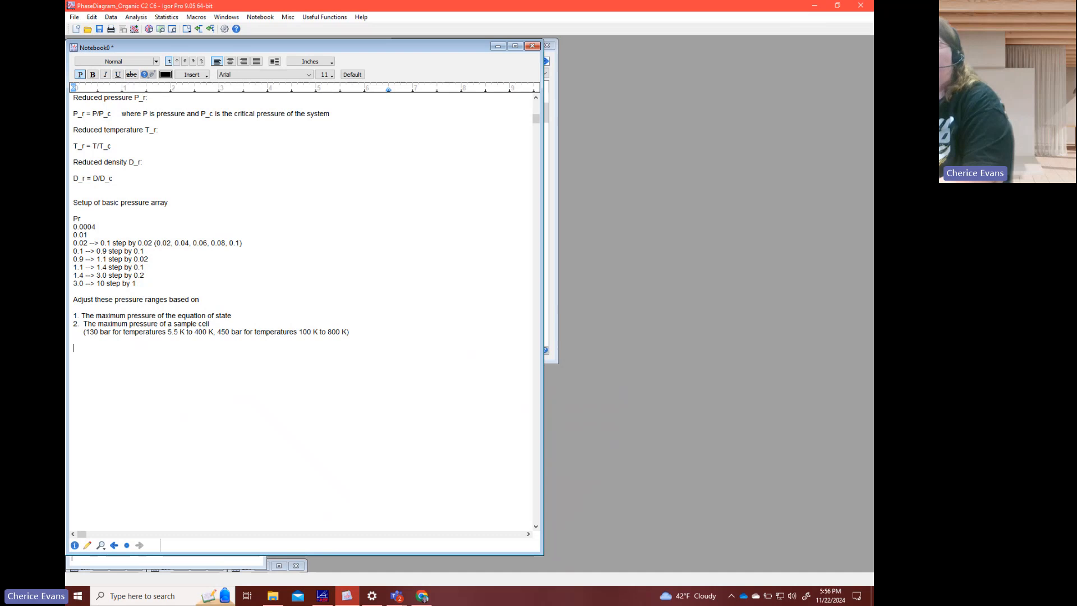
- Start a new paragraph below the sample cell limits with "In a Pressure vs density graph"
text(In a P-)
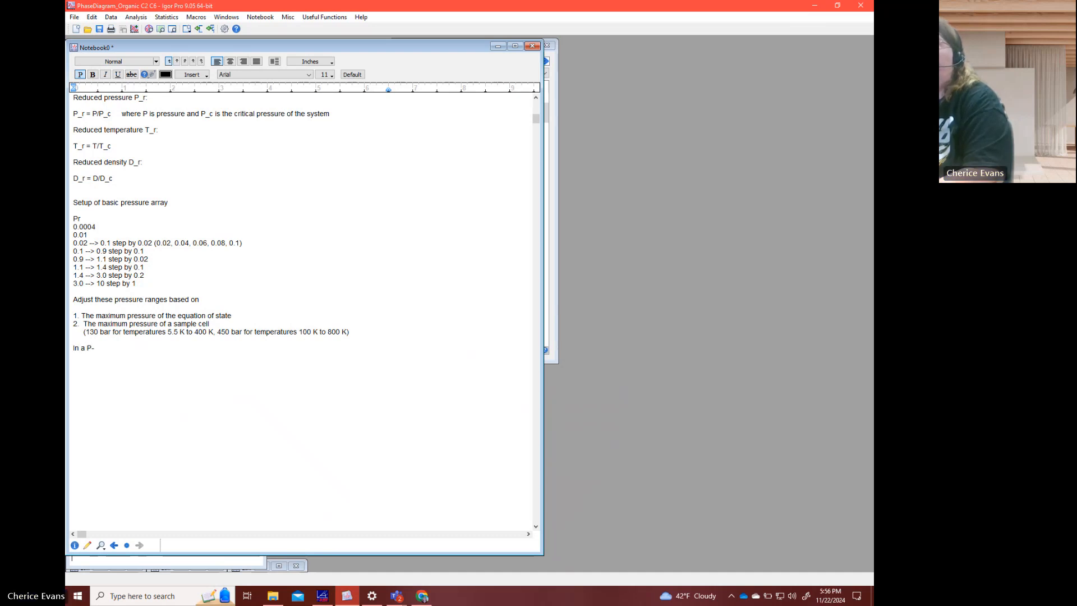
key(BackSpace)
text(ressure-)
text(density)
key(BackSpace)
key(BackSpace)
key(BackSpace)
key(BackSpace)
key(BackSpace)
key(BackSpace)
key(BackSpace)
key(BackSpace)
text(vs dens)
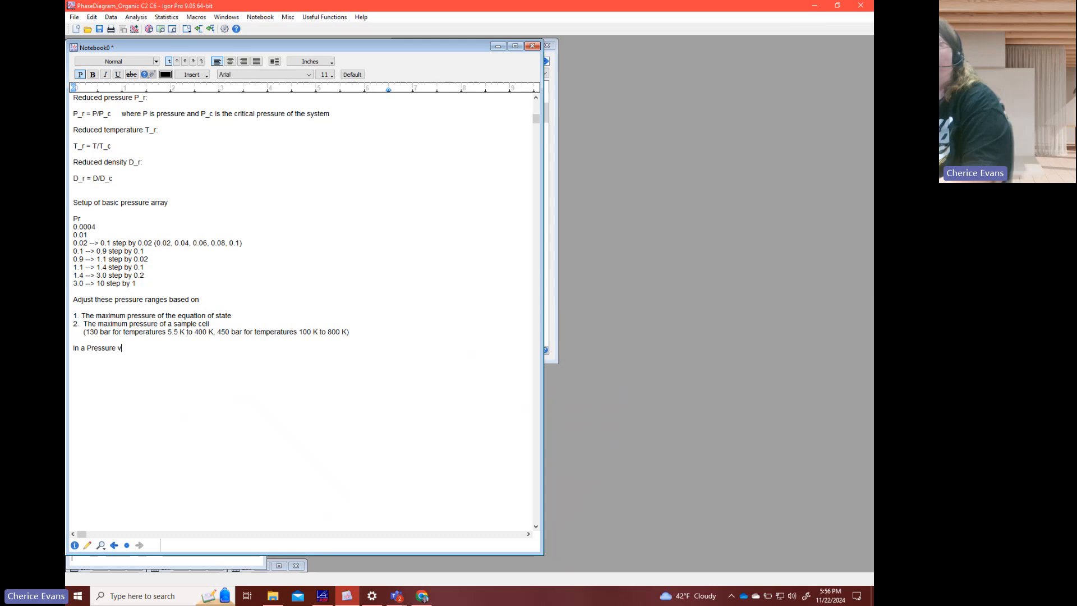
text(graph )
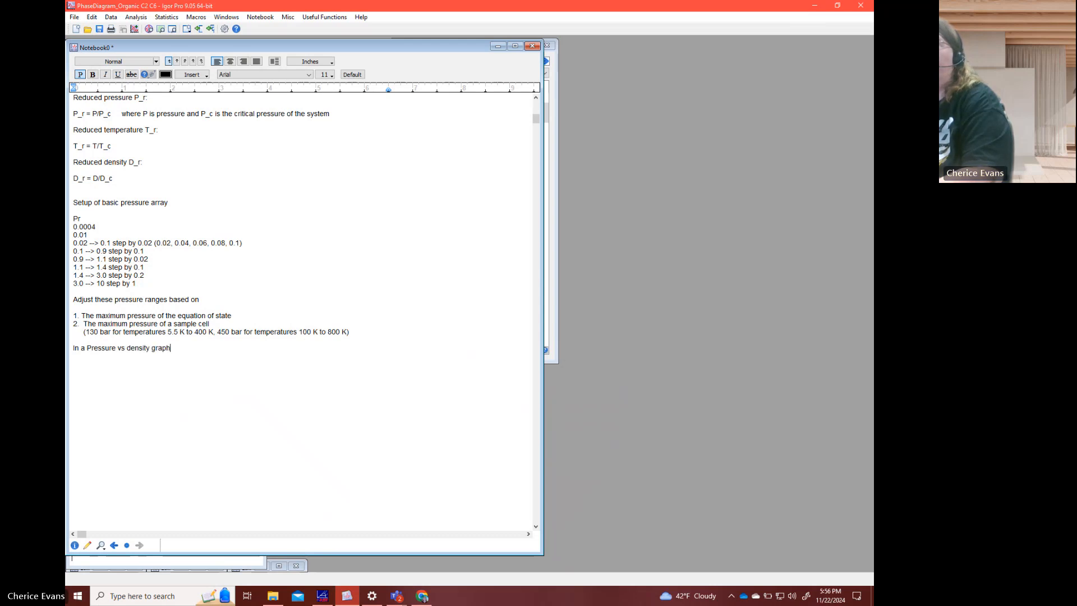
text(--> the l)
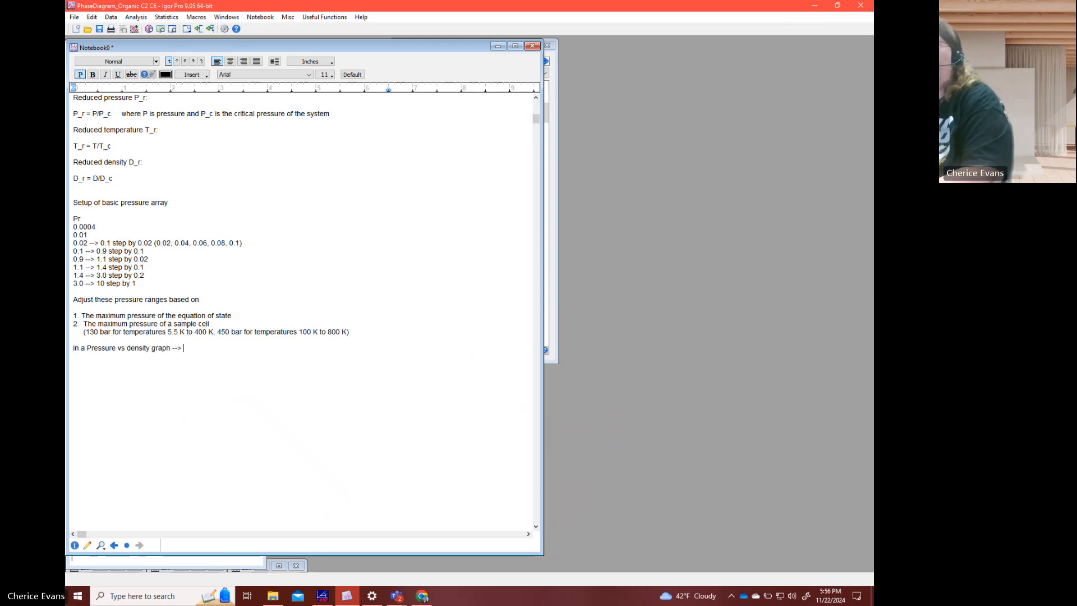
text(ines are diffe)
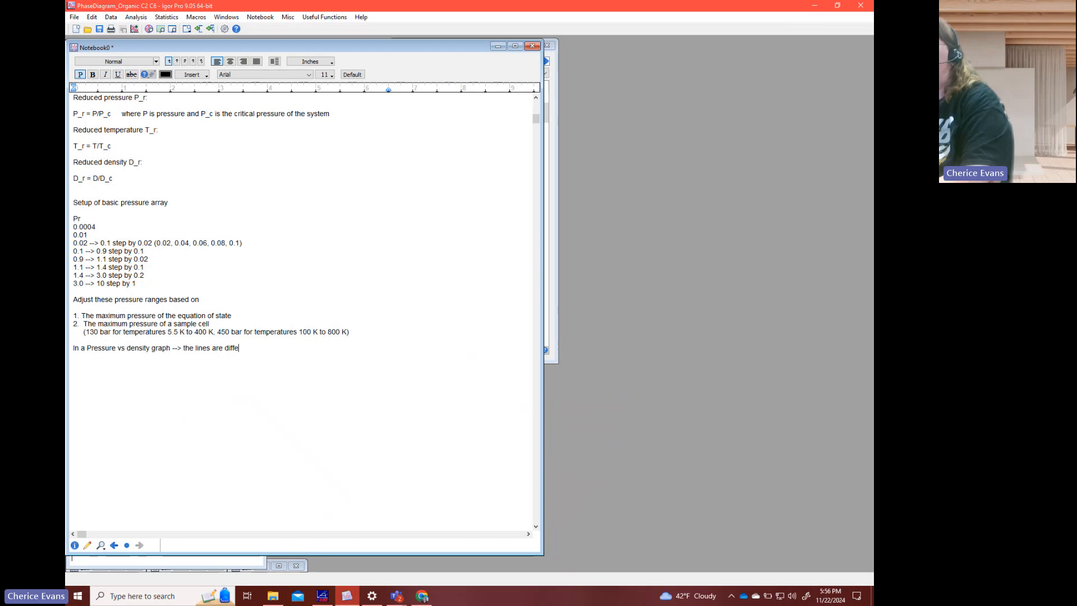
text(rent temperatrure)
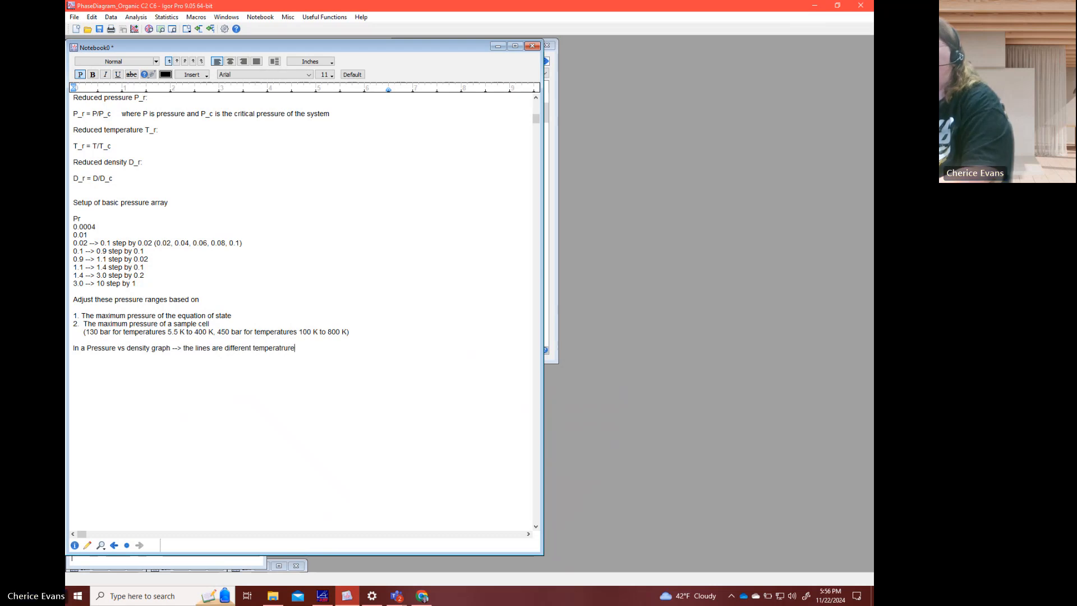
- Complete the pressure vs density sentence with "--> the lines are different temperatures"
key(BackSpace)
key(BackSpace)
key(BackSpace)
key(BackSpace)
text(ures  )
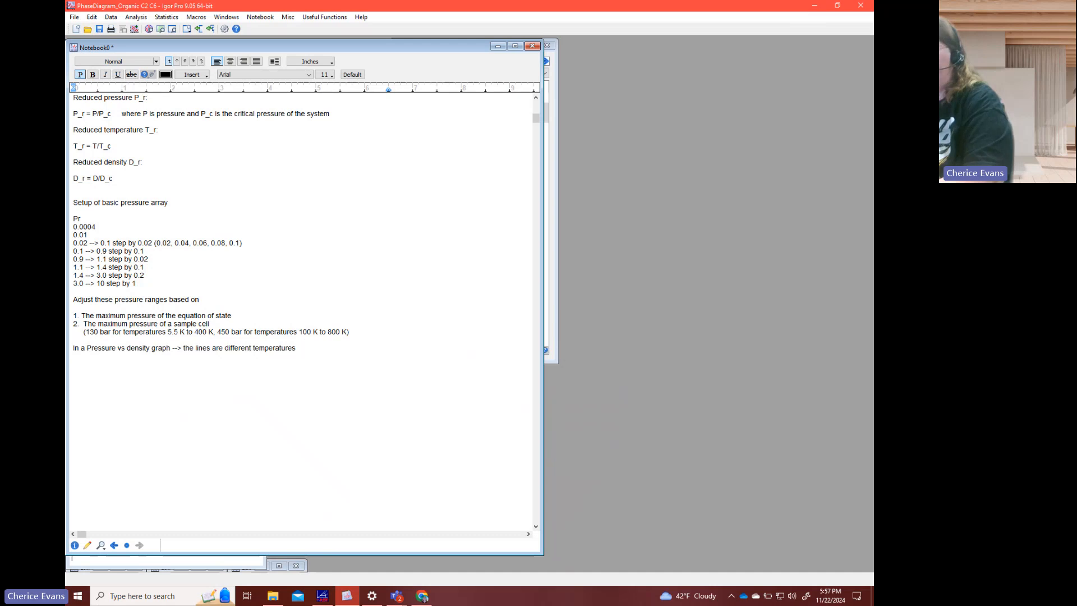
text(Tr)
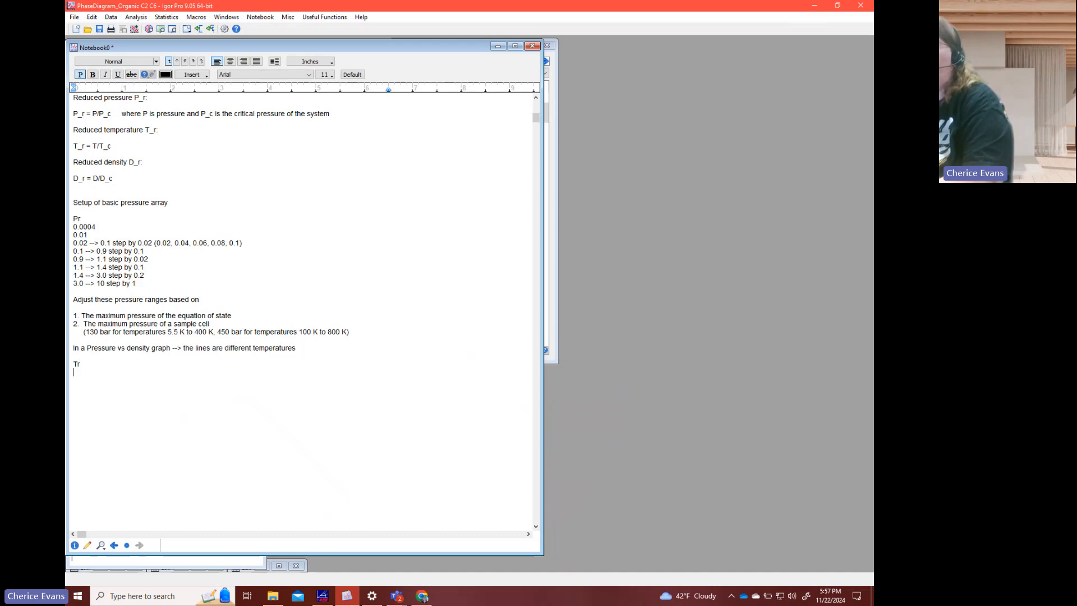
- Add a "Tr" heading below the graph sentence with the first range "0.30 --> 0.90 step by 0.05"
key(Return)
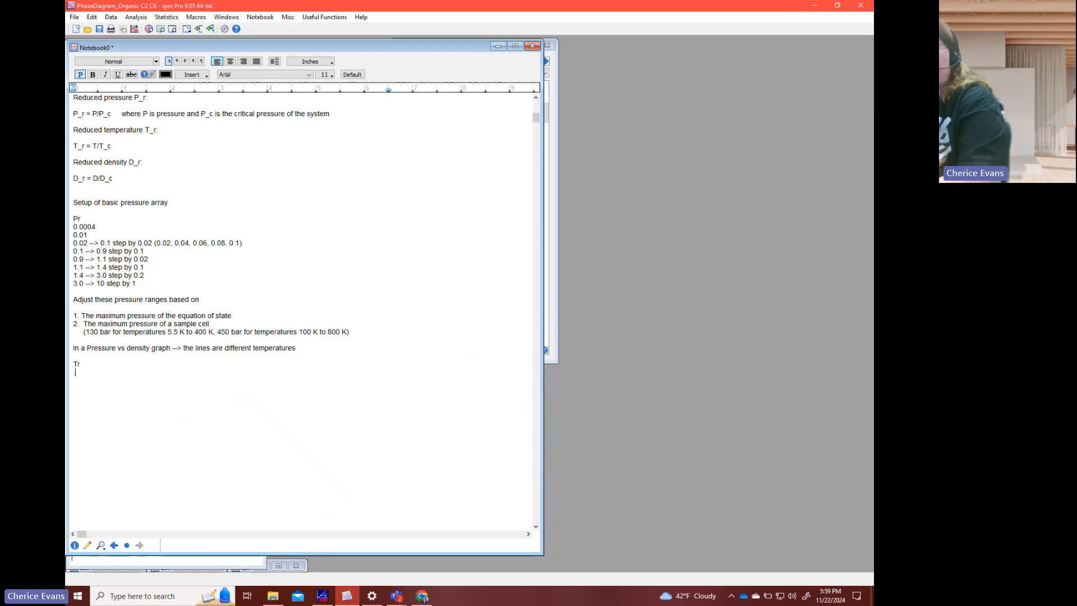
text(0.30 --> )
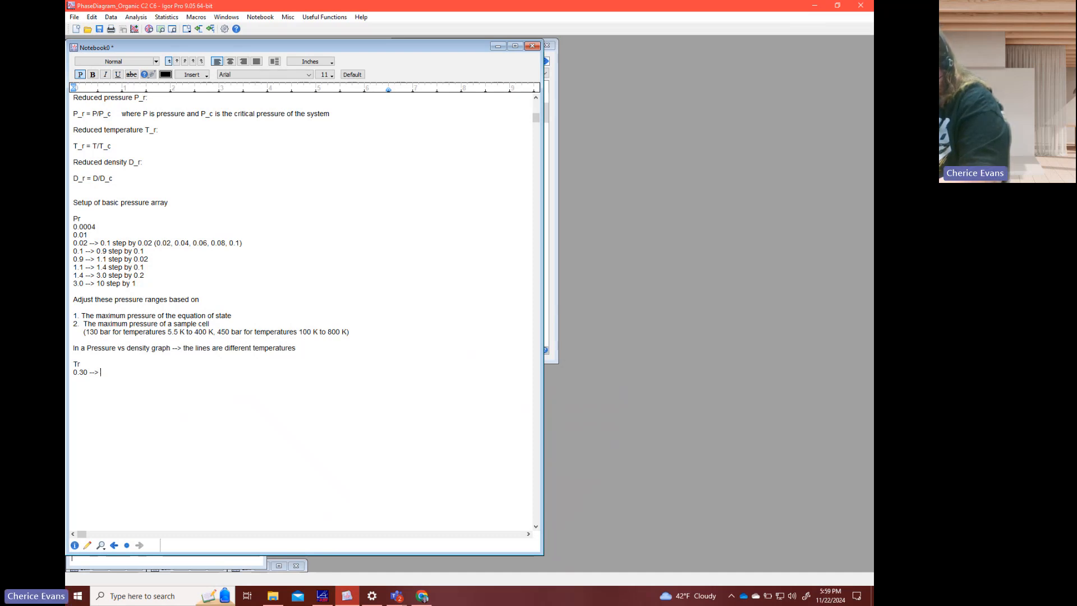
text(0.90)
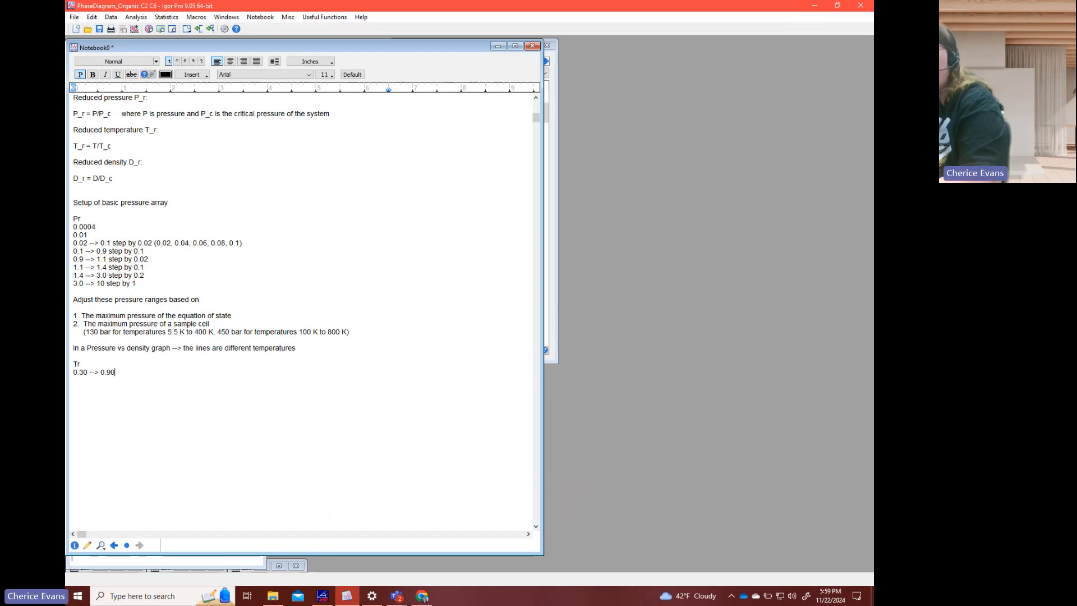
text( by 0.05)
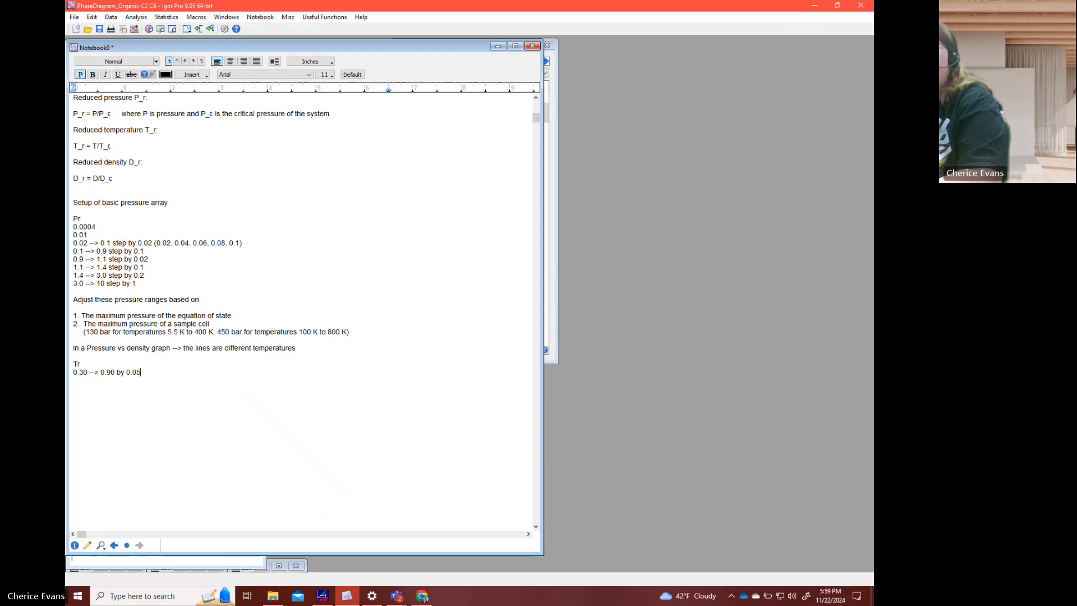
key(BackSpace)
key(BackSpace)
key(BackSpace)
key(BackSpace)
key(BackSpace)
key(BackSpace)
key(BackSpace)
text(step by 0.05)
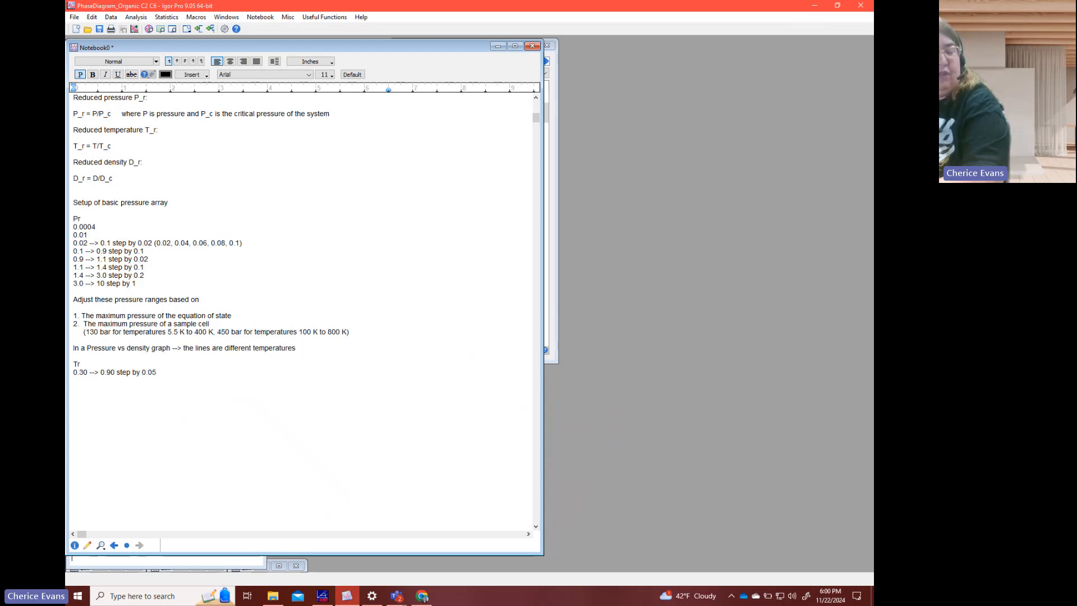
- Add the second reduced temperature range "0.90 --> 1.10 step by 0.02" on a new line
key(Return)
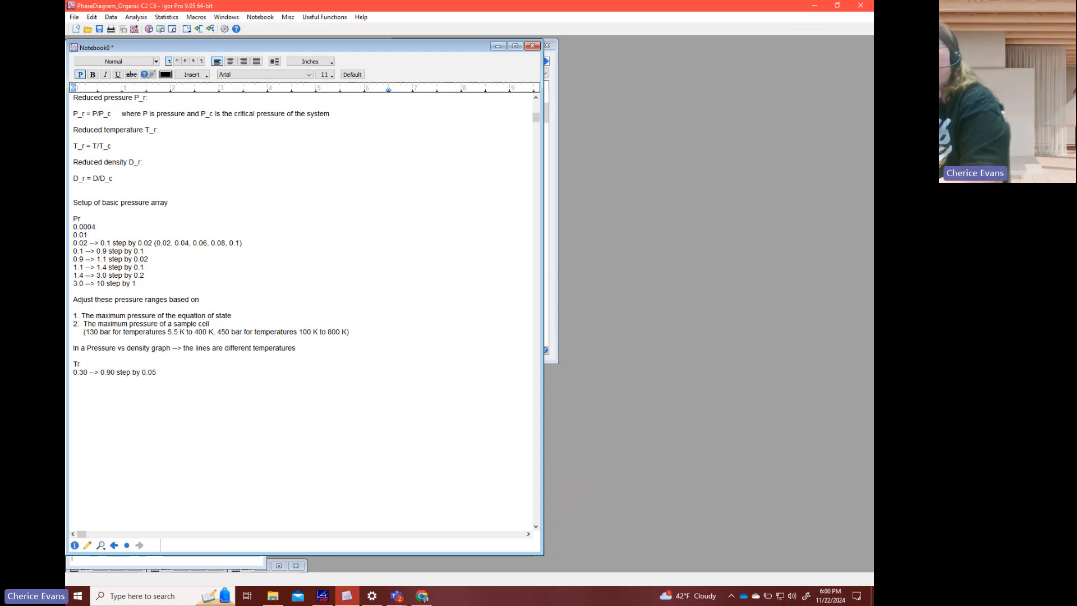
text(0.90 -)
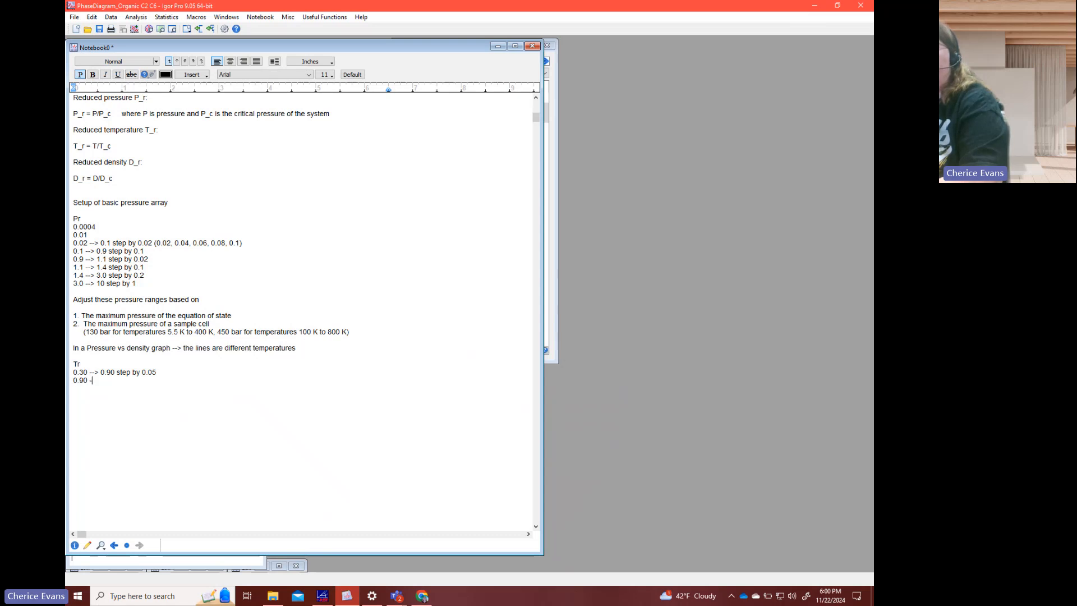
text(-> 1.10 step by)
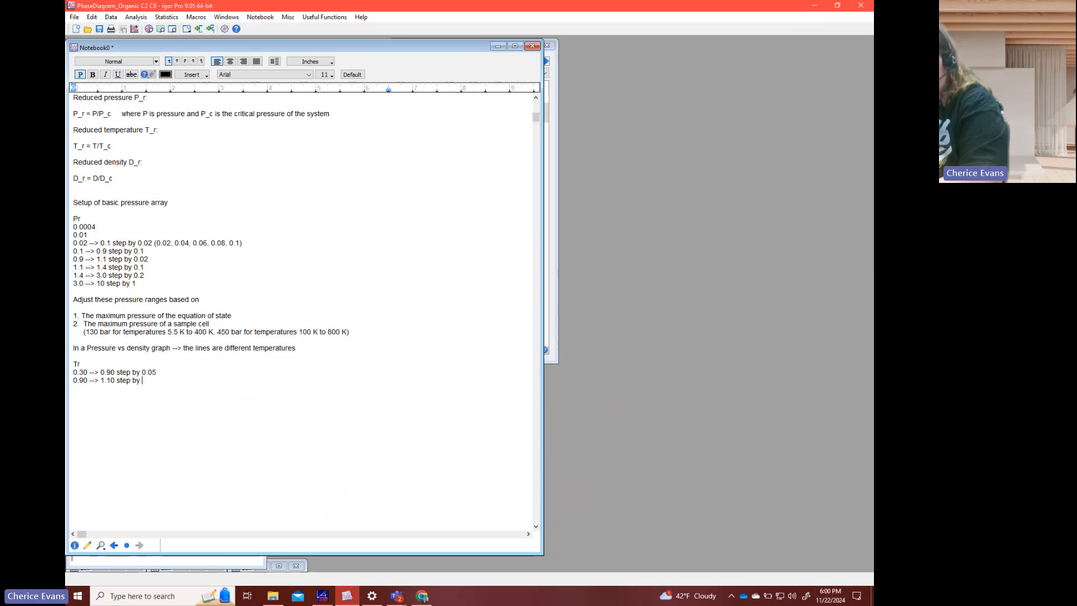
text( 0.02 )
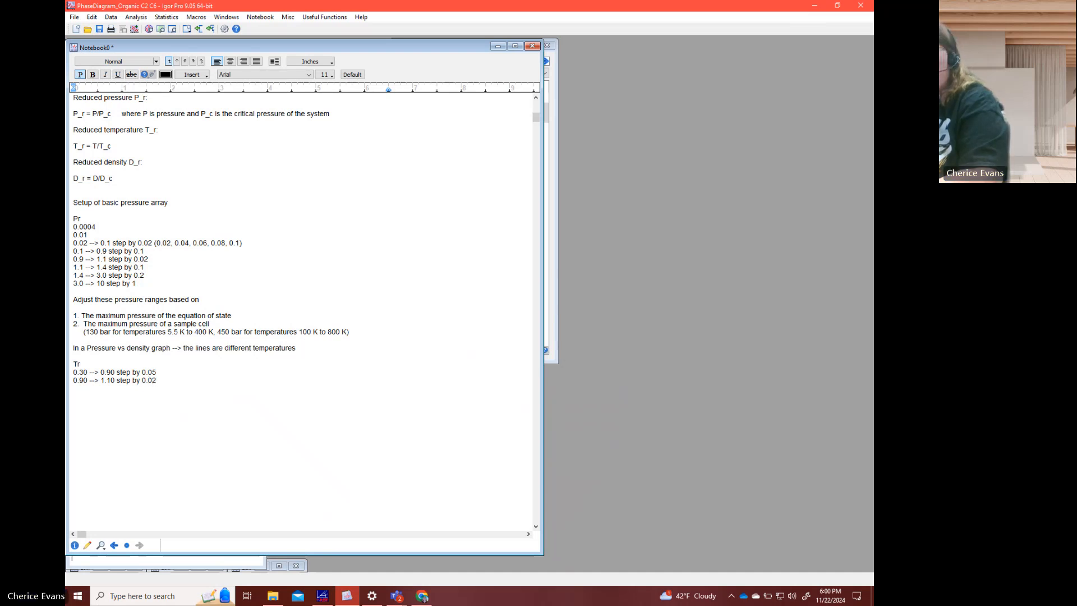
text(1.10 --)
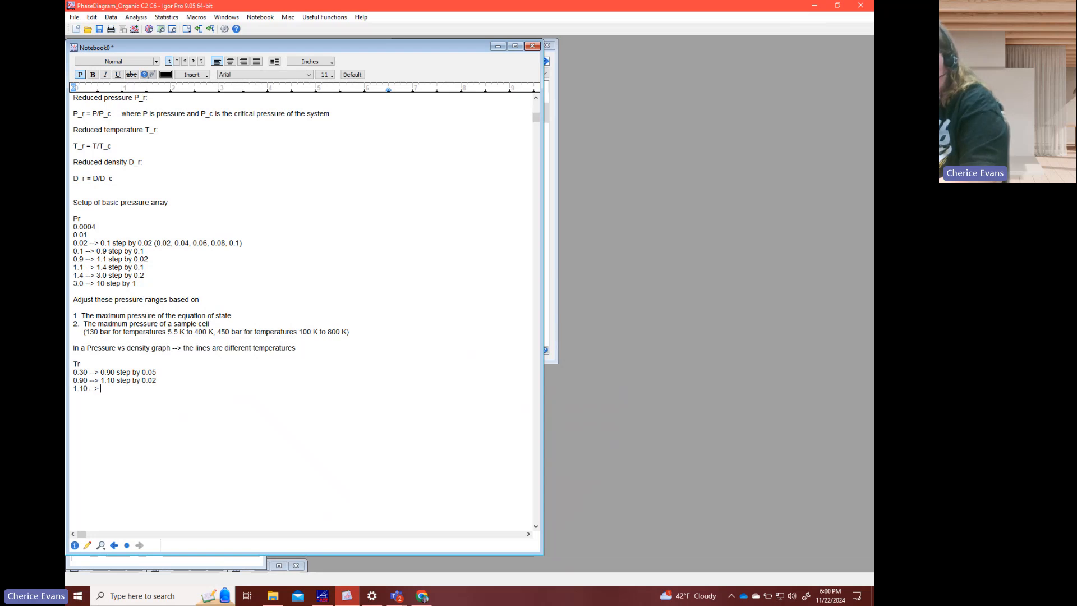
text(> 1.40 )
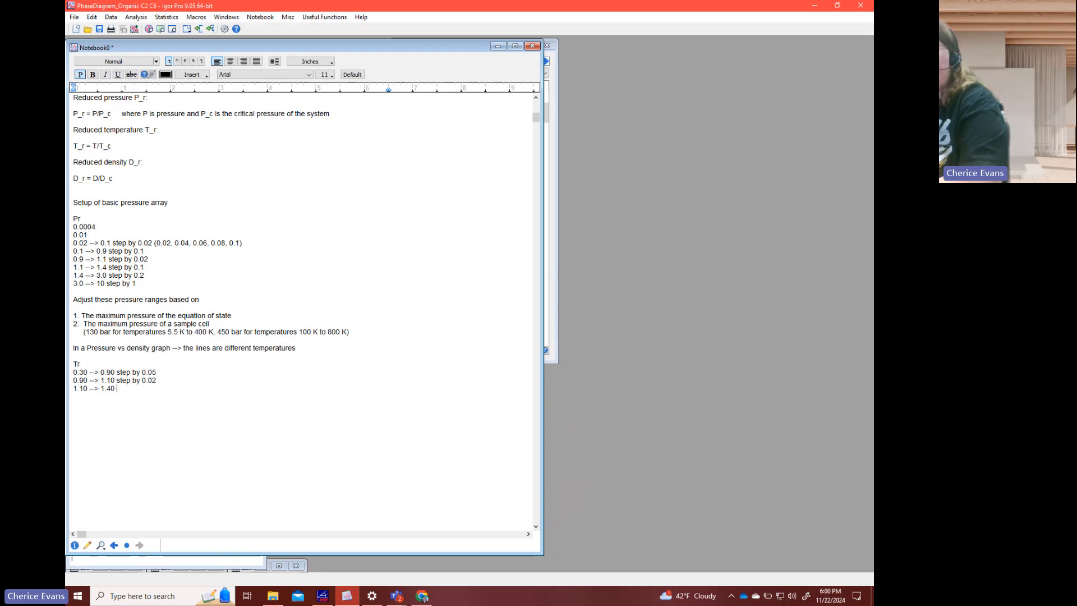
text(step by 0.05)
- Add the reduced temperature ranges "1.10 --> 1.40 step by 0.05" and "1.40 --> 3 step by 0.2" on separate lines
key(Return)
text(1.40 --> 3)
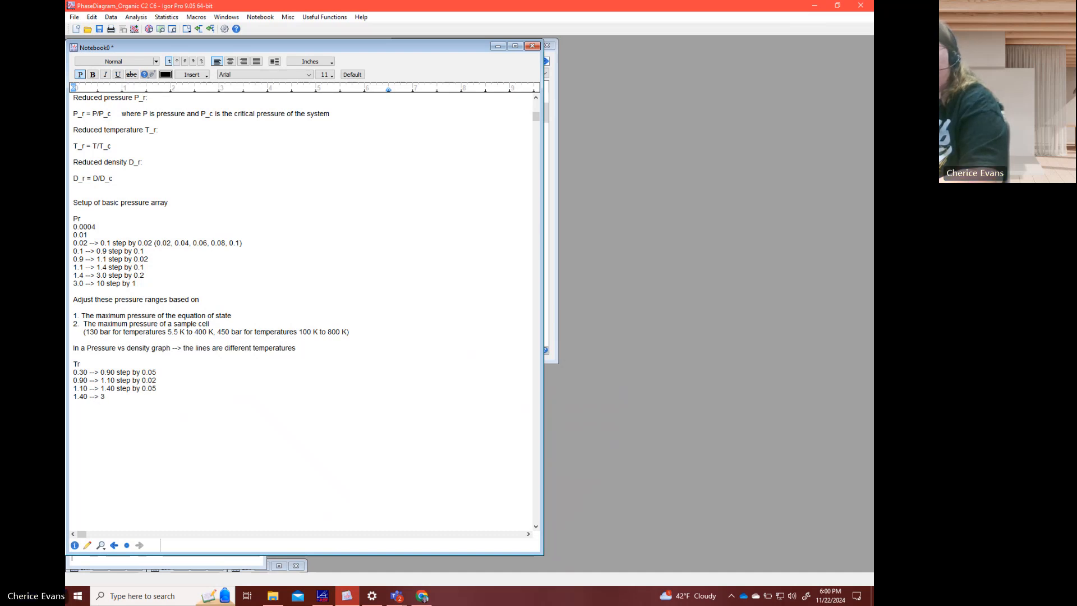
text( step b)
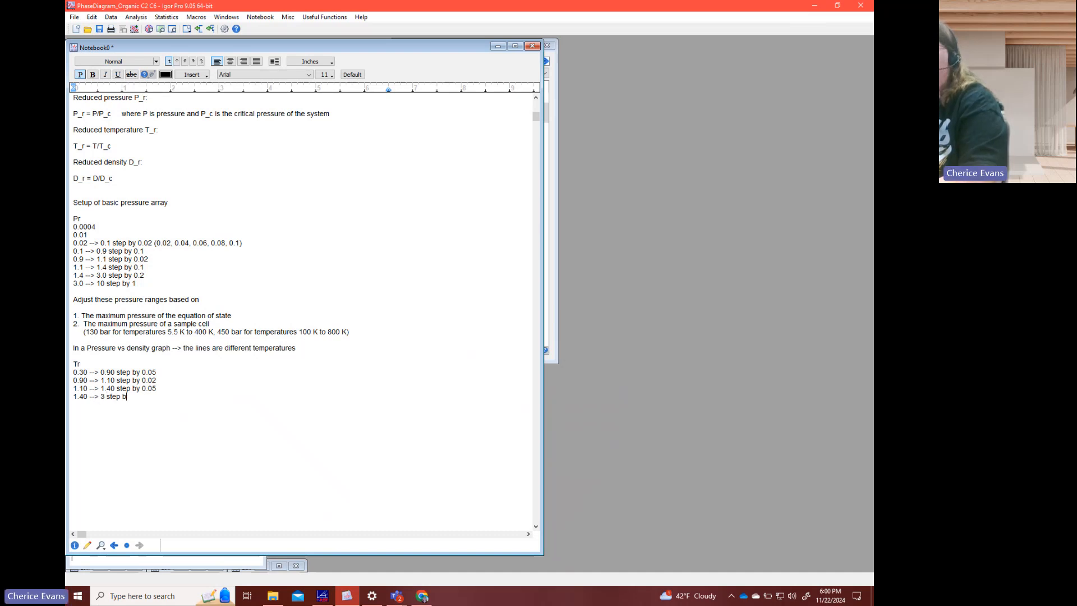
text(y 0.2 )
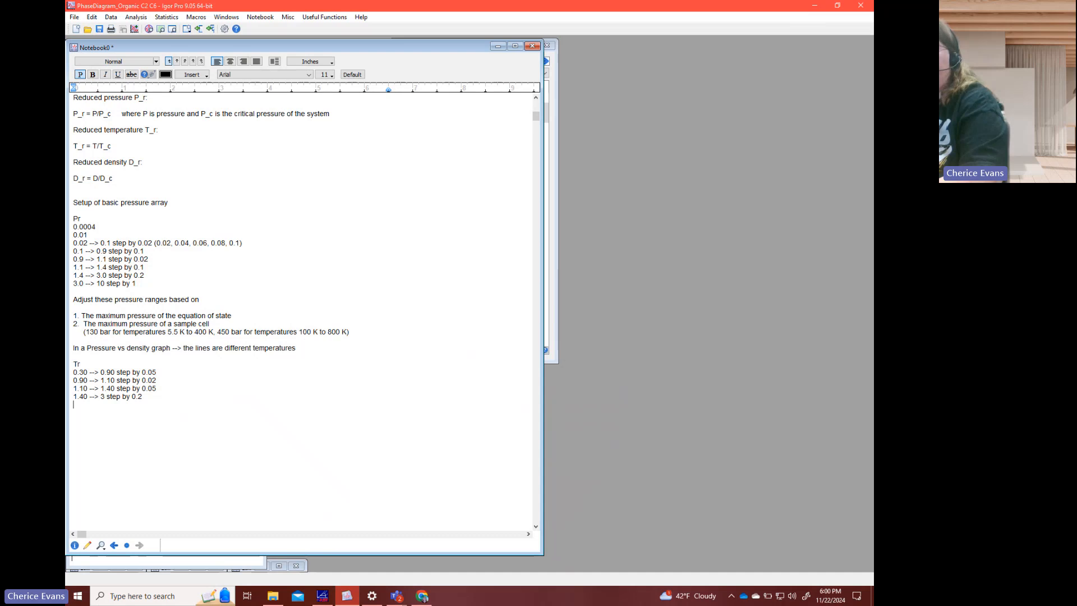
text(4)
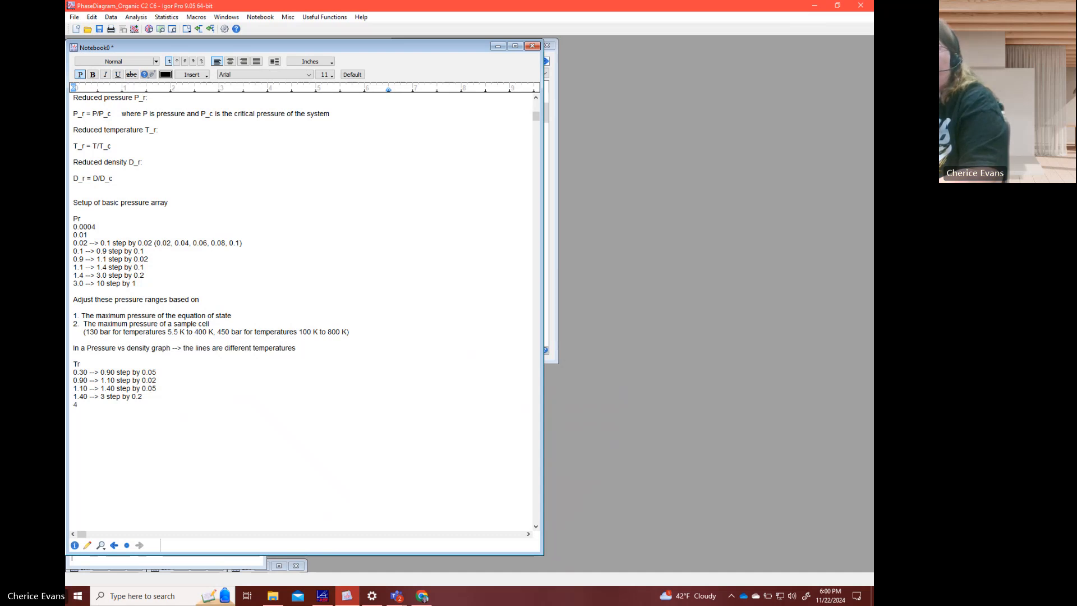
text( -)
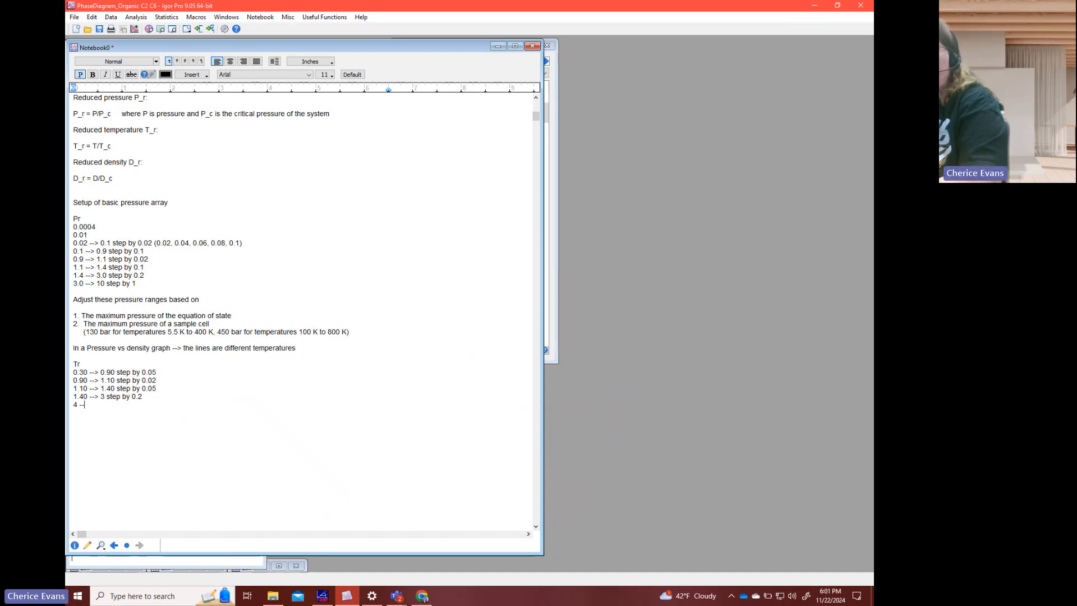
text(-)
- Add the last reduced temperature range "3 --> 10 step by 1" to the Tr list
key(BackSpace)
key(BackSpace)
key(BackSpace)
text(3 --> 10)
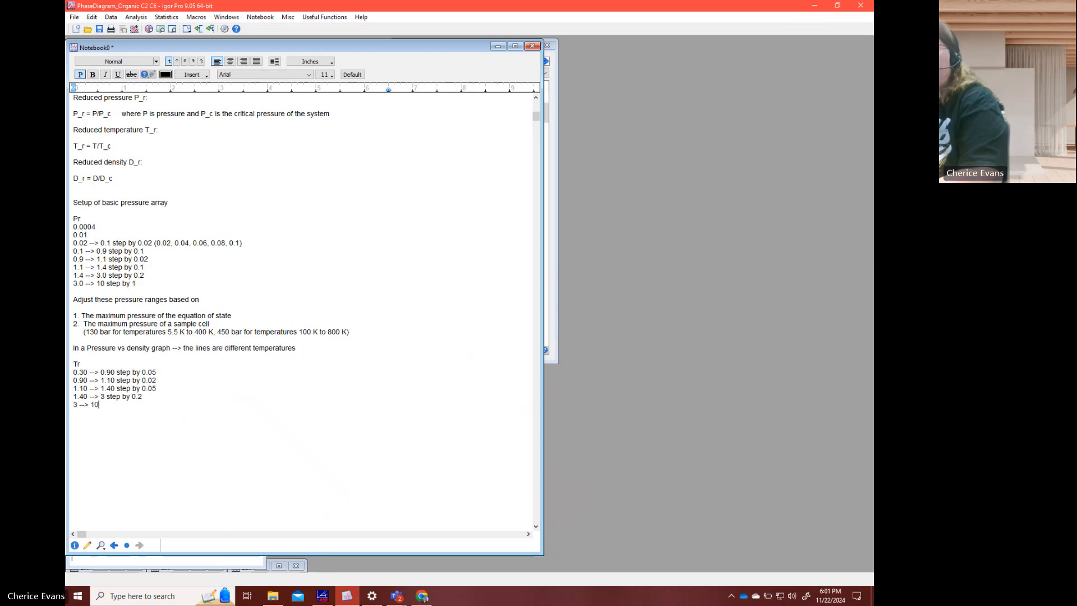
text( step by 1)
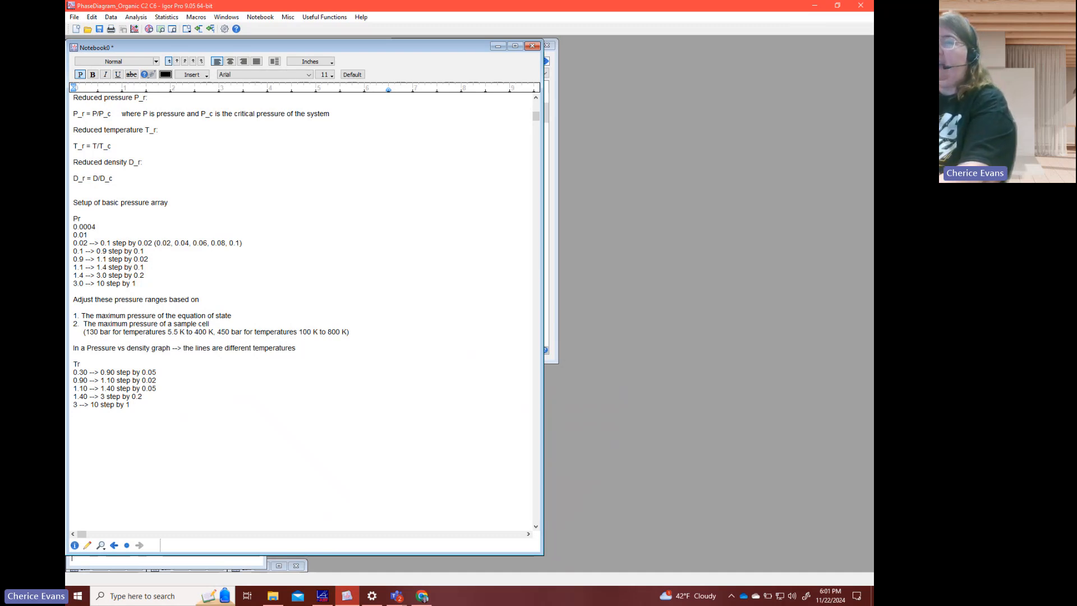
- Add the reduced temperature range "10 --> 60 step by 5" on a new line of the Tr list
key(Return)
text(10 --)
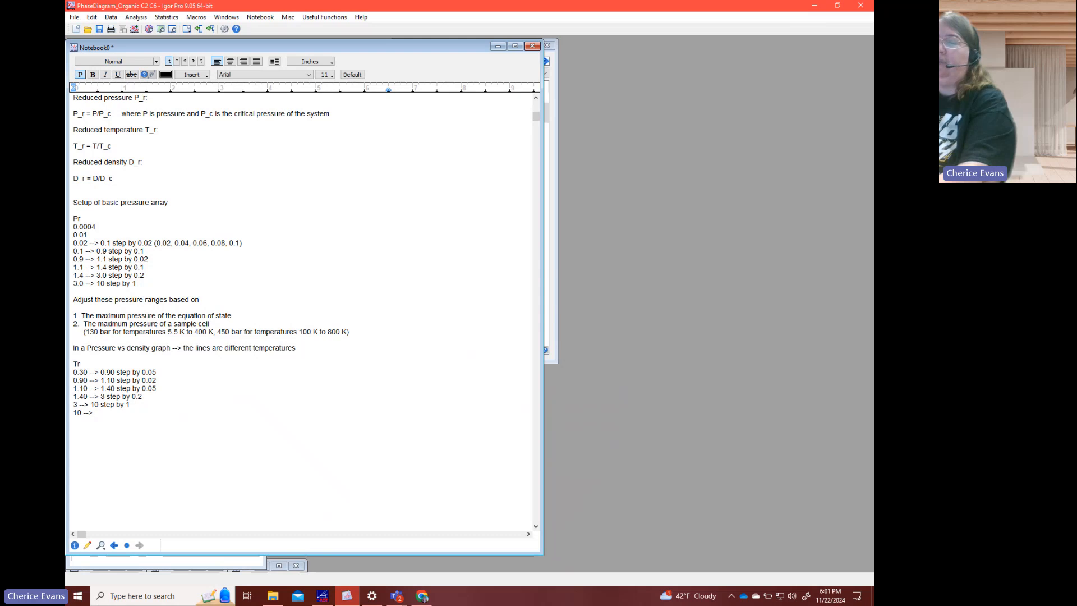
text(> 60 step by)
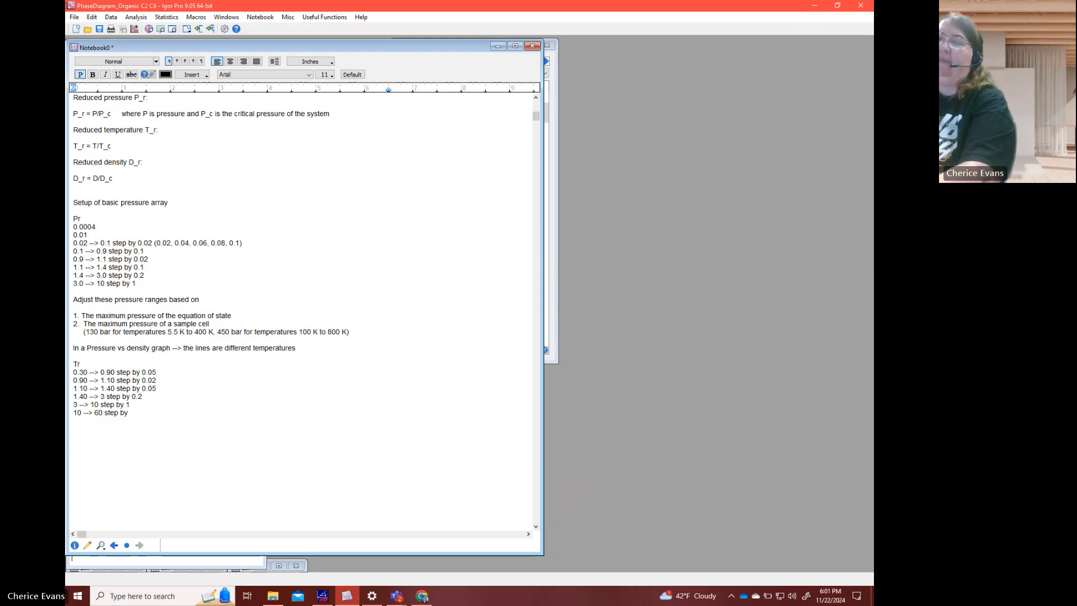
text( 5)
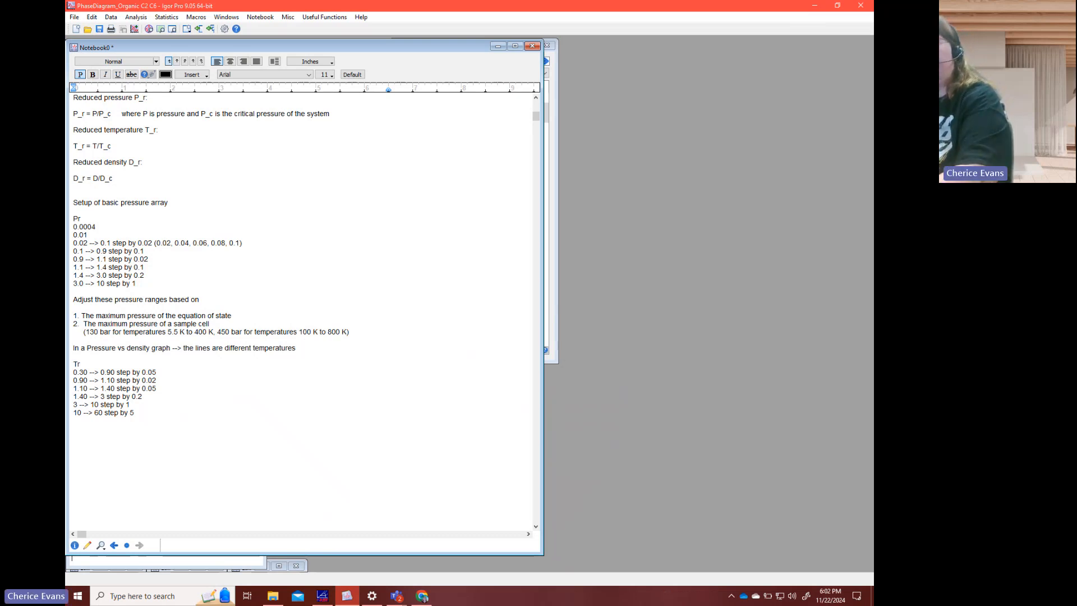
- Change the last Tr range to "10 --> 100 step by 10"
key(BackSpace)
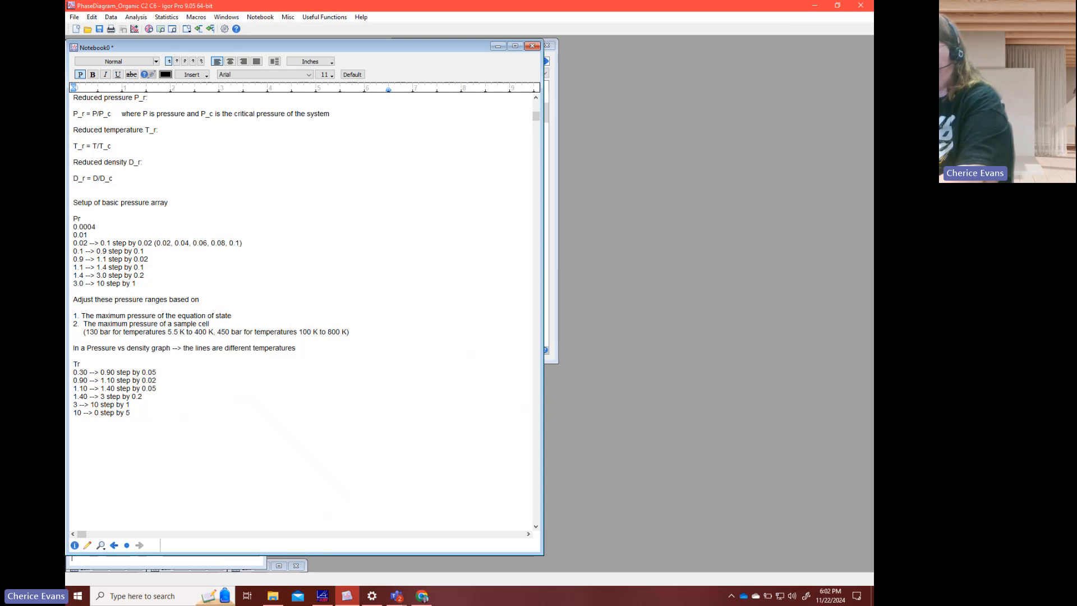
text(10)
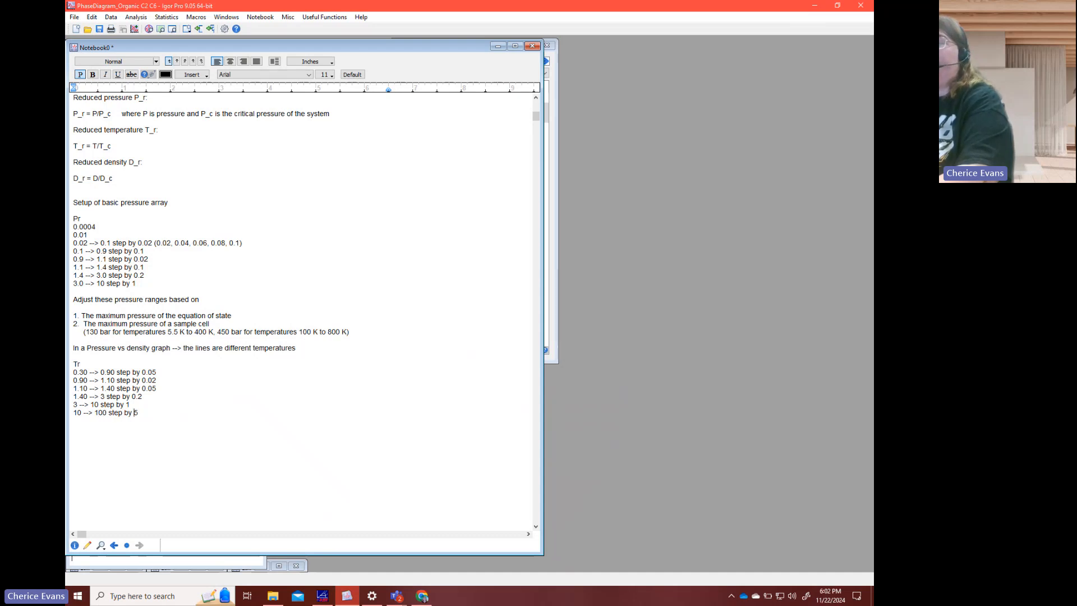
key(Delete)
text(10)
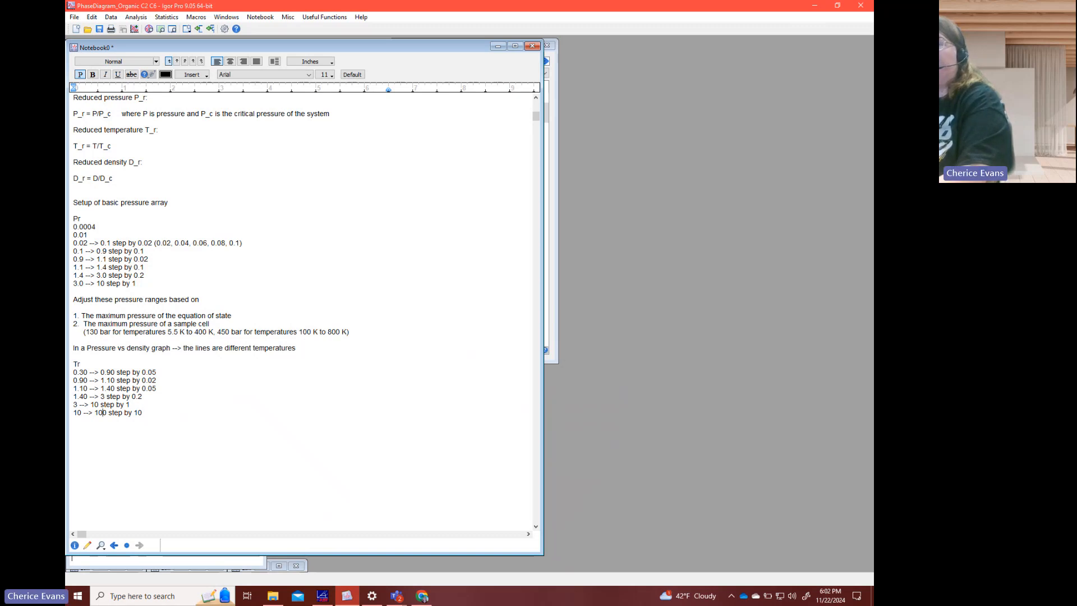
- Change the last Tr range back to "10 --> 60 step by 5"
key(BackSpace)
key(BackSpace)
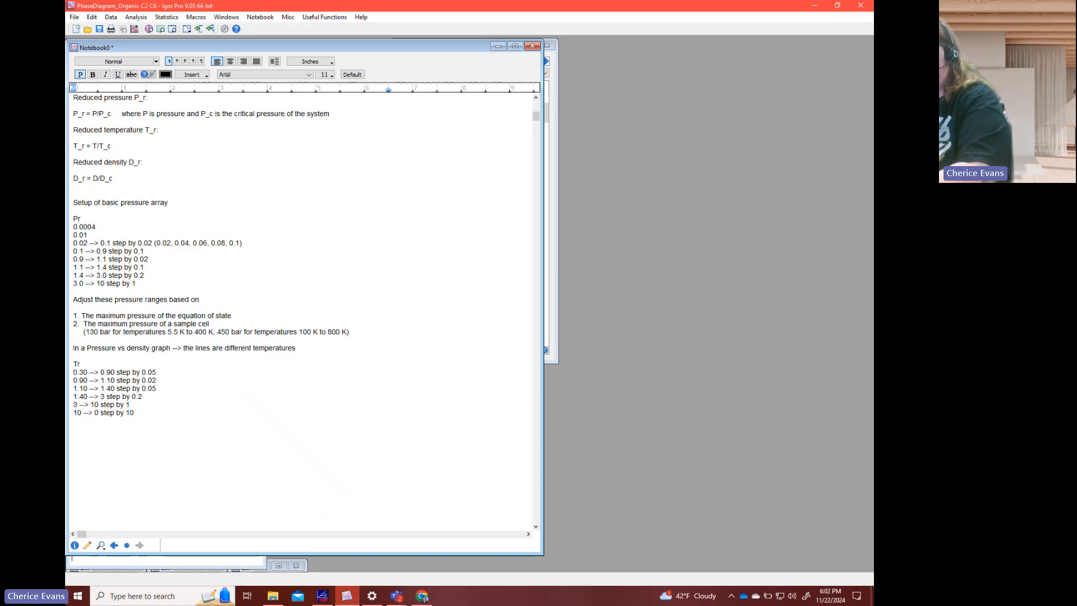
text(6)
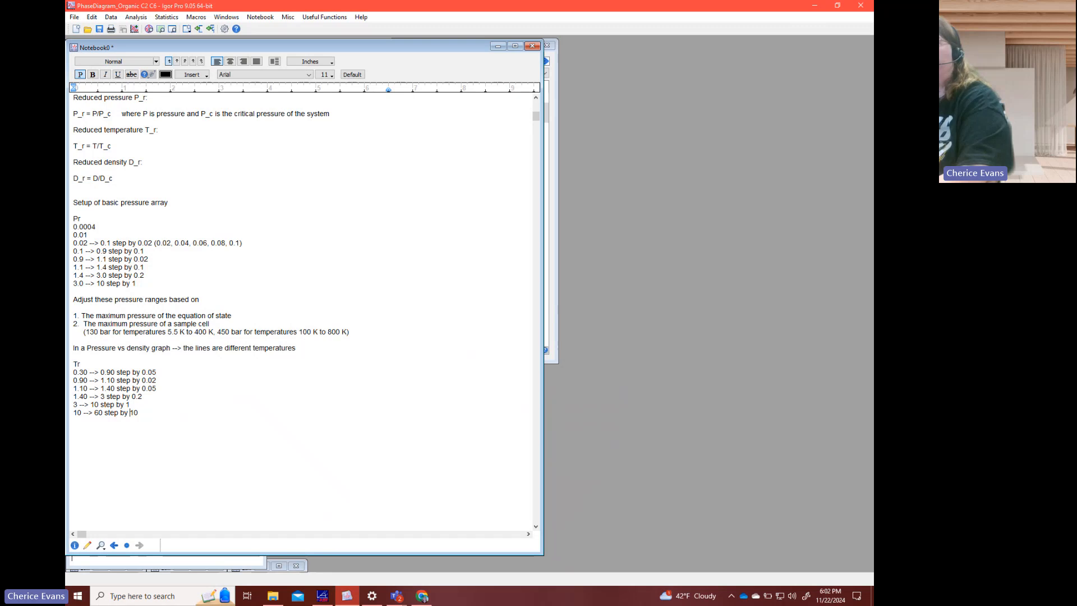
drag(129, 412, 138, 413)
text(5)
- Add the reduced temperature range "60 --> 100 step by 10" at the end of the Tr list
key(Return)
text(60)
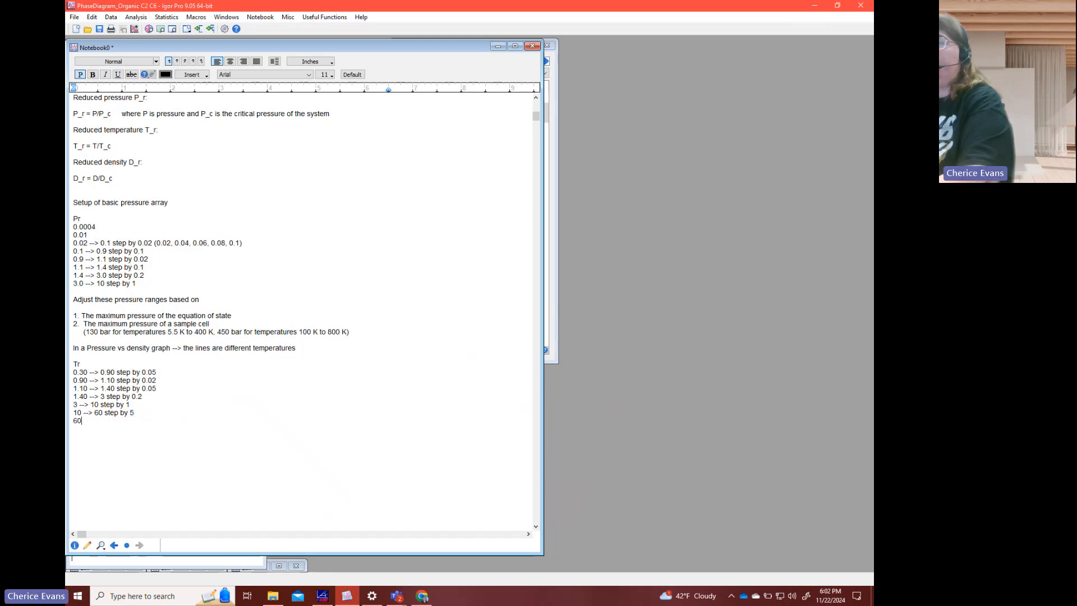
text( --> 100 step by 10)
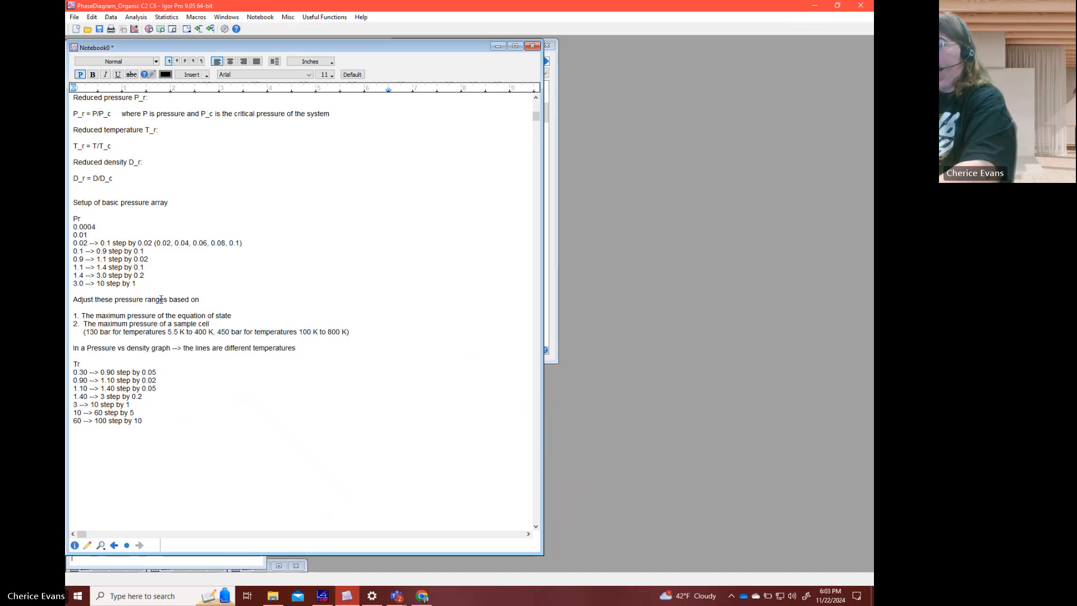
- Add the reduced pressure range "10 --> 30 step by 5" at the end of the Pr list
key(Return)
text(10 --> 30)
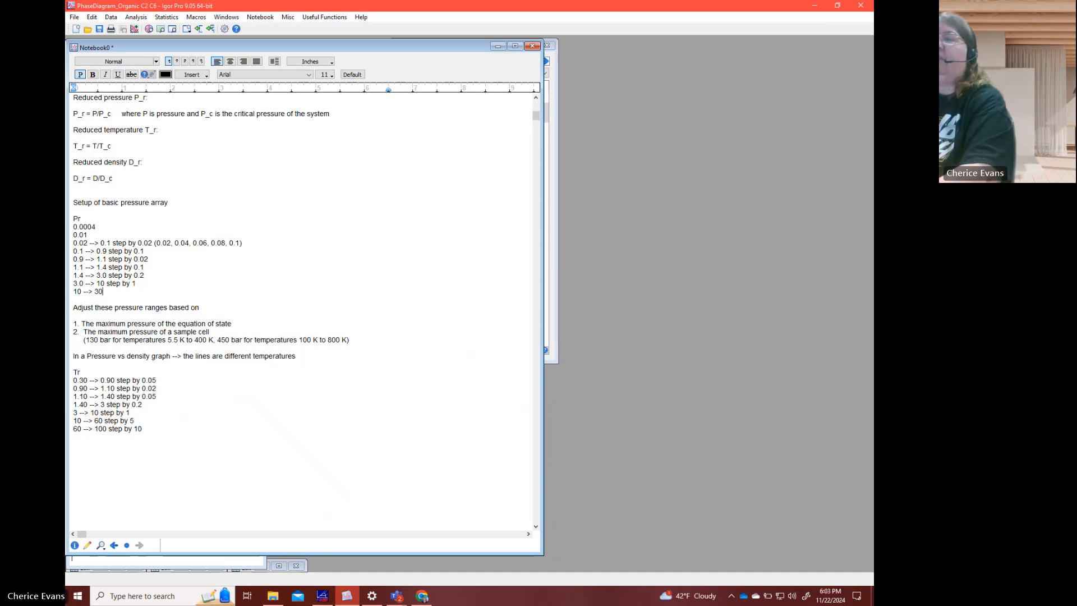
text( step by 5)
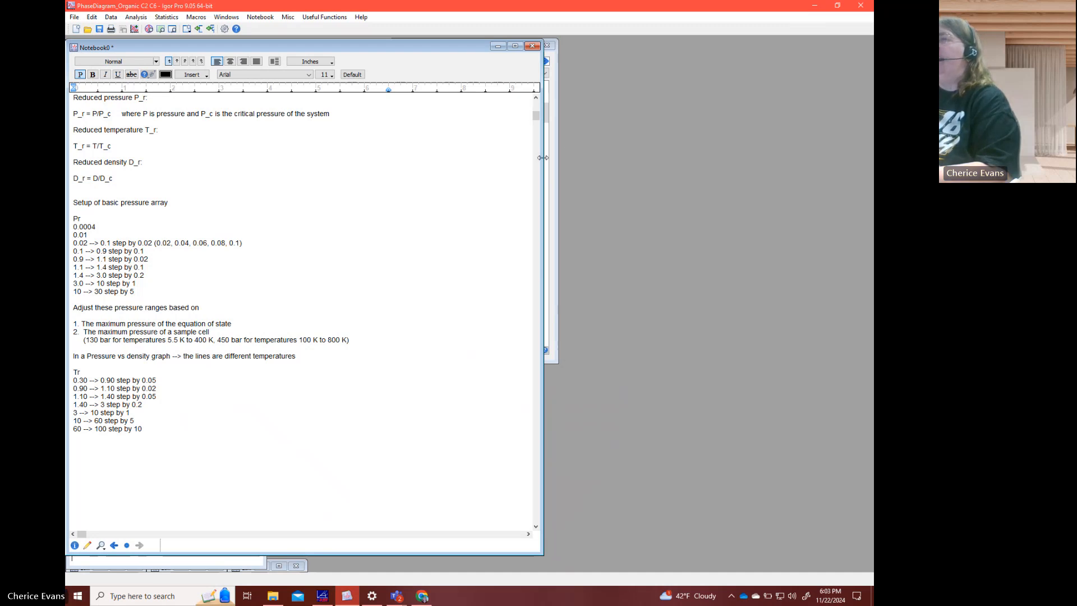
- Narrow the notebook window to uncover the Data Browser behind it
drag(543, 157, 428, 157)
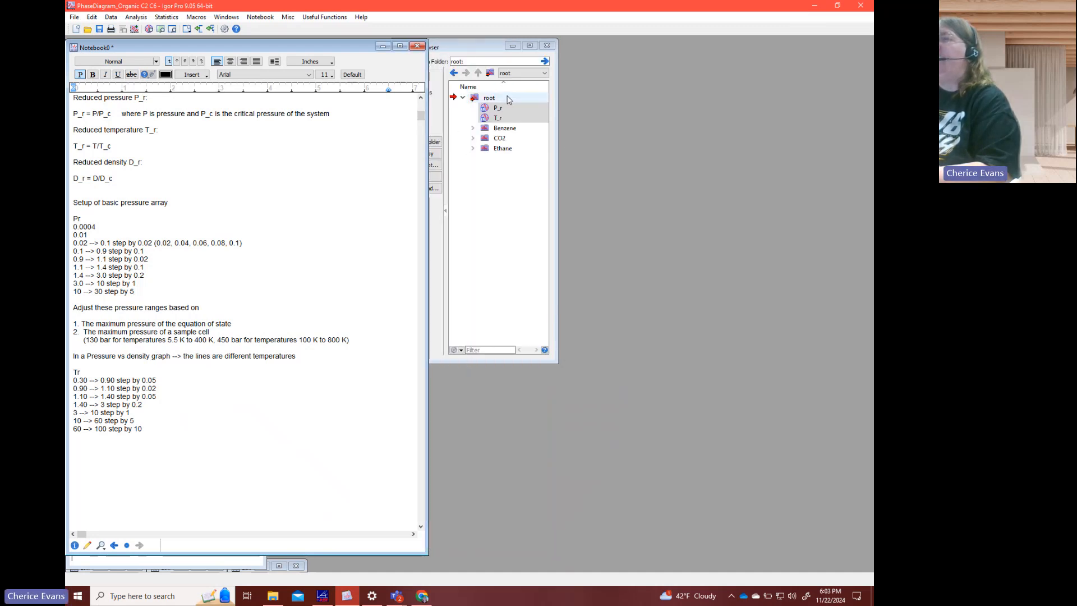
- Try to delete the P_r and T_r waves from the root data folder
right_click(505, 114)
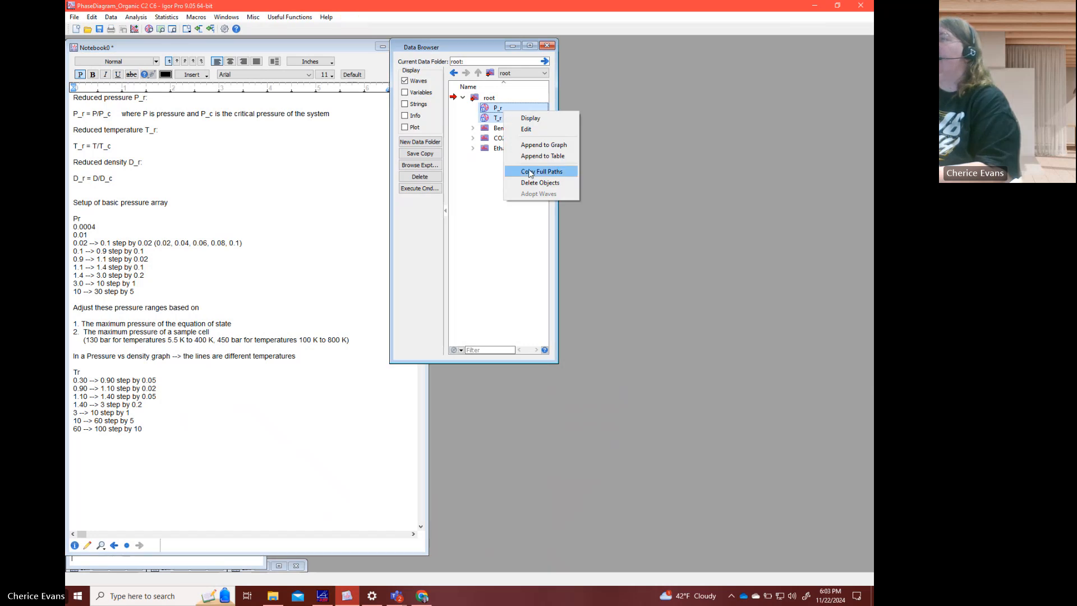
click(517, 182)
click(474, 315)
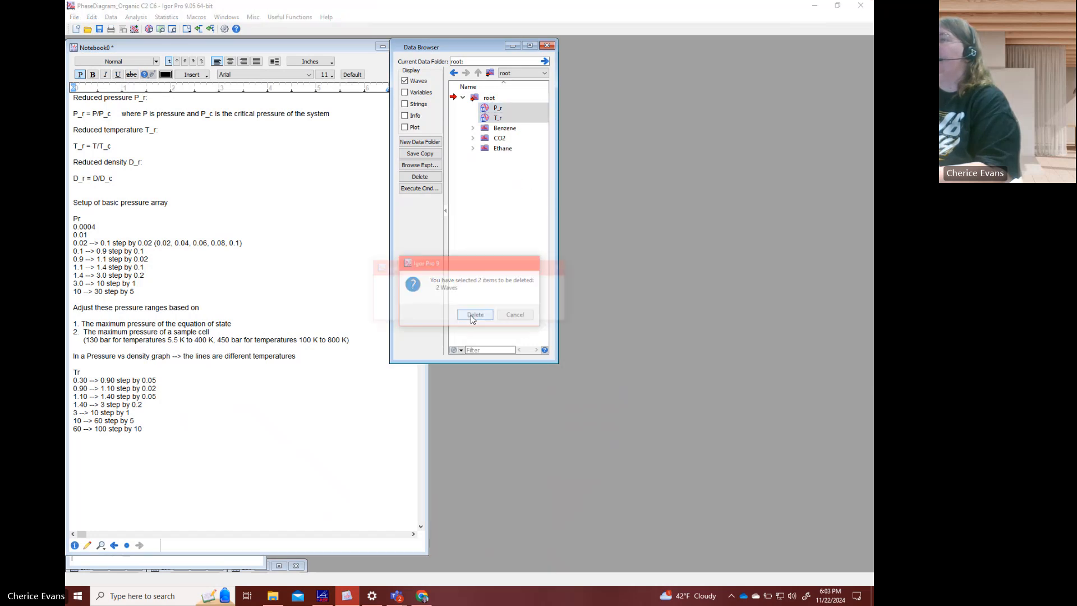
click(498, 310)
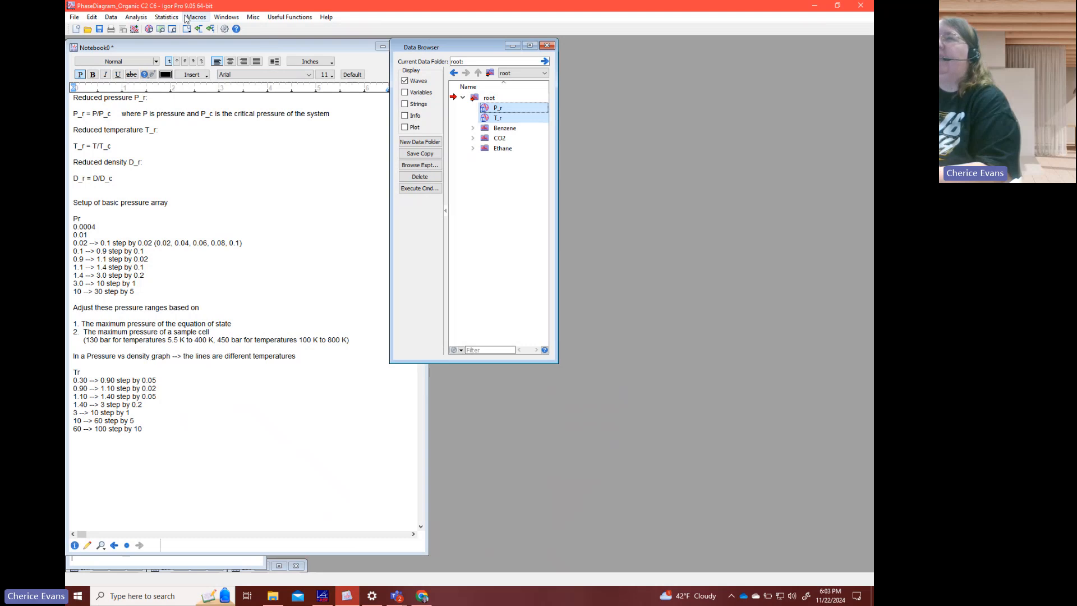
- Open the existing GenTP table with the P_r and T_r waves and look through its rows
click(228, 17)
mouse_move(272, 221)
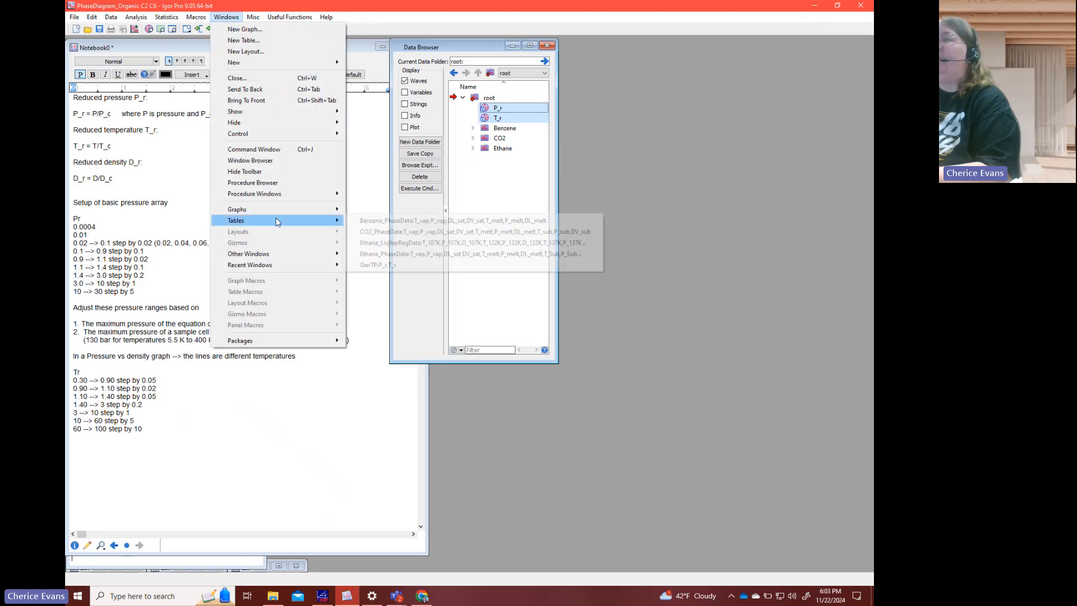
click(371, 264)
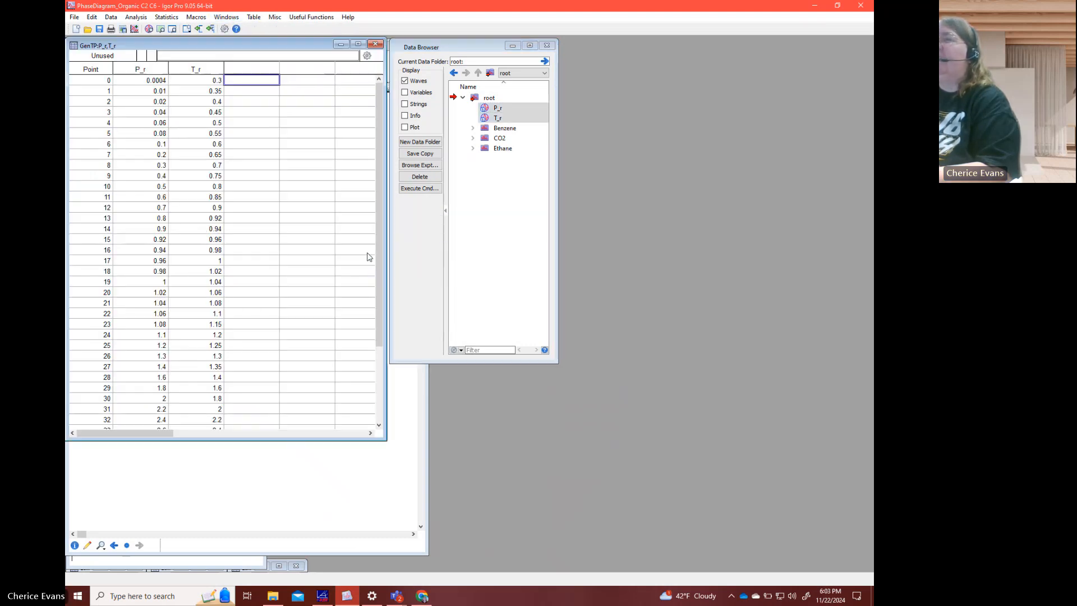
click(162, 91)
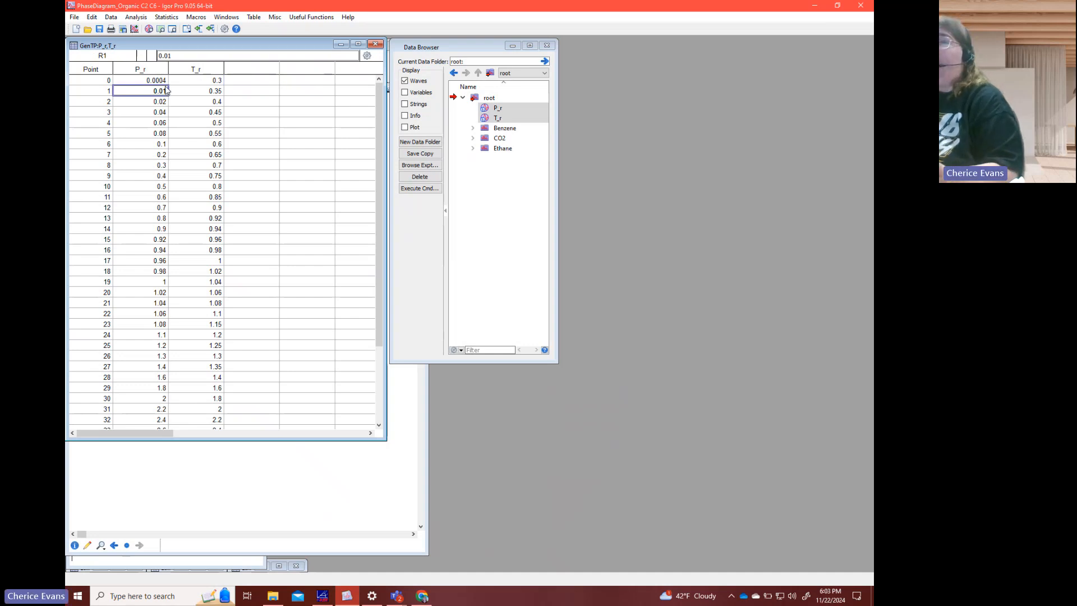
scroll(186, 82, down, 3)
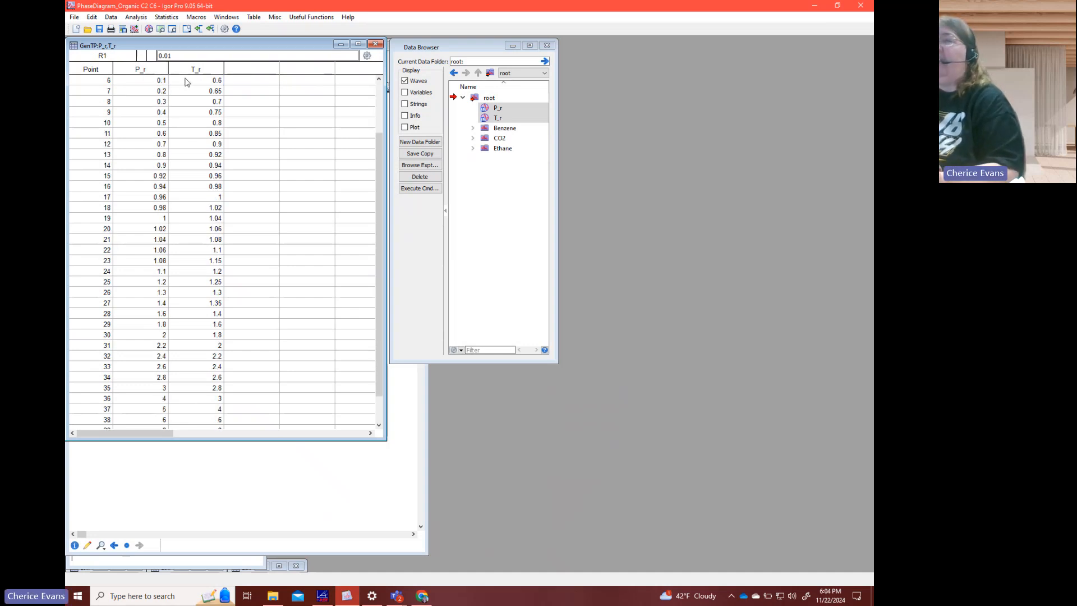
scroll(187, 83, up, 3)
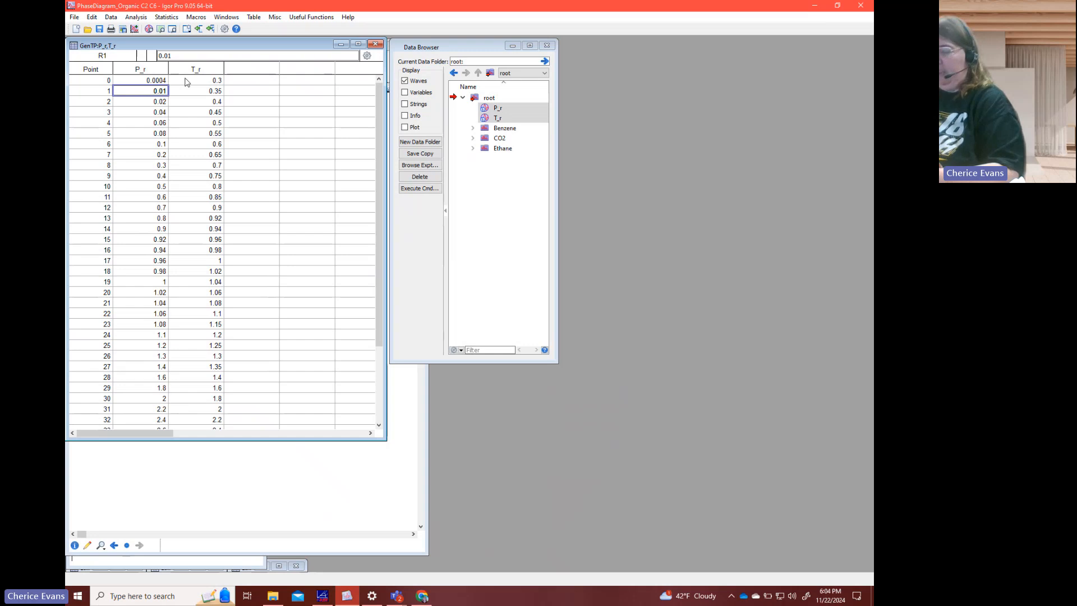
- Place the GenTP table beside the notebook and minimize the Data Browser
drag(195, 47, 564, 50)
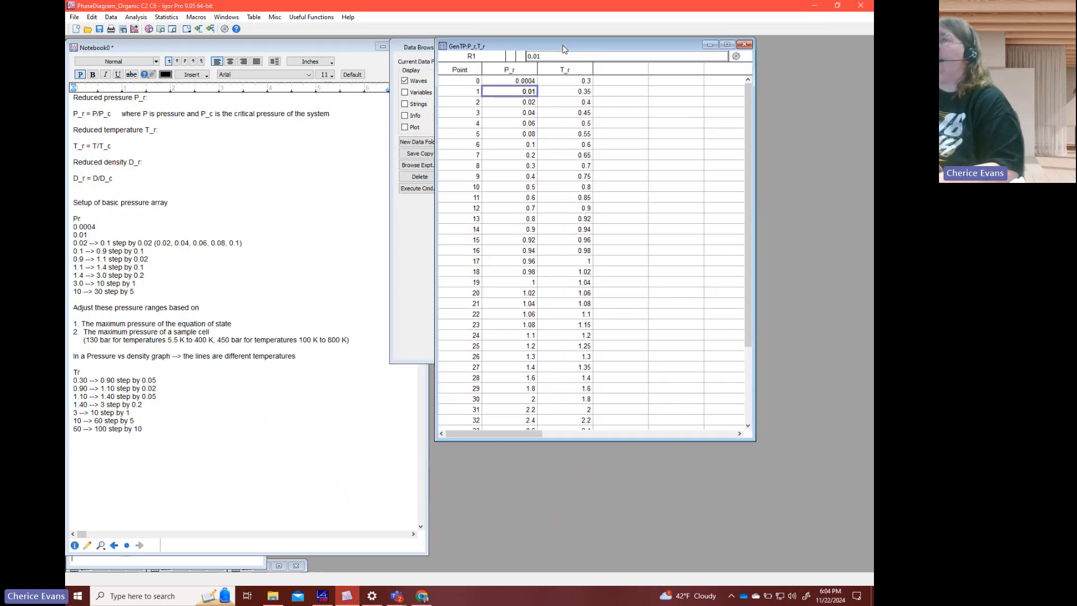
click(424, 52)
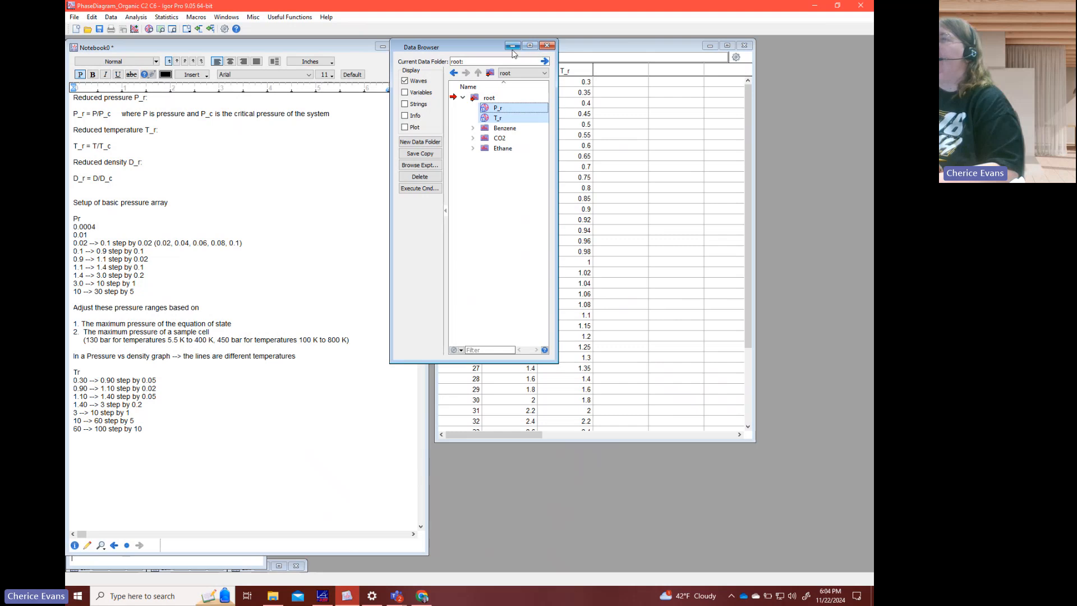
click(519, 47)
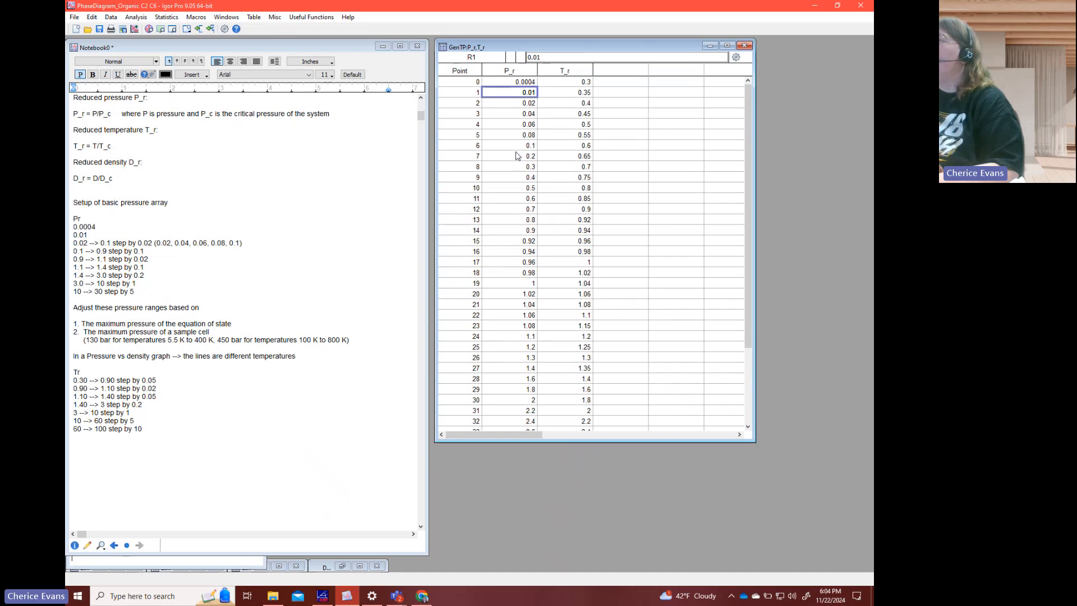
- Check the P_r column against the pressure ranges in the notebook, at their boundaries from 0.9 up to 3.0
click(520, 241)
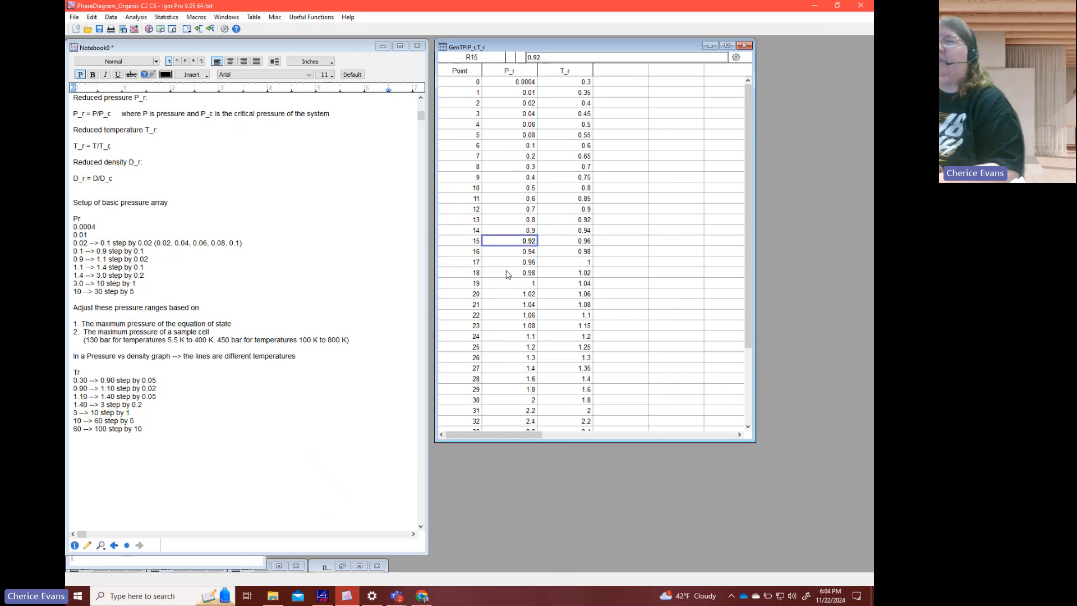
click(507, 328)
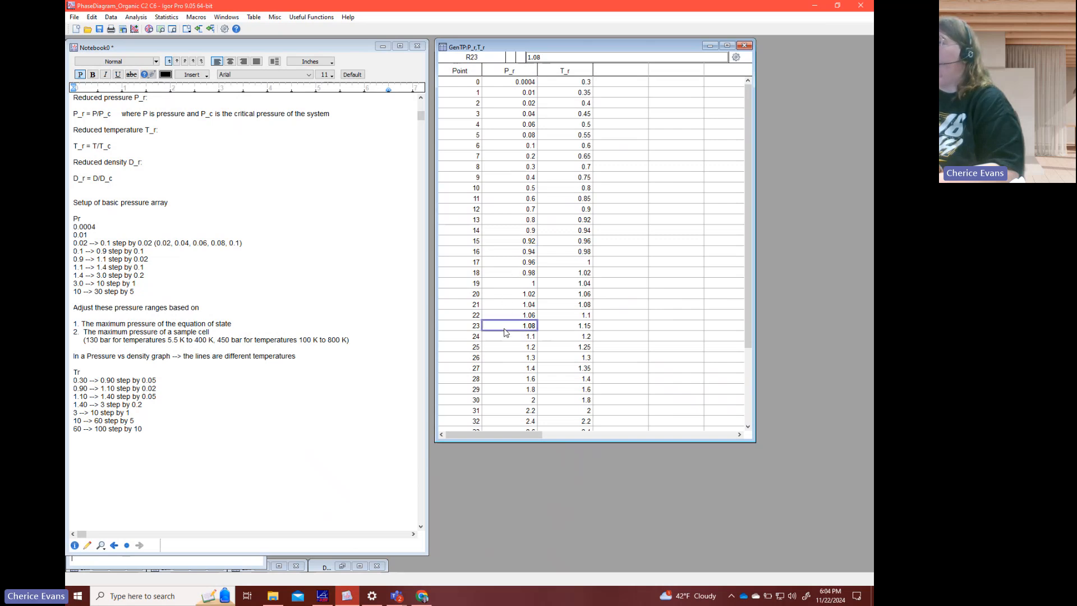
key(Down)
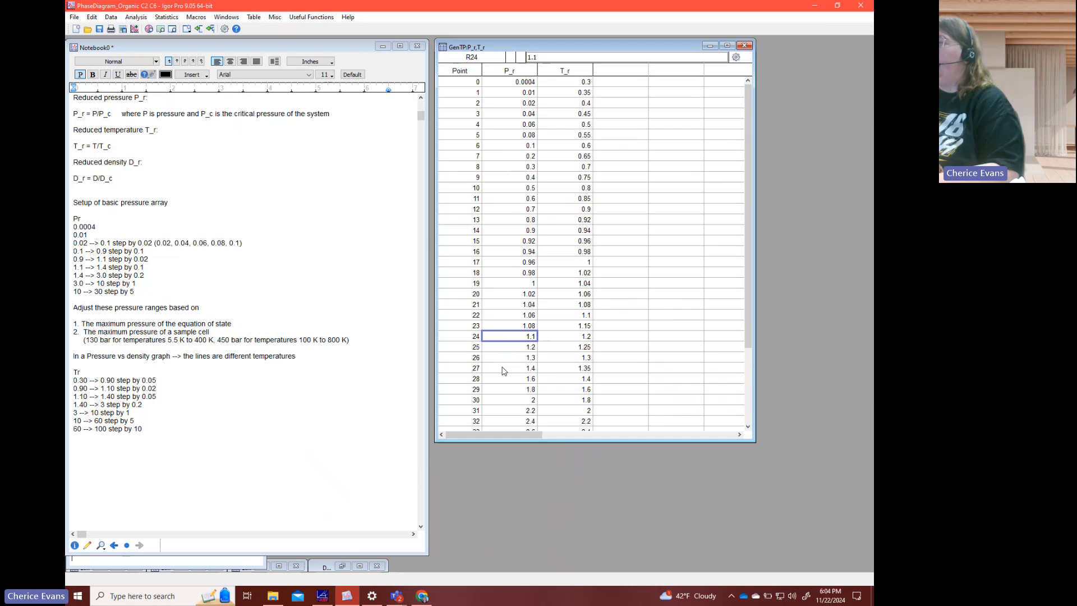
click(503, 369)
scroll(503, 371, down, 3)
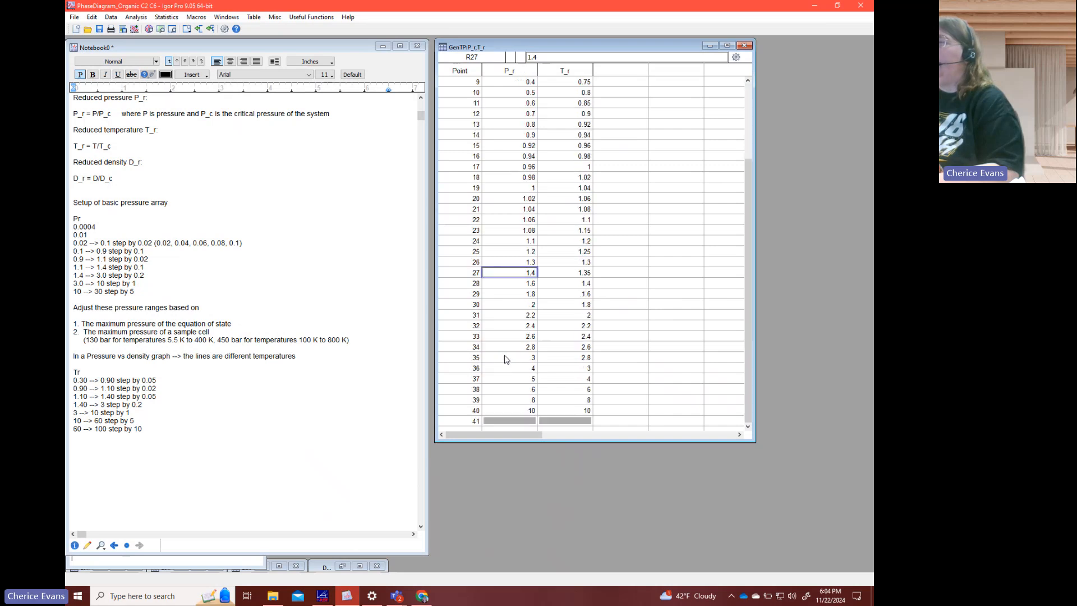
click(506, 359)
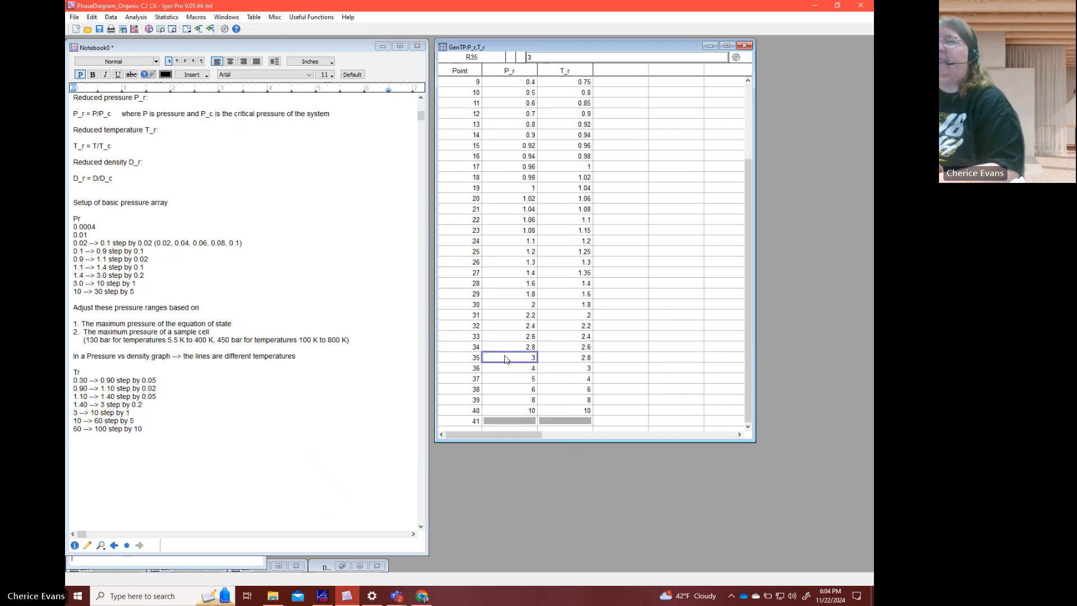
- Enter 7, 8, 9 and 10 in points 39 to 42 of the P_r column
click(516, 401)
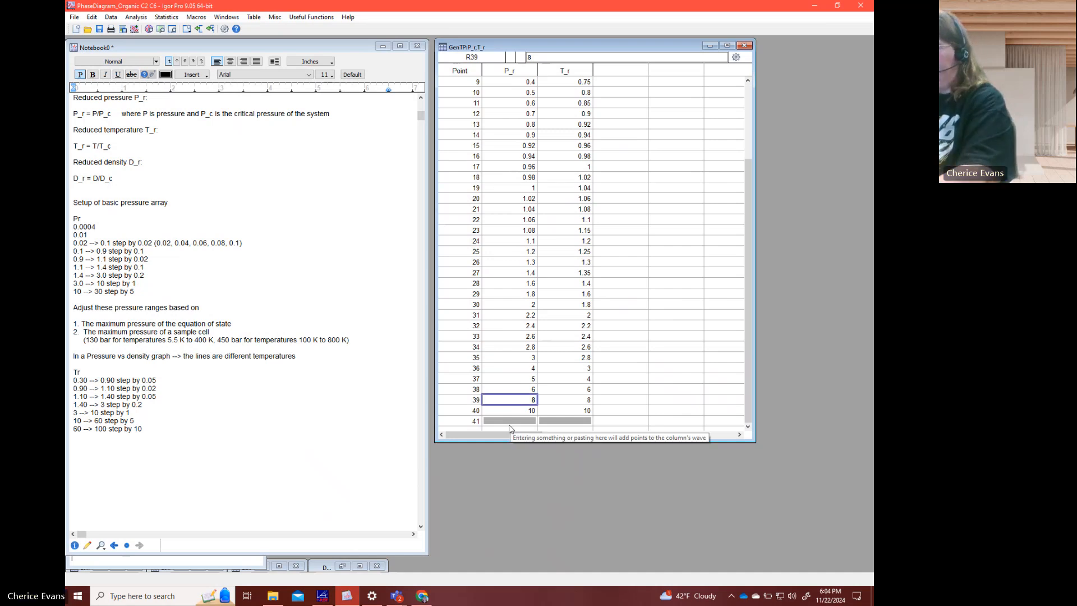
text(7)
key(Return)
text(8)
key(Return)
text(9)
key(Return)
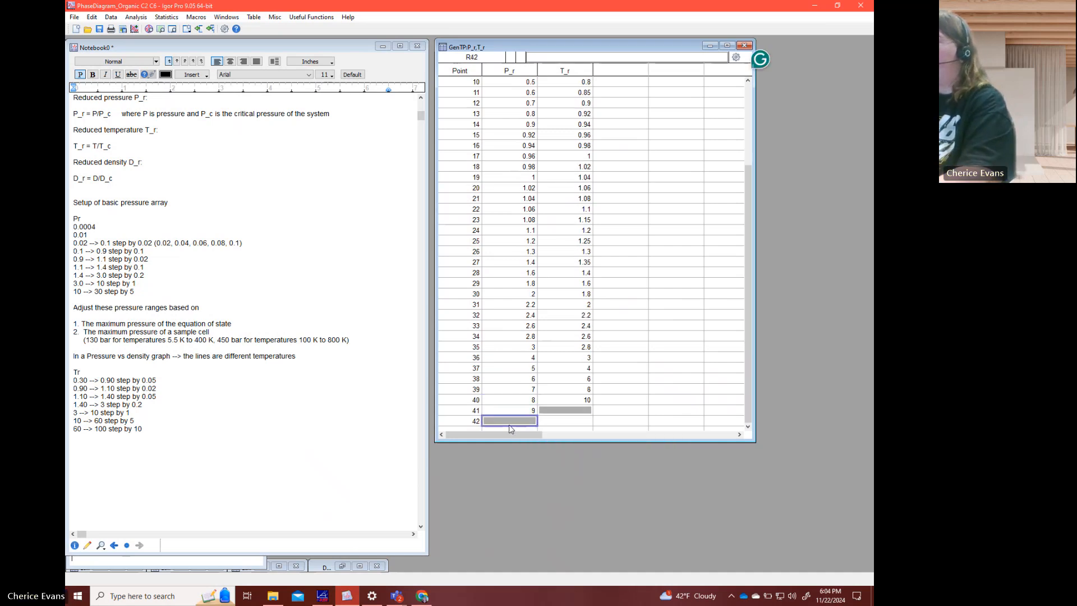
text(10)
key(Return)
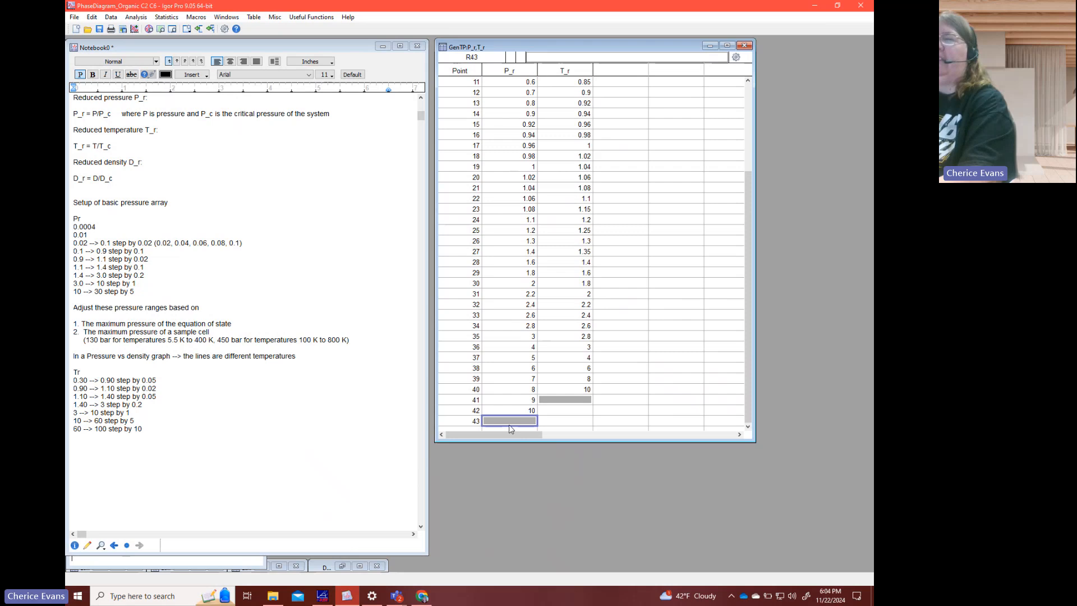
- Extend the P_r column with 15, 20, 25 and 30 in points 43 to 46
text(15)
key(Return)
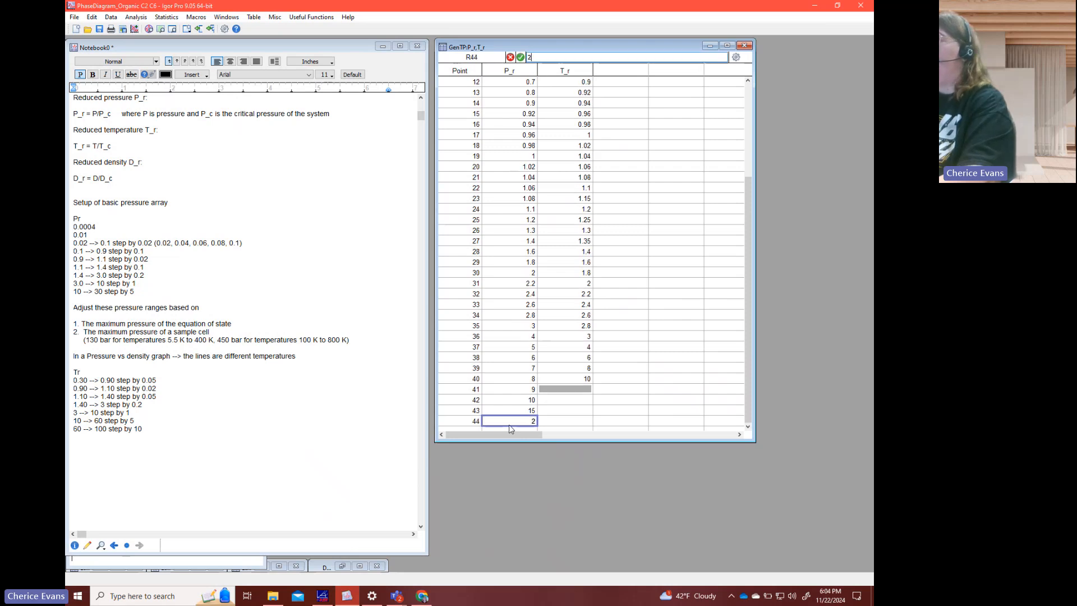
text(20)
key(Return)
text(25)
key(Return)
text(30)
key(Return)
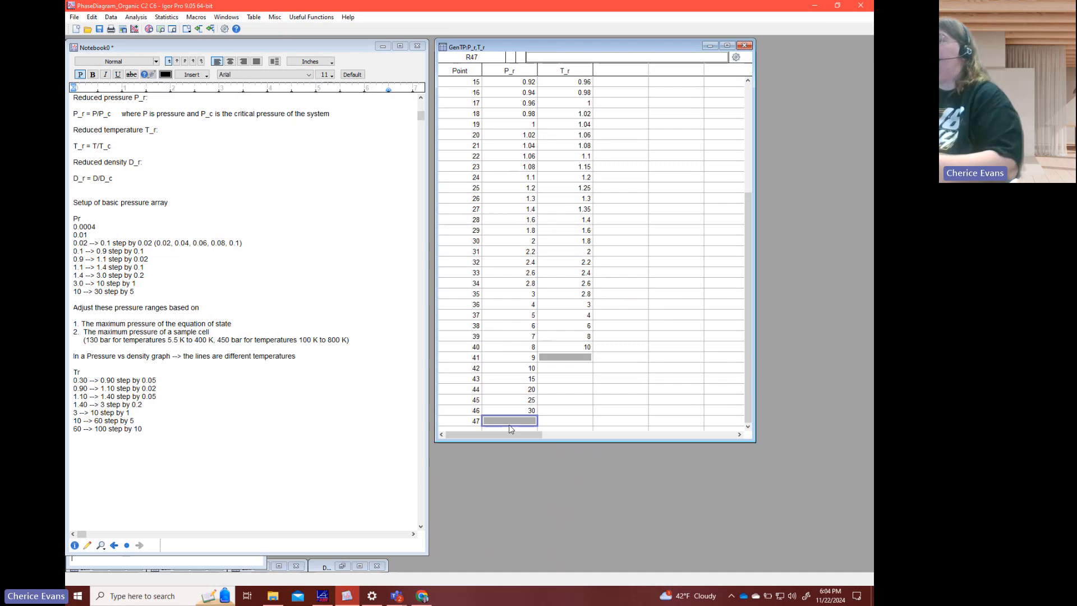
- Set points 38 to 40 of the T_r column to 5, 6 and 7
click(586, 359)
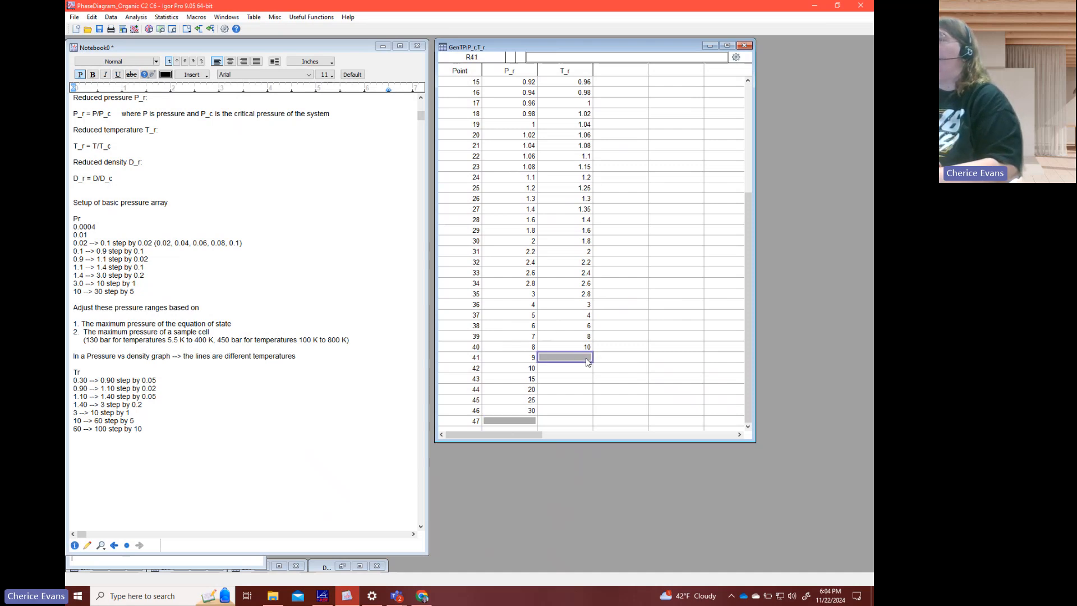
scroll(583, 345, up, 5)
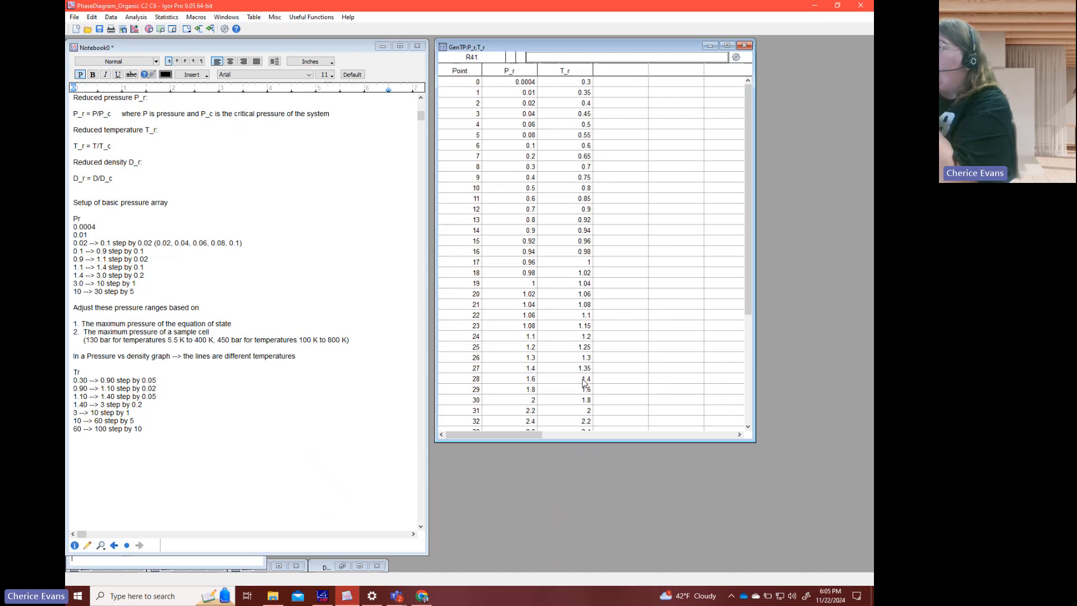
scroll(584, 383, down, 2)
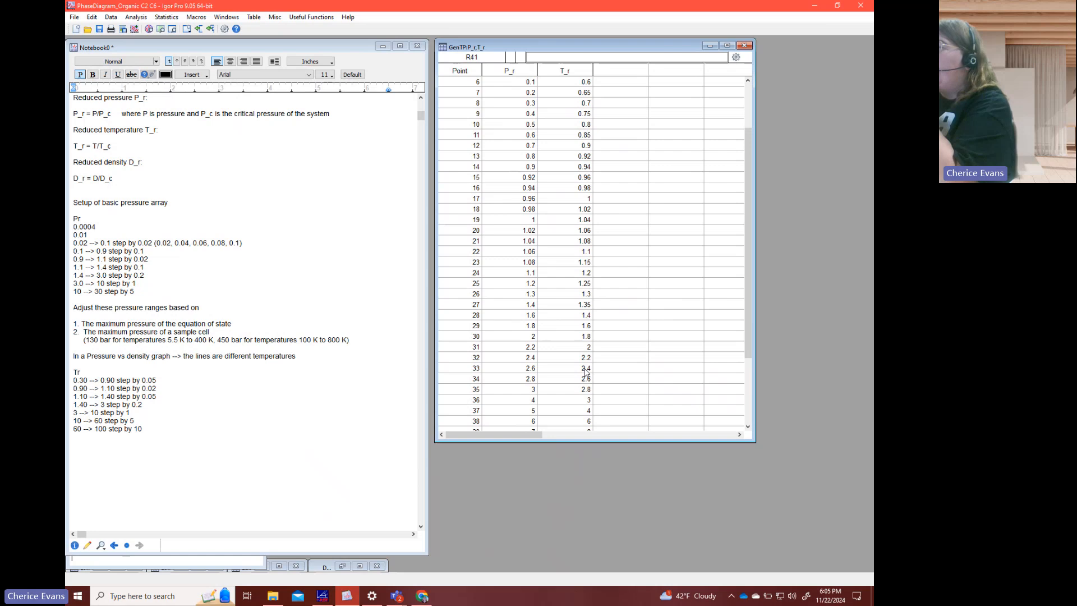
scroll(585, 371, down, 2)
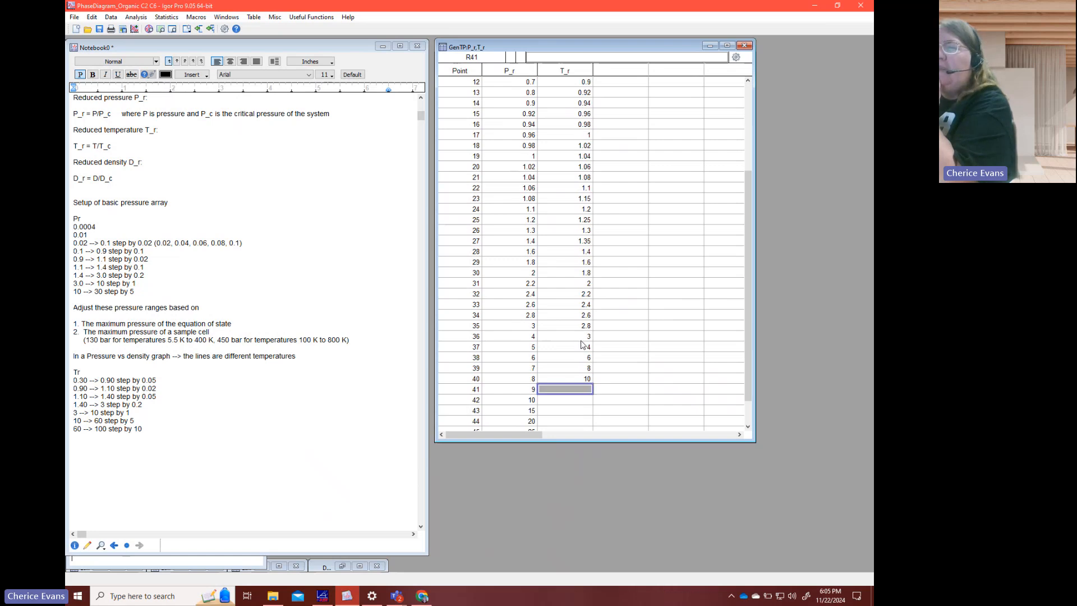
click(578, 368)
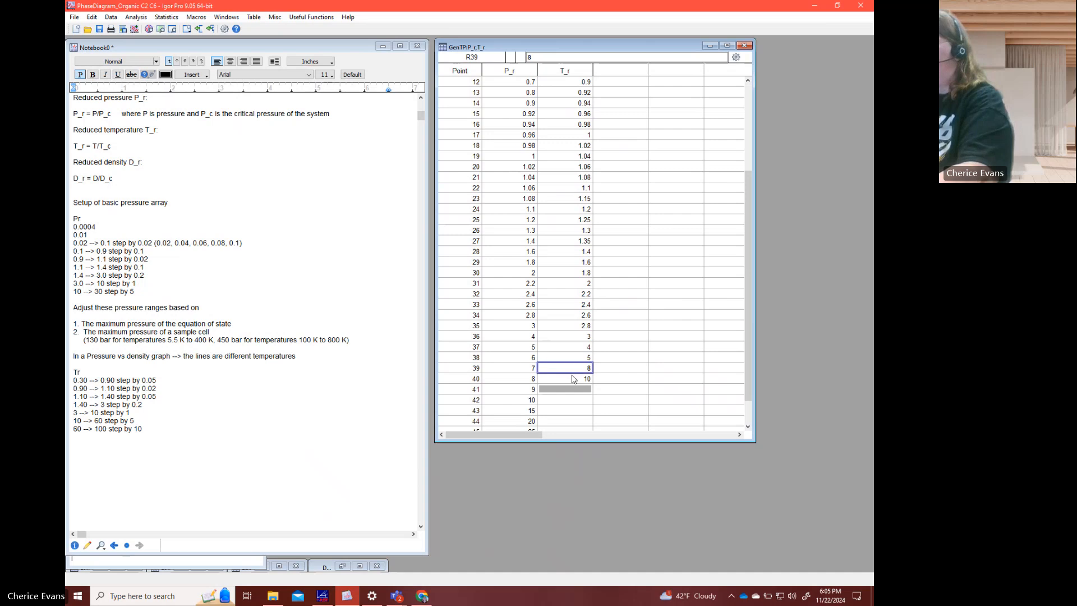
text(6)
key(Return)
text(7)
key(Return)
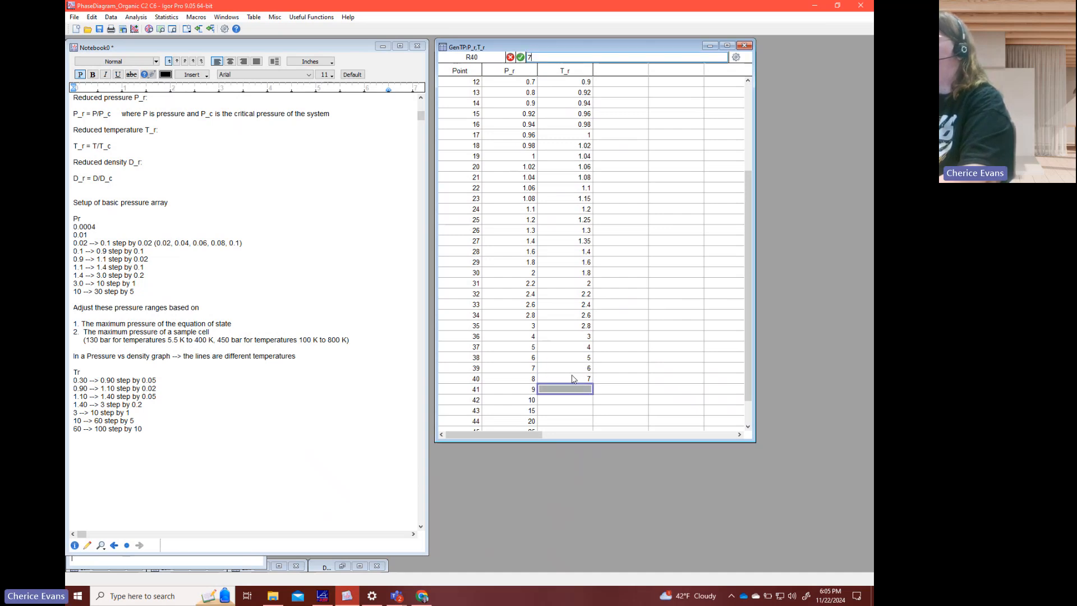
- Enter 8, 9 and 10 in points 41 to 43 of the T_r column
text(8)
key(Return)
text(9)
key(Return)
text(10)
key(Return)
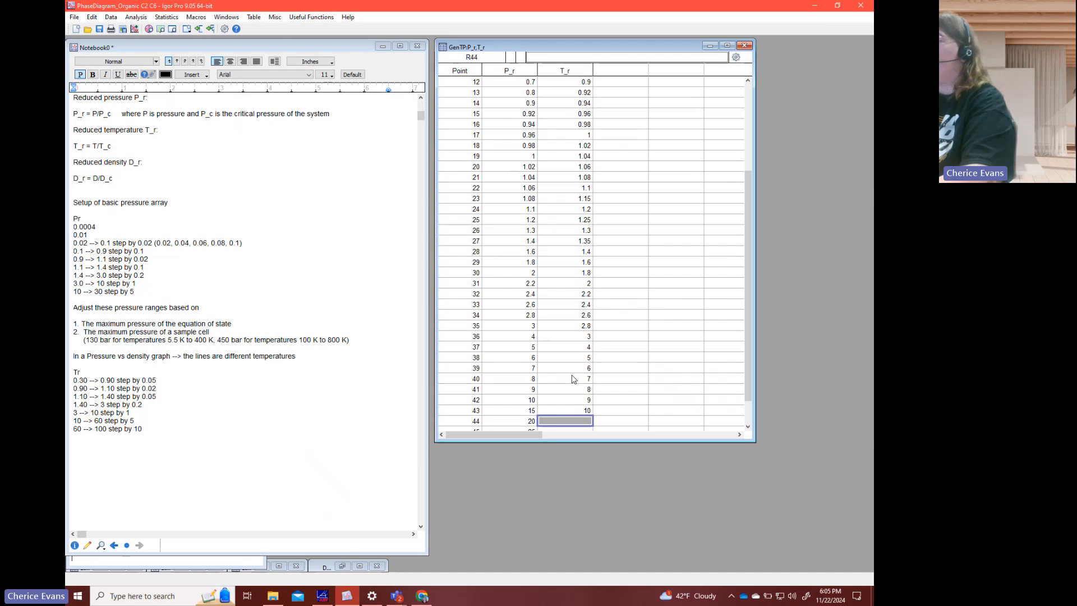
- Extend the T_r column with 15, 20, 25 and 30 in points 44 to 47
text(15)
key(Return)
text(20)
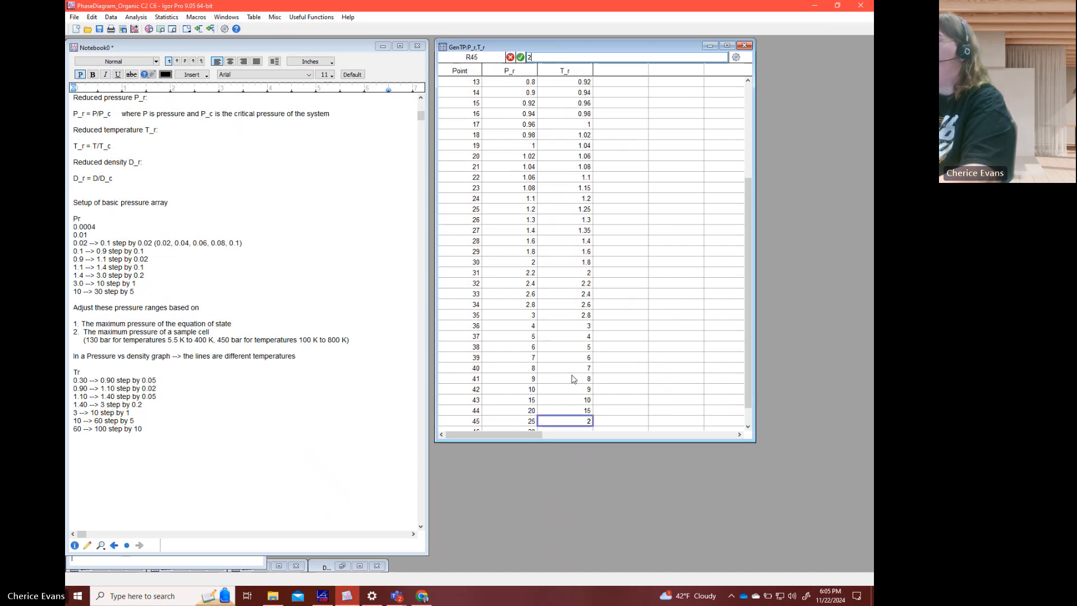
key(Return)
text(25)
key(Return)
text(30)
key(Return)
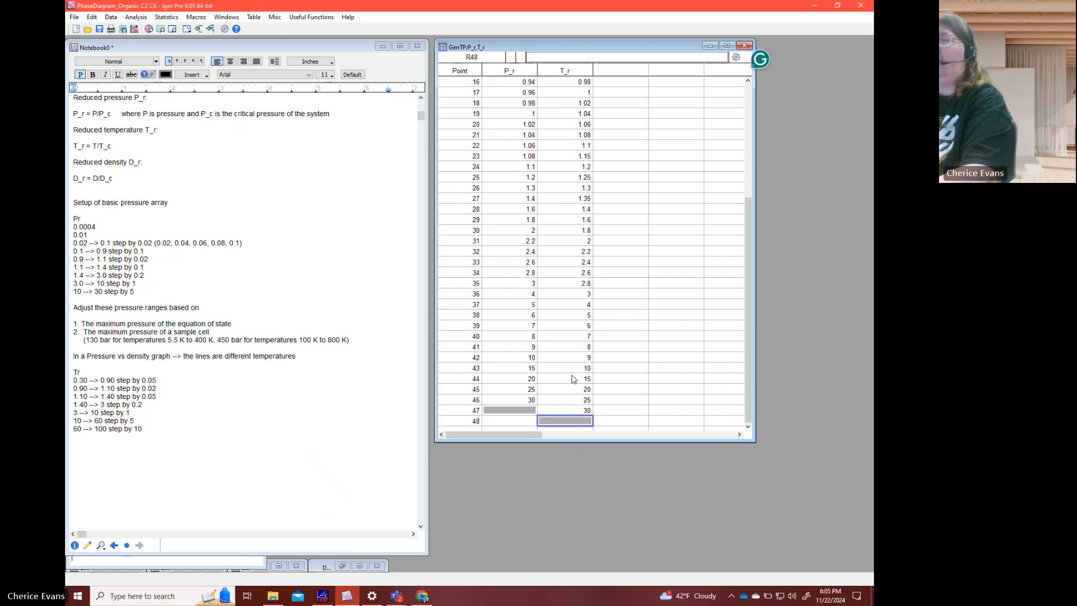
- Continue the T_r column in steps of 5 from 35 to 60 in points 48 to 53
text(35)
key(Return)
text(40)
key(Return)
text(45)
key(Return)
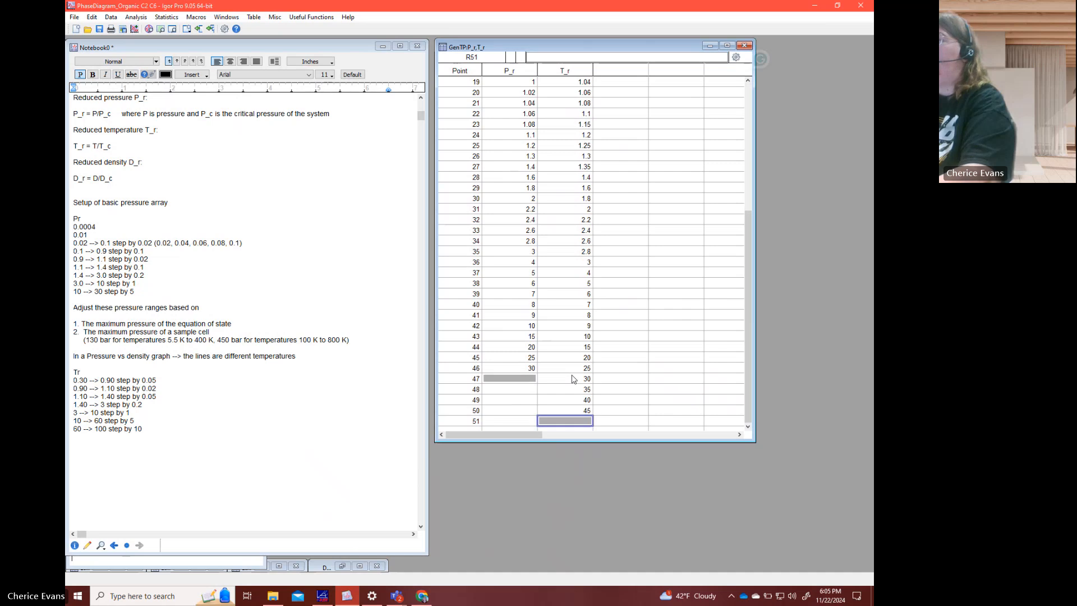
text(60)
key(Return)
text(55)
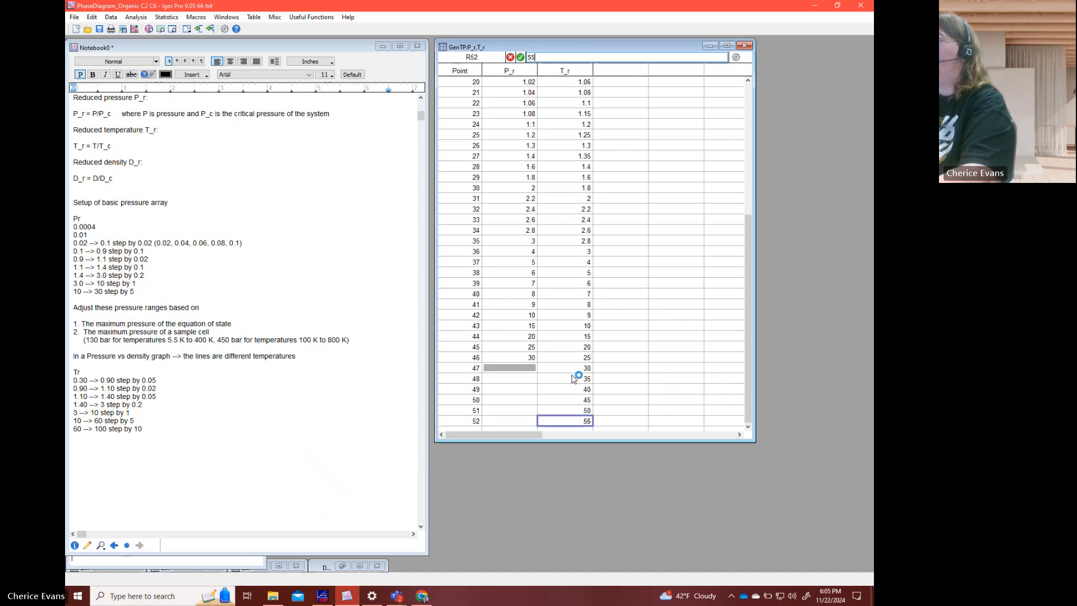
key(Return)
text(60)
key(Return)
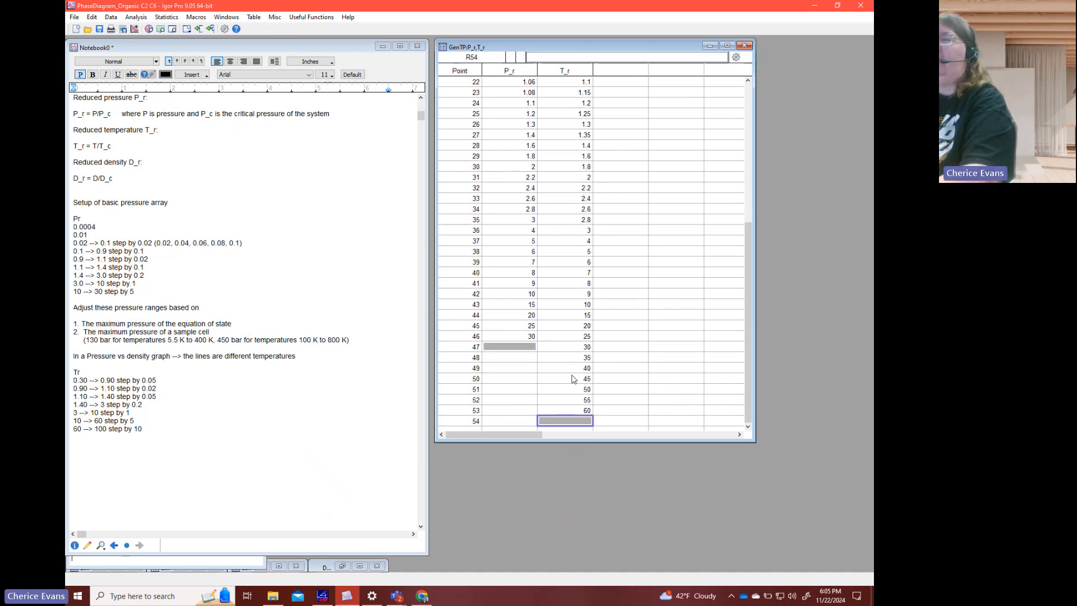
- Enter 70, 80, 90 and 100 in points 54 to 57 of the T_r column
text(70)
key(Return)
text(80)
key(Return)
text(90)
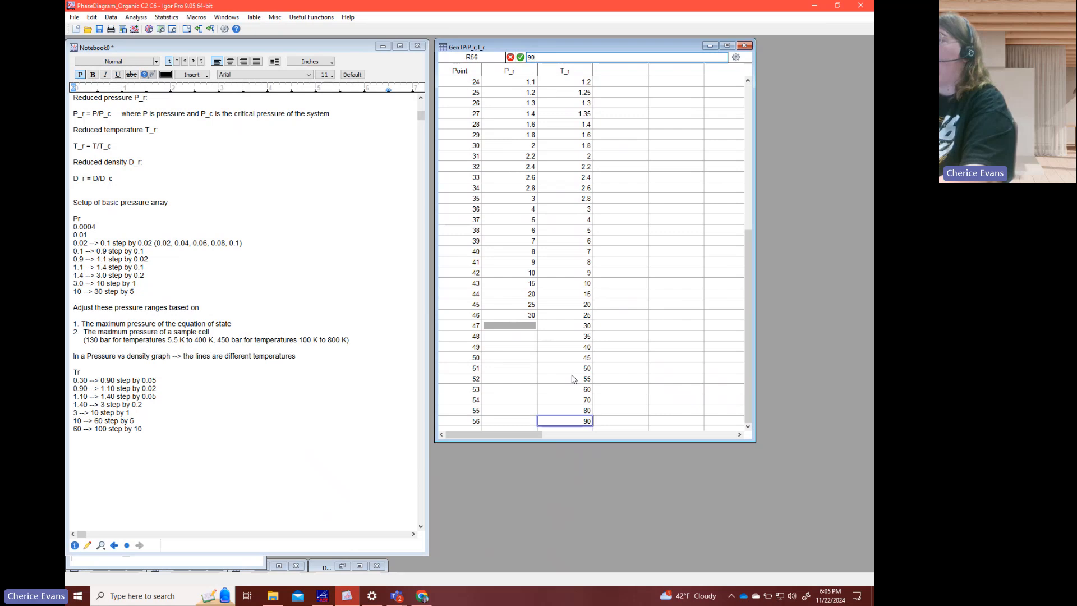
key(Return)
text(100)
key(Return)
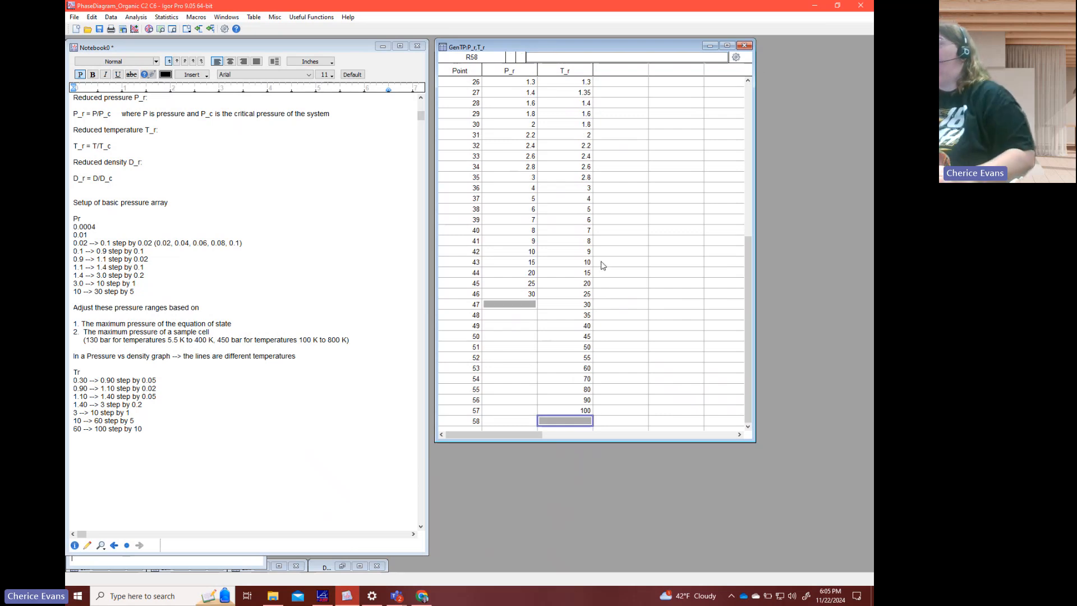
- Look back over the P_r and T_r table up to point 0 and minimize the notebook
scroll(586, 309, up, 6)
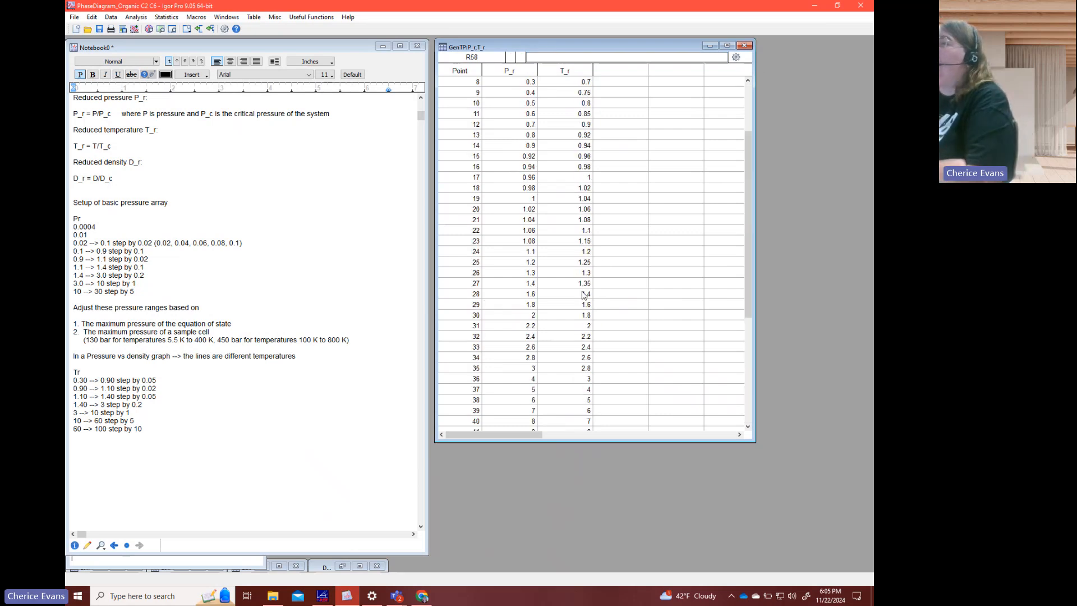
scroll(584, 295, up, 3)
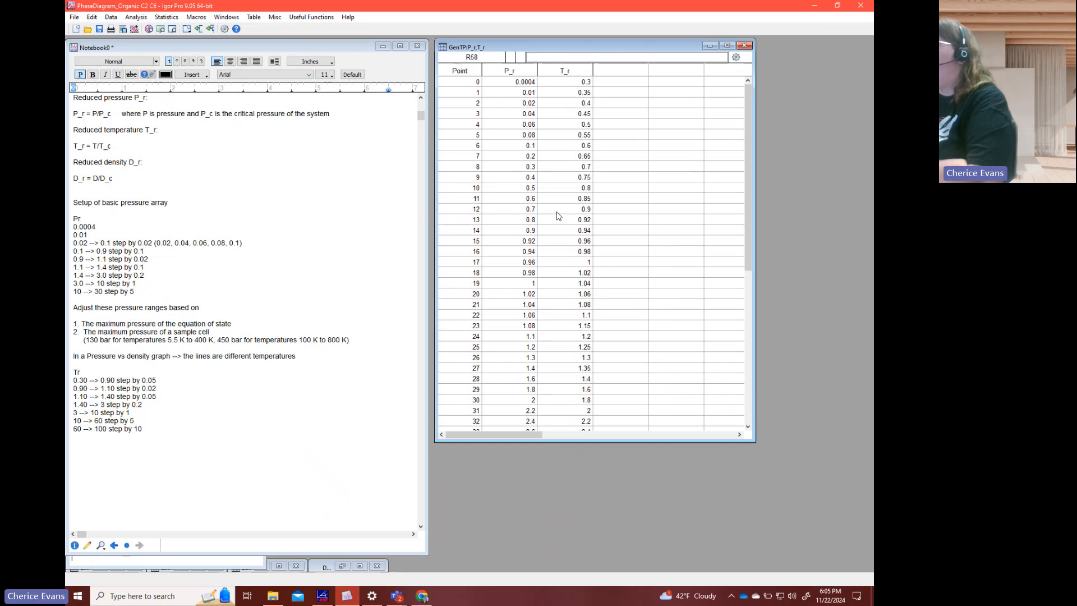
click(382, 46)
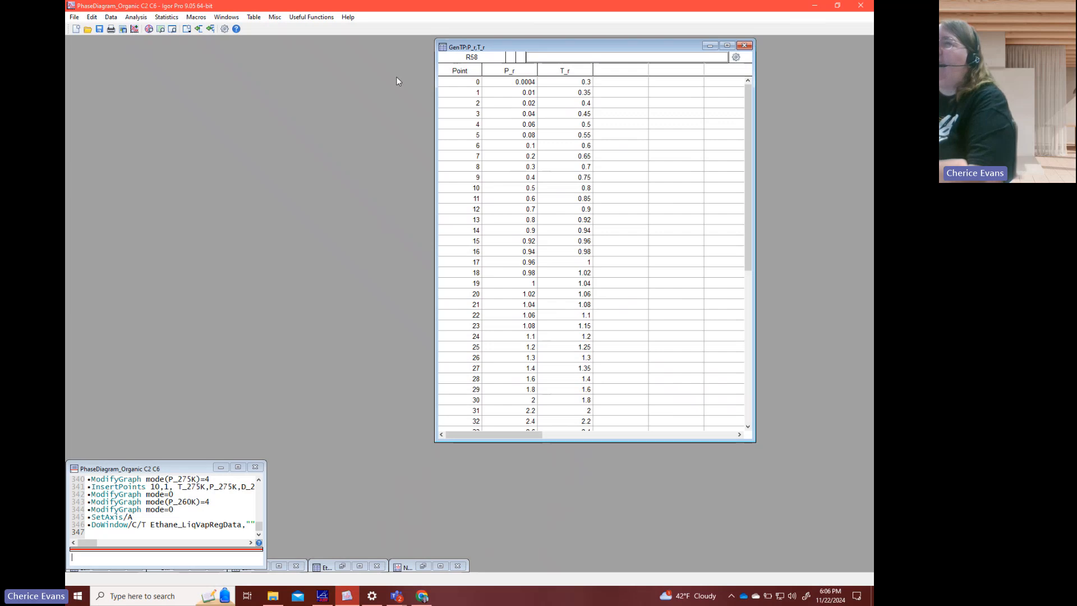
click(226, 17)
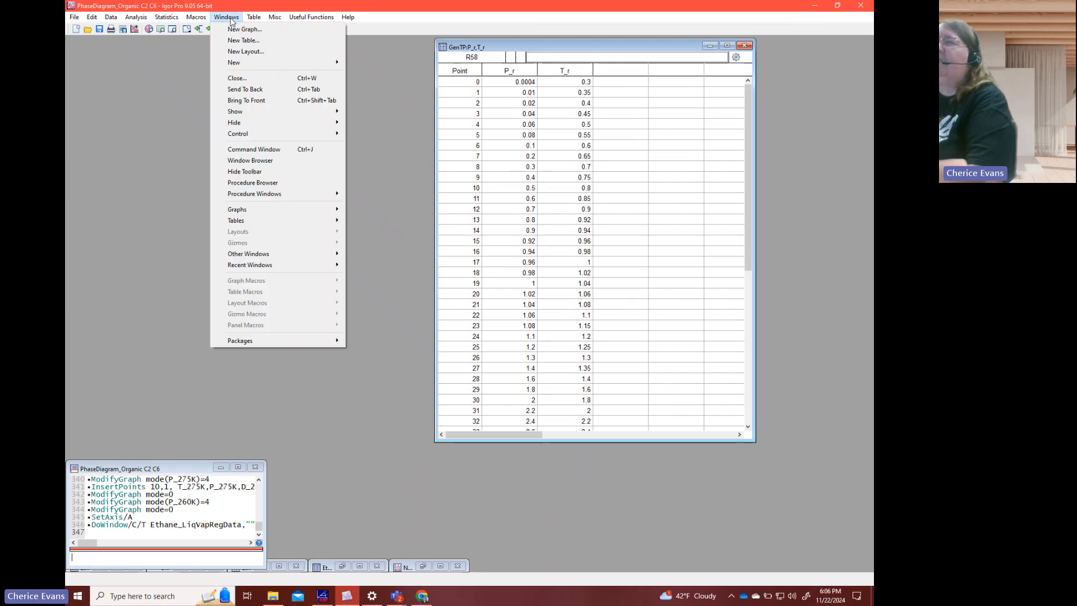
click(276, 186)
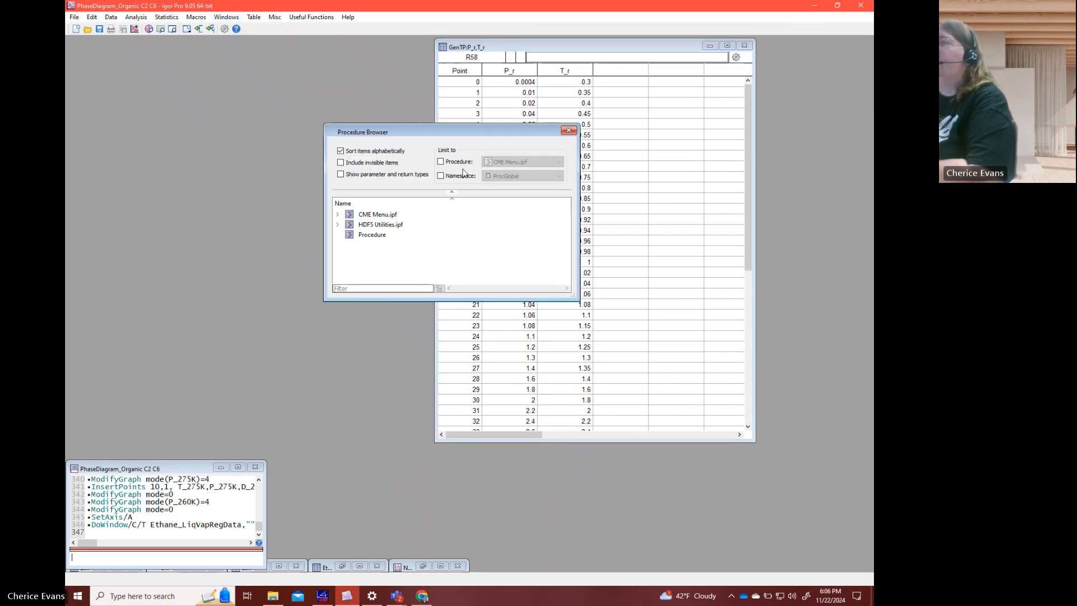
click(570, 130)
click(226, 17)
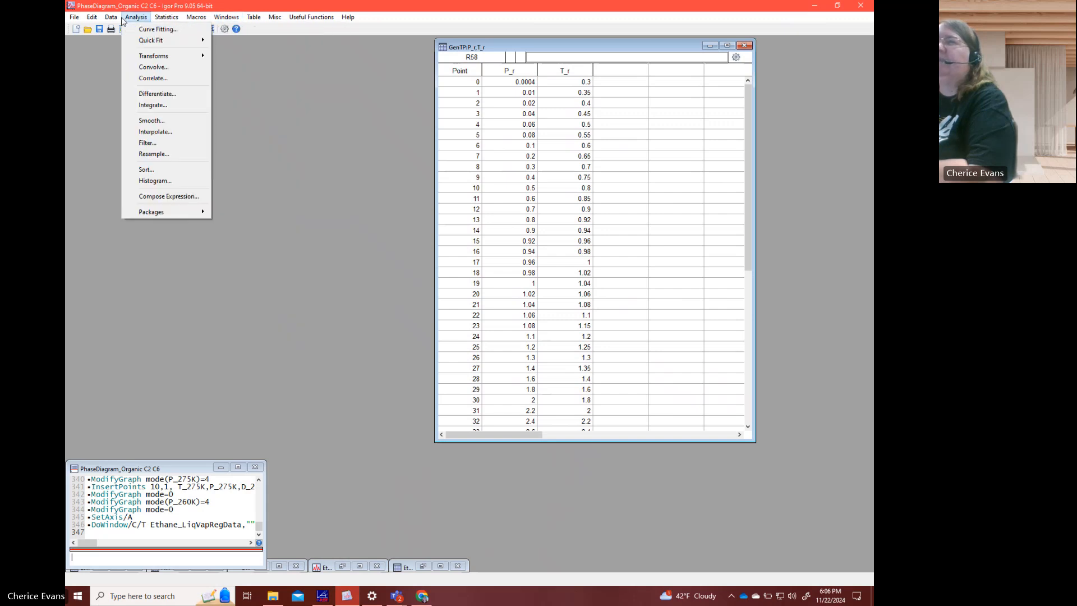
- Reopen the Data Browser and place it beside the P_r and T_r table without overlap
mouse_move(111, 16)
click(156, 202)
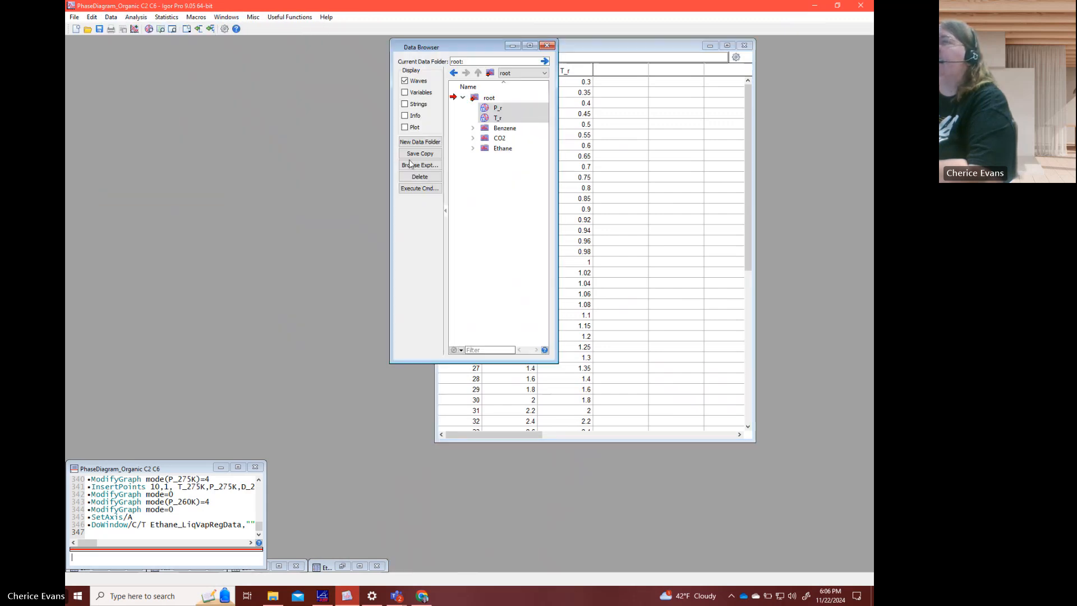
drag(486, 49, 172, 50)
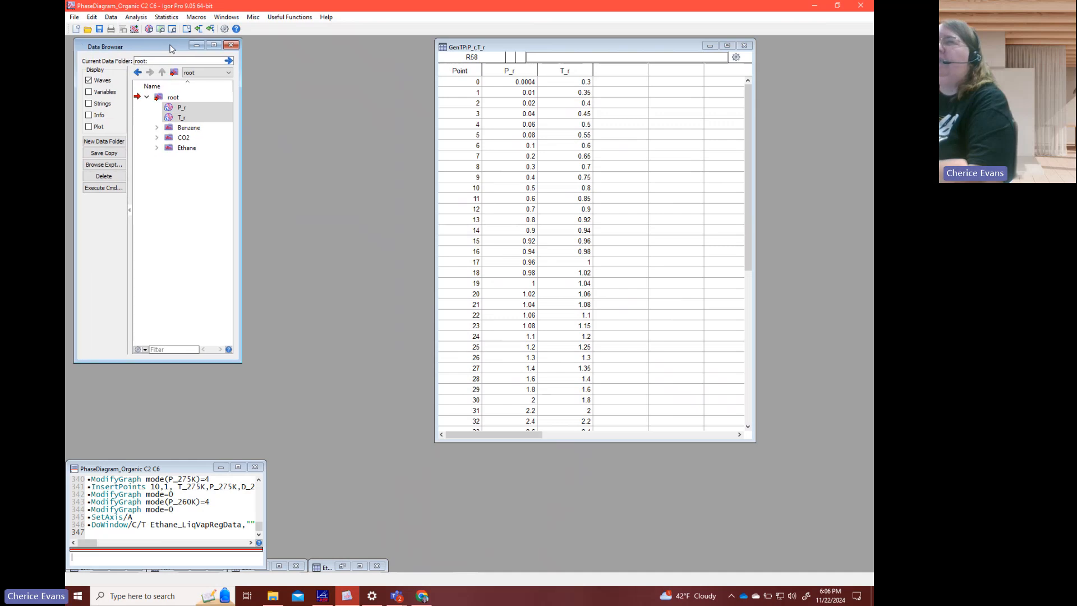
- Duplicate the waves P_r as P_ben and T_r as T_ben with one command line
click(518, 191)
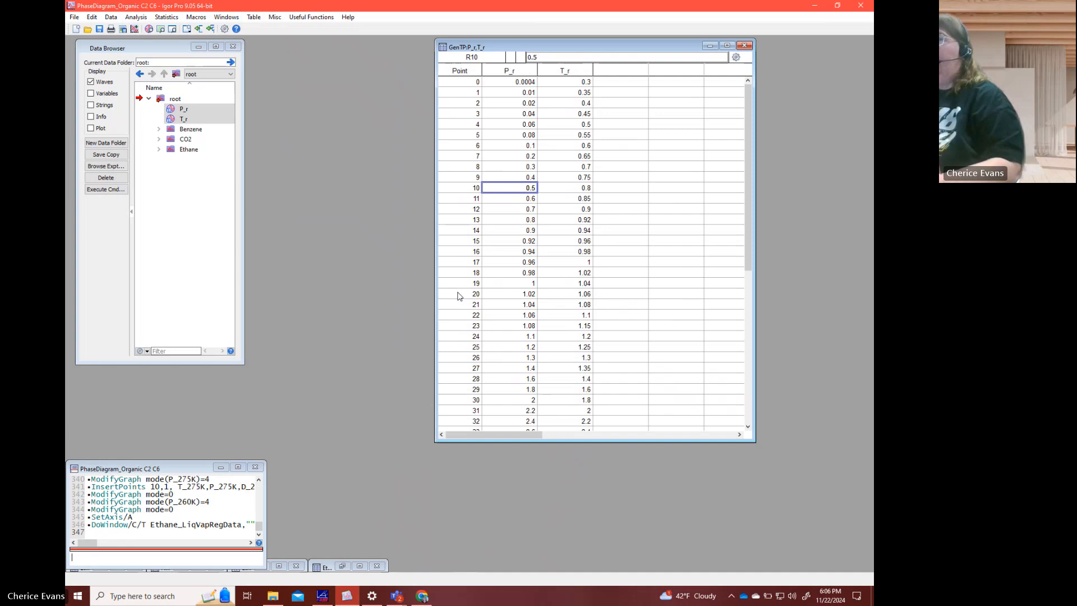
click(191, 556)
text(d)
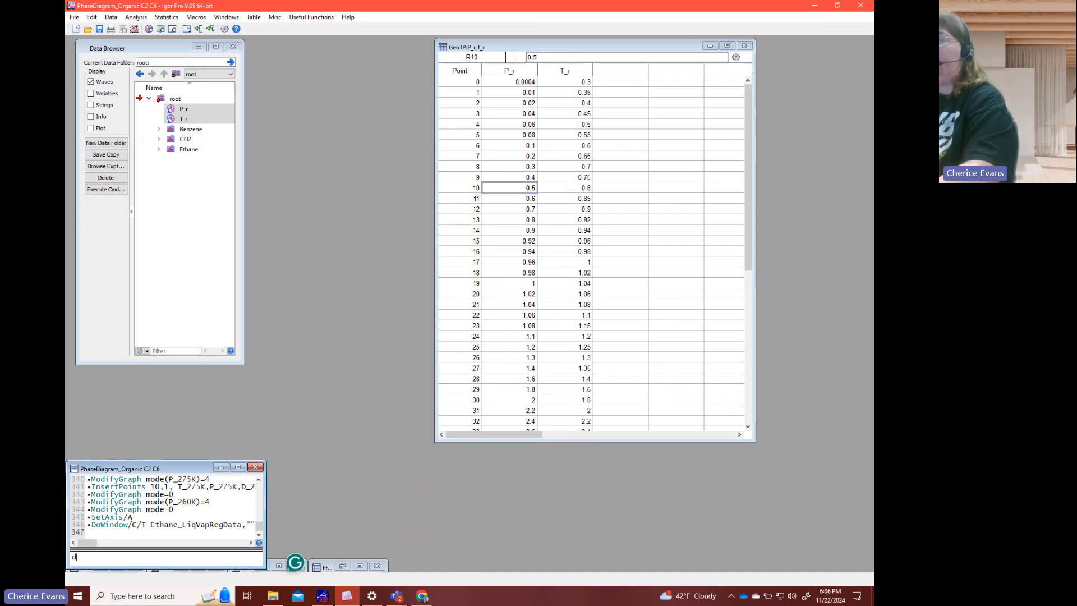
text(uplicate P)
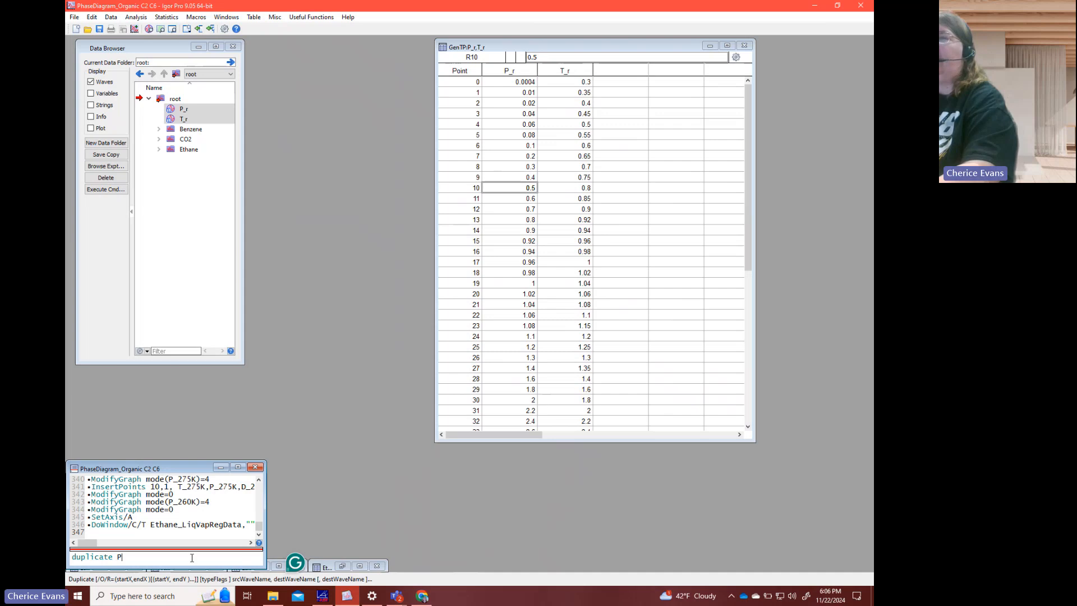
text(_r,)
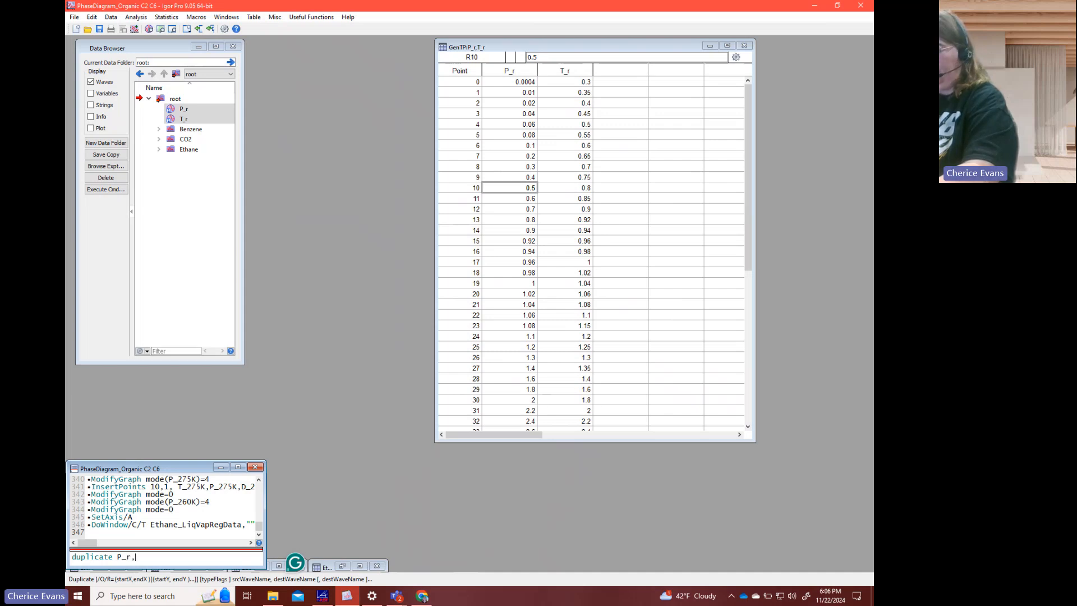
text( P_ben)
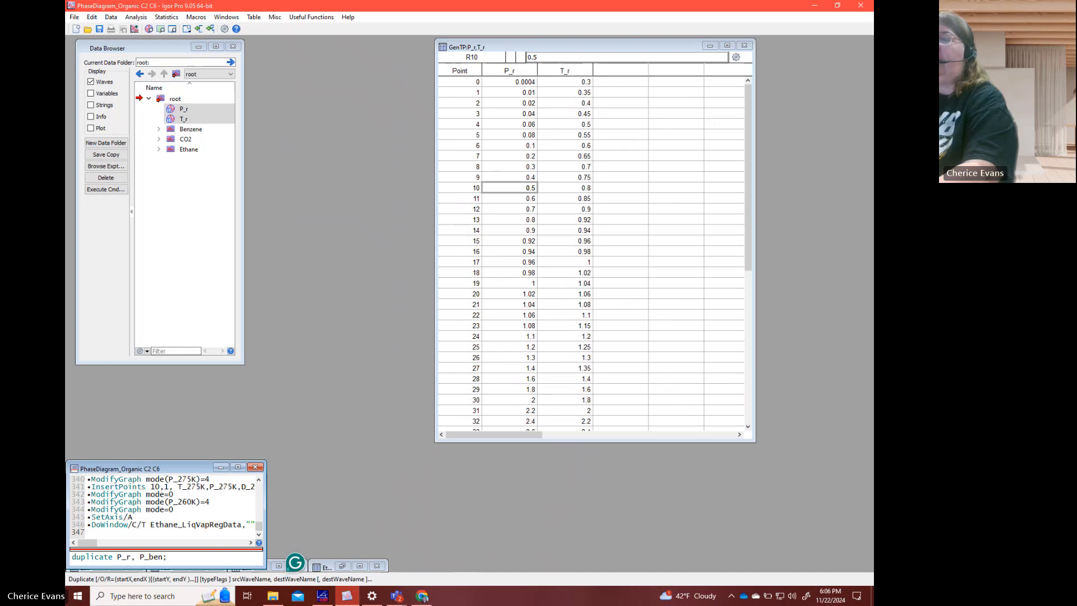
text(; duplica)
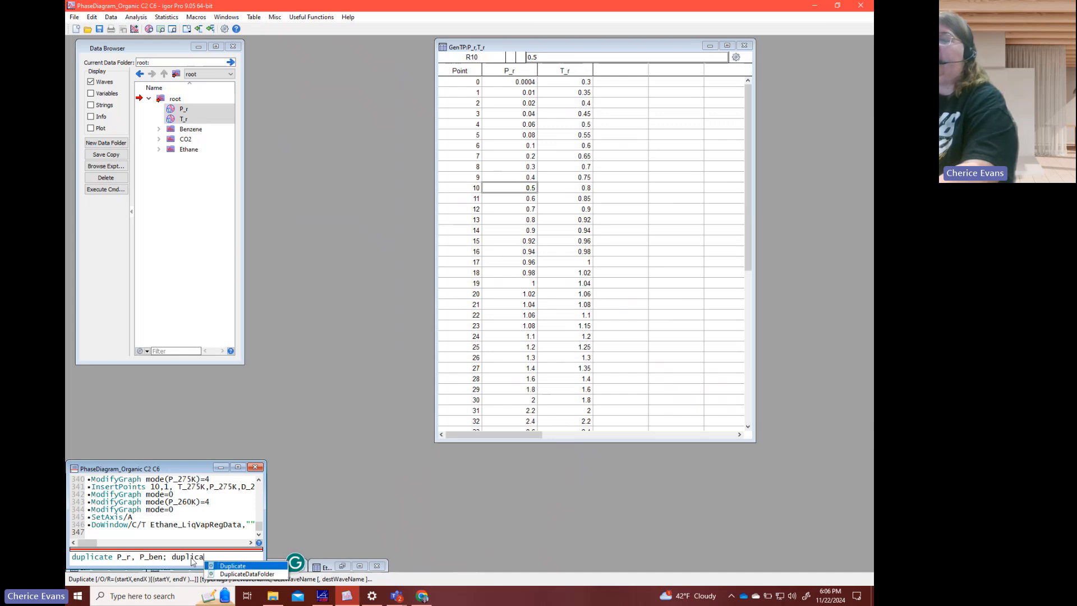
text(te T_r, T_ben)
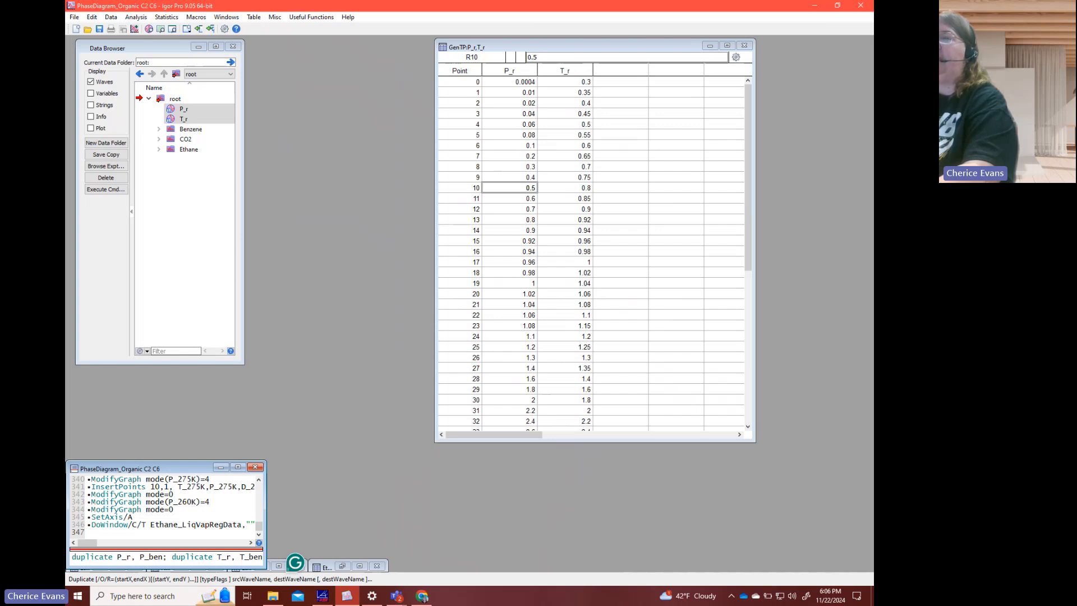
key(Return)
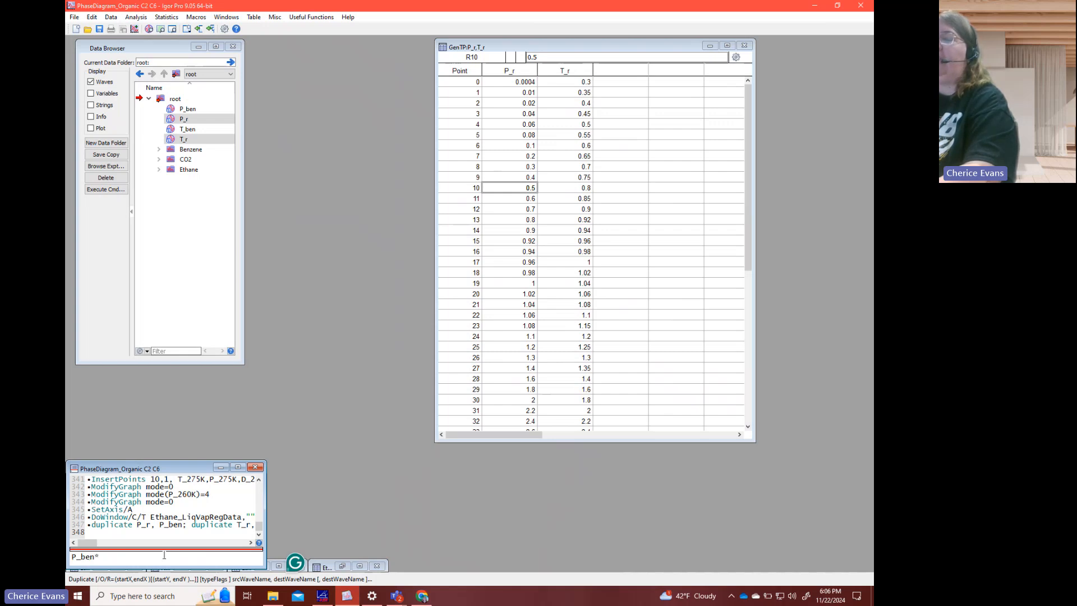
- Start the assignment P_ben=P_r on the command line and bring Notebook0 back into view
text(=P)
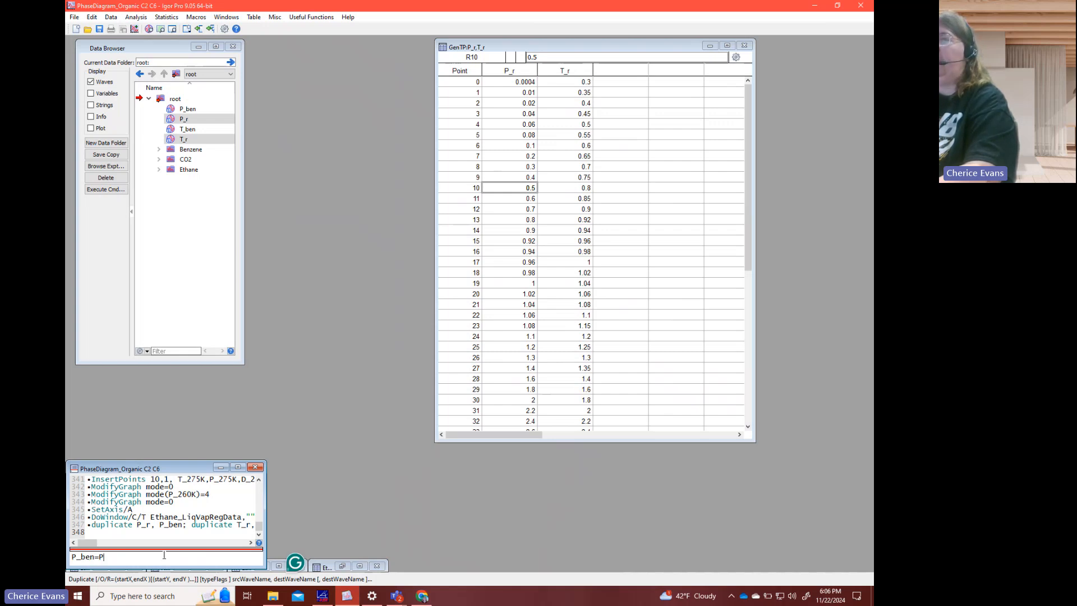
text(_r)
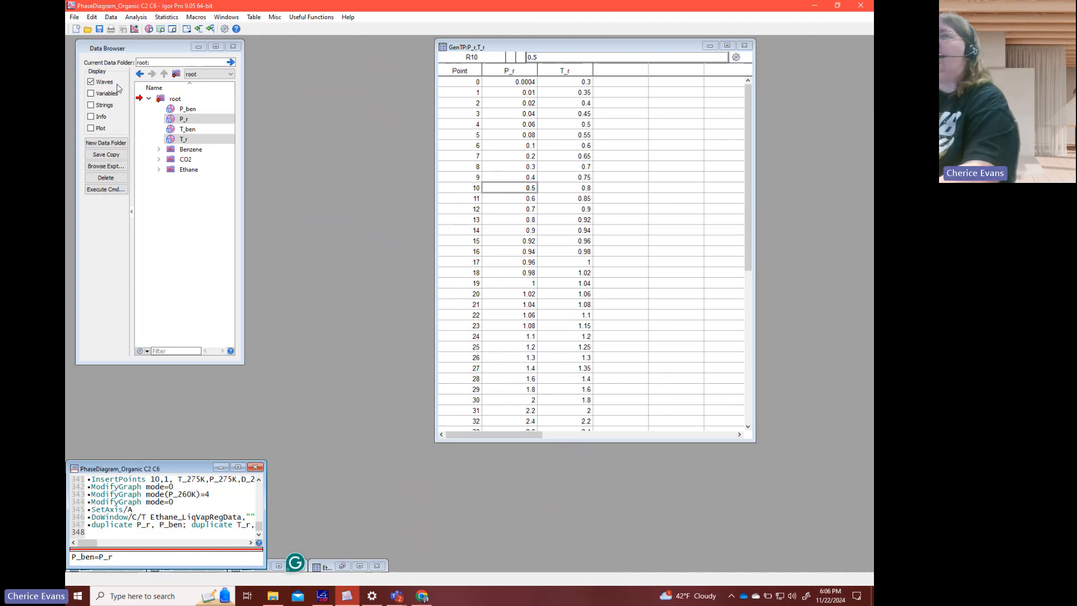
click(226, 17)
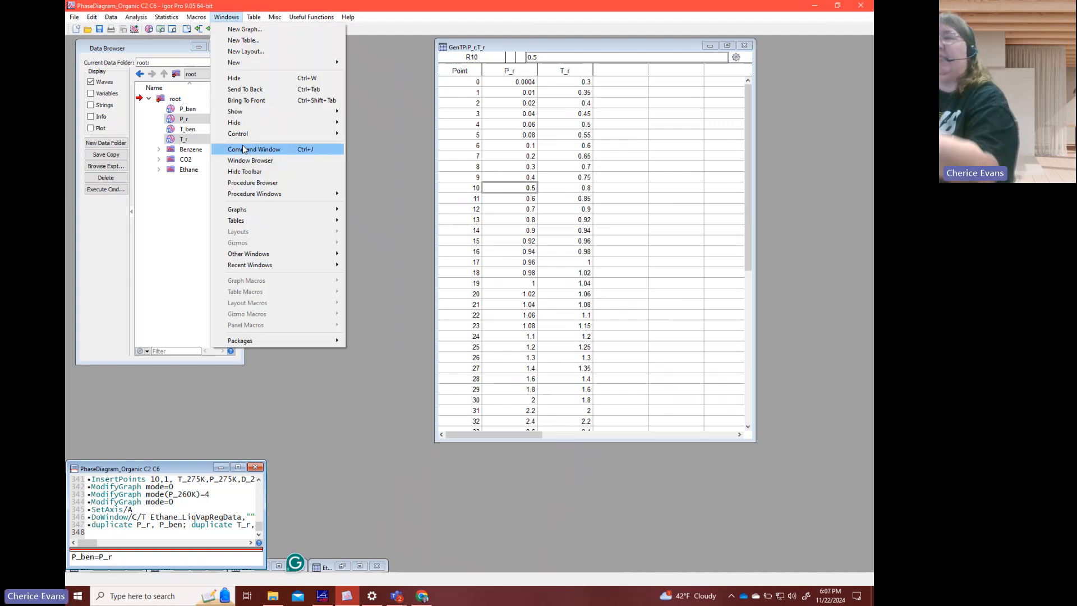
mouse_move(253, 224)
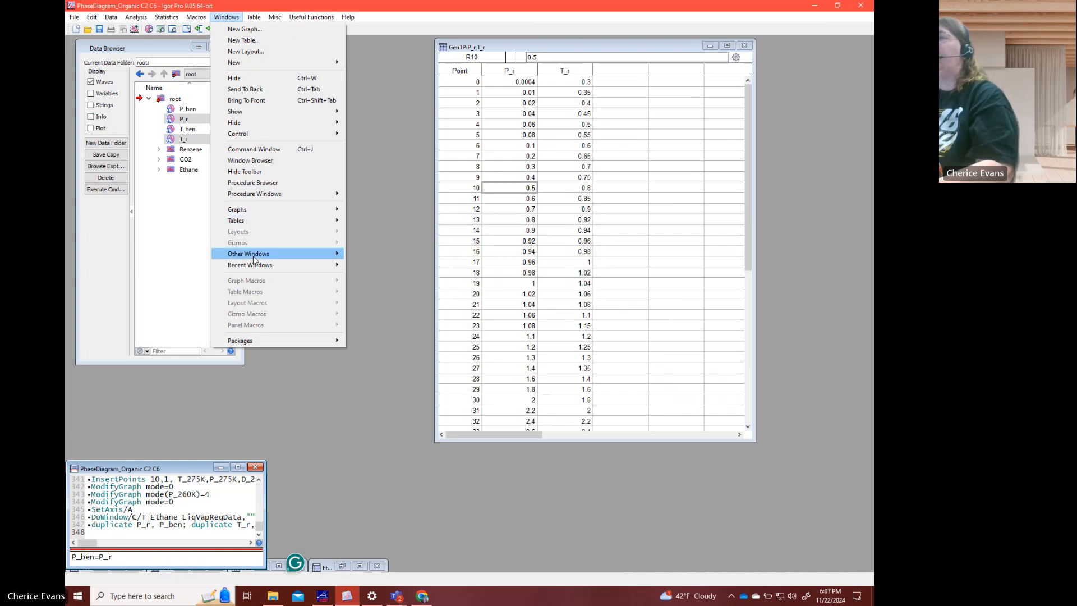
mouse_move(269, 257)
click(367, 254)
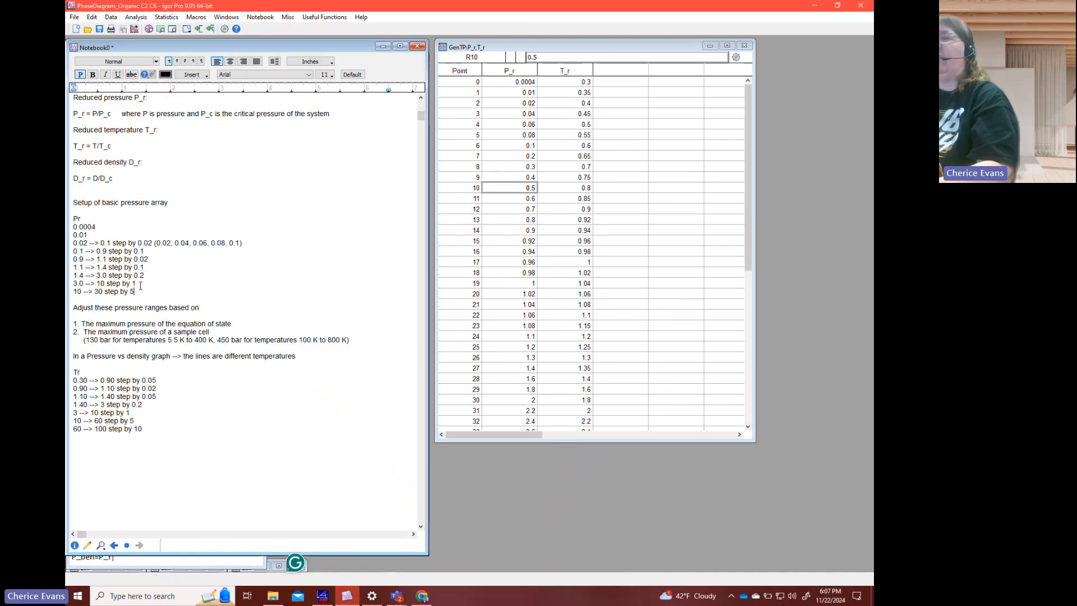
- Minimize the notebook and complete the pressure assignment by running P_ben=P_r*49.073
drag(83, 218, 71, 218)
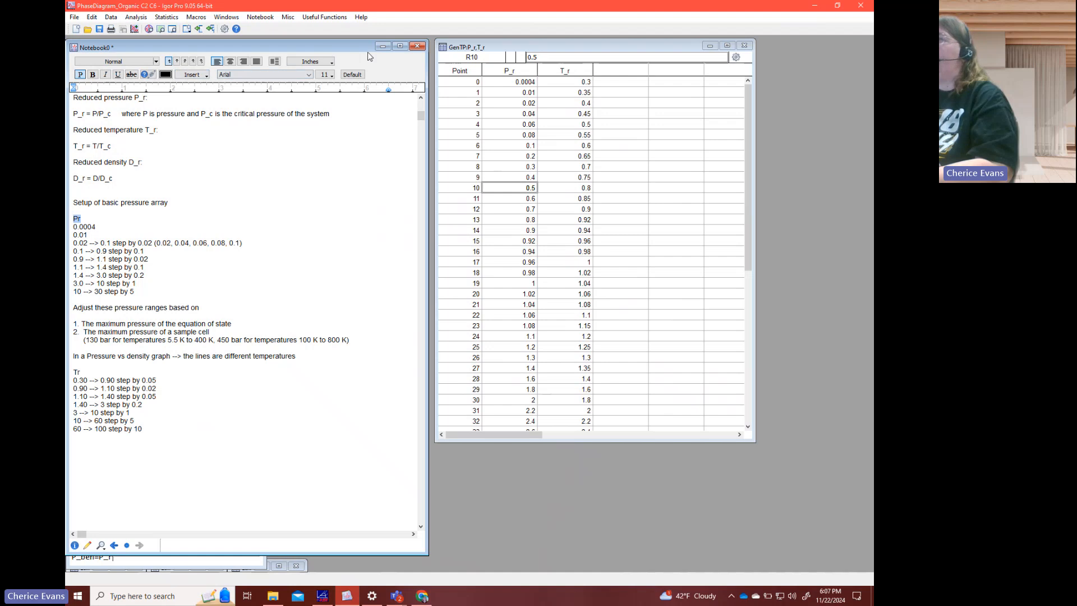
click(382, 46)
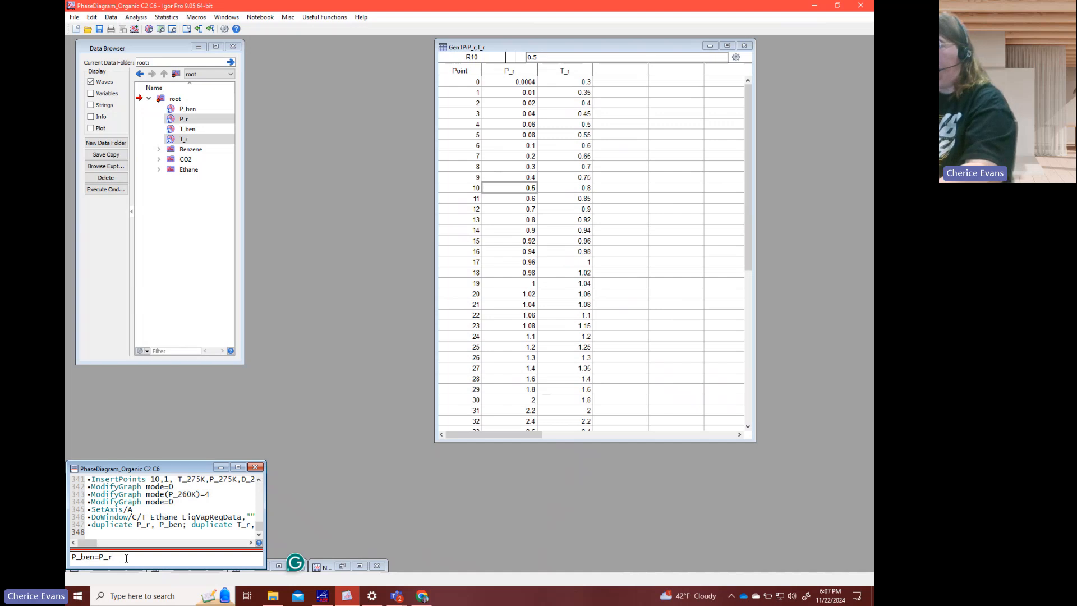
text(*49)
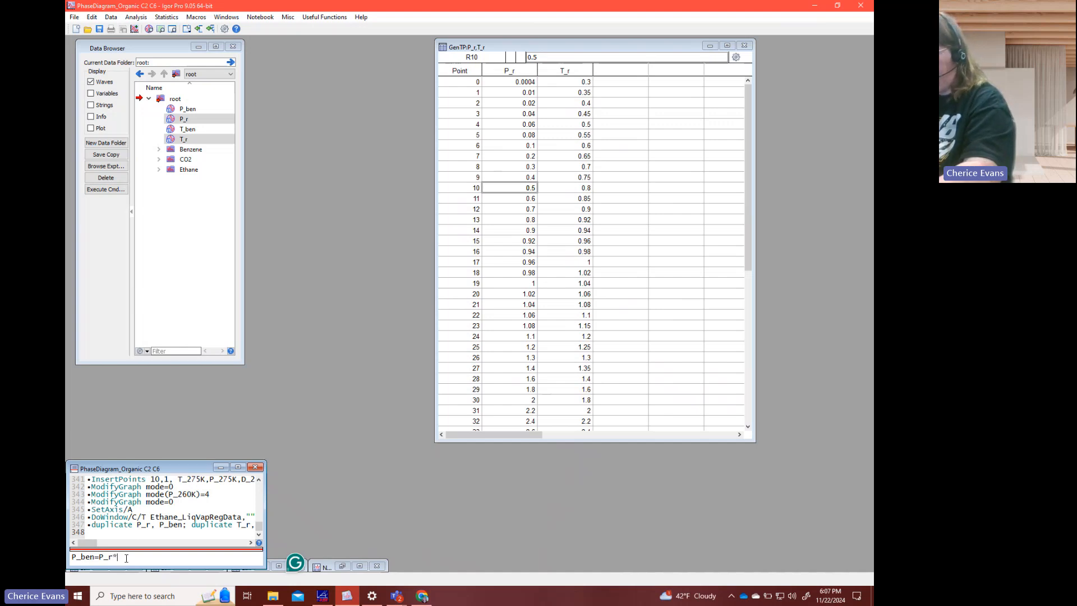
text(.073)
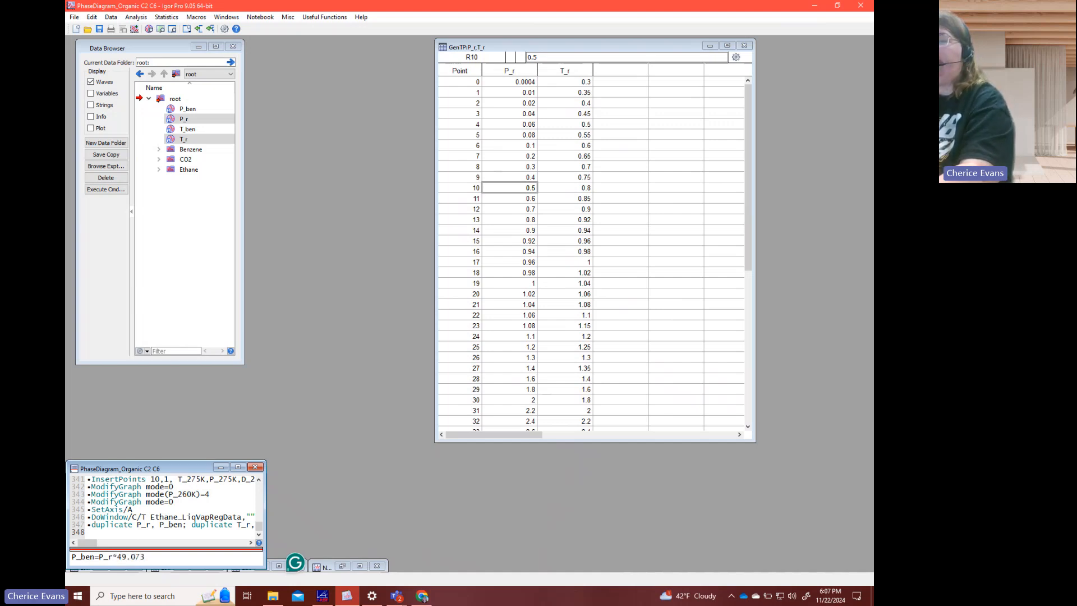
key(Return)
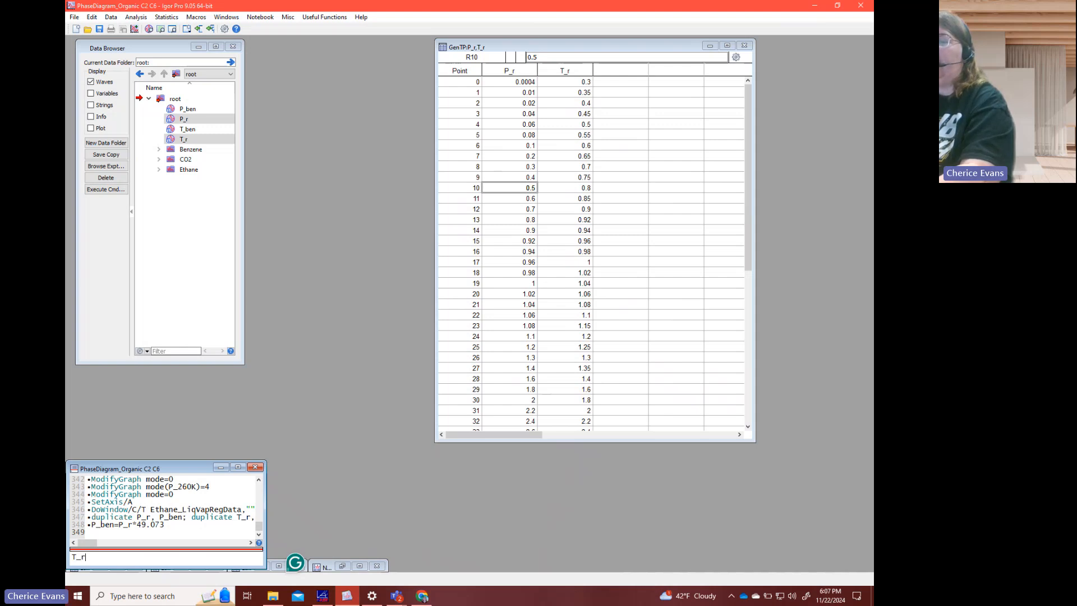
- Calculate the benzene temperatures by running T_ben=T_r*562.02
key(BackSpace)
key(BackSpace)
text(_ben)
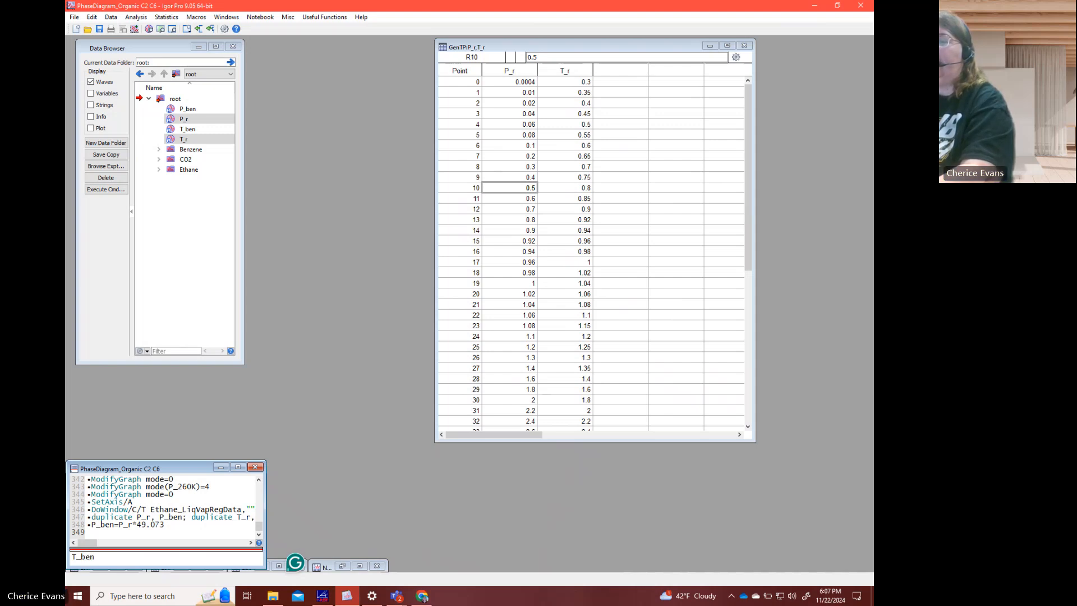
text(=T_r*)
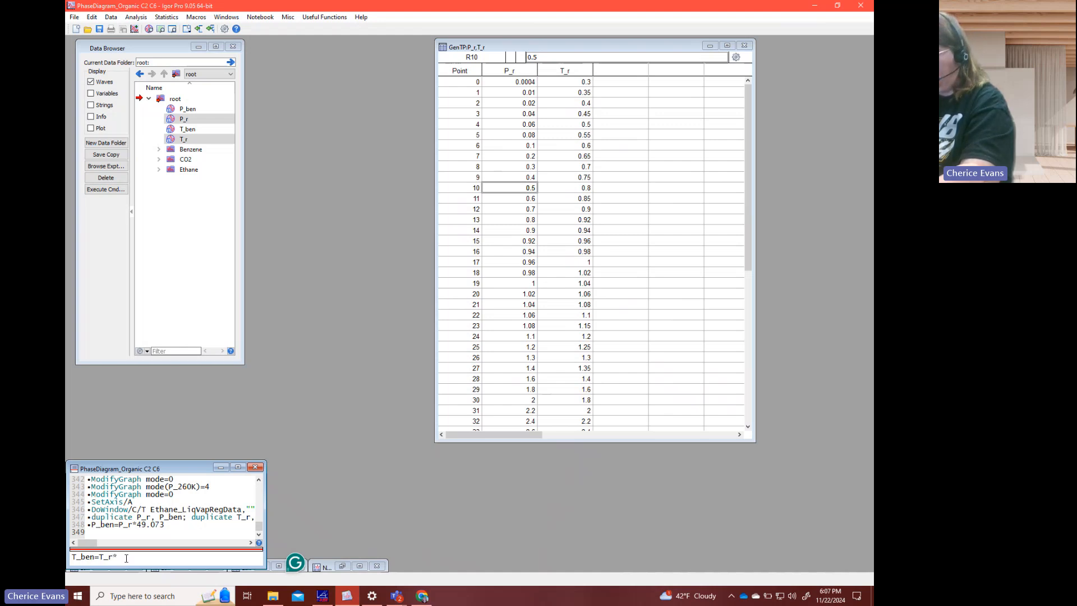
text(562.02)
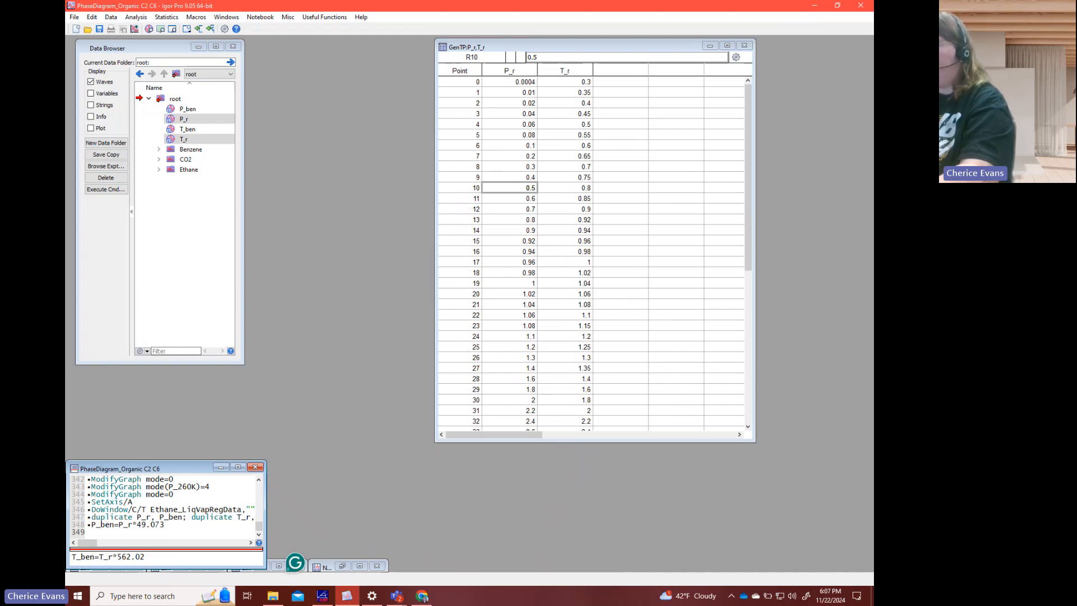
key(Return)
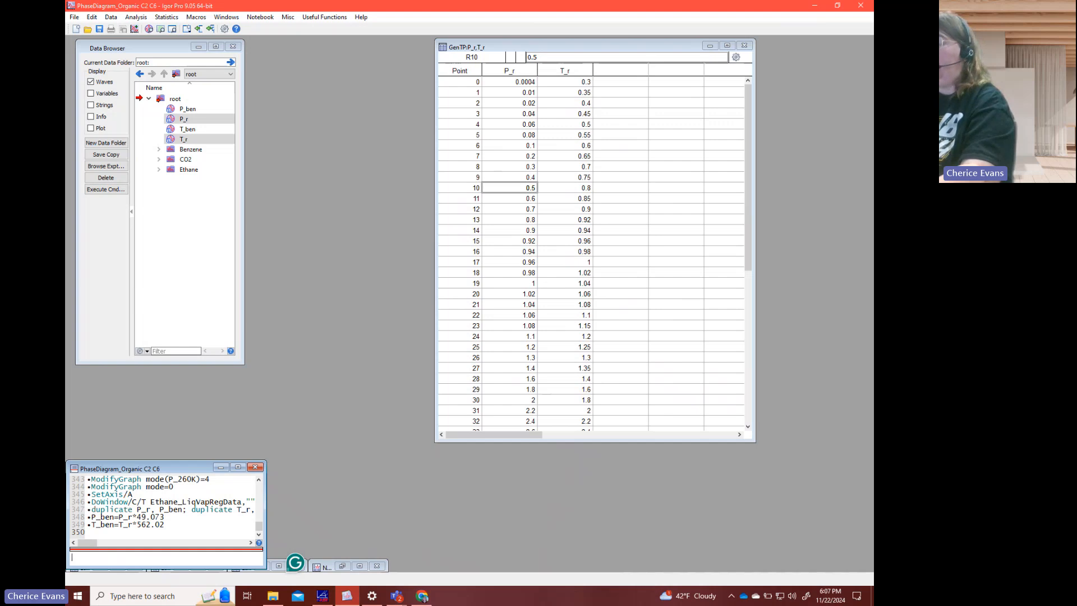
- Open a new table of the benzene waves with the command edit T_ben, P_ben
text(edit P_)
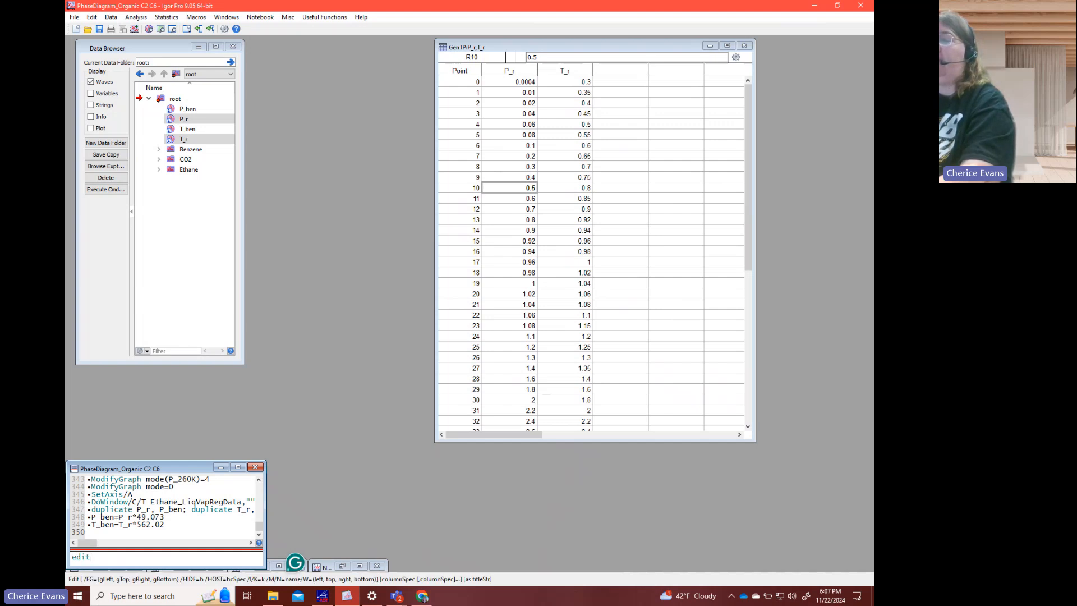
key(BackSpace)
key(BackSpace)
text(T)
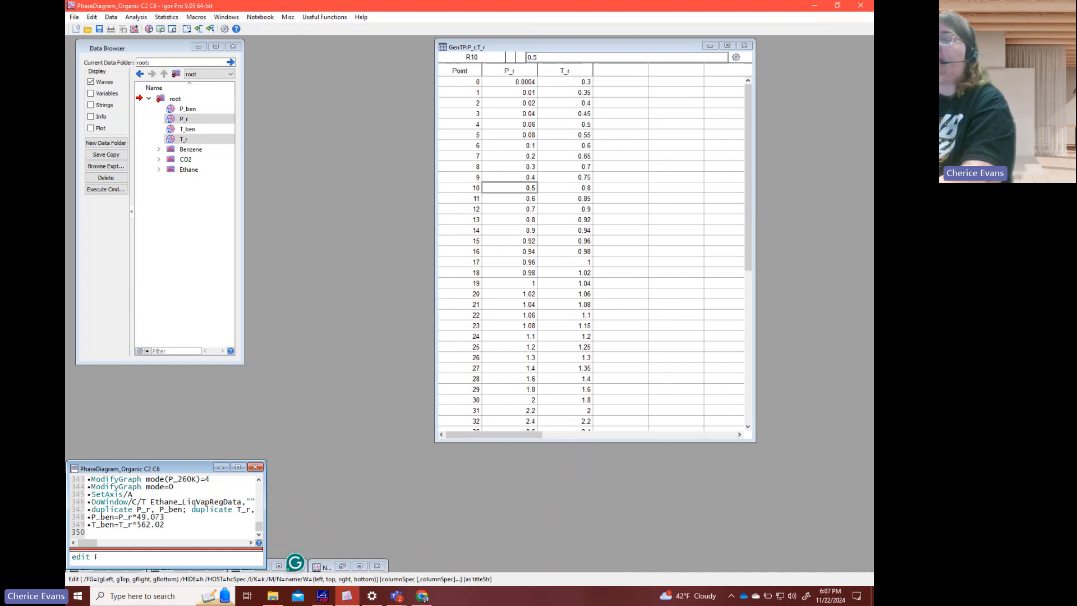
text(_ben, P_ben)
key(Return)
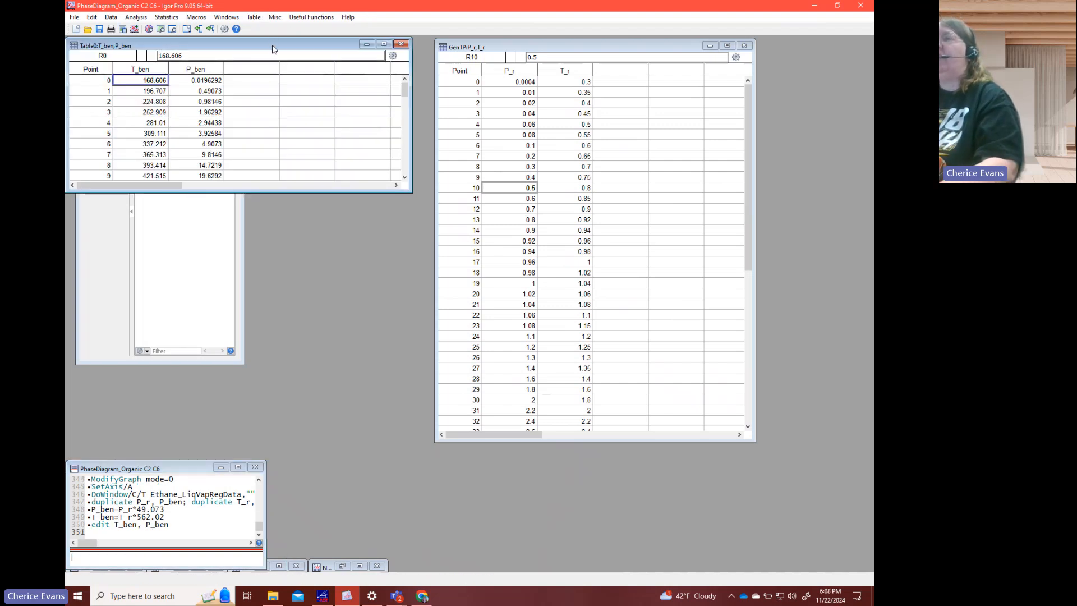
- Place the T_ben and P_ben table beside the Data Browser, extend it to about 40 rows and select P_ben at point 0
drag(271, 47, 460, 51)
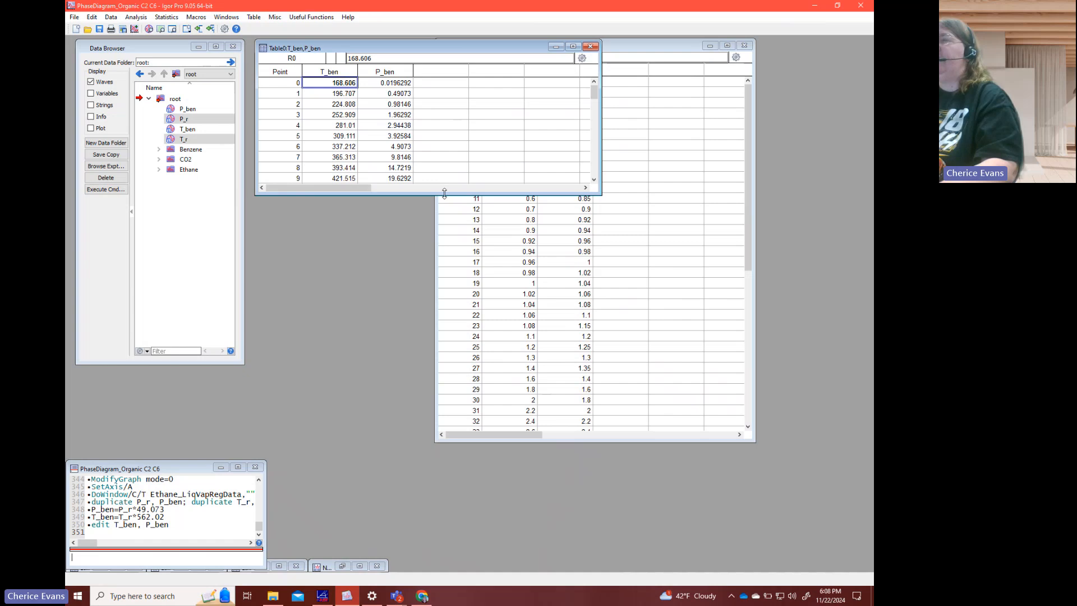
drag(444, 195, 461, 527)
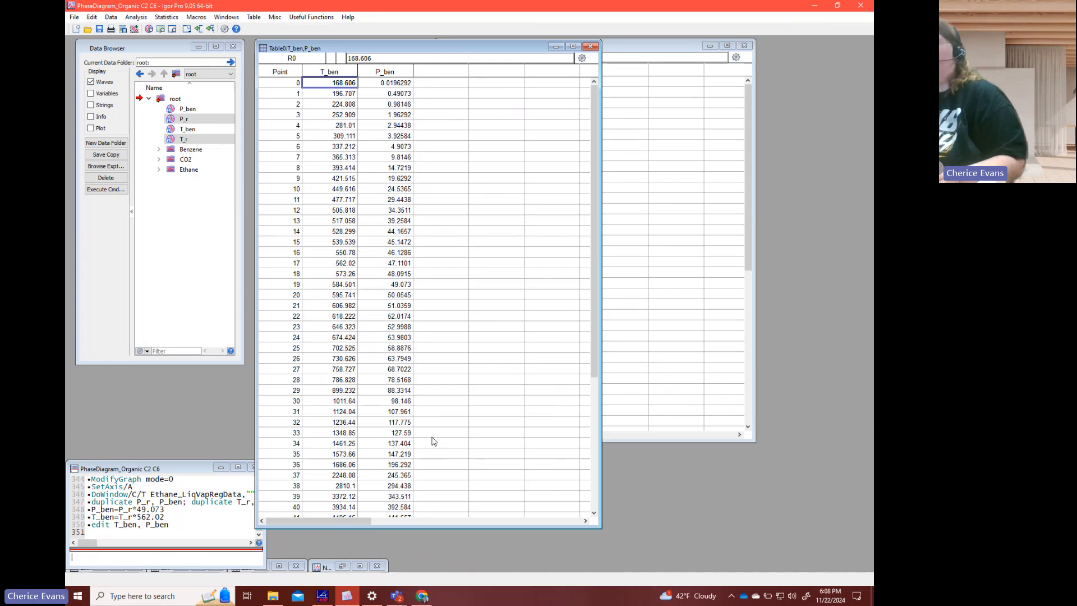
click(395, 84)
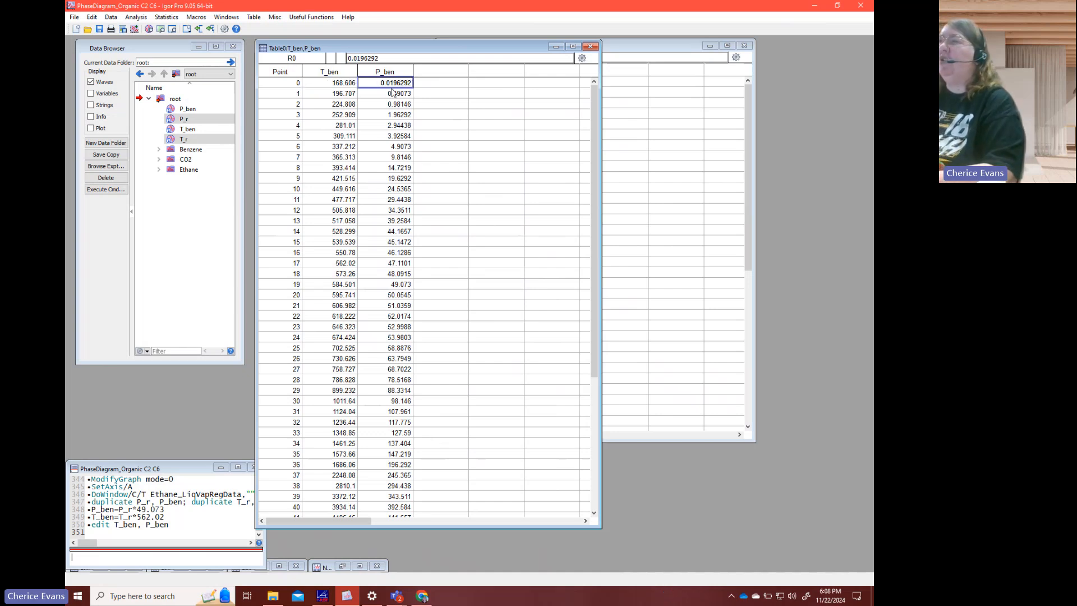
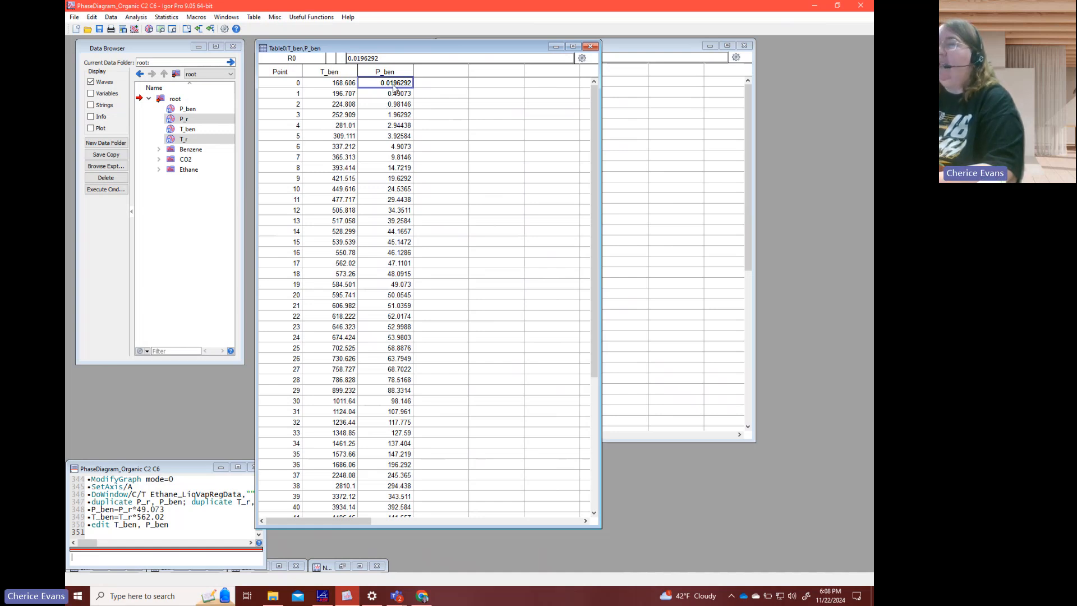
- Insert one point into P_ben at point 1 and set its value to 0.1
click(392, 93)
click(390, 84)
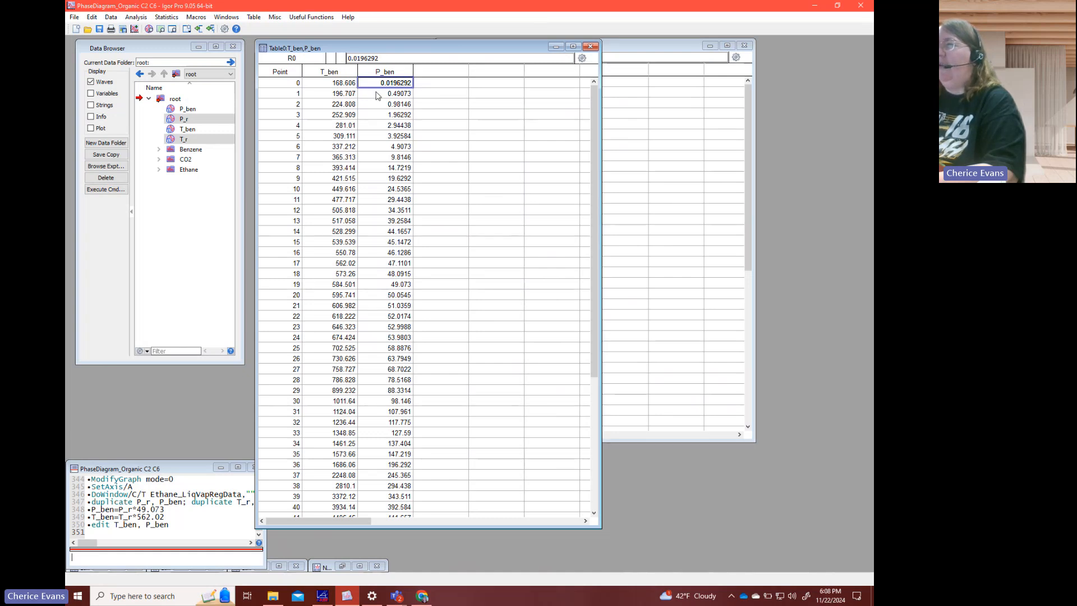
click(376, 94)
click(381, 105)
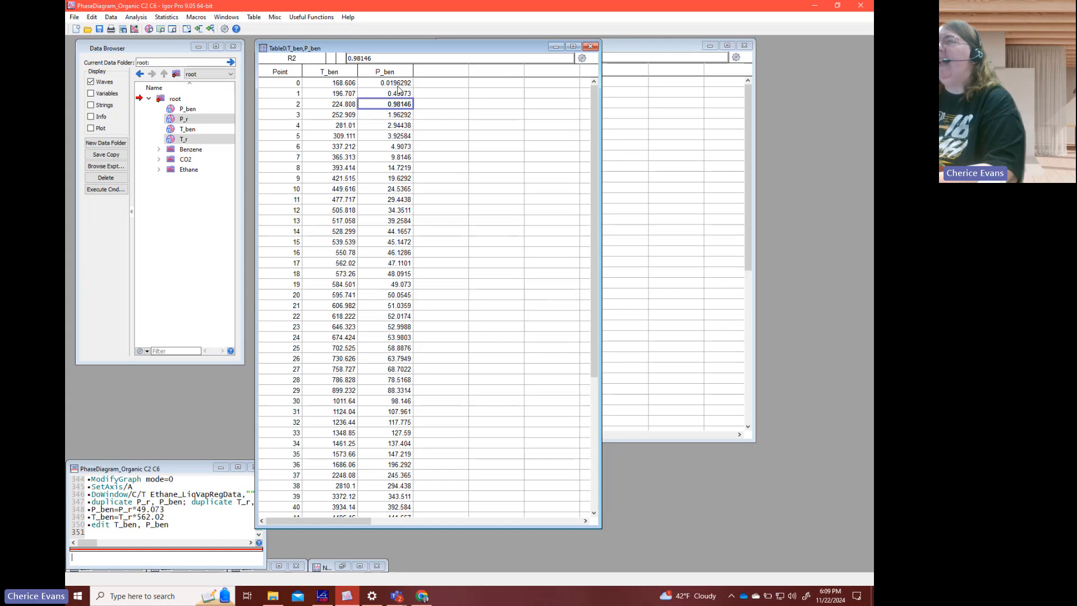
click(395, 94)
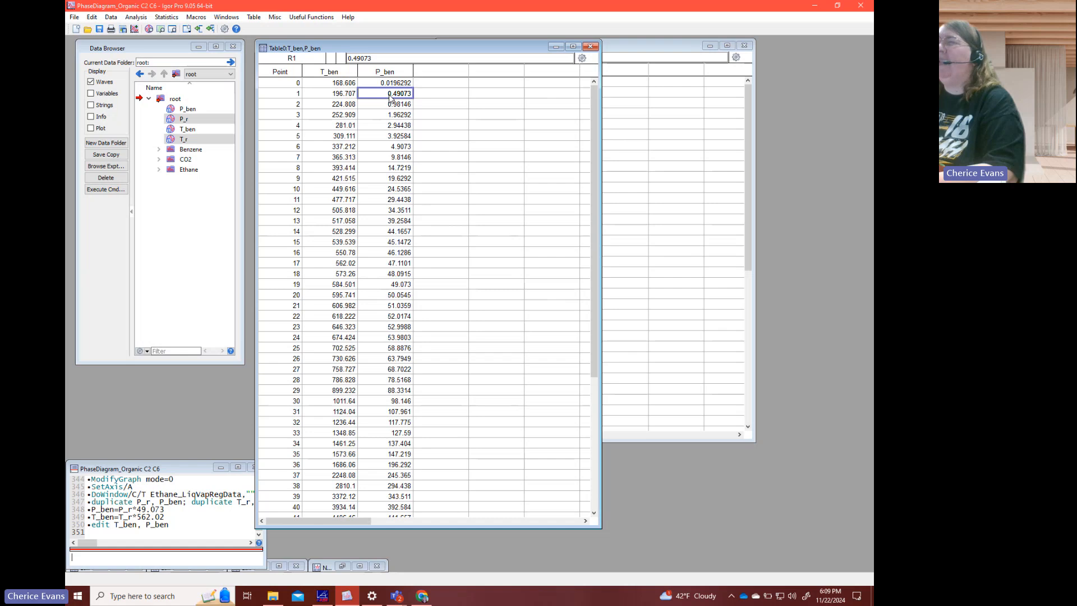
right_click(391, 98)
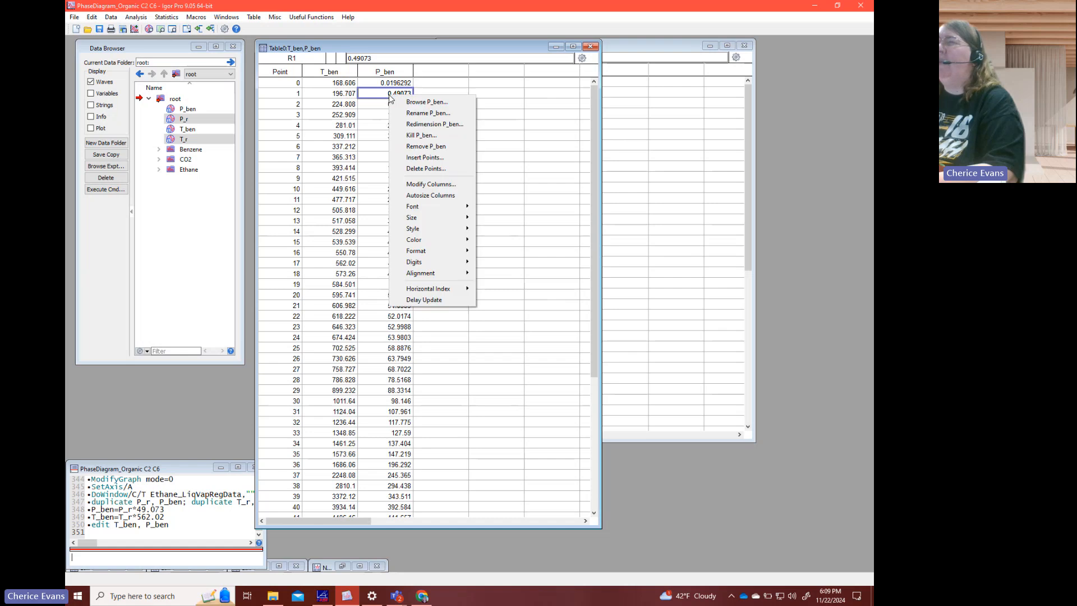
click(424, 158)
click(362, 389)
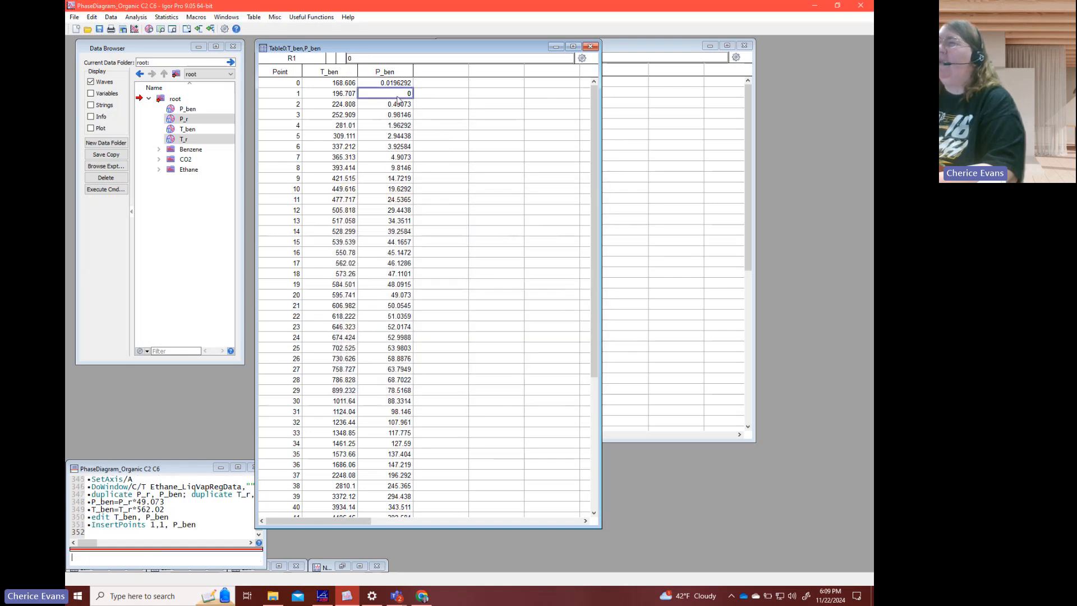
text(0.1)
key(Return)
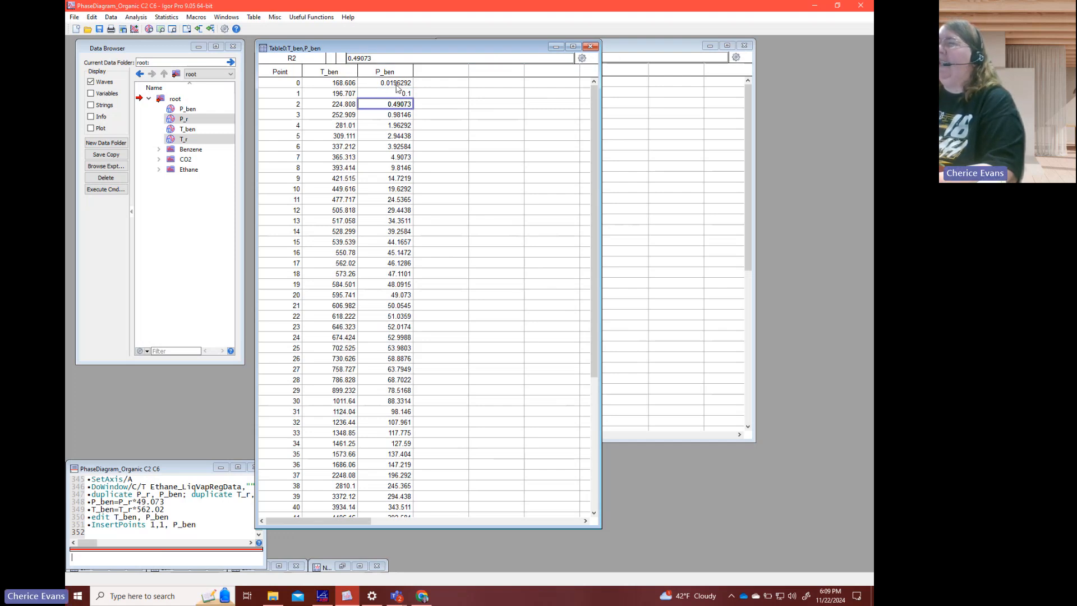
- Change the P_ben value at point 42 to 450
click(396, 84)
click(396, 95)
click(393, 105)
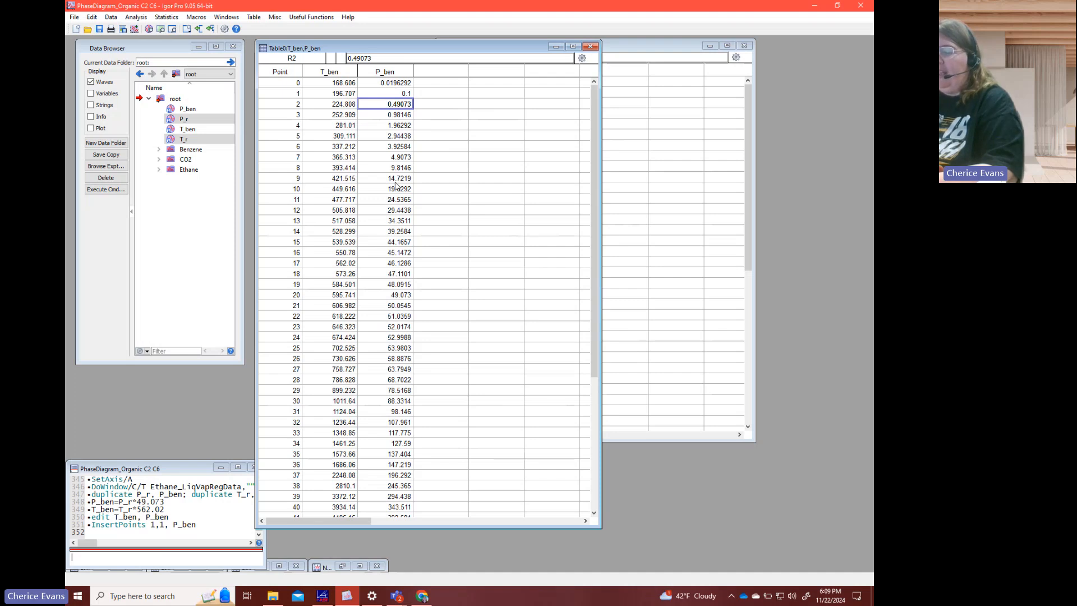
scroll(396, 185, down, 4)
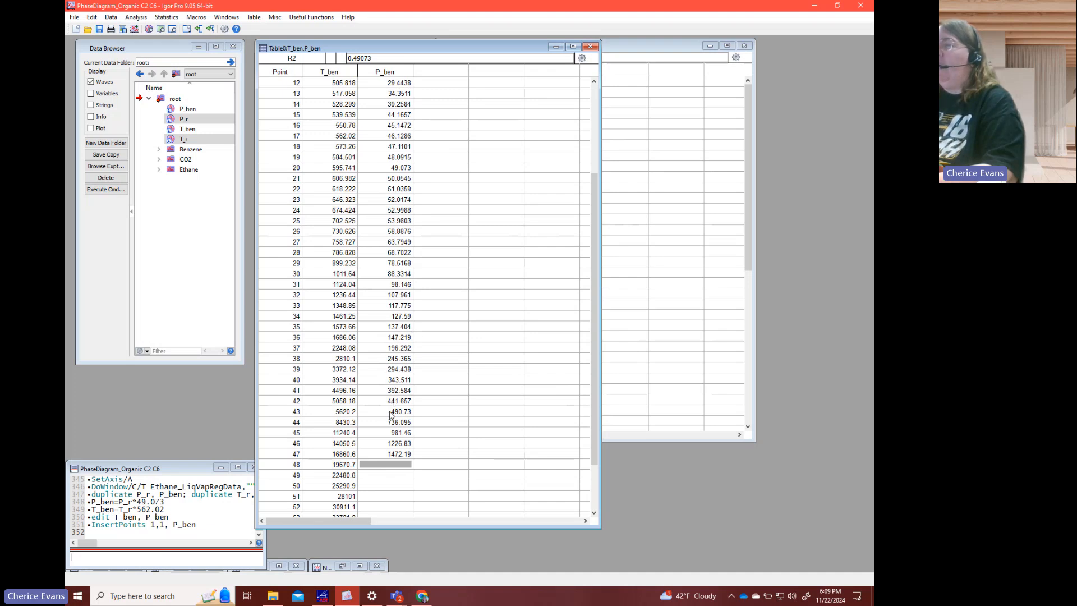
drag(391, 411, 389, 455)
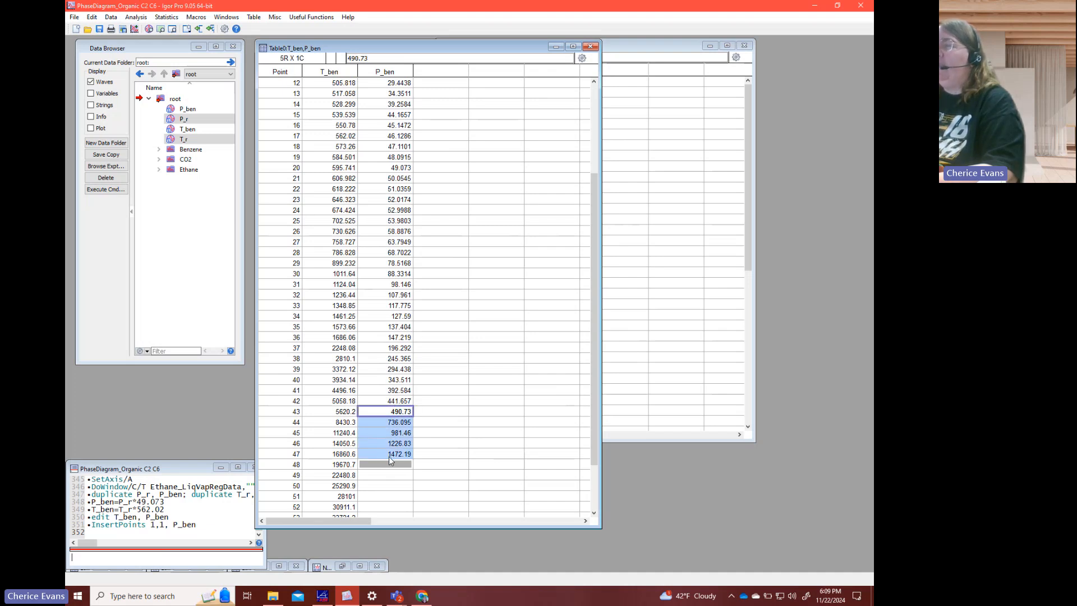
click(394, 423)
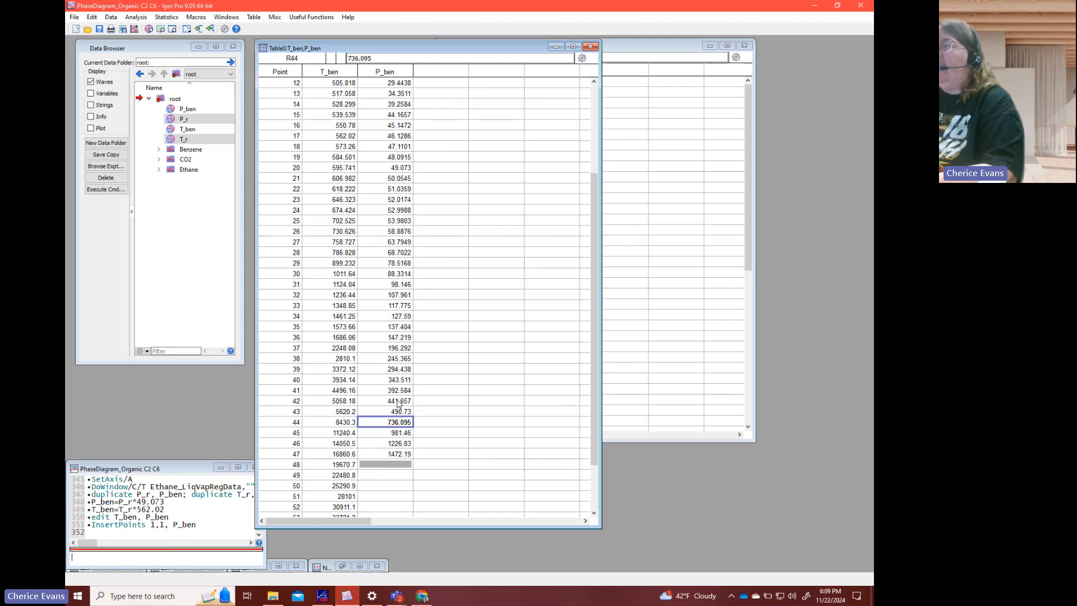
click(397, 402)
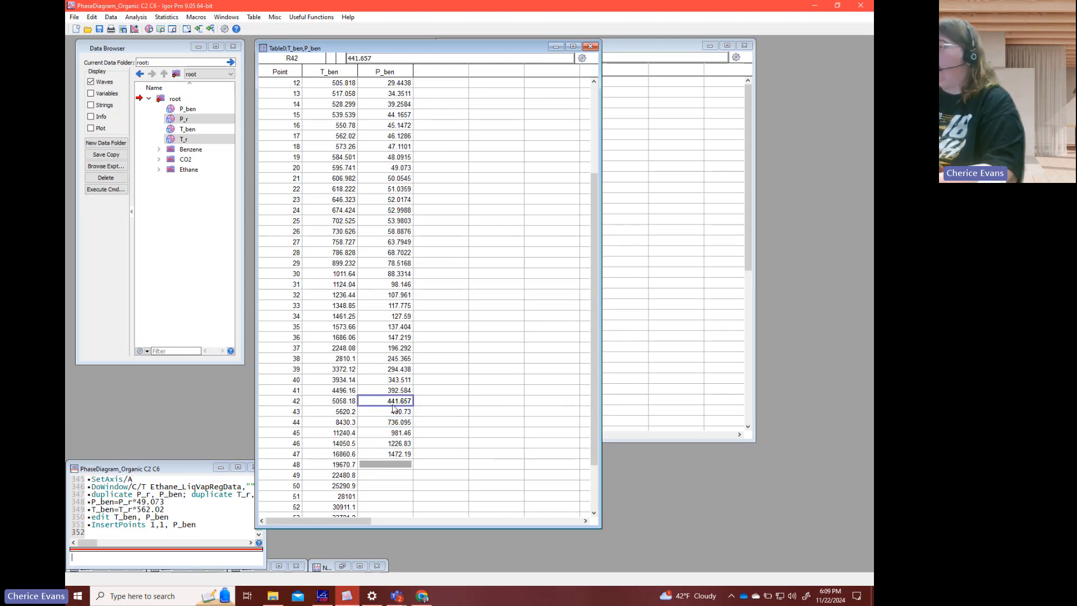
text(450)
key(Return)
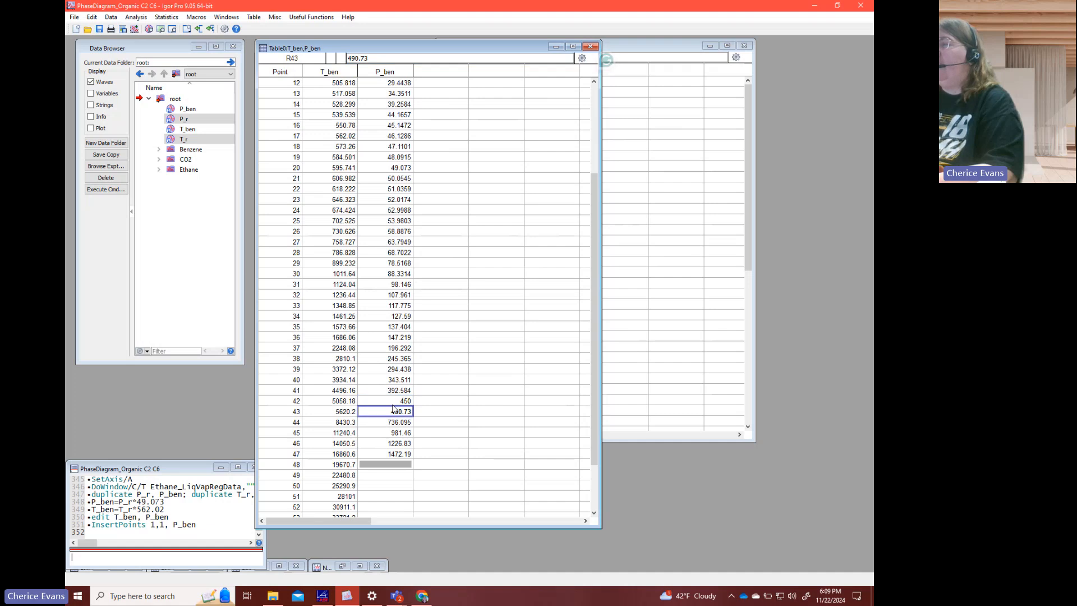
- Delete the five P_ben points from 43 through 47, after the 450 entry
drag(395, 416, 398, 459)
right_click(399, 453)
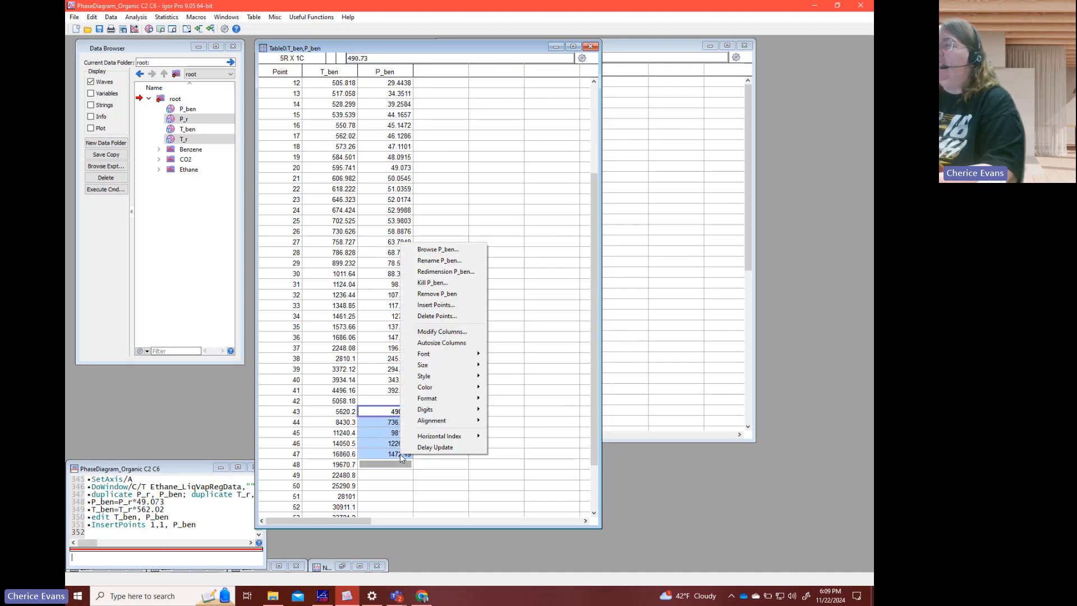
click(437, 316)
click(370, 394)
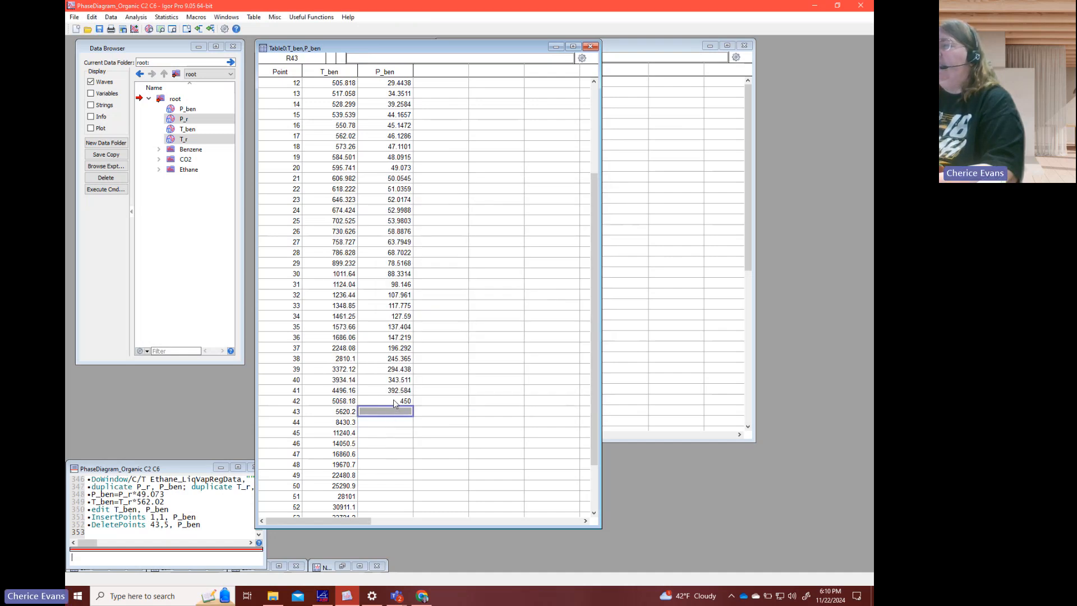
click(393, 399)
click(388, 390)
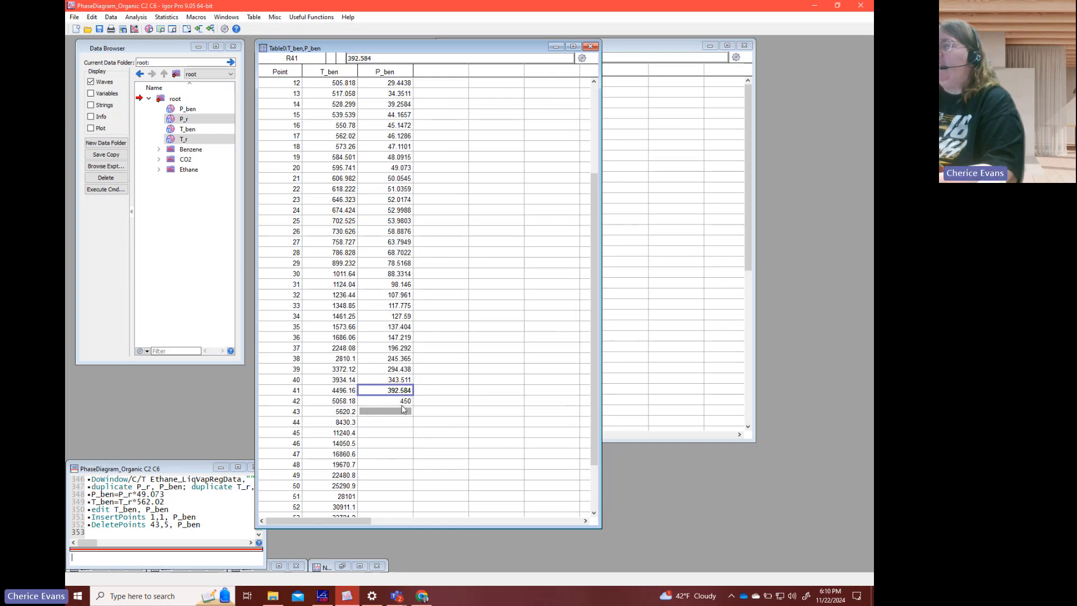
click(403, 381)
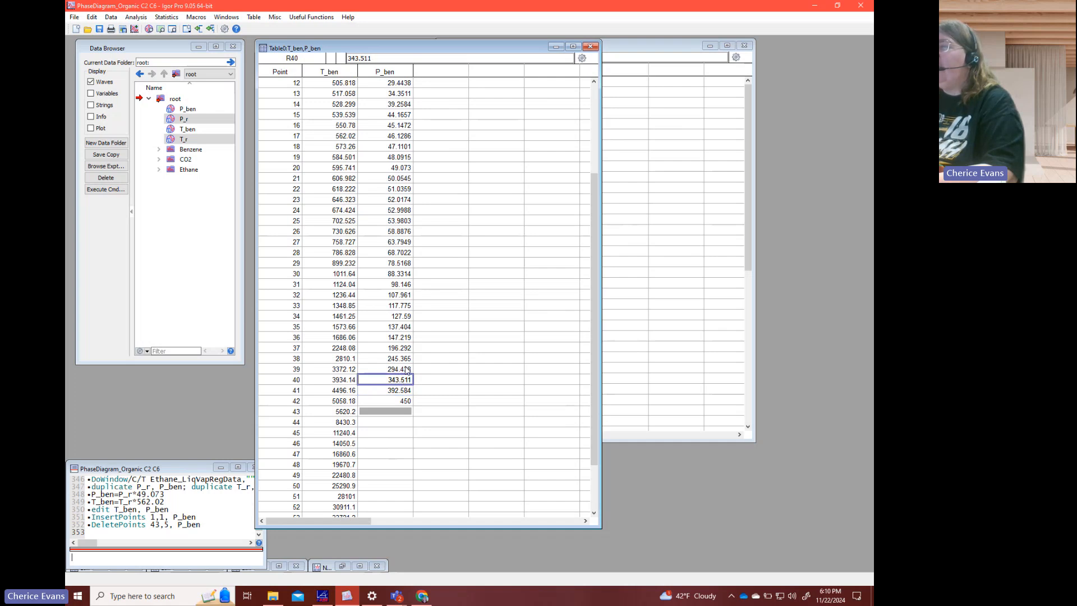
click(406, 370)
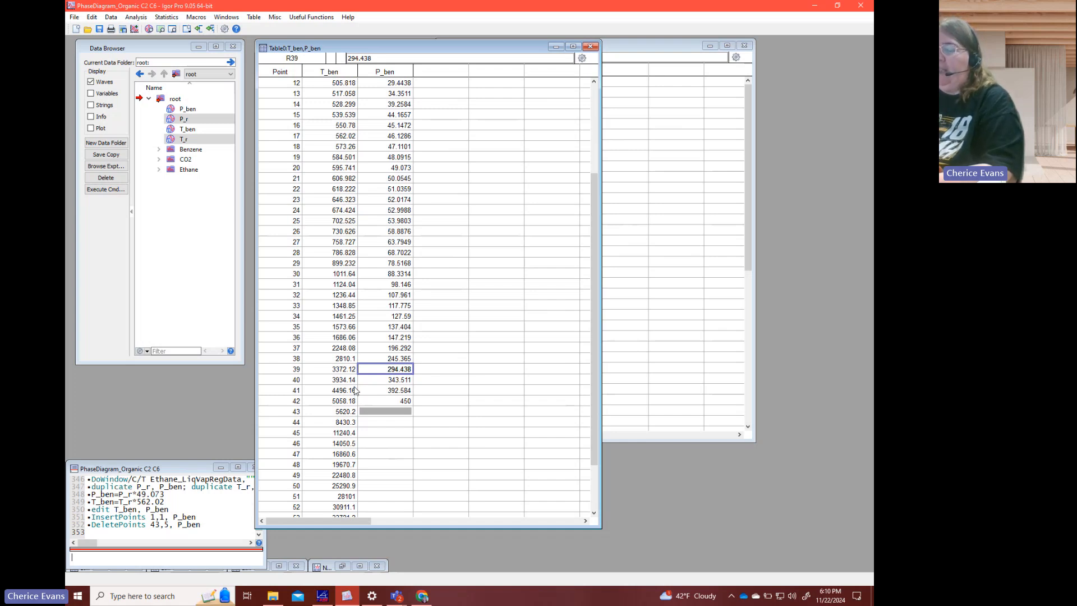
- Delete the first four points, 0 through 3, from T_ben
scroll(354, 390, up, 4)
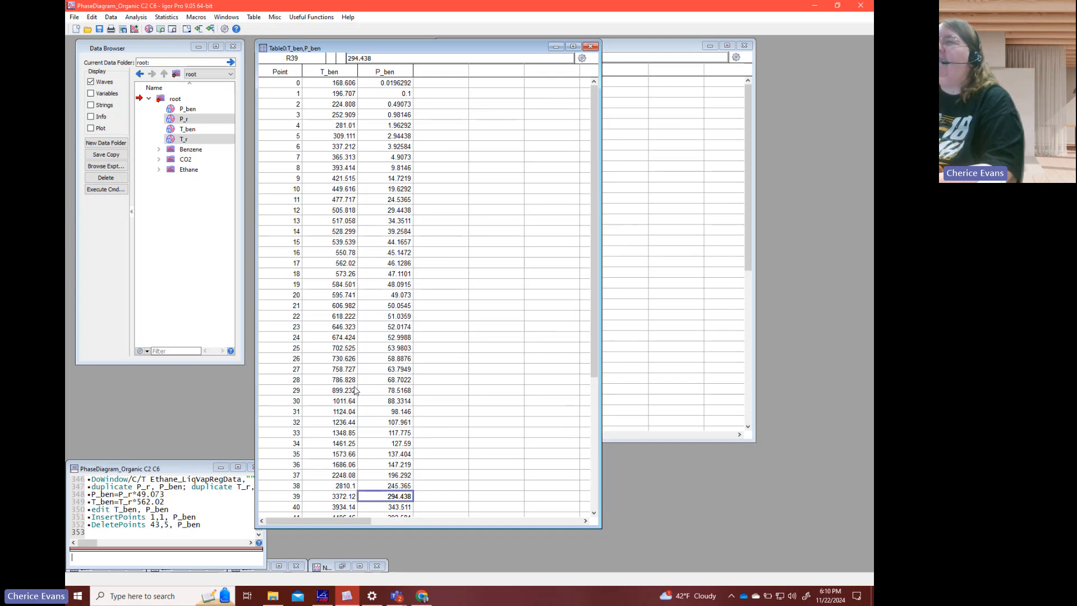
drag(350, 114, 350, 88)
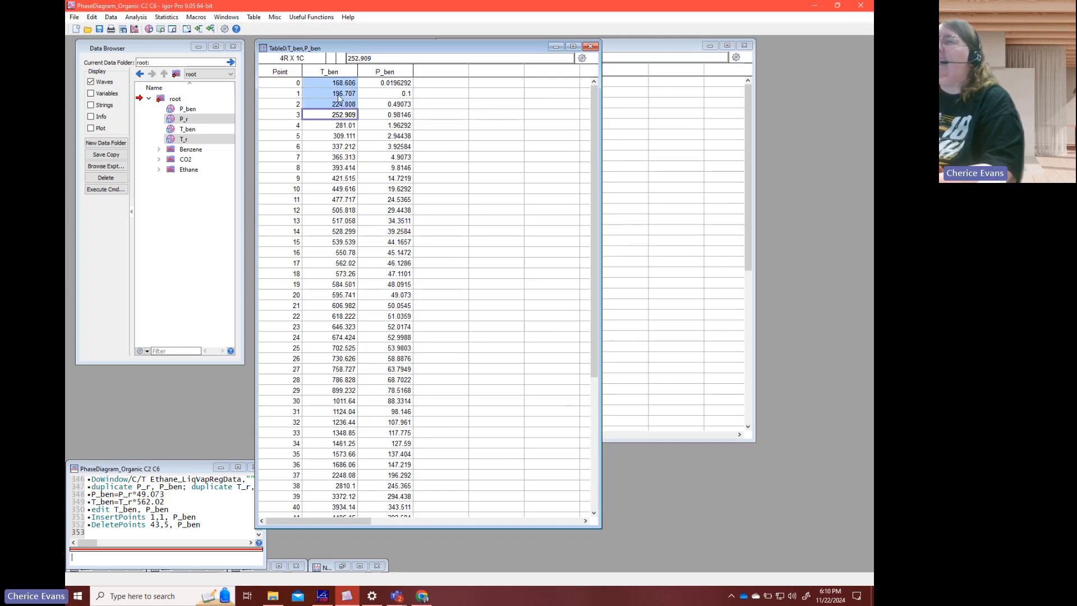
right_click(339, 99)
click(365, 165)
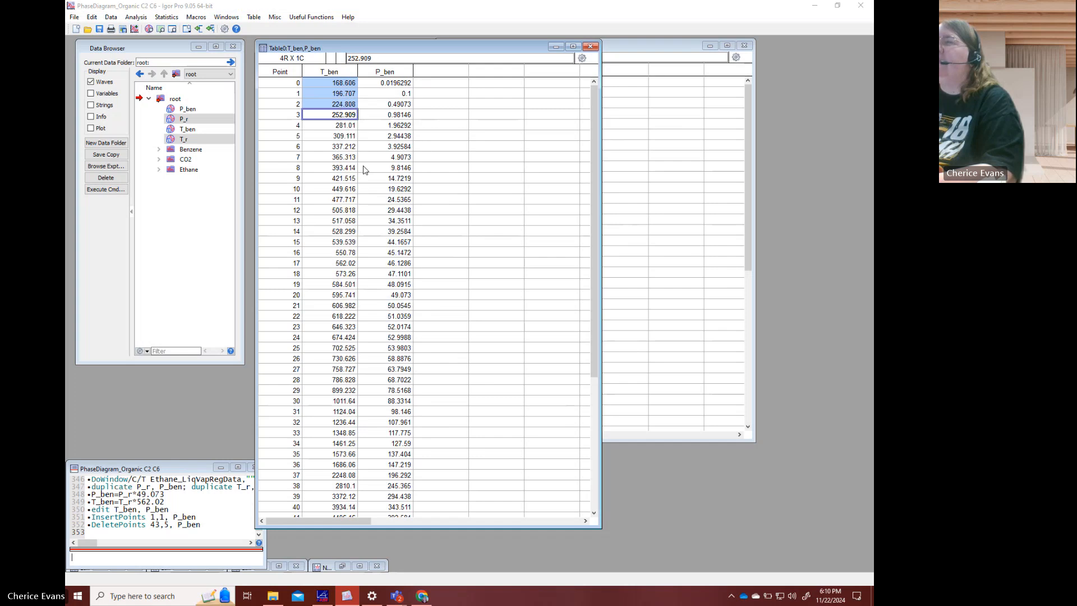
click(362, 390)
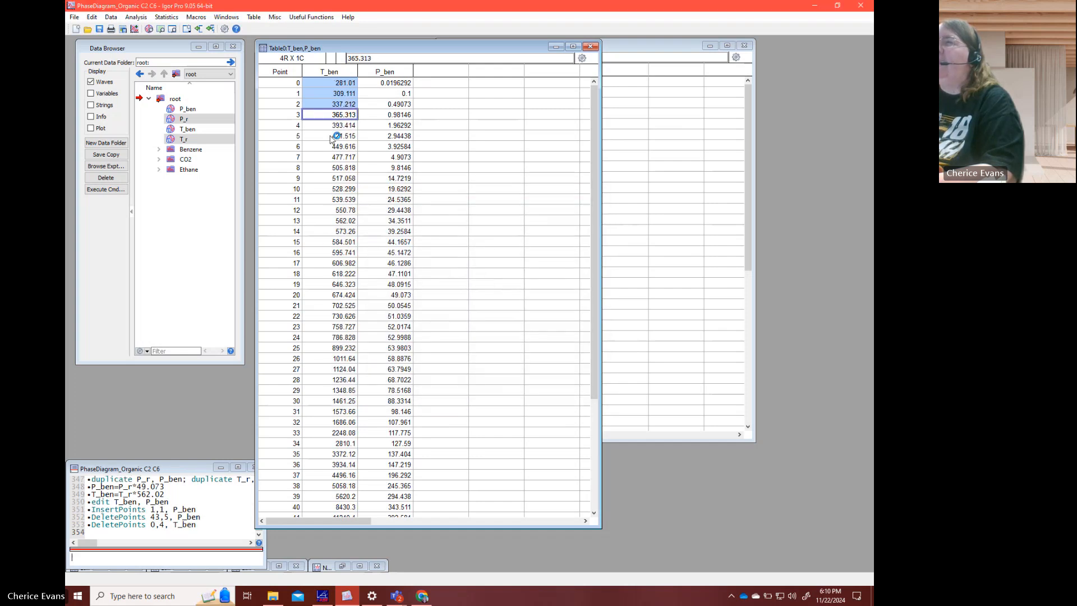
- Set the T_ben value at point 0 to 278.67
click(340, 86)
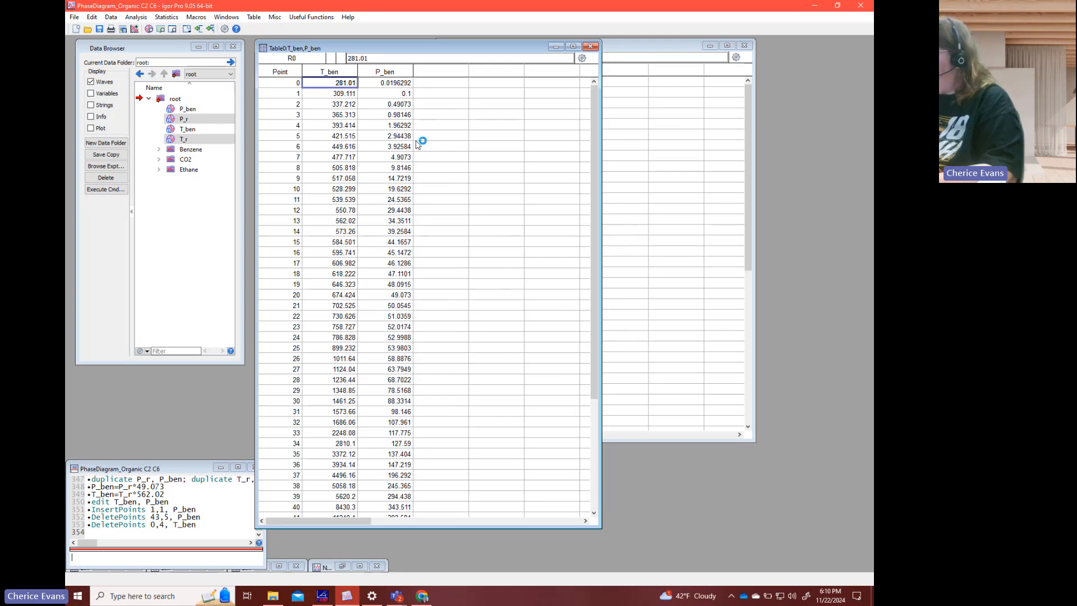
text(278.67)
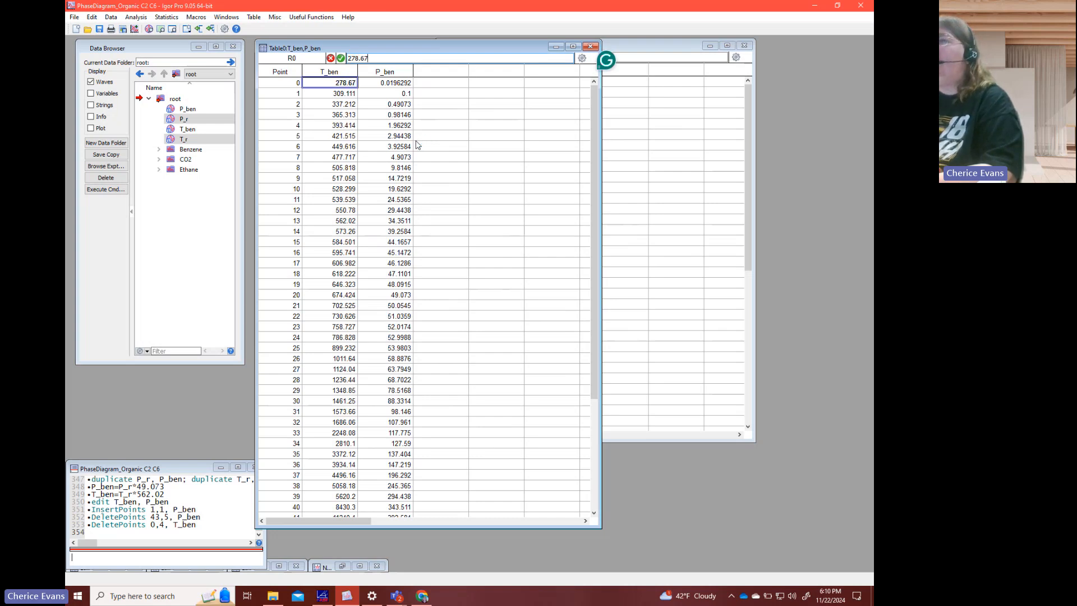
key(Return)
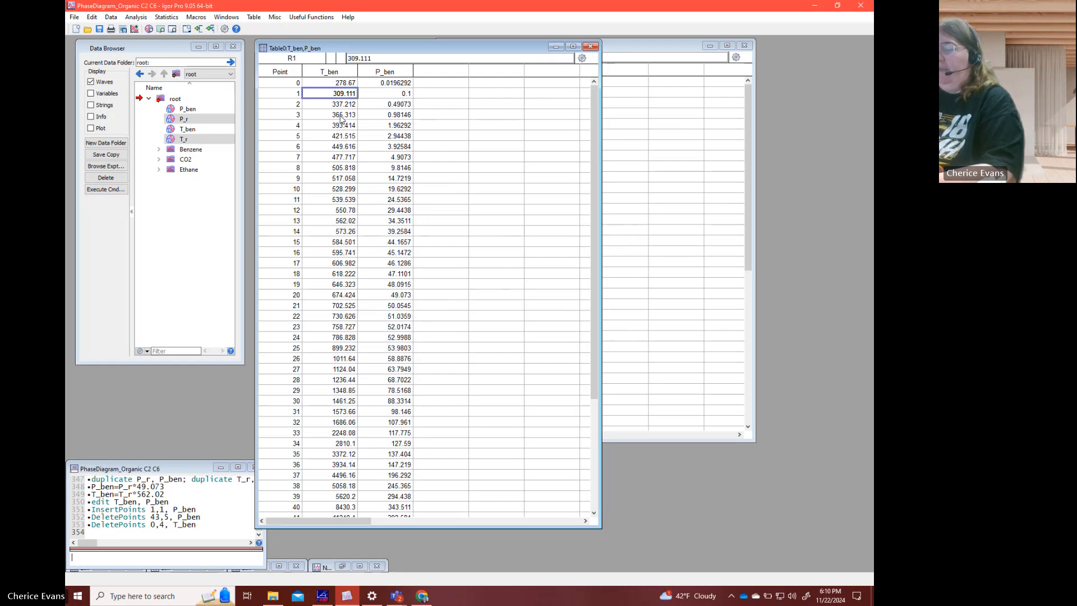
- Delete the 32 T_ben points from point 22 to the end of the wave
scroll(335, 109, down, 2)
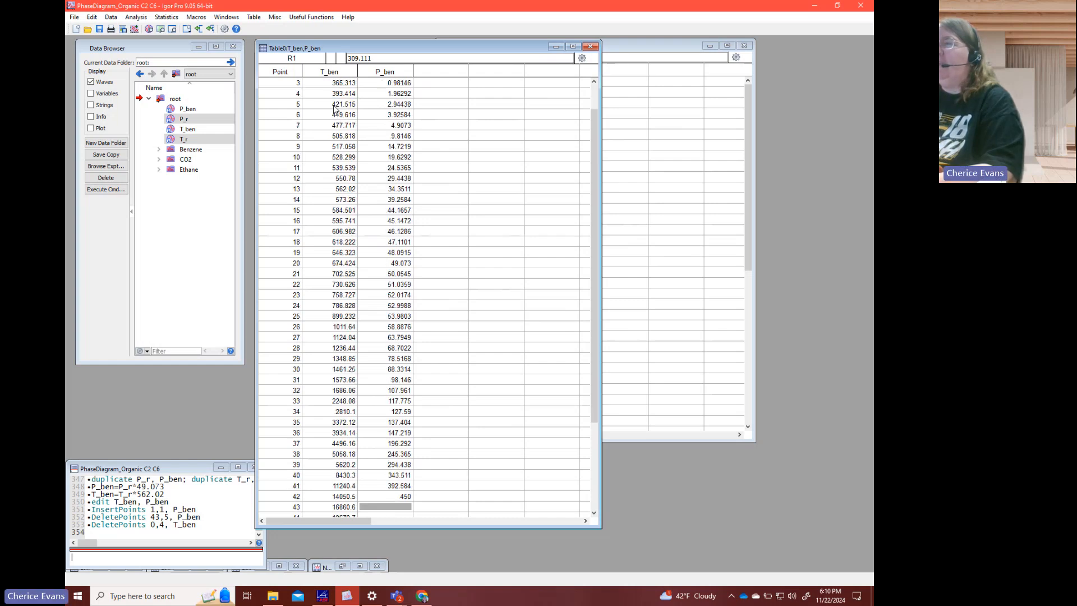
scroll(336, 109, down, 1)
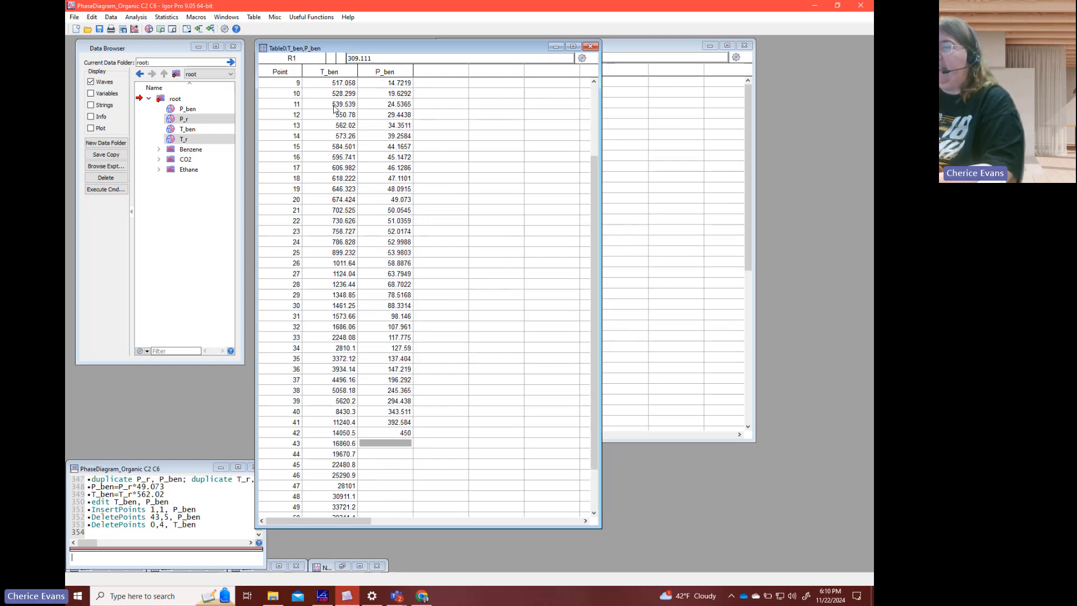
scroll(335, 108, down, 1)
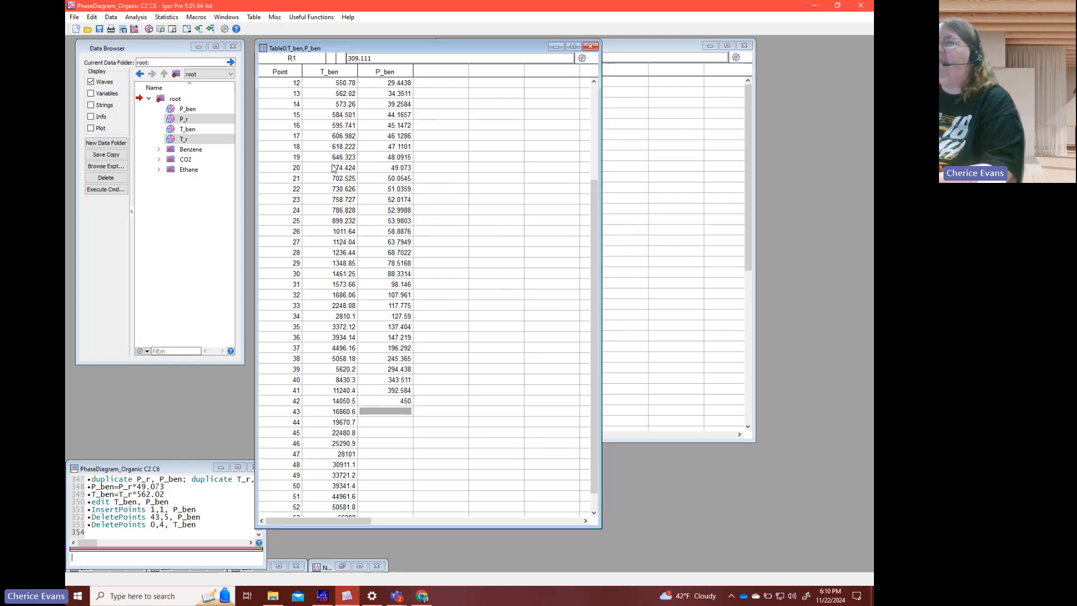
drag(335, 193, 325, 530)
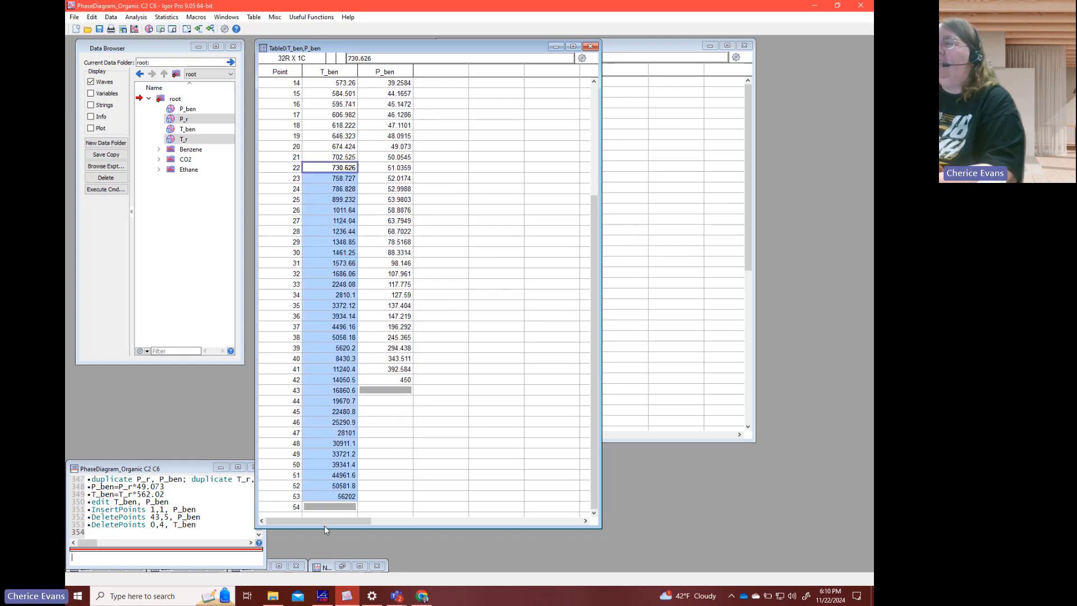
right_click(326, 486)
click(363, 353)
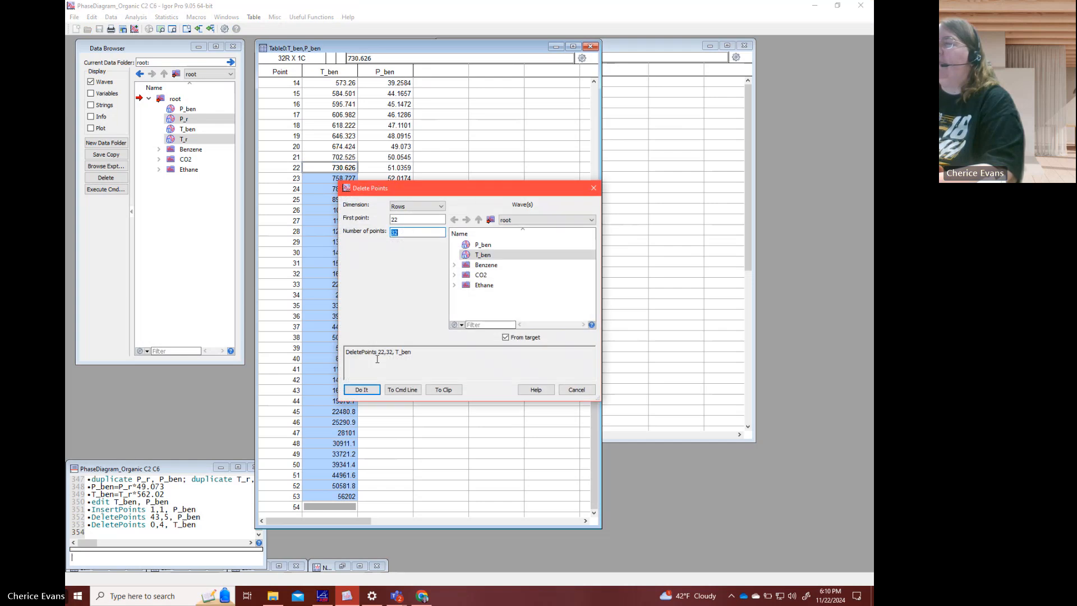
click(361, 389)
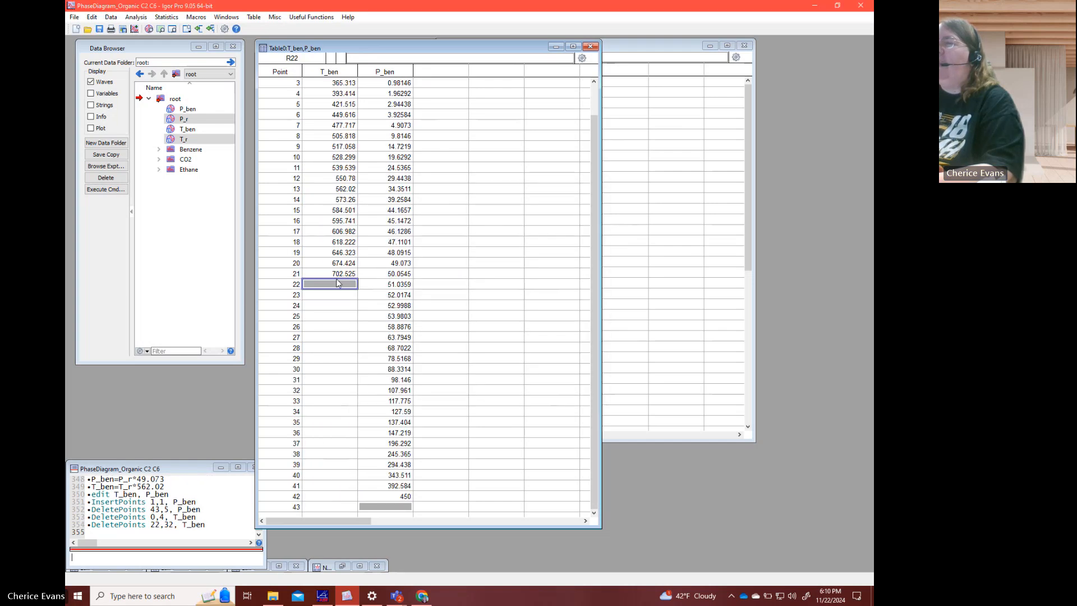
- Append 725 to T_ben as point 22 and review both columns of the table
text(725)
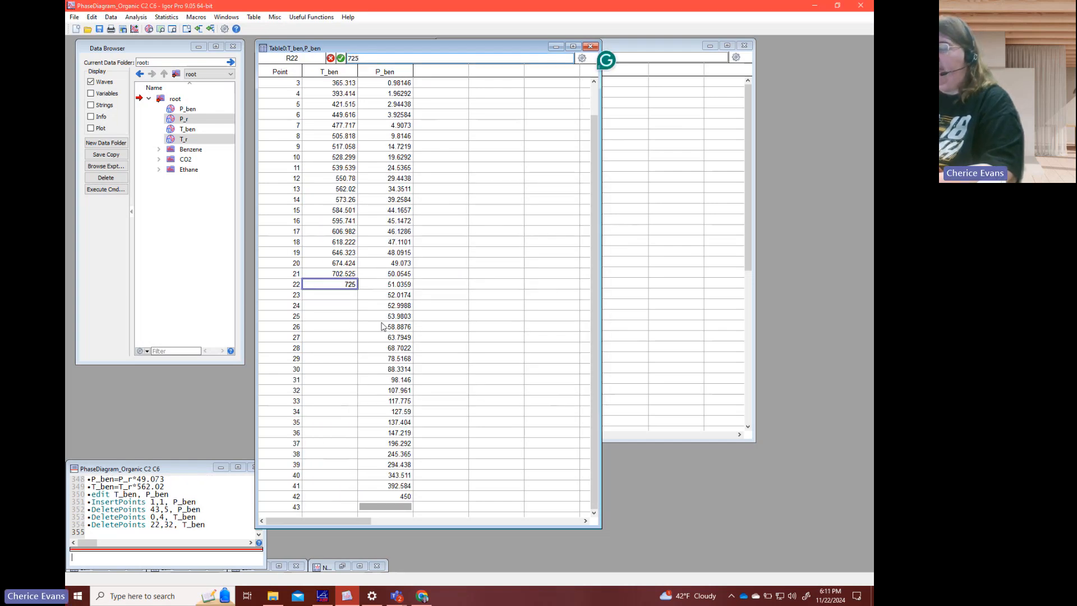
key(Return)
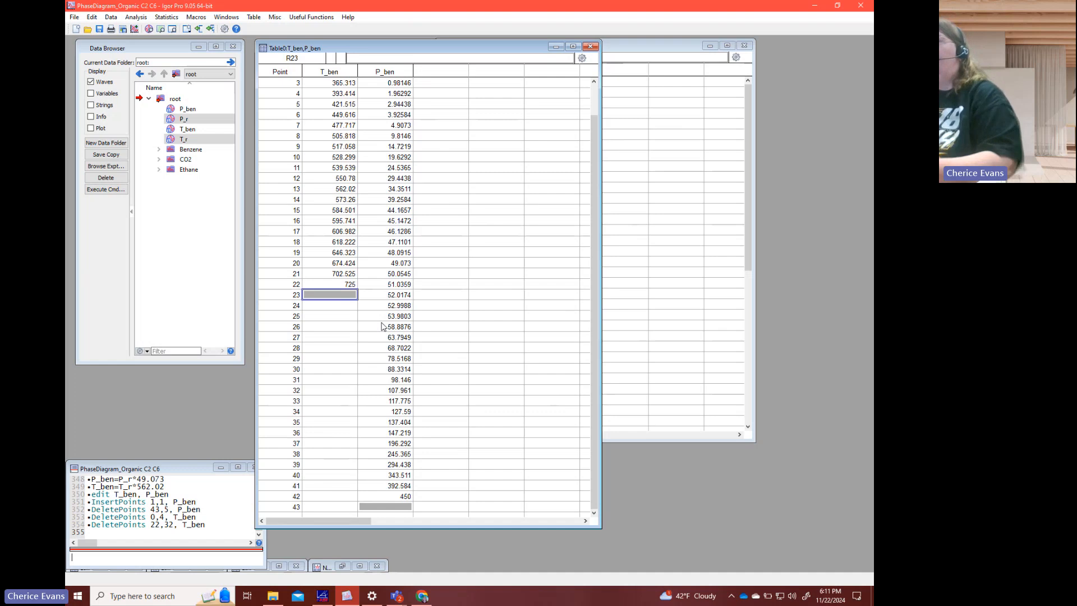
scroll(382, 327, up, 1)
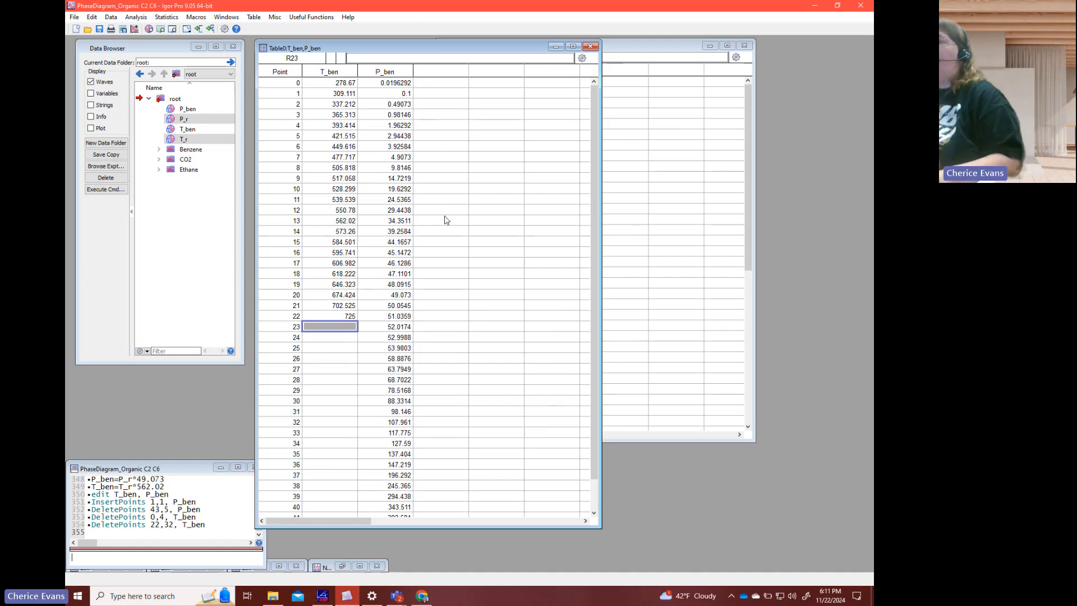
scroll(441, 224, down, 1)
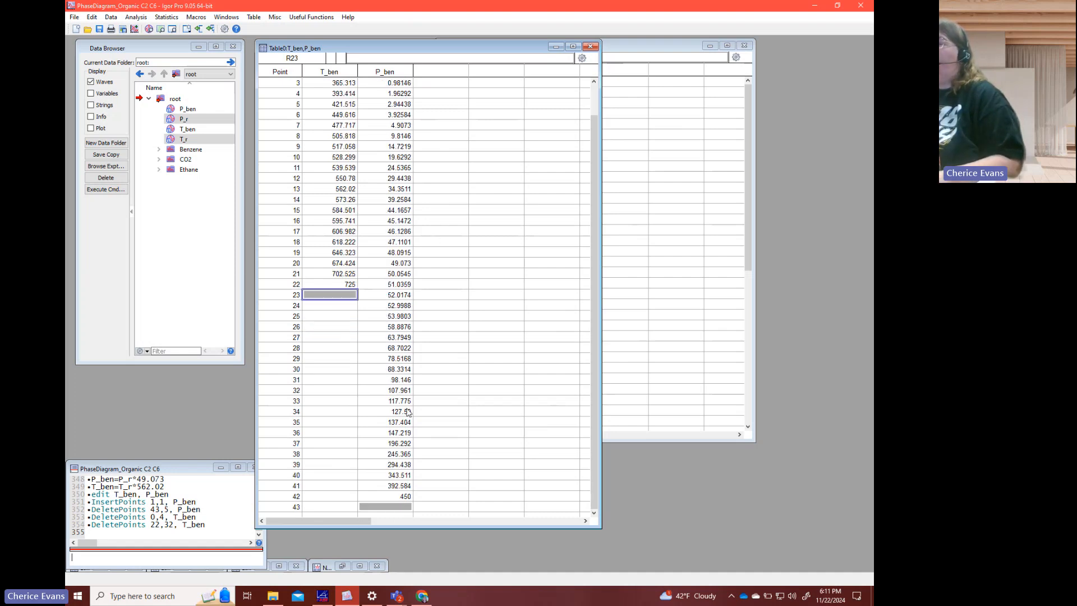
scroll(386, 247, up, 1)
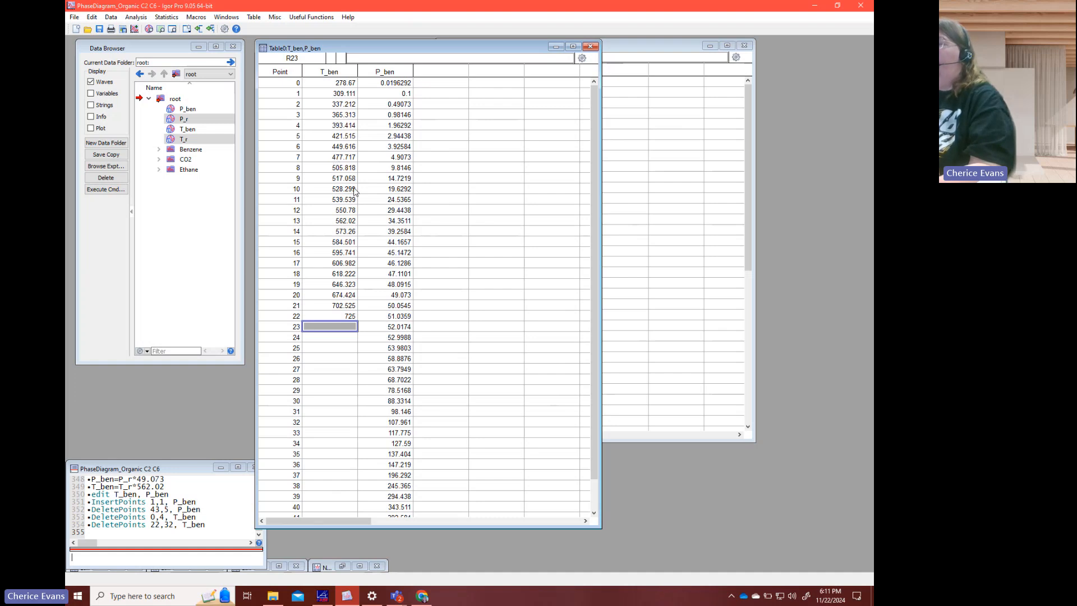
- Bring up the Benzene_PhaseDiagram graph of P_vap vs DL_sat and compare its curve with the first T_ben temperatures in the table
click(338, 84)
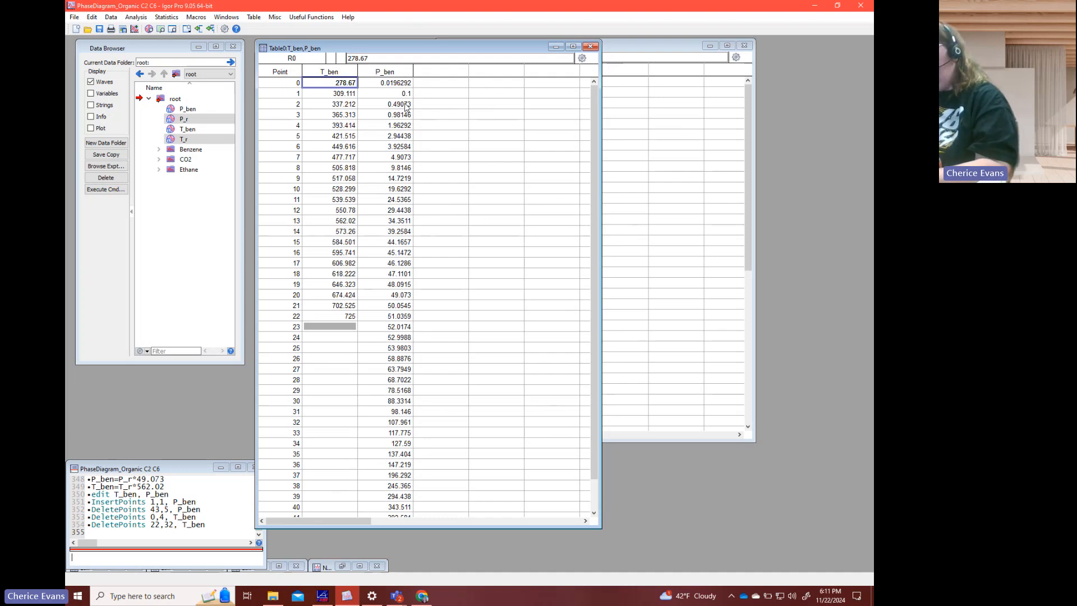
click(226, 17)
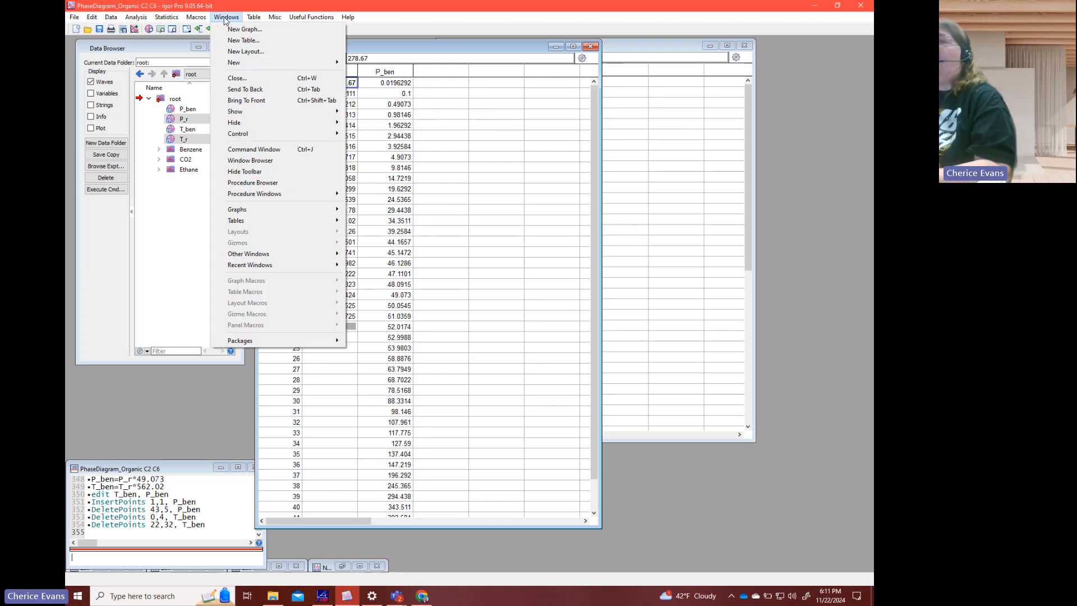
mouse_move(261, 210)
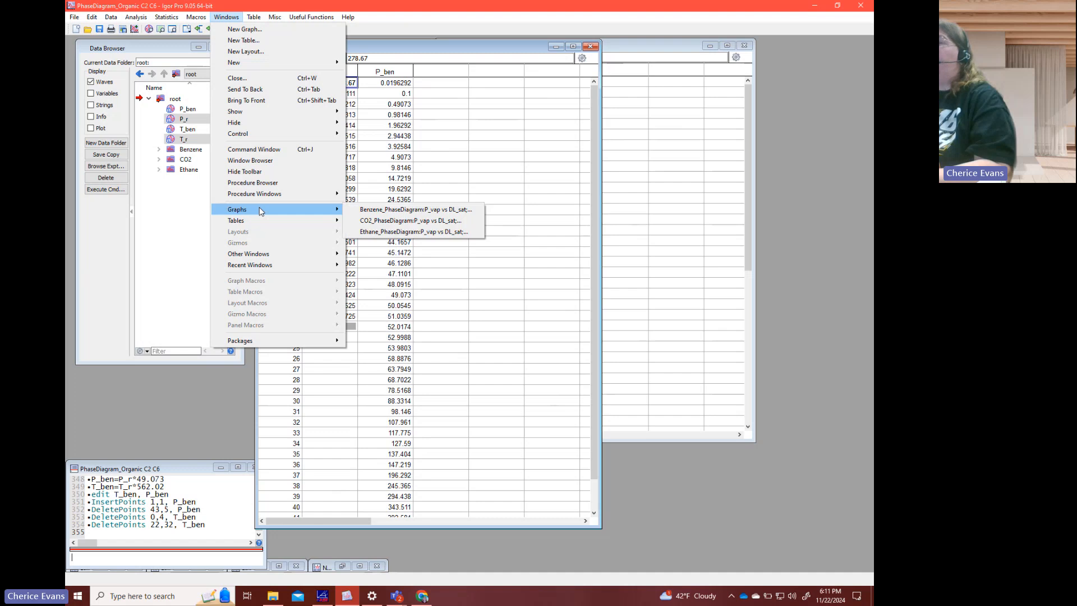
click(384, 212)
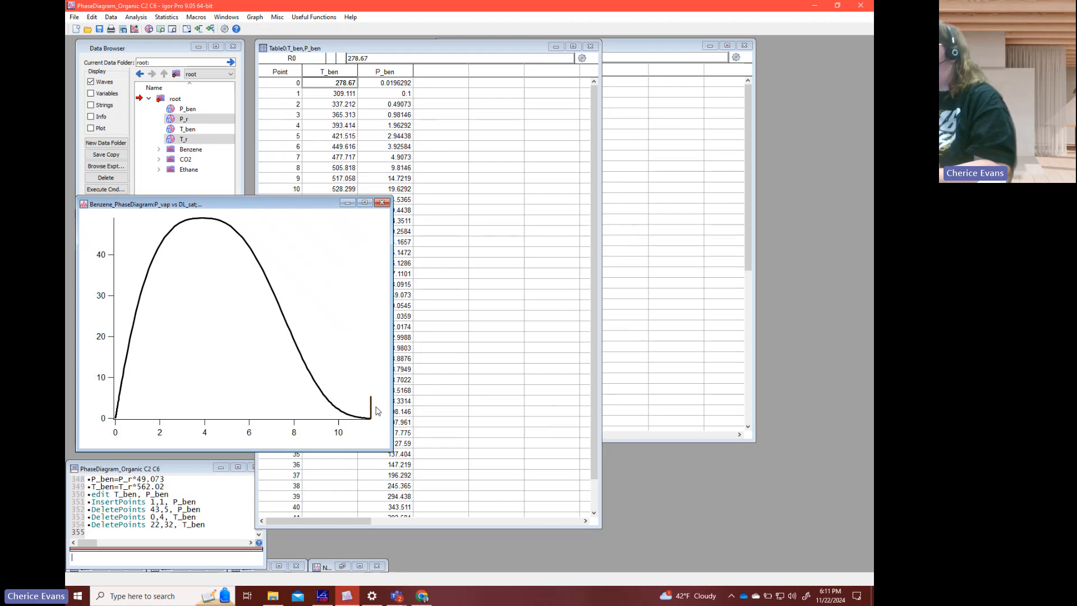
click(411, 168)
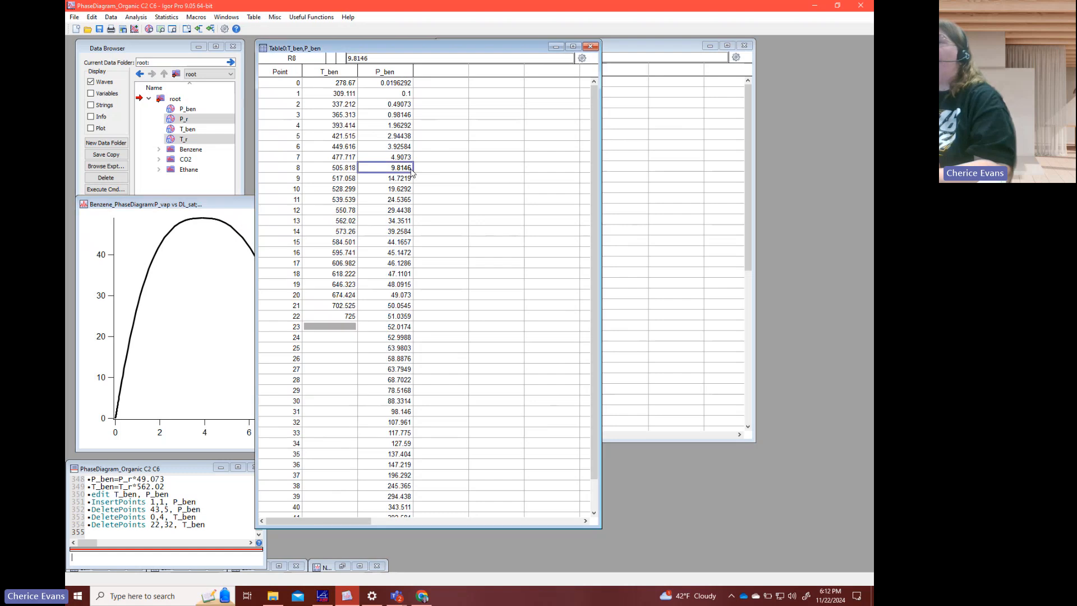
click(325, 85)
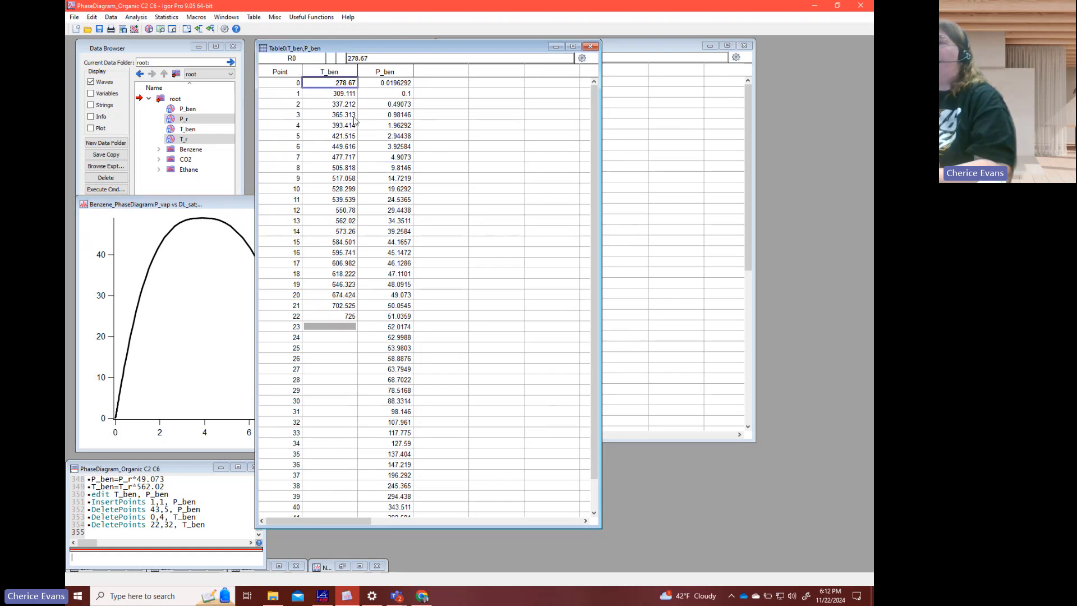
click(250, 308)
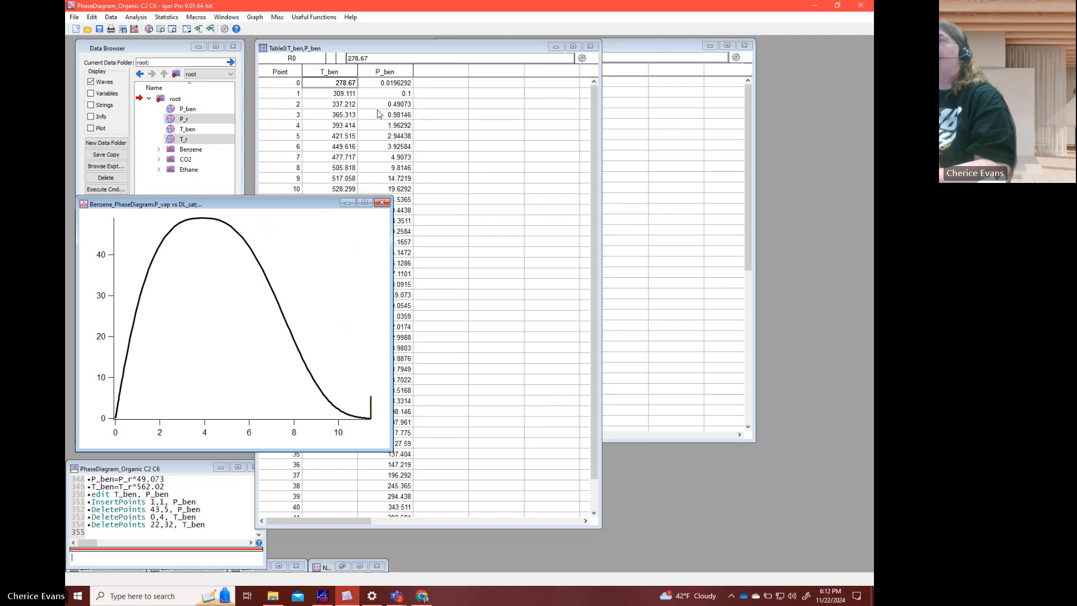
click(355, 123)
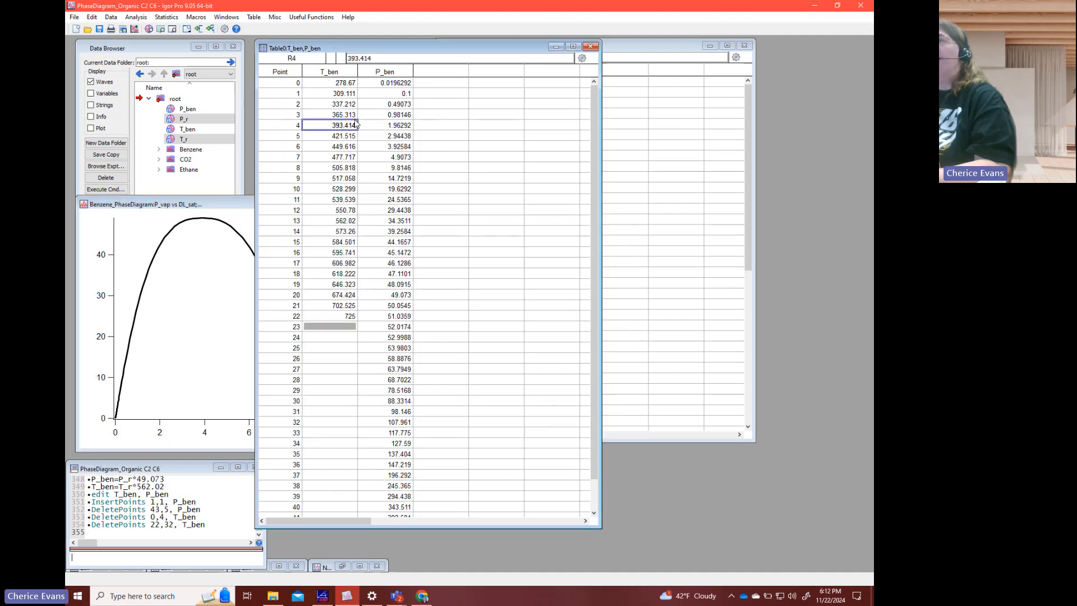
click(343, 93)
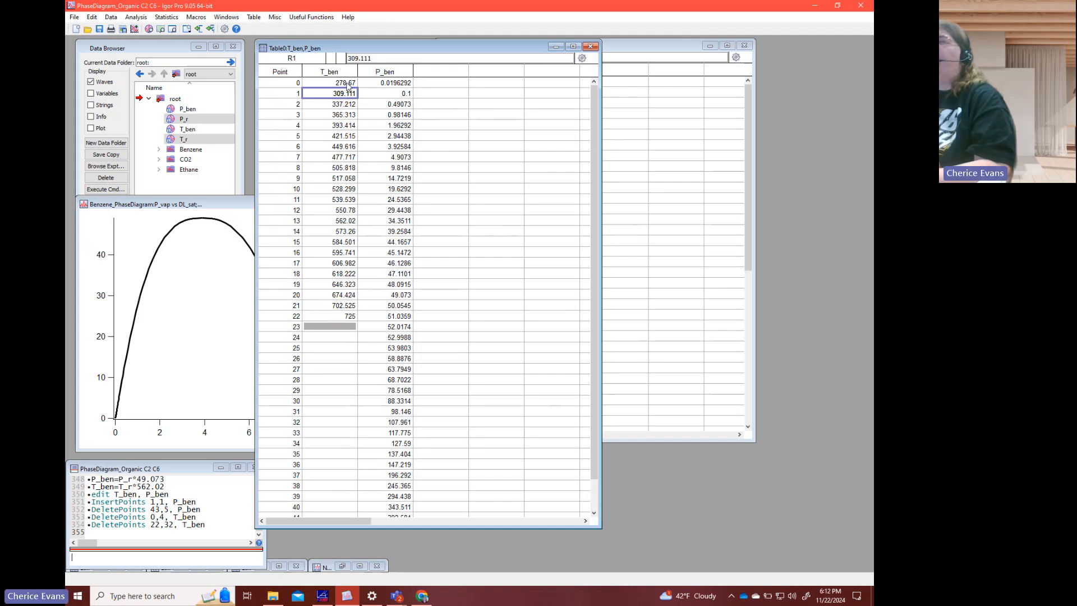
- Set the T_ben values at points 0 through 5 to 284, 309, 337, 365, 393 and 422
click(348, 83)
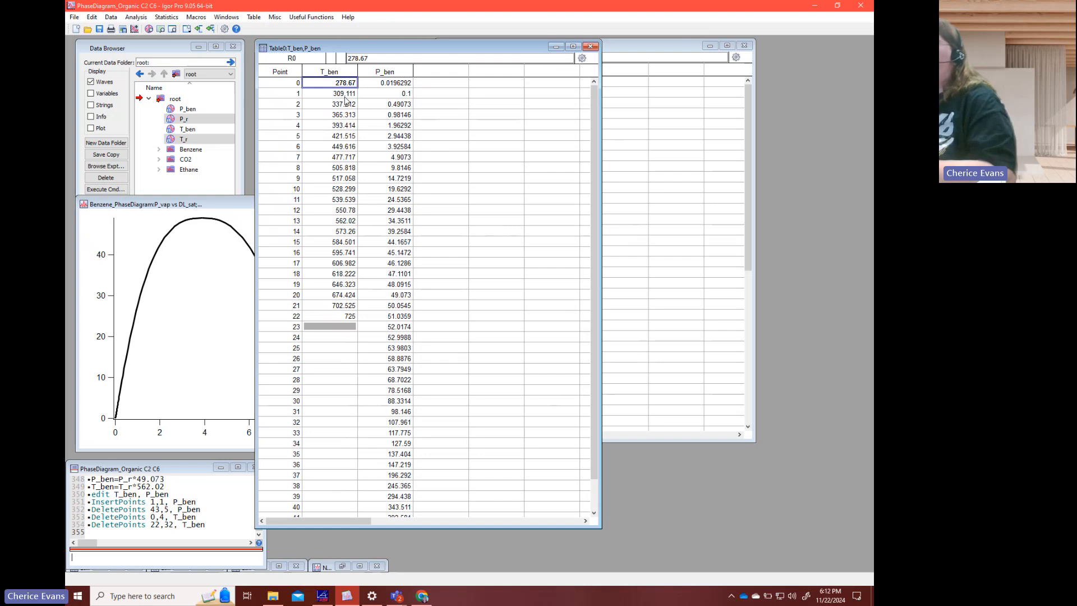
text(284)
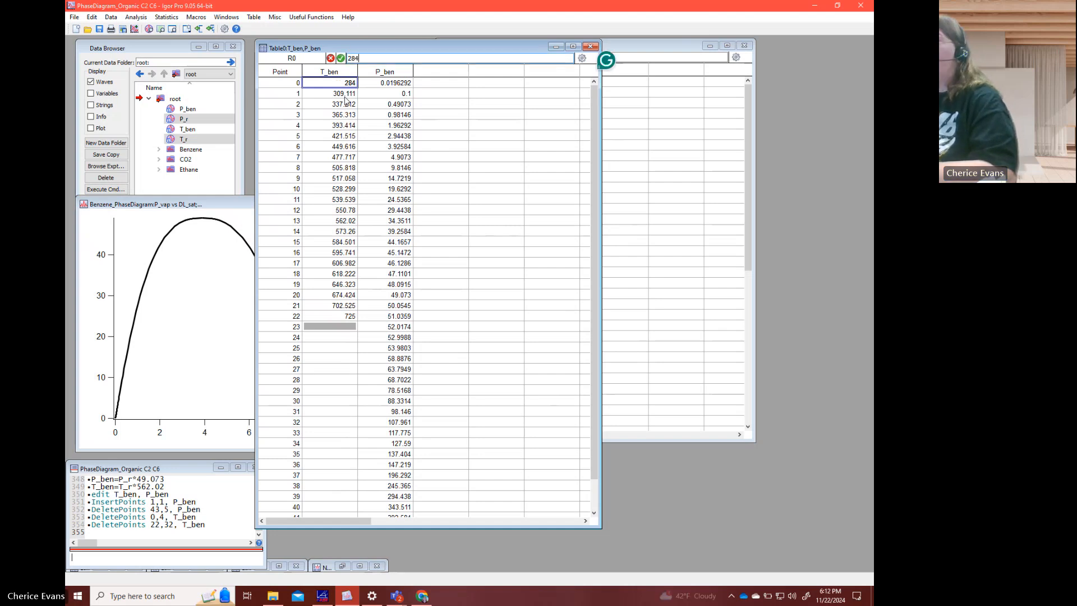
key(Return)
text(309)
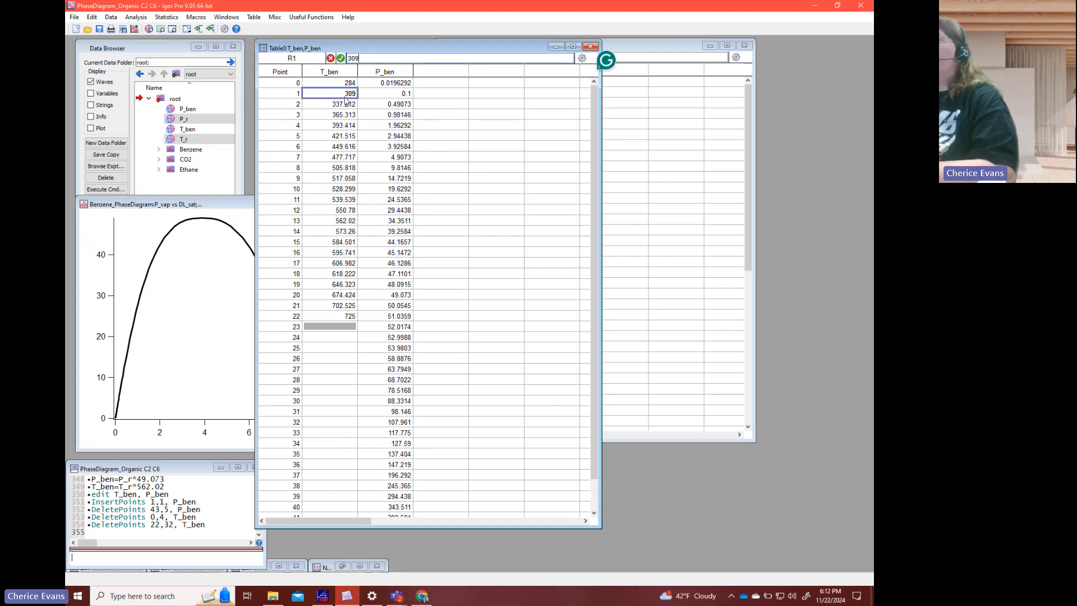
key(Return)
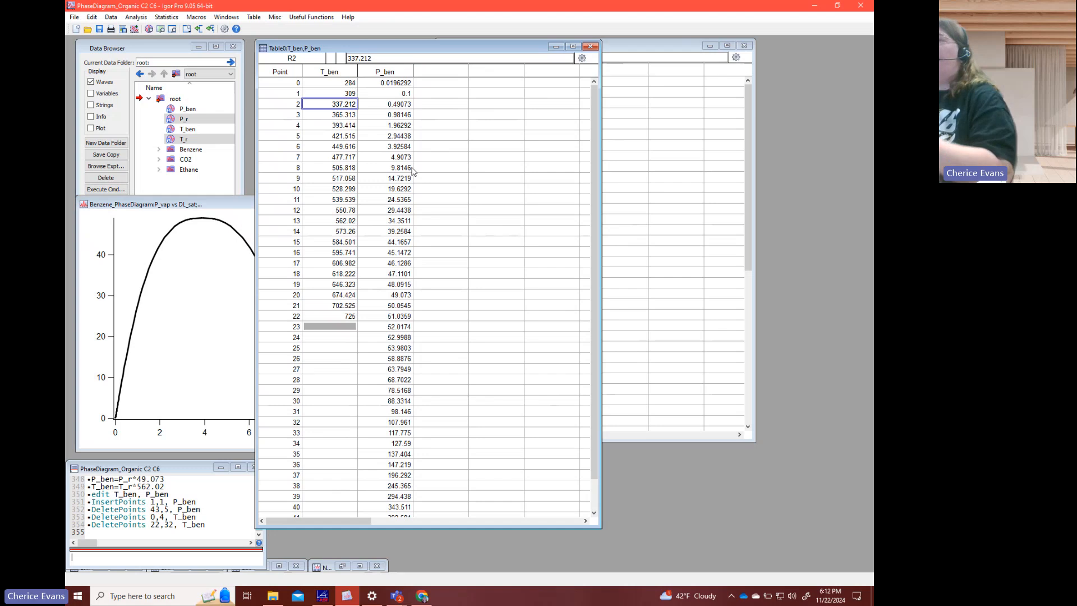
text(337)
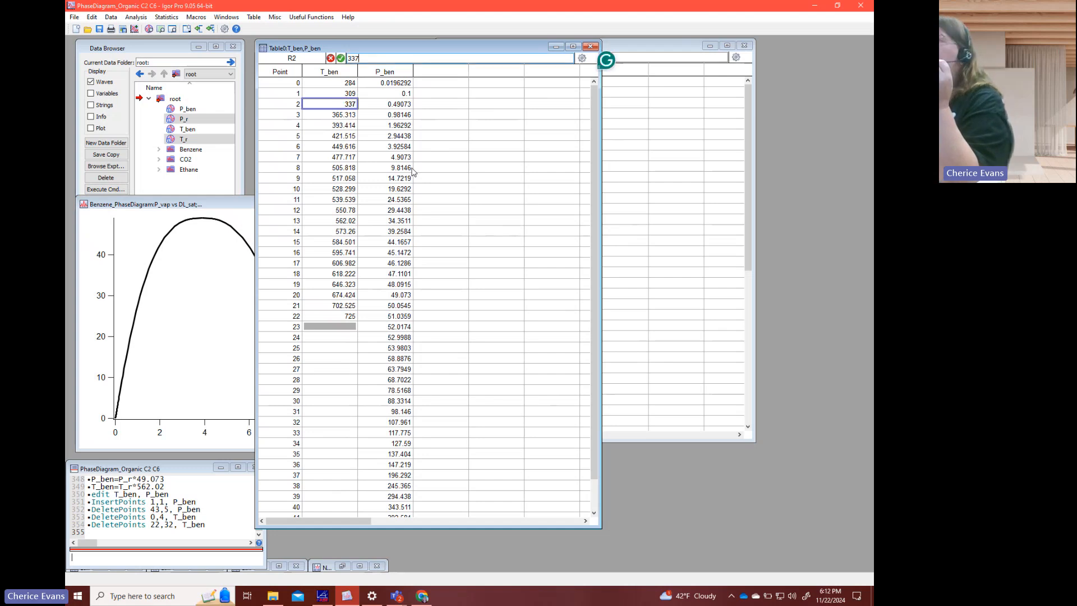
key(Return)
text(365)
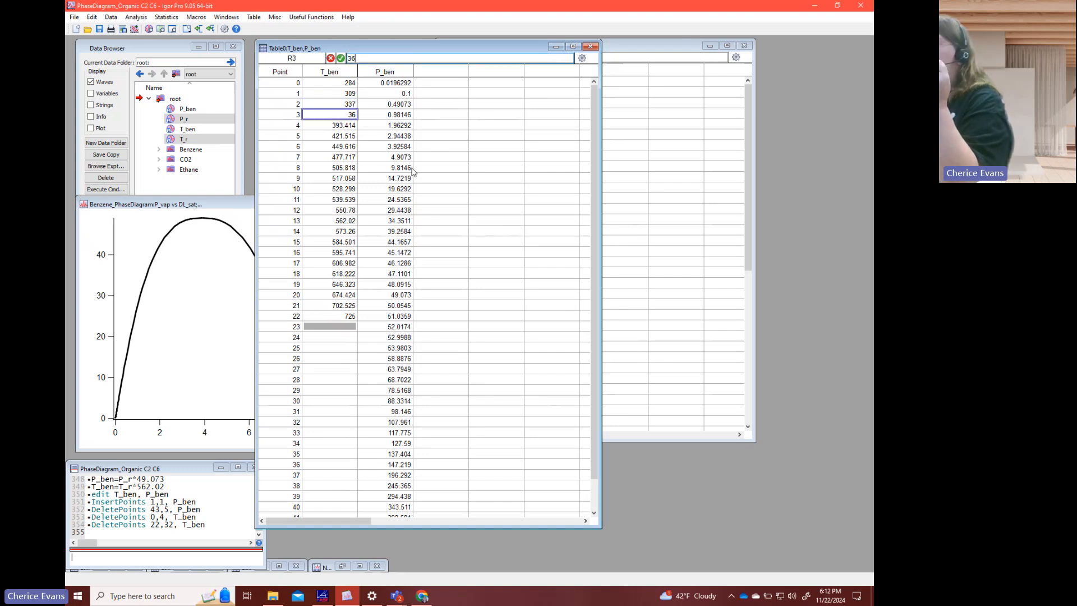
key(Return)
text(393)
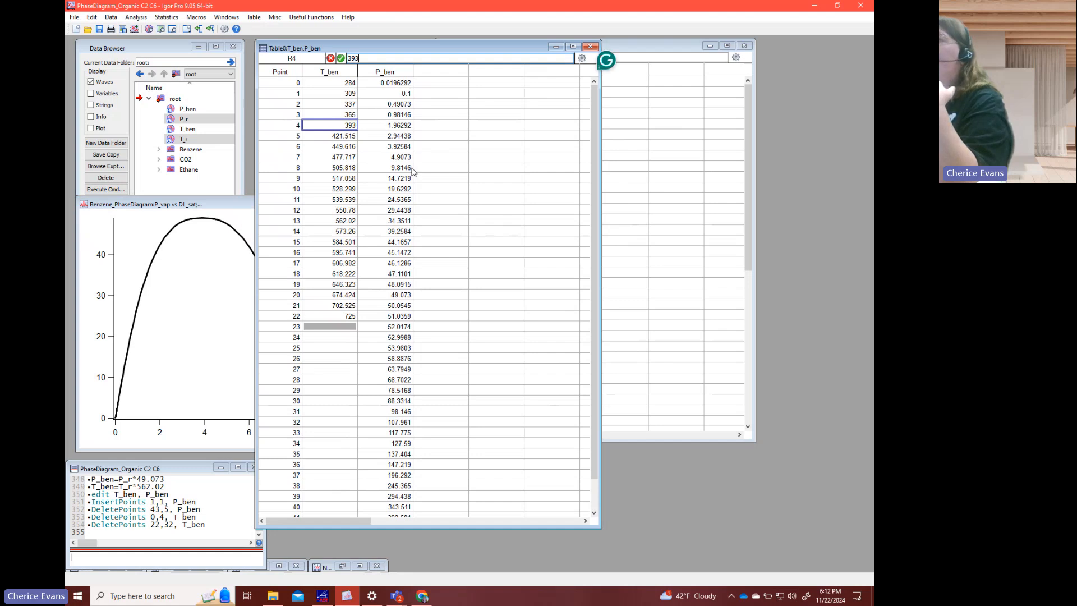
key(Return)
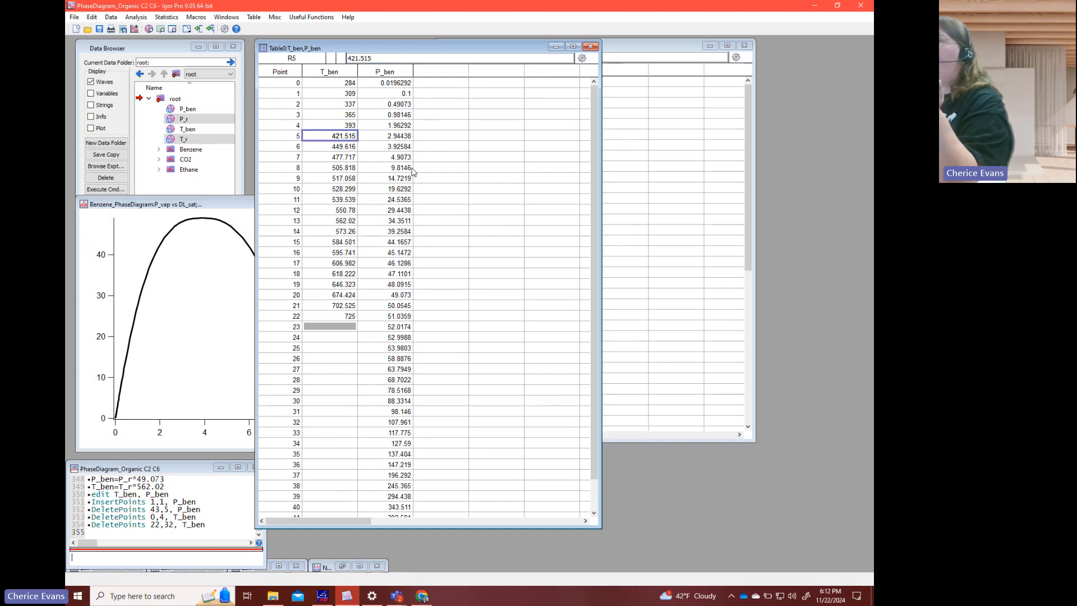
text(422)
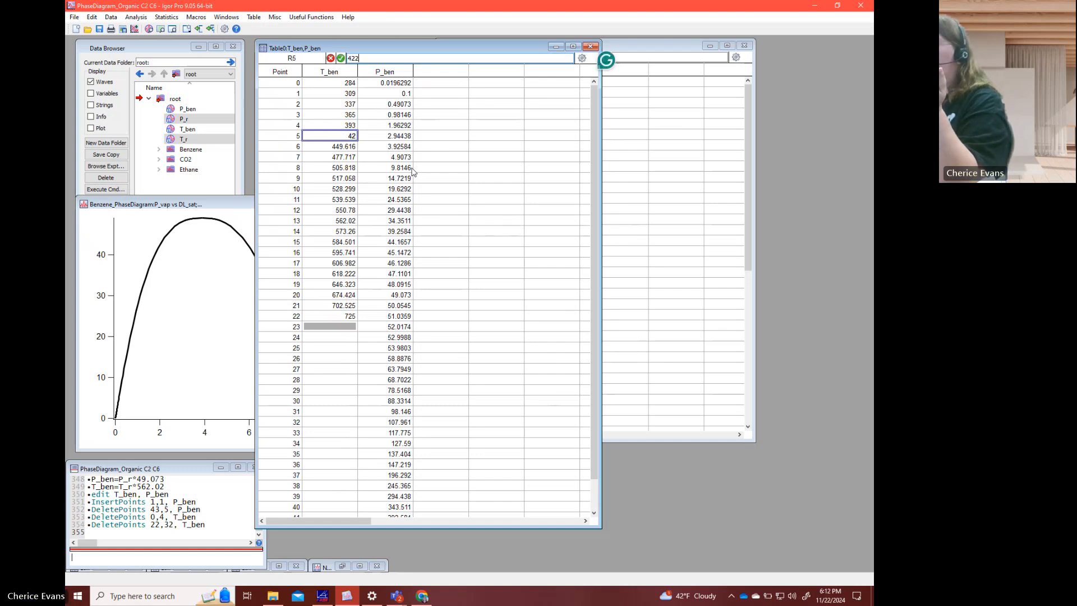
key(Return)
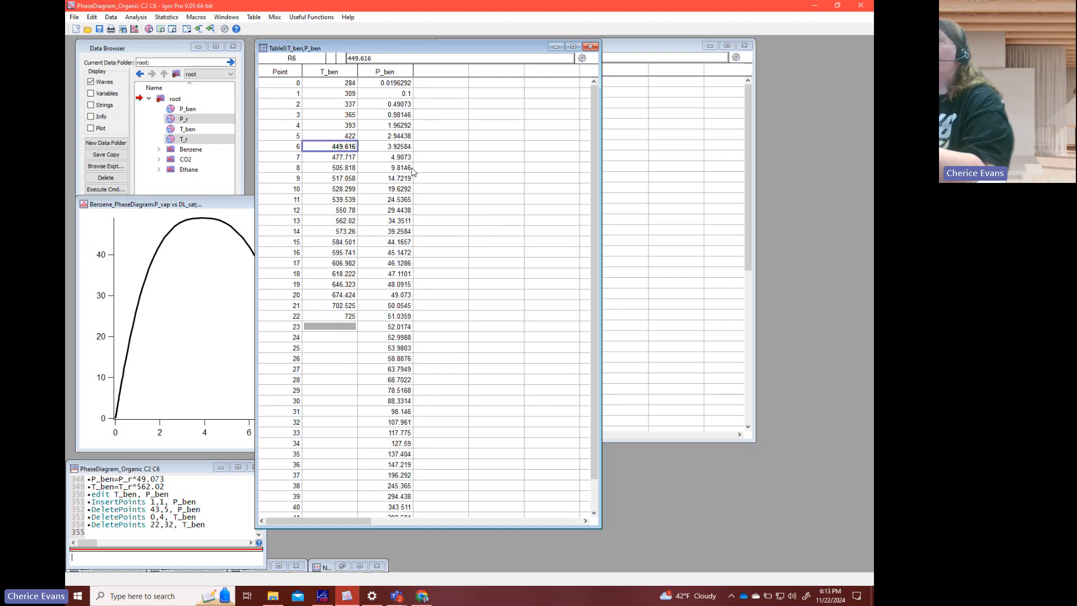
- Round the T_ben values at points 6 through 9 to 450, 478, 506 and 517
text(450)
key(Return)
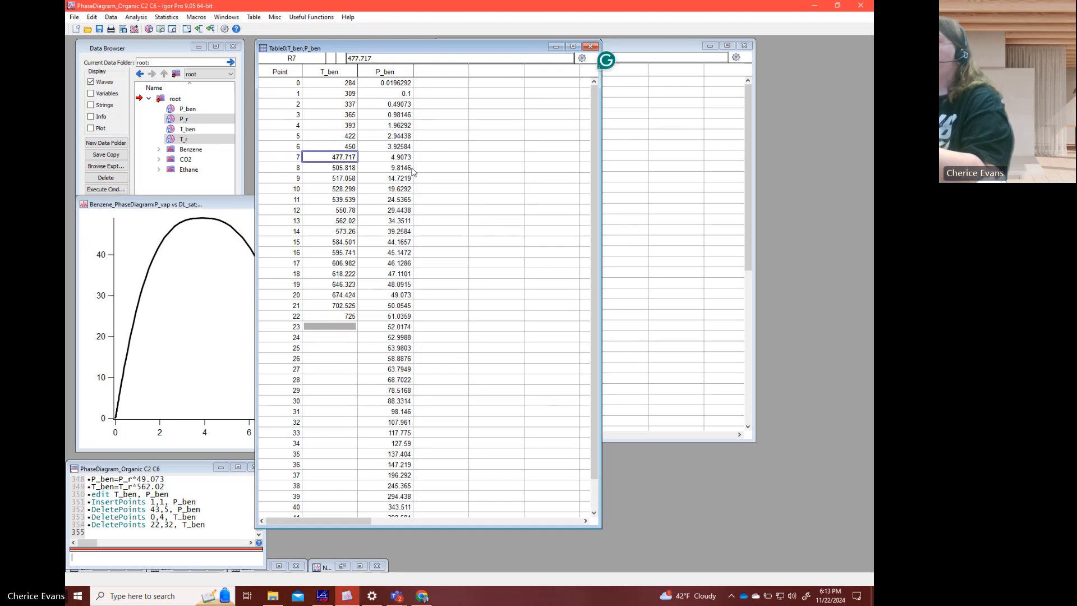
text(478)
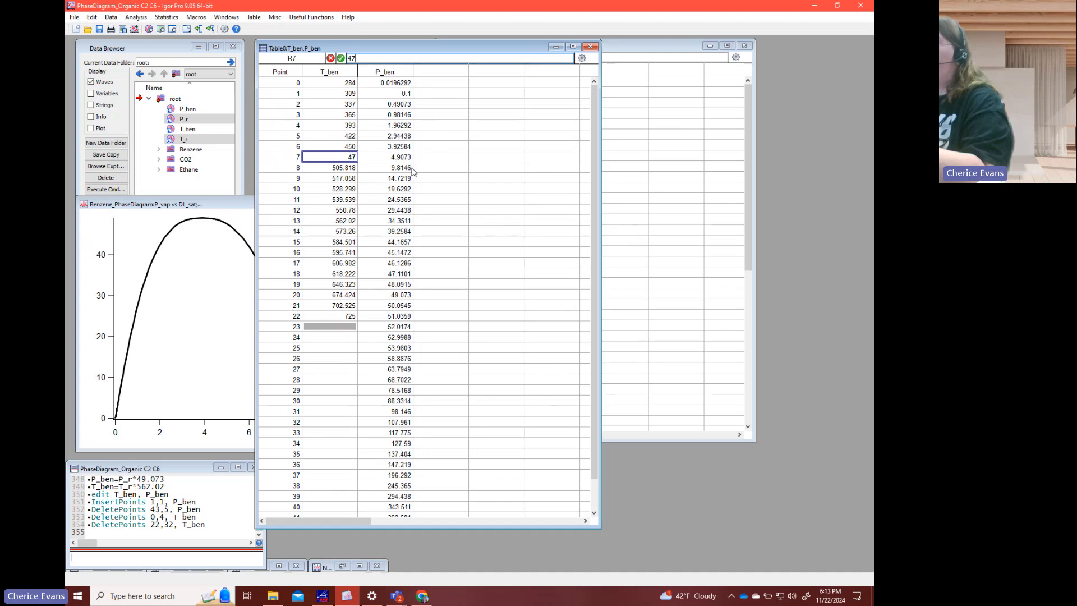
key(Return)
text(506)
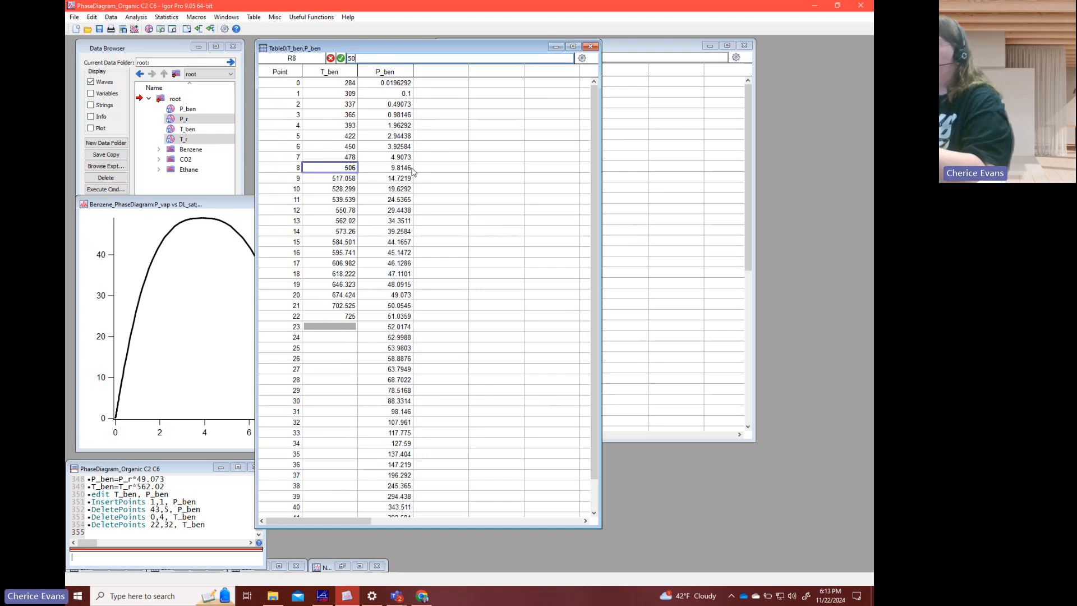
key(Return)
text(517)
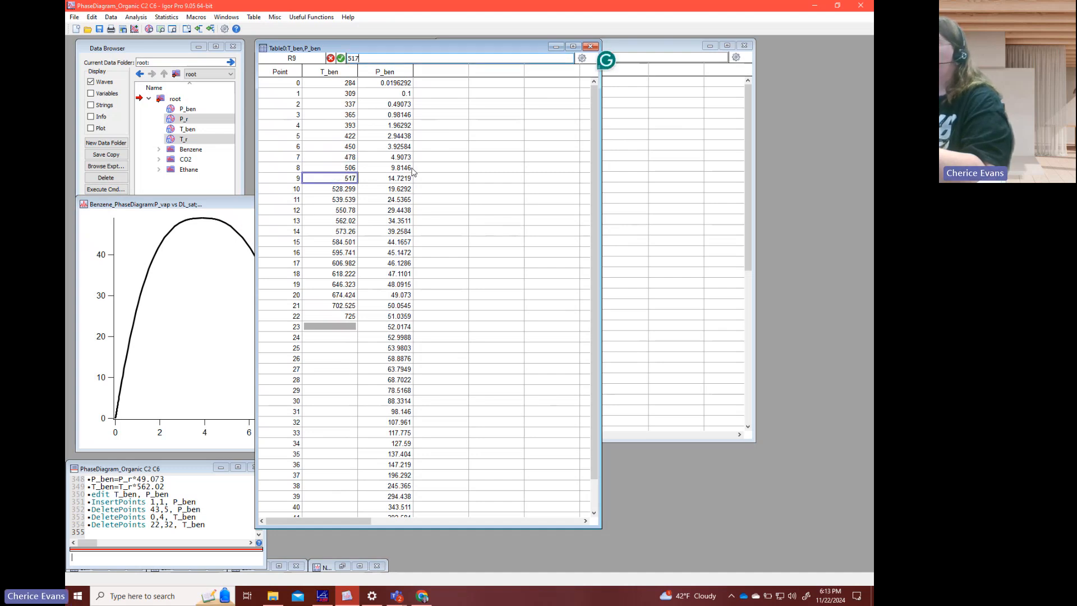
key(Return)
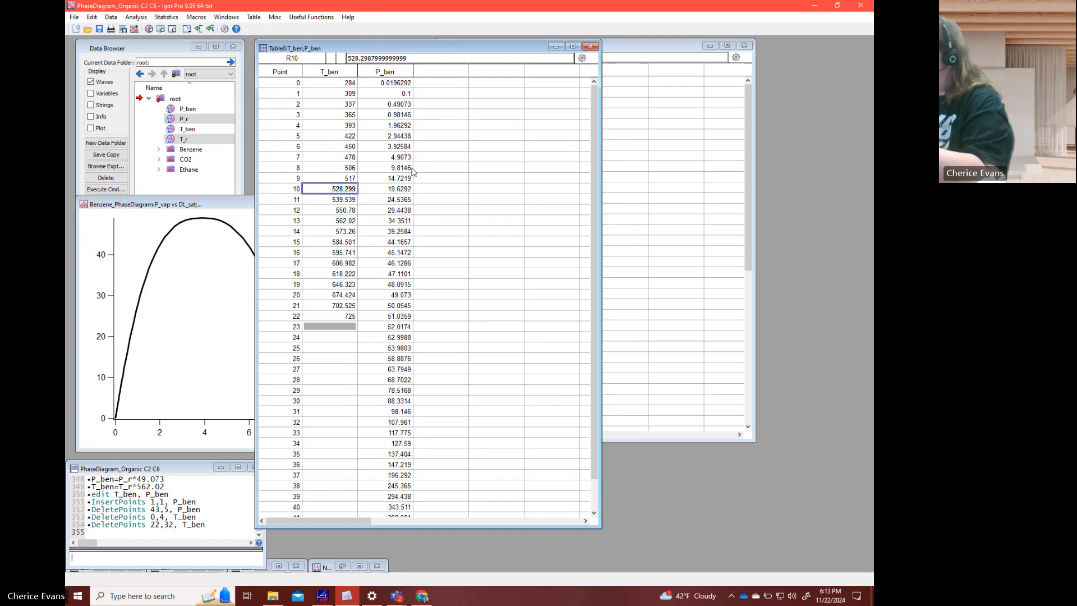
- Round the T_ben values at points 10 through 12 to 528, 540 and 551
text(528)
key(Return)
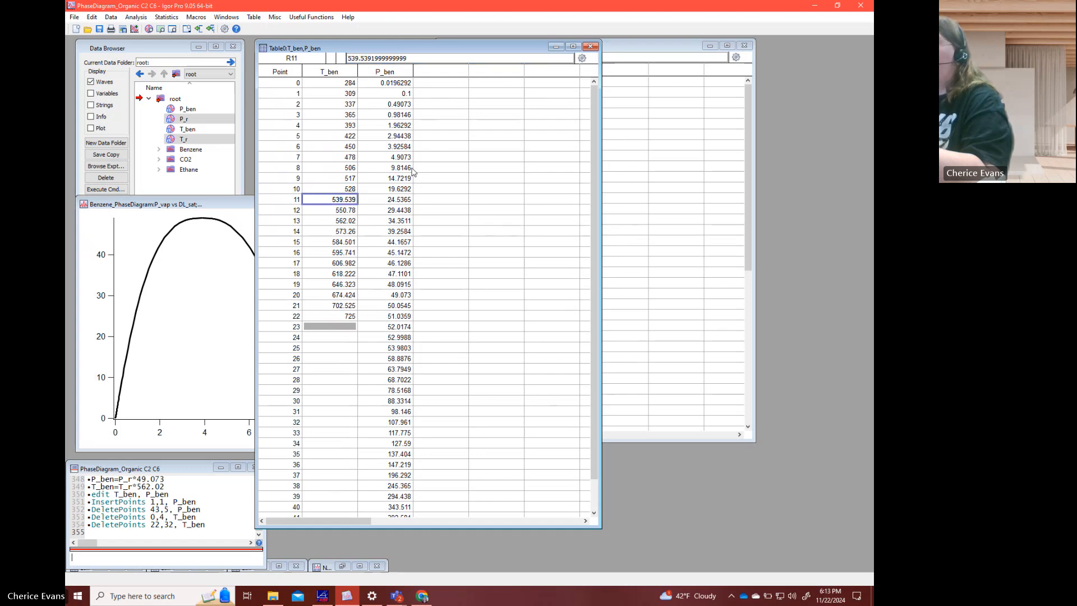
text(540)
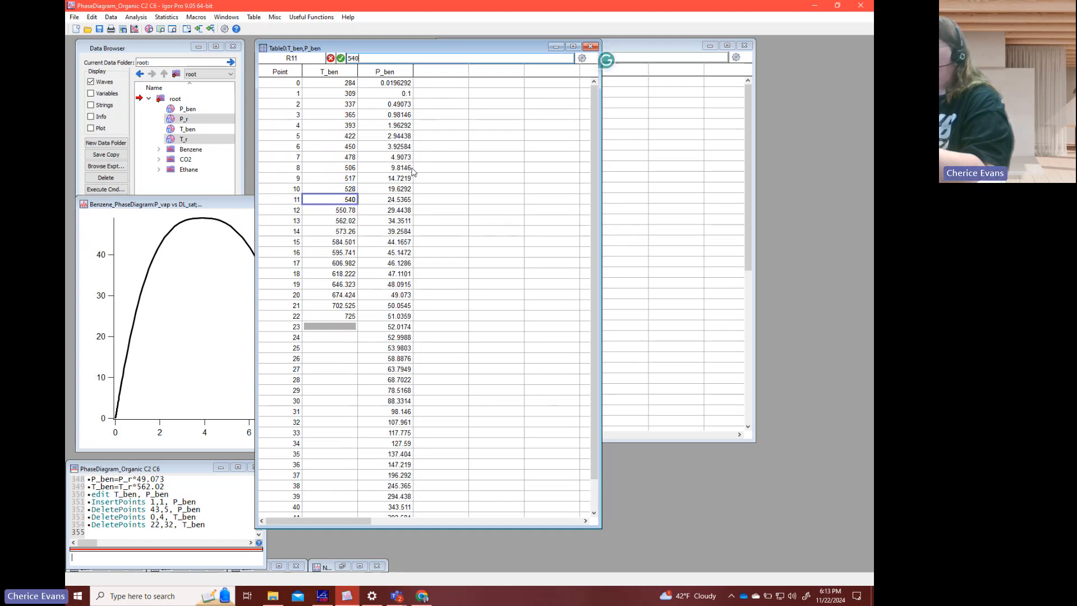
key(Return)
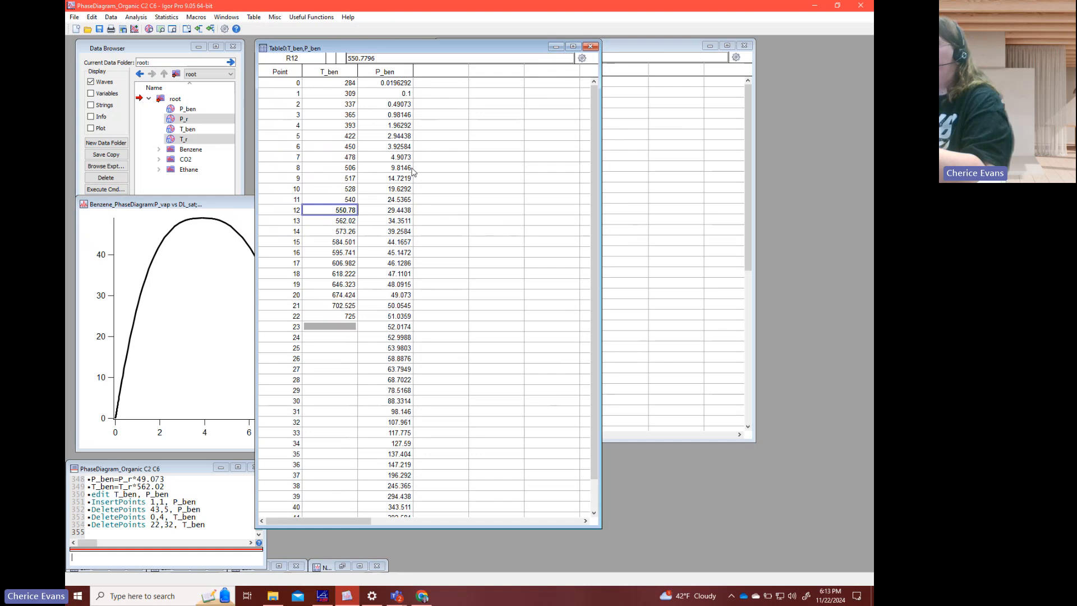
text(551)
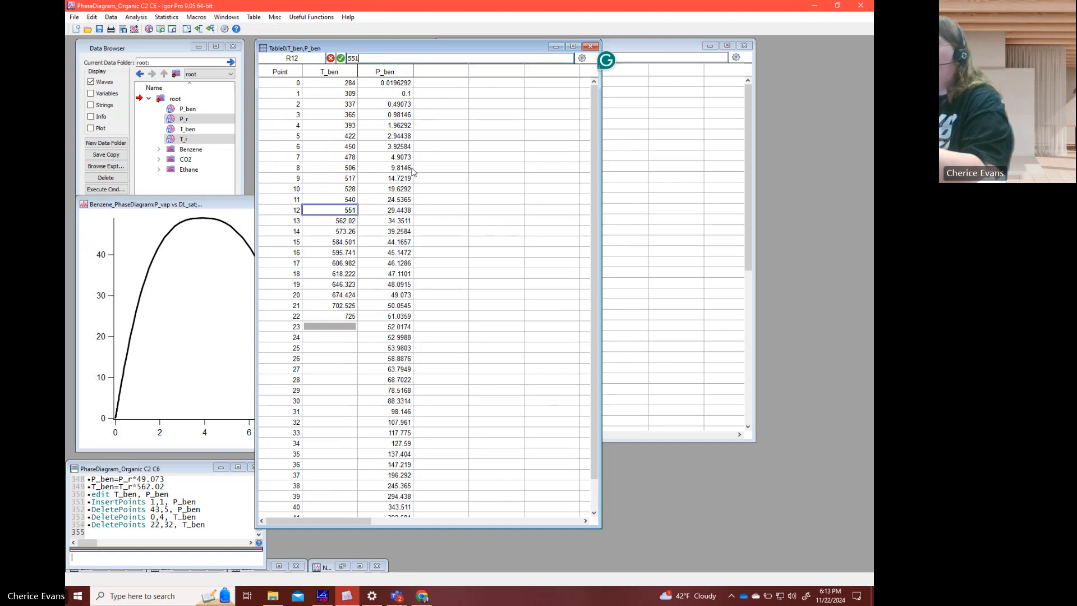
key(Return)
- Skip point 13 and round the T_ben values at points 14 through 17 to 573, 584, 596 and 607
key(Return)
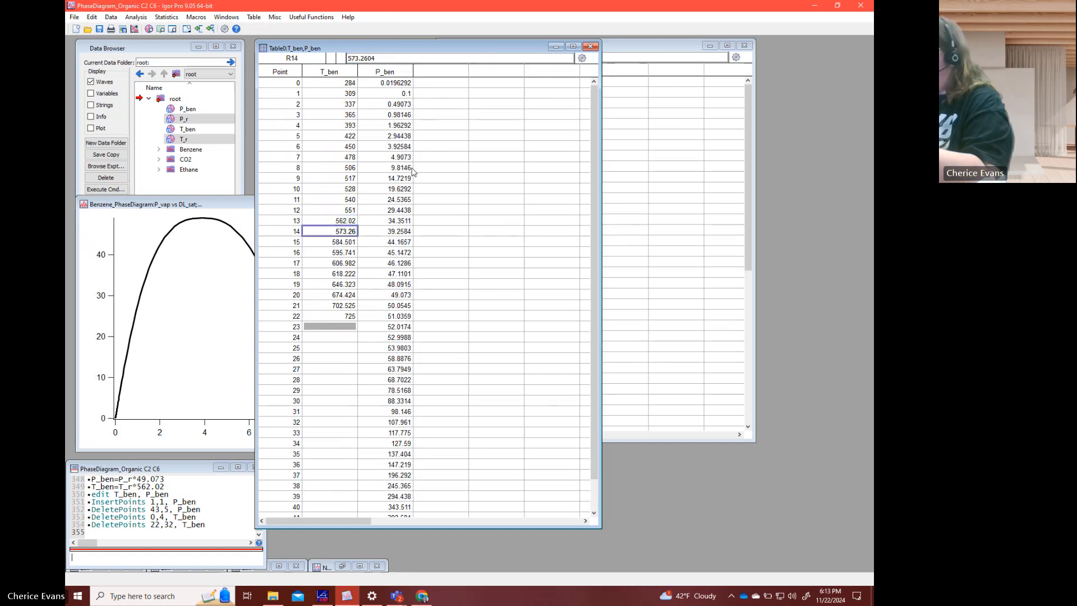
text(573)
key(Return)
key(Return)
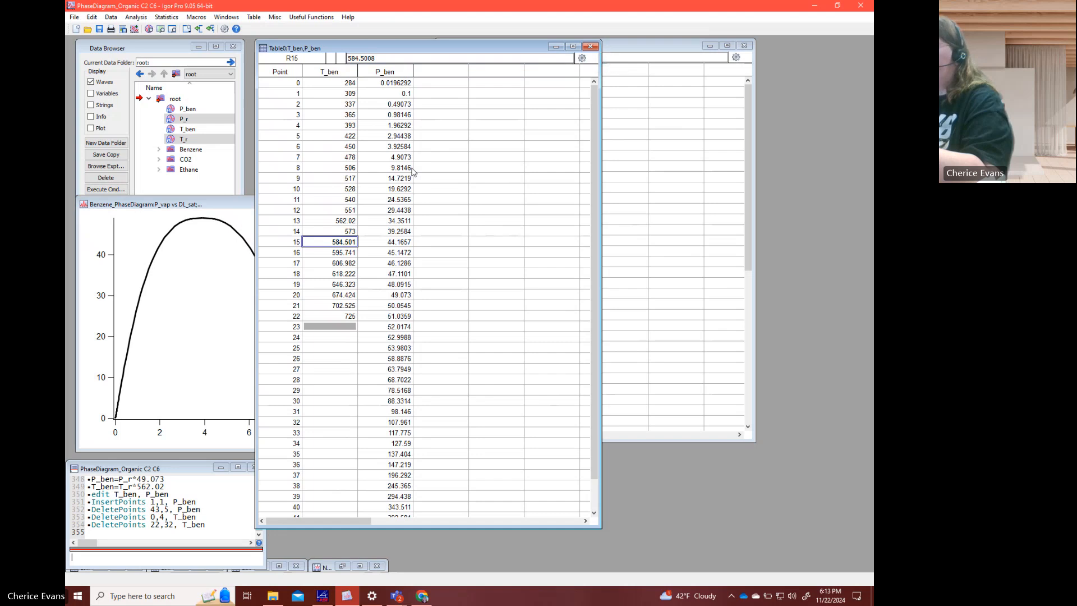
text(584)
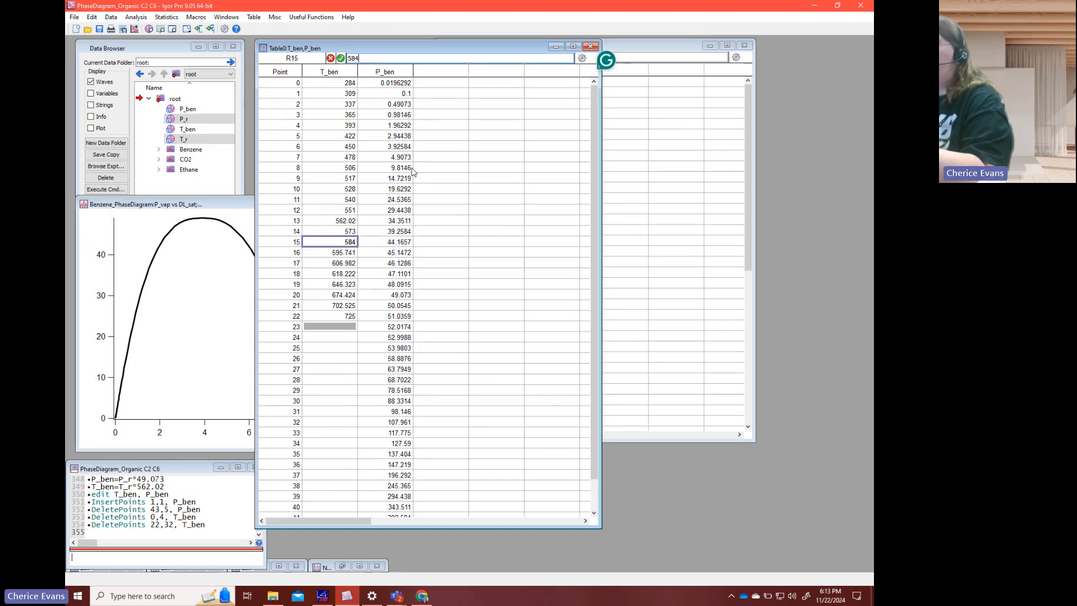
key(Return)
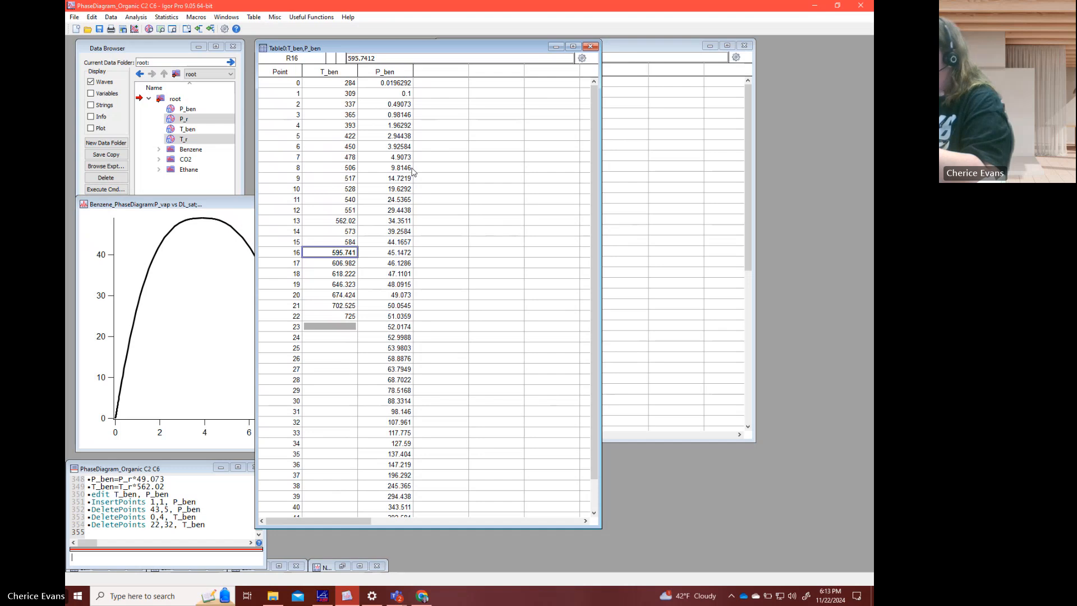
text(596)
key(Return)
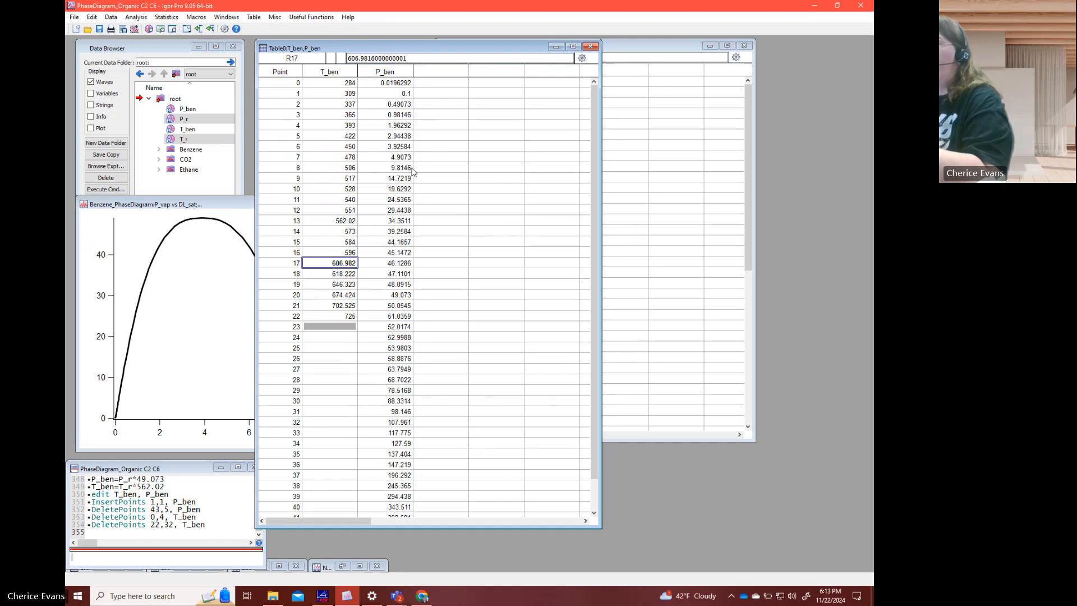
text(607)
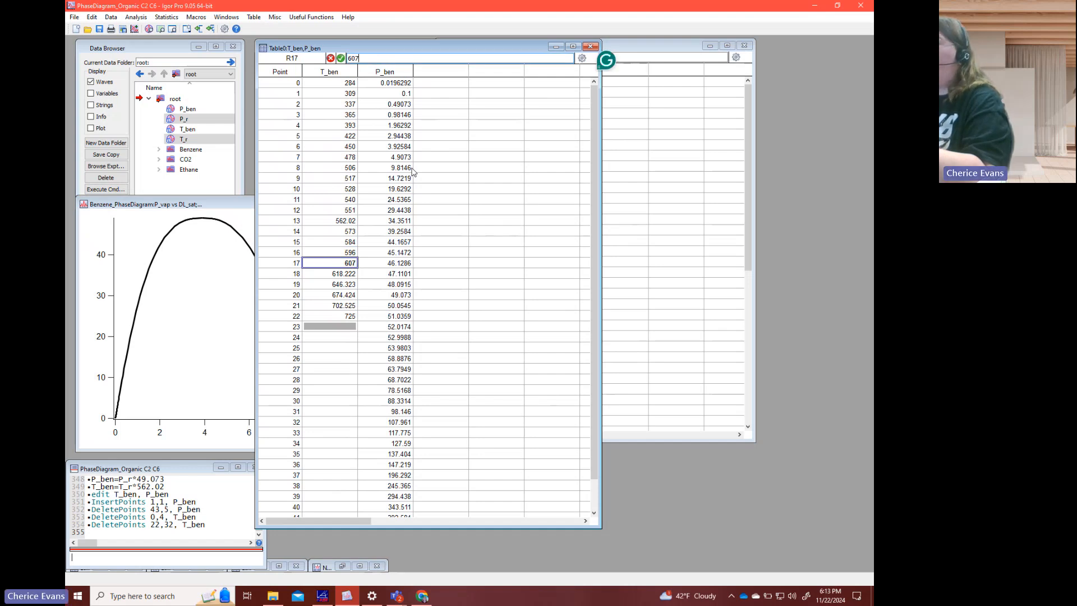
key(Return)
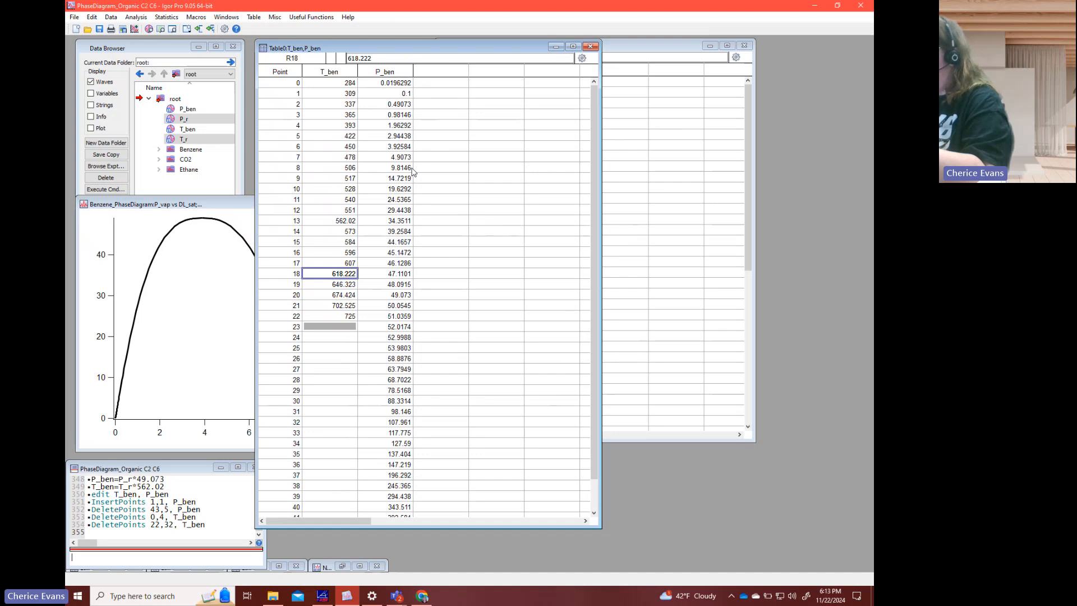
- Round the T_ben values at points 18 through 21 to 618, 646, 674 and 703
text(618)
key(Return)
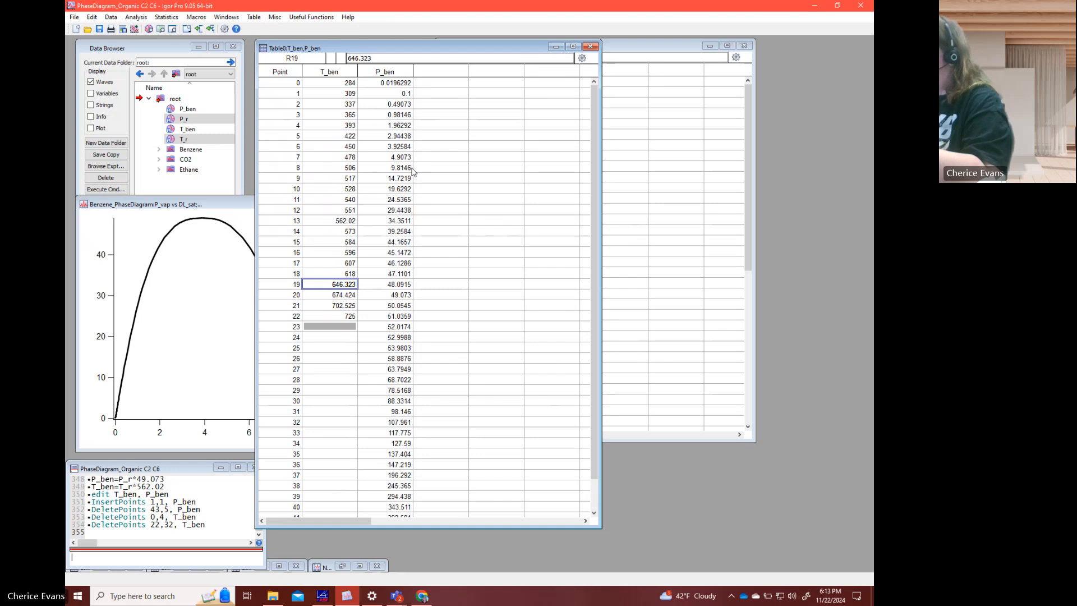
text(646)
key(Return)
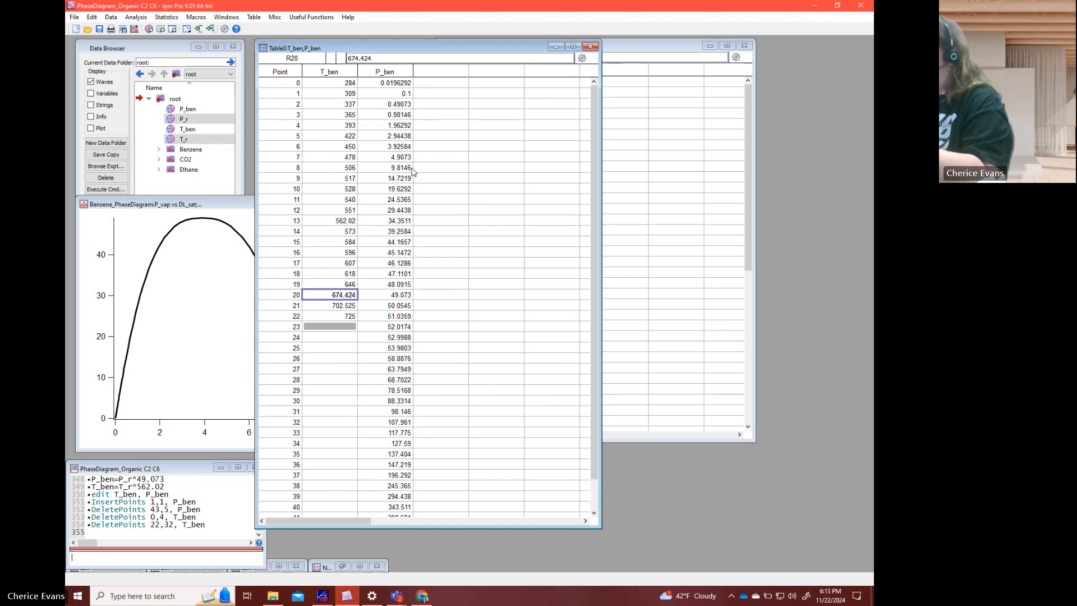
text(674)
key(Return)
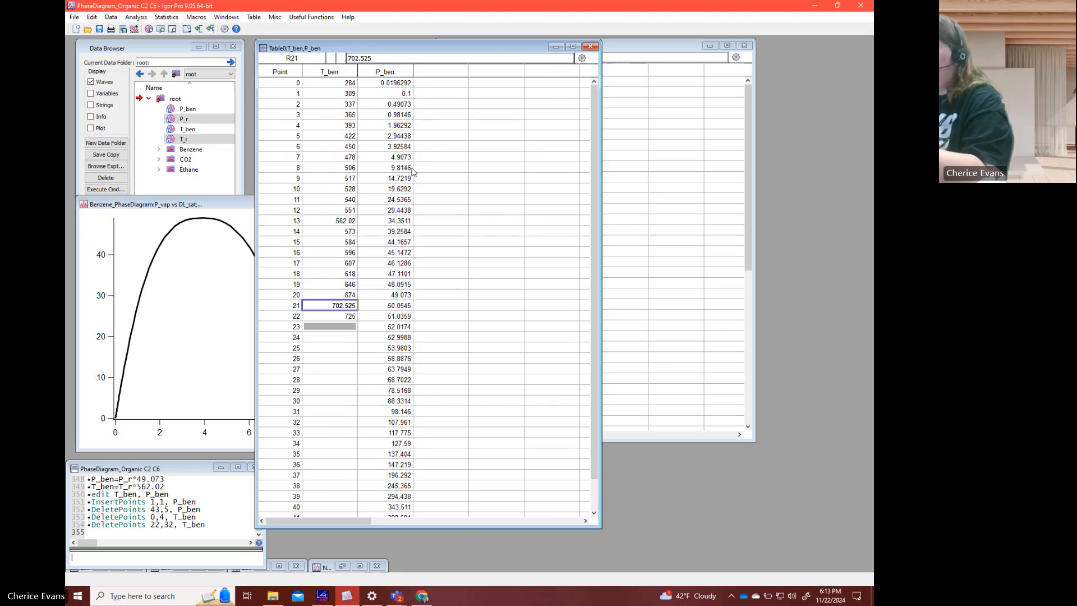
text(703)
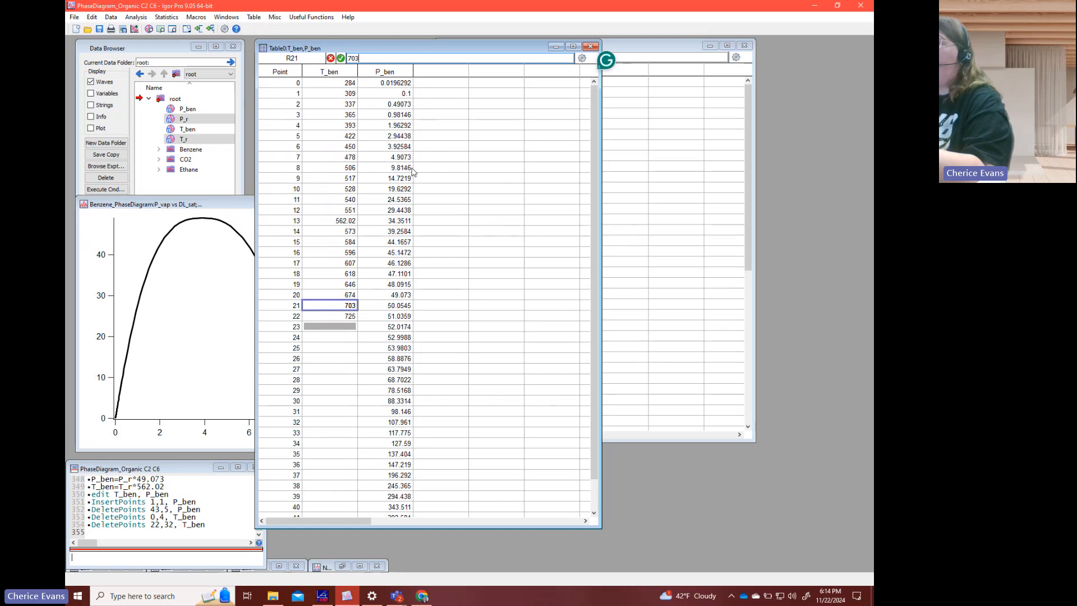
key(Return)
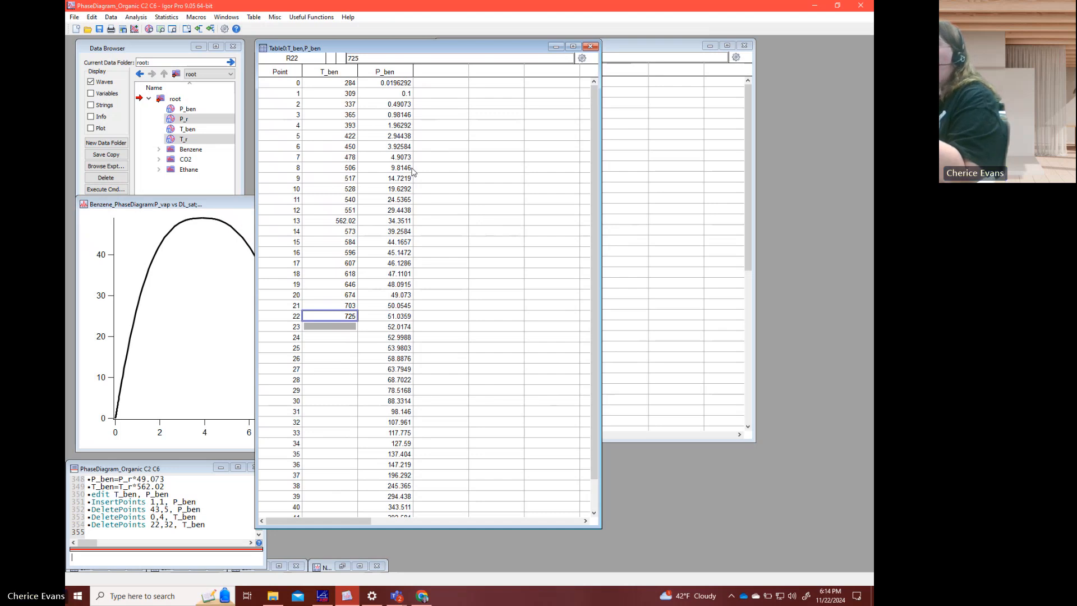
click(332, 221)
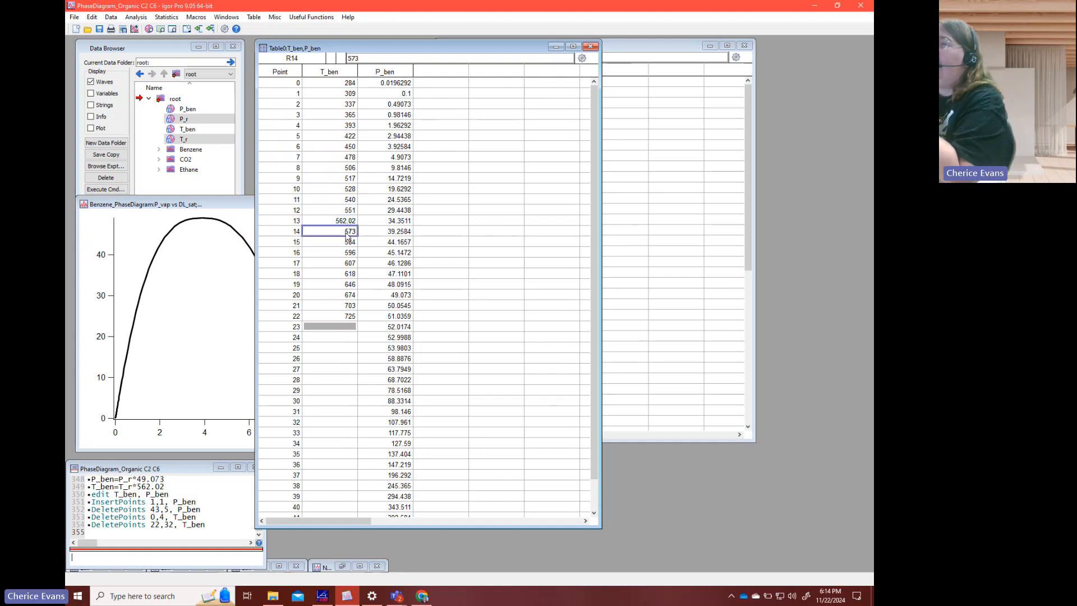
click(348, 212)
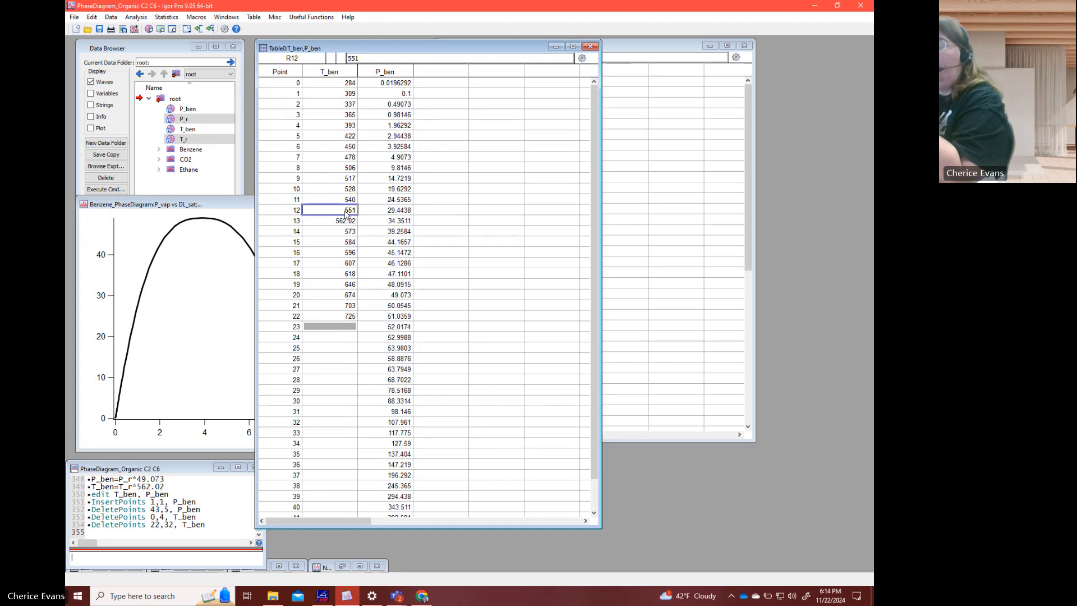
right_click(346, 214)
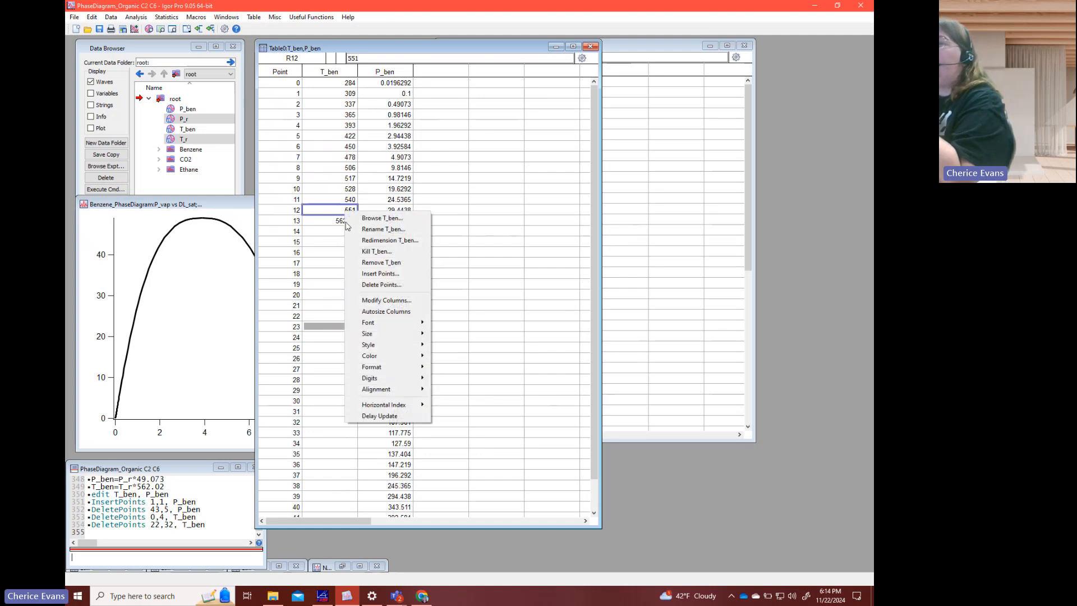
click(368, 274)
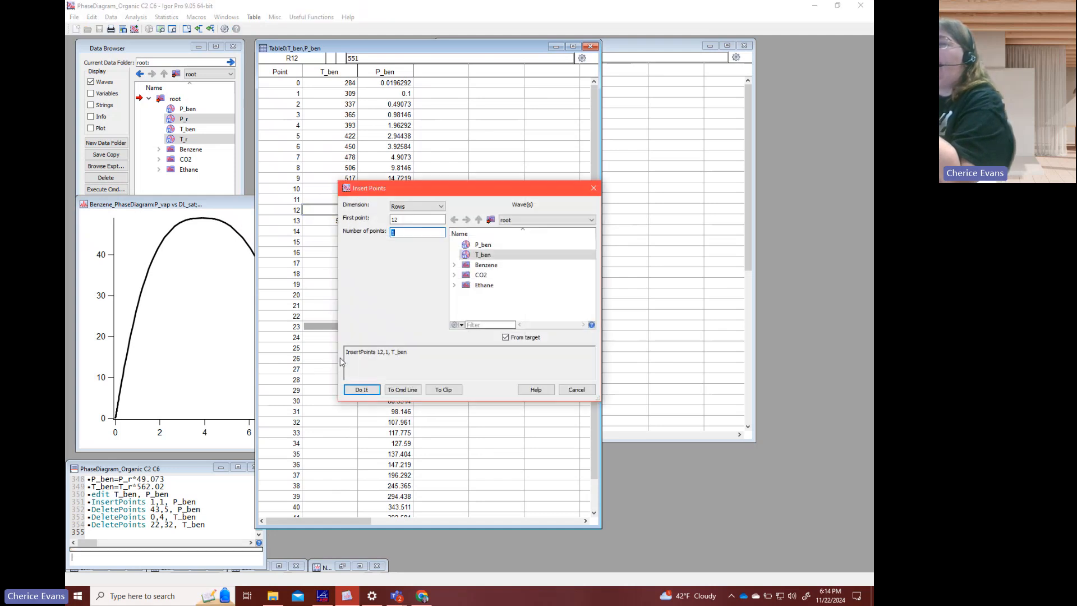
click(362, 389)
click(345, 232)
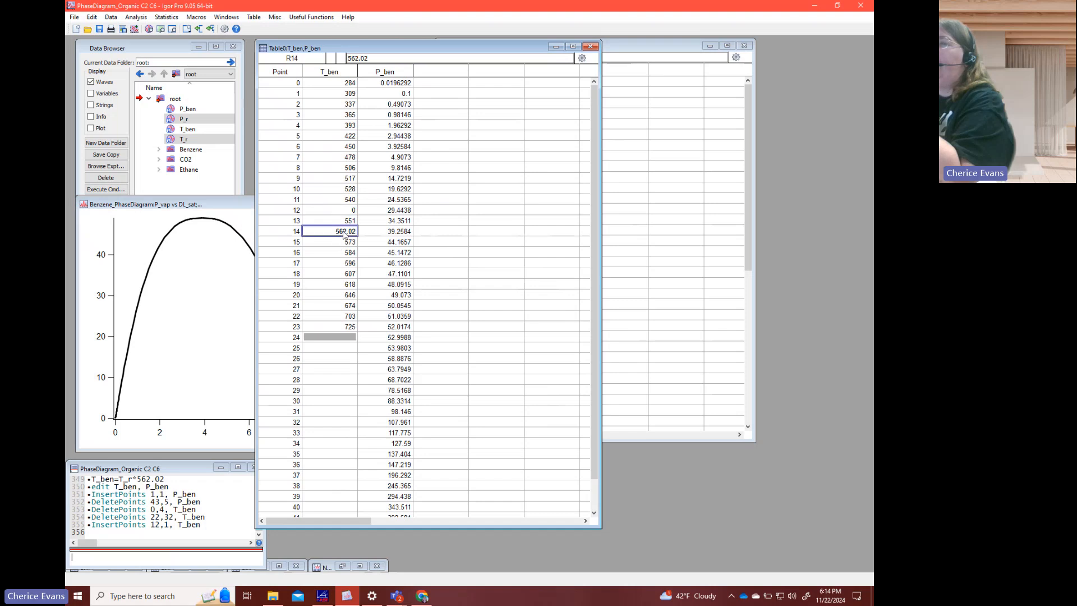
click(353, 212)
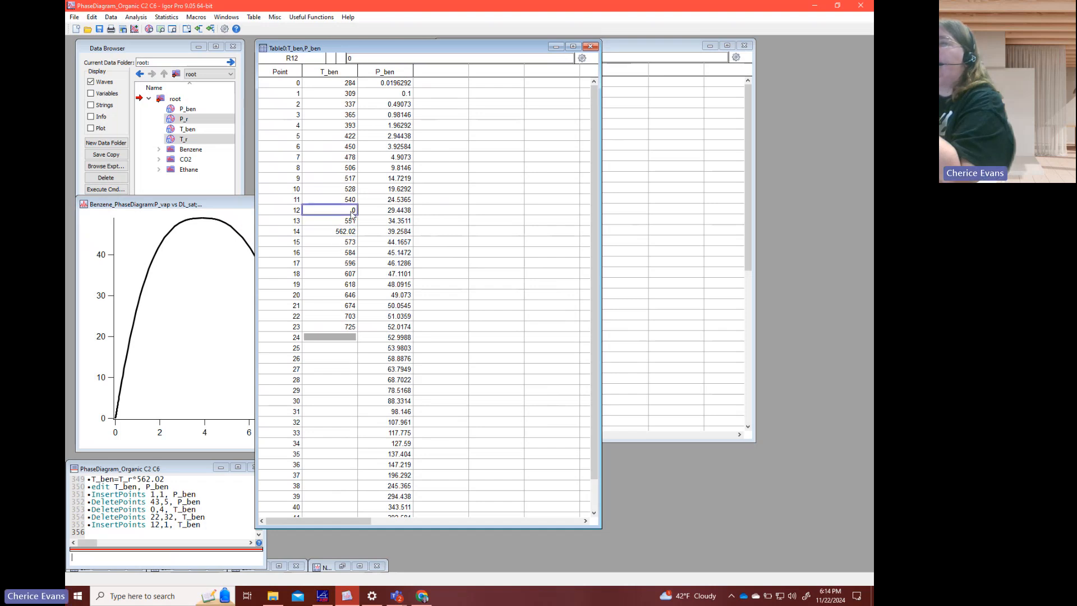
right_click(352, 214)
click(387, 285)
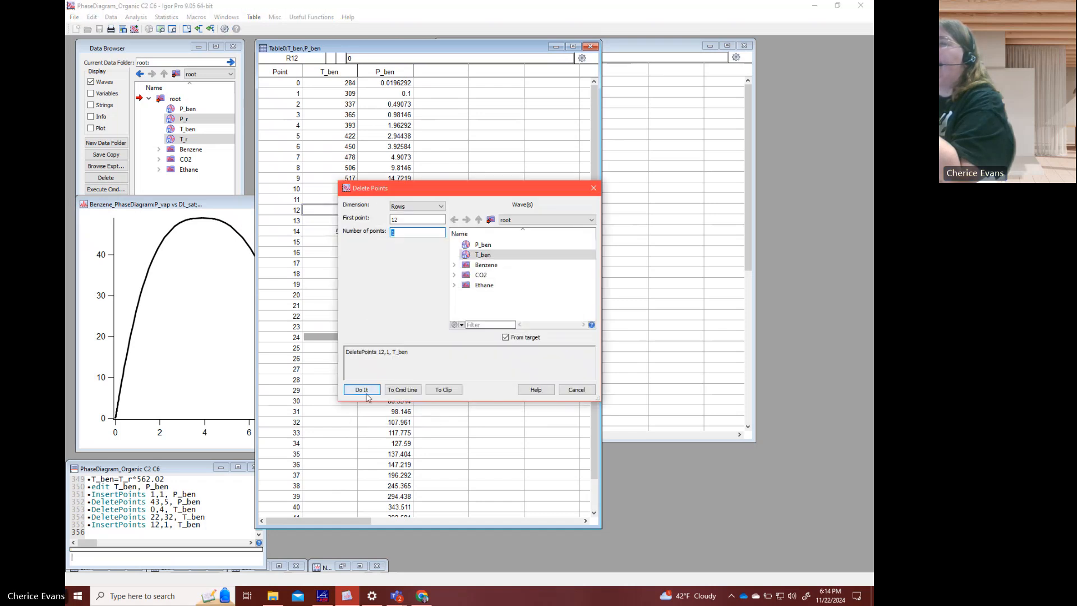
click(363, 389)
- Insert one new T_ben point at row 13, just before 562.02, and one at row 15, just before 573
click(345, 222)
right_click(344, 222)
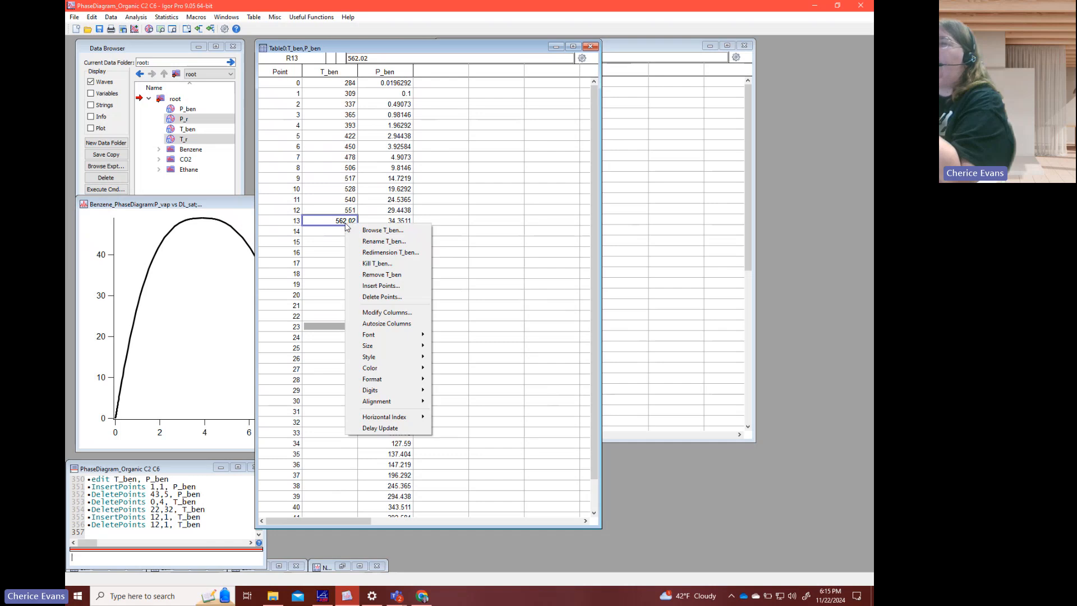
click(377, 285)
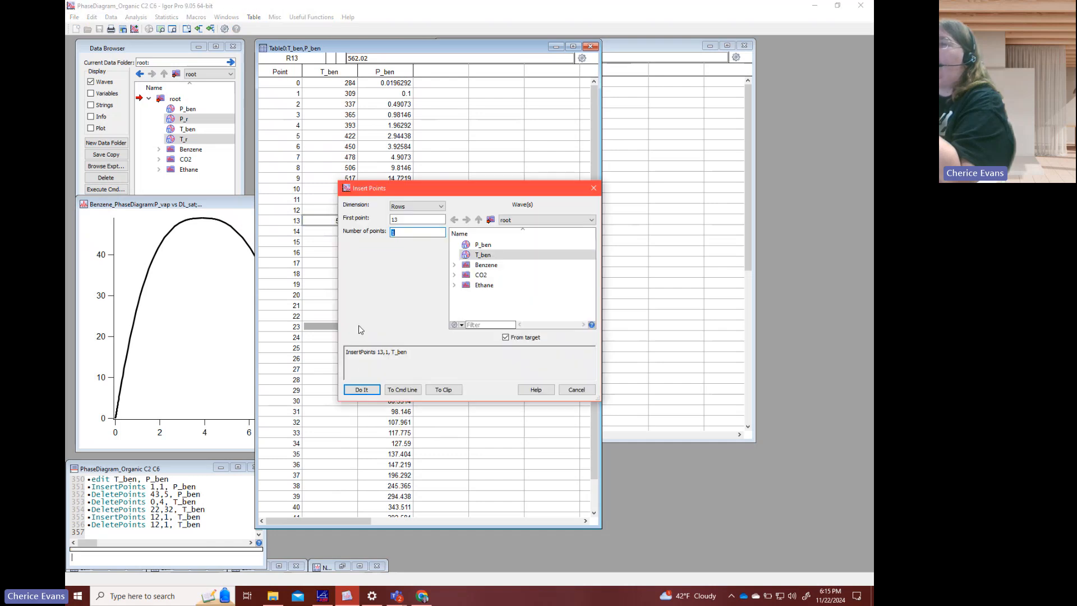
click(362, 389)
click(355, 242)
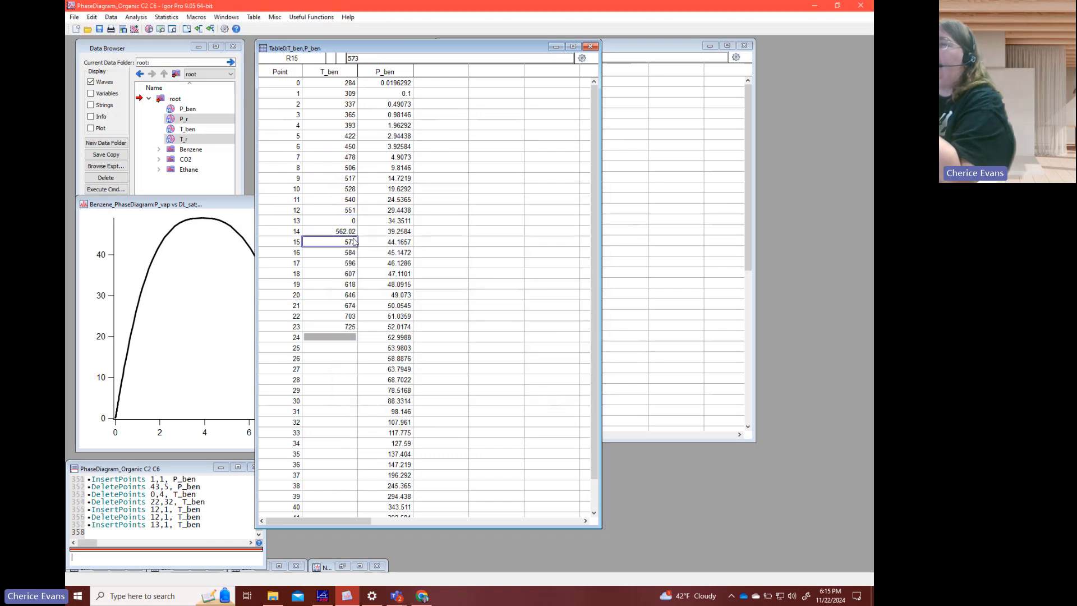
right_click(355, 241)
click(377, 301)
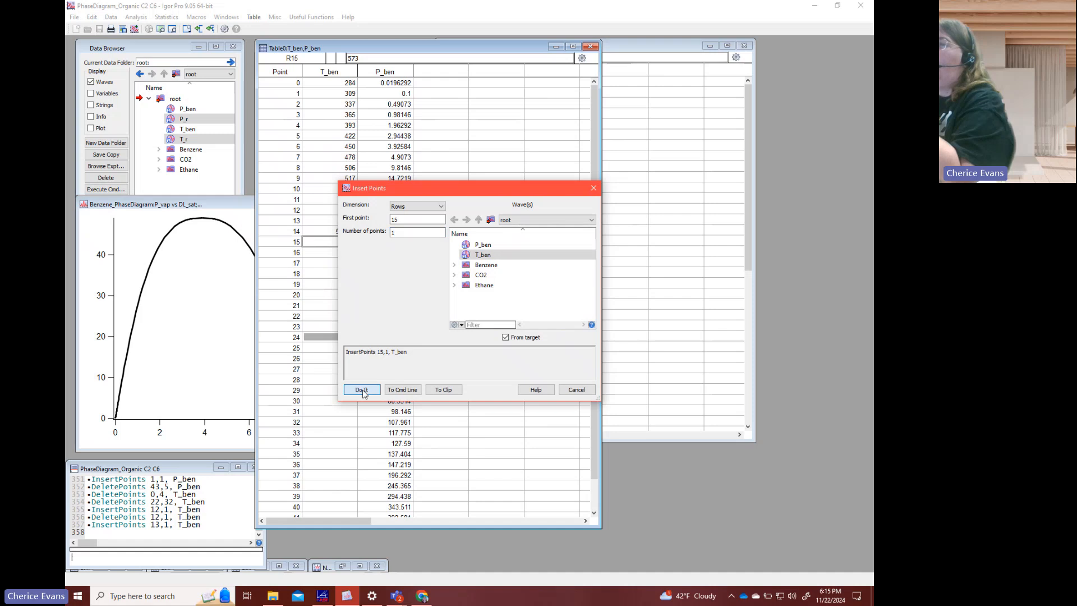
click(361, 391)
- Set the newly inserted T_ben values at point 13 to 557 and at point 15 to 568
click(355, 222)
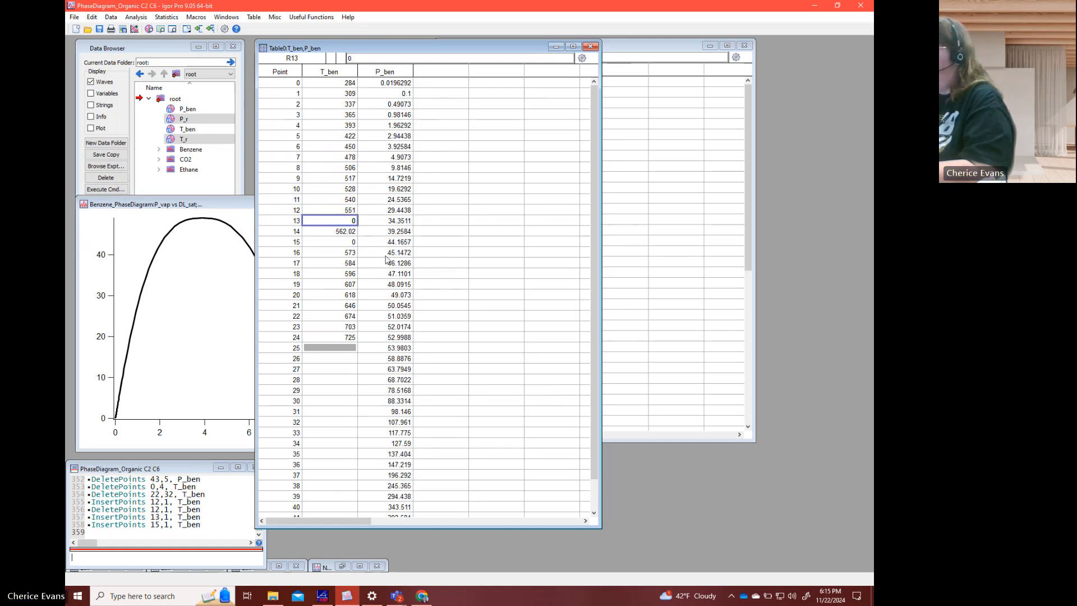
text(557)
key(Return)
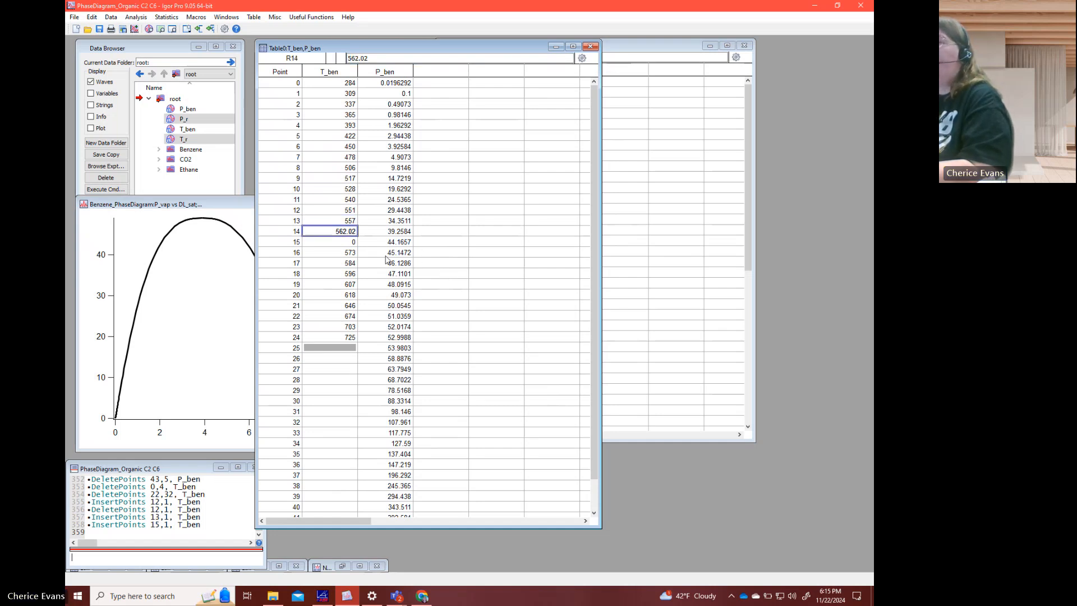
key(Return)
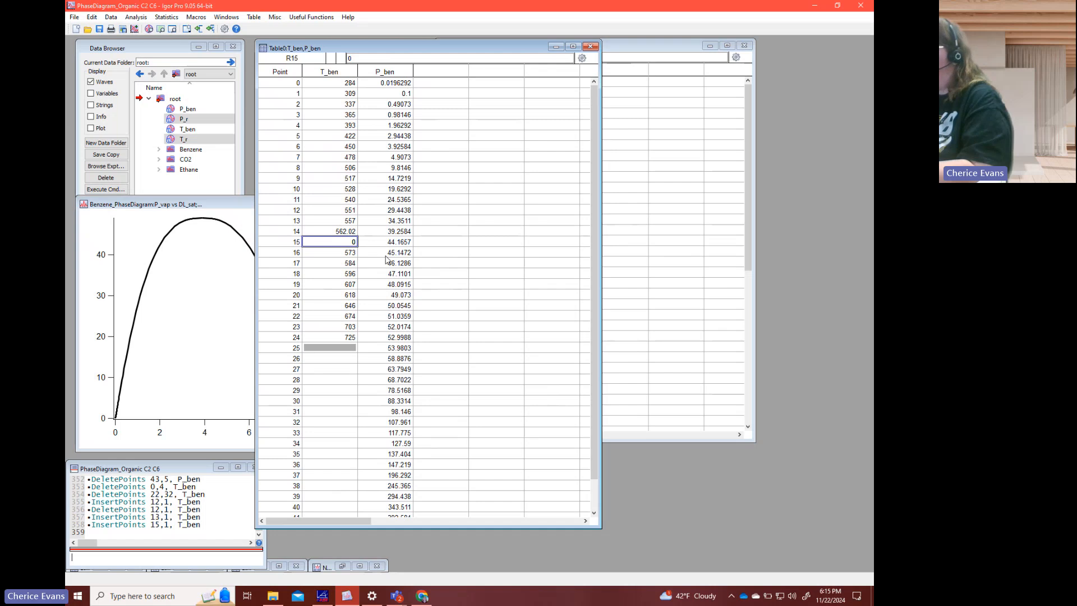
text(568)
key(Return)
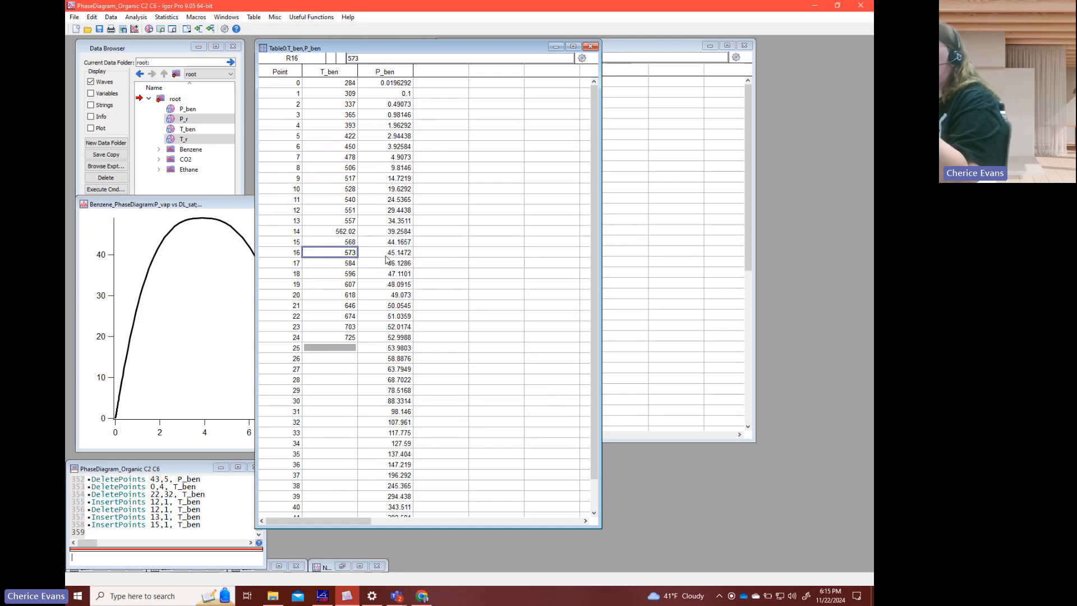
- Set P_ben to 0.02 at point 0, keep point 1, and enter 0.5 and 1 at points 2 and 3
click(404, 83)
text(0.02)
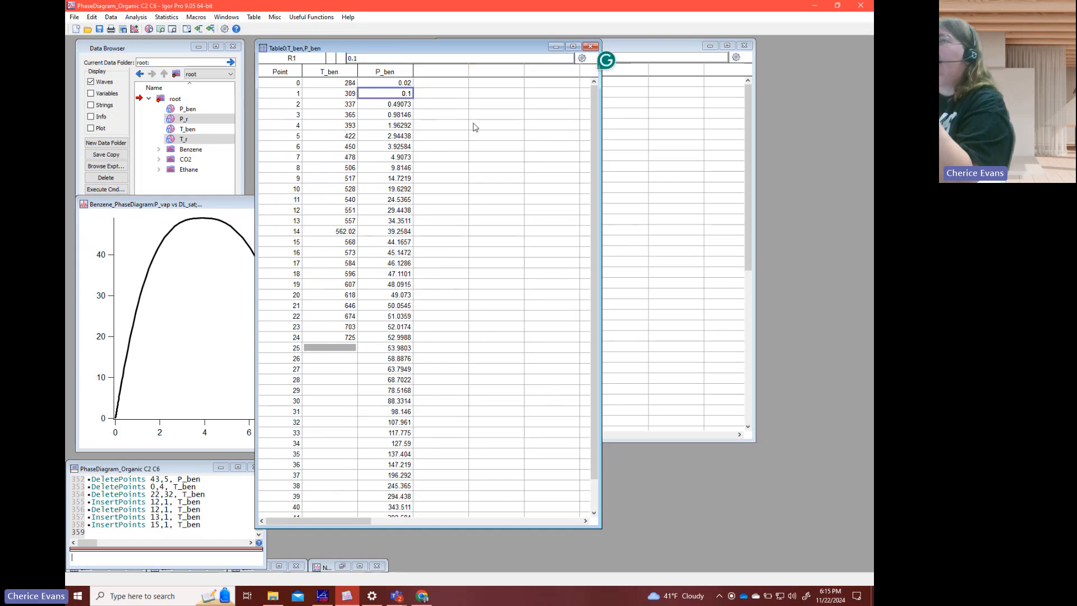
key(Return)
key(Return)
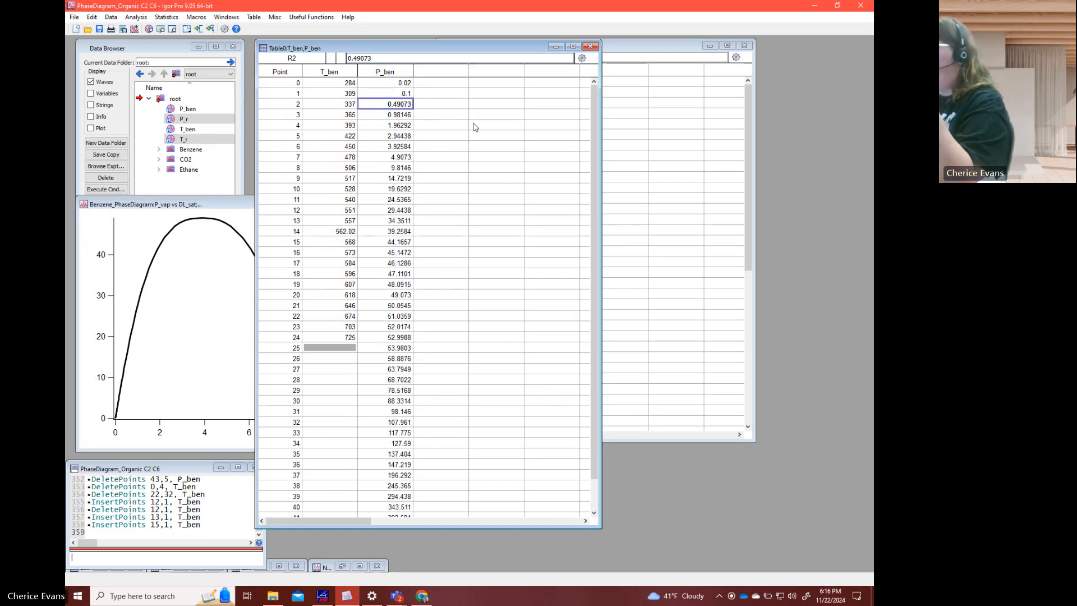
text(0.5)
key(Return)
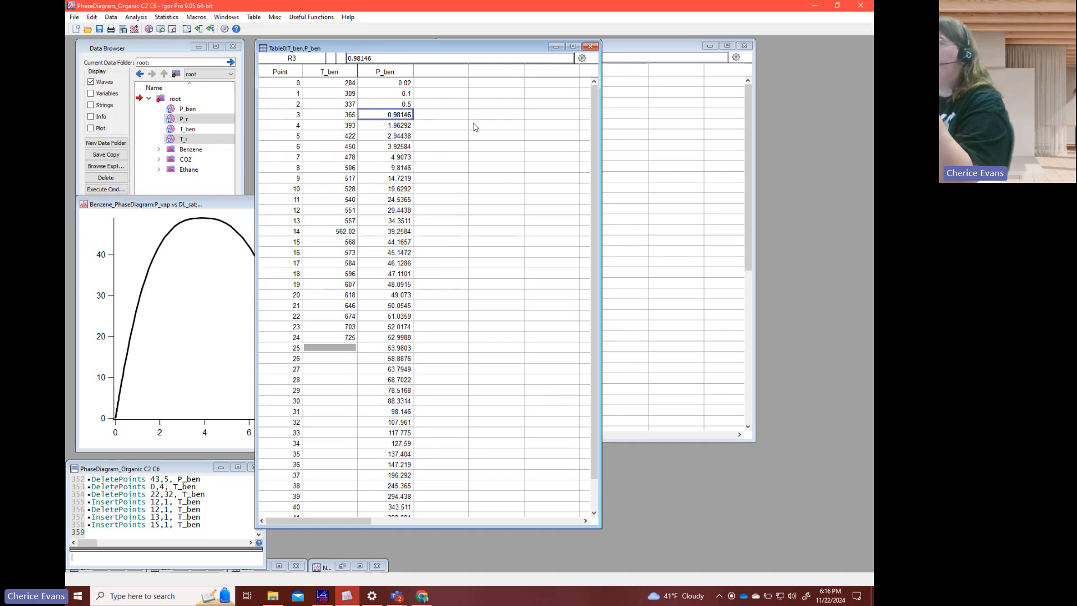
text(1)
key(Return)
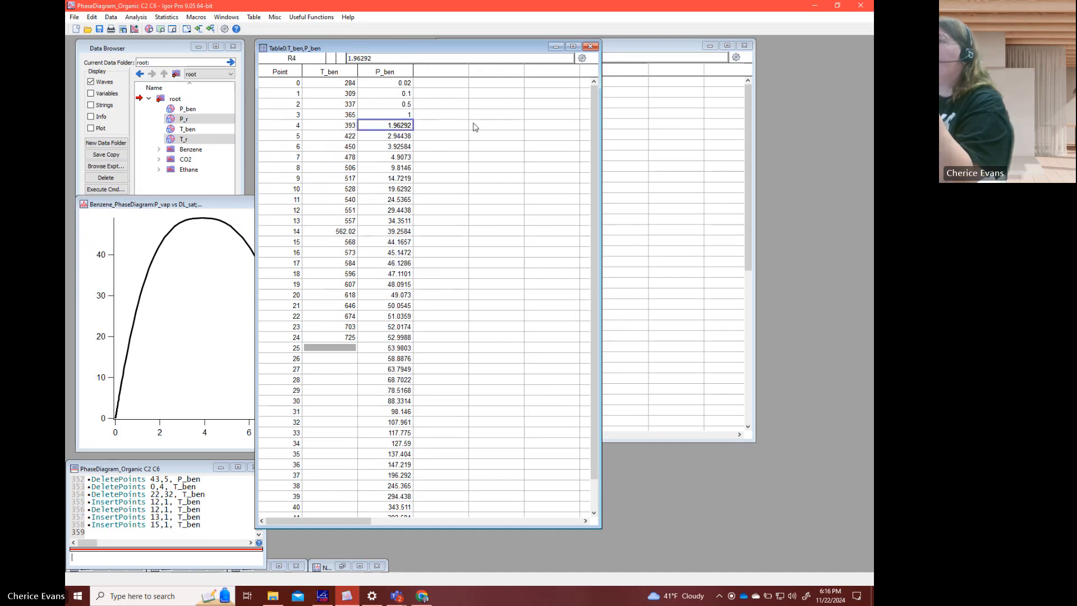
- Round the P_ben values at points 4 through 7 to 2, 3, 4 and 5
text(2)
key(Return)
text(3)
key(Return)
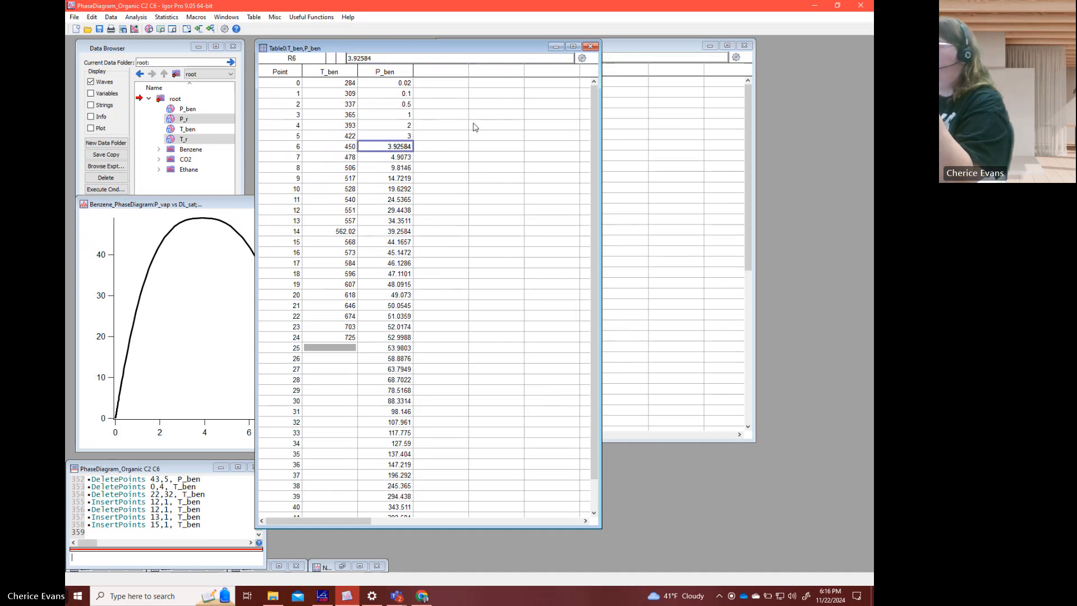
text(4)
key(Return)
text(5)
key(Return)
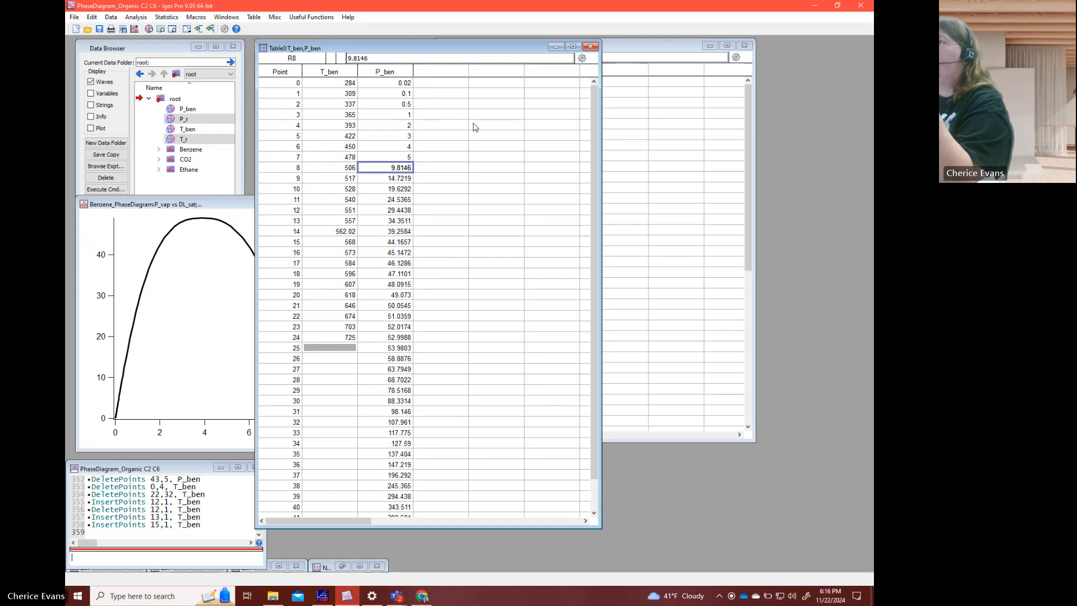
- Set the P_ben values at points 8 through 11 to 10, 15, 20 and 25
text(10)
key(Return)
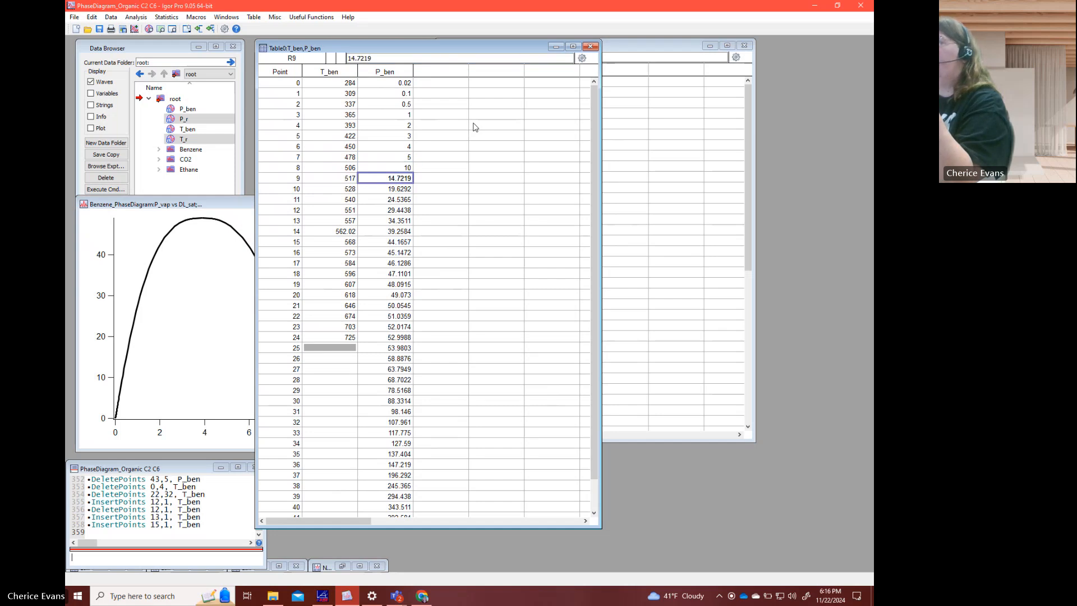
text(15)
key(Return)
text(20)
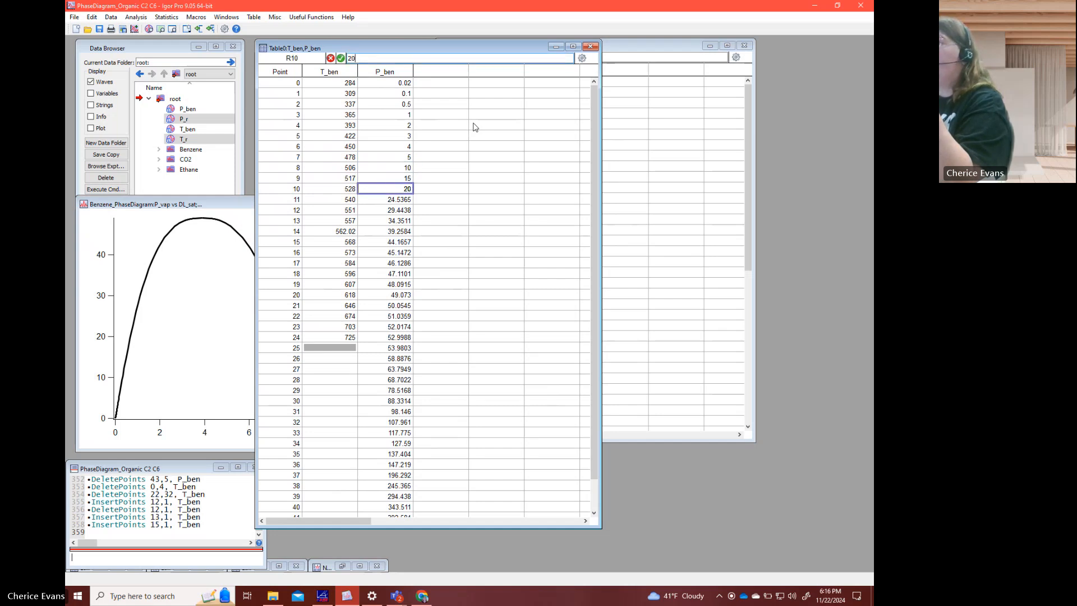
key(Return)
text(25)
key(Return)
- Set the P_ben values at points 12 through 14 to 30, 35 and 40
text(30)
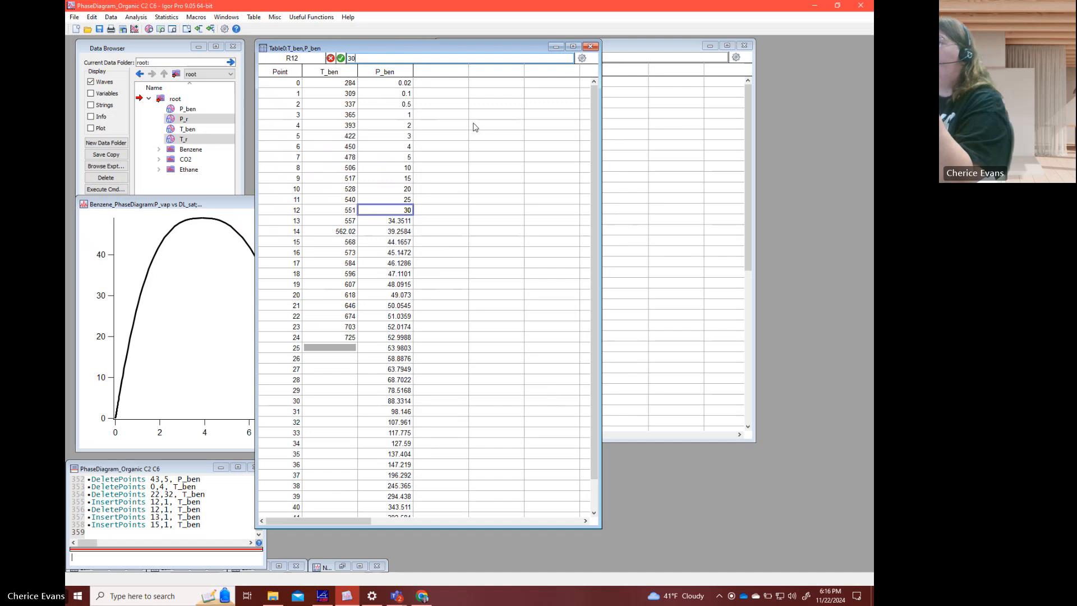
key(Return)
text(35)
key(Return)
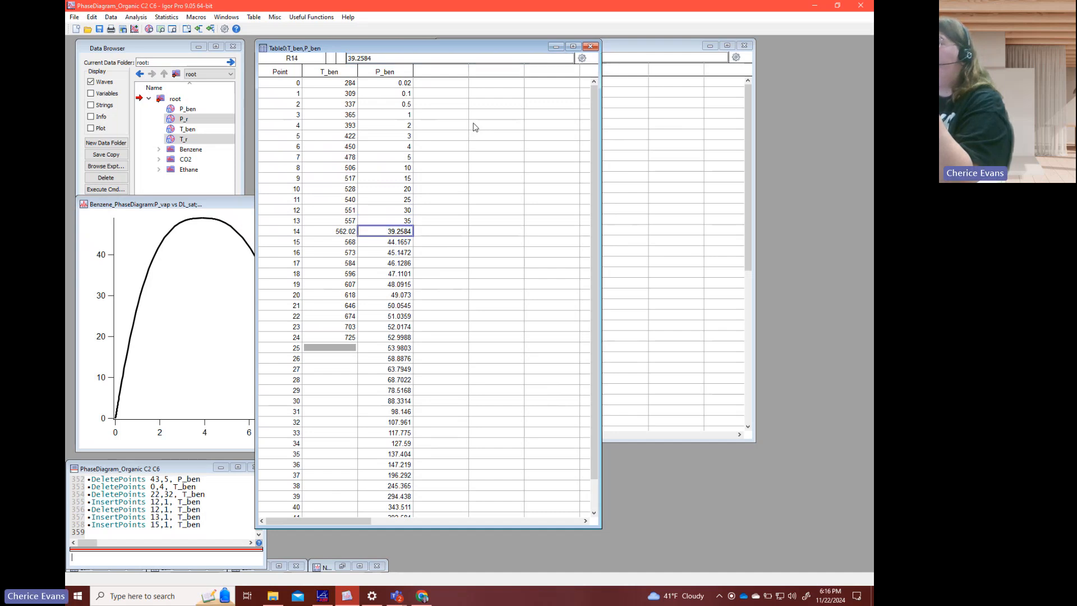
text(40)
key(Return)
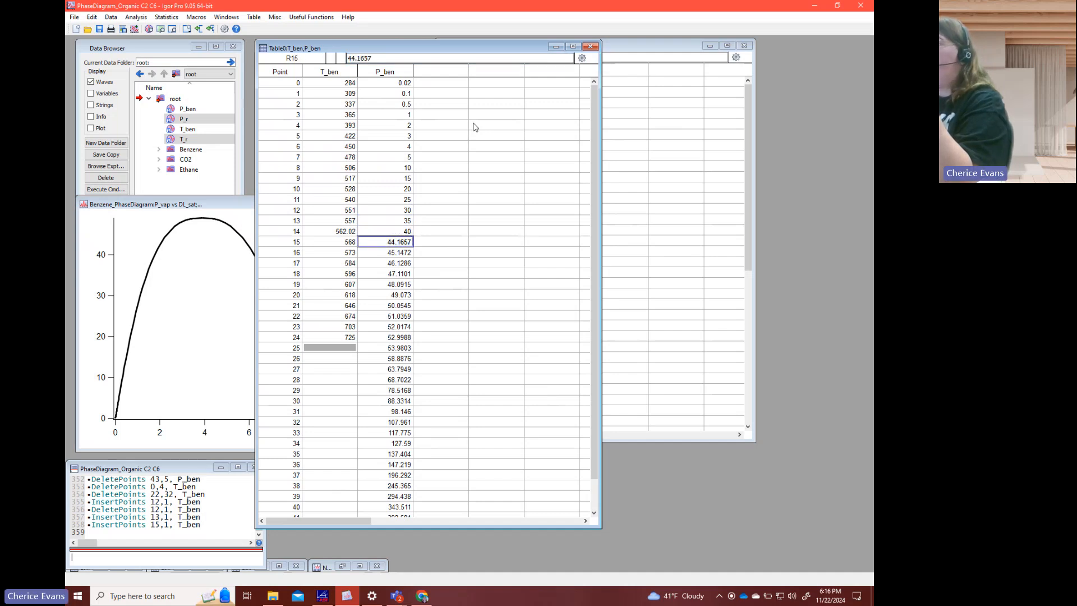
text(45)
key(Return)
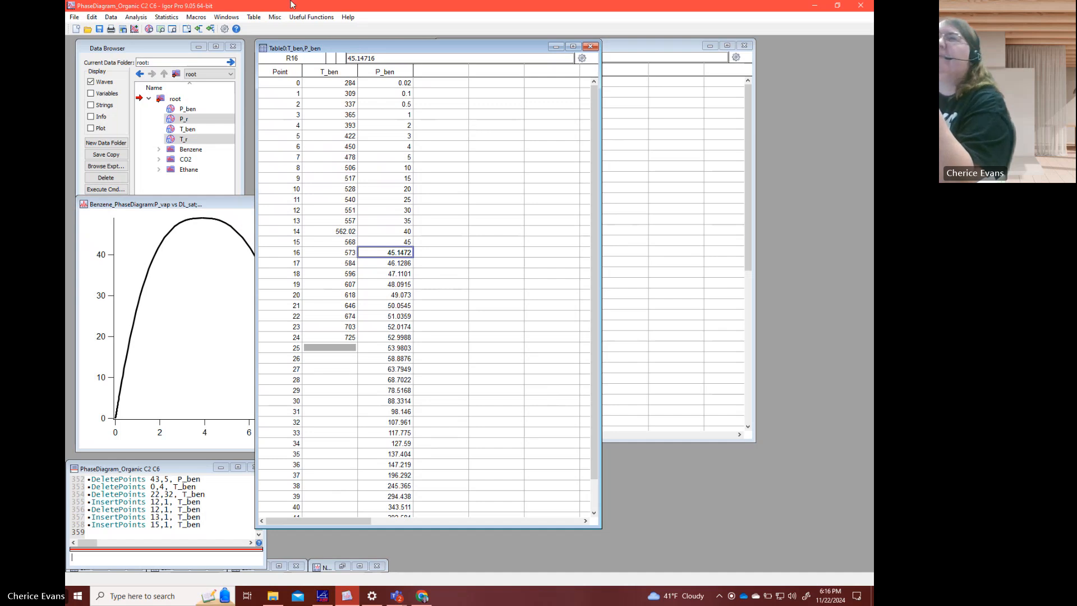
click(93, 18)
click(99, 30)
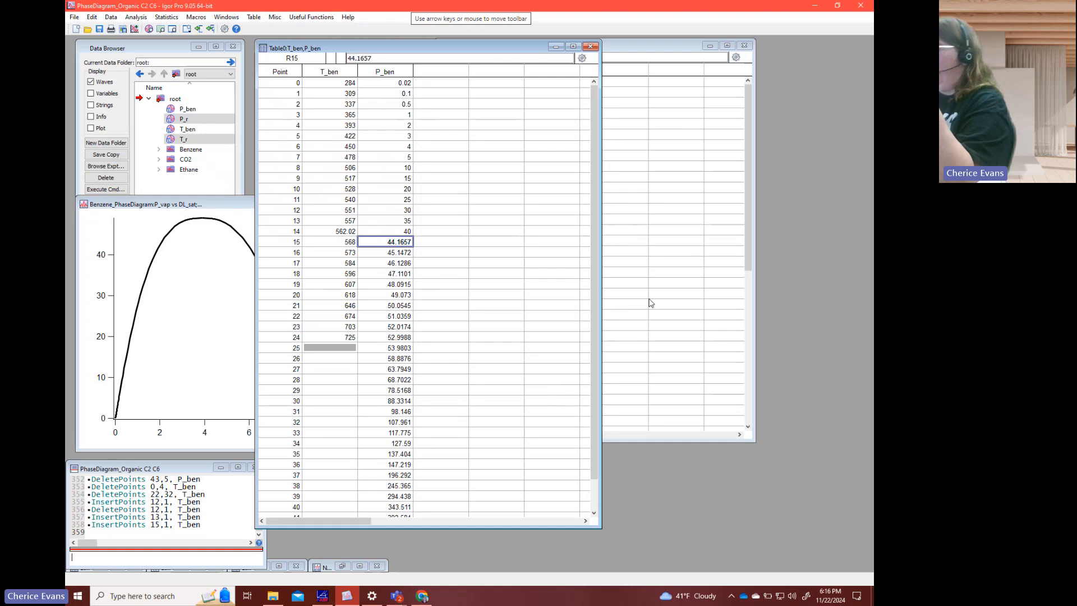
- Round the P_ben values at points 15 through 17 to 44, 45 and 46
text(44)
key(Return)
text(45)
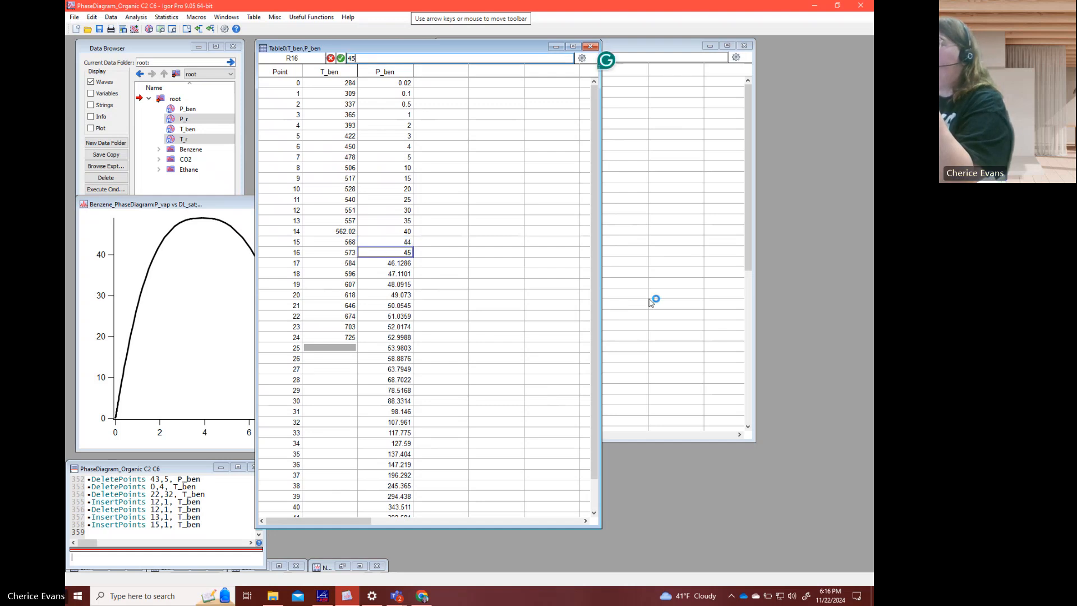
key(Return)
text(46)
key(Return)
text(4)
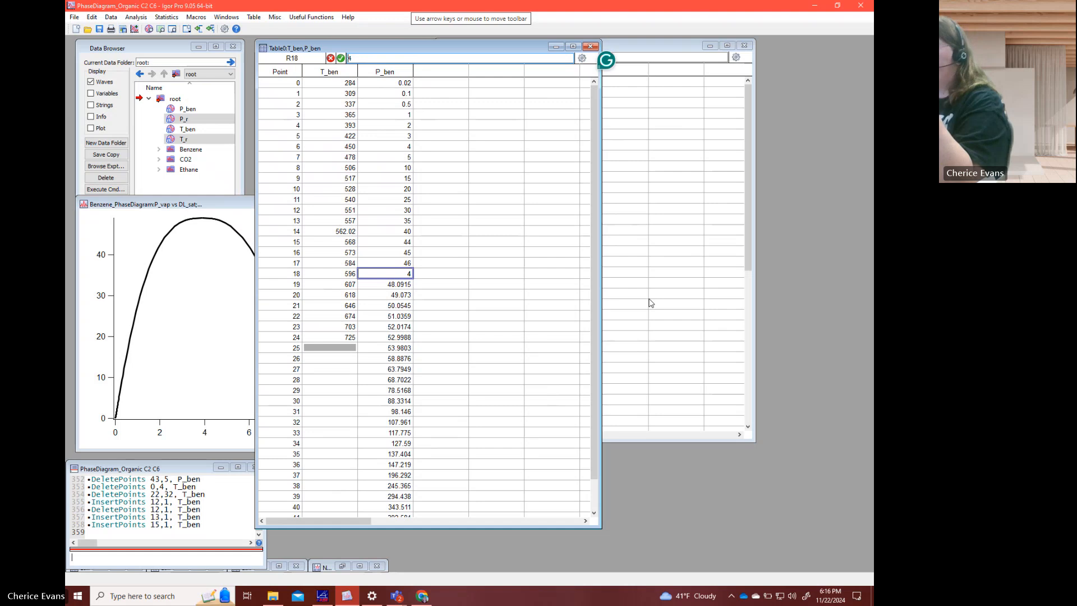
key(Return)
- Review the T_ben temperatures from point 0 to point 14 alongside the rounded P_ben pressures
key(Up)
key(Left)
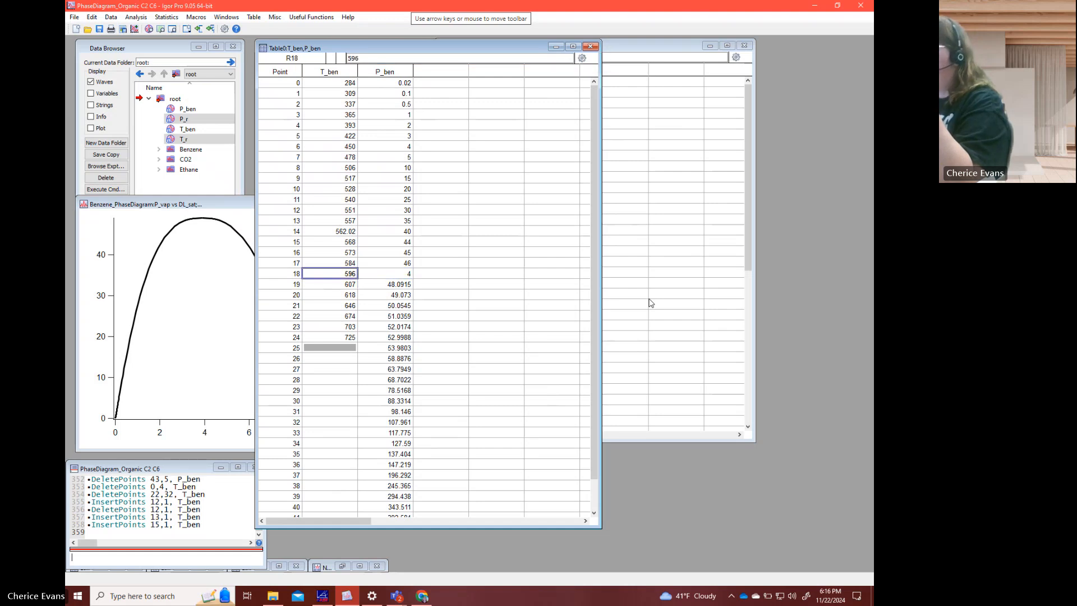
key(ctrl+Home)
key(Down)
key(Down)
key(Down)
key(Down)
key(Down)
key(Down)
key(Down)
key(Down)
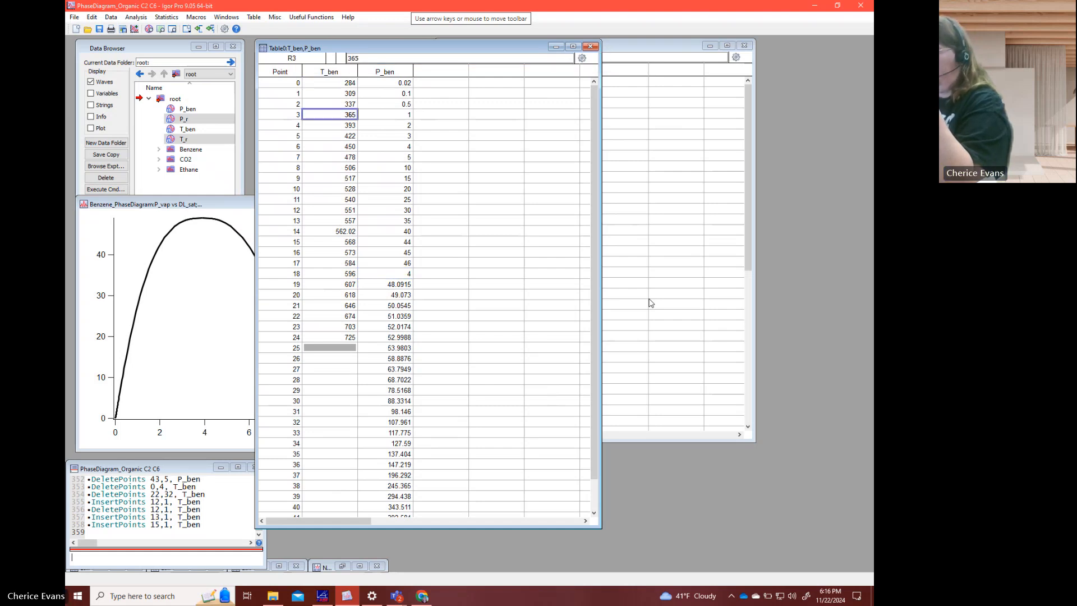
key(Down)
key(Down)
key(Up)
key(Up)
key(Up)
key(Up)
key(Up)
key(Up)
key(Up)
key(Up)
key(Up)
key(Up)
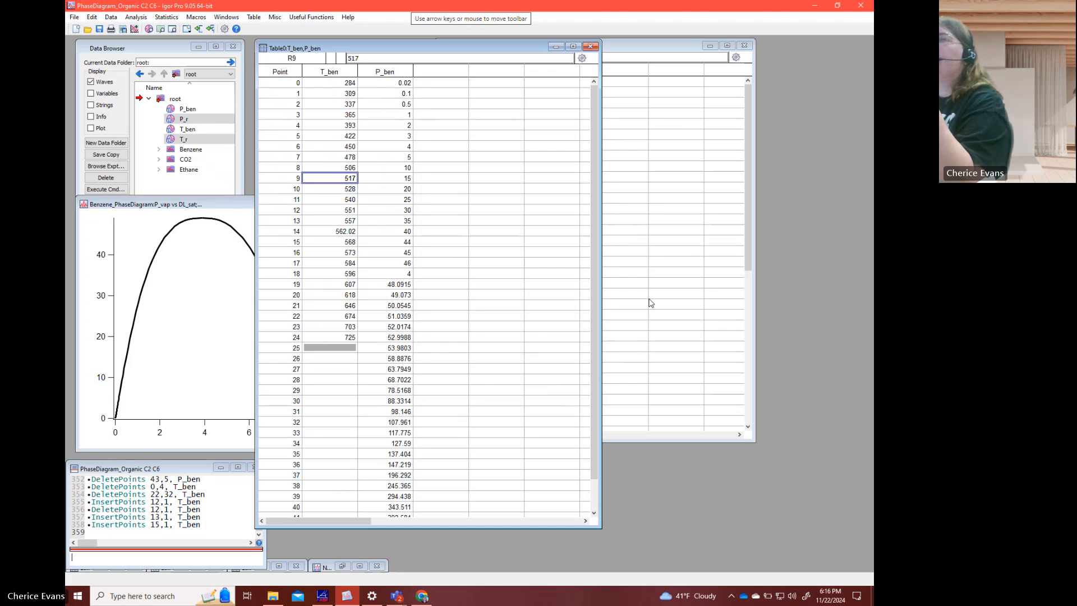
key(Down)
key(Down)
key(Down)
key(Down)
key(Down)
key(Down)
key(Down)
key(Down)
key(Down)
key(Down)
key(Down)
key(Down)
key(Down)
key(Down)
key(Down)
key(Down)
key(Down)
key(Down)
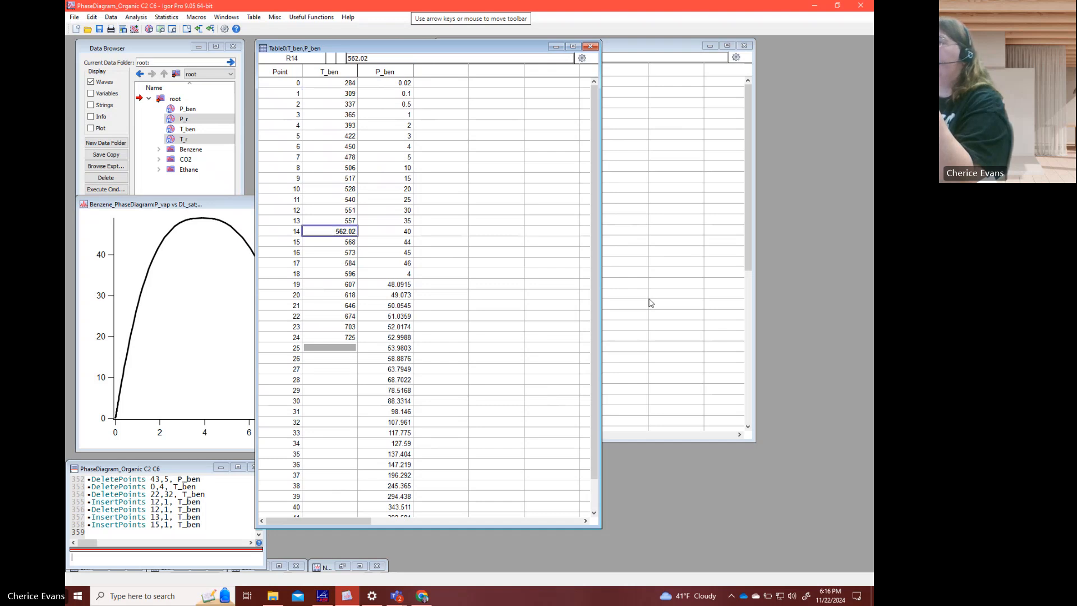
- Set the P_ben values at points 18 and 19 to 47 and 48
key(Right)
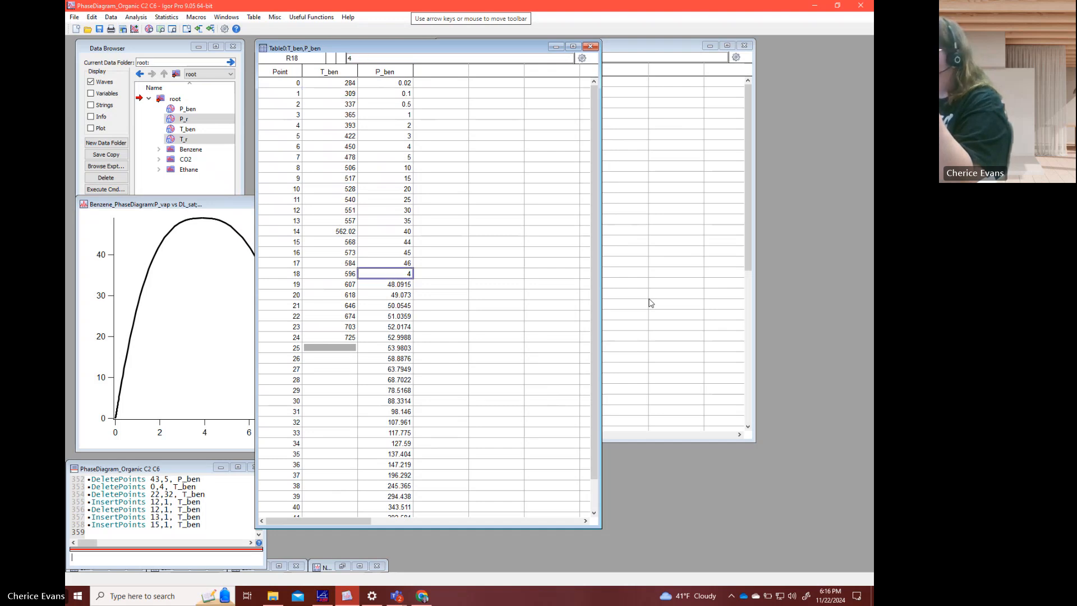
text(47)
key(Return)
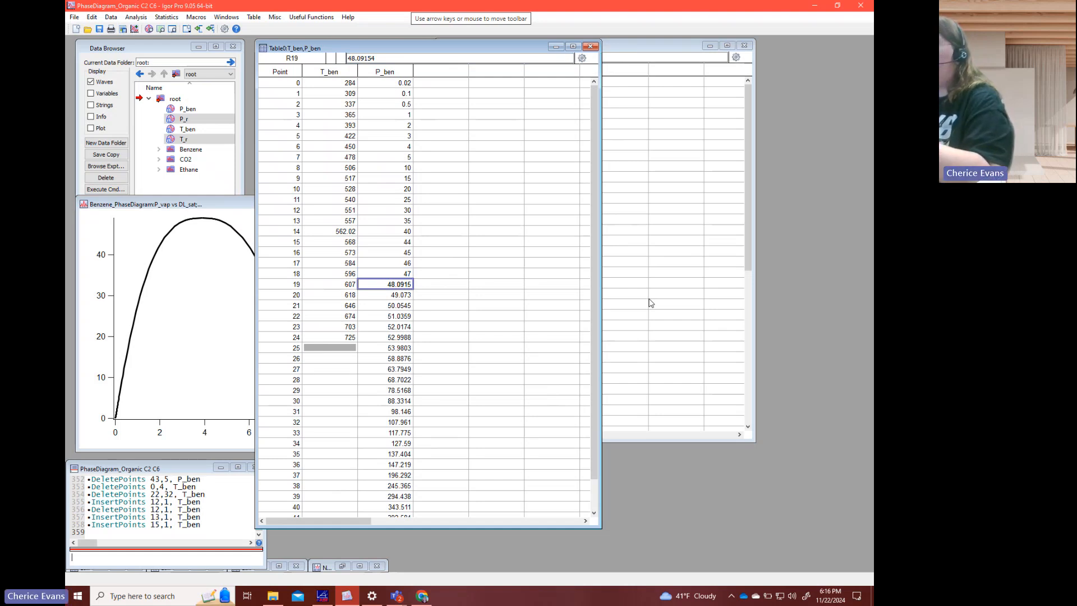
text(48)
key(Return)
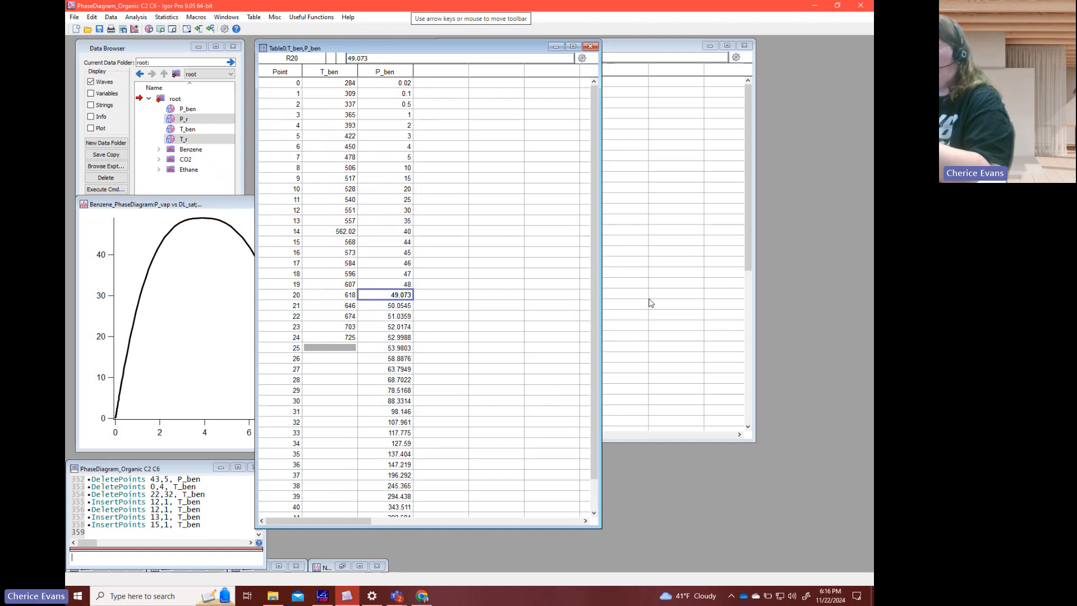
key(Return)
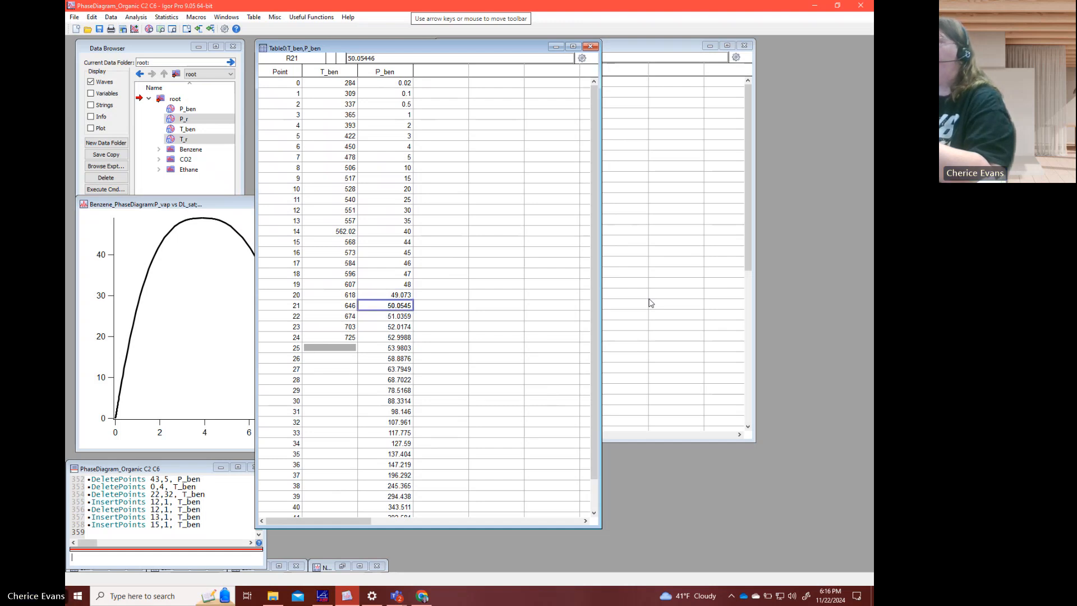
- Insert one point into P_ben at point 20 and set its value to 48.5
click(407, 295)
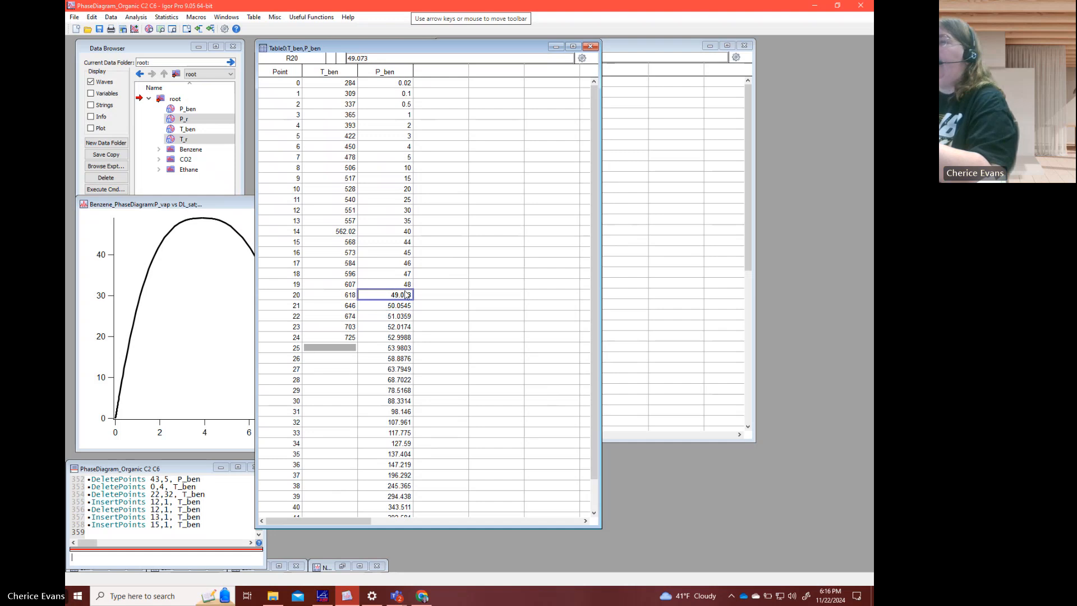
right_click(406, 292)
click(433, 353)
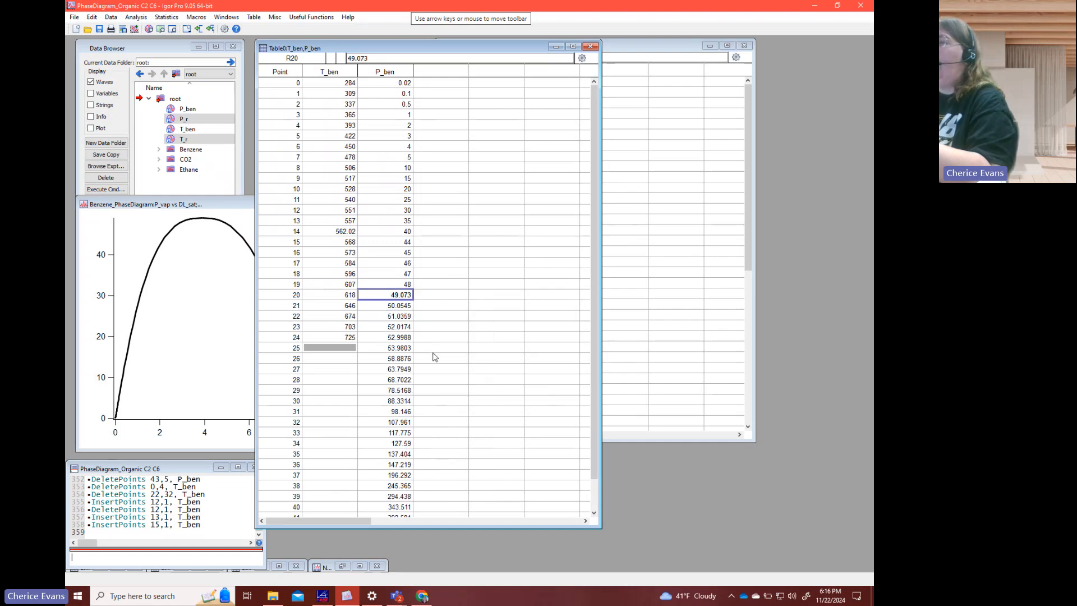
click(363, 394)
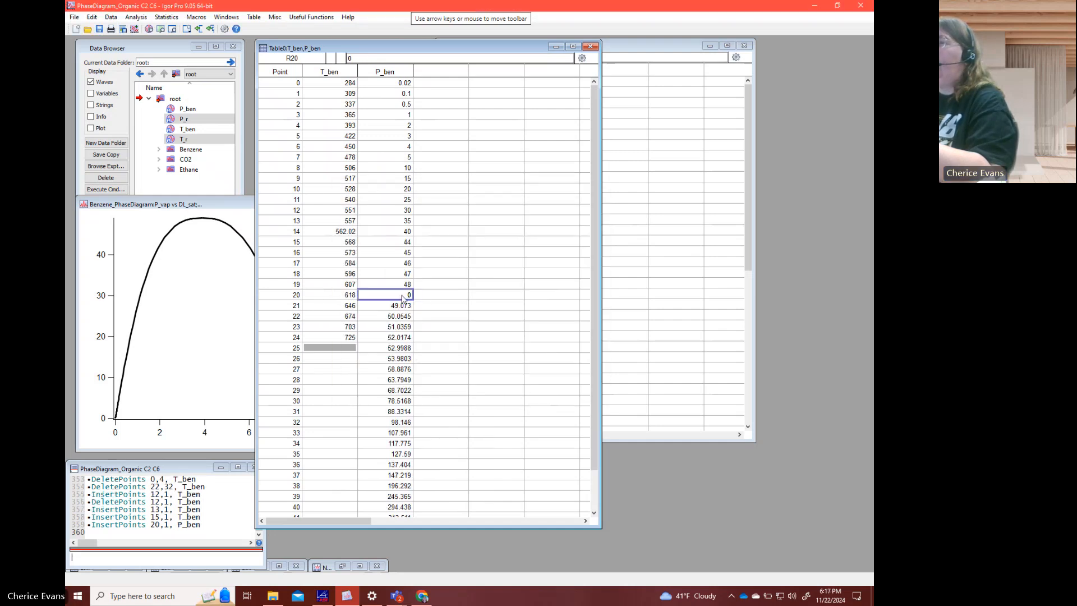
text(48.)
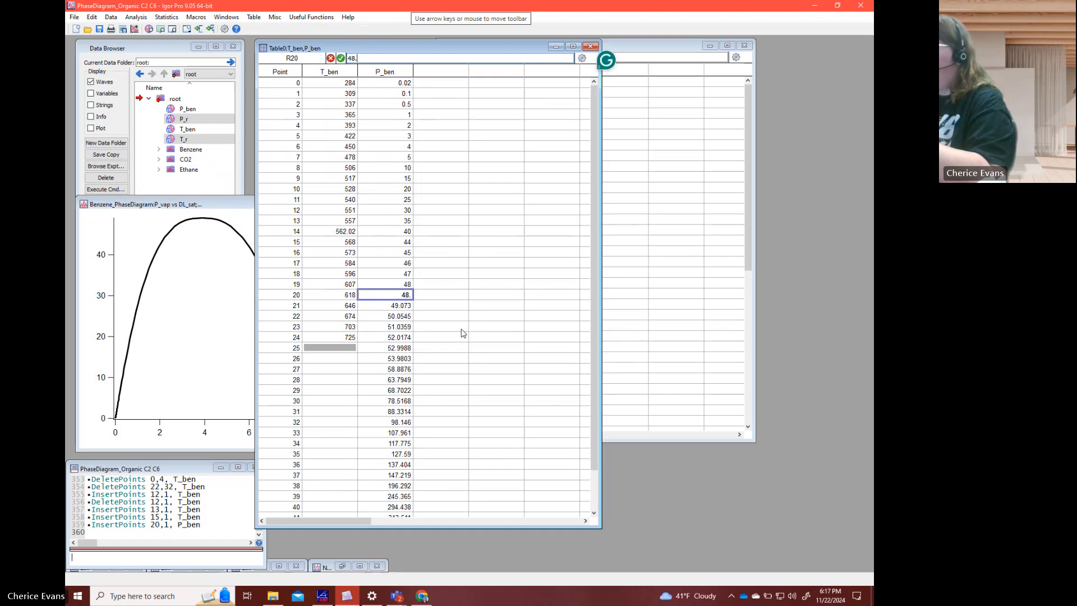
text(5)
key(Return)
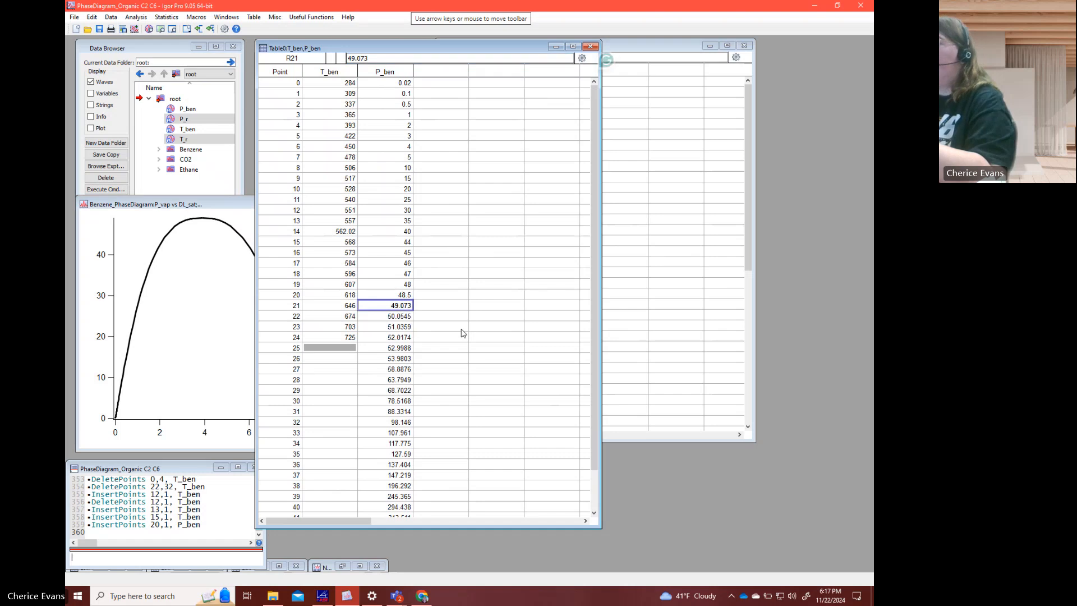
- Insert one point into P_ben at point 22 and give it the value 49.5
click(403, 320)
right_click(401, 318)
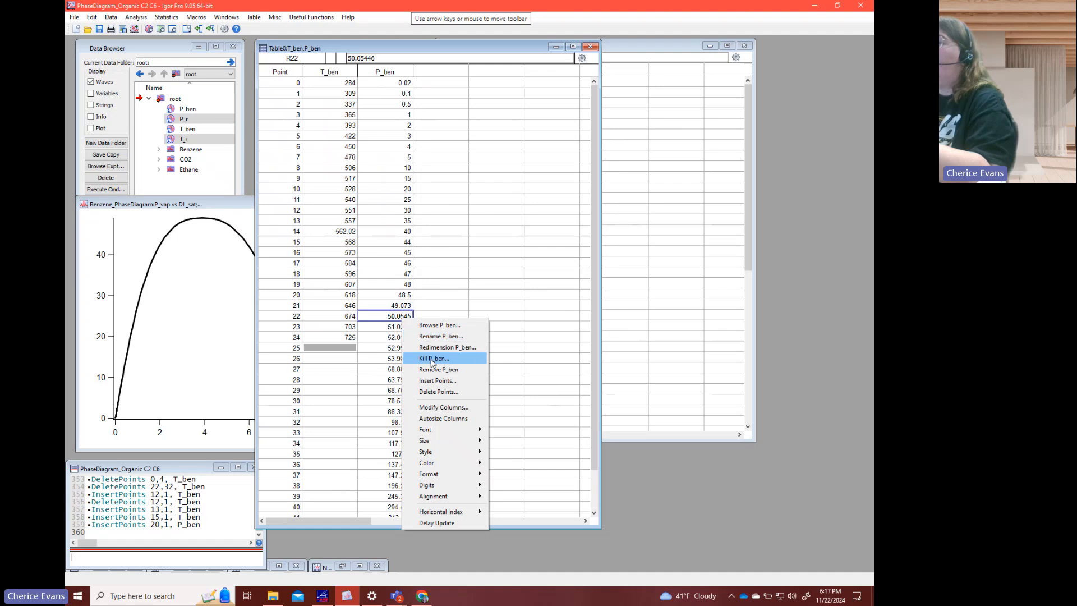
click(431, 381)
click(365, 387)
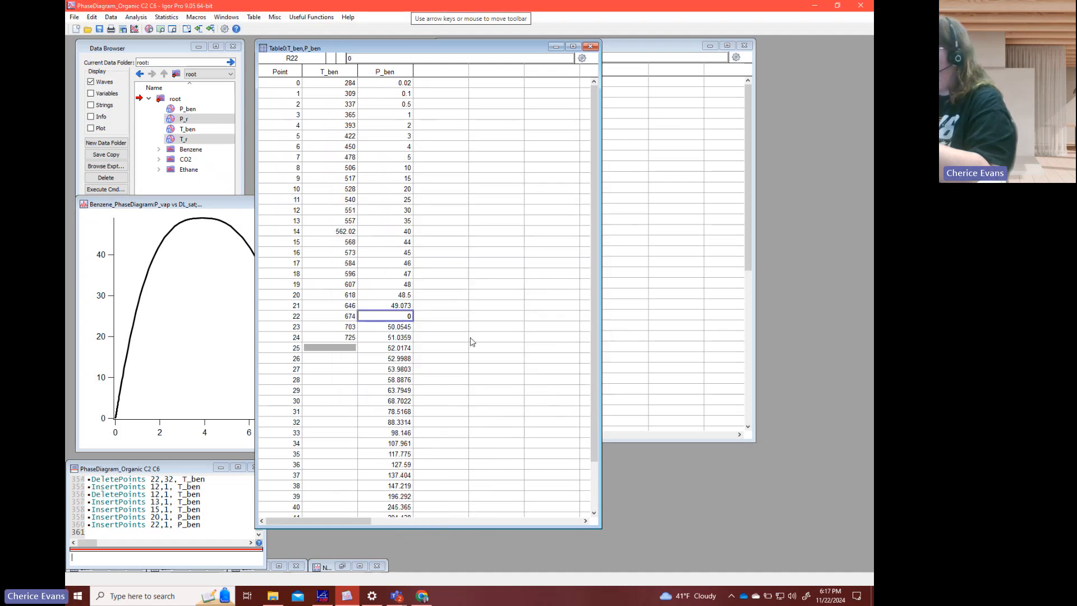
text(49.5)
key(Return)
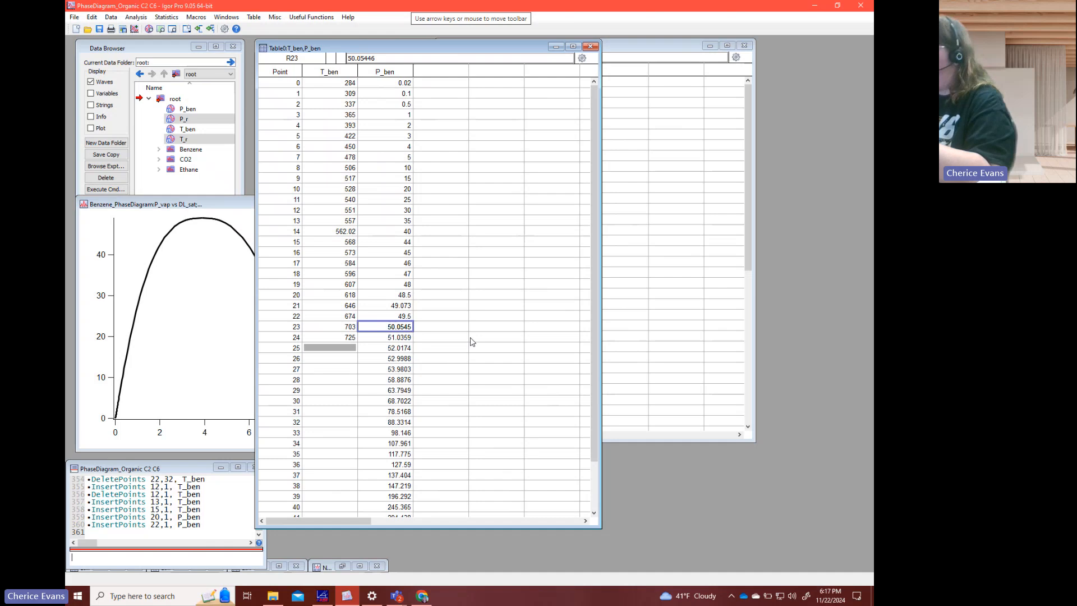
- Round the P_ben values at points 23 through 27 to 50, 51, 52, 53 and 54
text(50)
key(Return)
text(51)
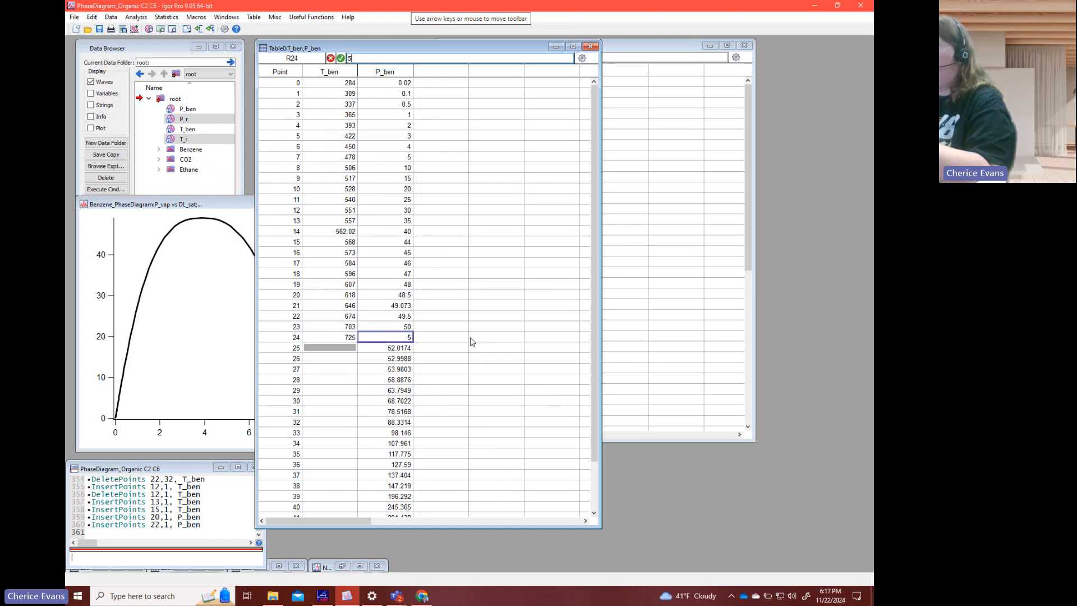
key(Return)
text(52)
key(Return)
text(53)
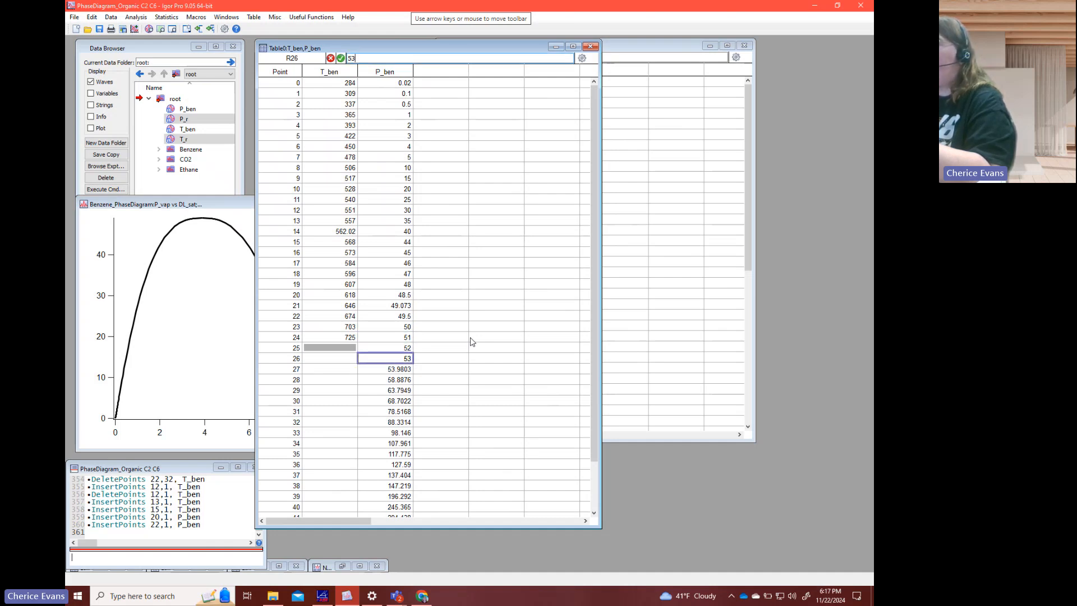
key(Return)
text(54)
key(Return)
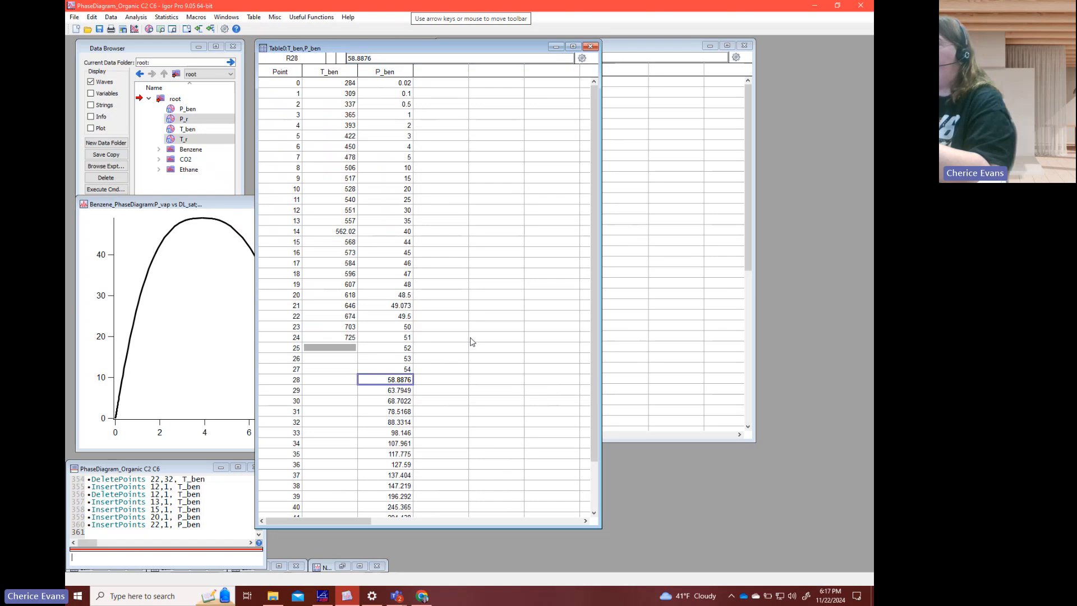
- Round the P_ben values at points 28 through 32 to 59, 64, 69, 79 and 88
text(59)
key(Return)
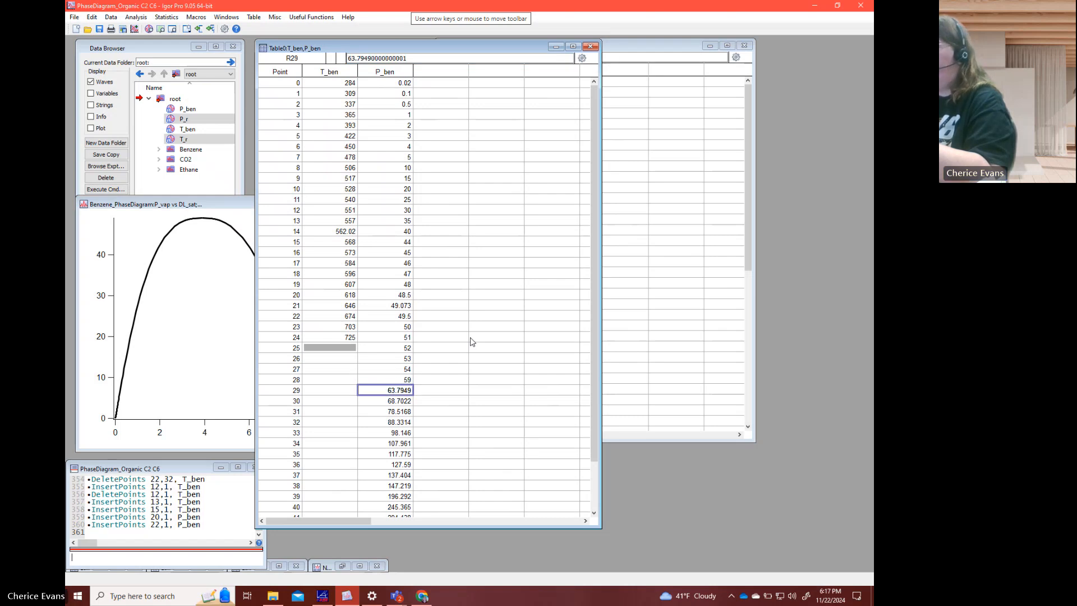
text(64)
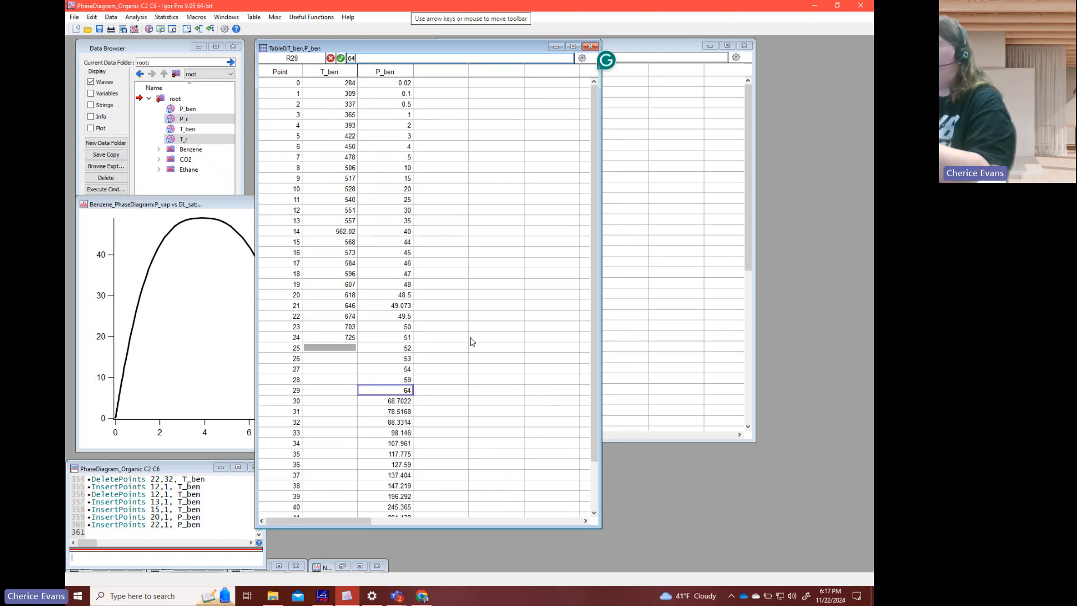
key(Return)
text(69)
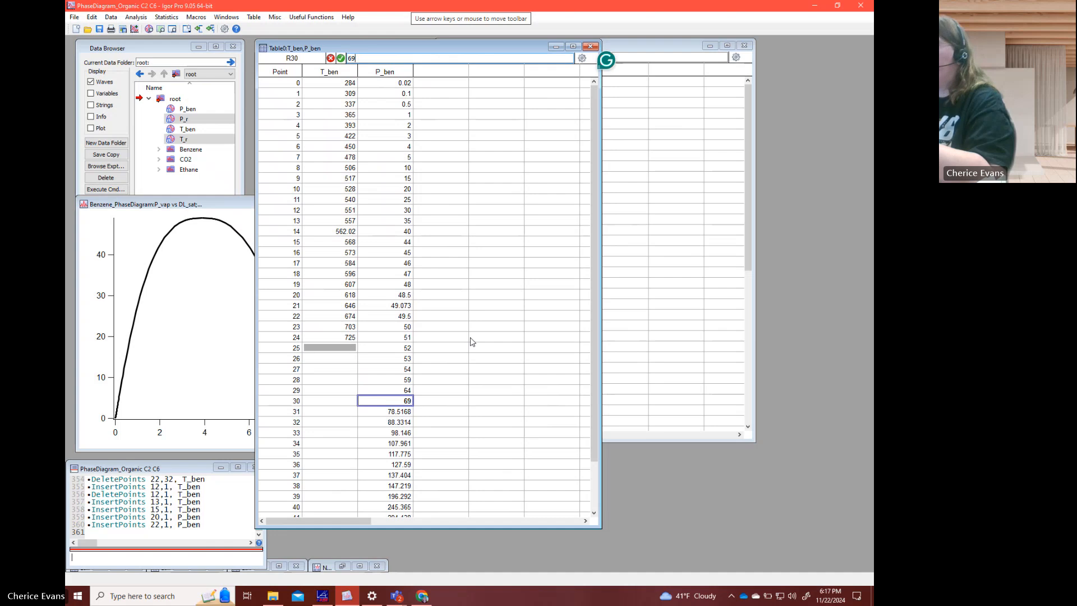
key(Return)
text(79)
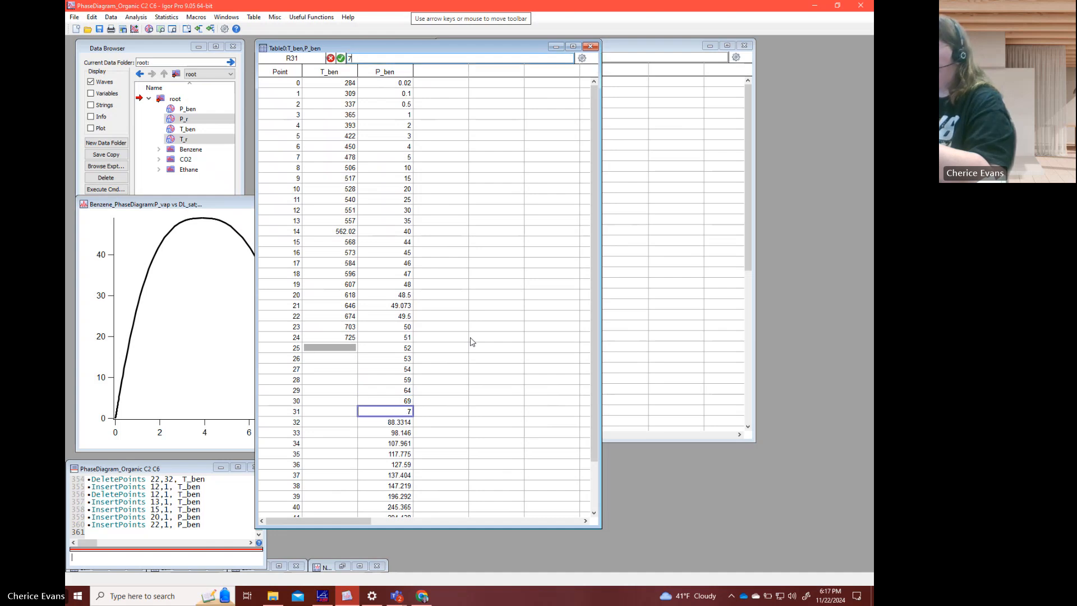
key(Return)
text(88)
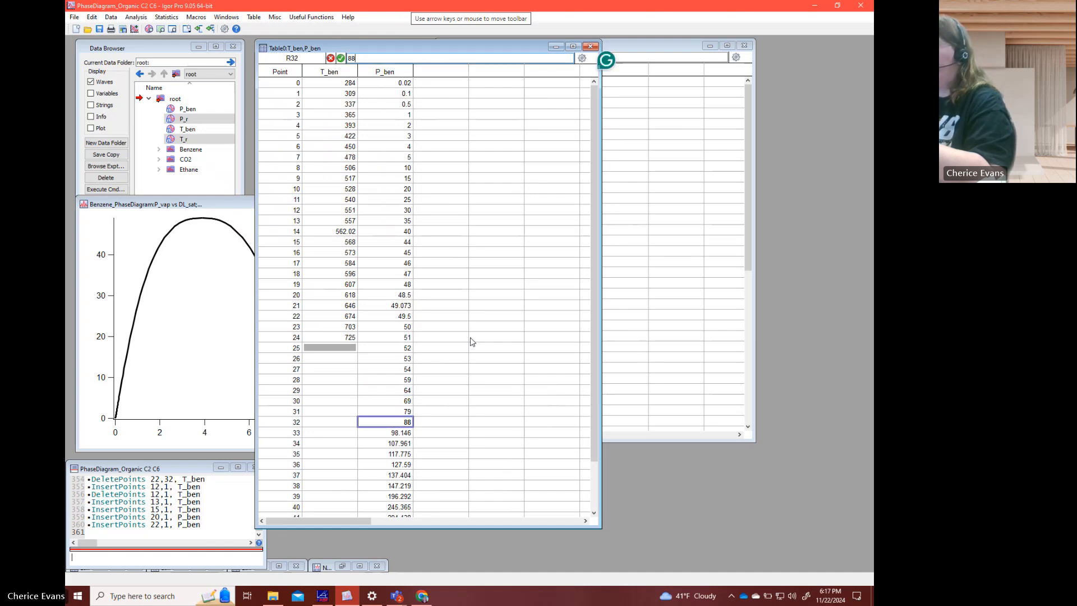
key(Return)
- Replace the P_ben values at points 28 through 31 with 55, 60, 65 and 70
key(Up)
key(Up)
key(Up)
key(Up)
key(Up)
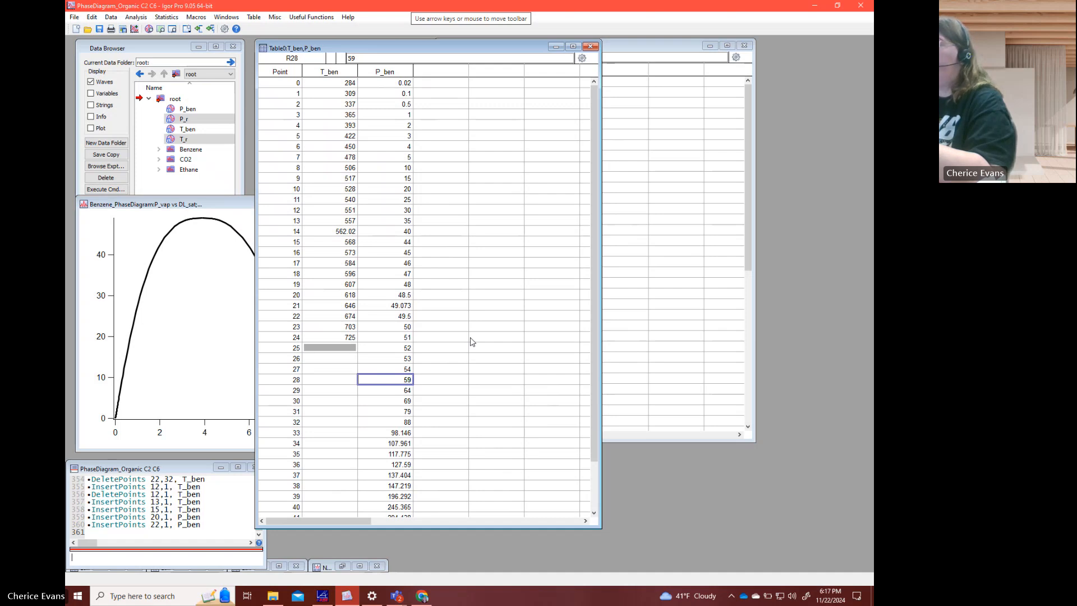
key(BackSpace)
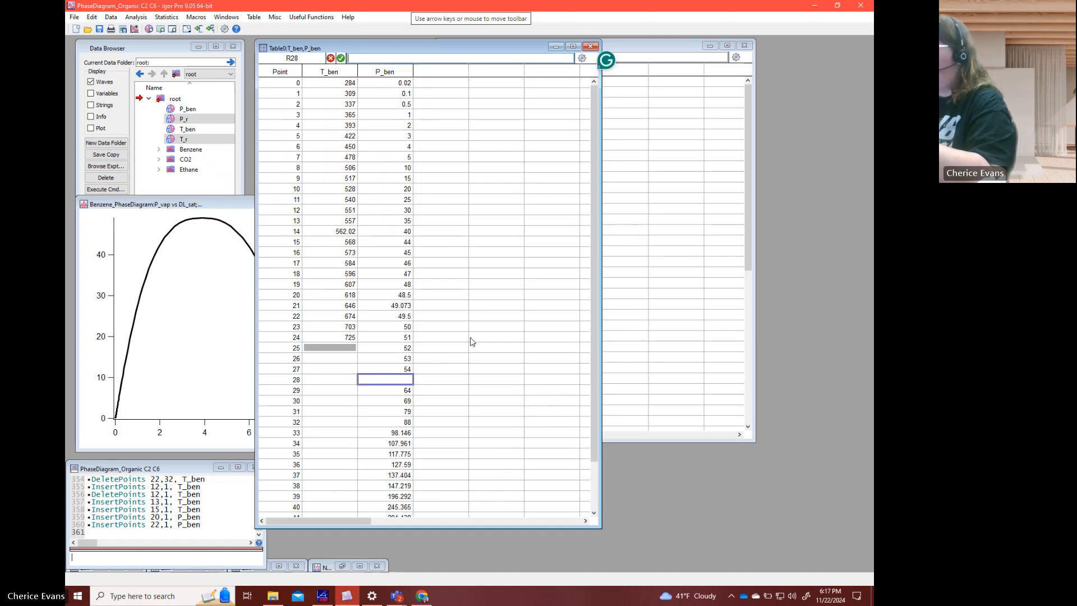
text(55)
key(Return)
text(60)
key(Return)
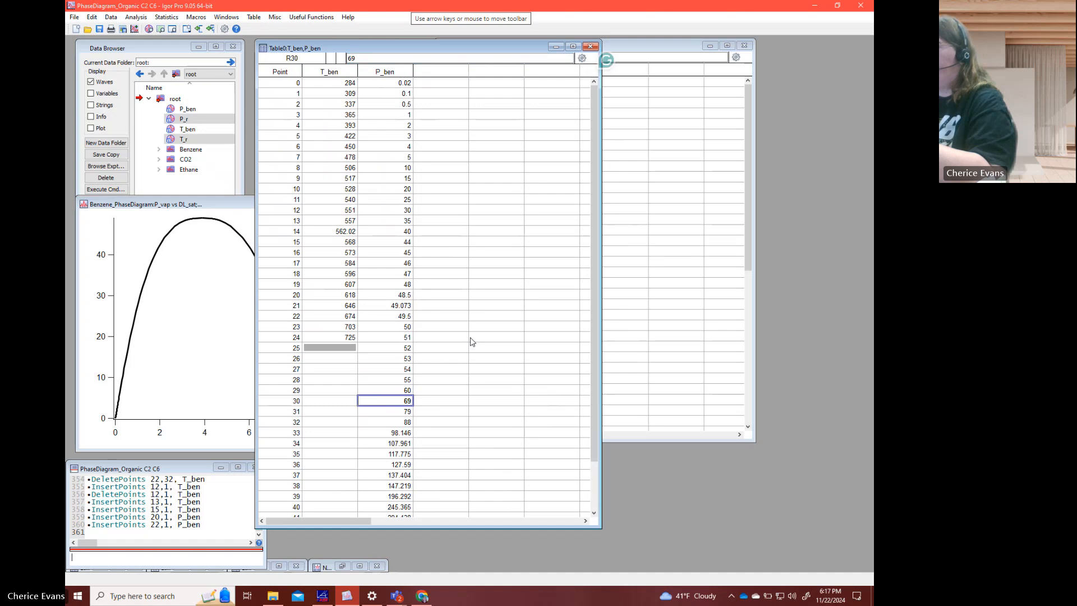
text(65)
key(Return)
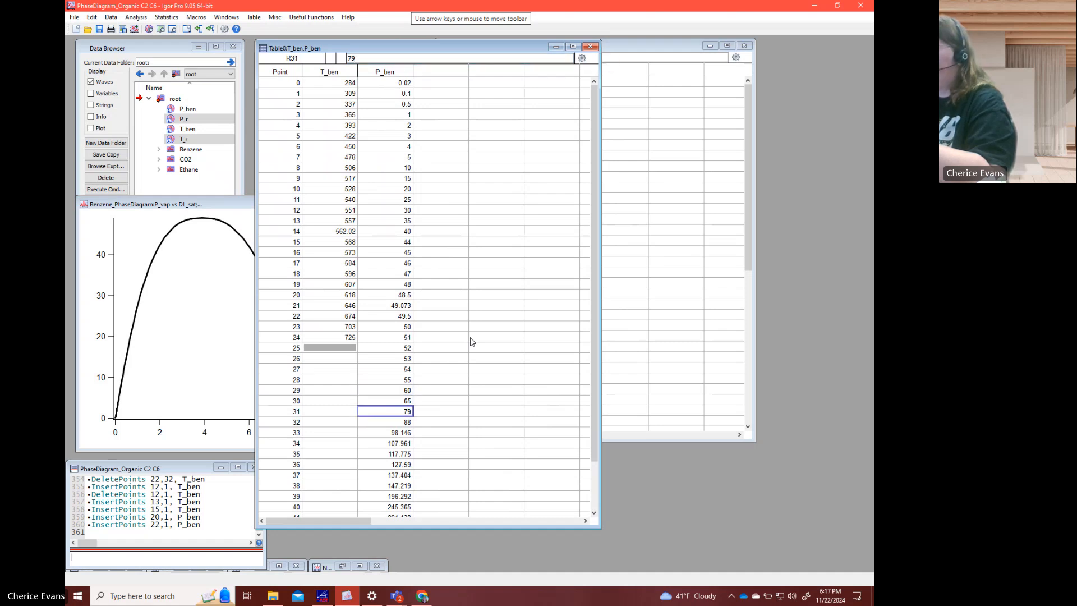
text(70)
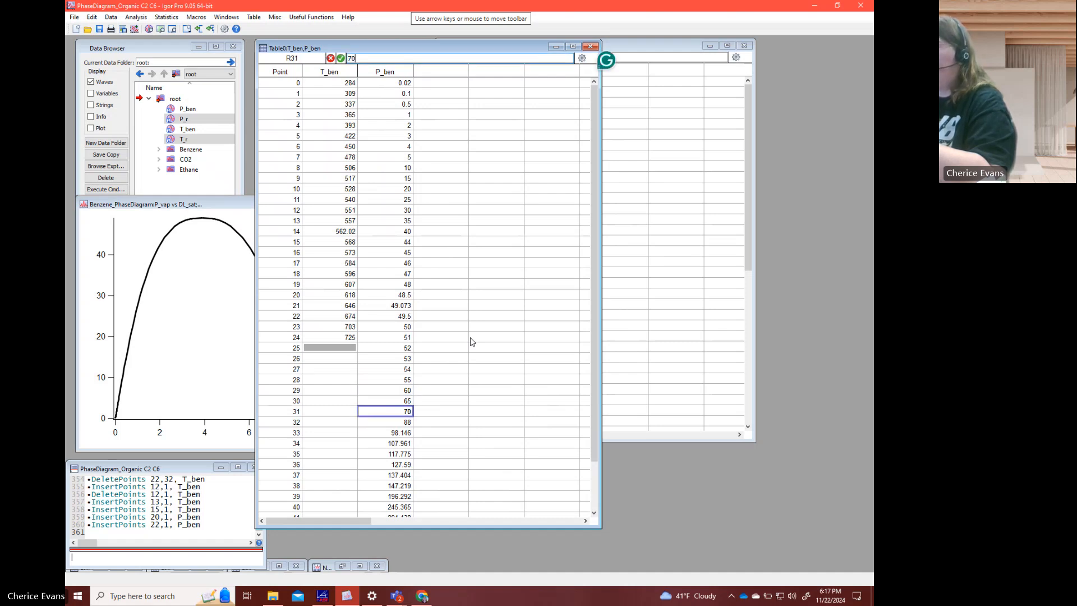
key(Return)
- Insert one point into P_ben at point 32 and set it to 80
right_click(411, 423)
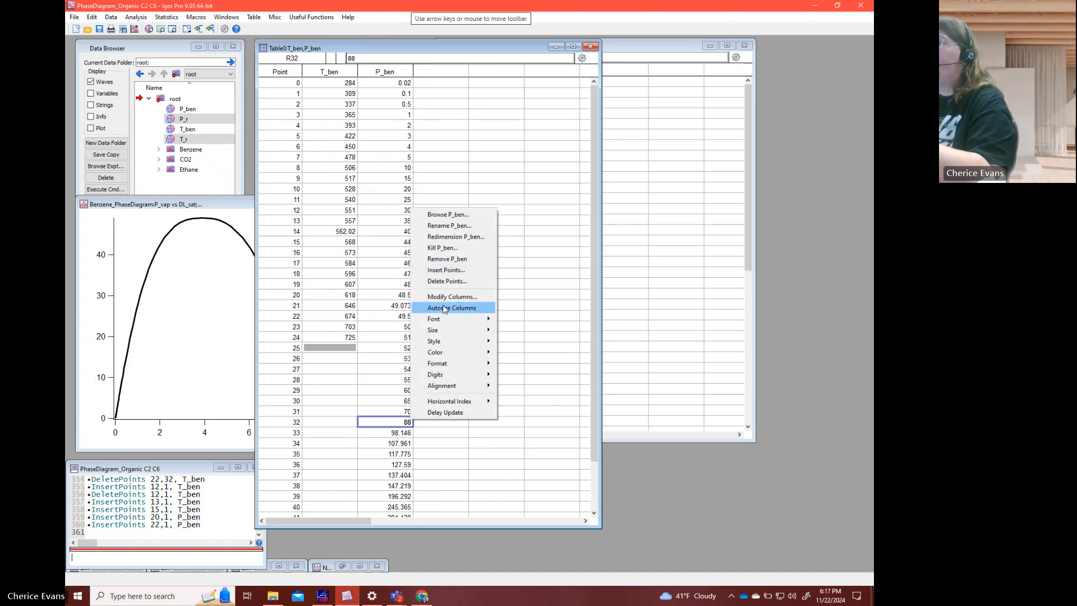
click(451, 274)
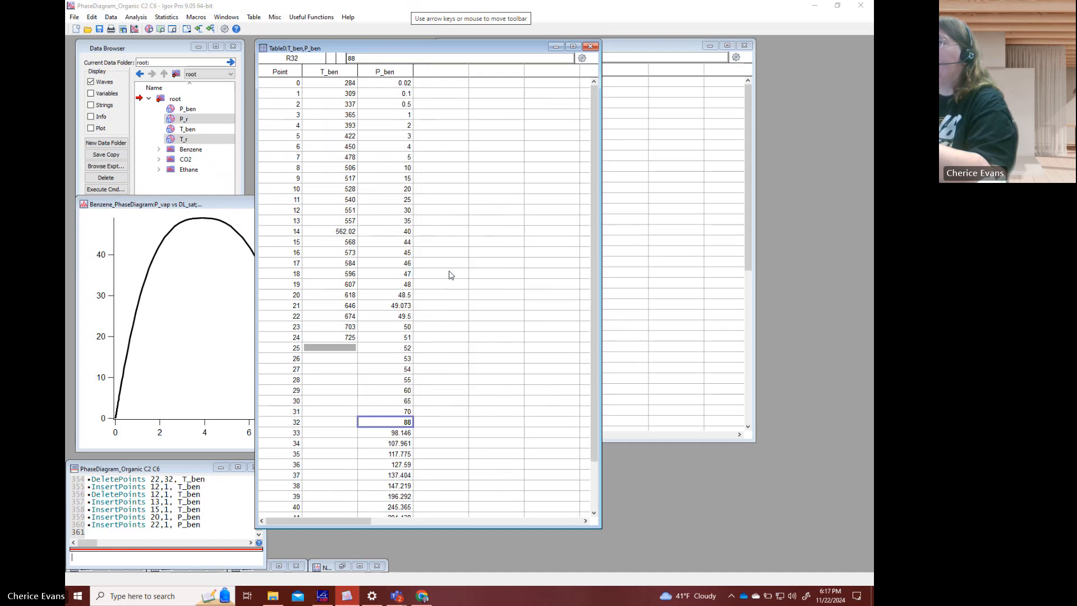
click(363, 387)
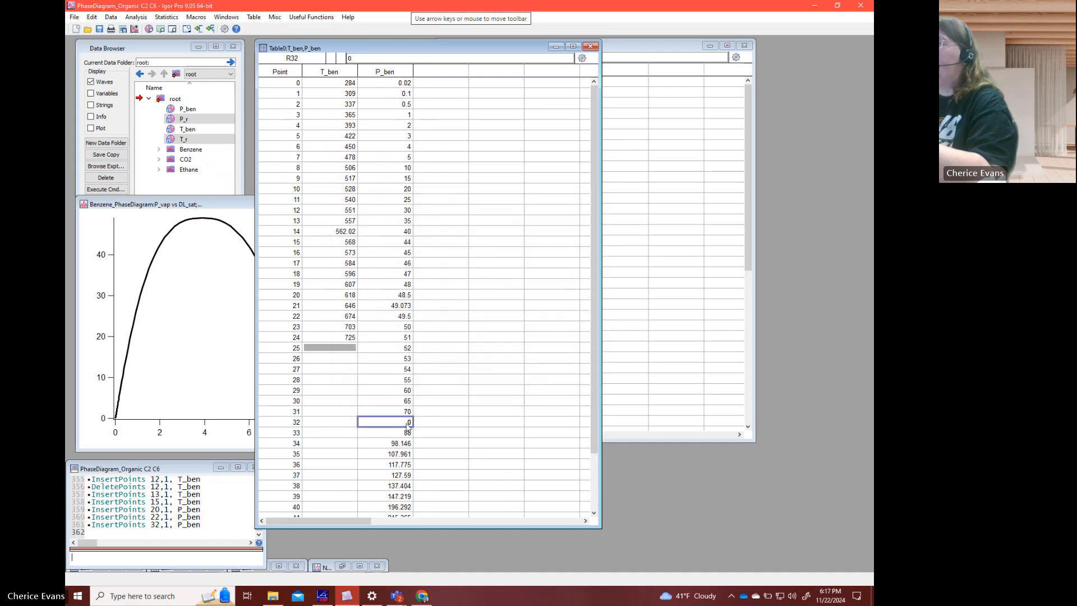
text(80)
key(Return)
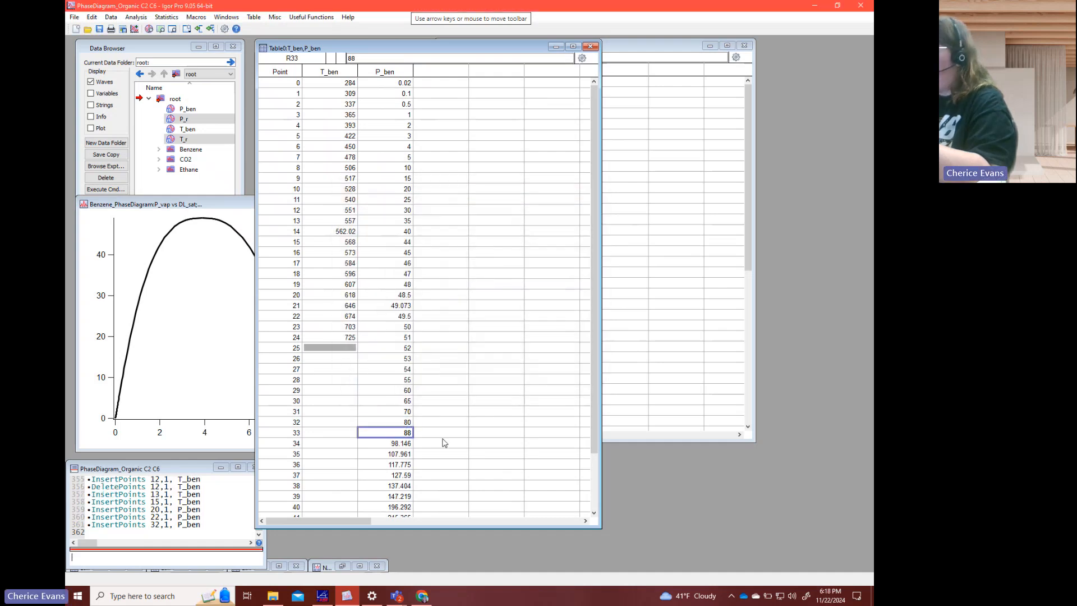
- Round the P_ben values at points 33 through 36 to 90, 100, 110 and 120
text(90)
key(Return)
text(100)
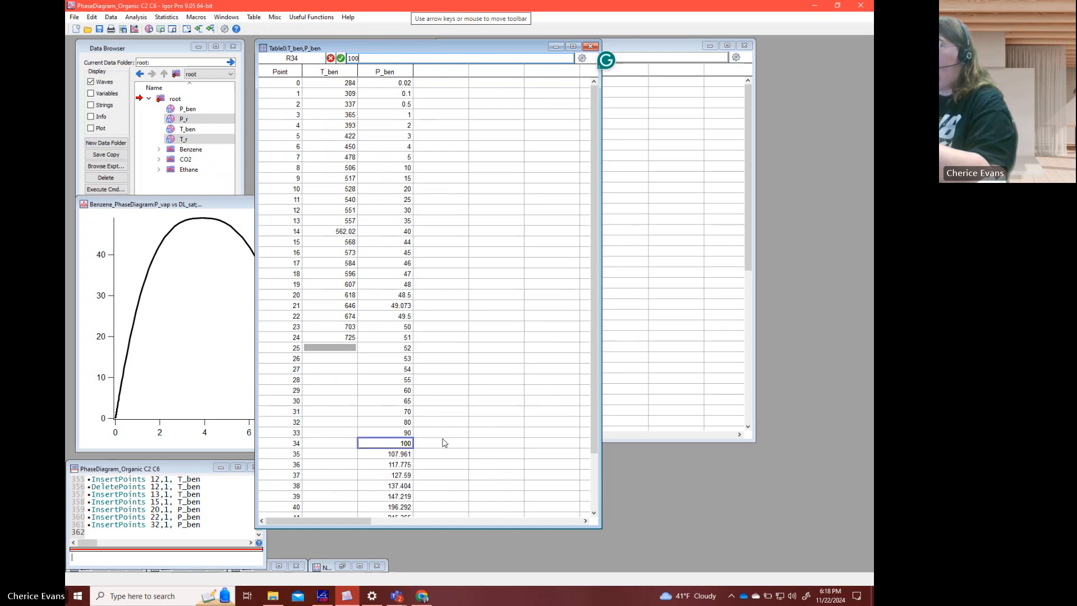
key(Return)
text(110)
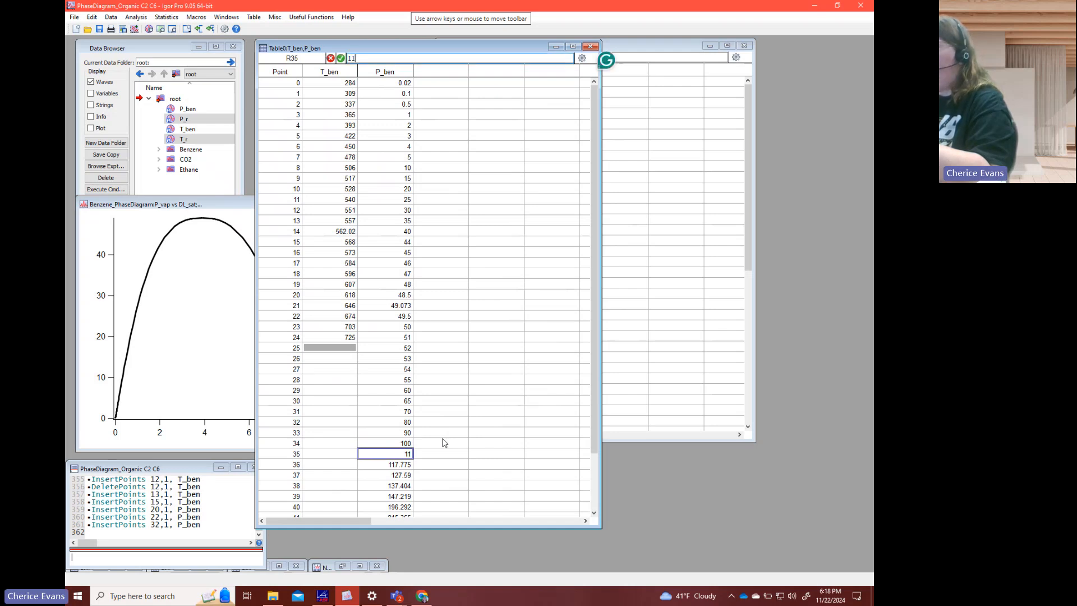
key(Return)
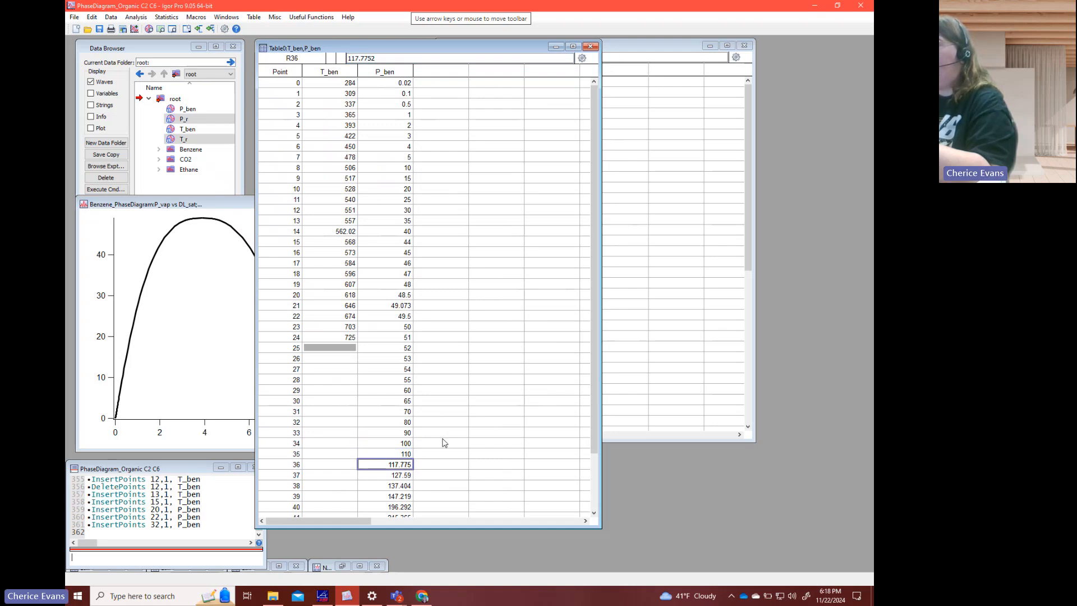
text(1)
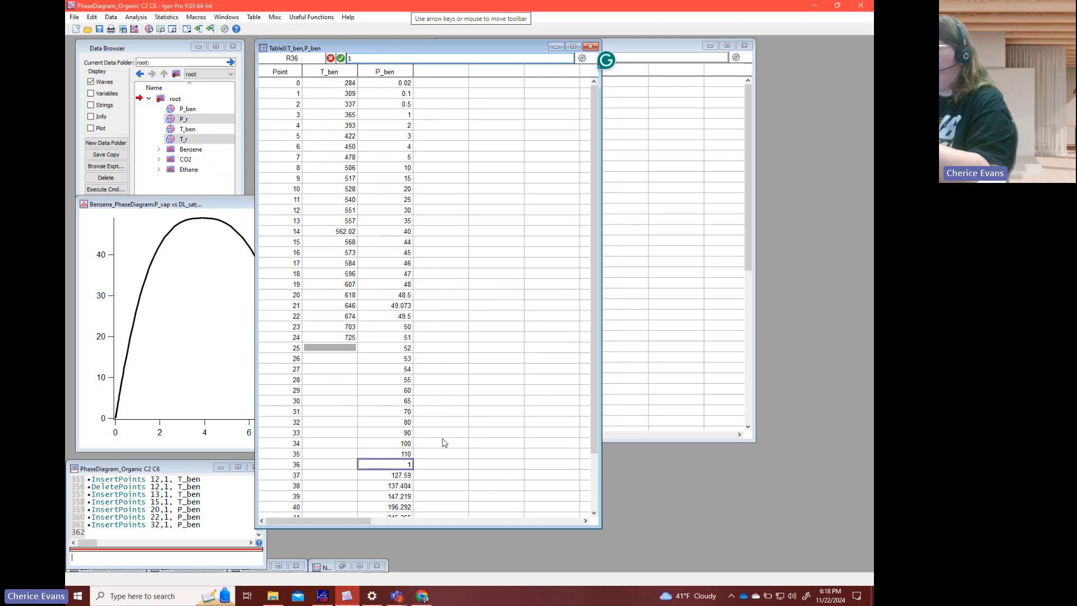
text(20)
key(Return)
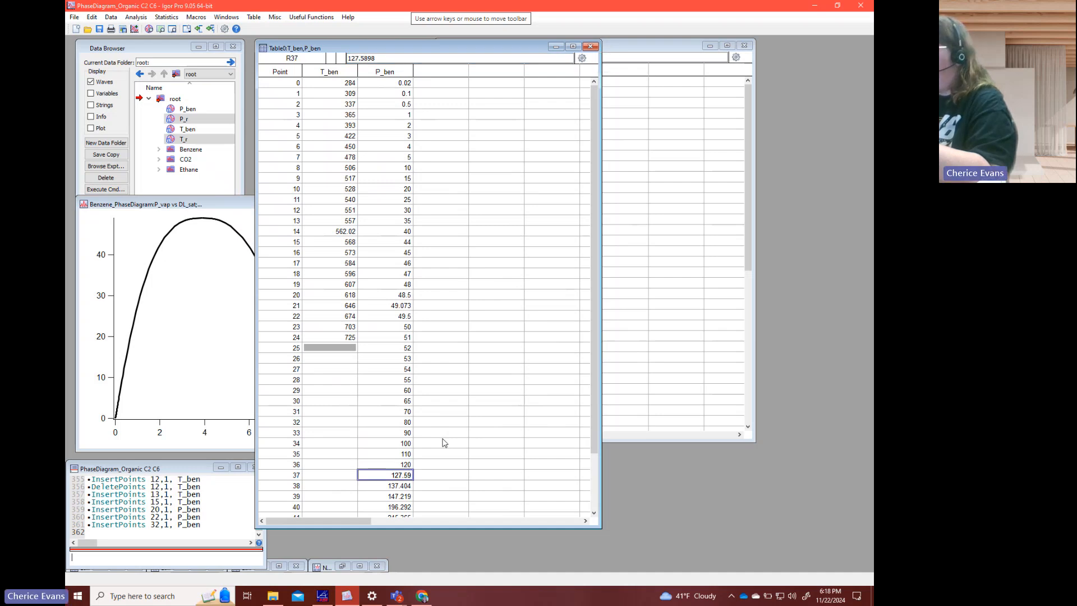
- Set the P_ben values at points 37 through 40 to 130, 140, 150 and 200
text(130)
key(Return)
text(140)
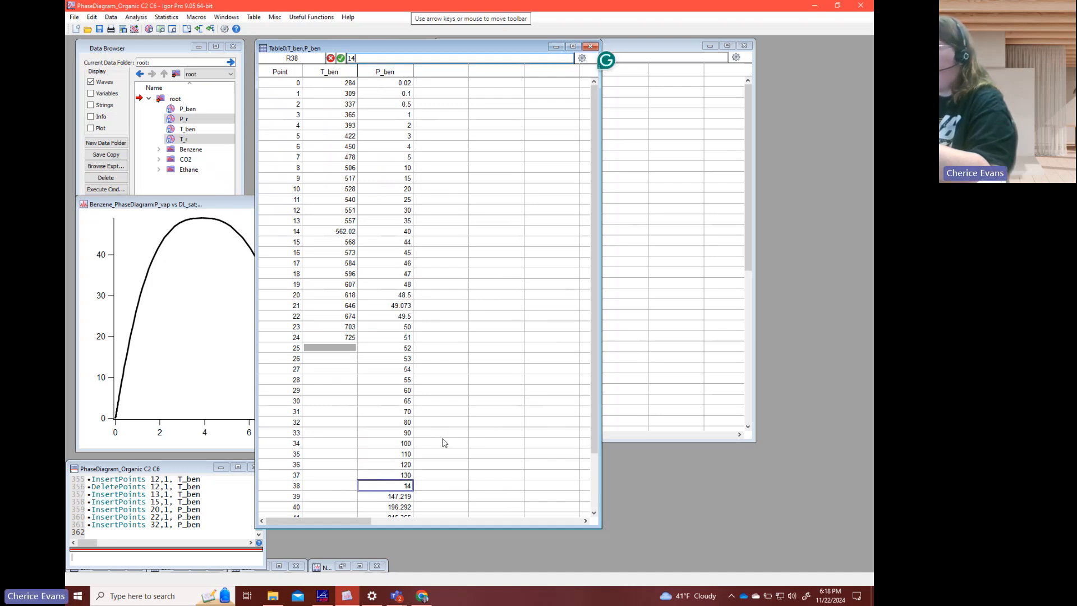
key(Return)
text(150)
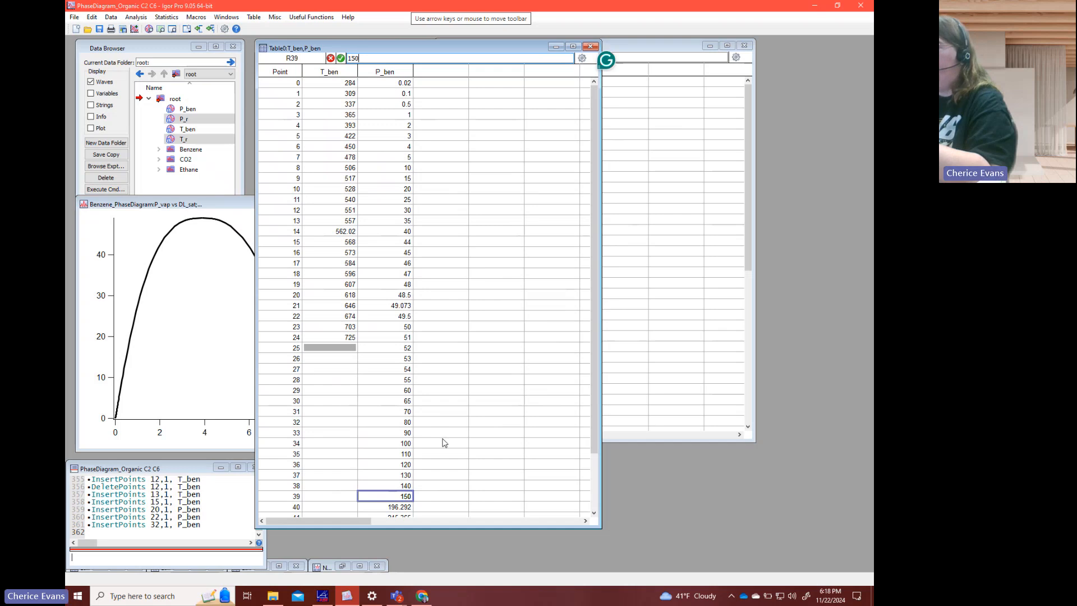
key(Return)
text(200)
key(Return)
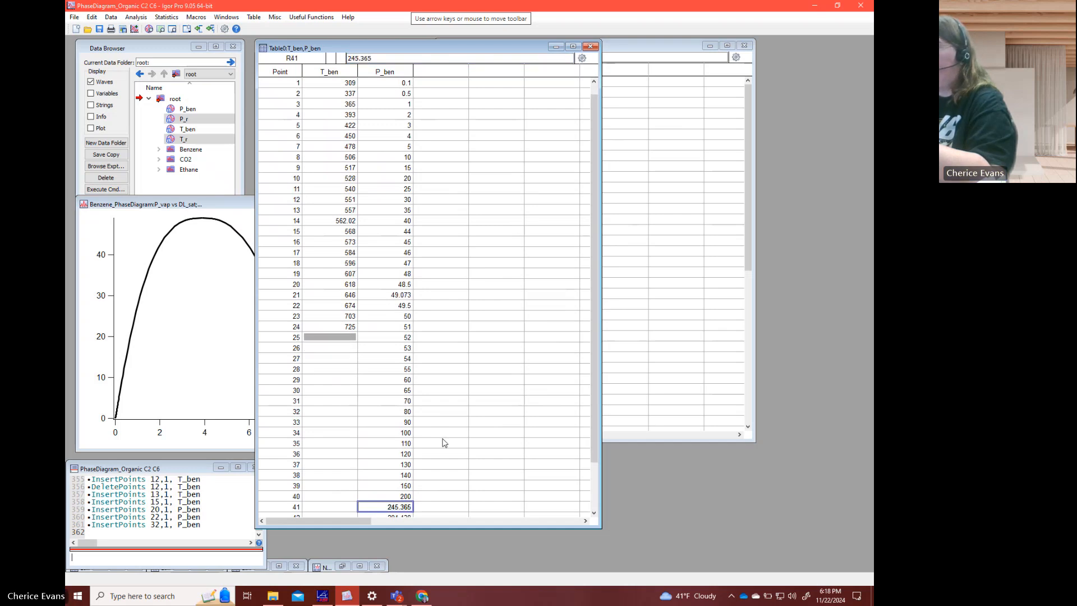
- Set the P_ben values at points 41 through 44 to 250, 300, 350 and 400
text(250)
key(Return)
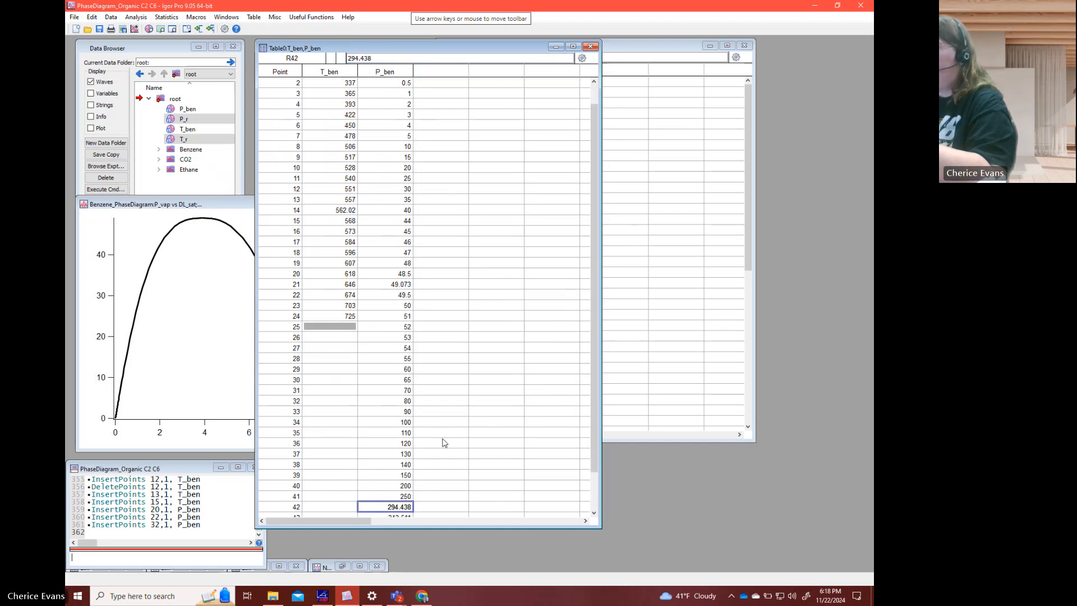
text(300)
key(Return)
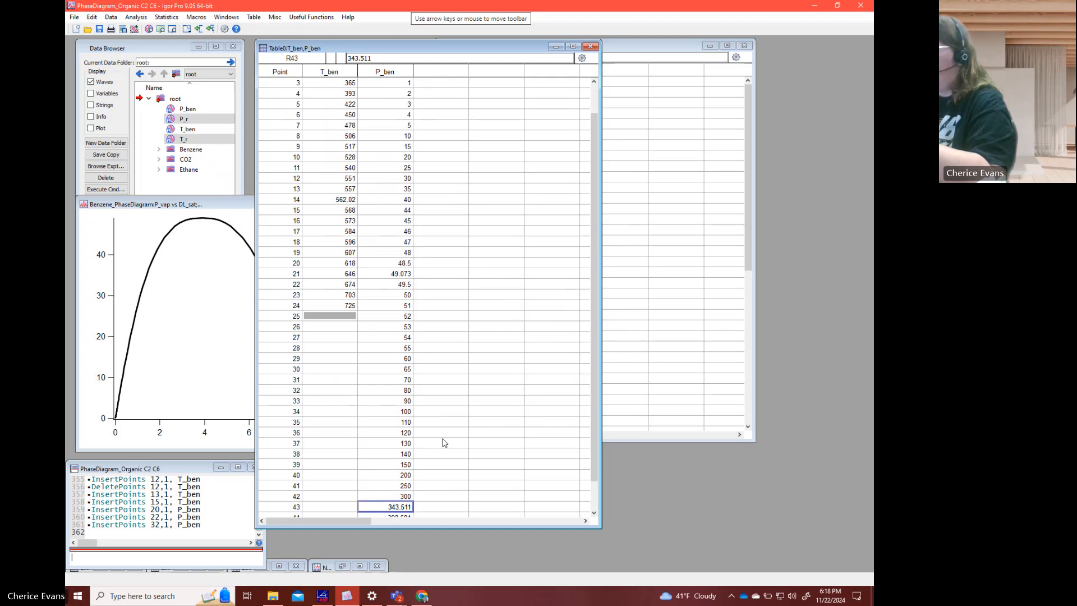
text(350)
key(Return)
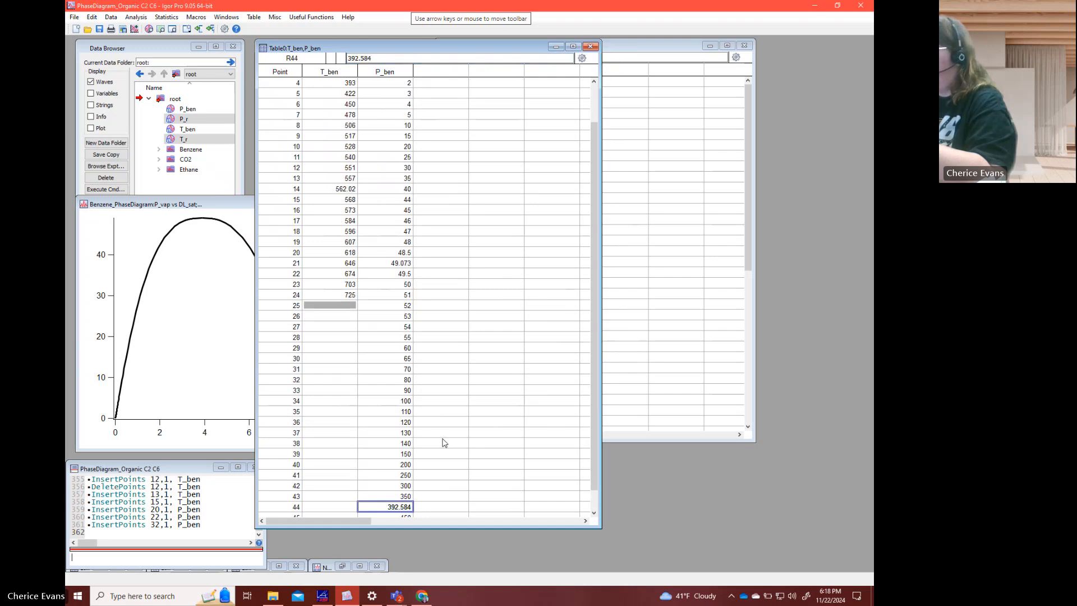
text(400)
key(Return)
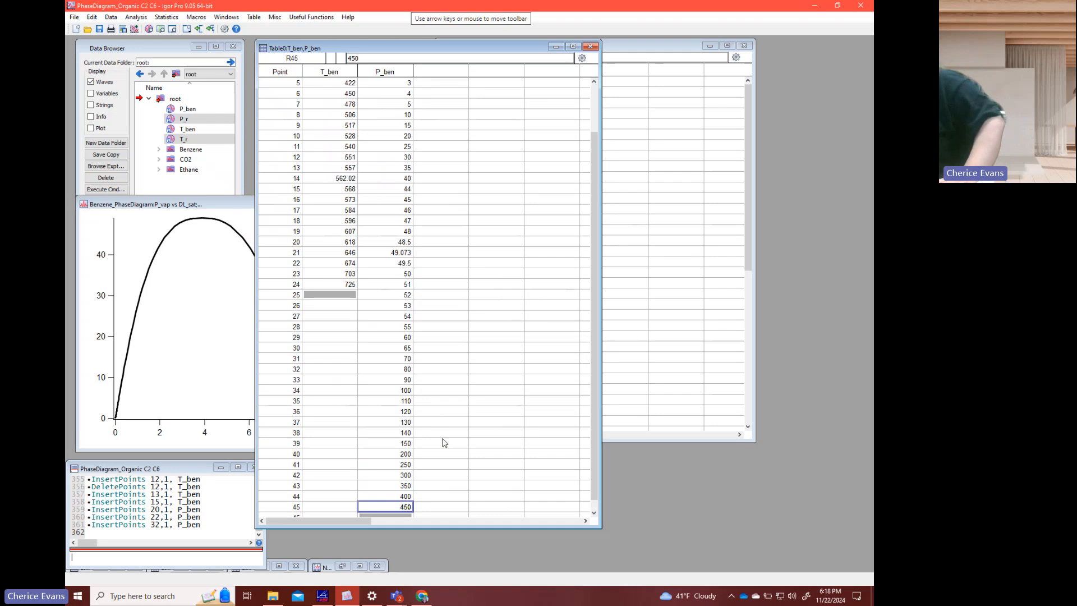
- Move the T_ben and P_ben table off the phase diagram graph and minimize the P_r and T_r table
scroll(446, 444, up, 5)
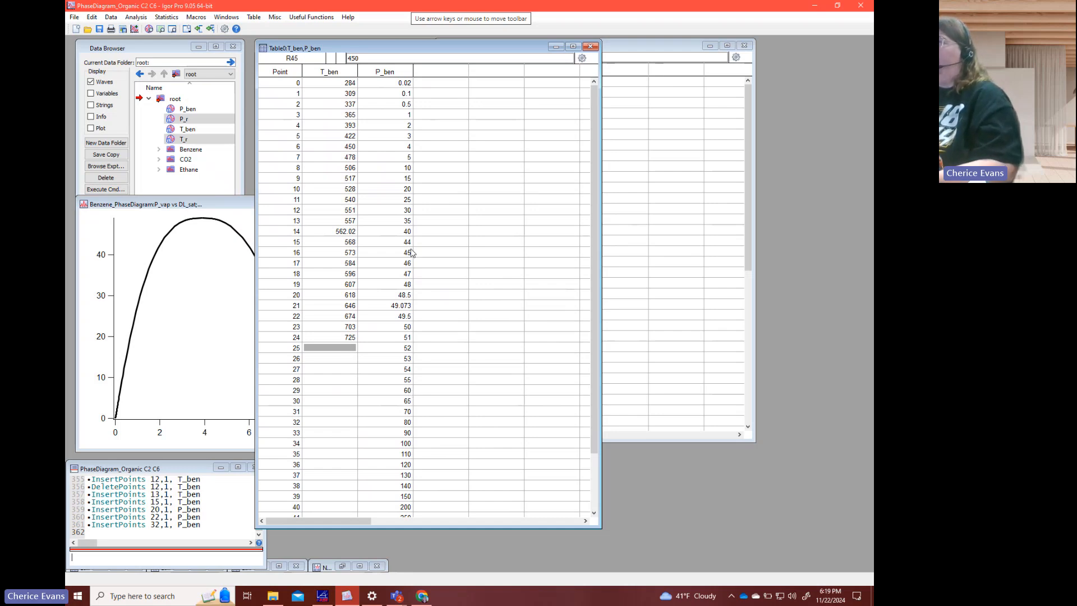
drag(470, 49, 642, 74)
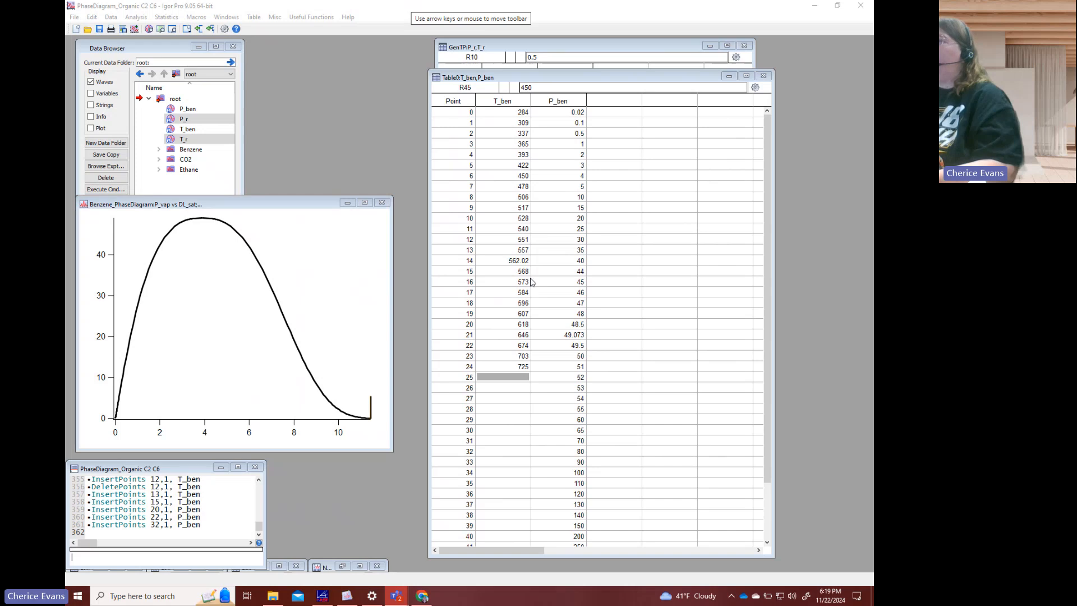
click(198, 129)
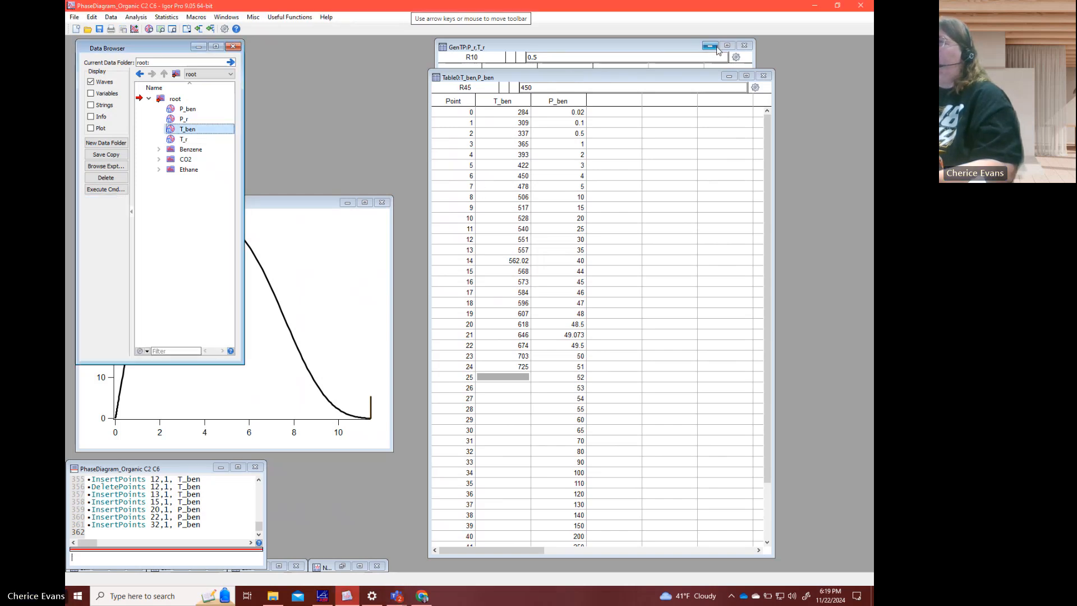
click(716, 47)
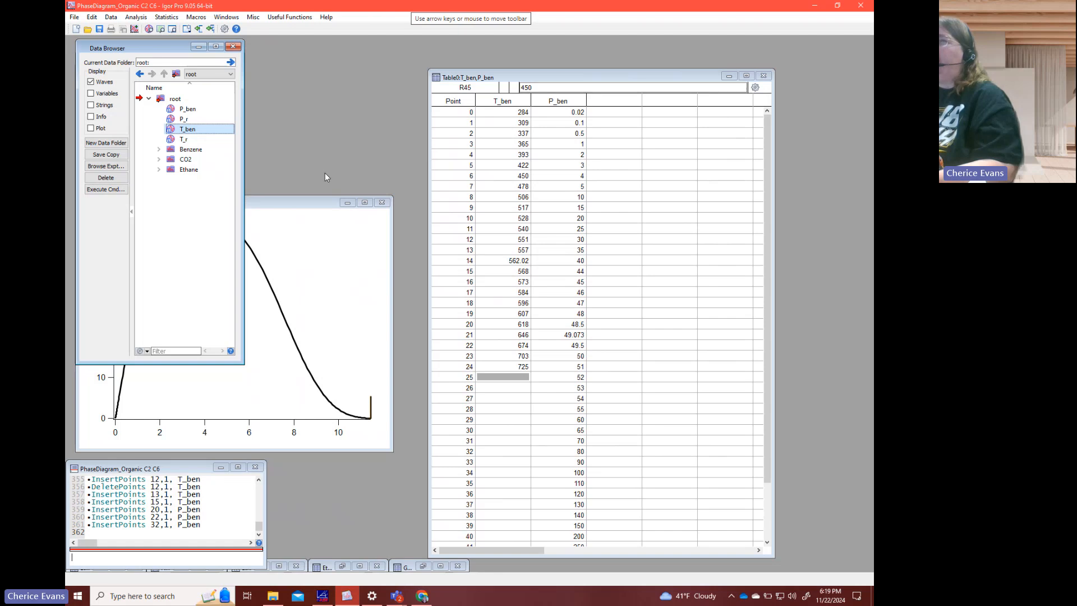
- Move the P_ben and T_ben waves into the Benzene data folder and make that folder the current one
ctrl+click(206, 115)
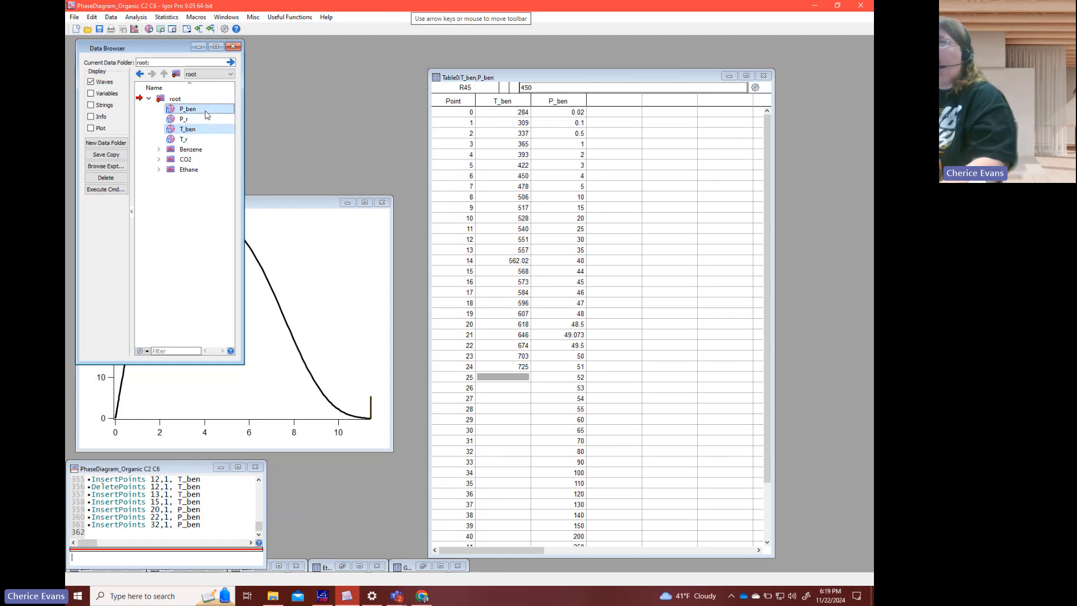
drag(206, 114, 198, 154)
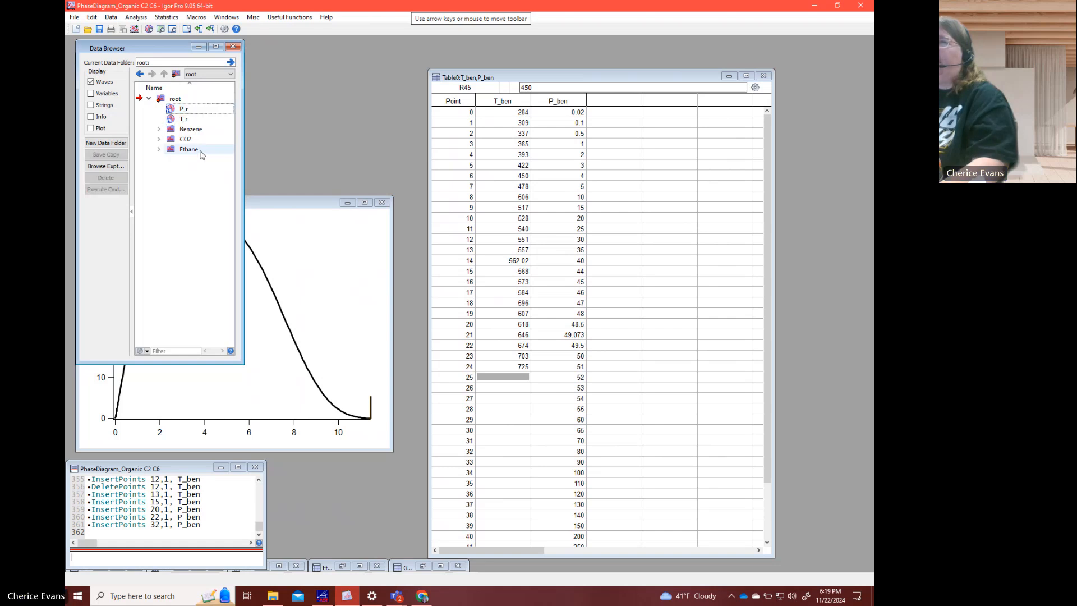
click(139, 129)
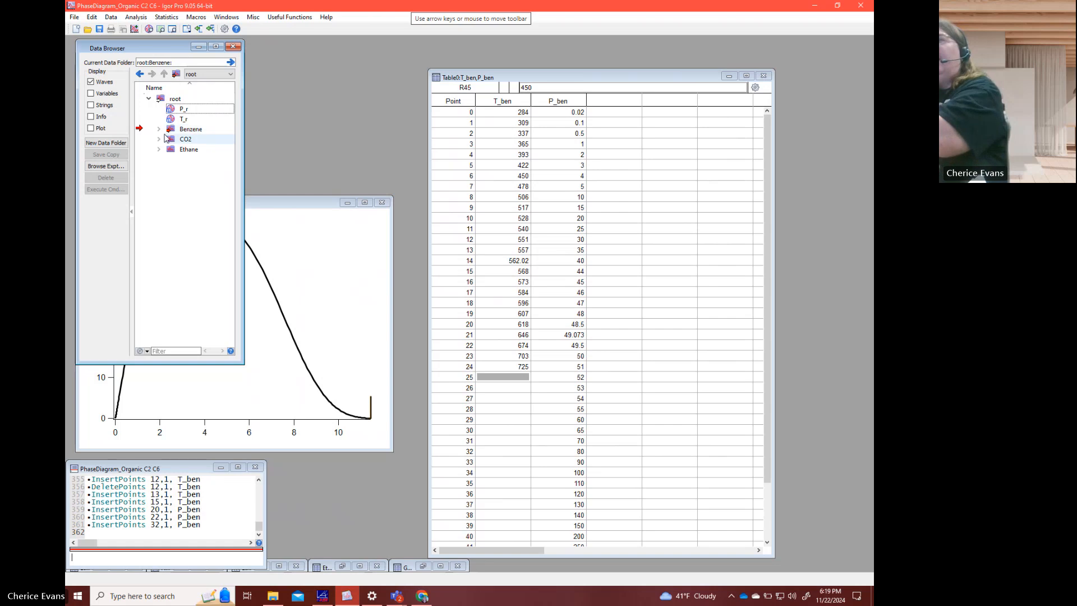
click(159, 129)
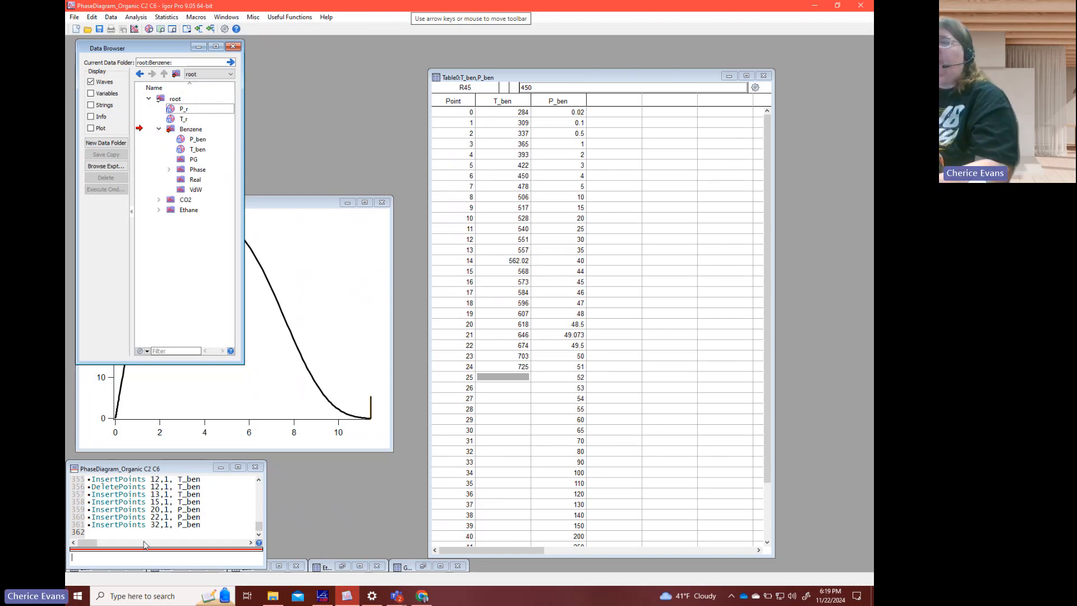
click(160, 551)
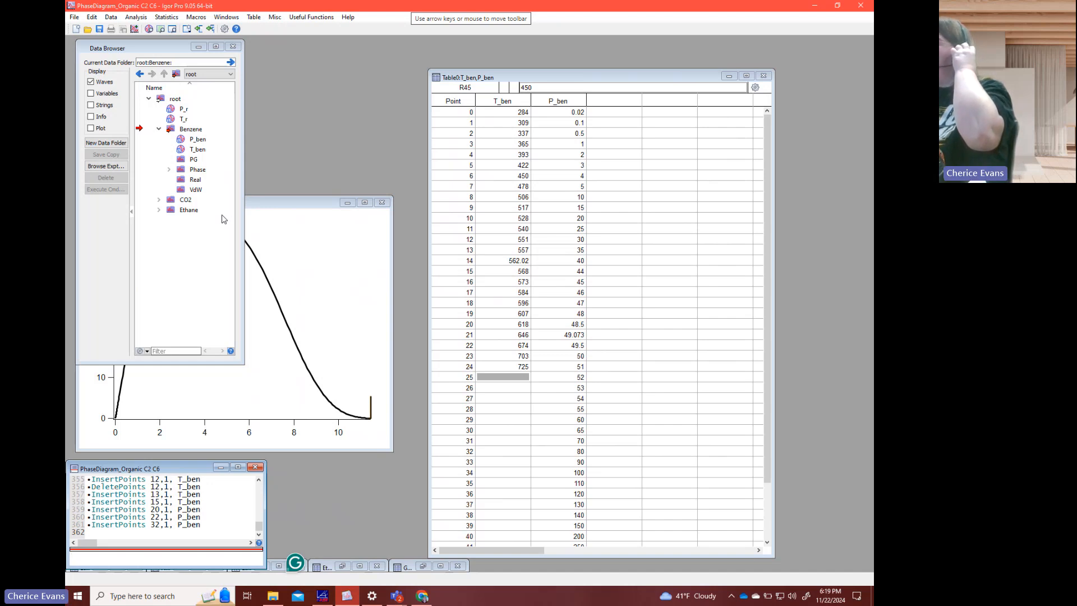
- Switch to REFPROP and close the three open Ethane result tables
click(323, 596)
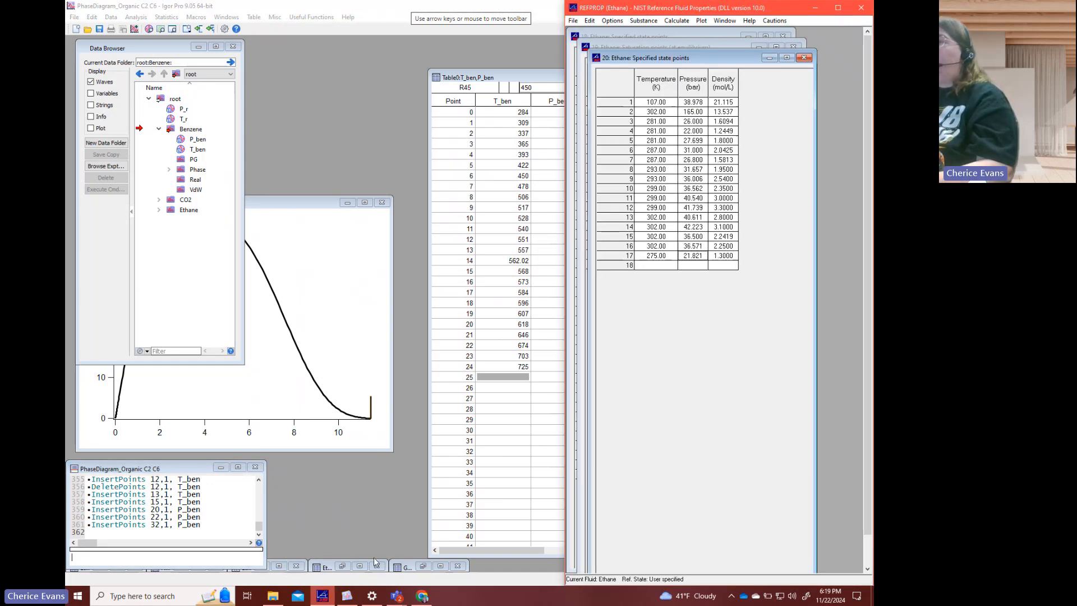
click(804, 57)
click(793, 48)
click(783, 35)
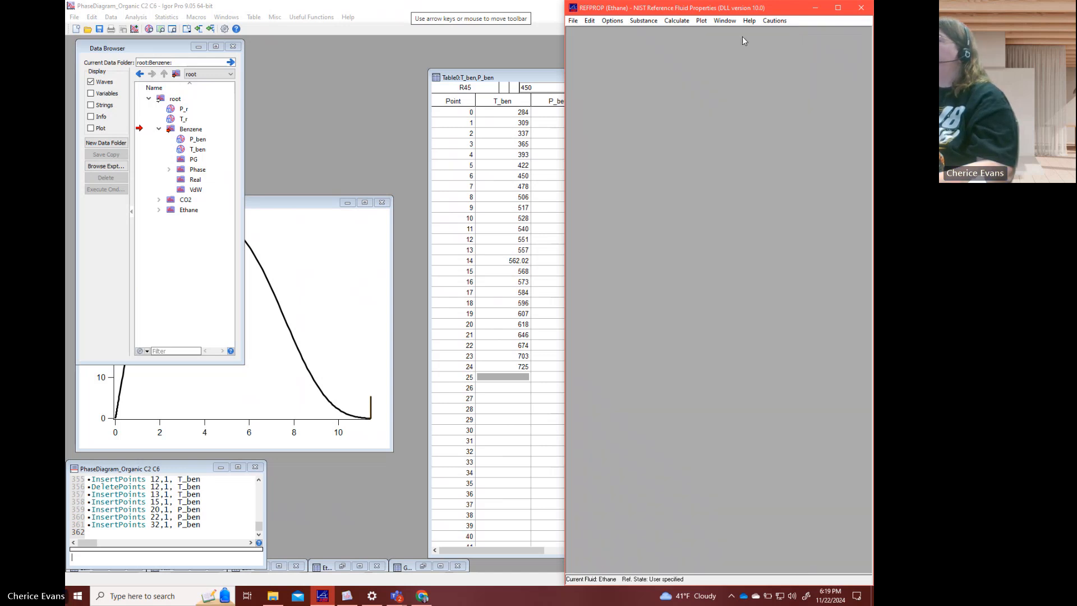
- Choose Benzene as the pure fluid for the calculations
click(644, 21)
click(662, 32)
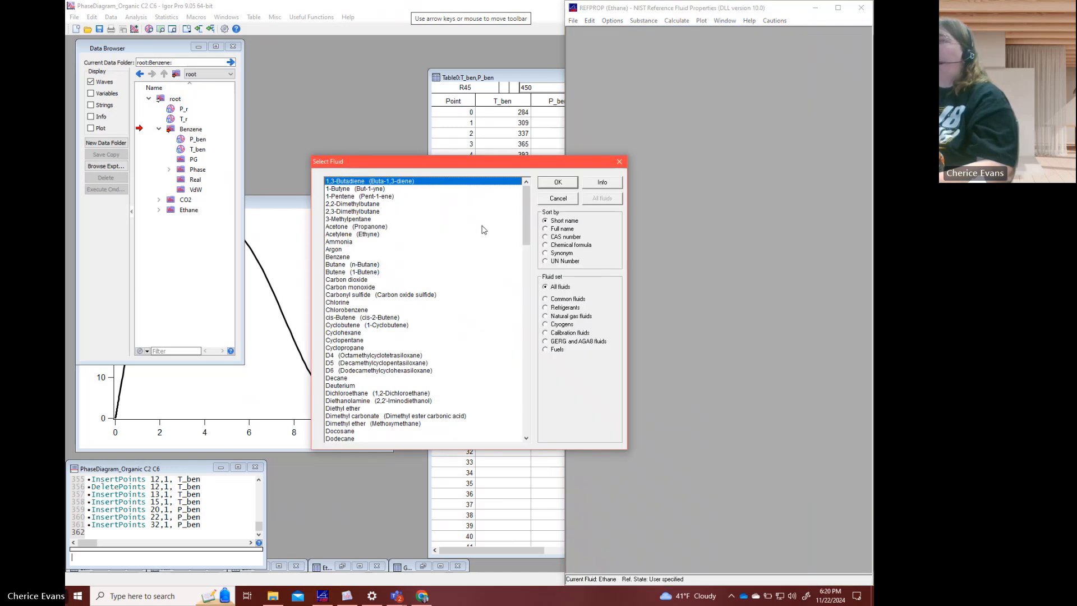
click(372, 257)
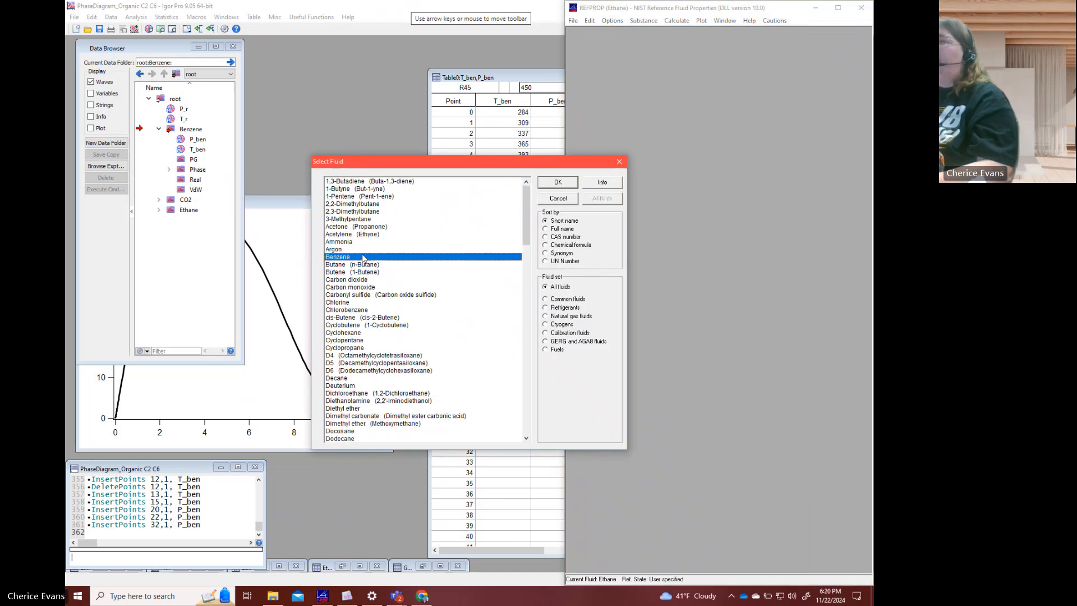
click(561, 185)
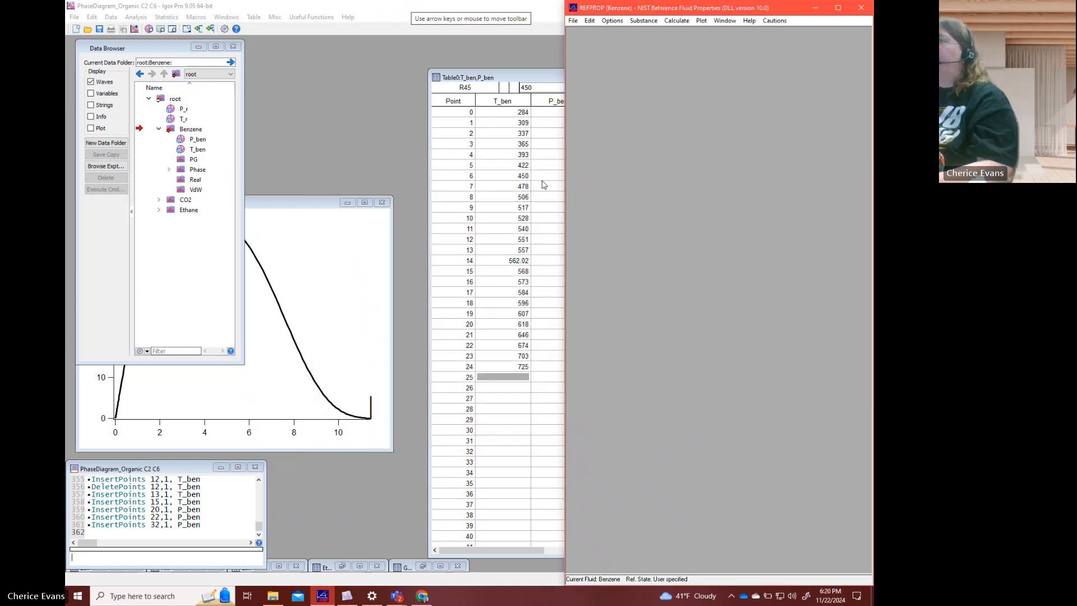
- Change REFPROP's property order so that Pressure comes before Temperature
click(543, 185)
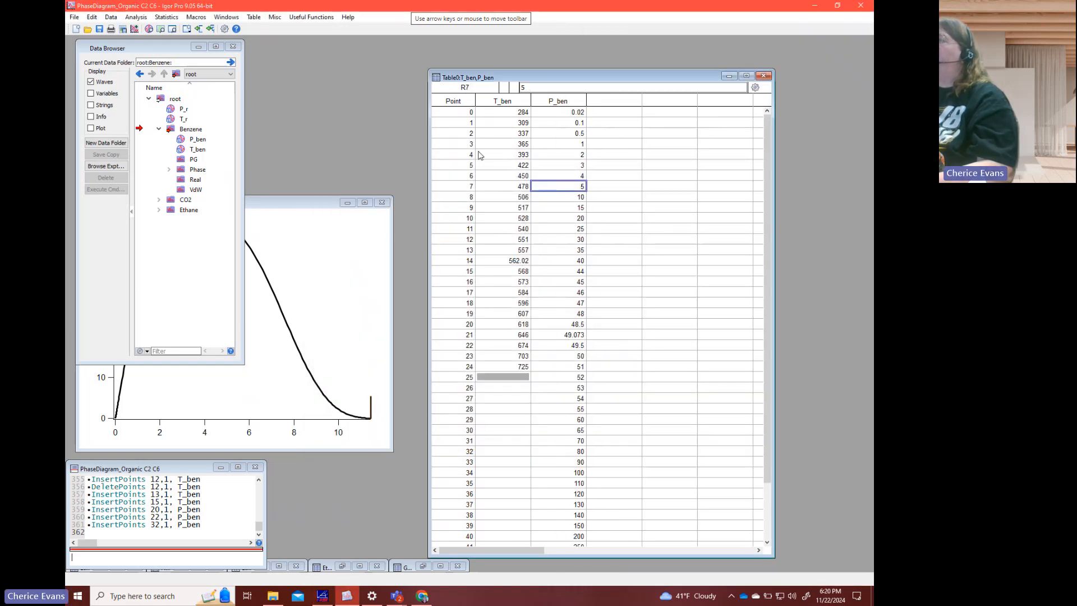
click(322, 596)
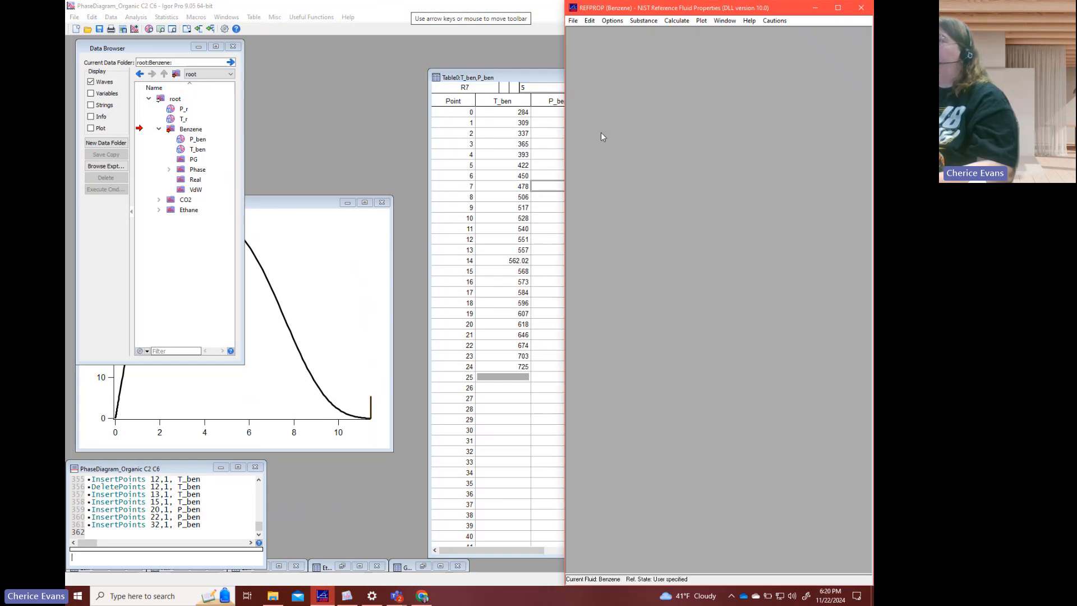
click(613, 21)
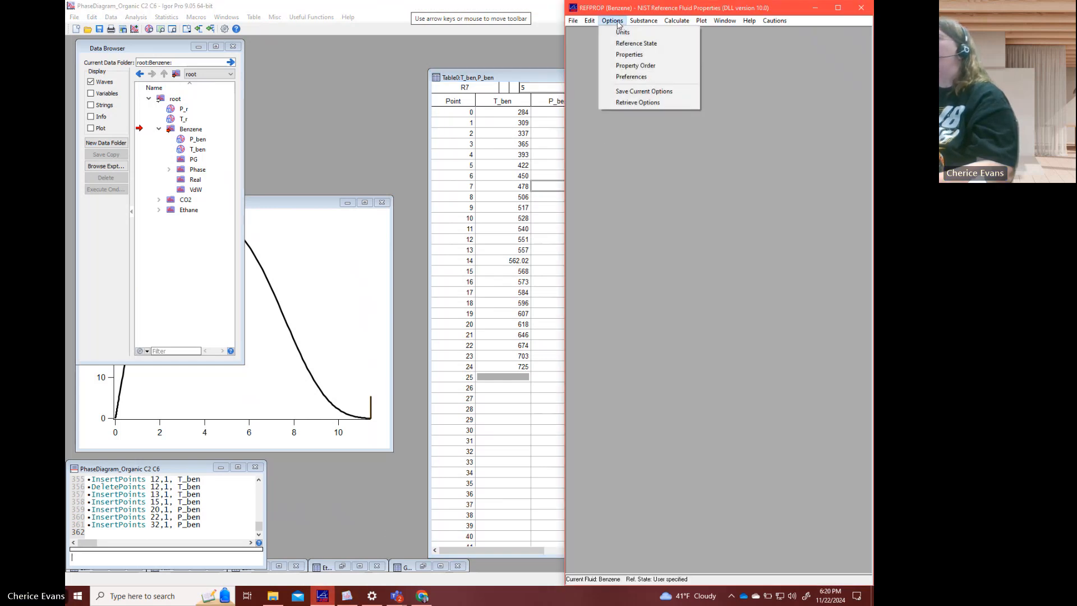
click(627, 65)
click(402, 245)
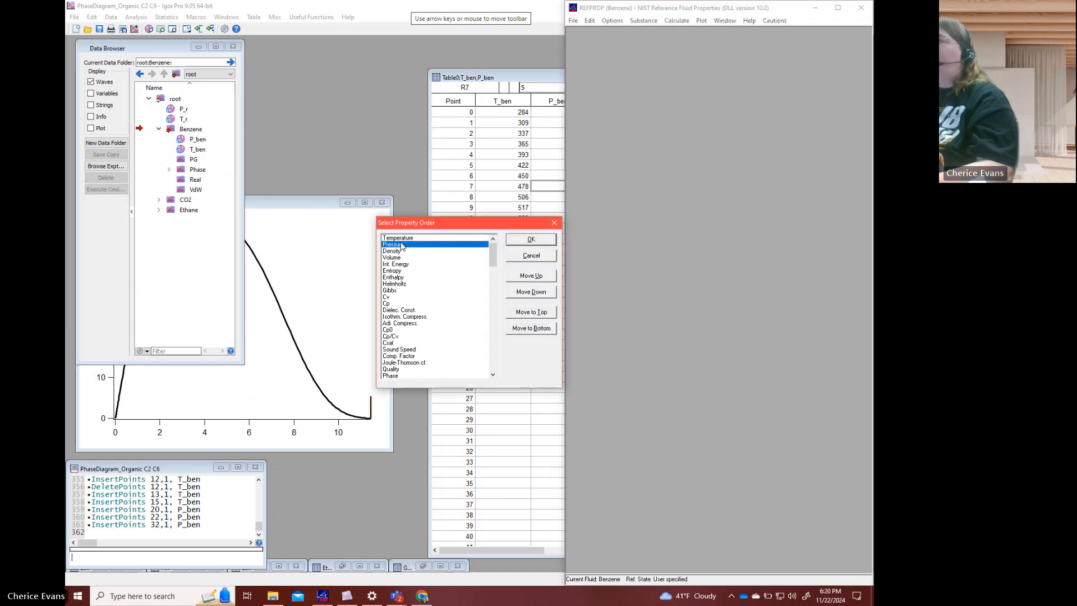
click(537, 277)
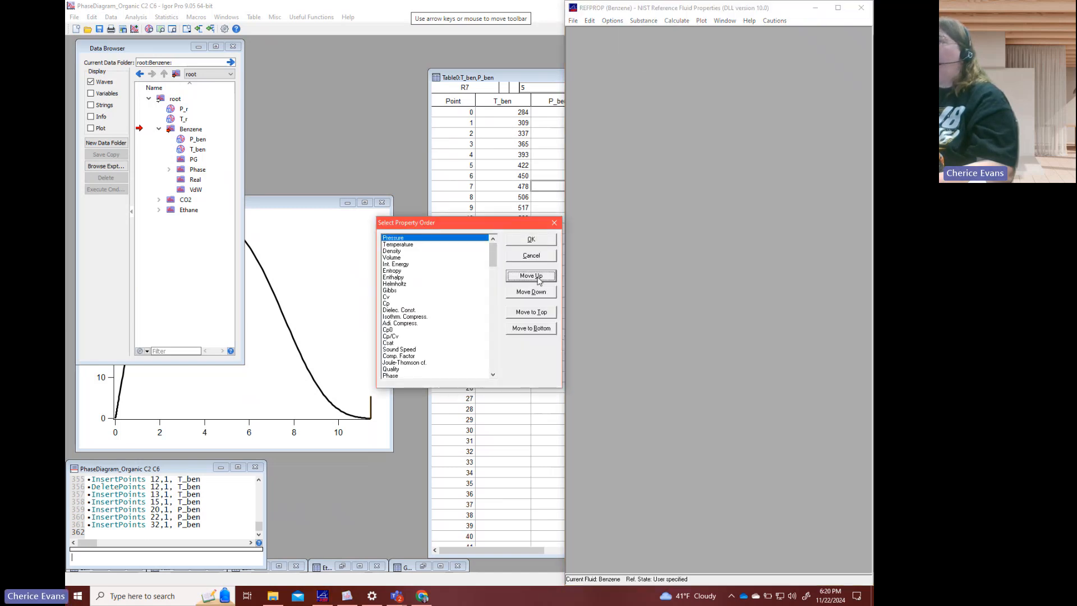
click(531, 239)
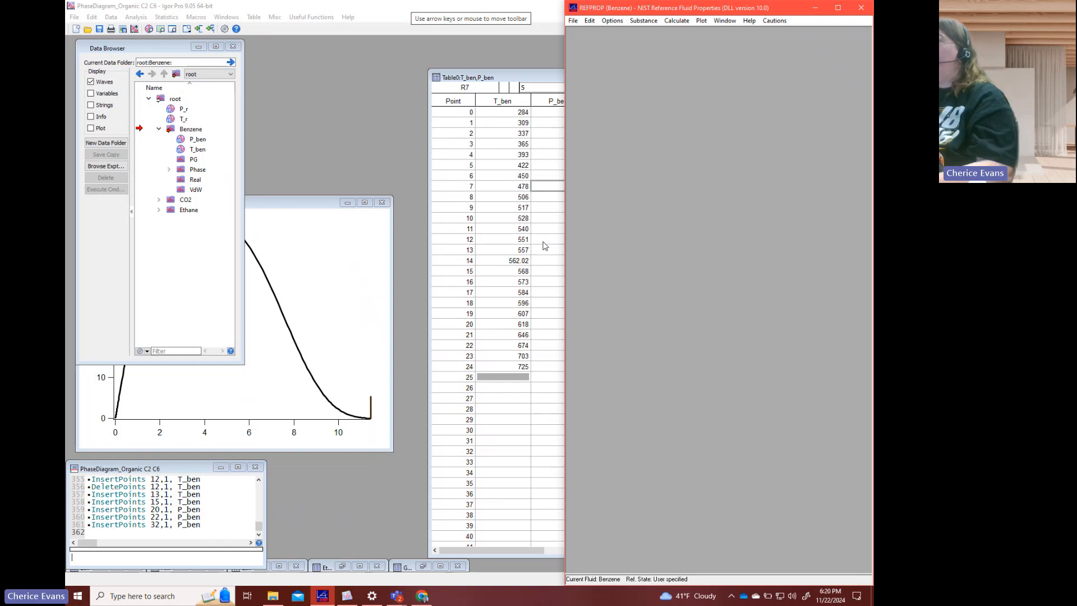
click(543, 241)
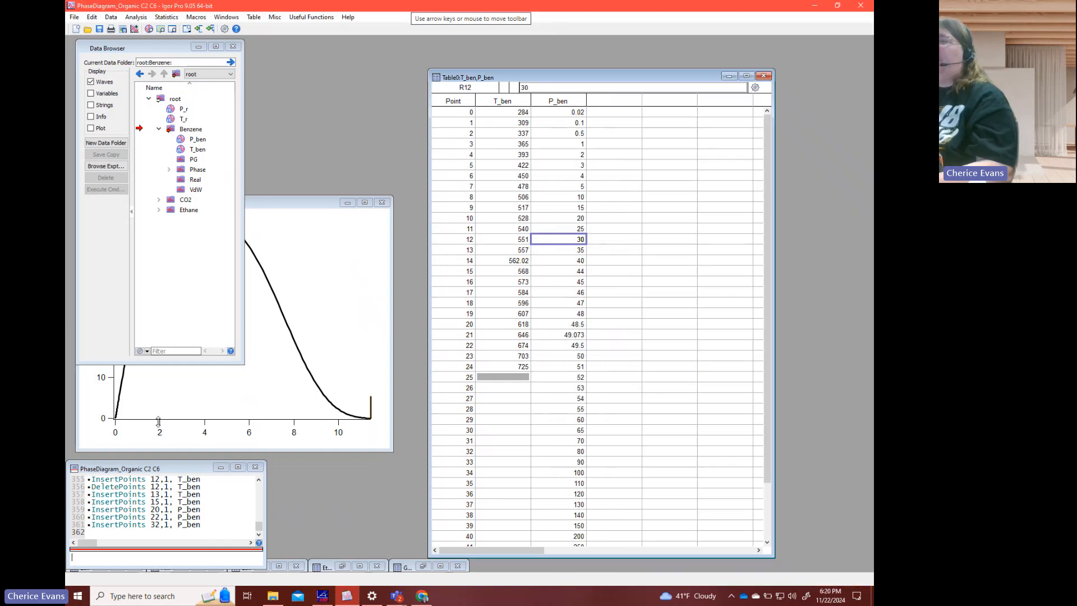
click(154, 558)
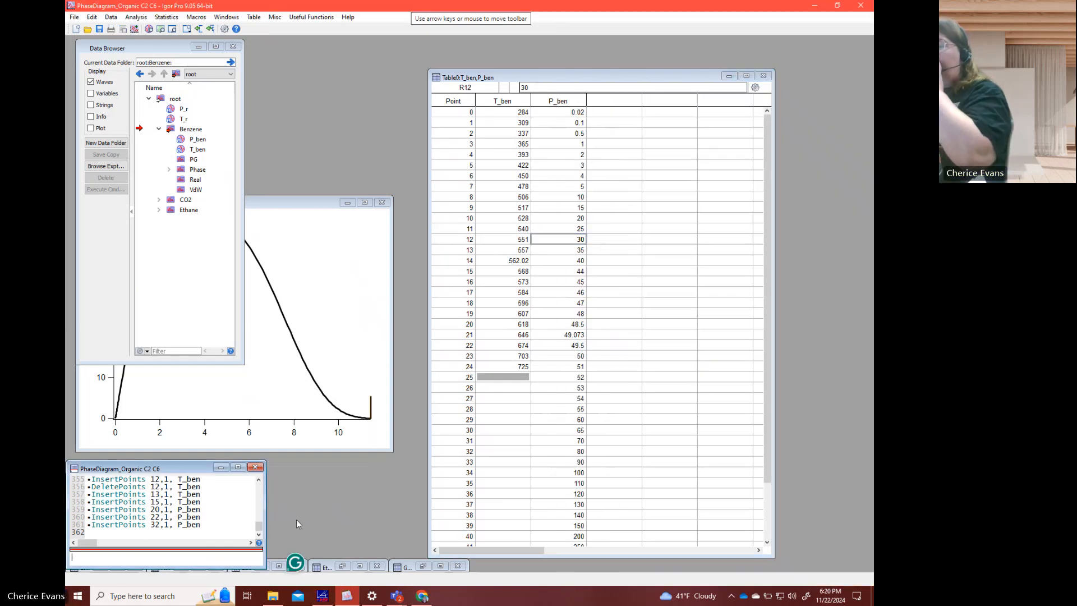
click(323, 596)
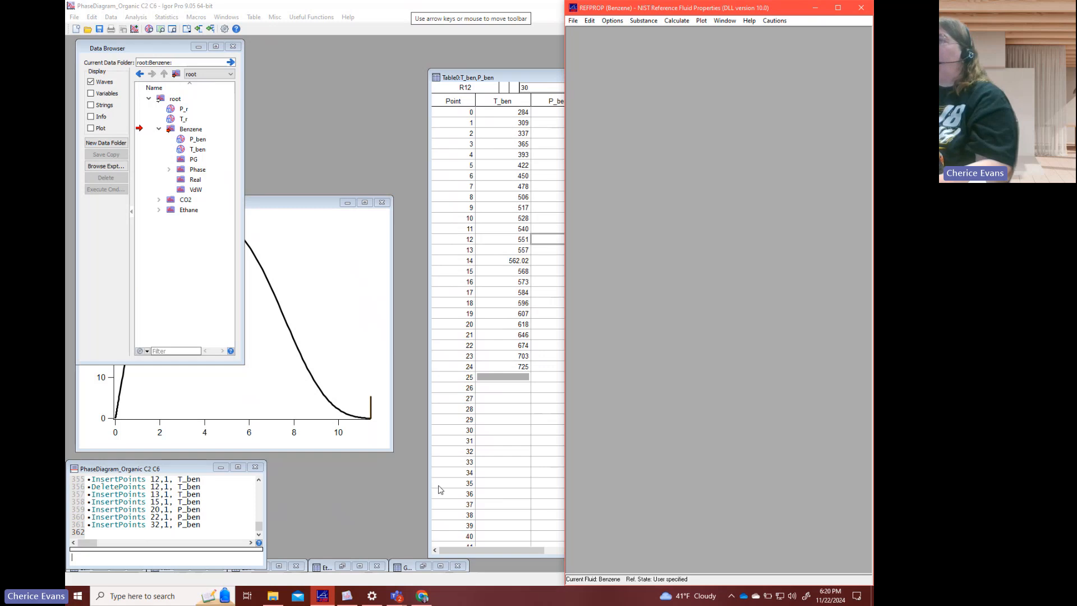
- Create a specified state points table for Benzene and widen it to show the Pressure, Temperature and Density columns
click(676, 20)
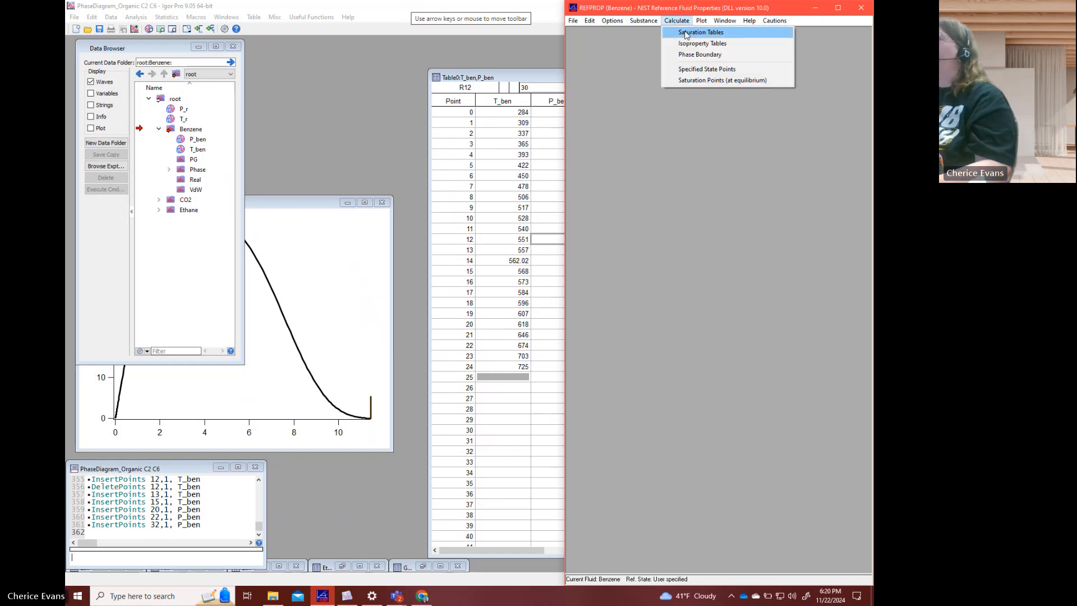
click(691, 68)
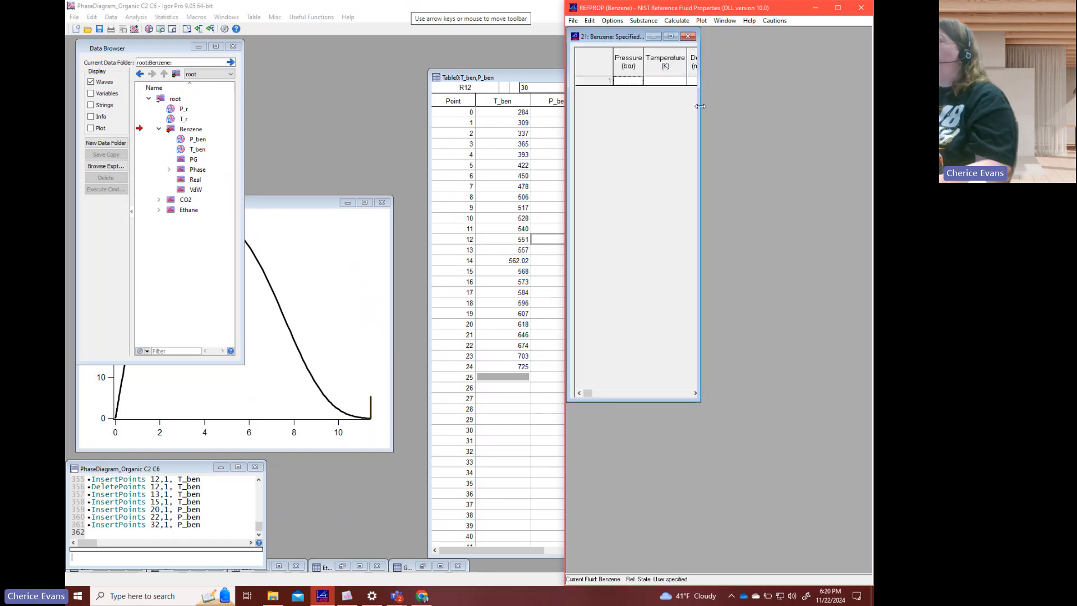
drag(698, 107, 815, 107)
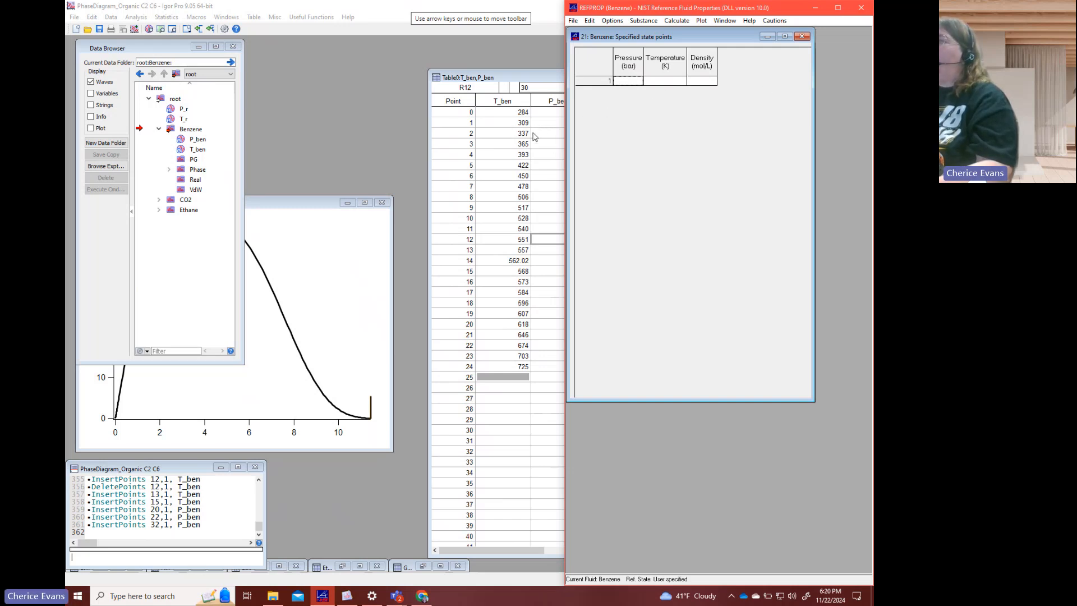
- Switch to Igor Pro and duplicate the P_ben wave as a new wave named Temp
click(534, 134)
scroll(573, 267, down, 2)
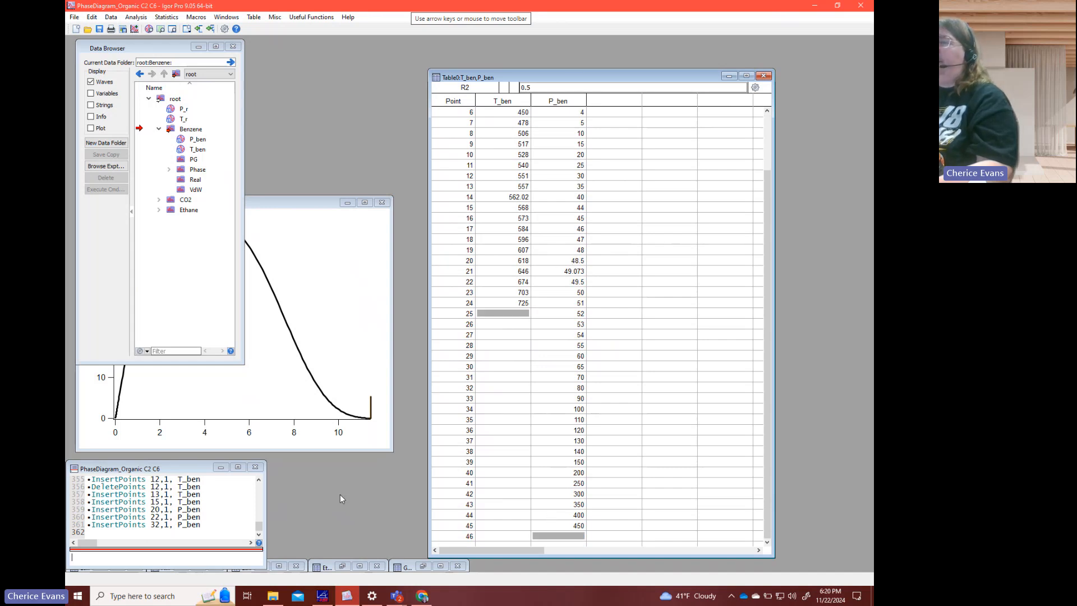
click(202, 558)
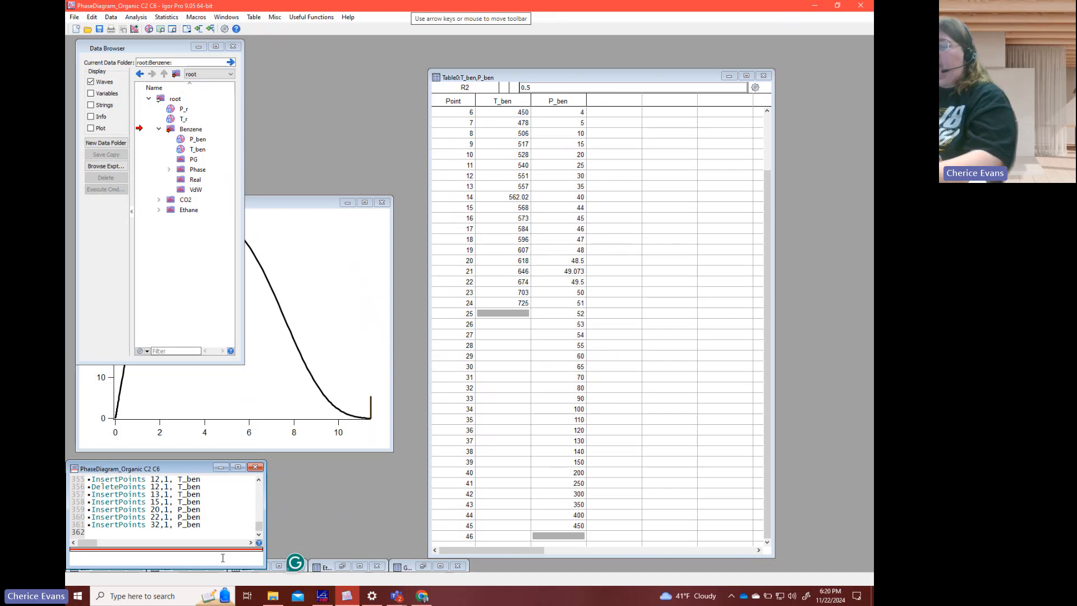
text(duplicat)
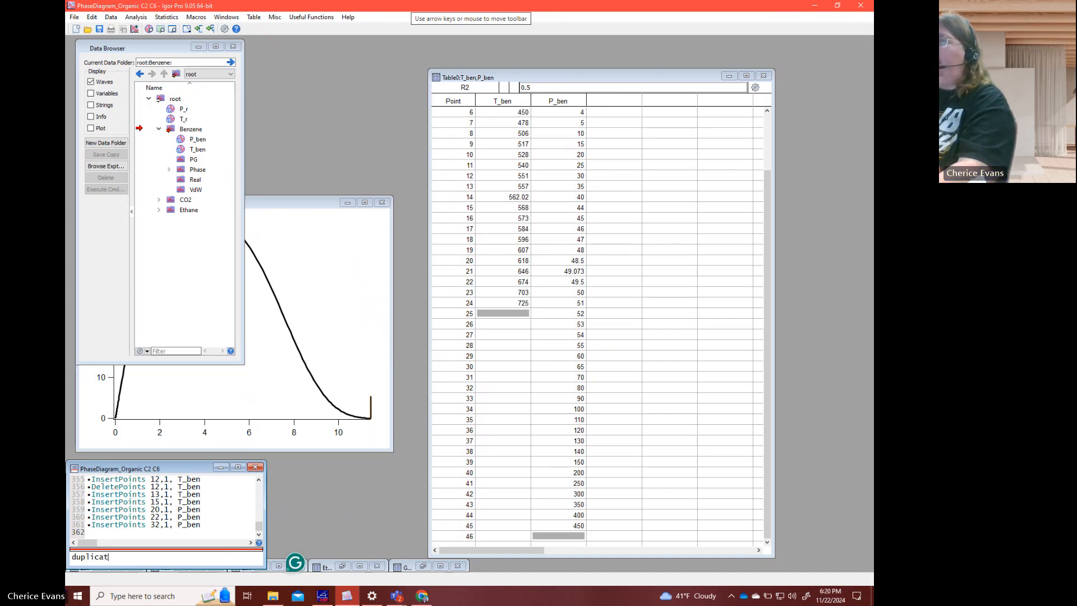
text(e P_ben)
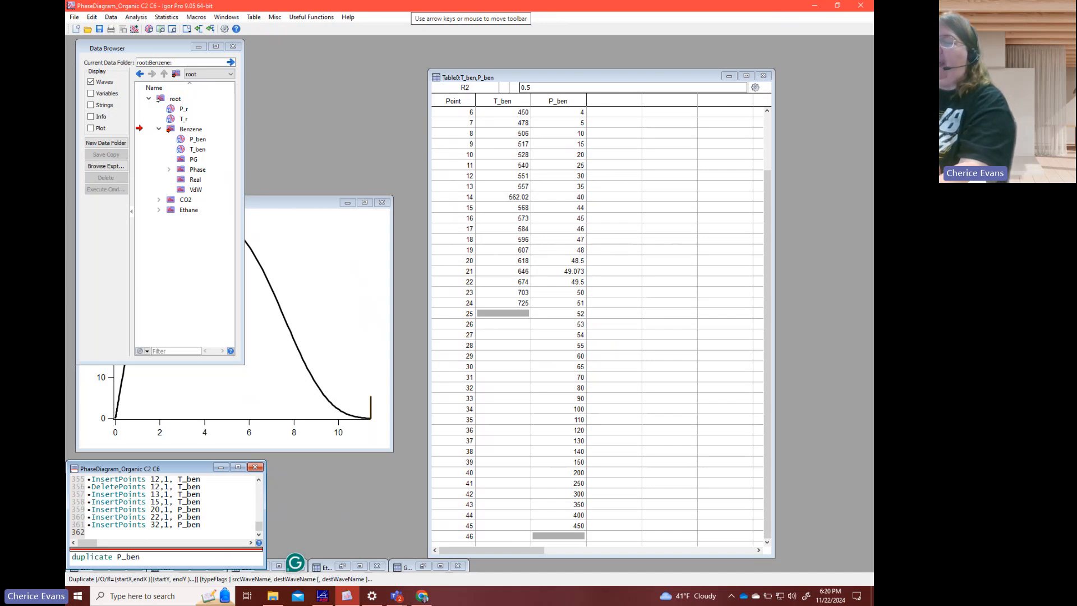
text(, Temp)
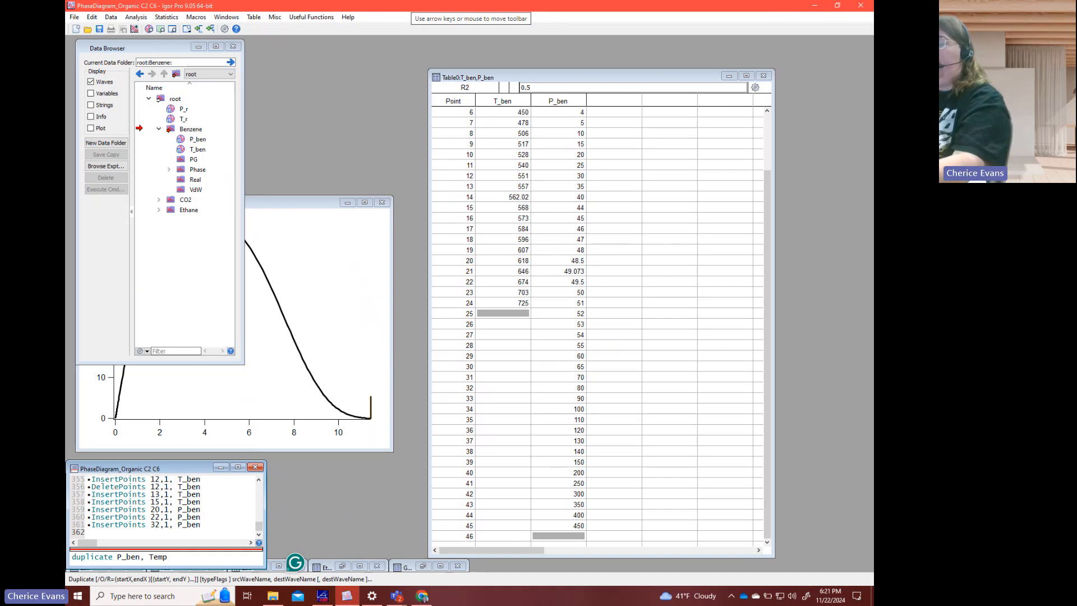
key(Return)
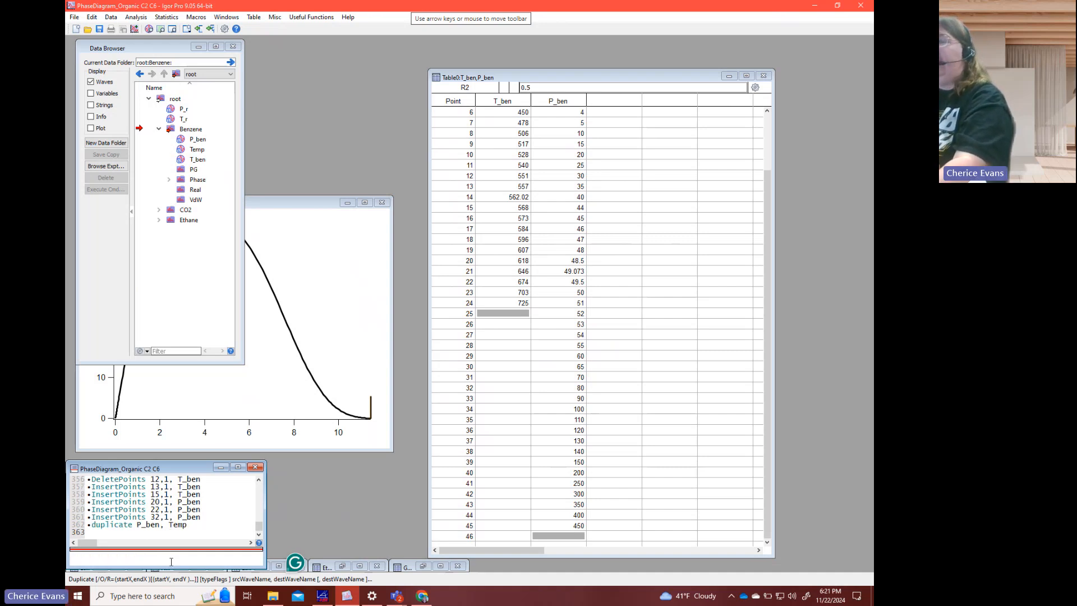
- Append the Temp wave to the table holding T_ben and P_ben
text(app)
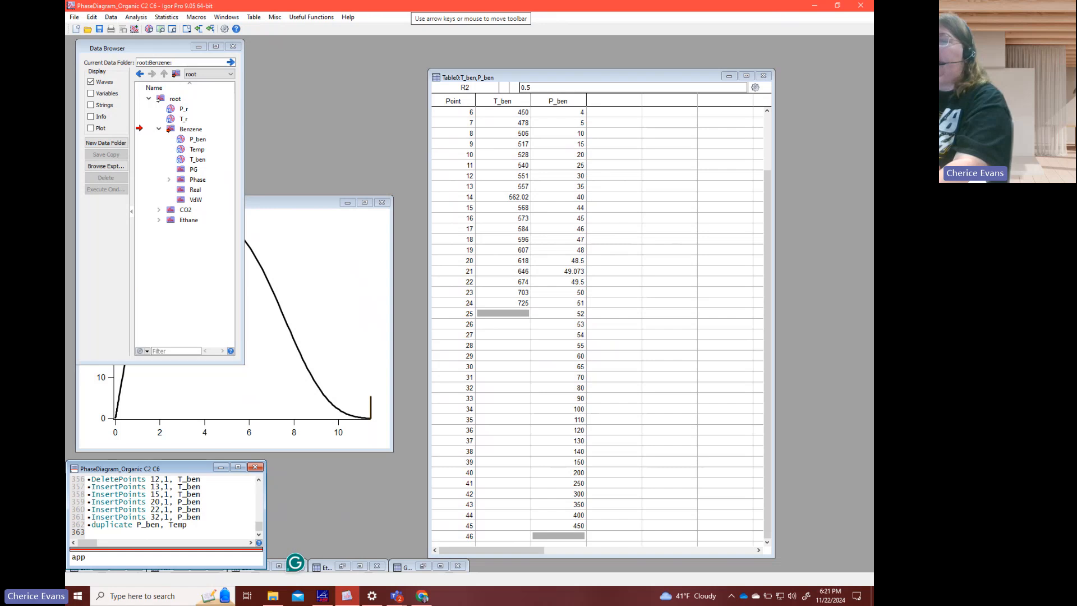
text(endtotab)
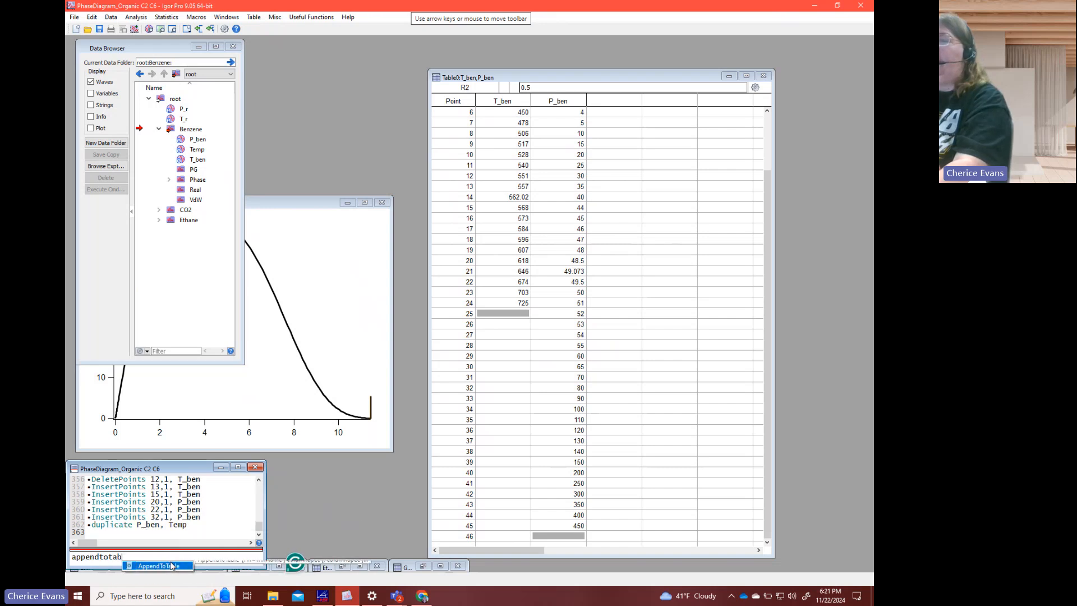
text(le temp)
key(Return)
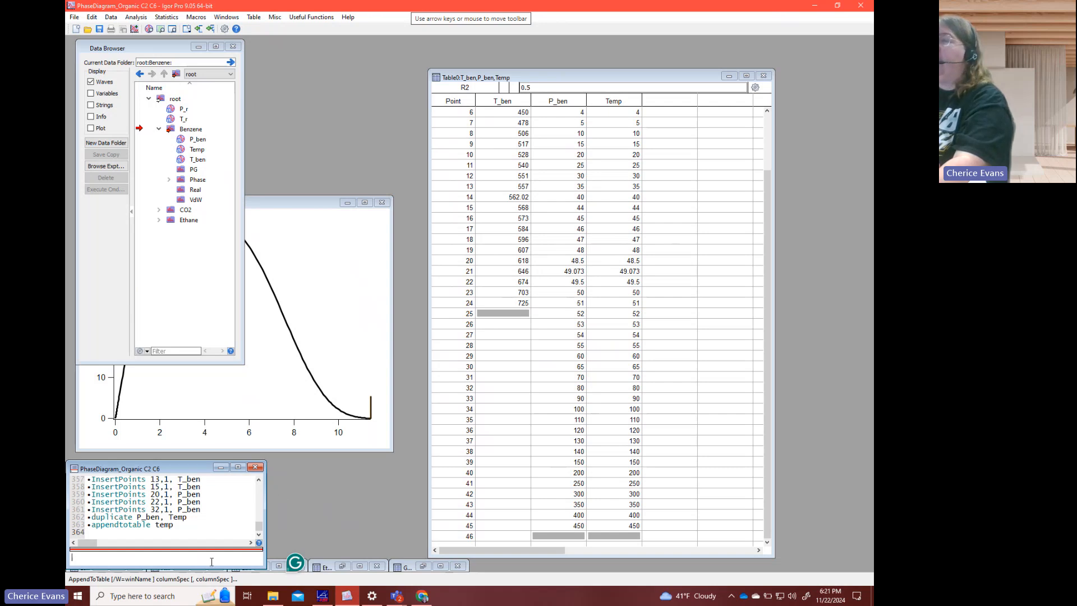
- Set every point of the Temp wave to 284, the first T_ben temperature
text(tem)
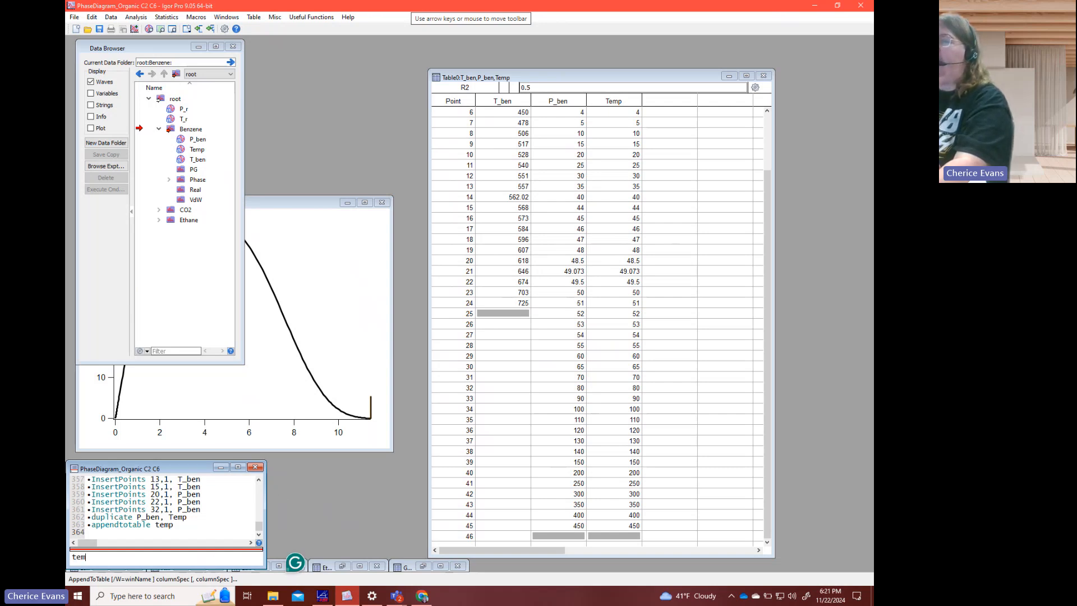
text(p=4)
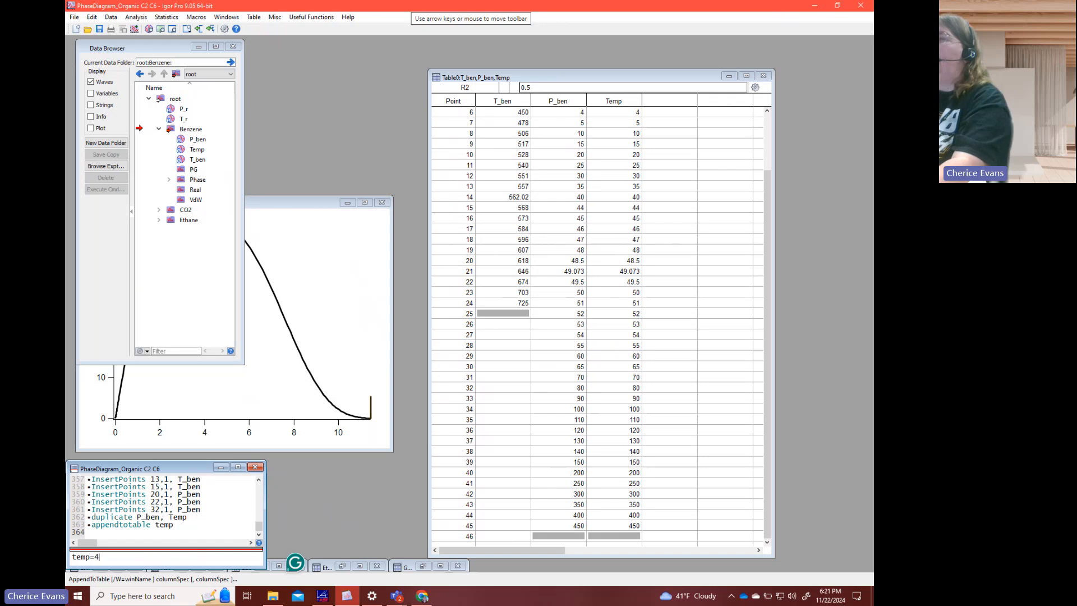
text(50)
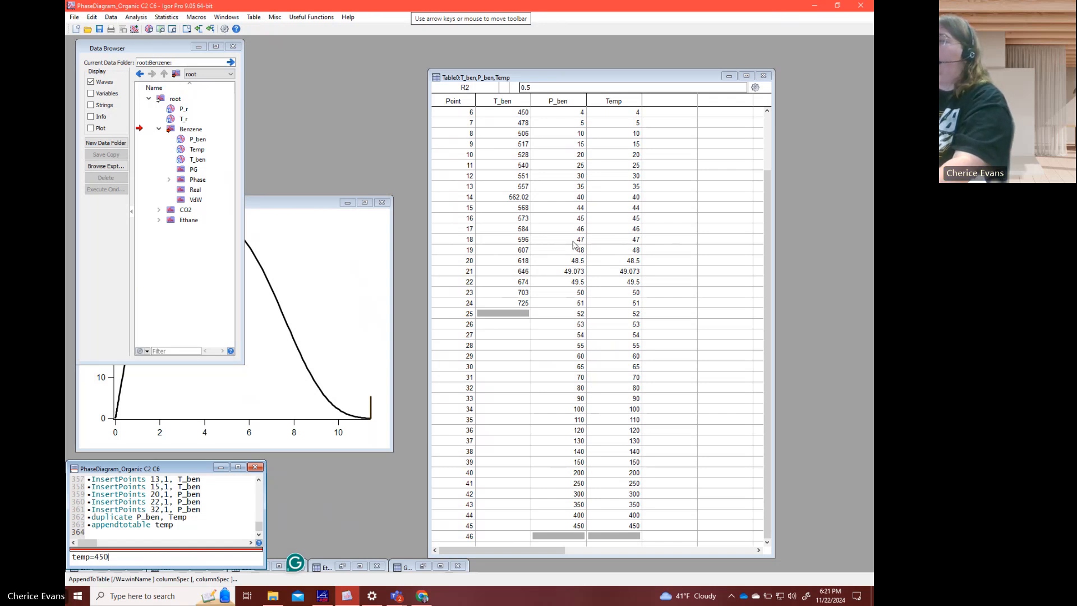
scroll(573, 244, up, 2)
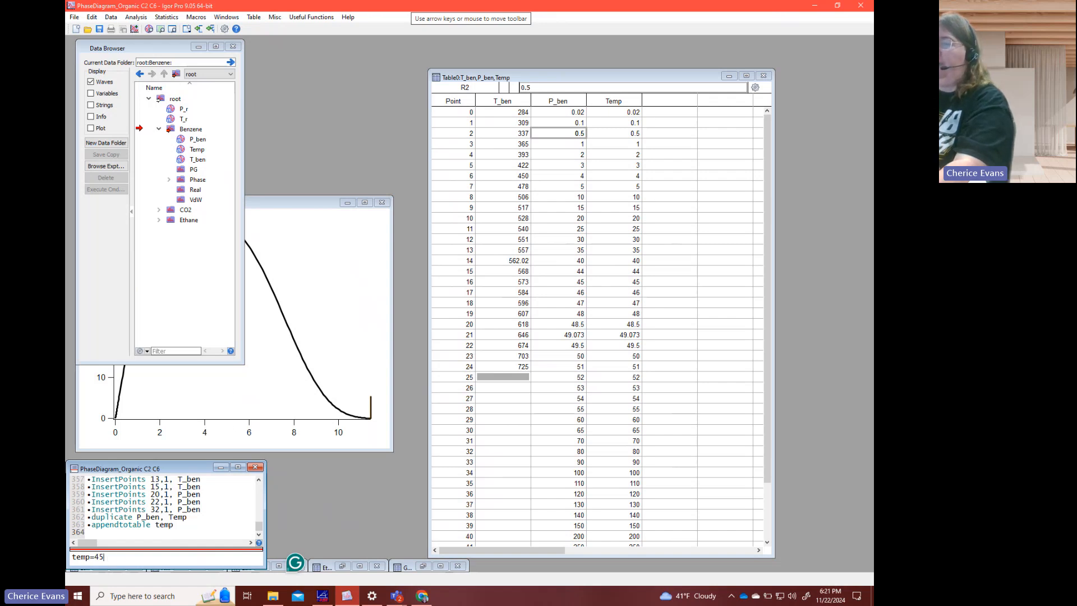
key(BackSpace)
key(BackSpace)
text(284)
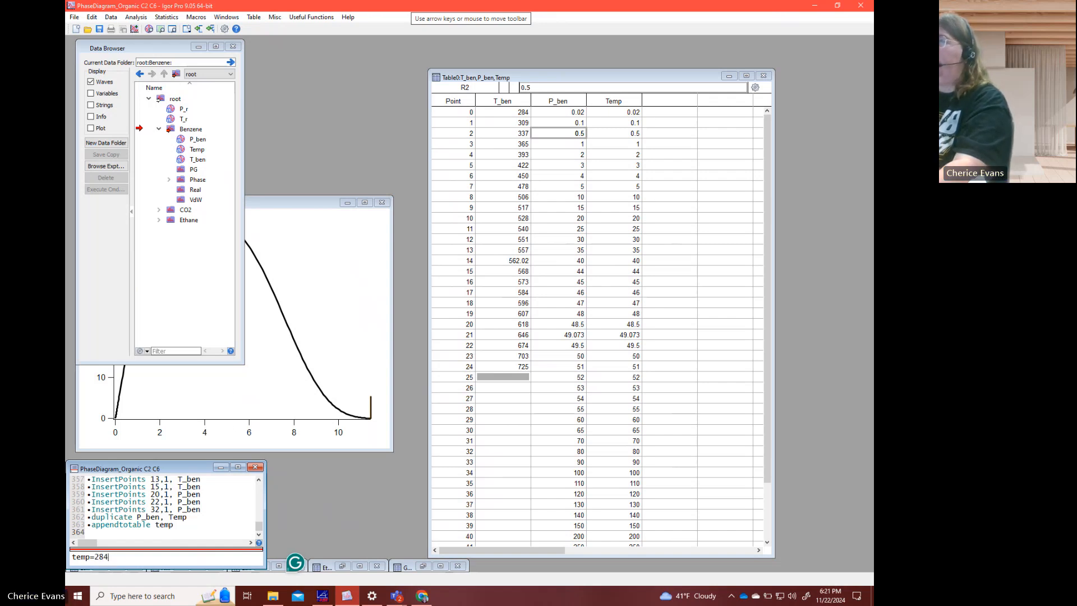
key(Return)
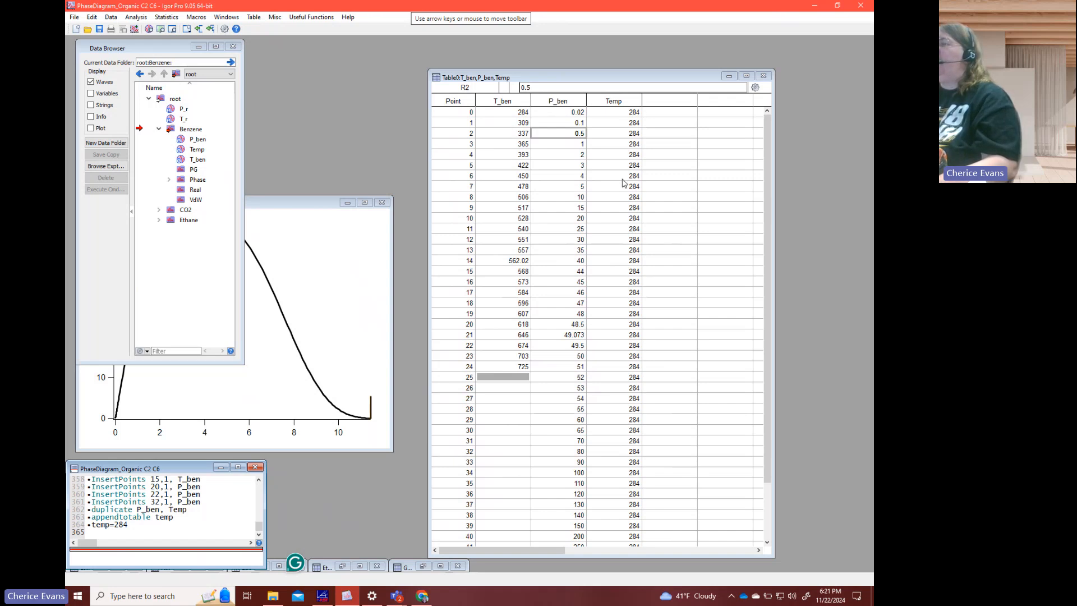
scroll(624, 182, down, 2)
scroll(604, 482, up, 2)
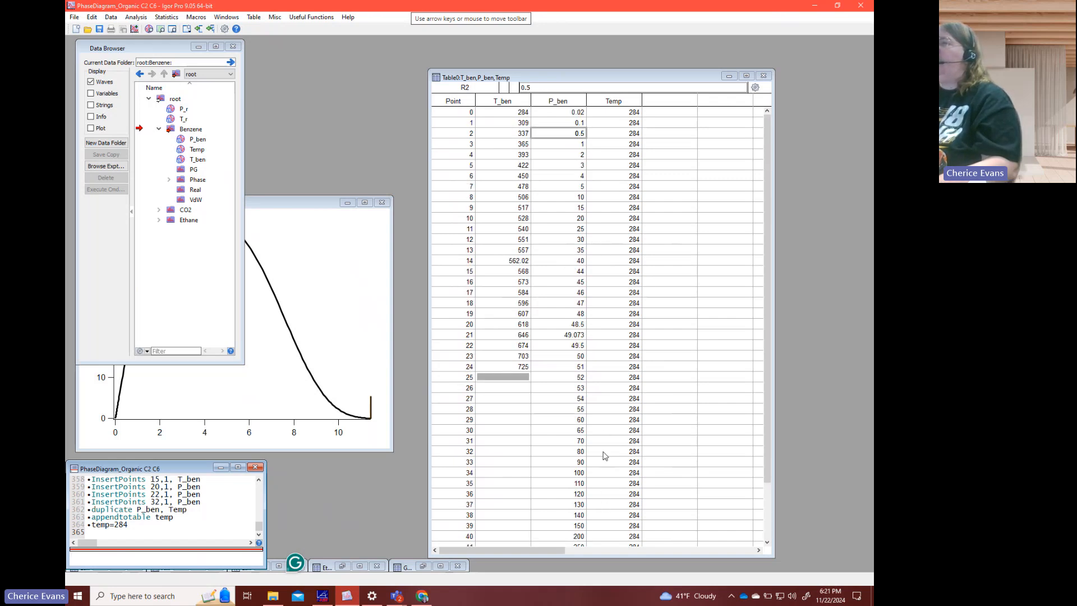
- Copy the full P_ben and Temp columns into REFPROP's Benzene state points table as Pressure and Temperature
drag(565, 106, 620, 112)
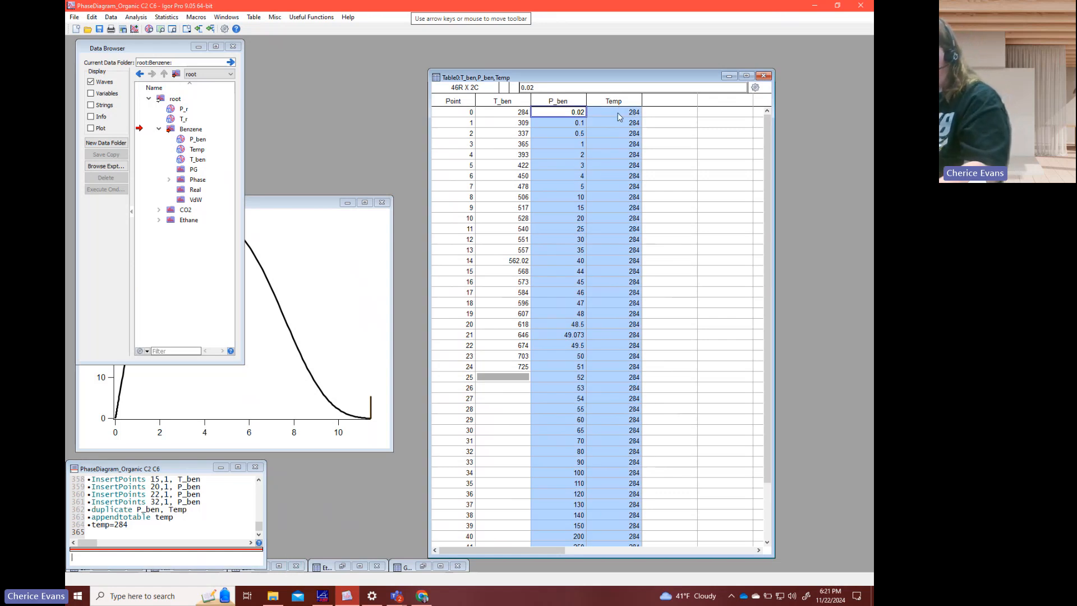
click(322, 596)
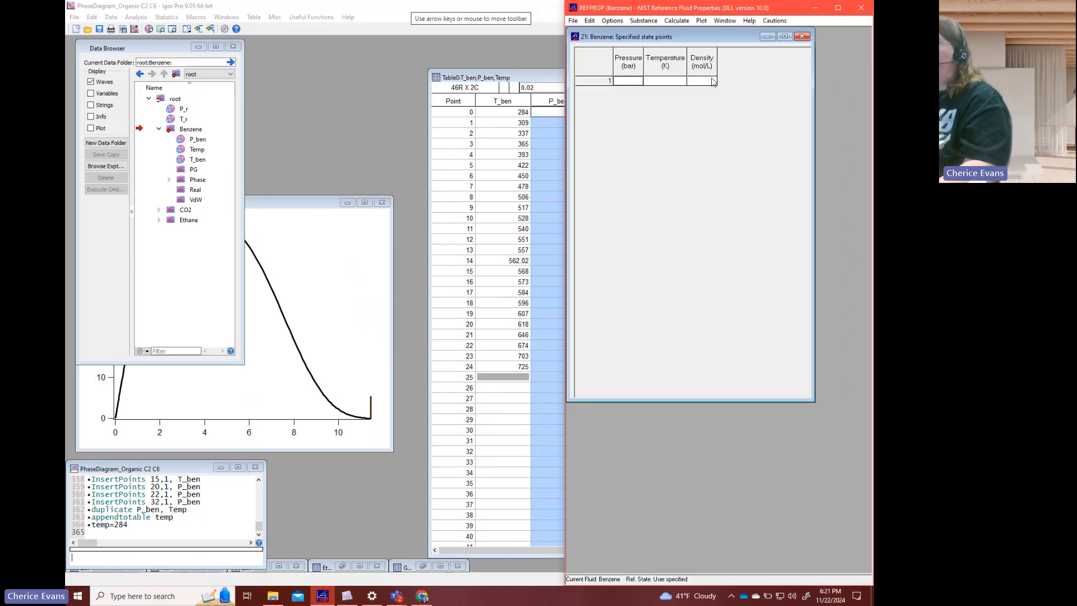
key(ctrl+v)
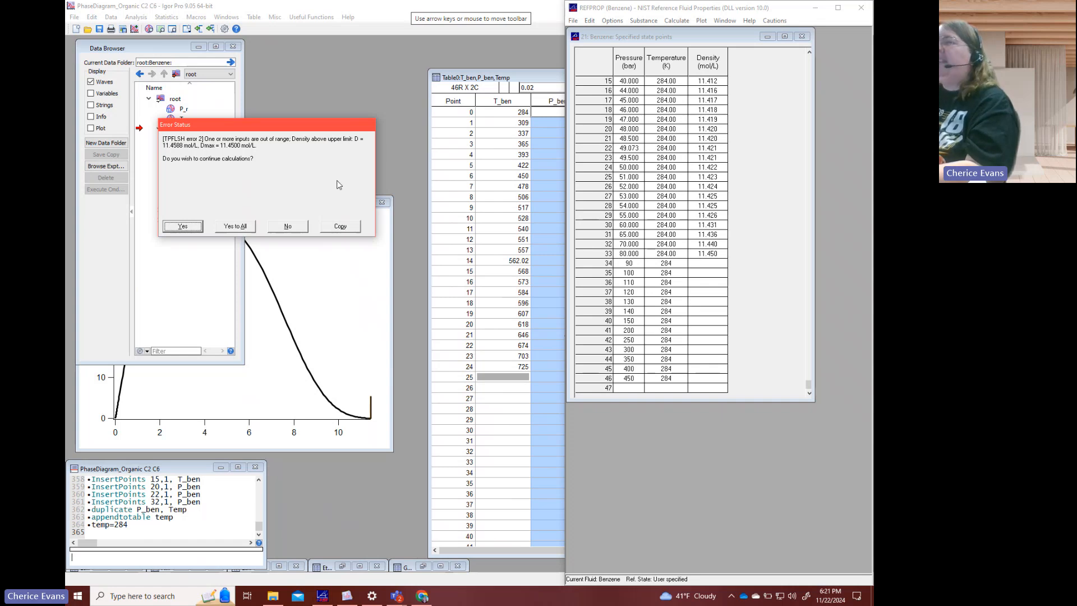
- Continue the calculation past all out-of-range errors and clear the uncalculated 90 to 450 bar state points
click(234, 226)
drag(628, 263, 714, 384)
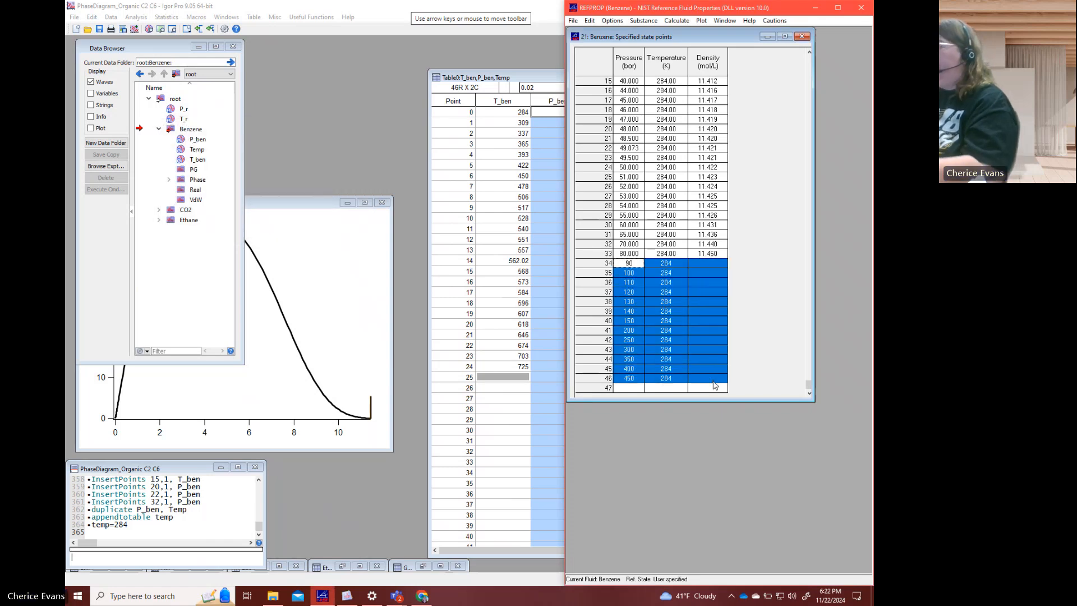
key(Delete)
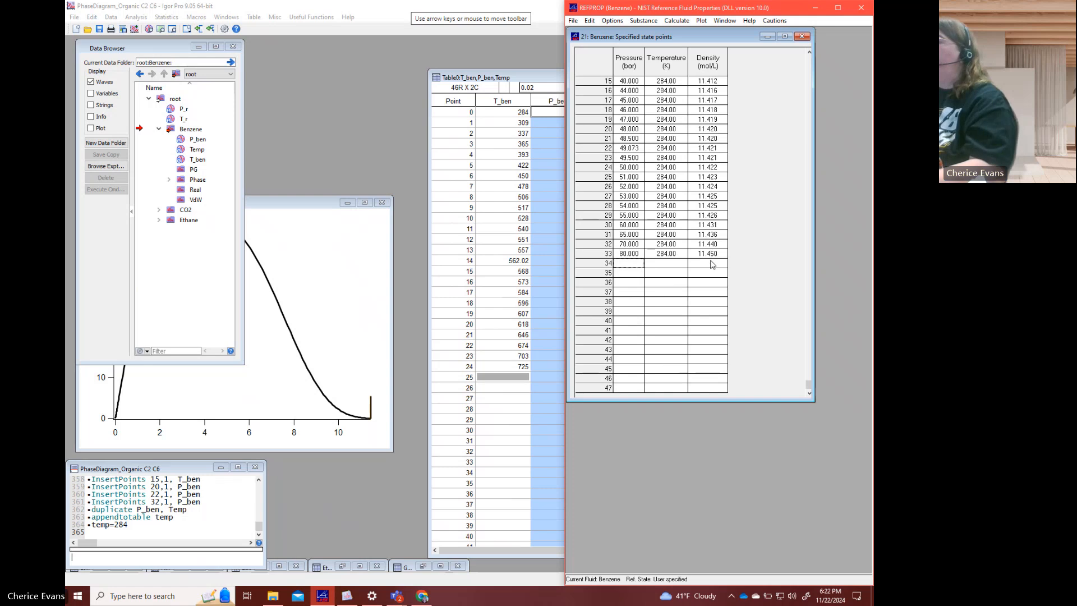
- Copy the calculated pressure, temperature and density rows into a new Igor table, with Benzene's Real folder as the current data folder
drag(713, 255, 630, 4)
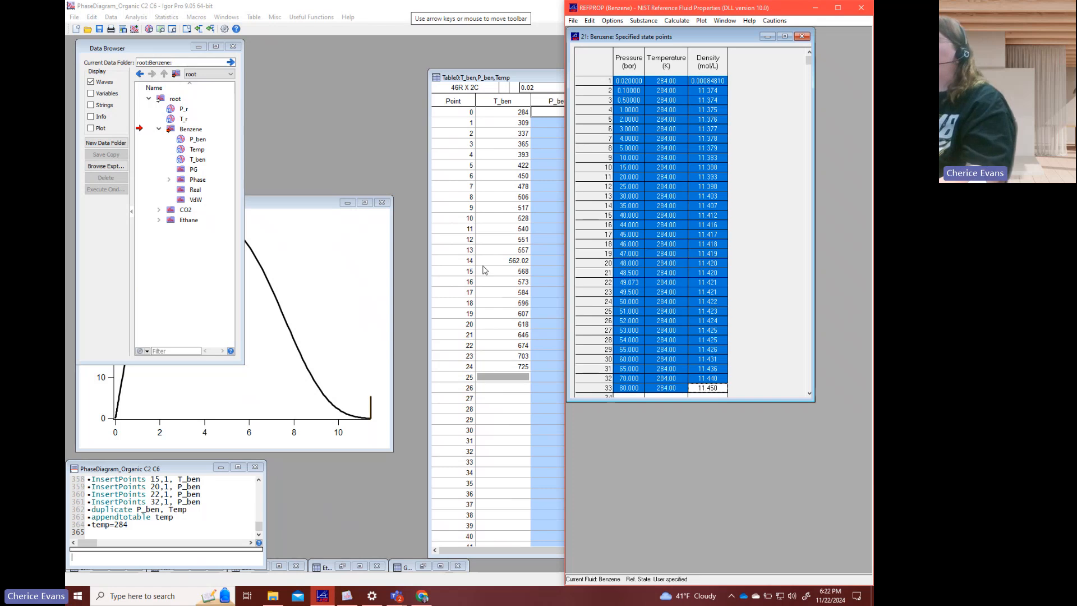
click(502, 261)
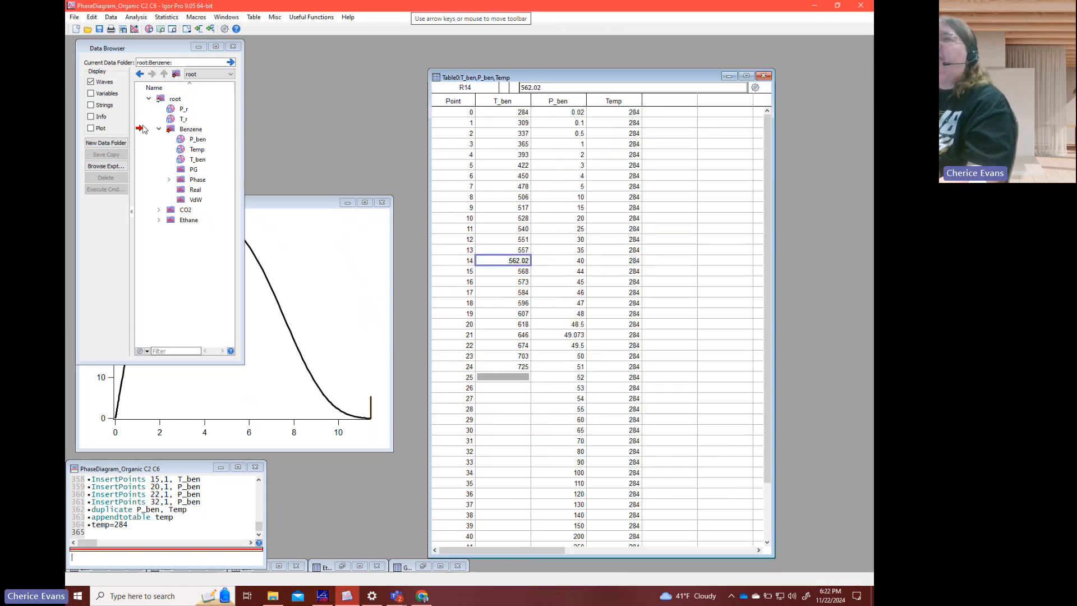
drag(140, 130, 150, 193)
click(143, 557)
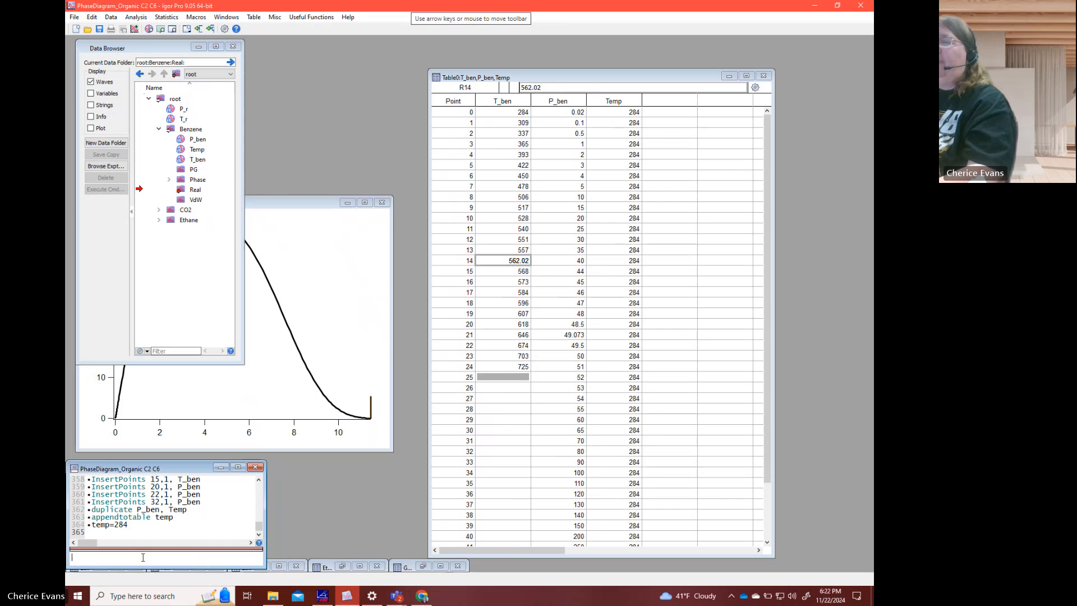
text(edit)
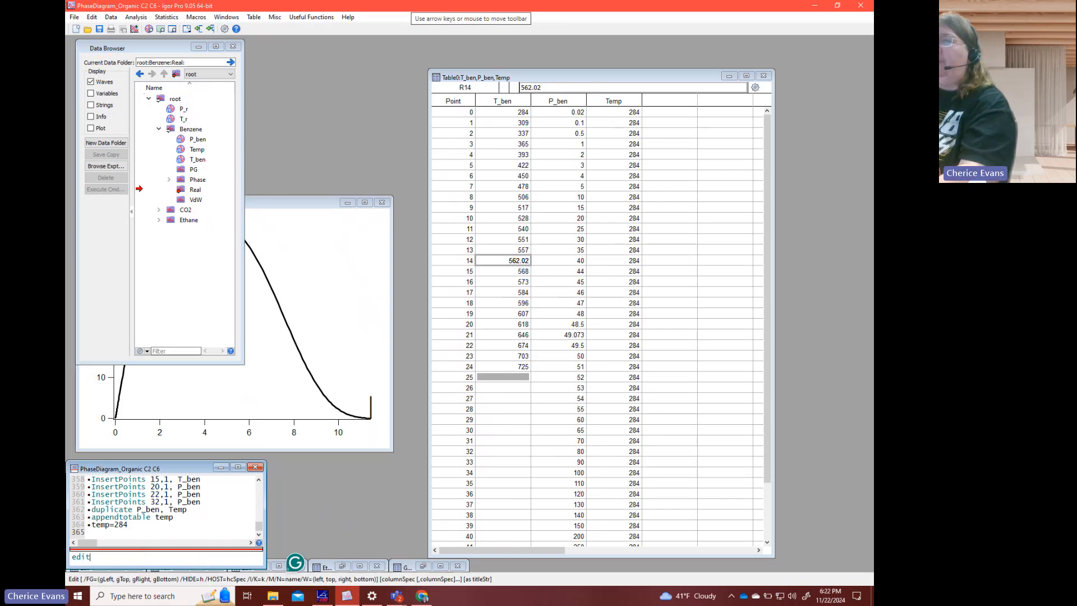
key(Return)
key(ctrl+v)
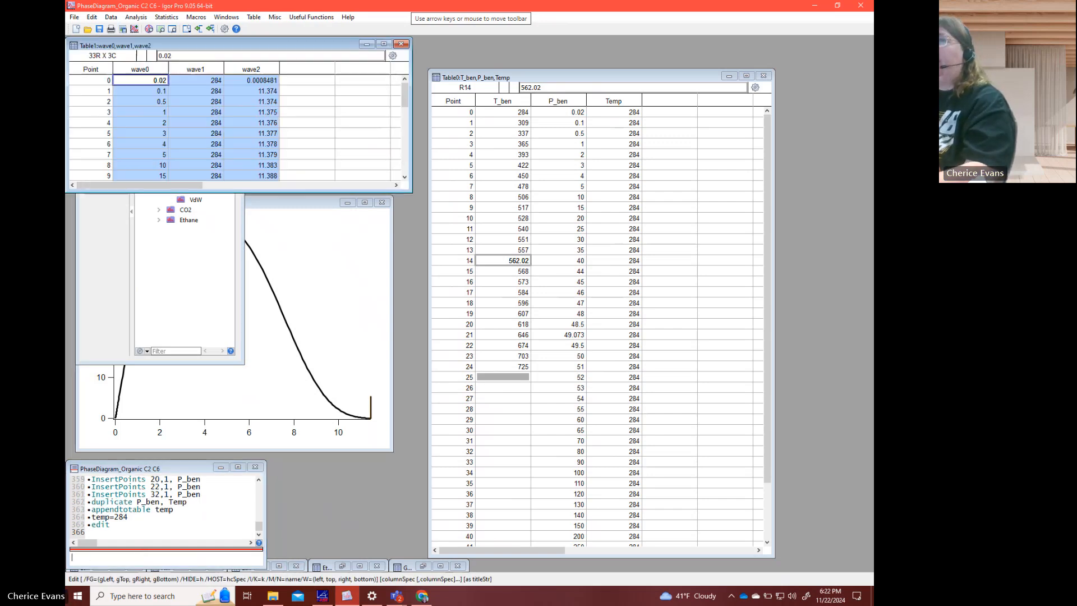
right_click(153, 70)
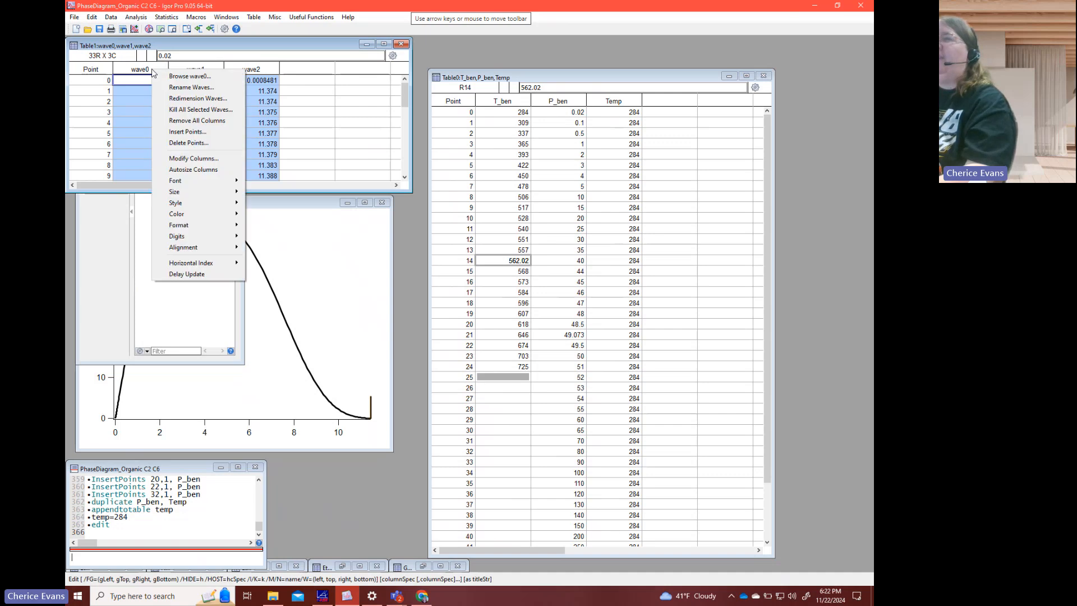
click(181, 131)
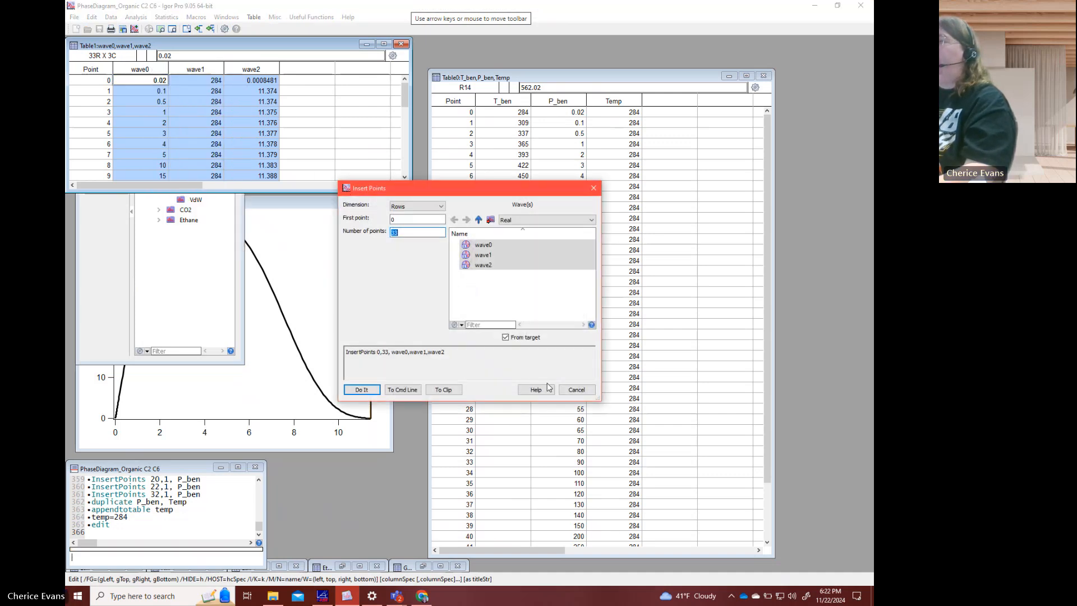
click(576, 389)
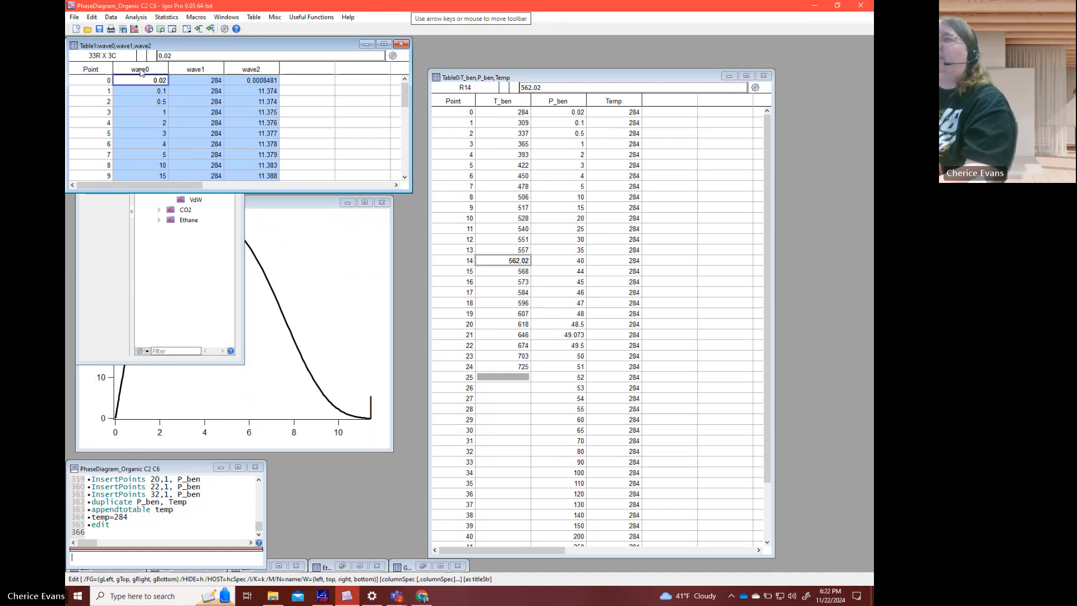
- Rename wave0, wave1 and wave2 in the new table as P_284K, T_284K and D_284K
right_click(141, 70)
click(167, 88)
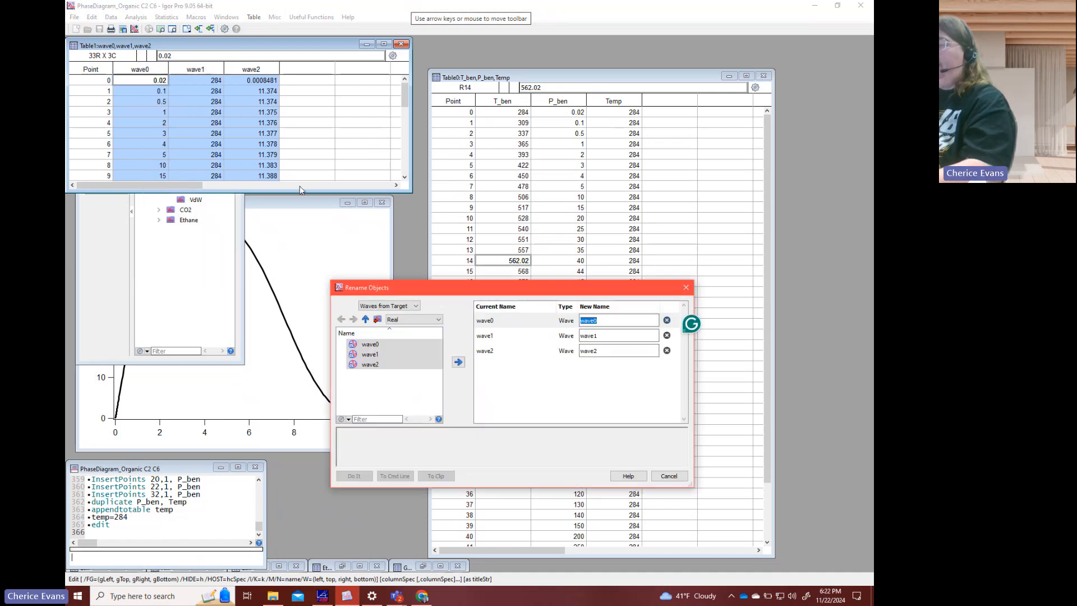
text(T_2)
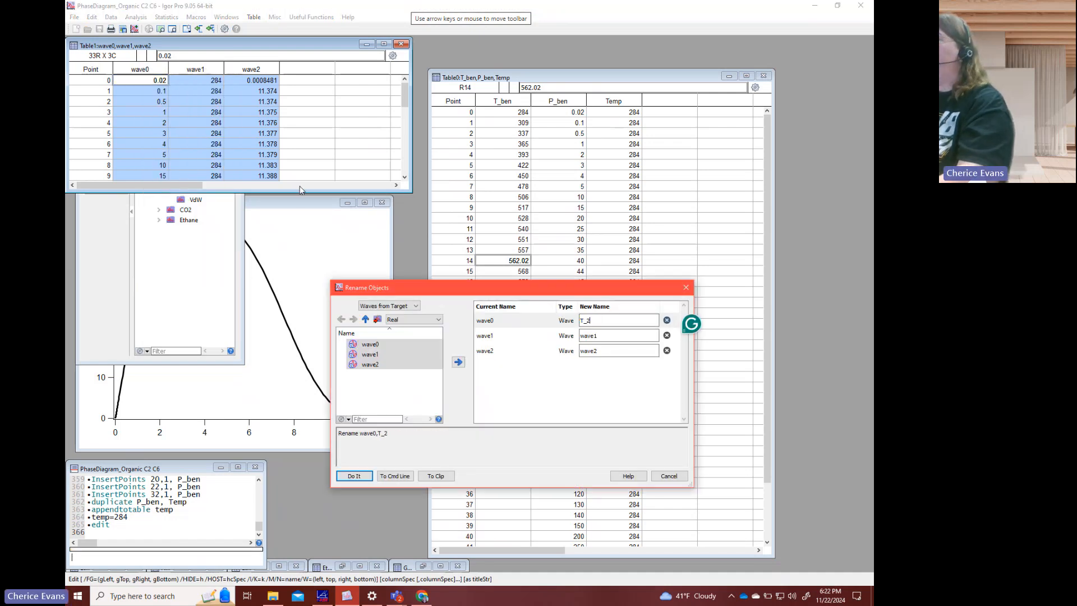
text(84K)
key(Tab)
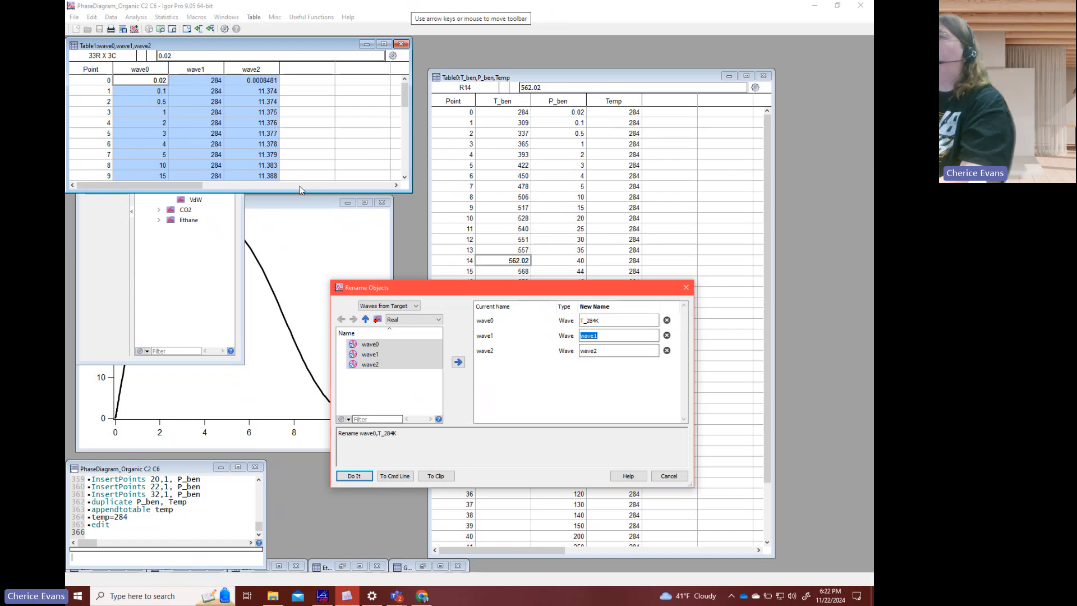
key(shift+Tab)
text(P_2)
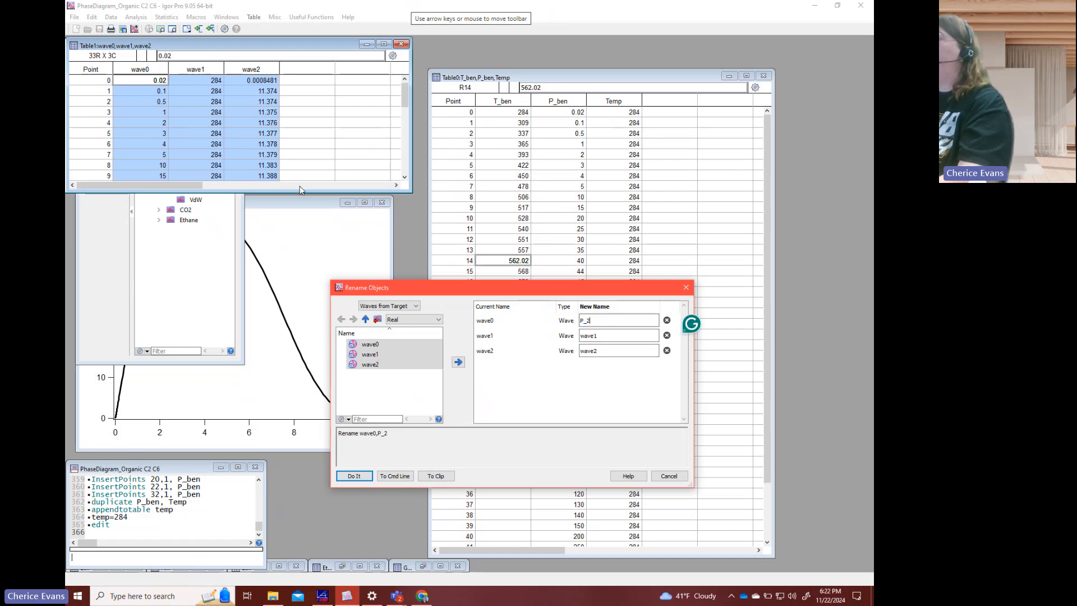
text(84K)
key(Tab)
text(T_)
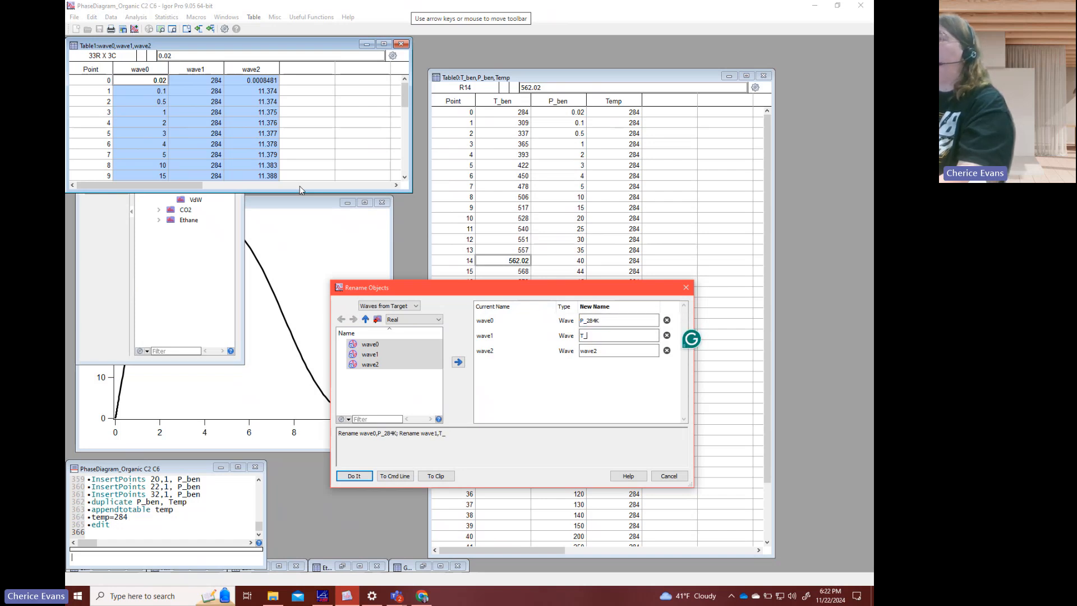
text(284K)
key(Tab)
text(D_3)
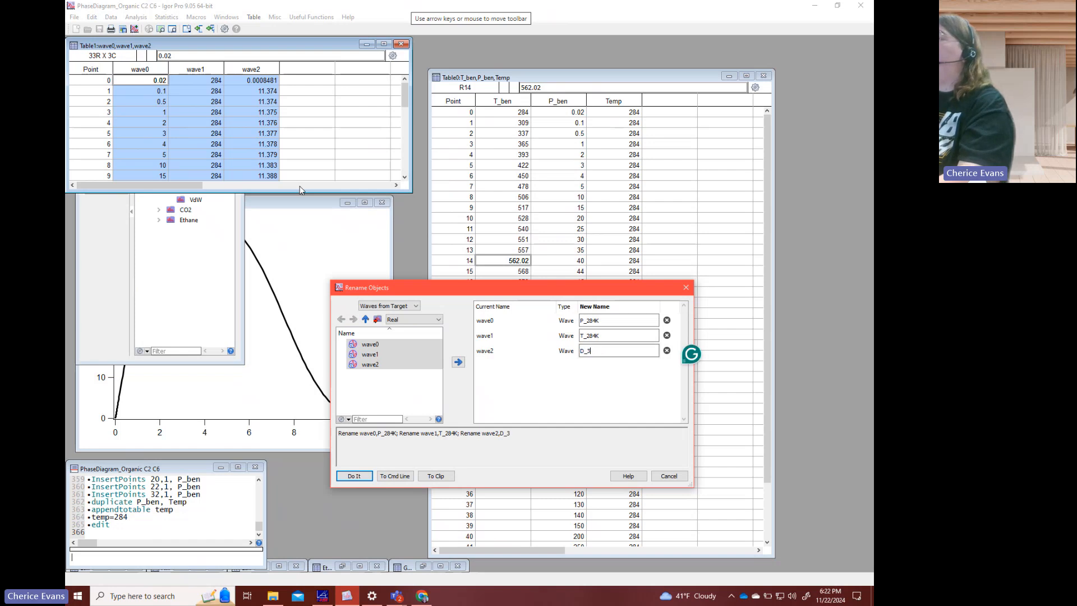
key(BackSpace)
text(284K)
key(Return)
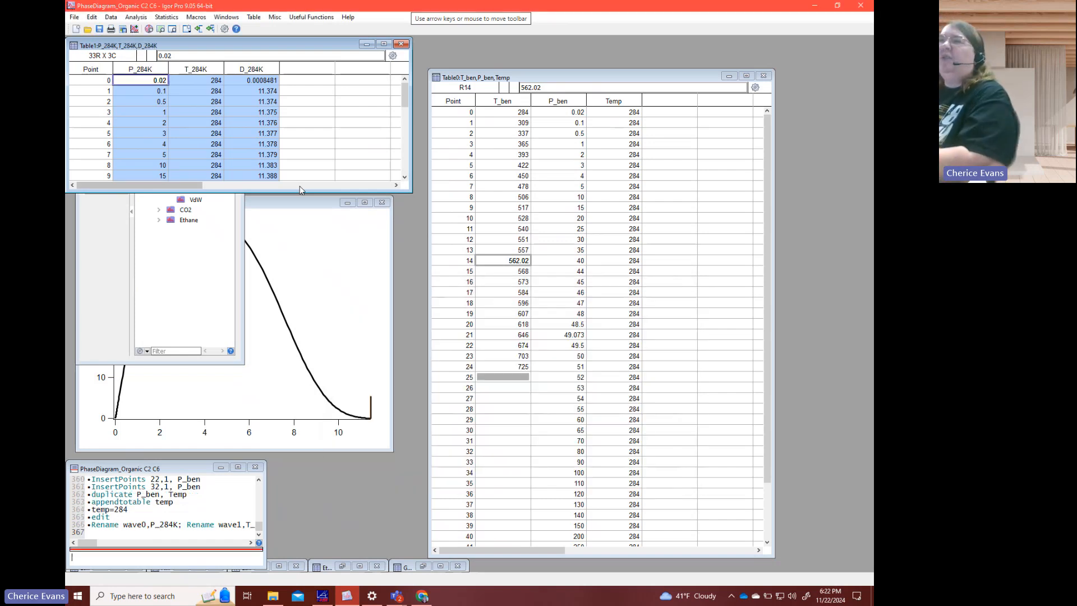
- Compare the densities at the first two pressure points and bring the benzene phase diagram graph into view
click(177, 90)
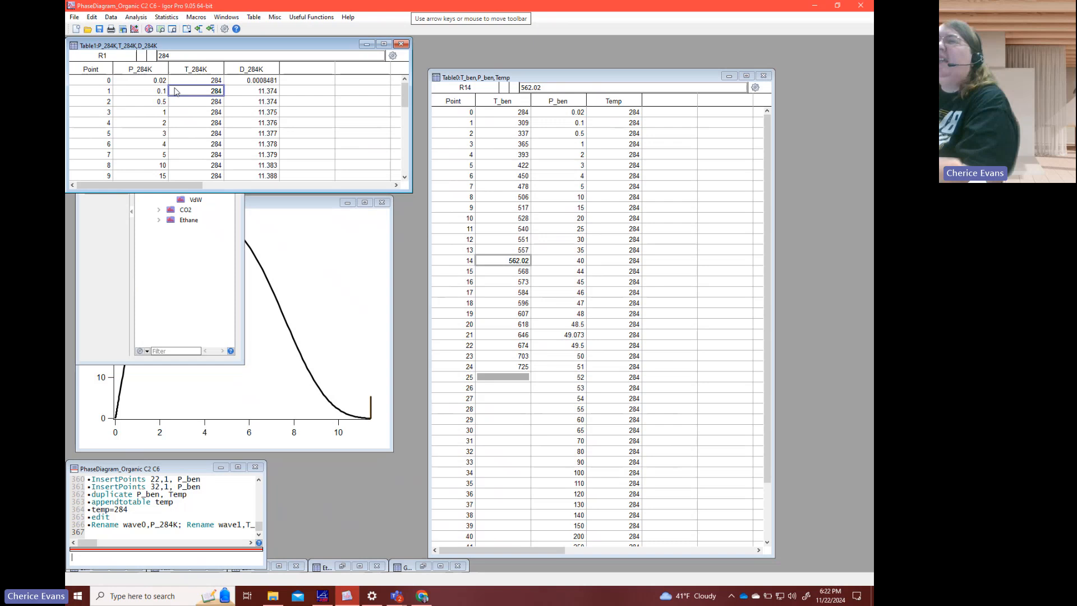
click(267, 82)
click(266, 92)
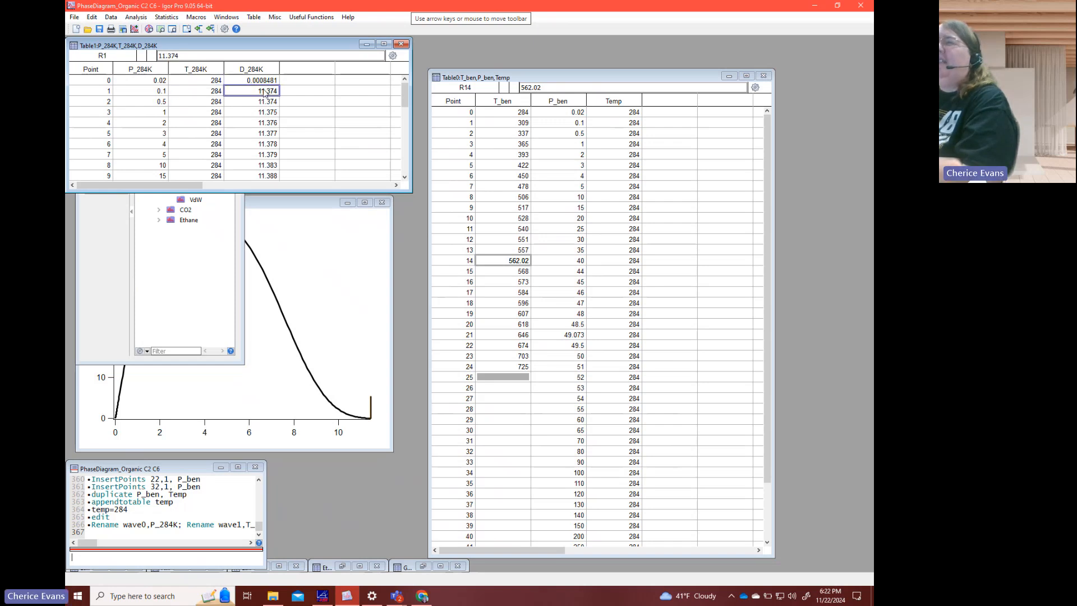
click(160, 92)
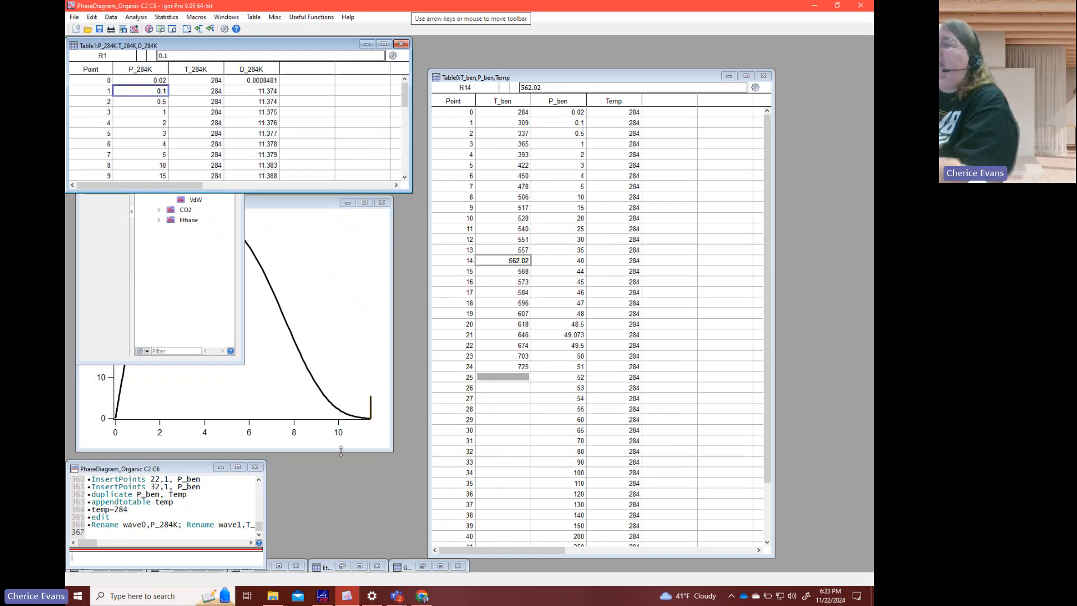
click(213, 278)
click(199, 48)
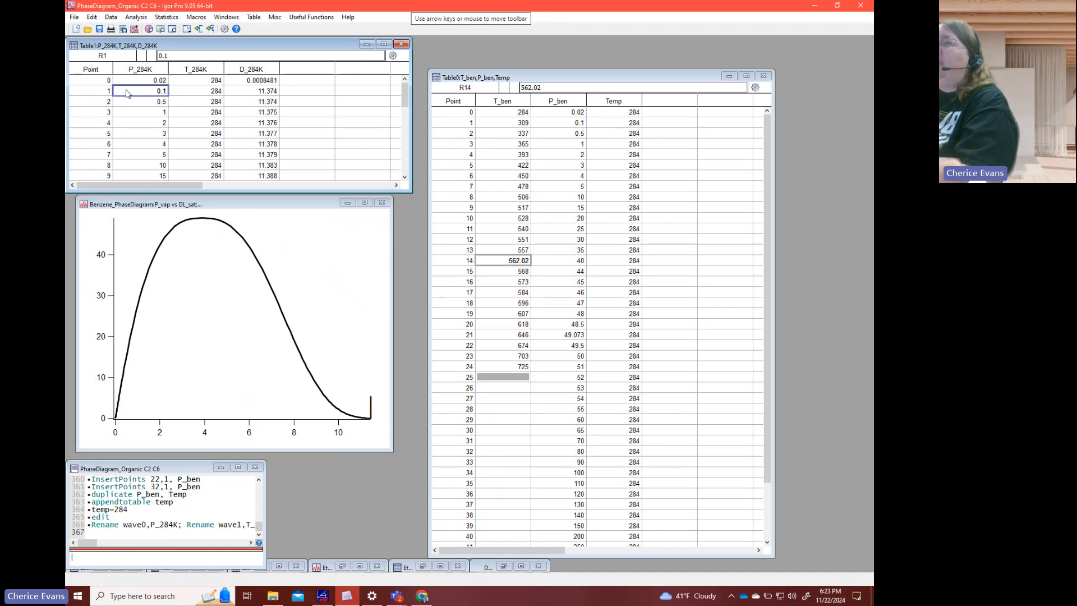
- Insert two points at point 1 in the P_284K, T_284K and D_284K waves
drag(129, 94, 243, 104)
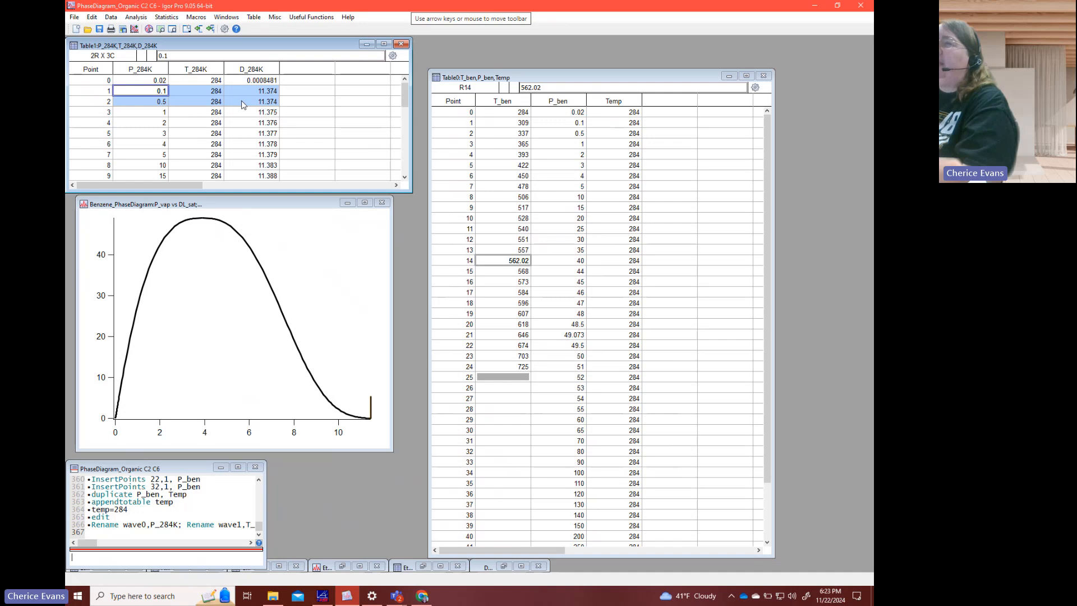
right_click(242, 101)
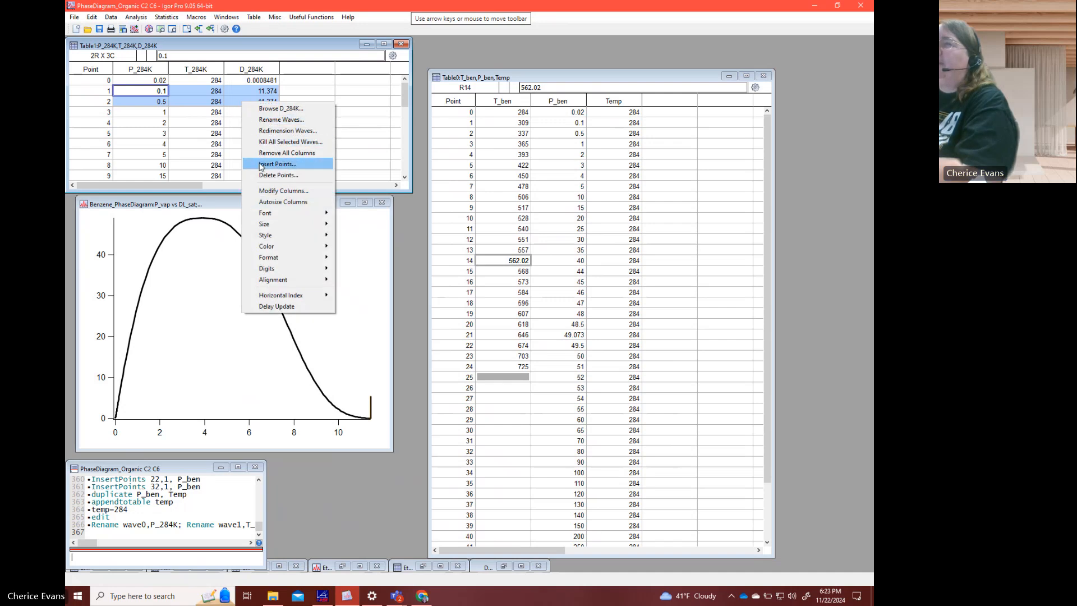
click(277, 164)
click(357, 387)
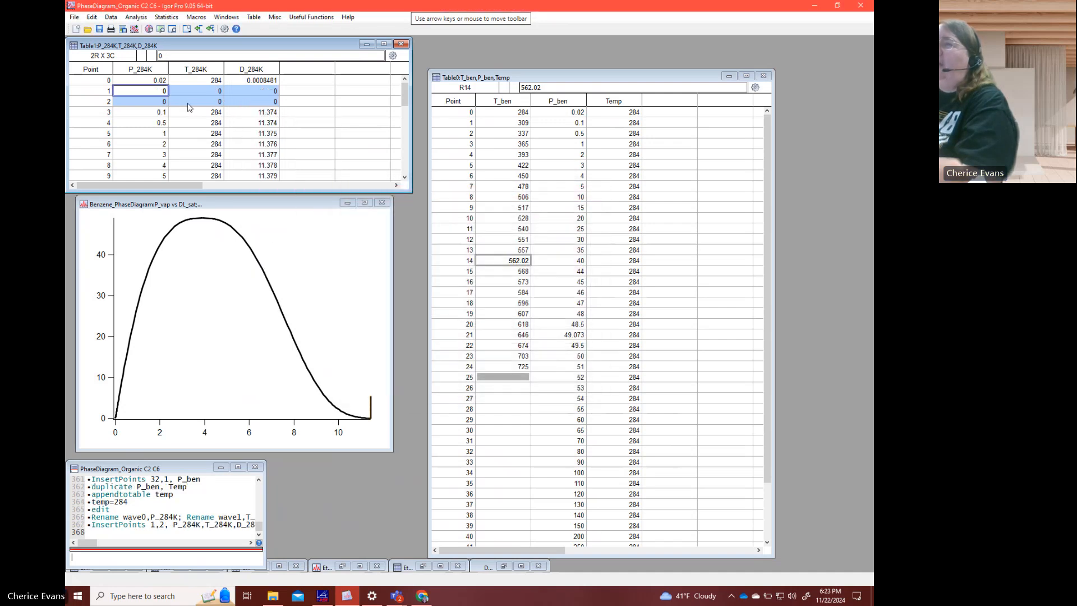
- Set the T_284K value of both inserted points to 284
click(163, 91)
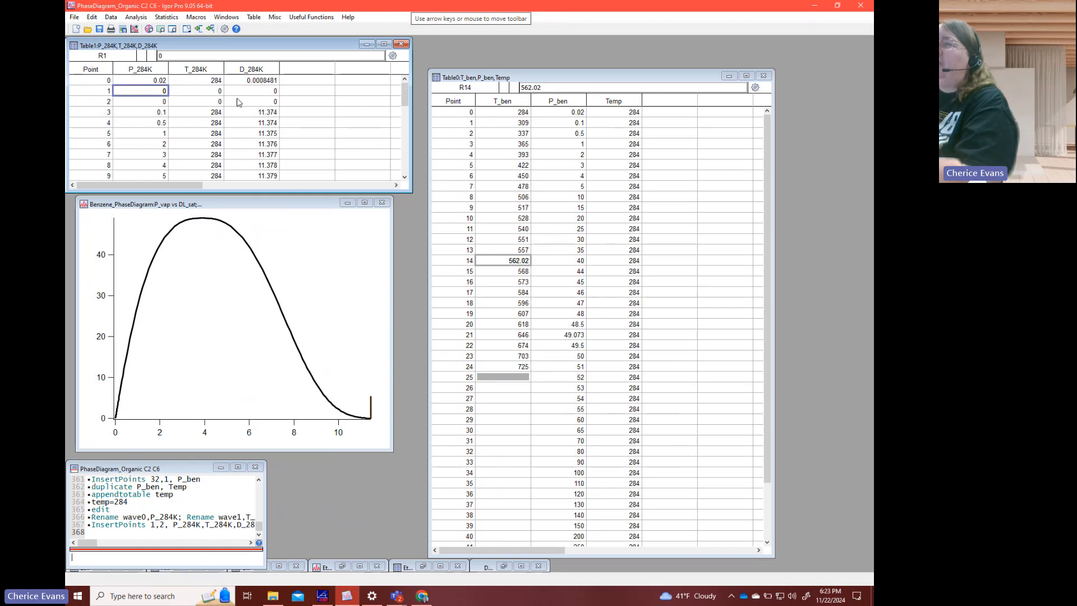
click(195, 91)
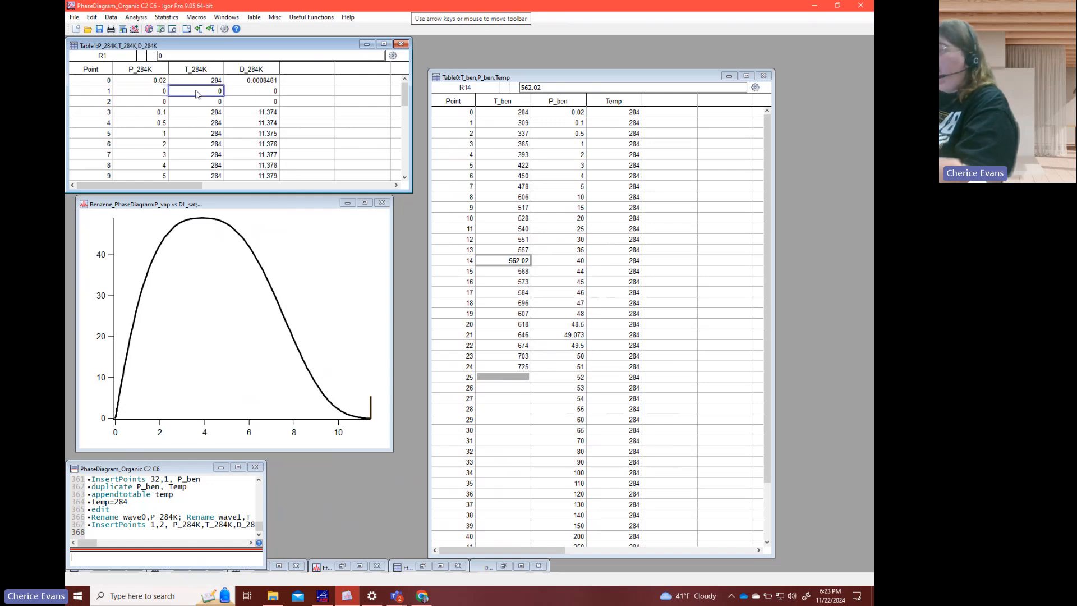
text(284)
key(Return)
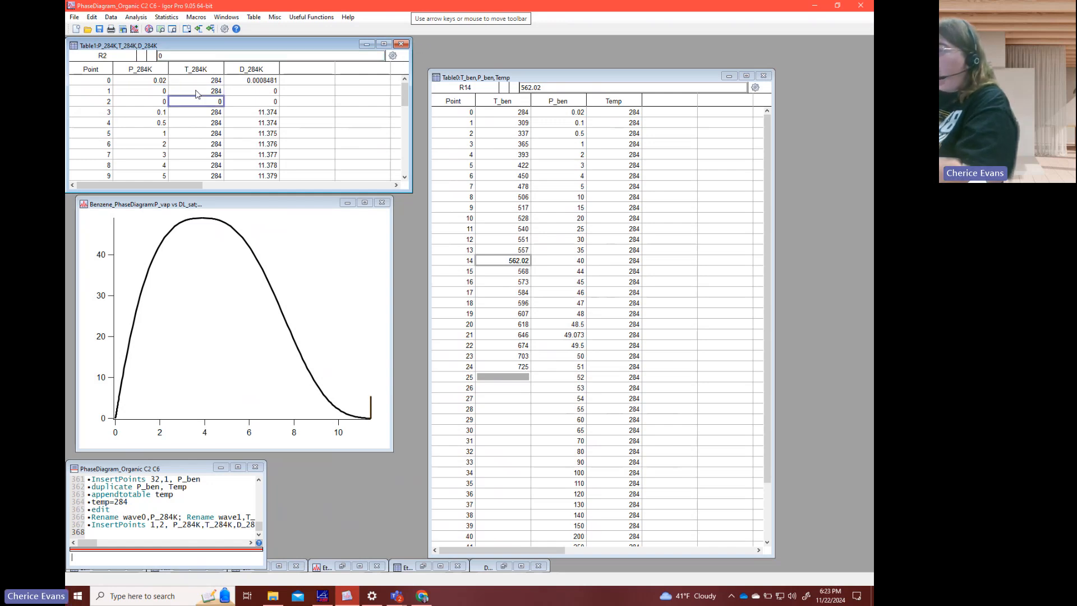
text(4)
key(Return)
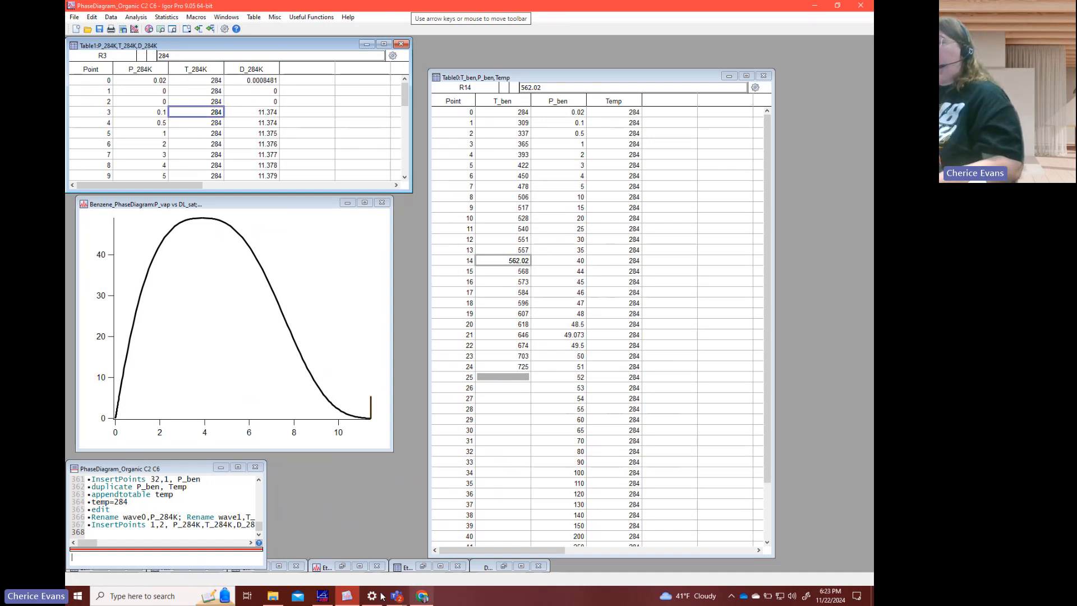
- Switch to REFPROP and calculate the benzene saturation point at equilibrium for a temperature of 284 K
mouse_move(323, 598)
click(328, 559)
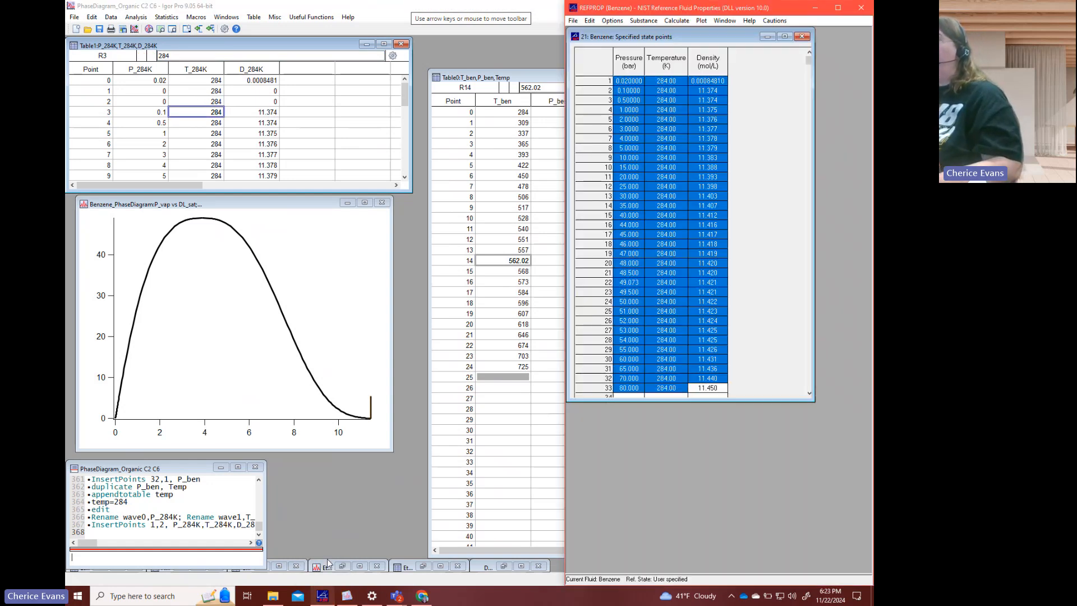
click(724, 21)
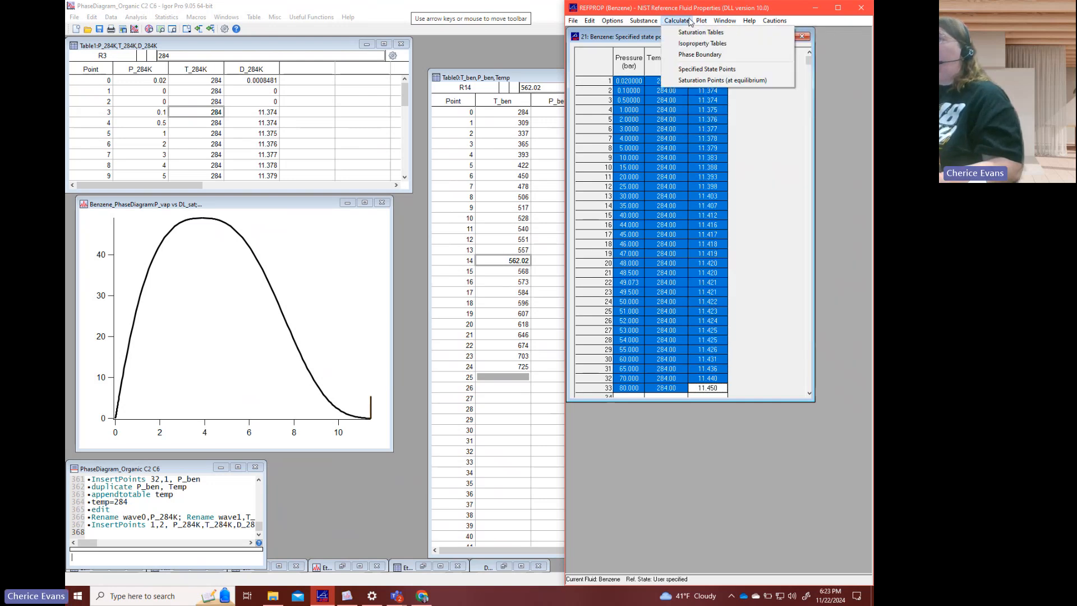
click(698, 80)
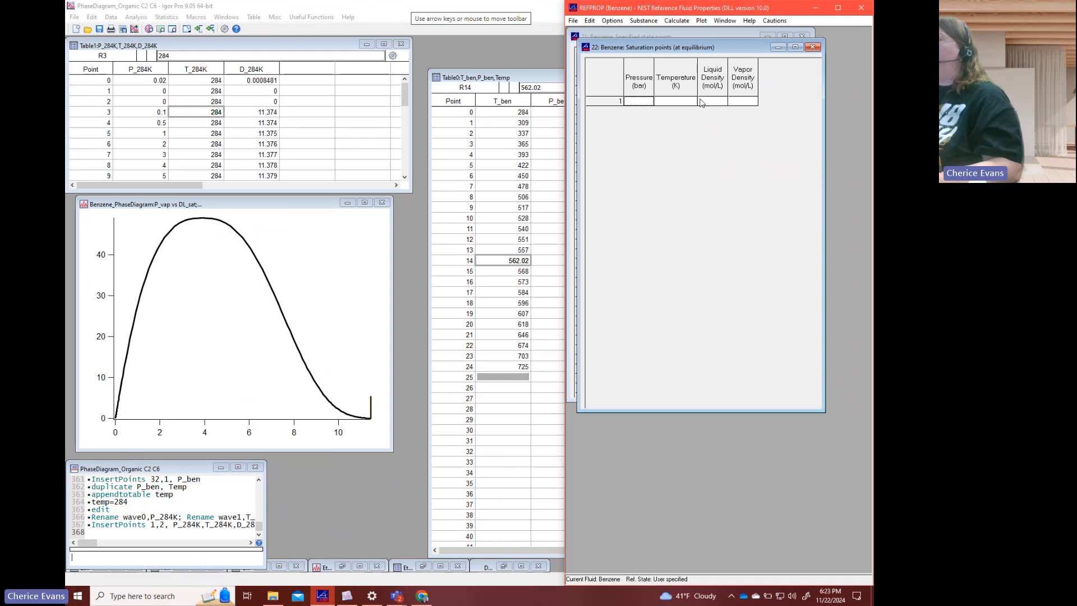
click(684, 102)
text(2)
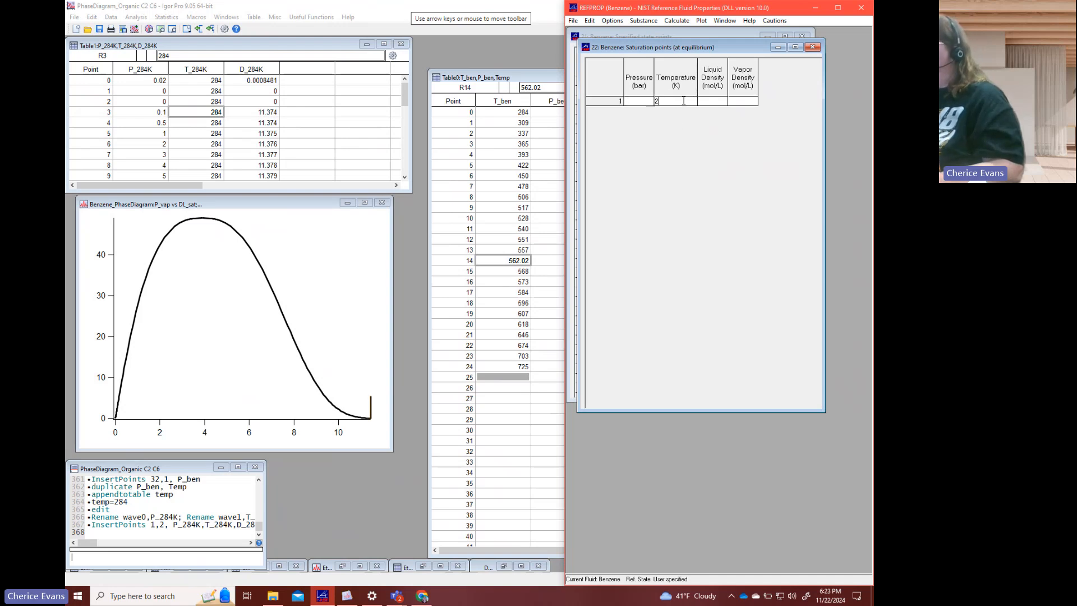
text(84)
key(Return)
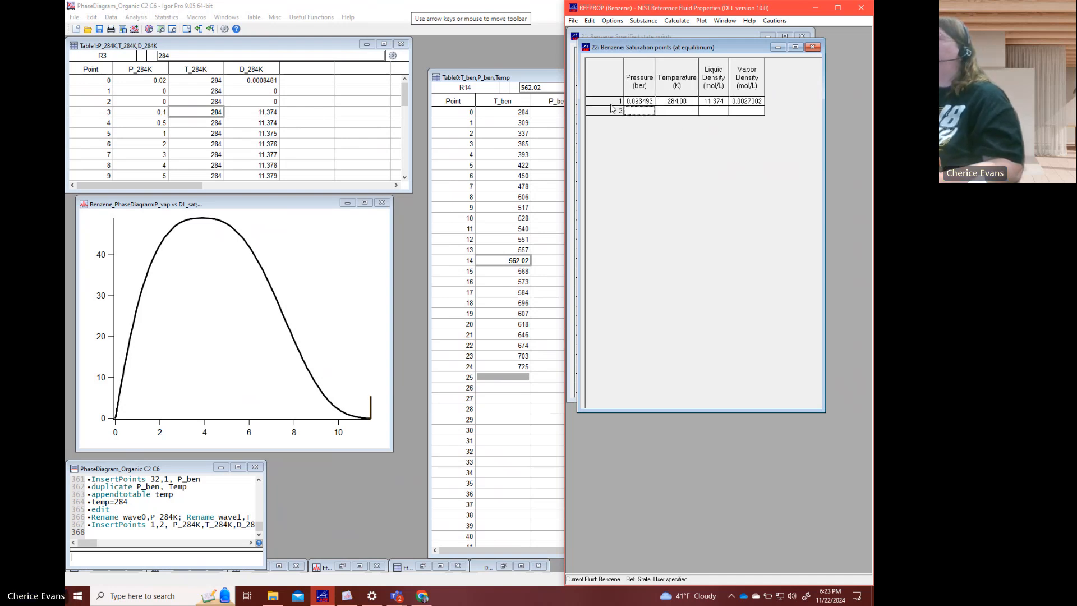
- Arrange Igor beside REFPROP and enter the saturation pressure 0.063492 for points 1 and 2 of P_284K
click(252, 92)
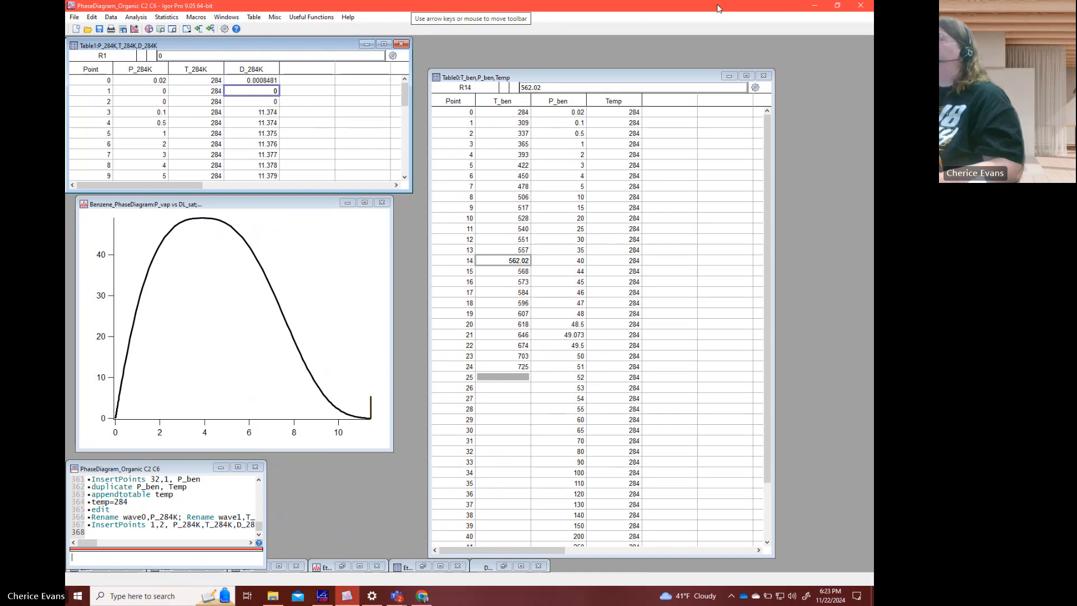
drag(719, 8, 66, 269)
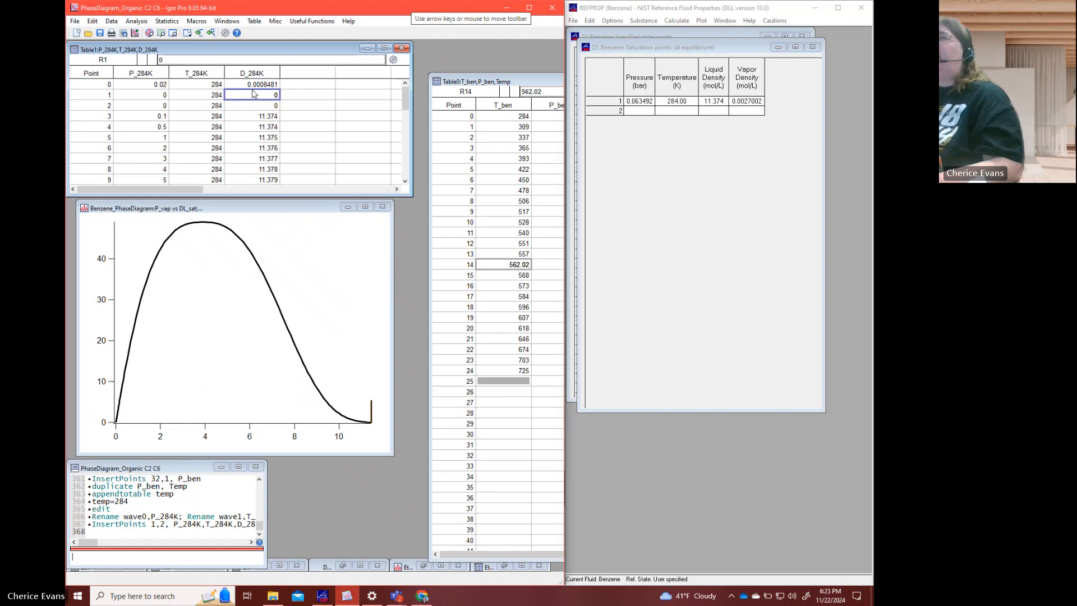
click(156, 99)
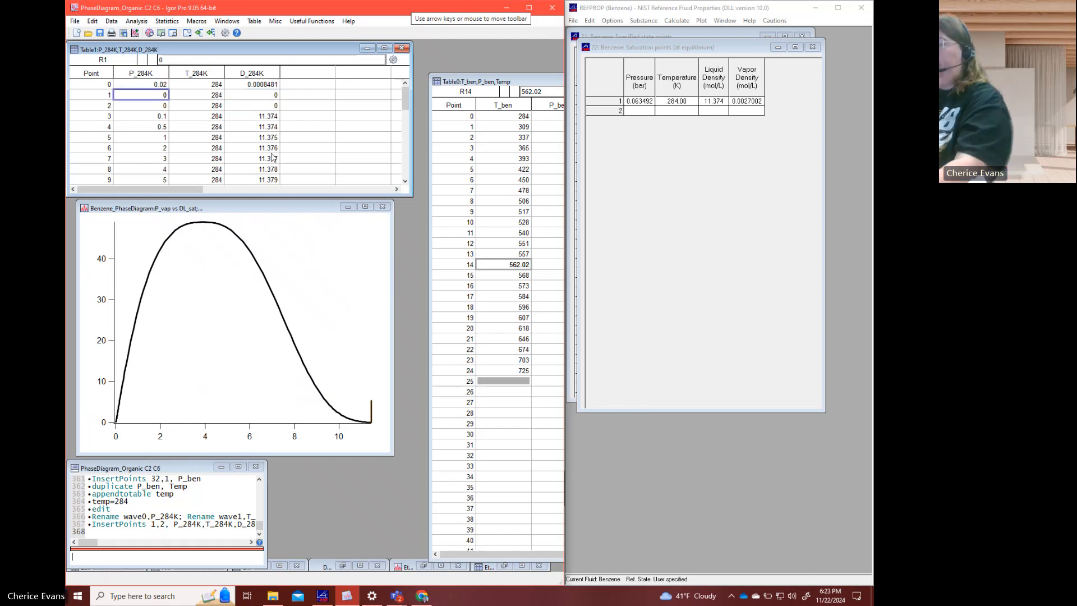
text(0.063492)
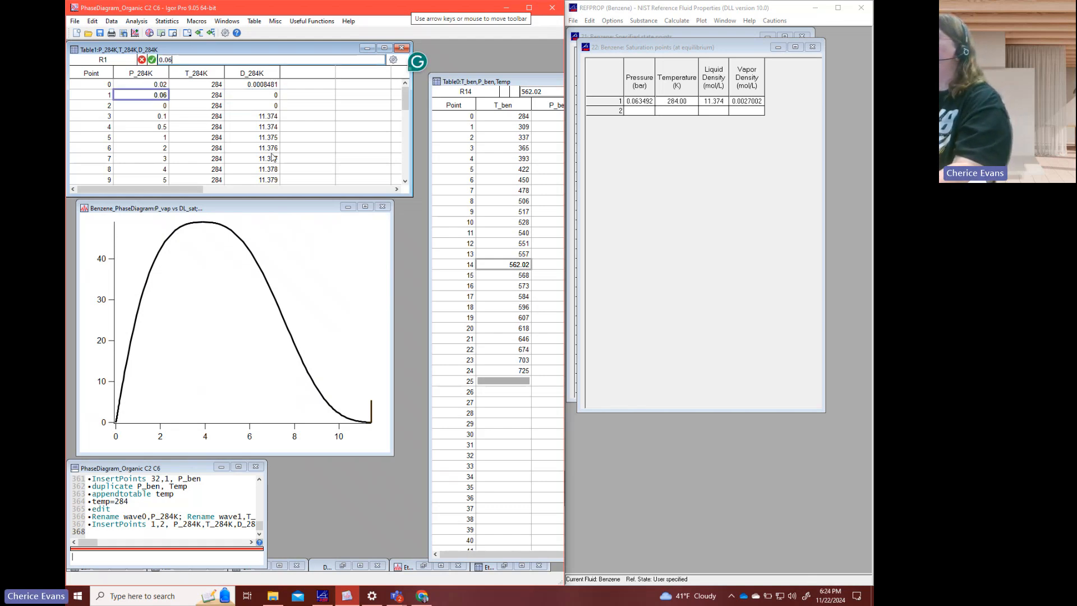
key(Return)
text(0.0)
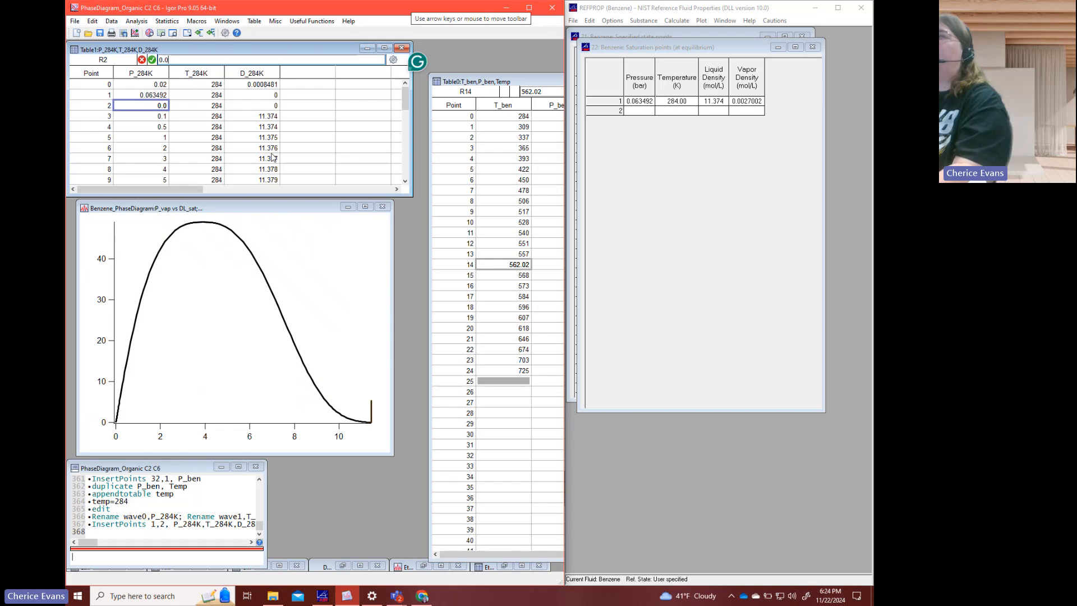
text(63492)
key(Tab)
key(Tab)
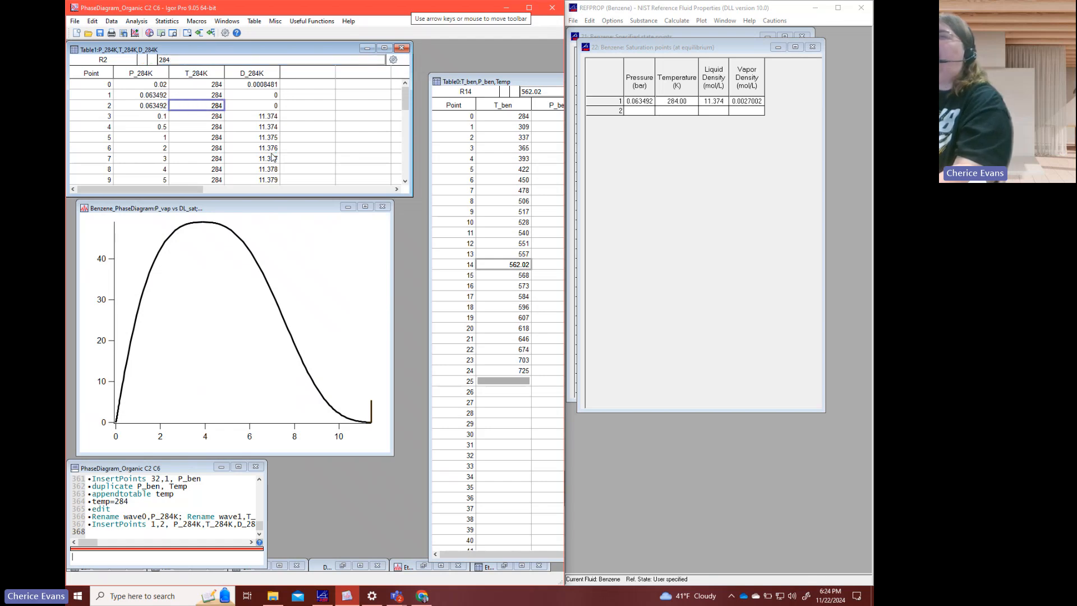
- Enter the vapor density 0.0027002 at point 1 and the liquid density 11.374 at point 2 of D_284K
key(Up)
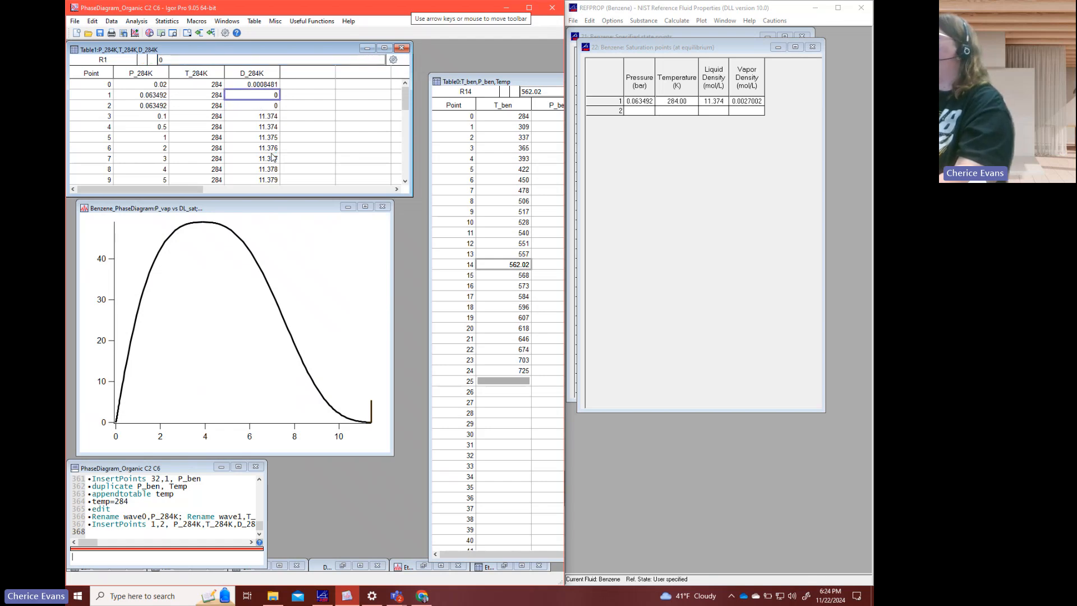
text(0.002)
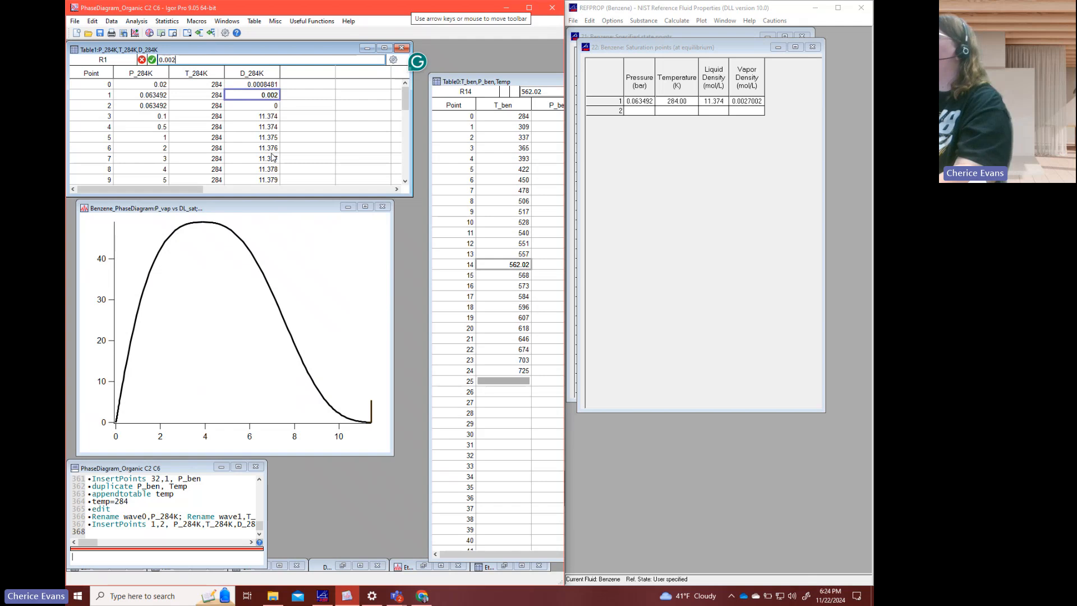
text(7002)
key(Return)
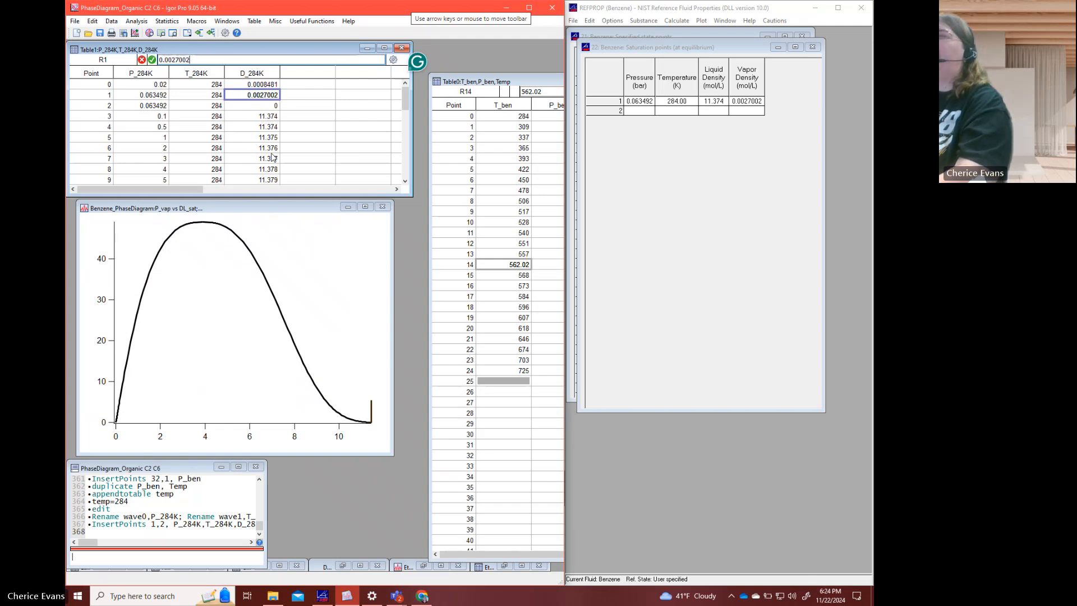
text(11.374)
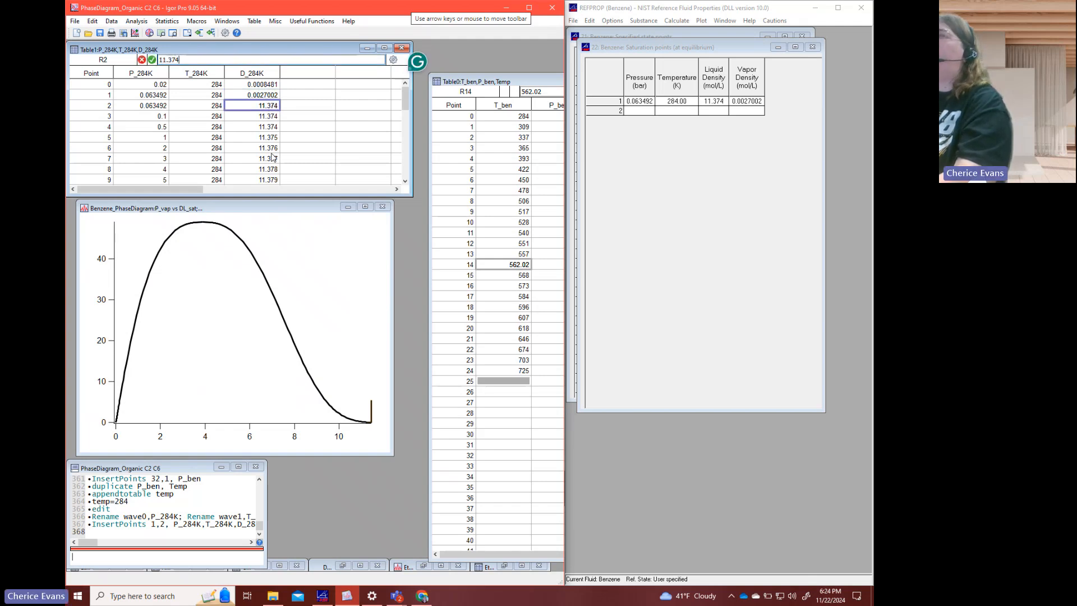
key(Return)
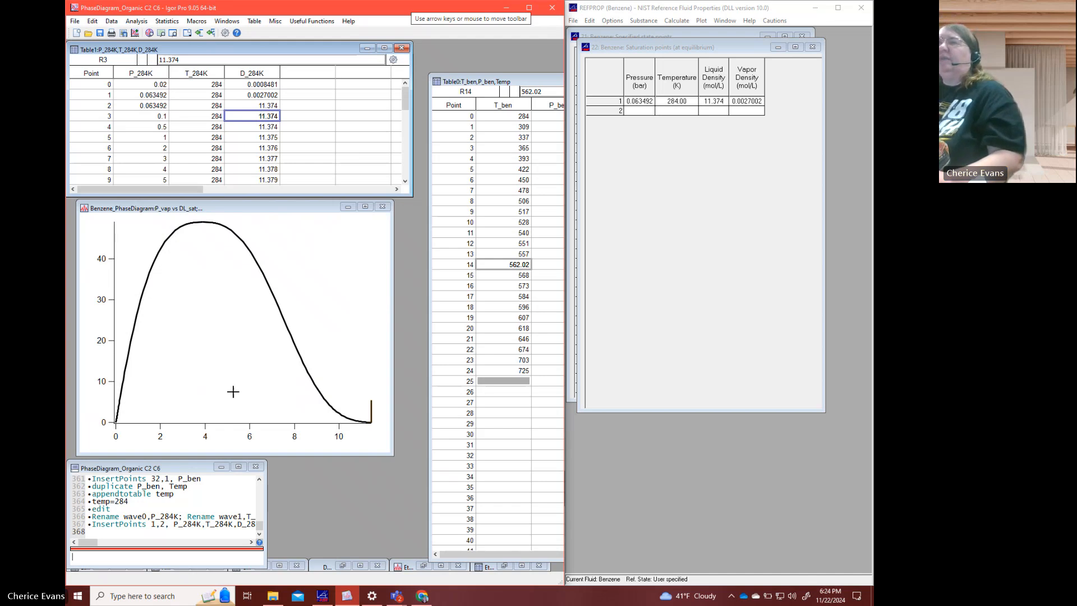
- Append the 284 K isotherm to the benzene phase diagram by running "appendtograph P_284K vs D_284K"
click(157, 562)
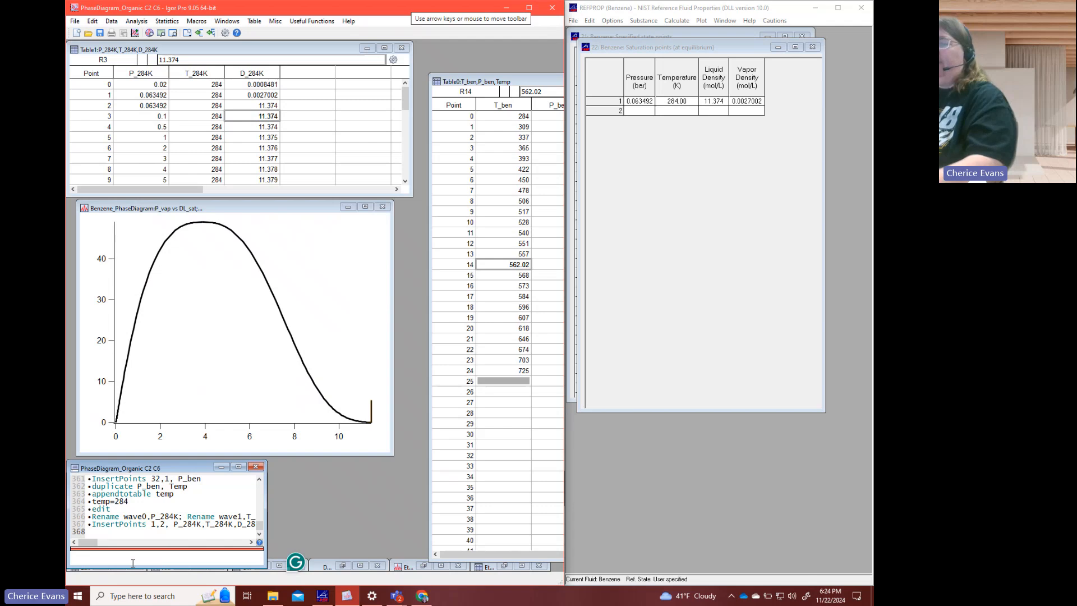
text(appe)
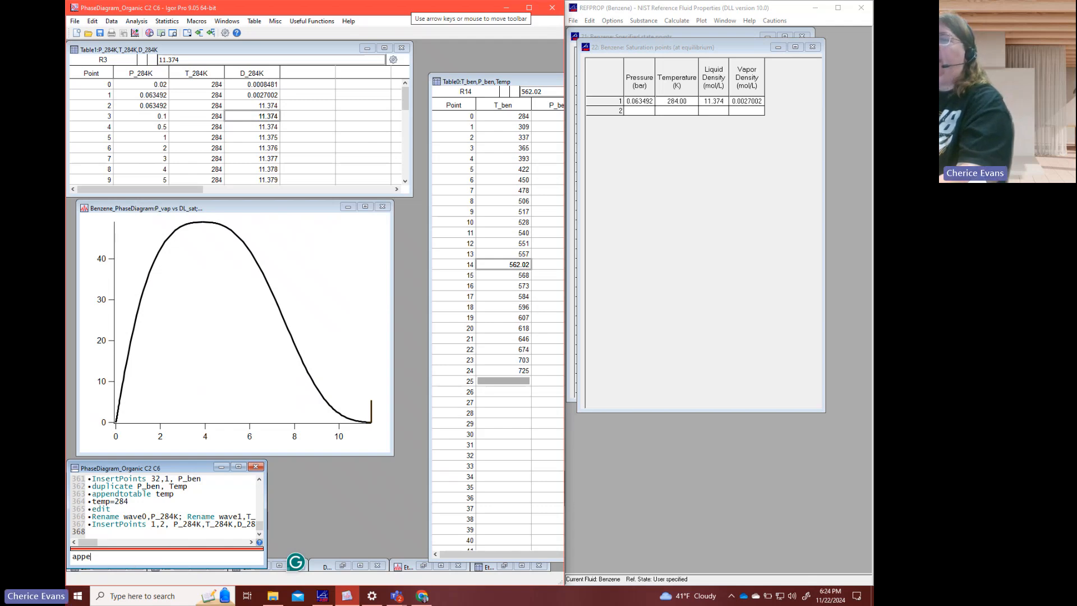
text(ndtograph )
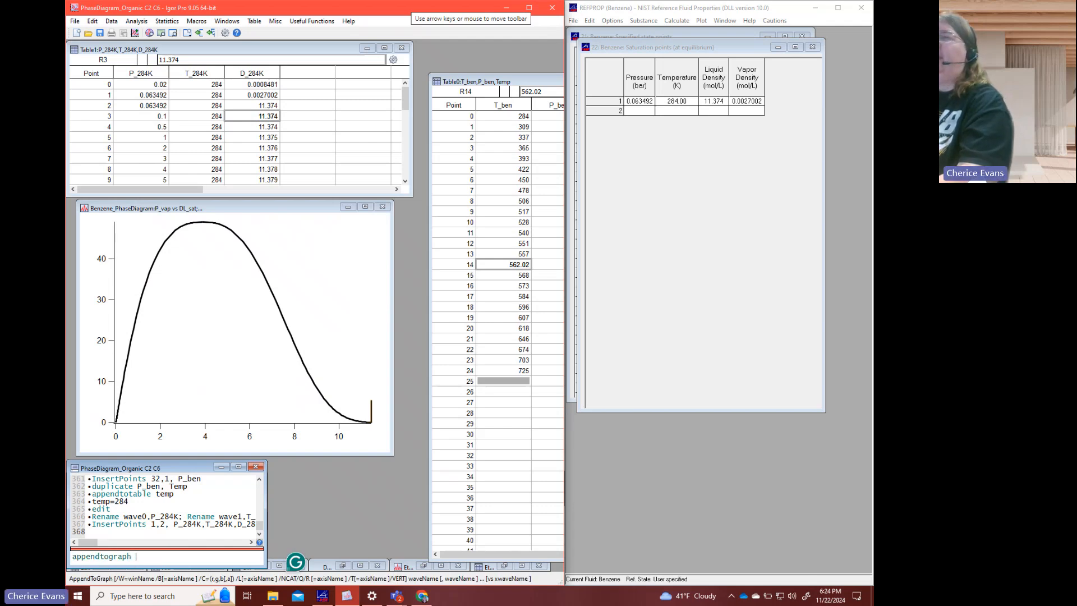
text(P_284K vs D_2)
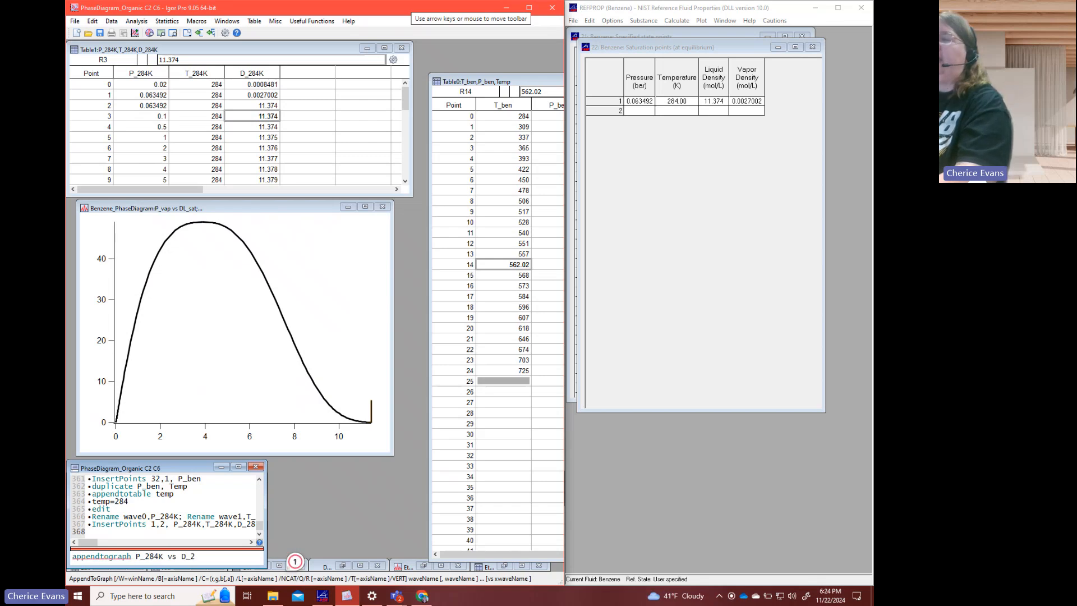
text(84K)
key(Return)
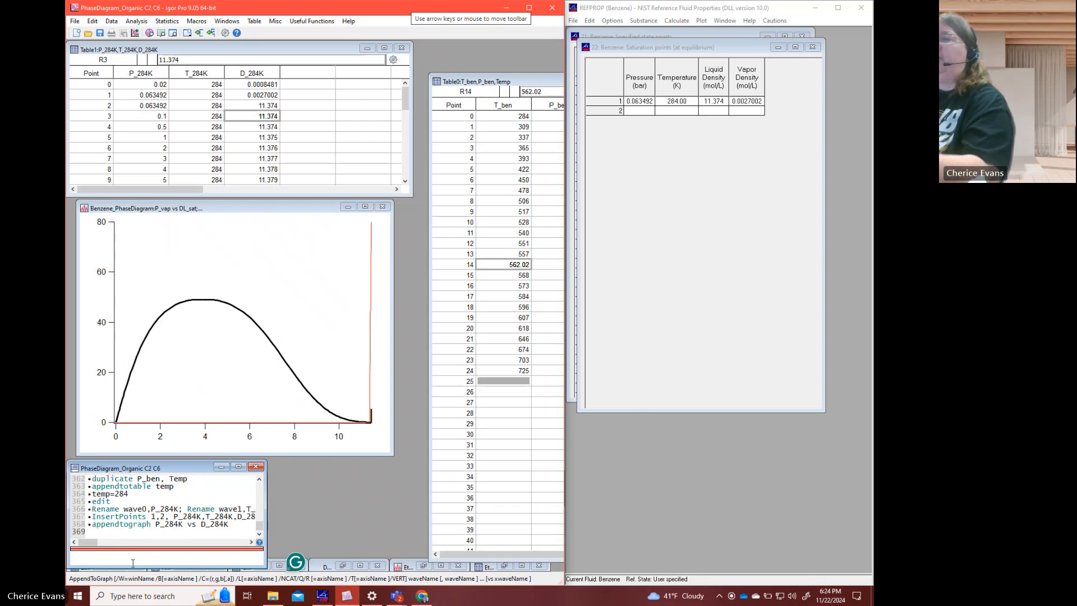
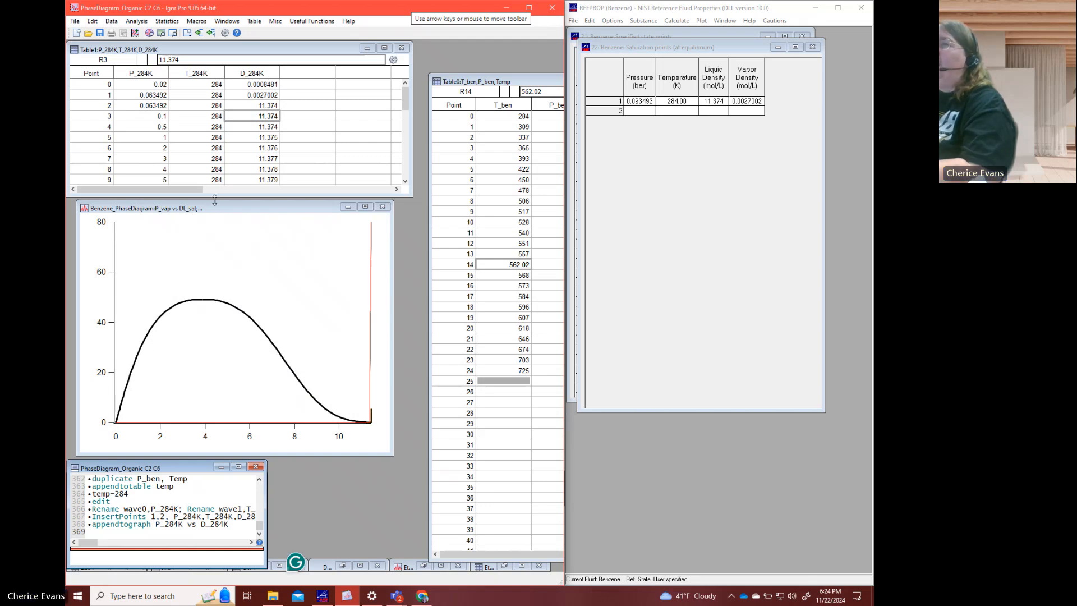
click(131, 100)
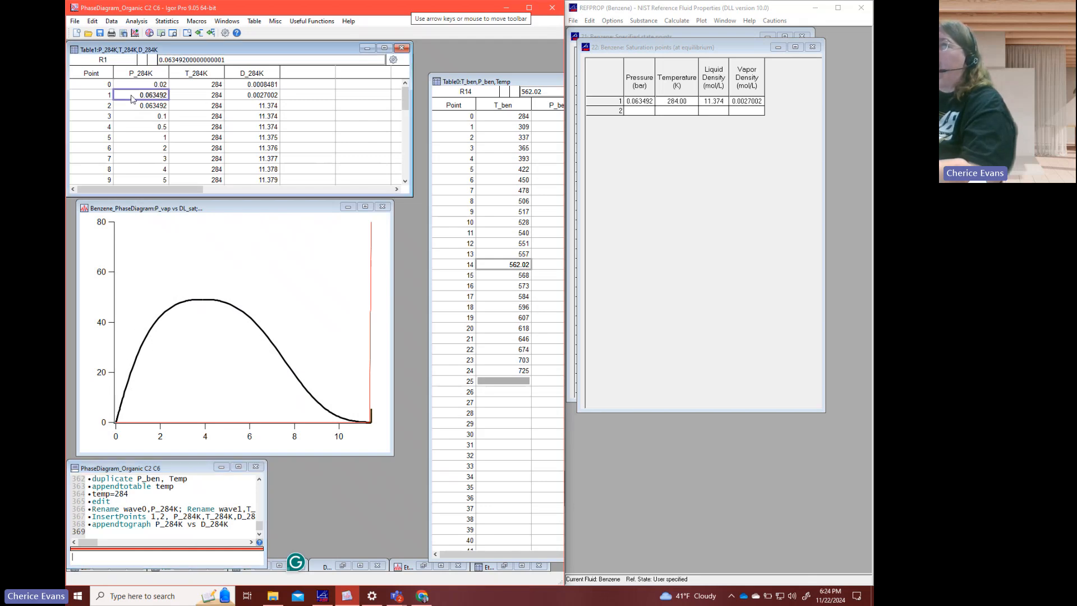
drag(132, 100, 250, 111)
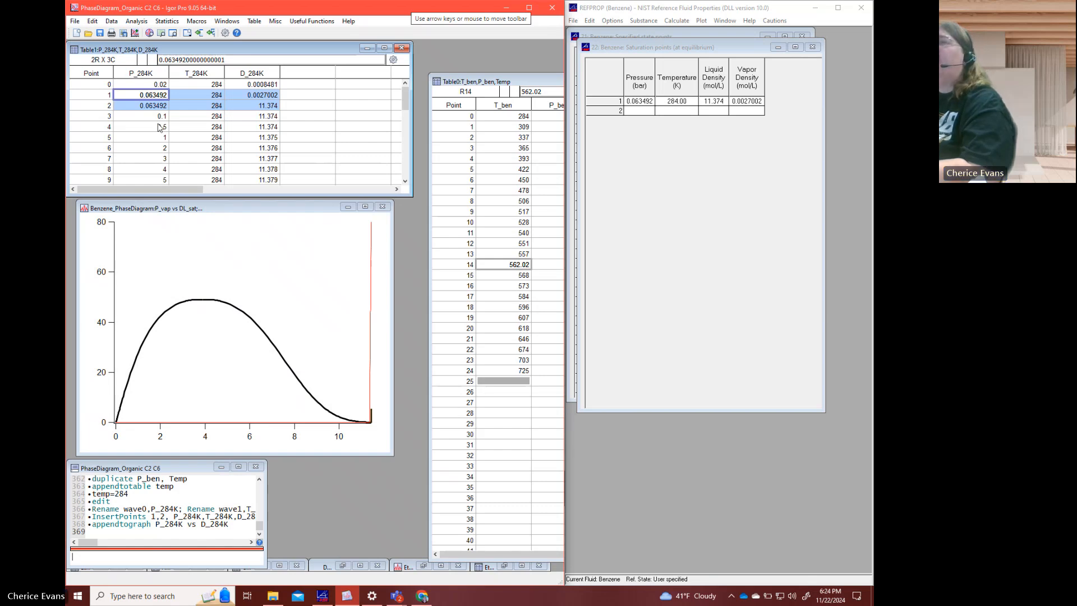
click(147, 108)
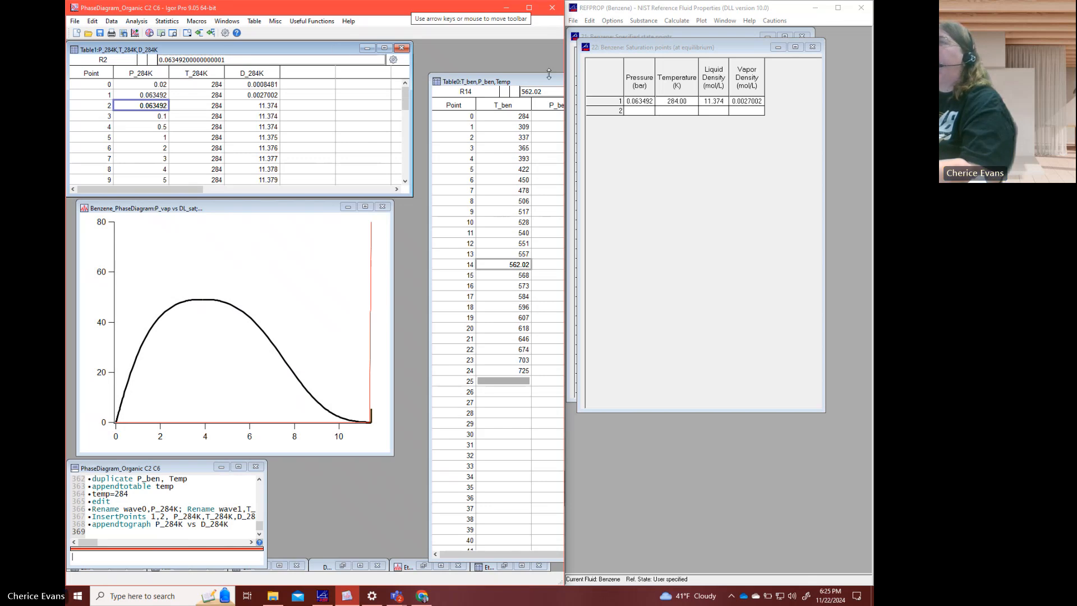
- Resize the 284 K table, the phase diagram graph and the T_ben/P_ben/Temp table so they sit side by side without overlapping
drag(538, 83, 325, 65)
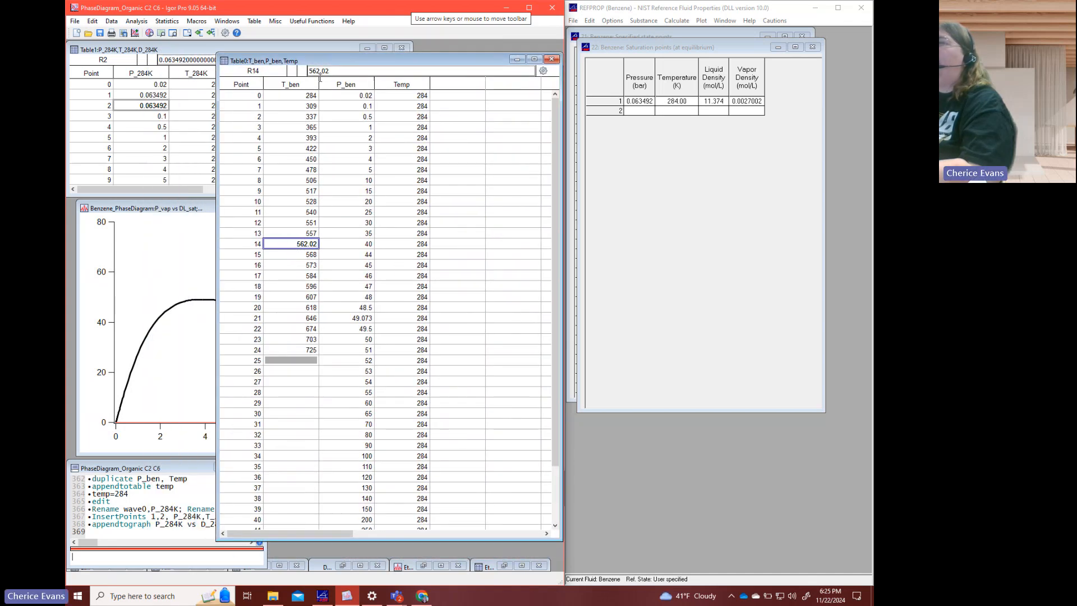
drag(216, 190, 331, 190)
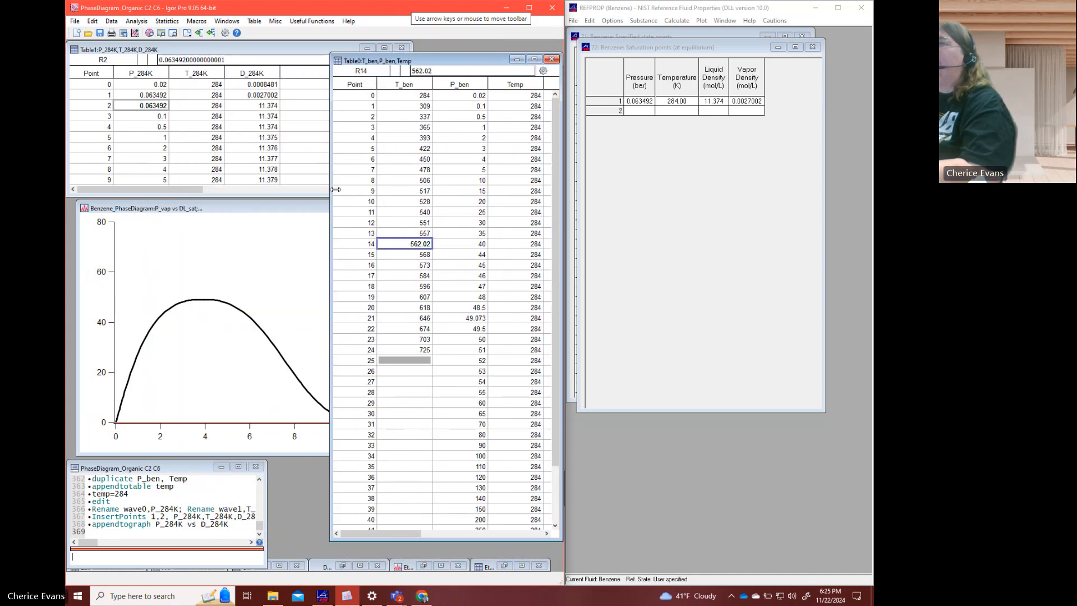
click(250, 224)
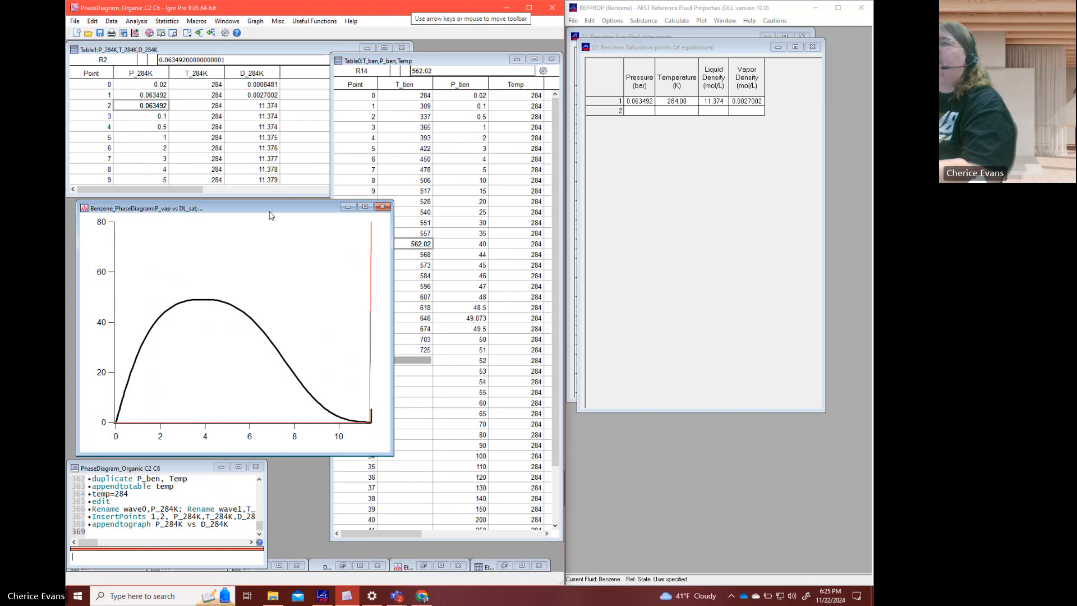
drag(389, 247, 326, 235)
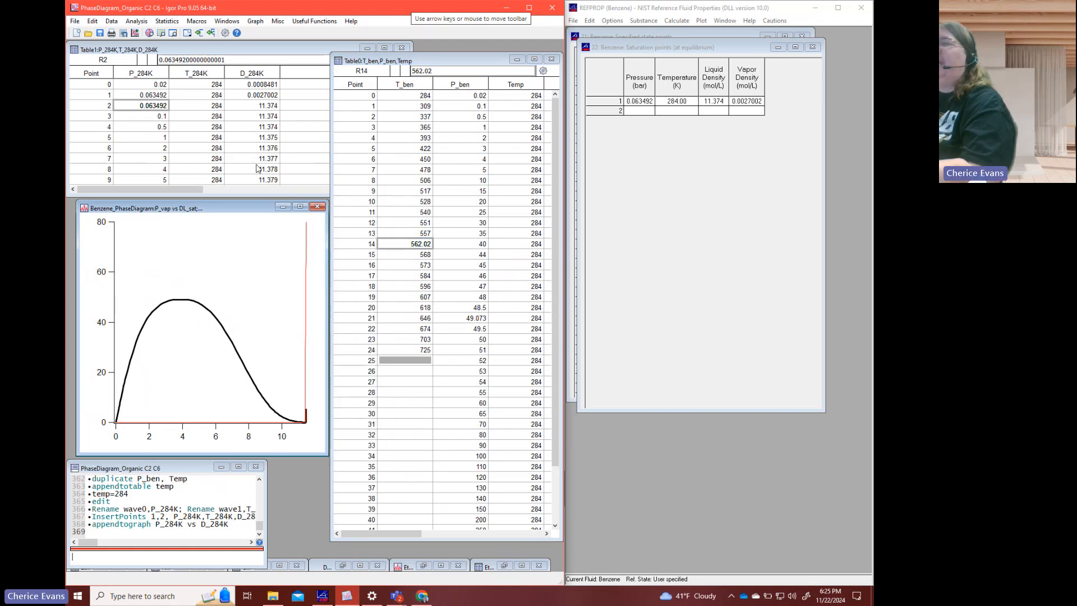
click(289, 124)
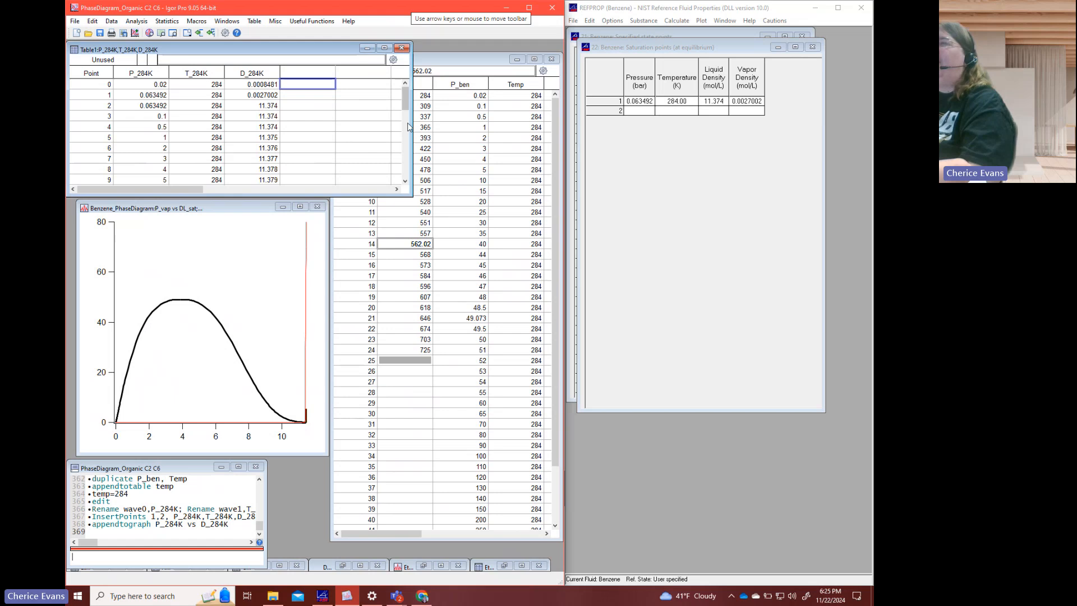
drag(414, 120, 413, 123)
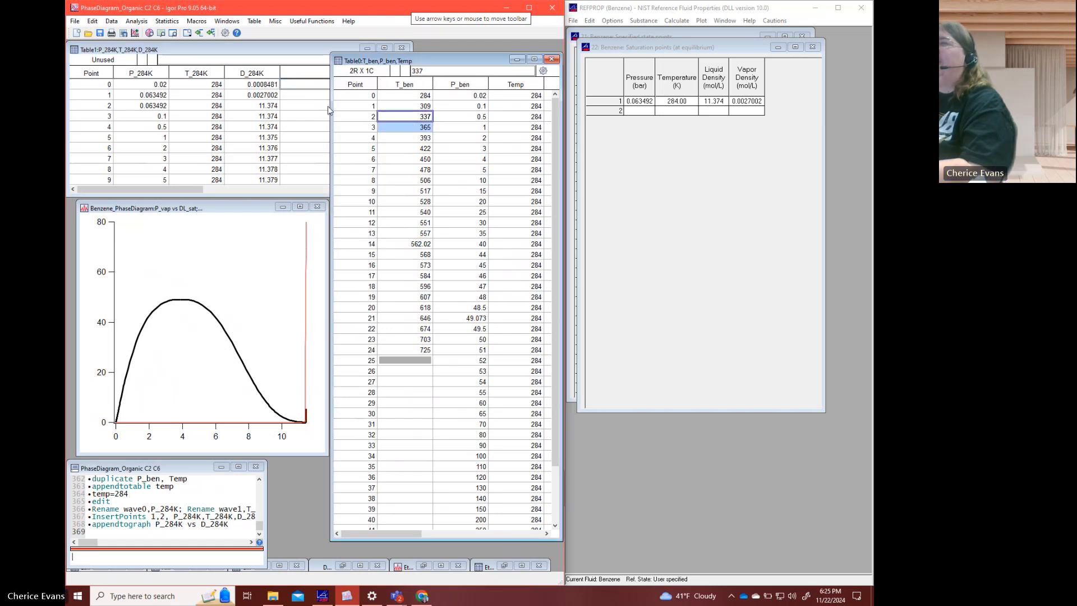
click(312, 117)
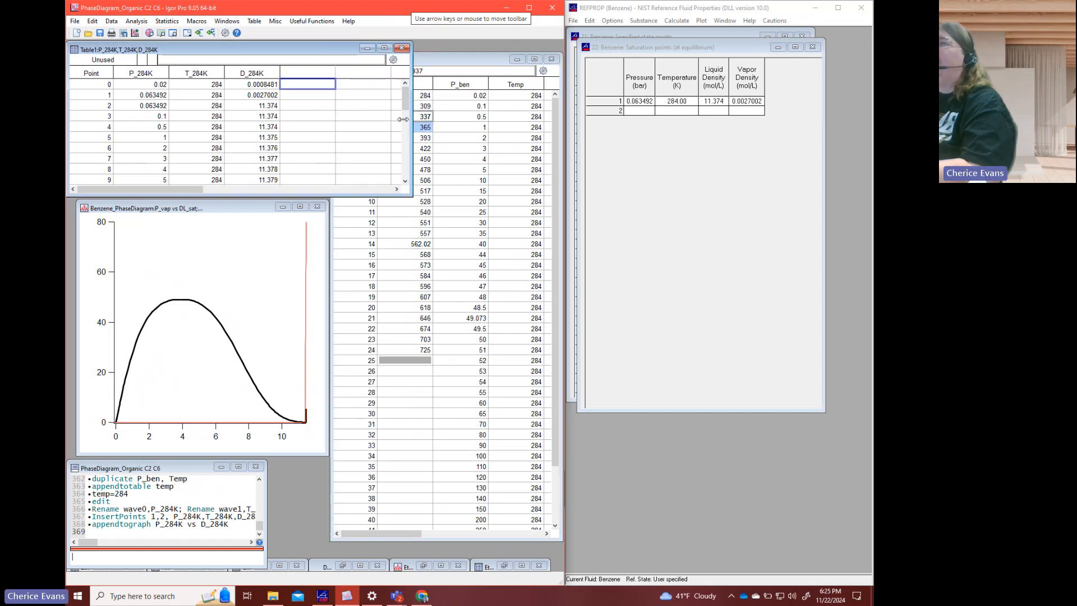
drag(403, 119, 327, 119)
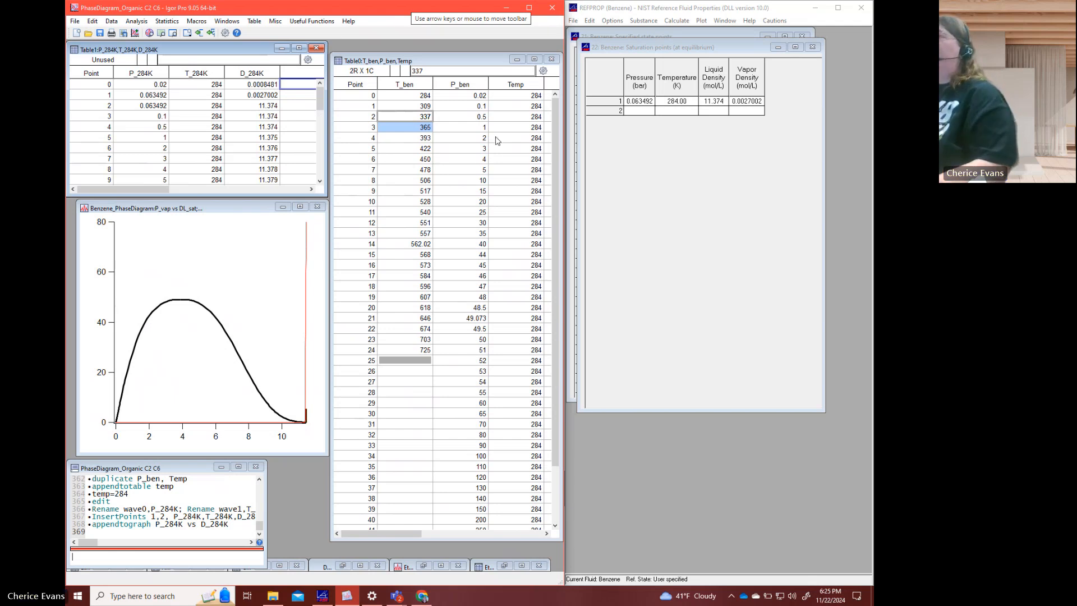
- Open the Data Browser to check which data folder holds the benzene Temp wave
click(238, 556)
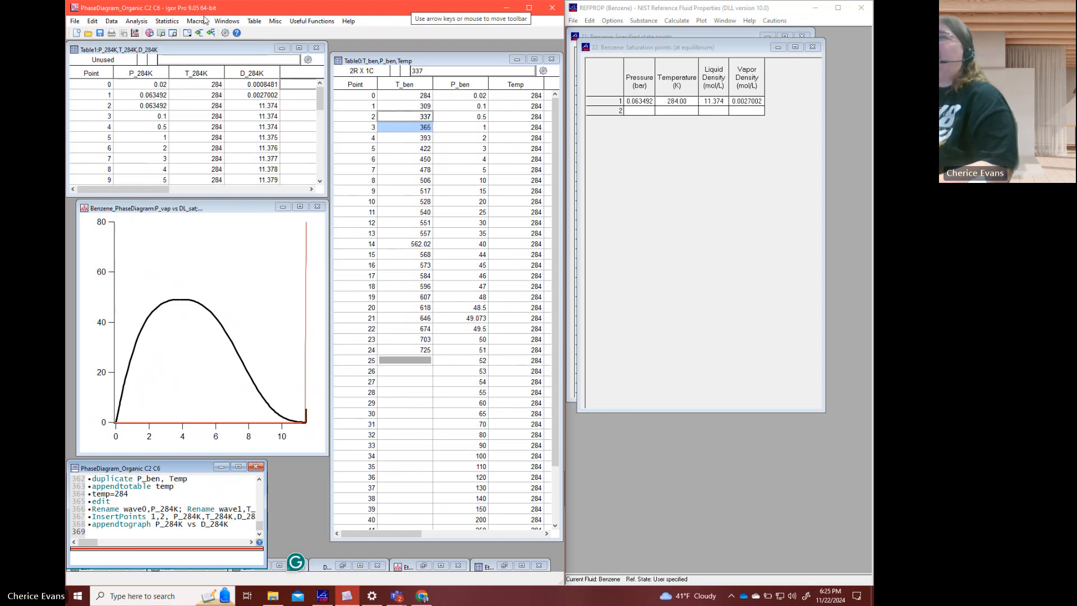
click(227, 21)
mouse_move(113, 23)
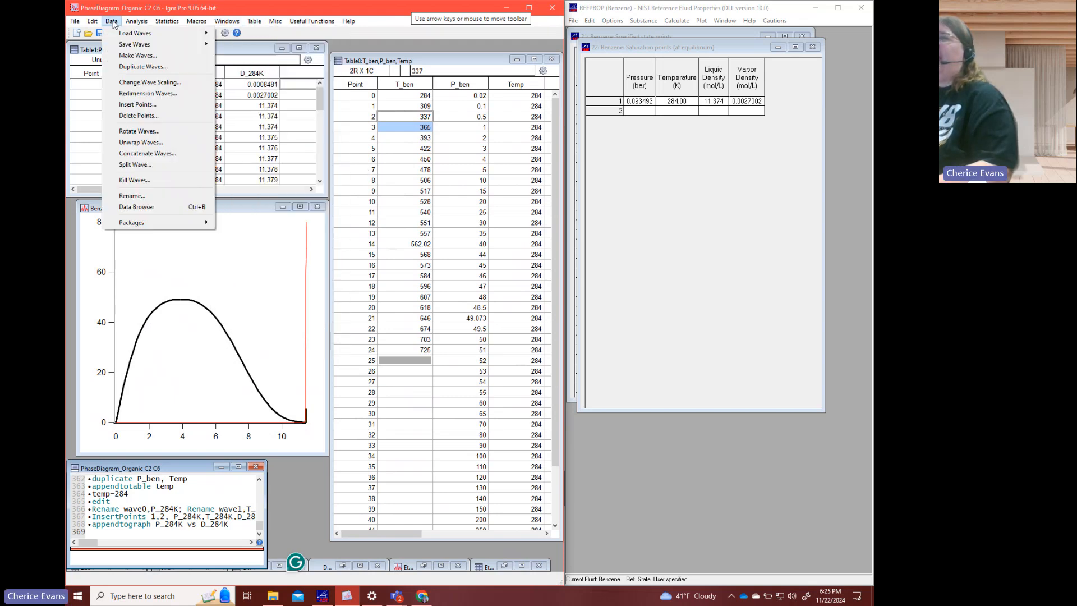
click(155, 207)
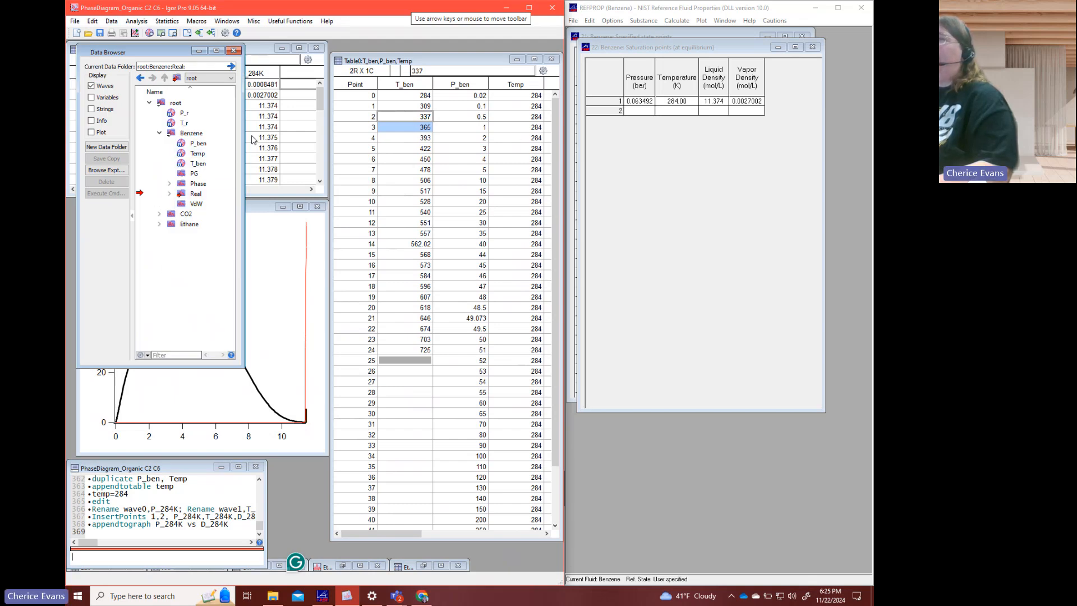
- Set the Temp wave to 309 by running "root:benzene:Temp=309", and minimize the Data Browser
click(118, 561)
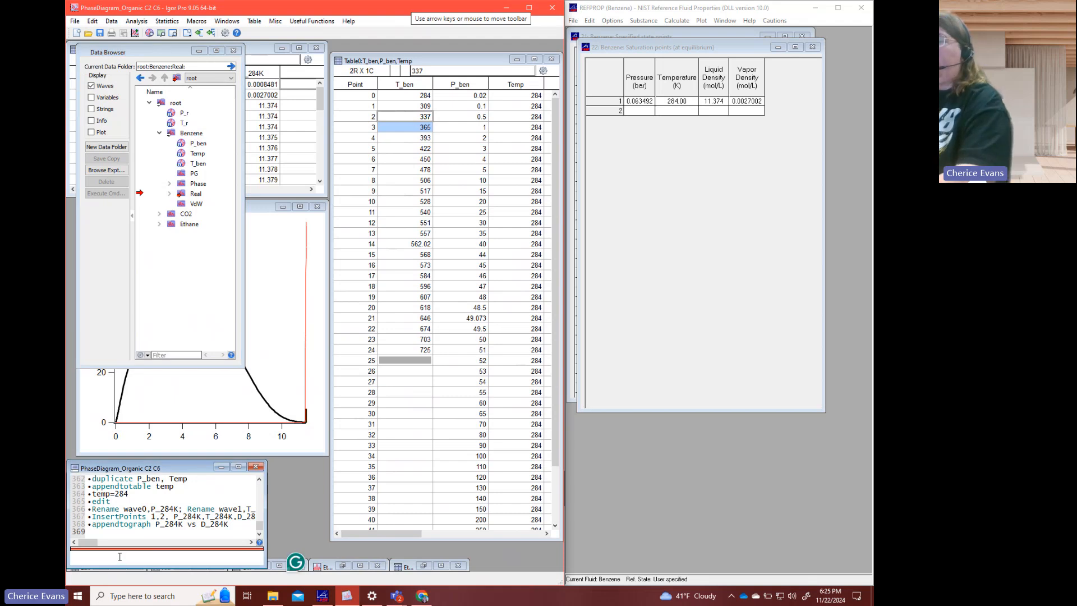
text(root:)
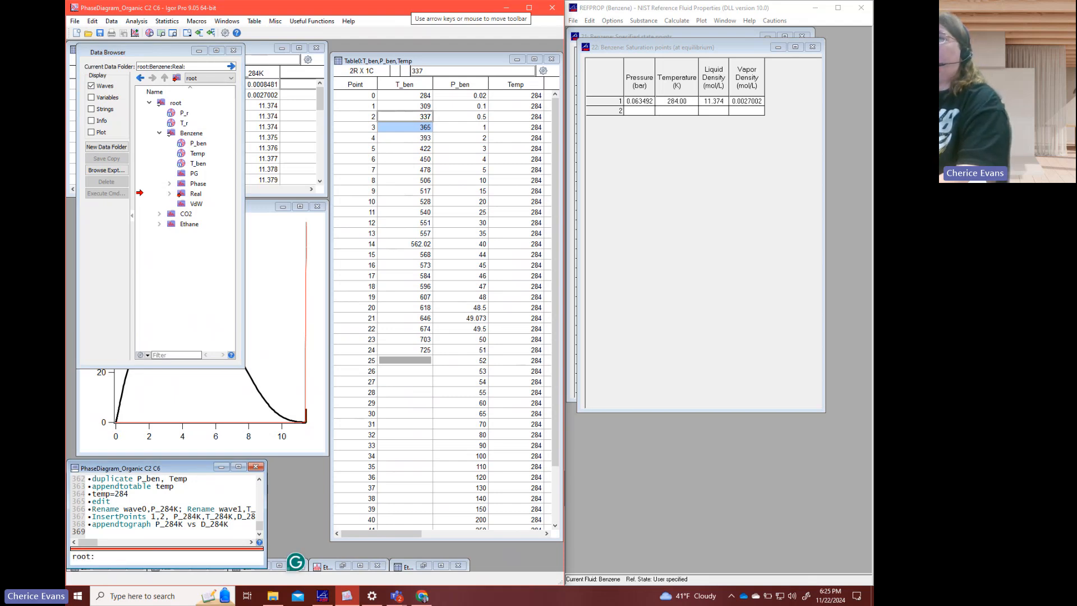
text(benzen)
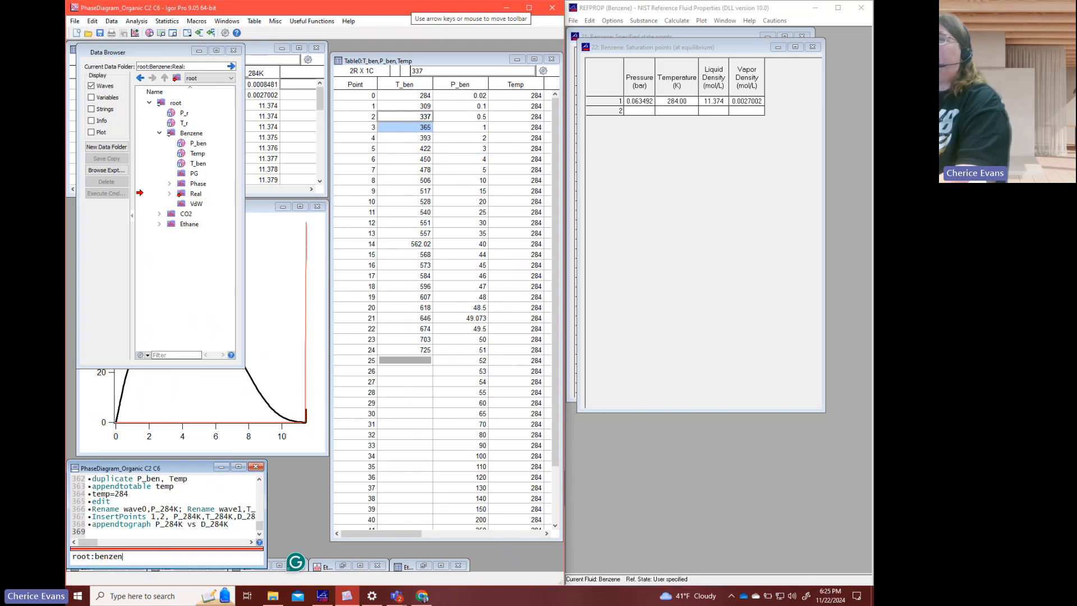
text(e:Tem)
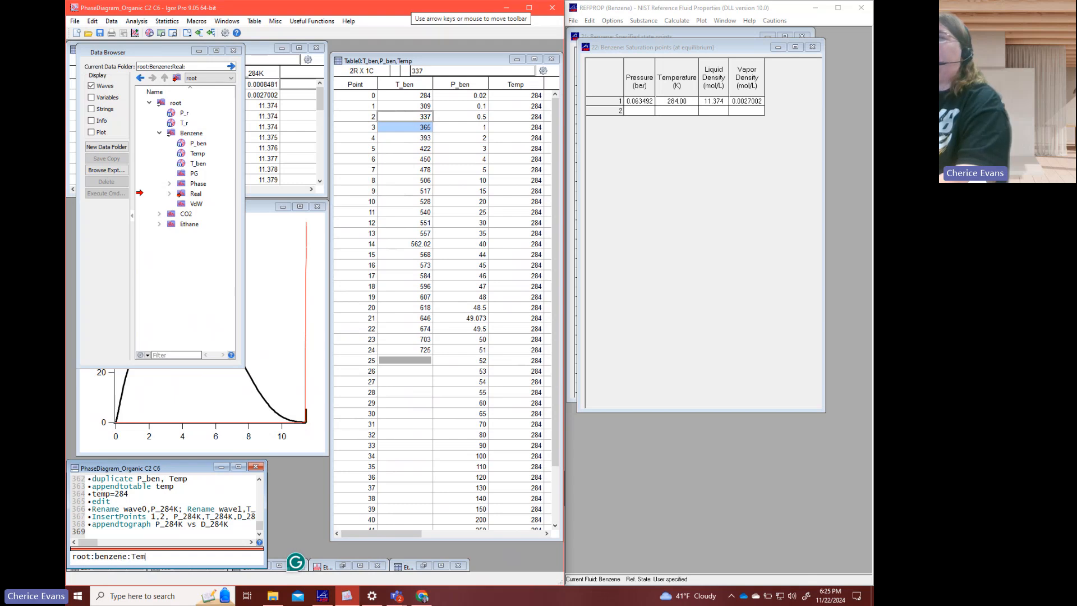
text(p)
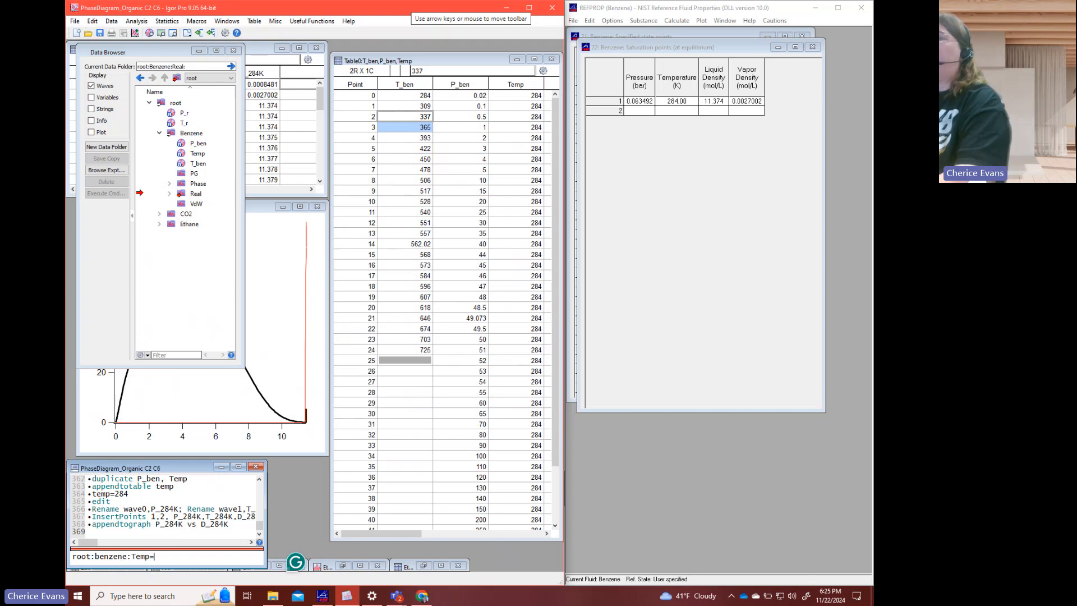
text(=309)
key(Return)
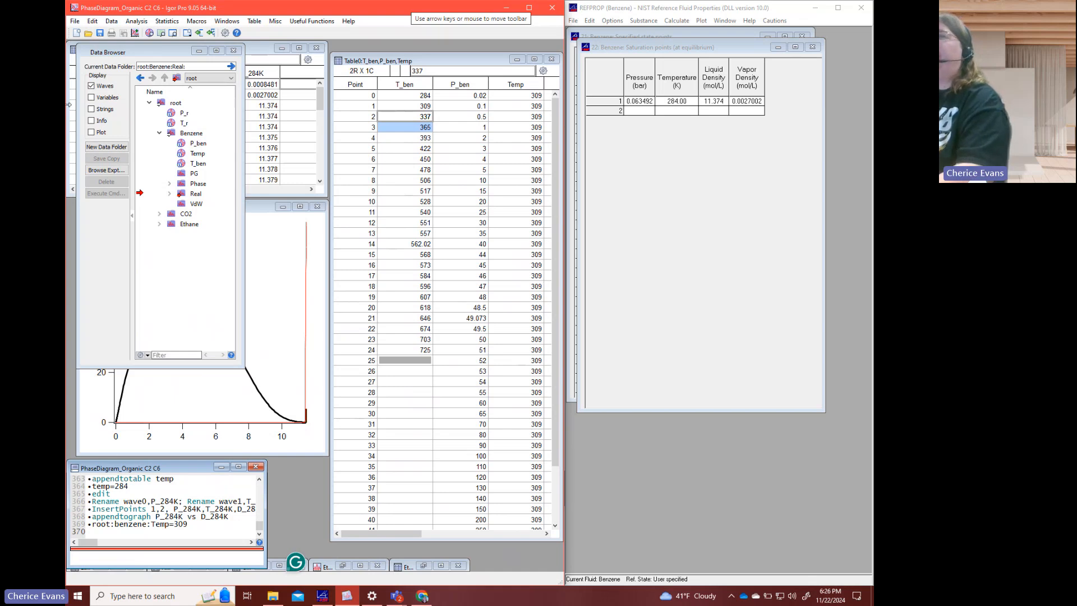
click(199, 51)
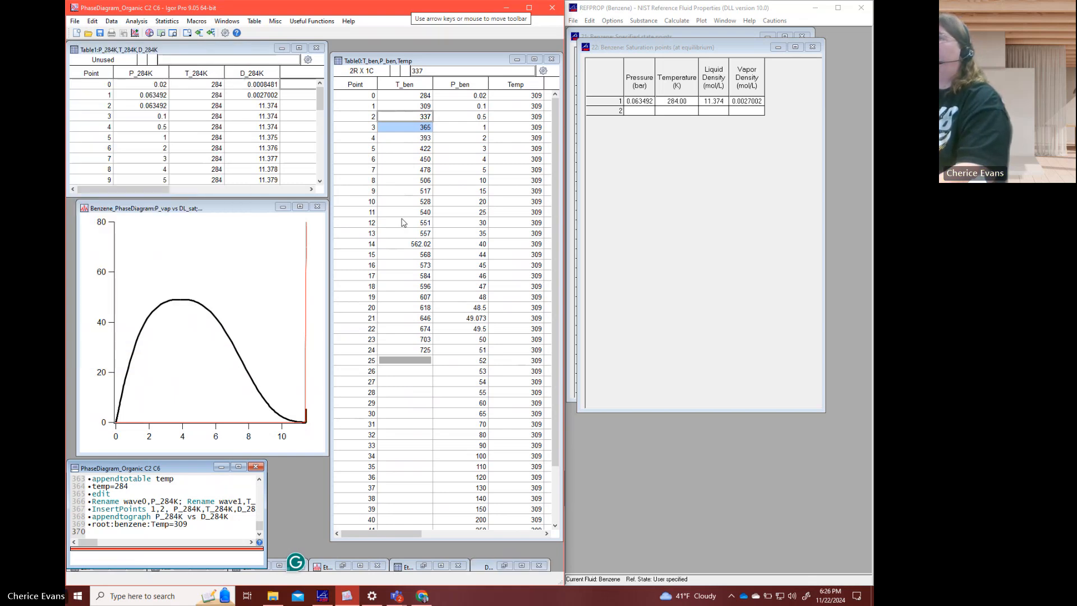
- Copy the P_ben and Temp columns, then switch to REFPROP and calculate the benzene saturation point for 309 K
drag(448, 90, 506, 91)
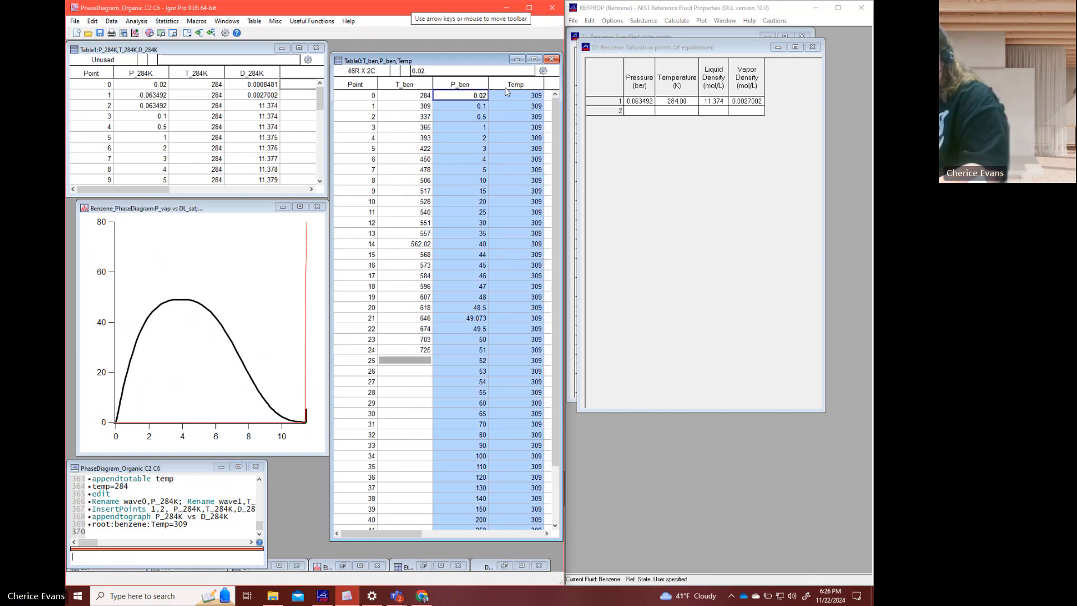
click(682, 111)
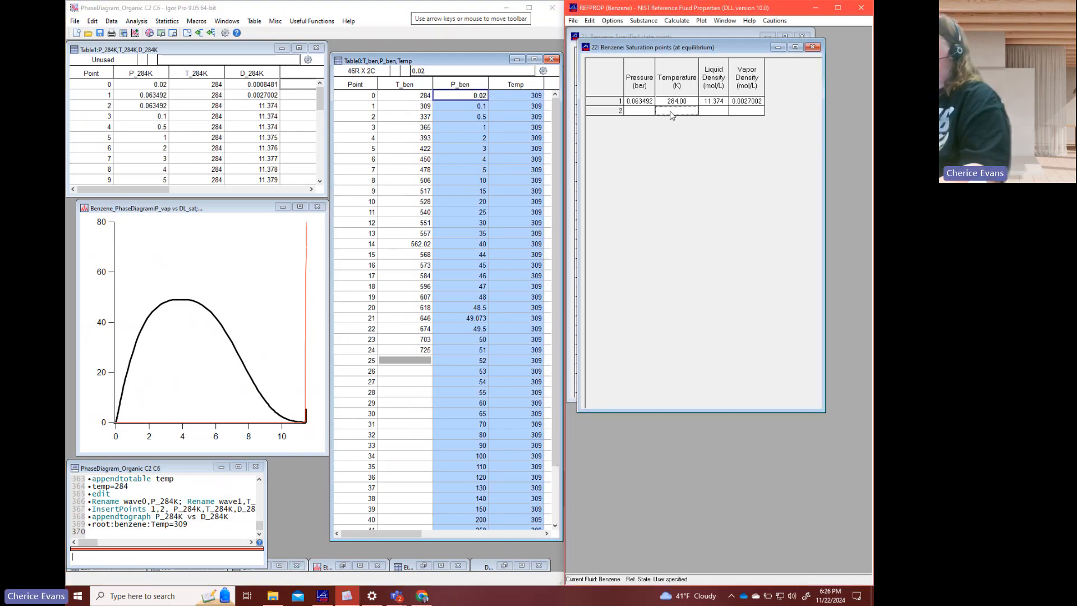
text(309)
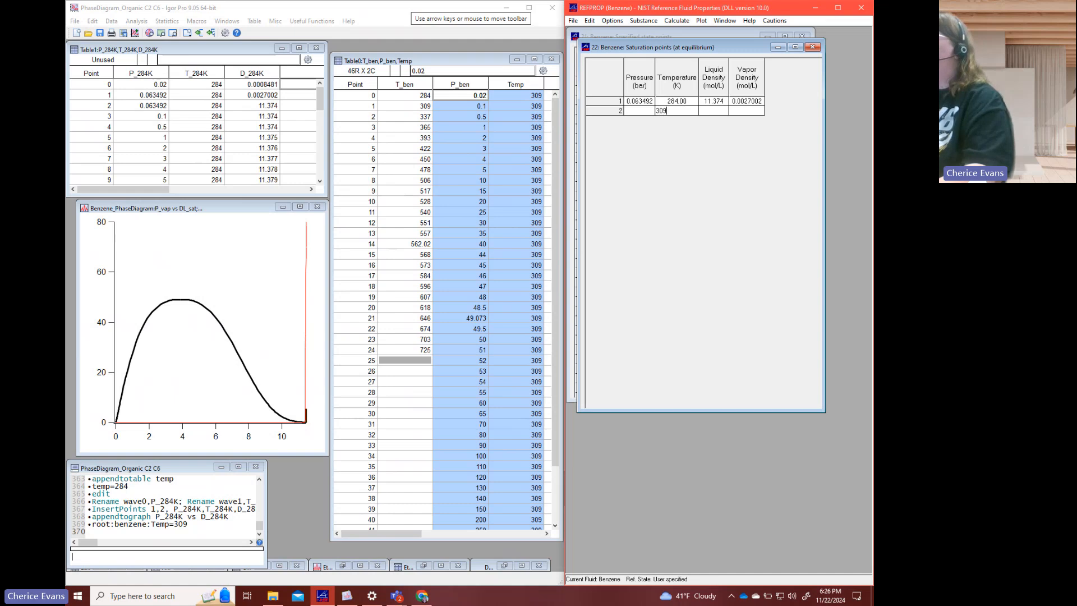
key(Return)
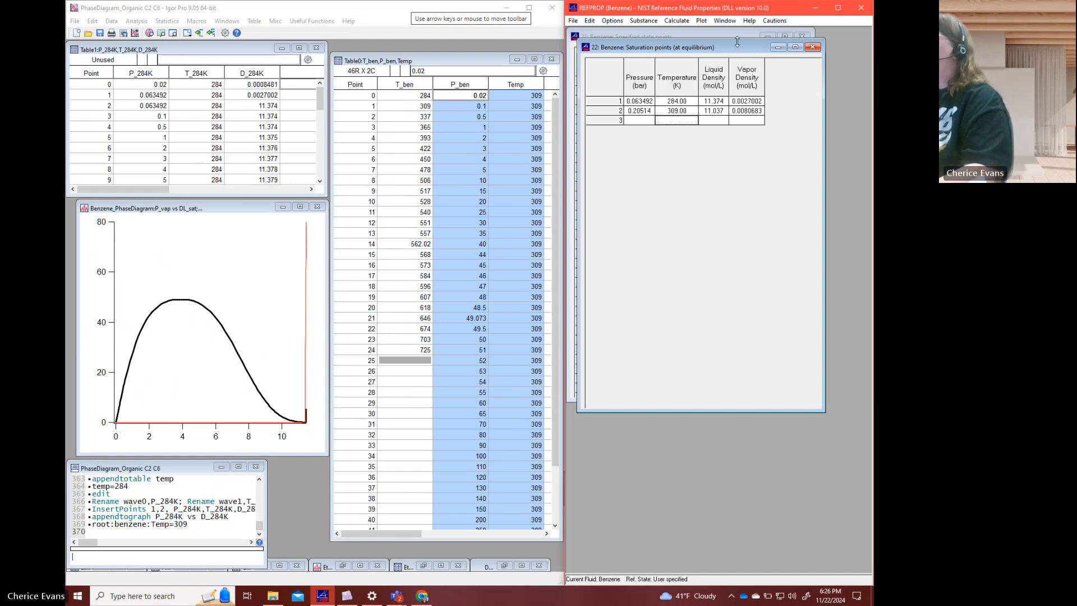
- Move the saturation points window below the specified state points and paste the copied 309 K data over the pressure and temperature columns
drag(737, 44, 716, 401)
drag(632, 66, 657, 68)
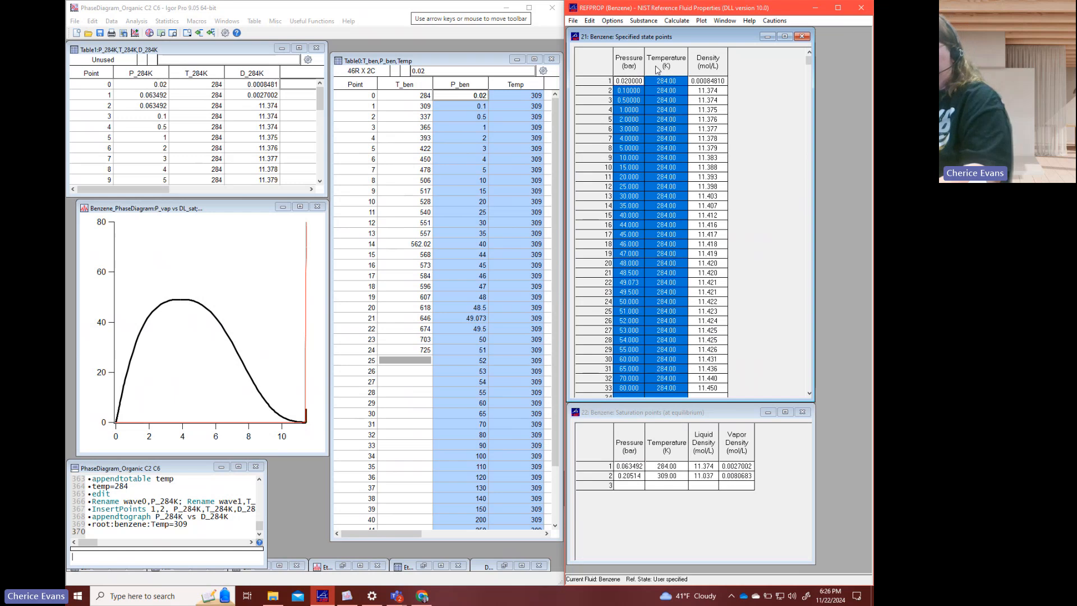
key(ctrl+v)
click(689, 147)
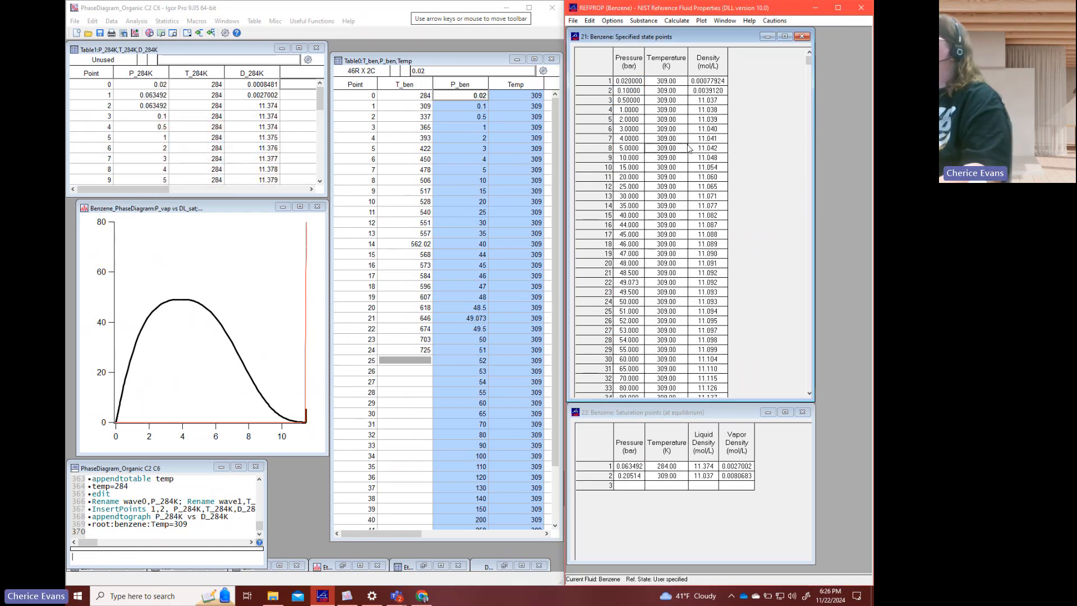
click(685, 264)
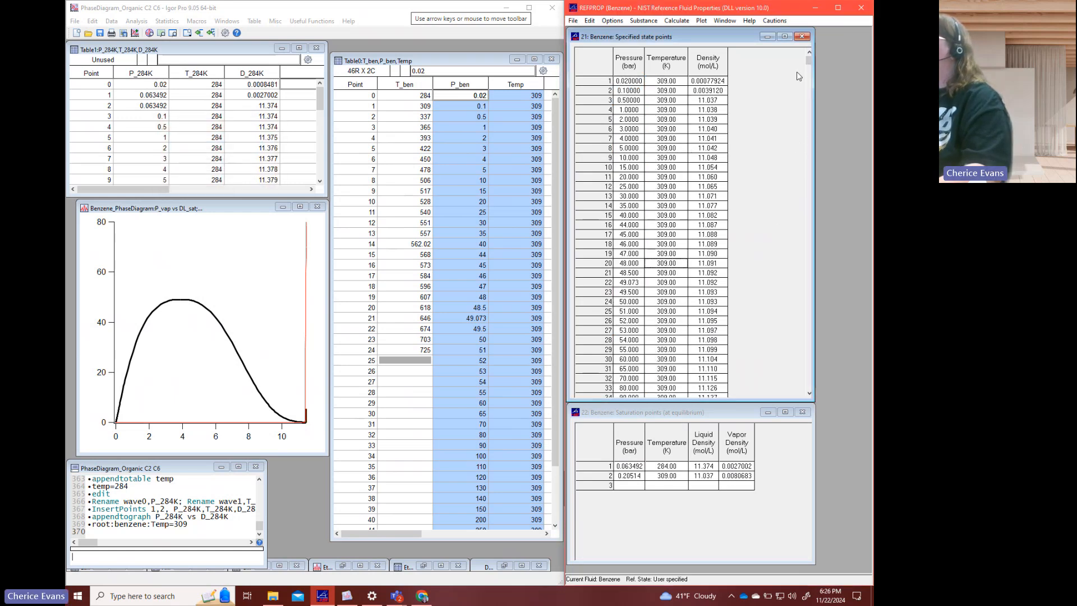
- Clear the uncalculated 450 bar entry in row 46 of the specified state points table
drag(808, 65, 806, 412)
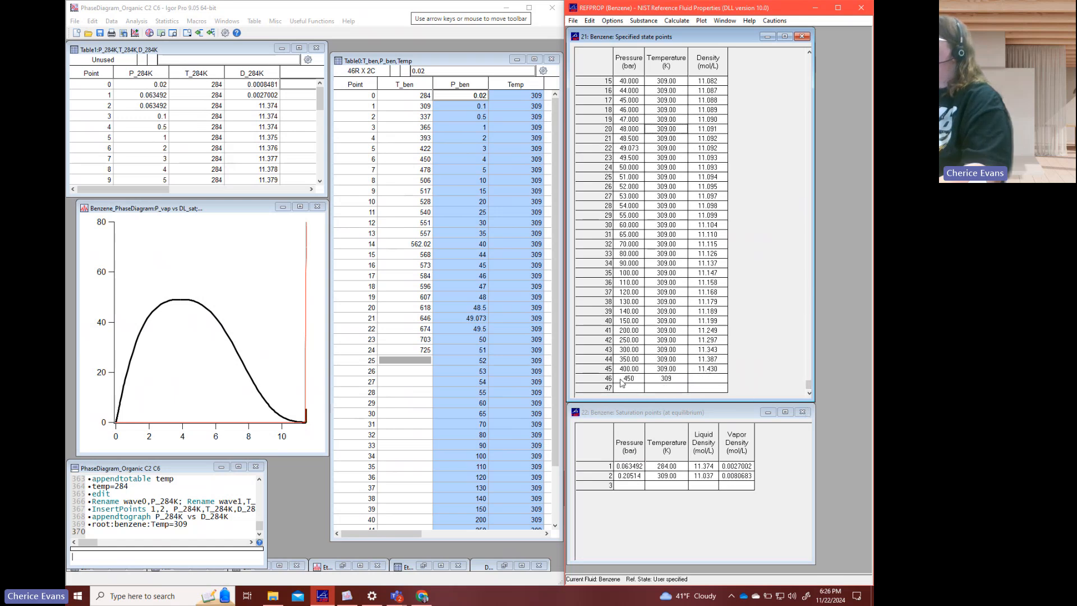
drag(622, 383, 713, 382)
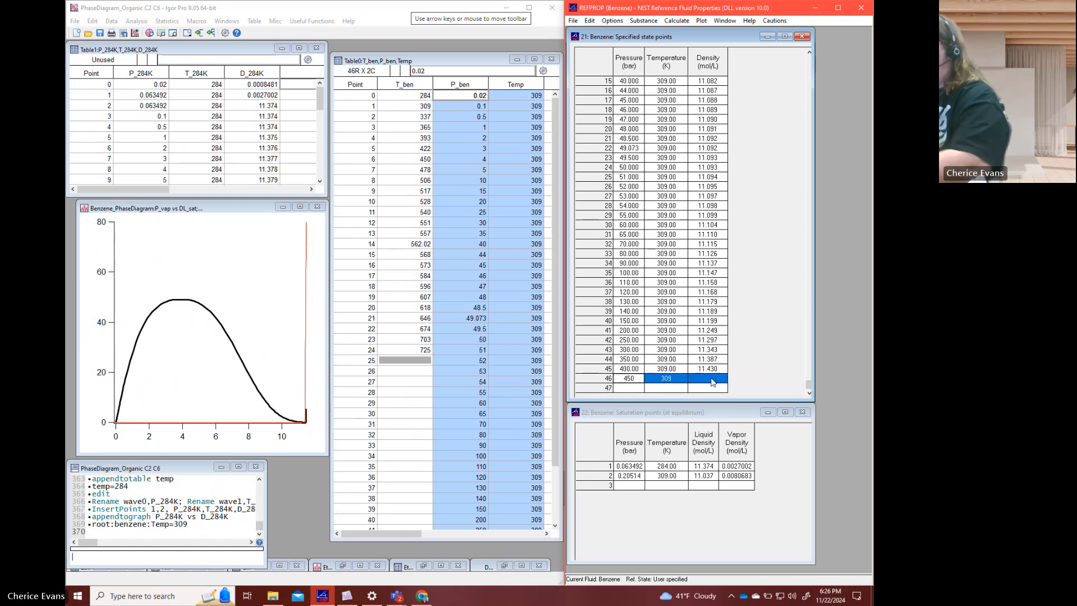
key(Delete)
click(710, 371)
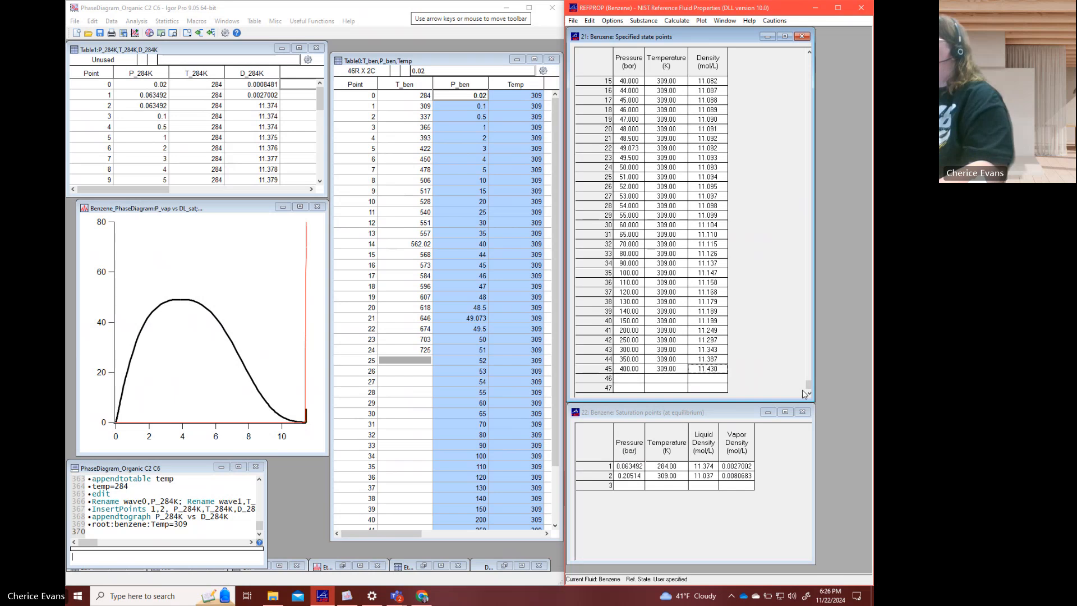
- Copy the 309 K pressure, temperature and density columns from REFPROP into Igor's 284 K table, starting at the first unused column
drag(810, 388, 809, 59)
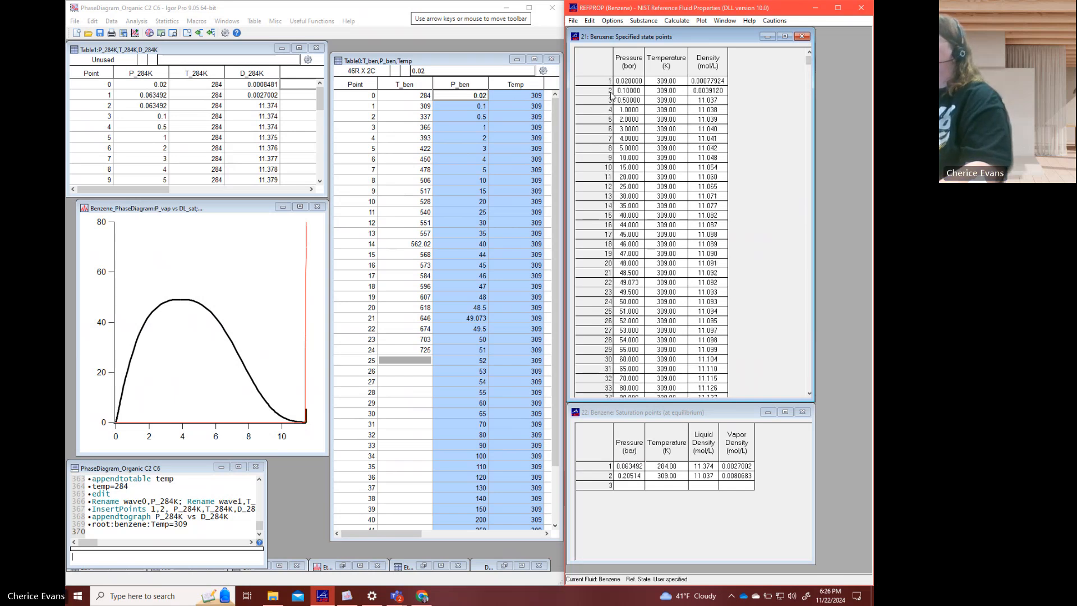
shift+click(628, 84)
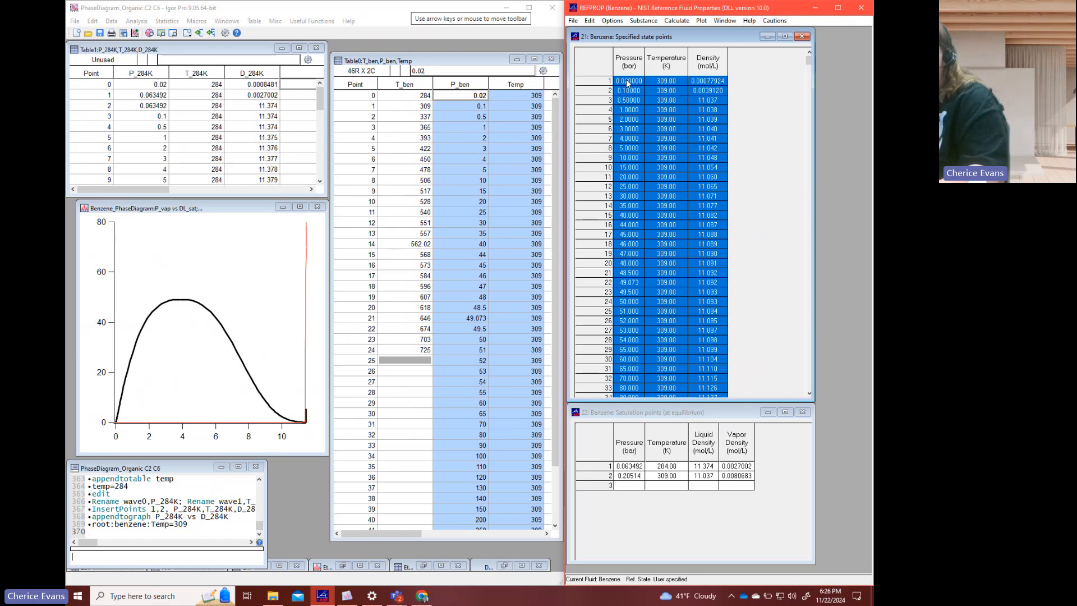
click(303, 88)
key(ctrl+v)
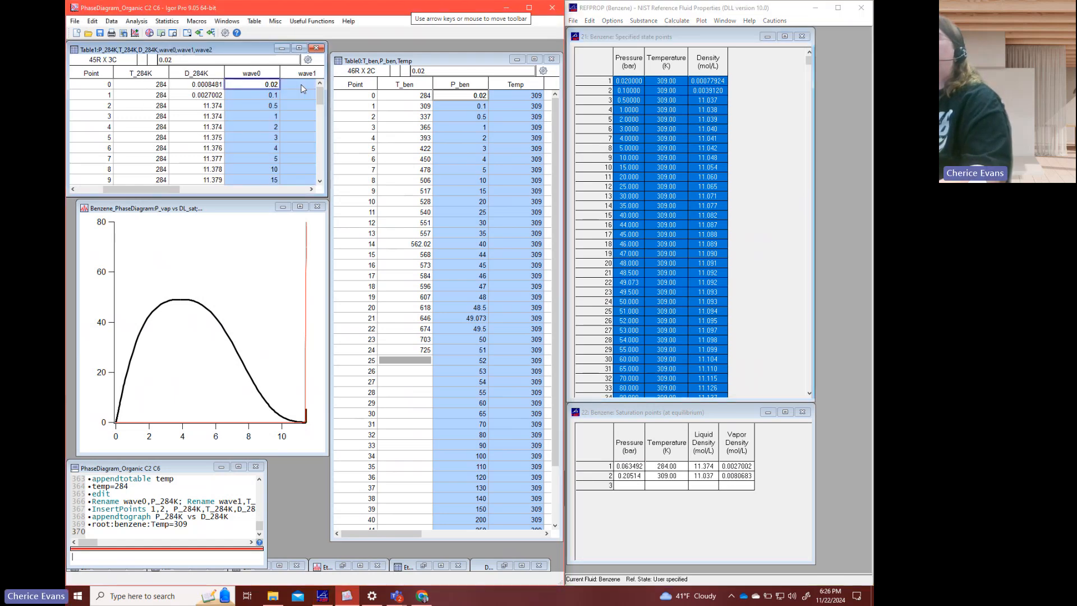
- Rename the new waves wave0, wave1 and wave2 as P_309K, T_309K and D_309K
right_click(273, 76)
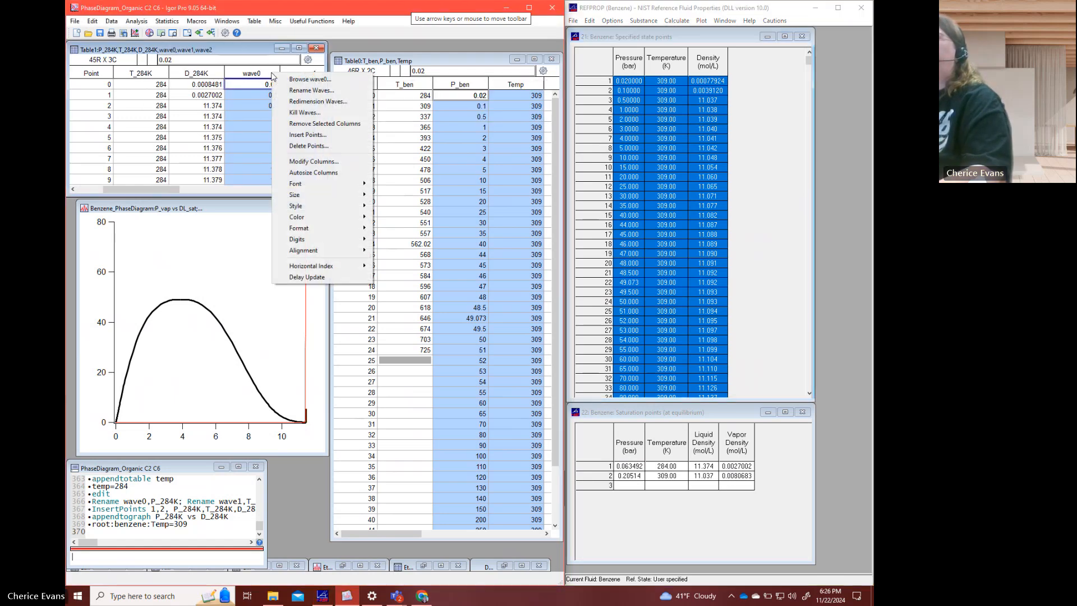
click(308, 93)
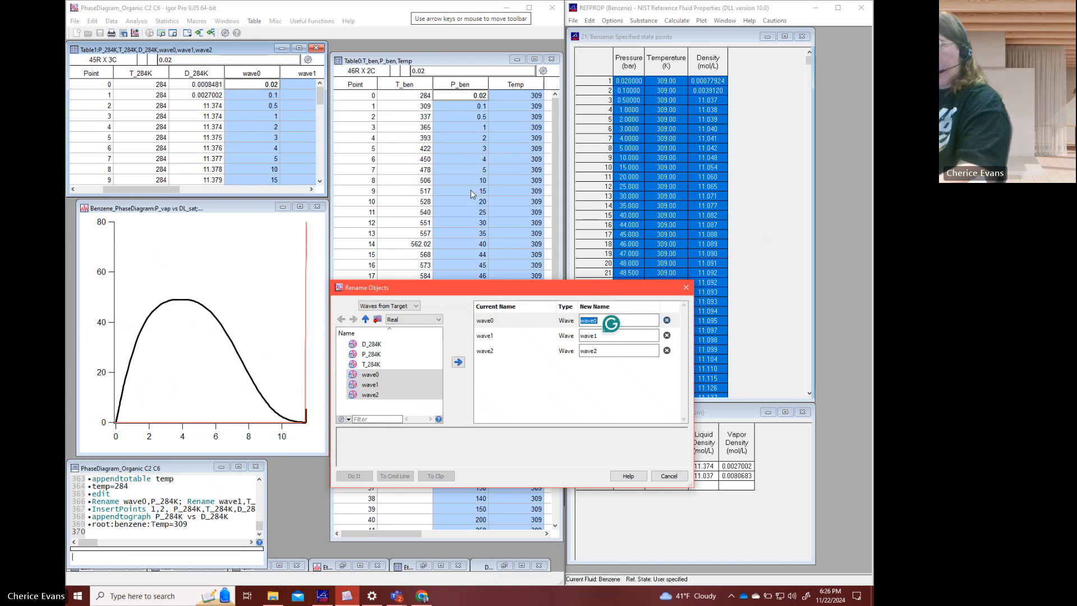
text(_309K)
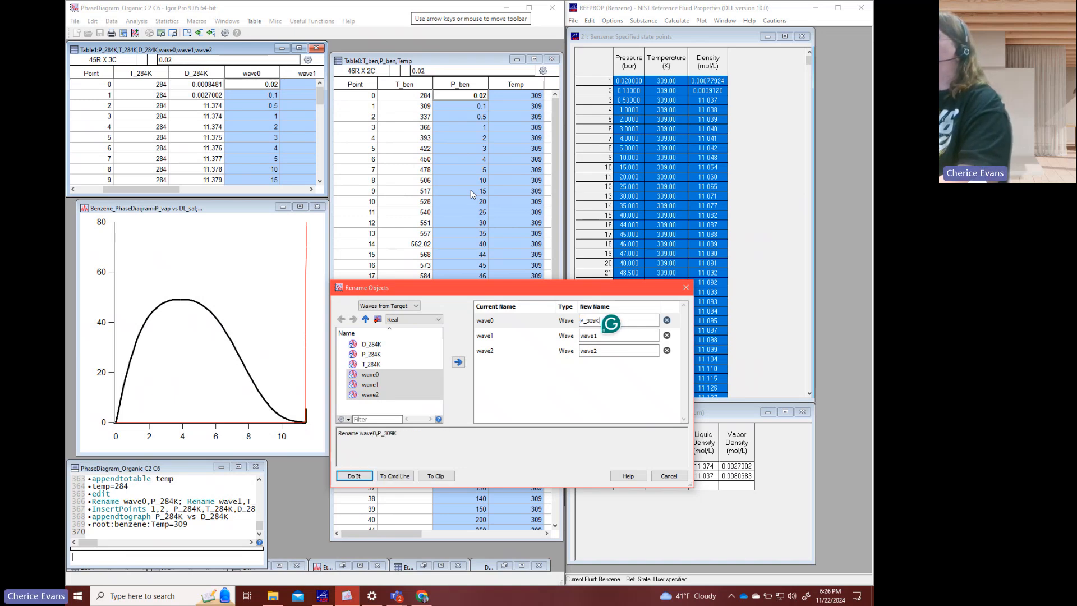
key(Tab)
text(T_309)
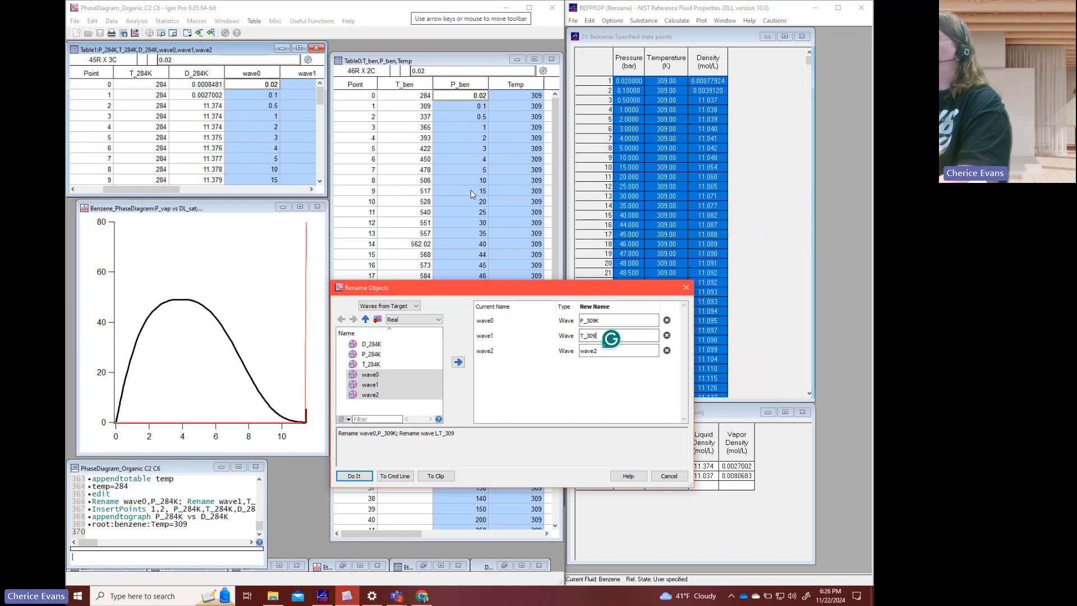
text(K)
key(Tab)
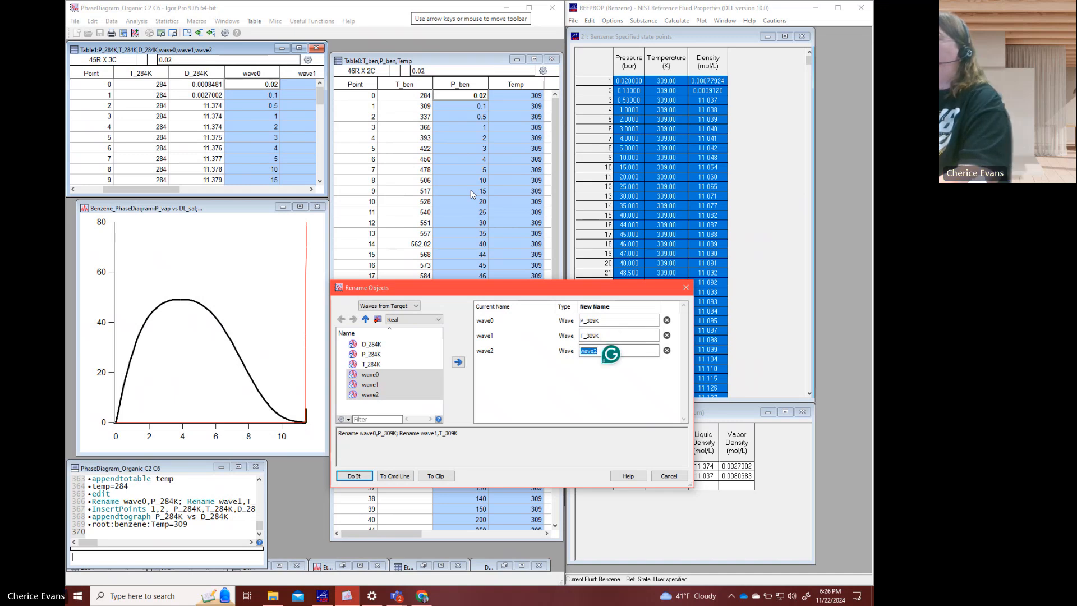
text(D_309K)
key(Return)
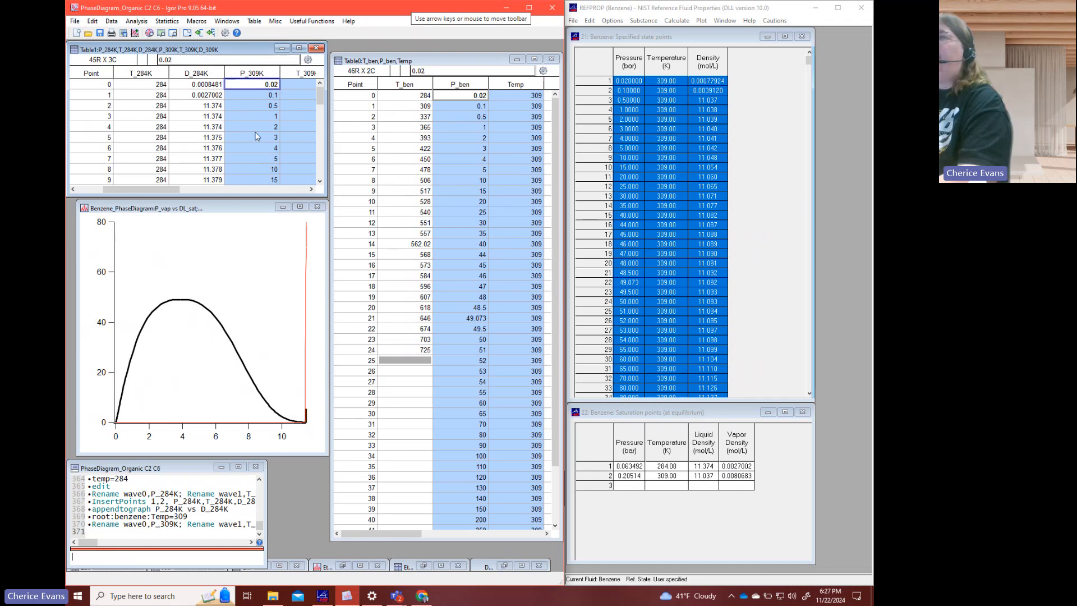
- Insert two rows at point 2 of the P_309K, T_309K and D_309K waves, between the vapor and liquid data
click(256, 137)
click(311, 189)
click(311, 189)
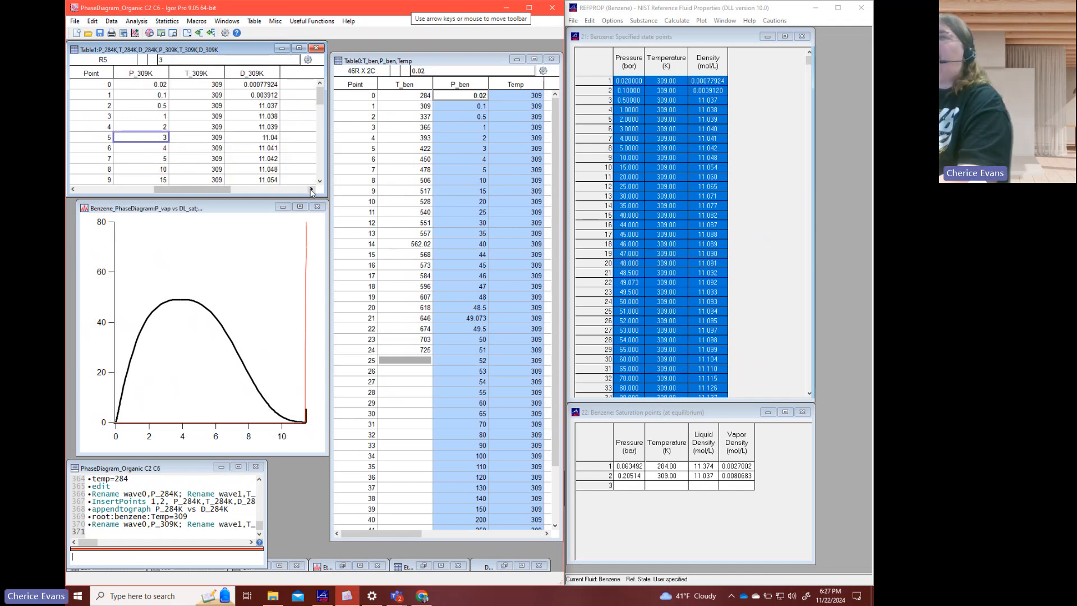
click(256, 95)
click(257, 106)
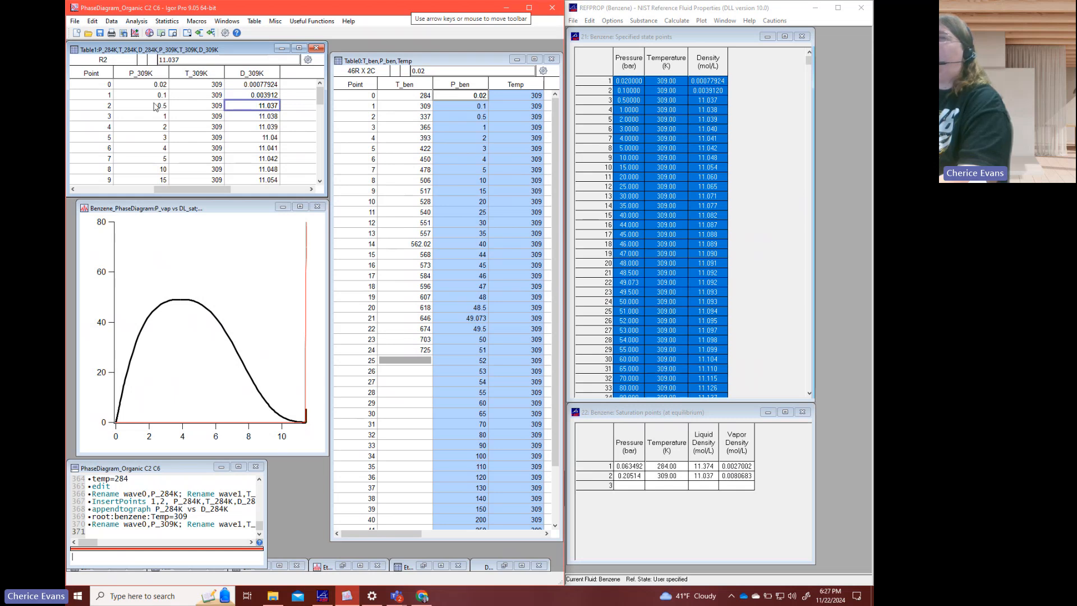
drag(156, 106, 239, 116)
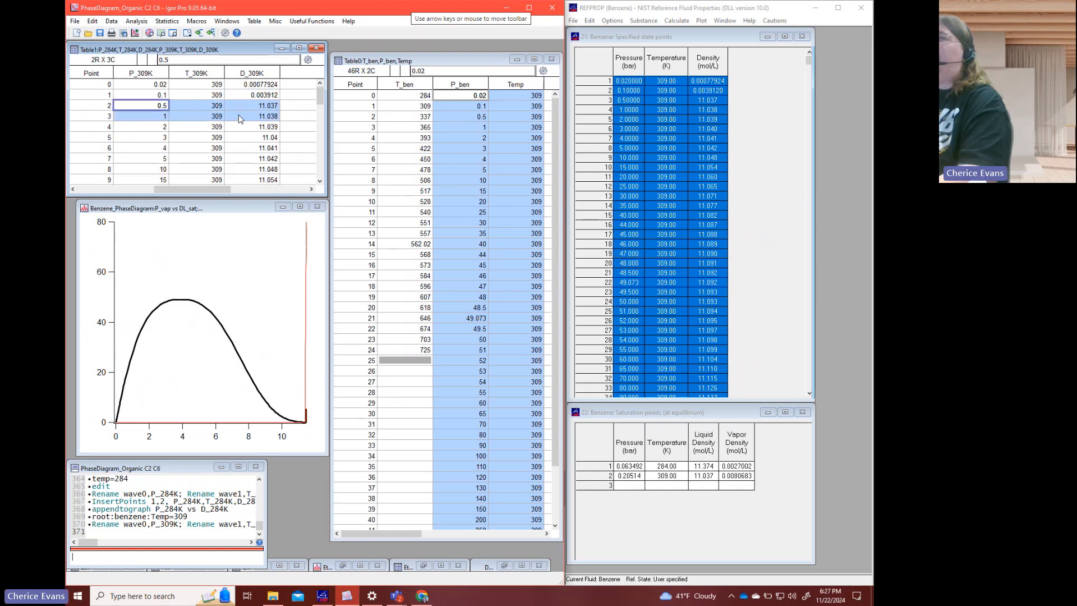
right_click(239, 116)
click(265, 177)
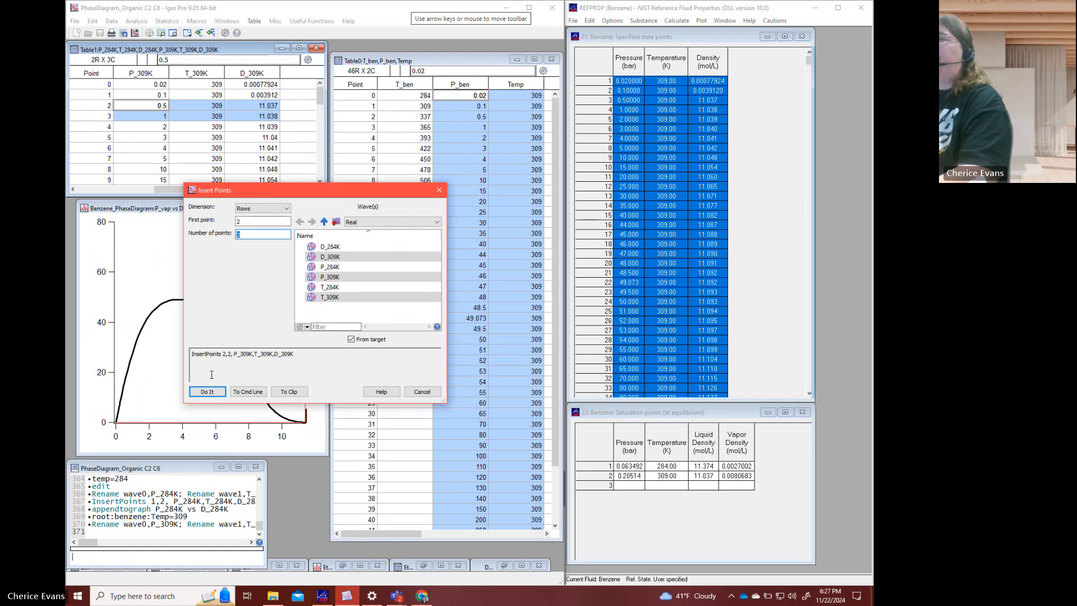
click(207, 391)
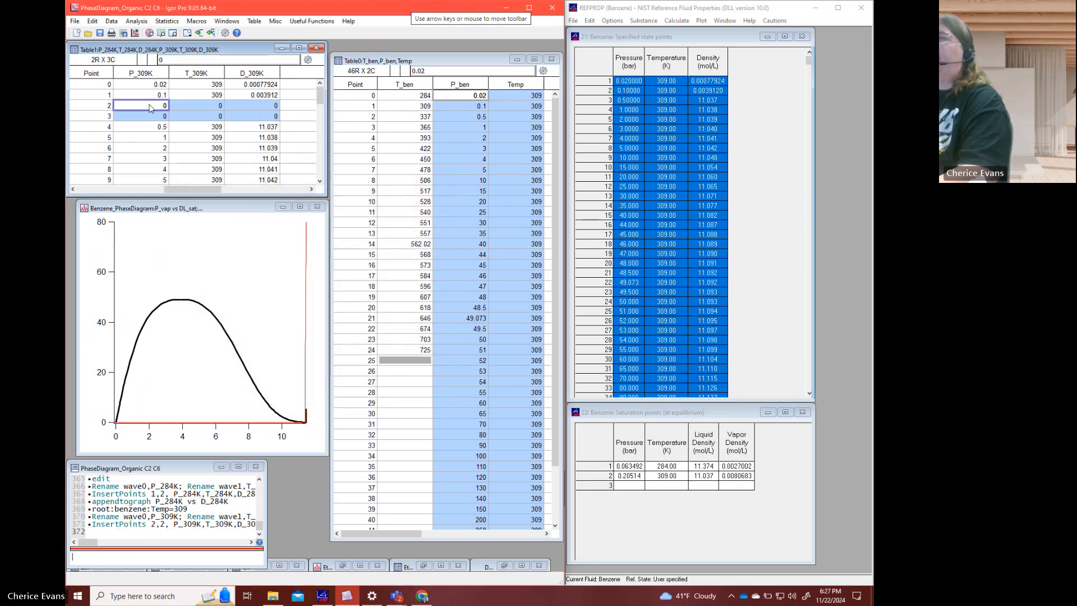
- Enter the saturation pressure 0.20514 at points 2 and 3 of P_309K
click(150, 108)
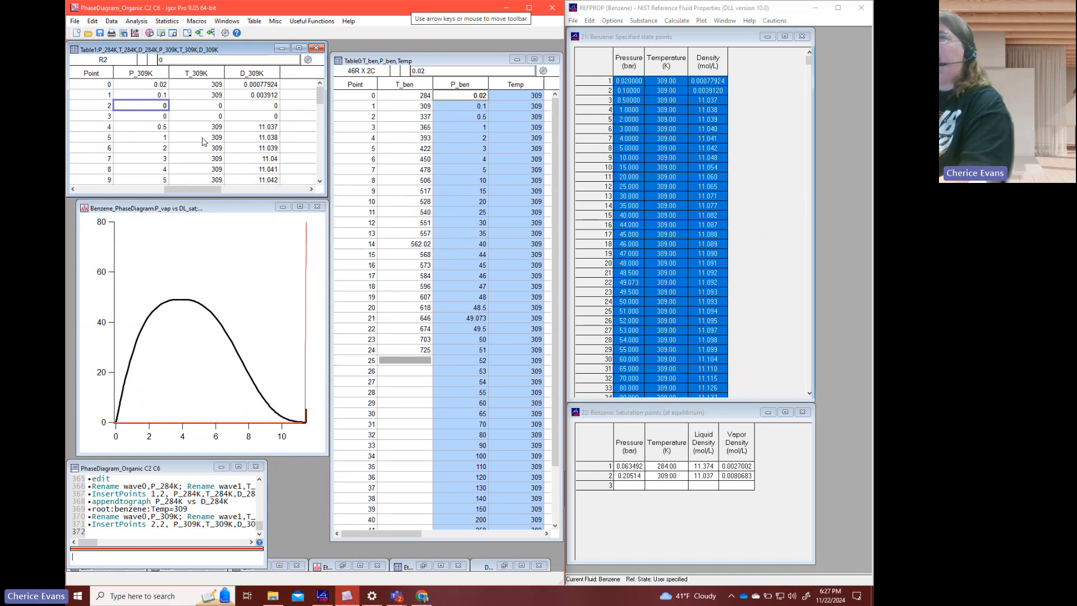
text(.205)
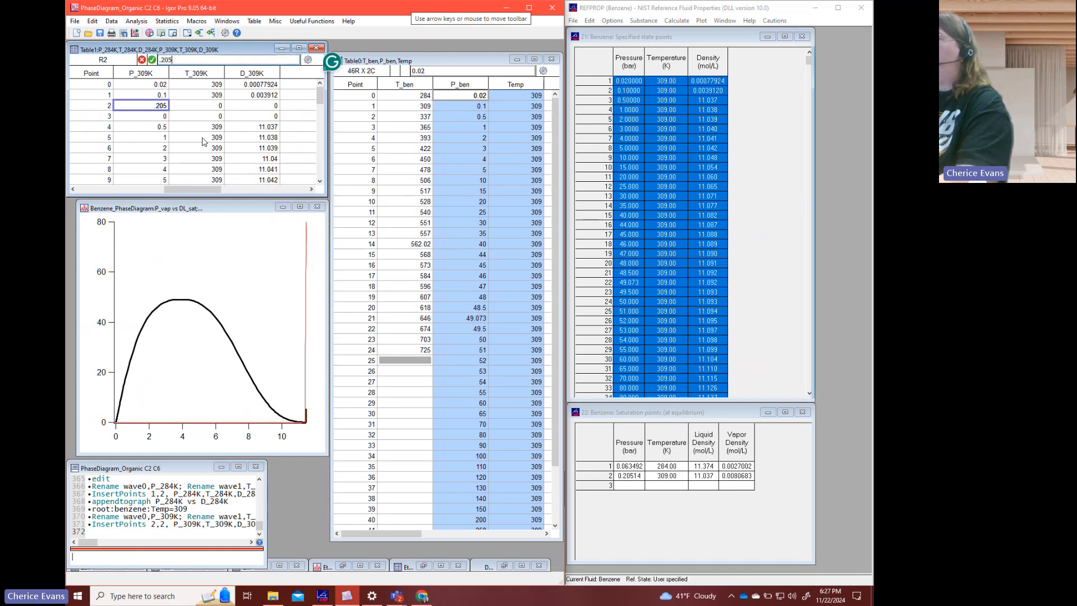
text(14)
key(Return)
text(.205)
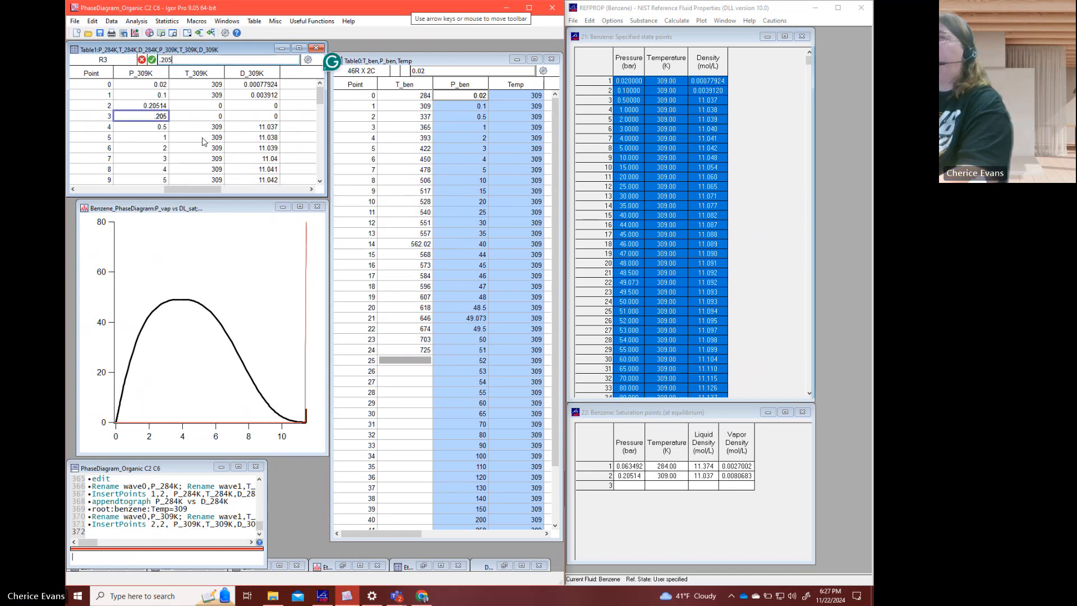
text(14)
key(Tab)
- Enter 309 at points 2 and 3 of T_309K
key(Up)
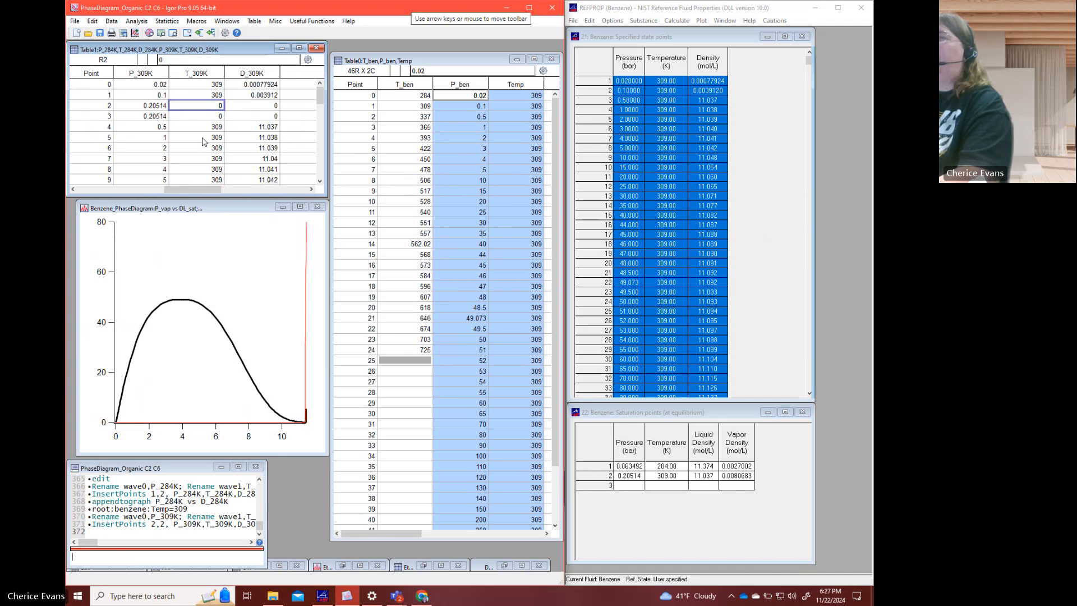
text(309)
key(Return)
text(309)
key(Tab)
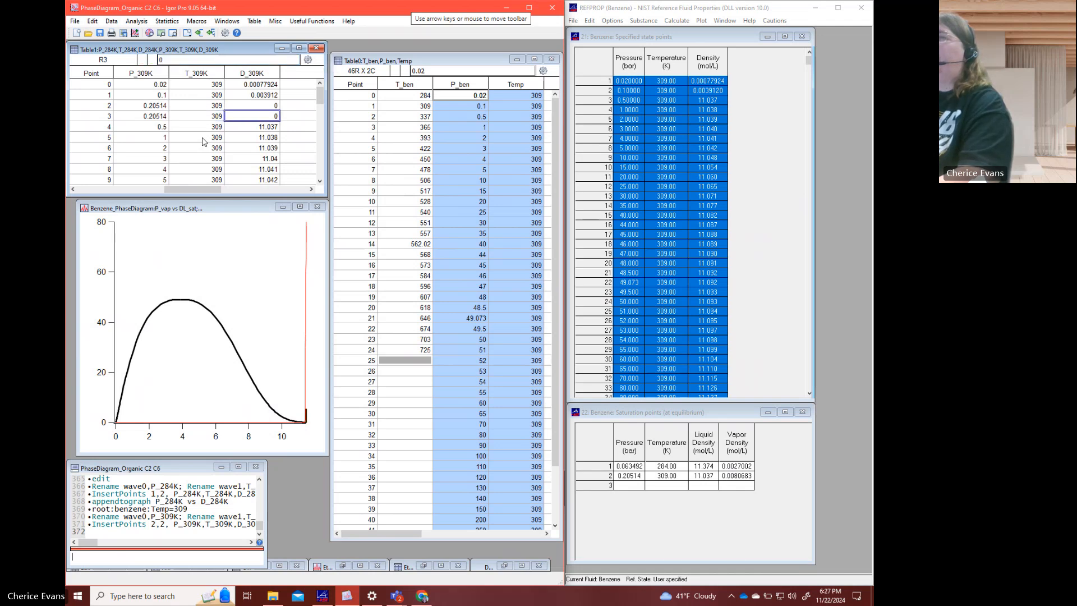
- Enter the saturation densities in D_309K: vapor 0.0080683 at point 2 and liquid 11.037 at point 3
key(Up)
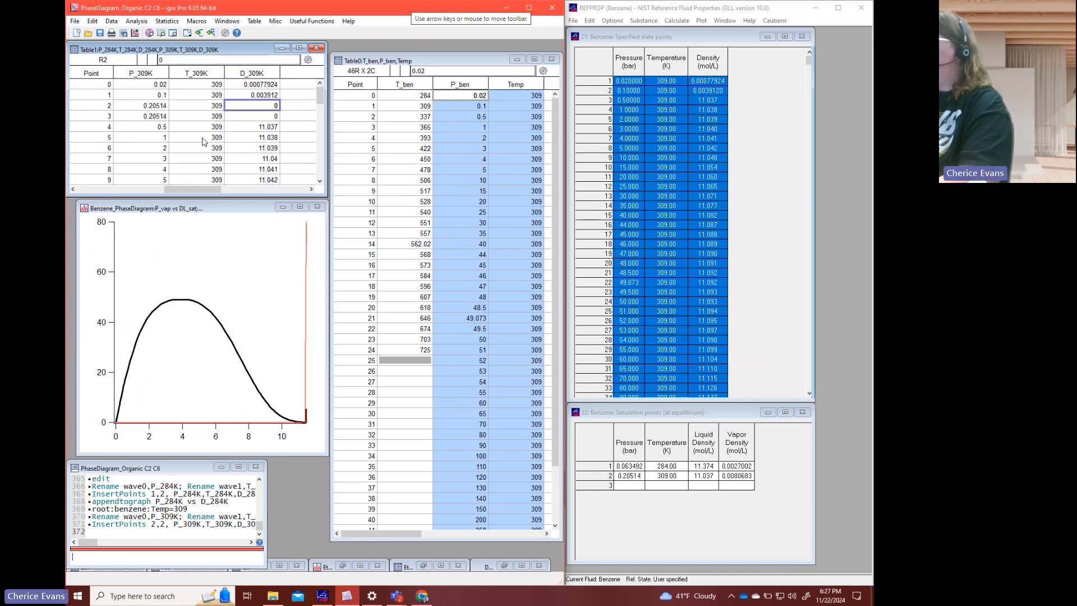
text(0.)
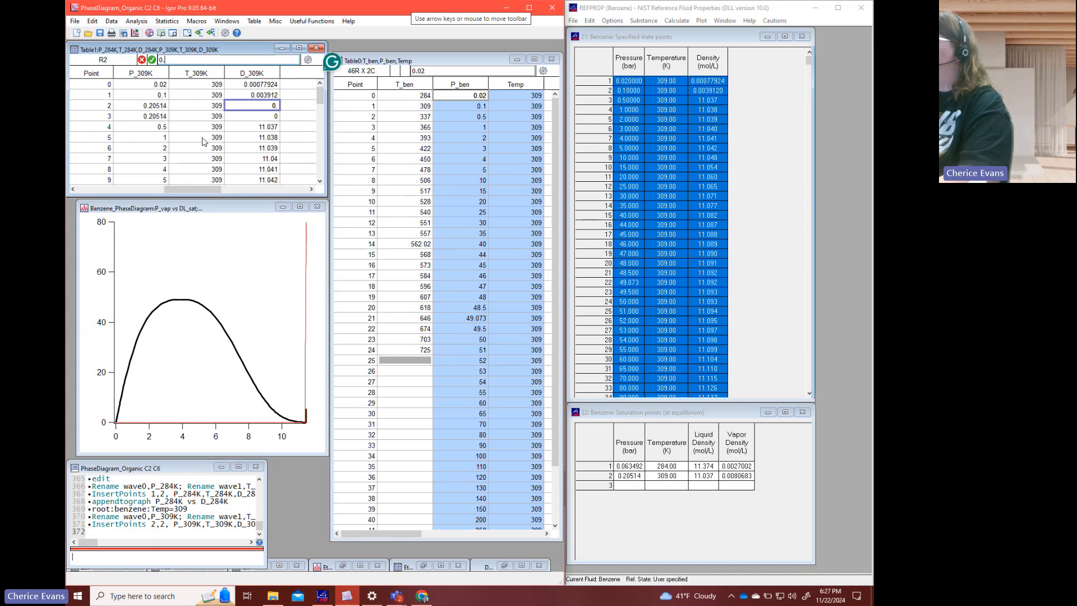
text(0080683)
key(Return)
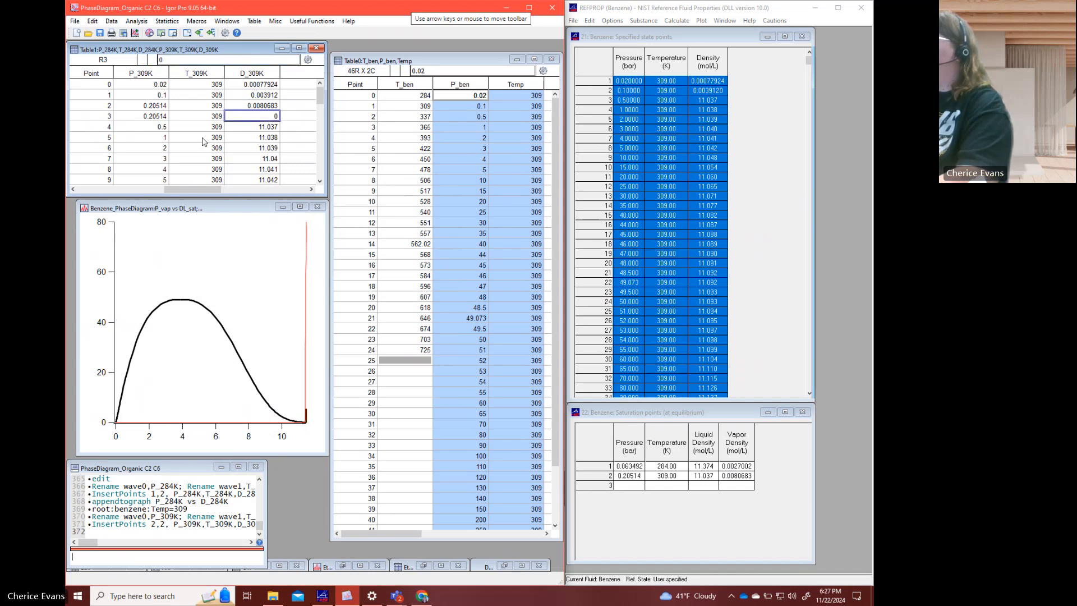
text(11.037)
key(Return)
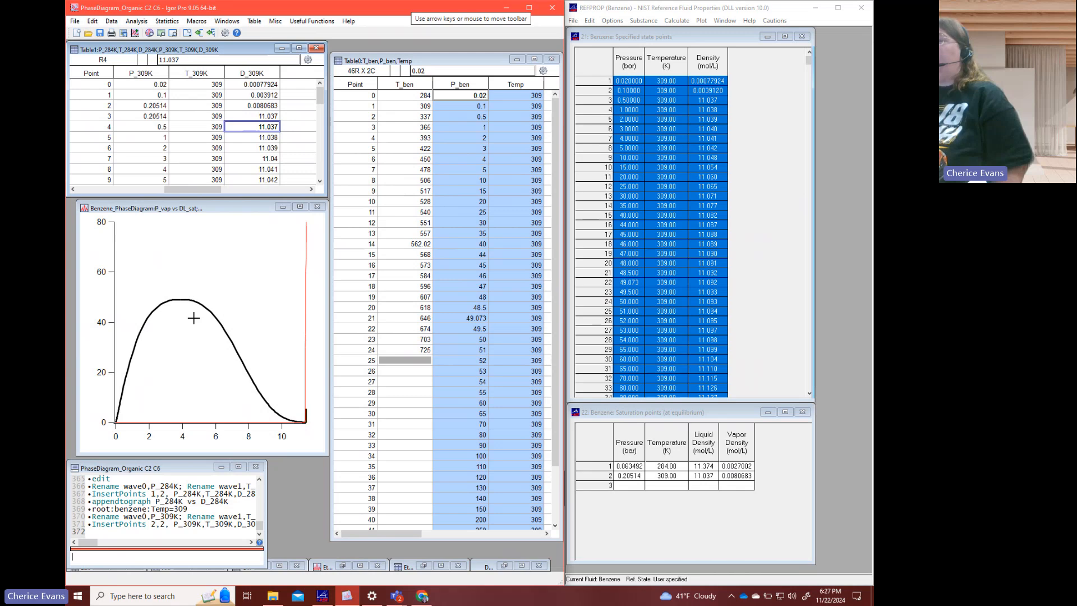
- Add the 309 K isotherm to the phase diagram with the command appendtograph P_309K vs D_309K
click(178, 559)
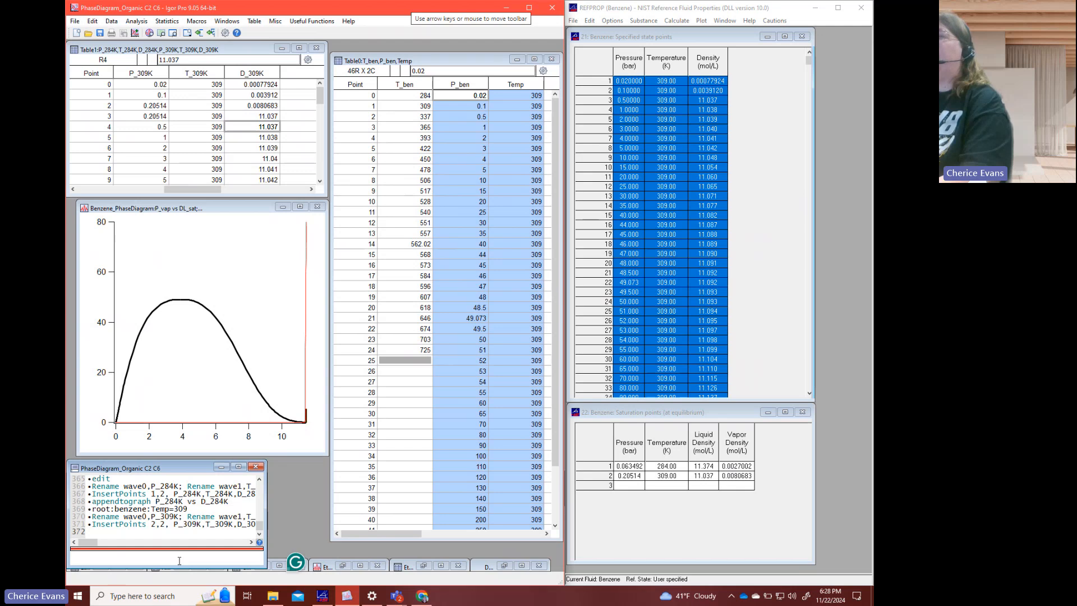
text(ap)
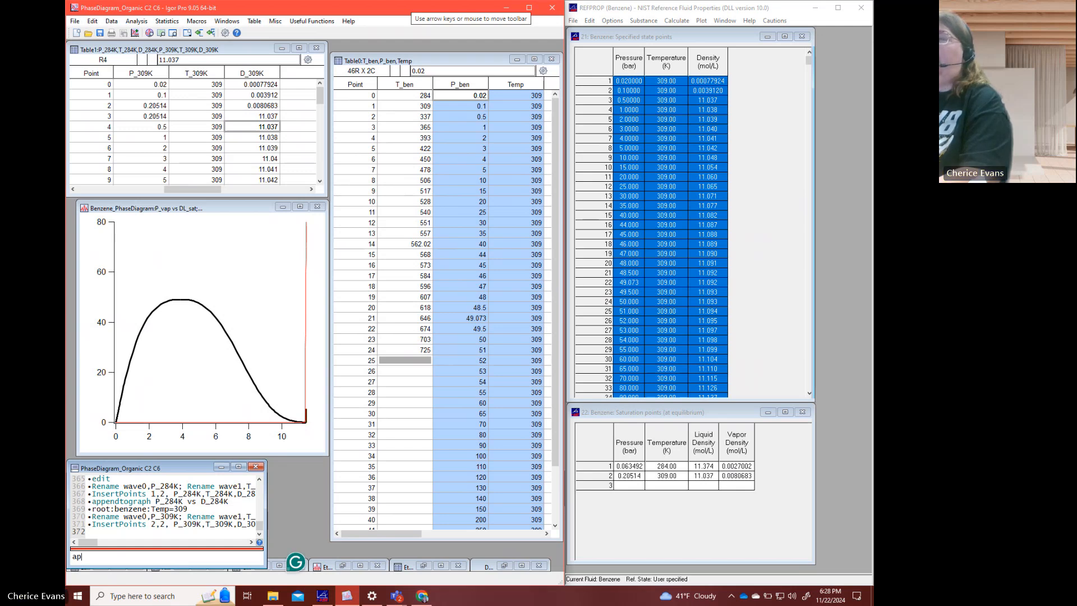
text(pendtograp)
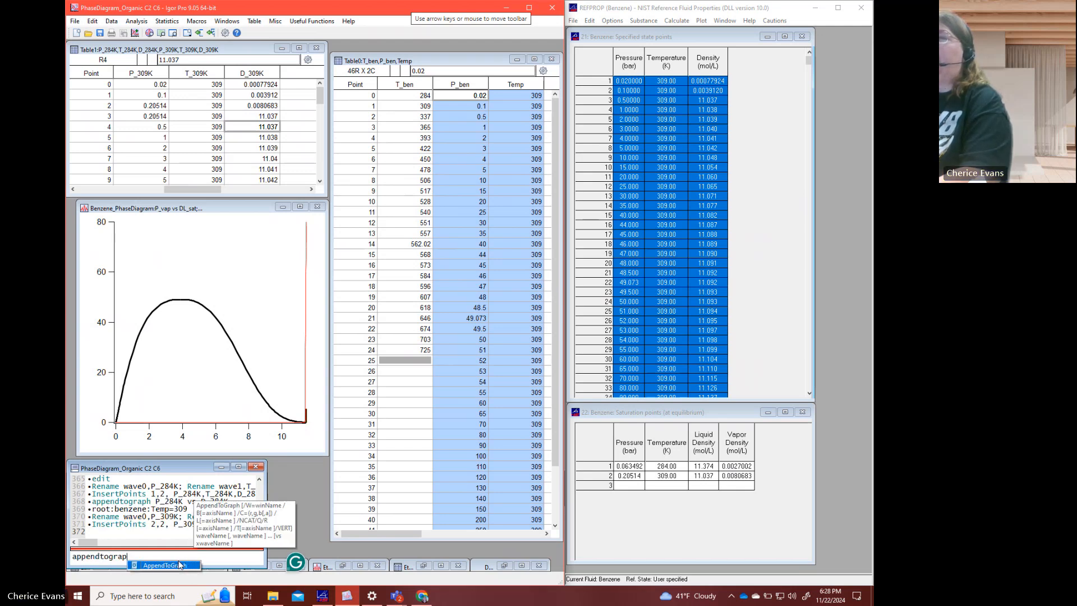
text(h d_309)
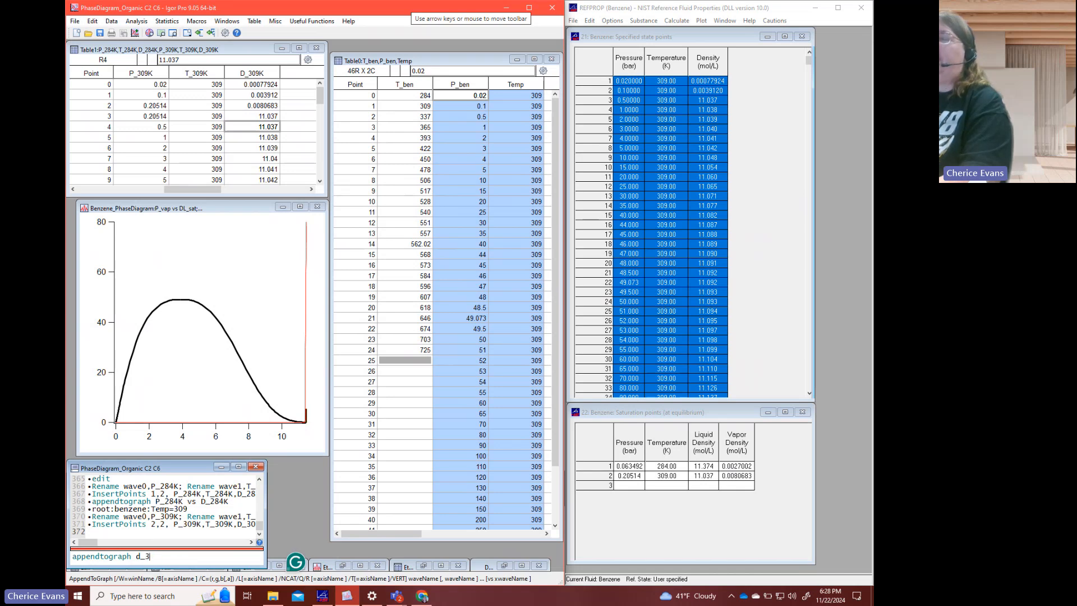
key(BackSpace)
key(BackSpace)
key(BackSpace)
key(BackSpace)
key(BackSpace)
text(P_309K vs D_)
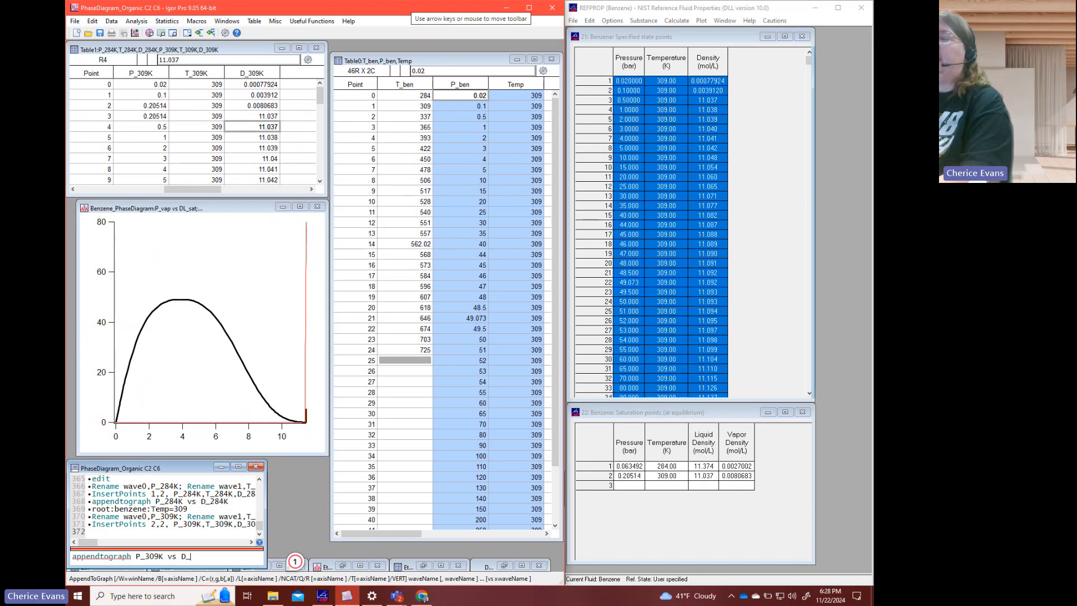
text(309K)
key(Return)
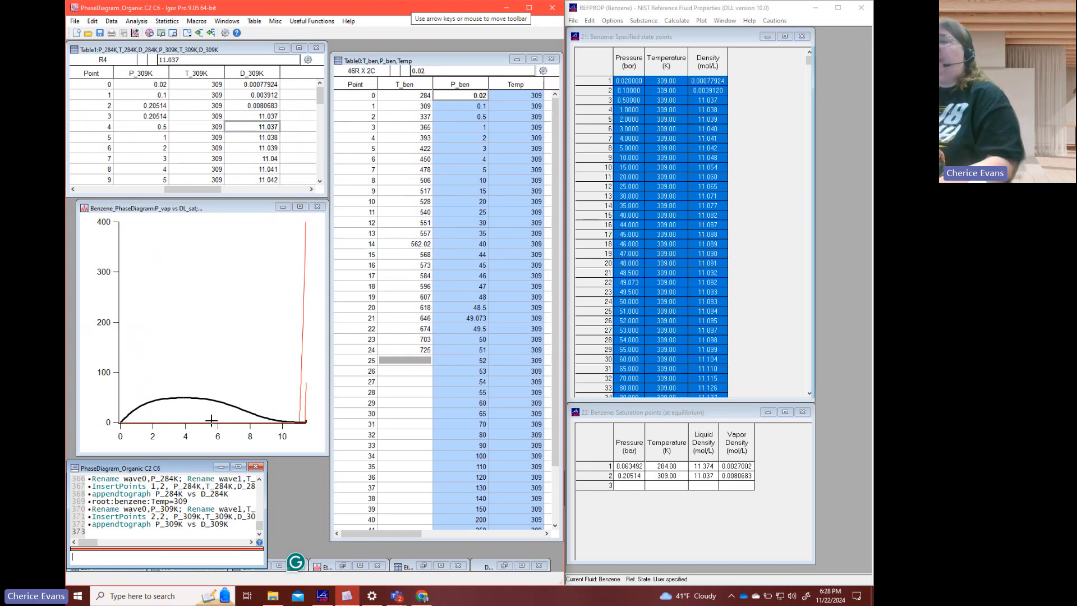
- Set the maximum of the phase diagram's left axis to 100
double_click(118, 379)
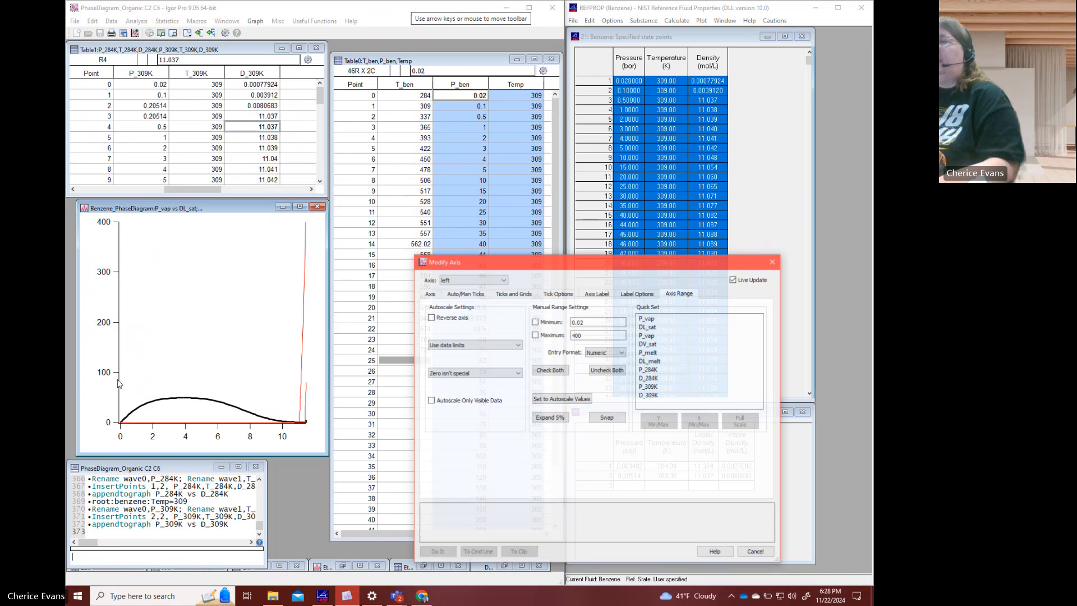
drag(582, 335, 561, 331)
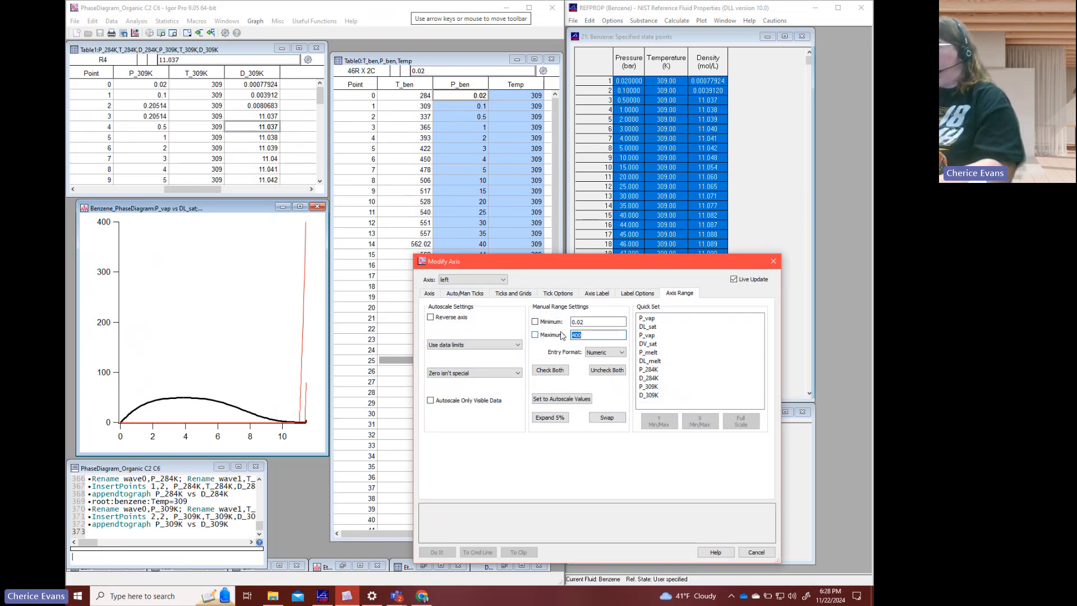
text(100)
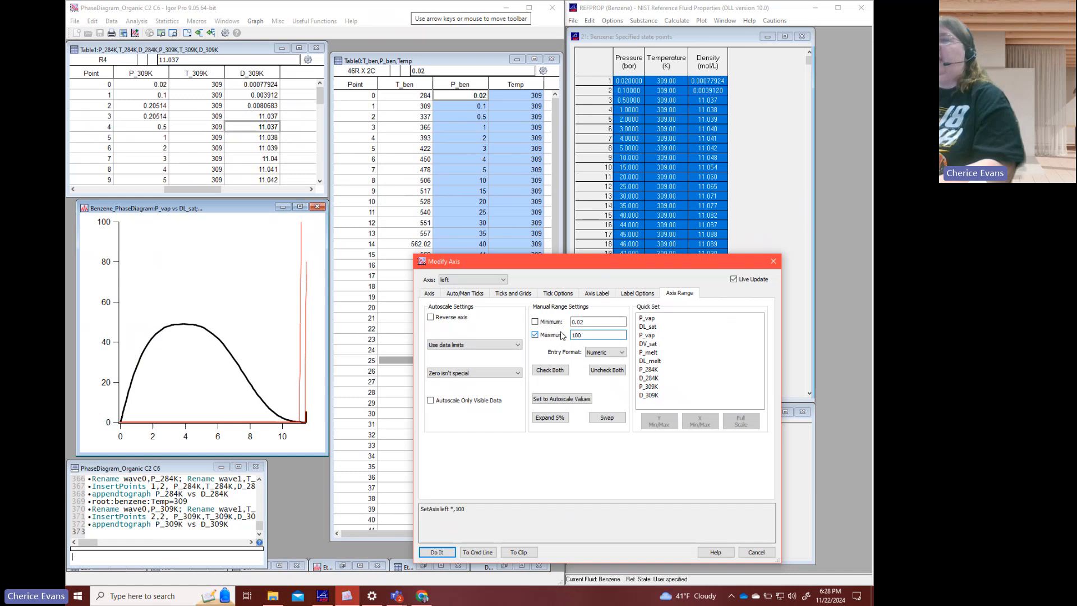
key(Return)
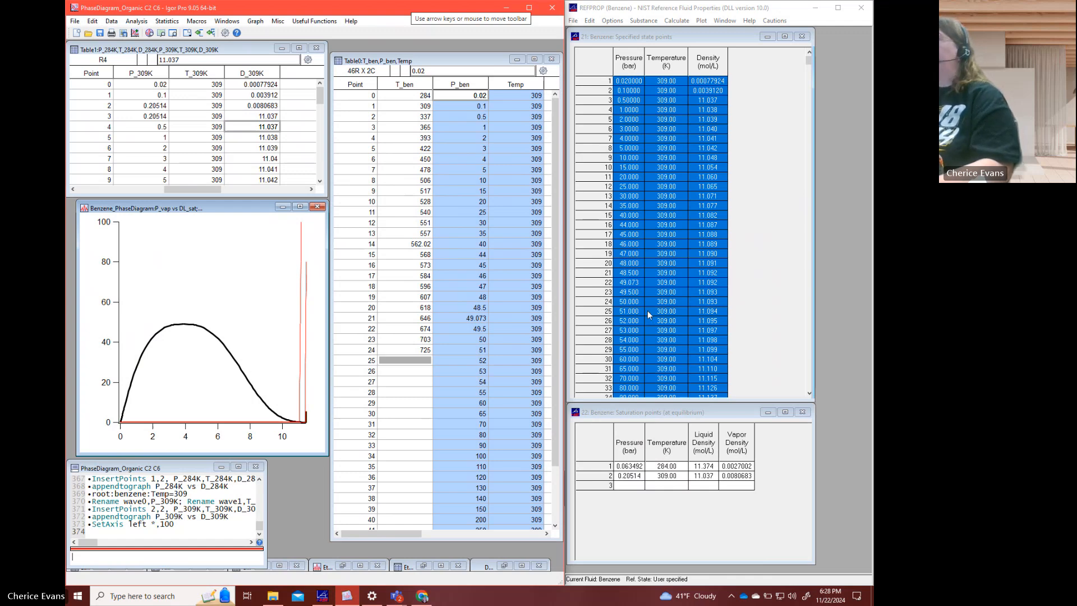
- Set the benzene Temp wave to 337 by reusing the earlier command as root:benzene:Temp=337
click(468, 321)
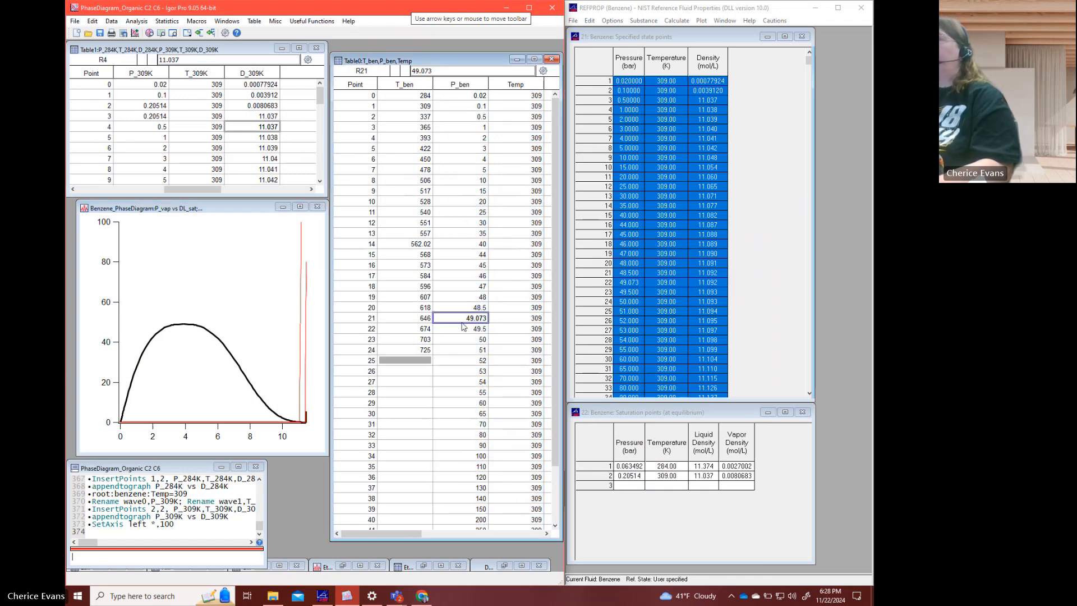
click(157, 562)
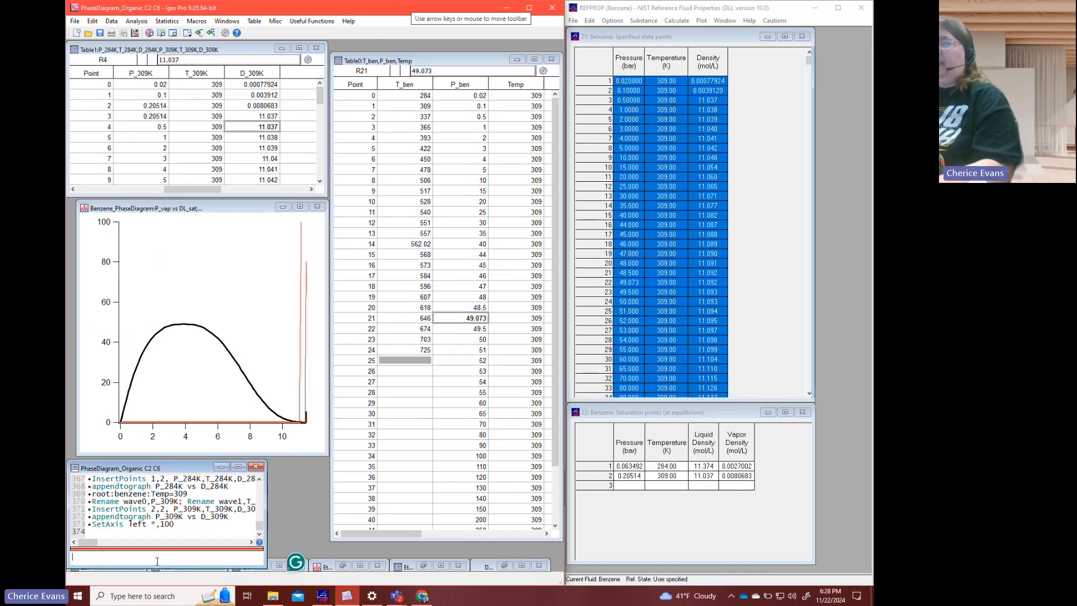
click(189, 494)
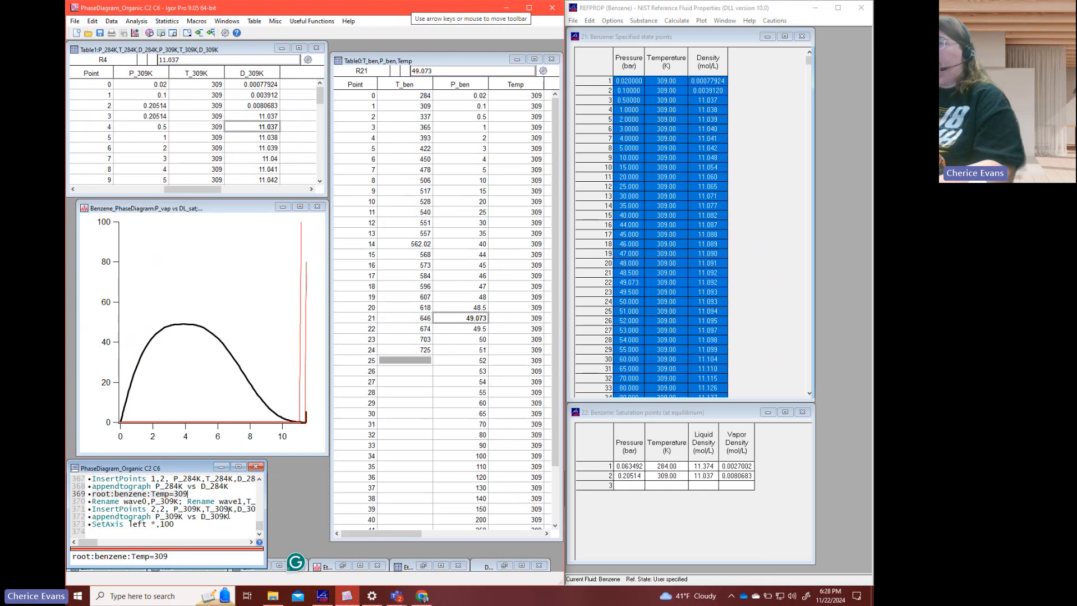
key(BackSpace)
key(BackSpace)
text(37)
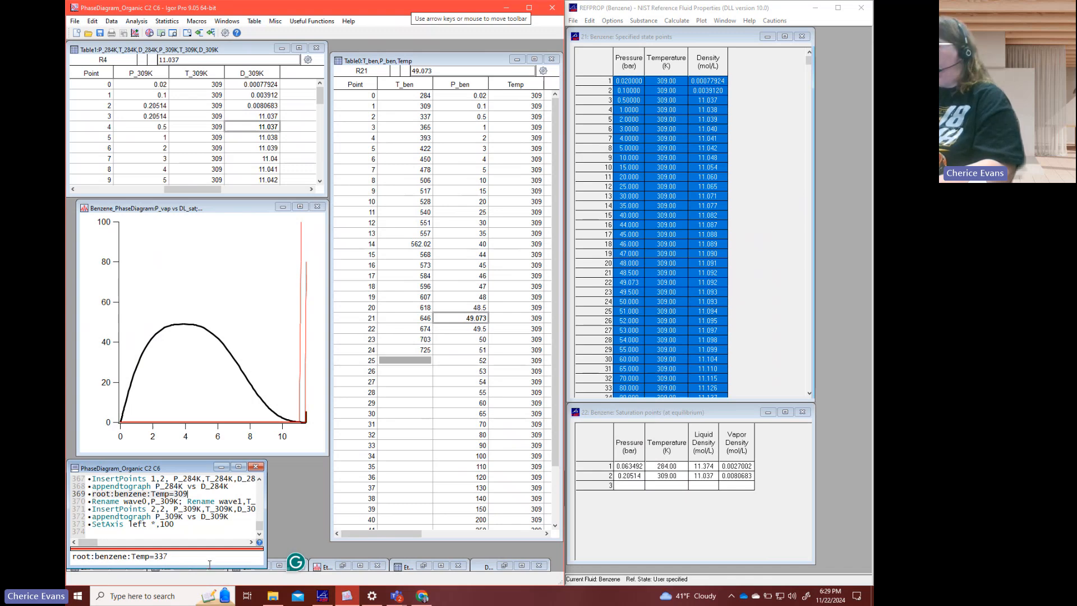
key(Return)
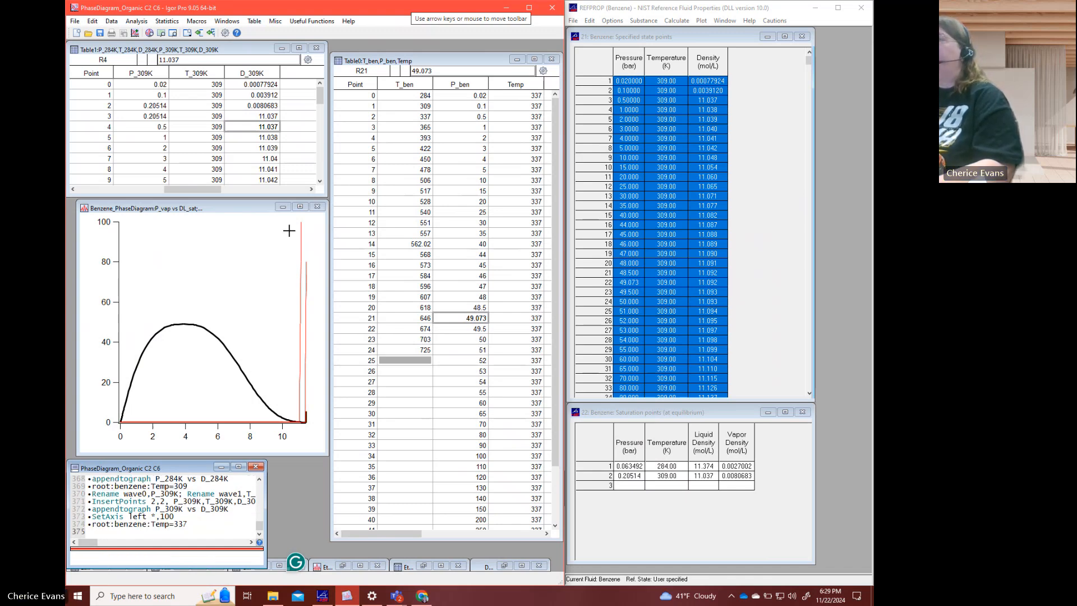
- Copy the P_ben and Temp columns, then calculate the benzene saturation point at 337 K in REFPROP's saturation points table
drag(471, 85, 501, 86)
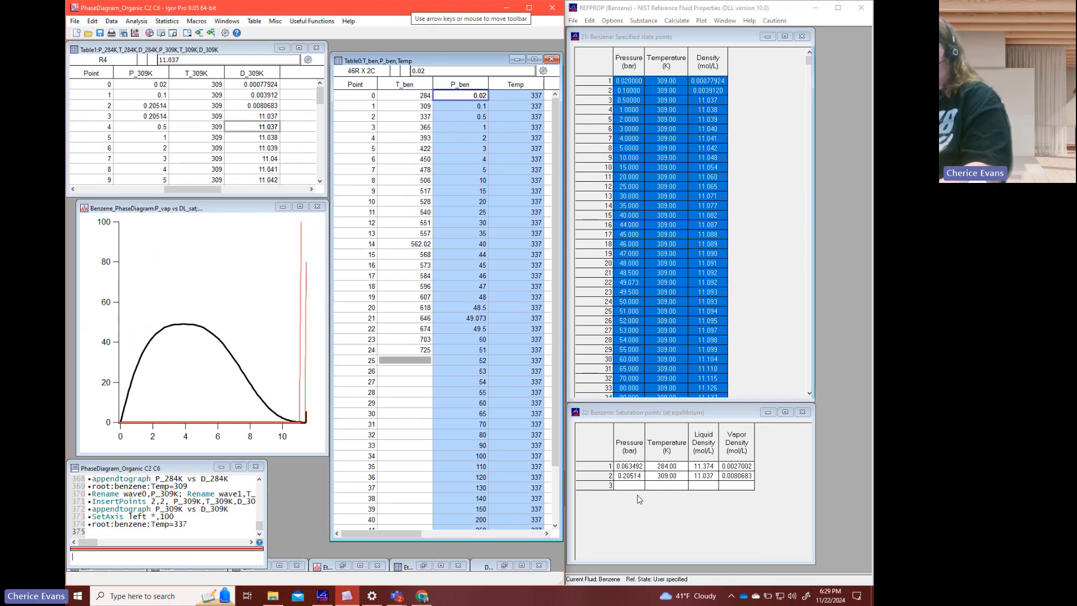
click(662, 486)
text(337)
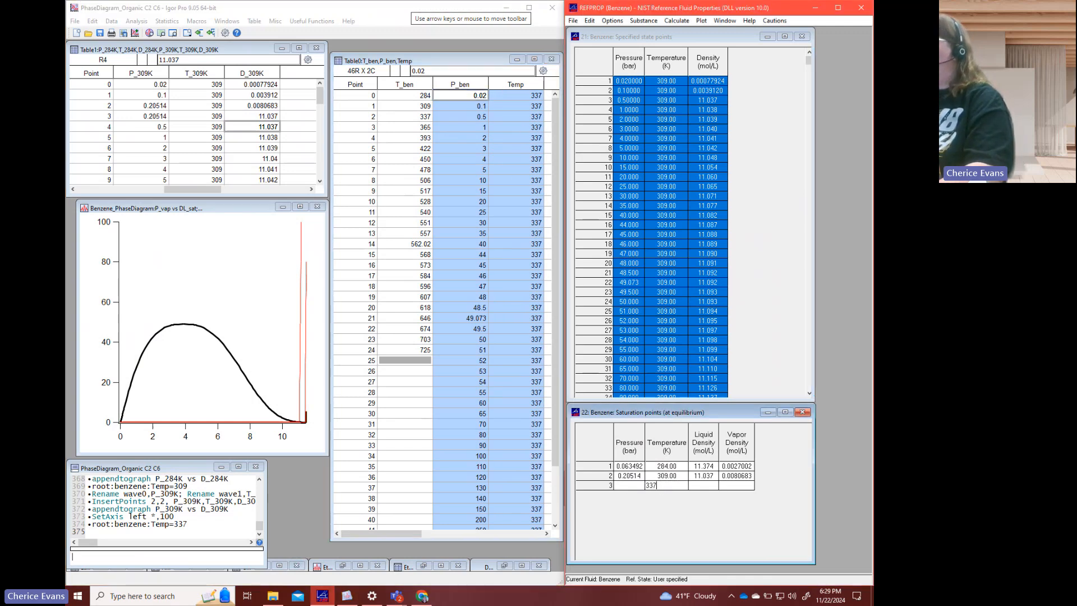
key(Return)
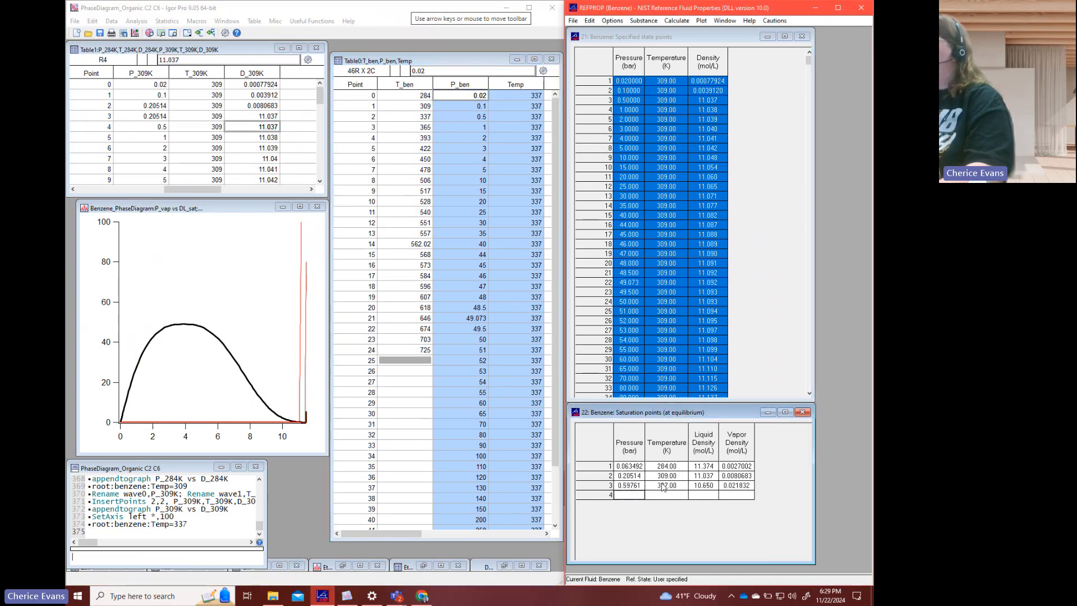
- Paste the copied pressures and 337 K temperatures into the specified state points table to calculate the densities, and check it down to the last row
click(642, 51)
drag(630, 62, 663, 63)
key(ctrl+v)
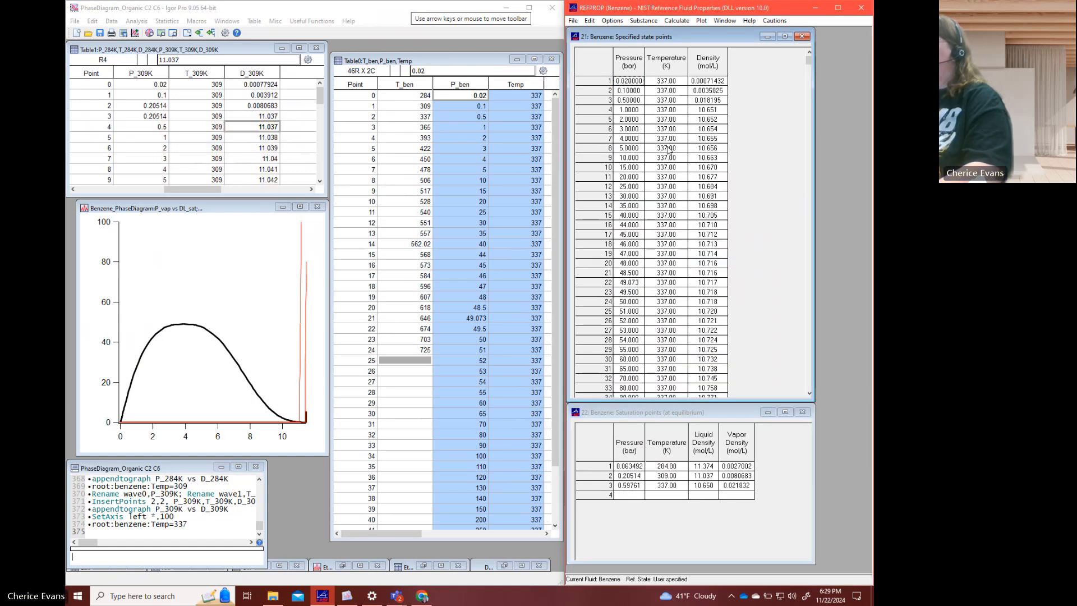
click(663, 208)
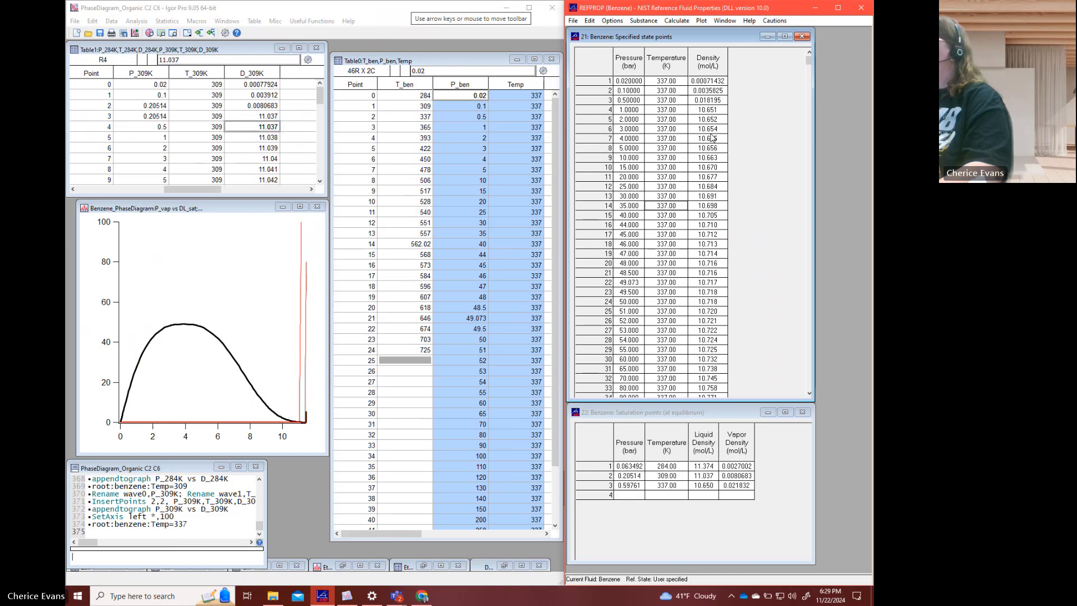
scroll(810, 136, down, 1)
drag(810, 136, 808, 394)
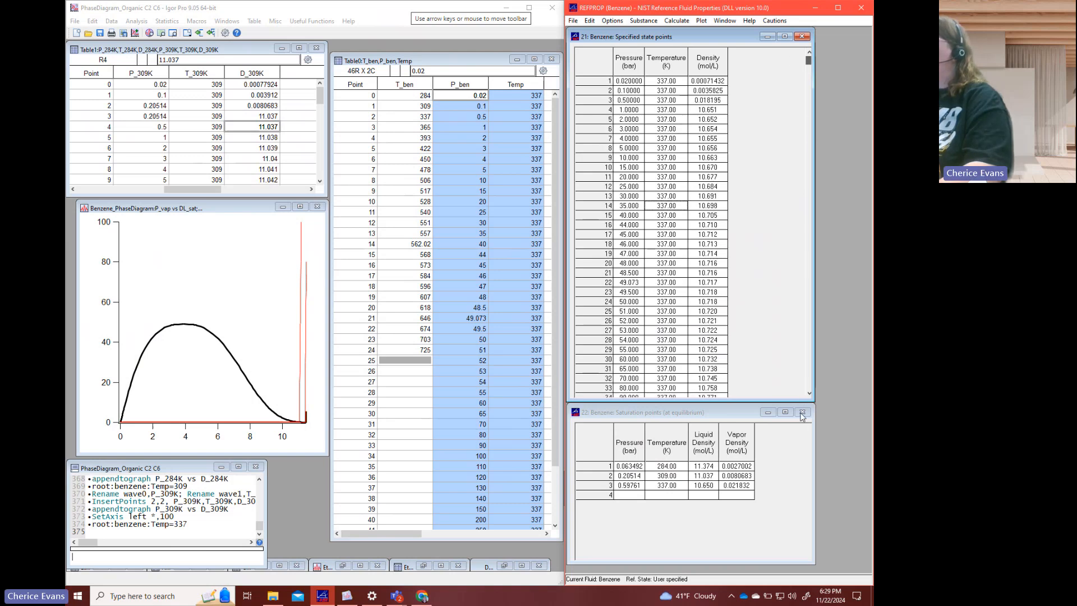
click(708, 379)
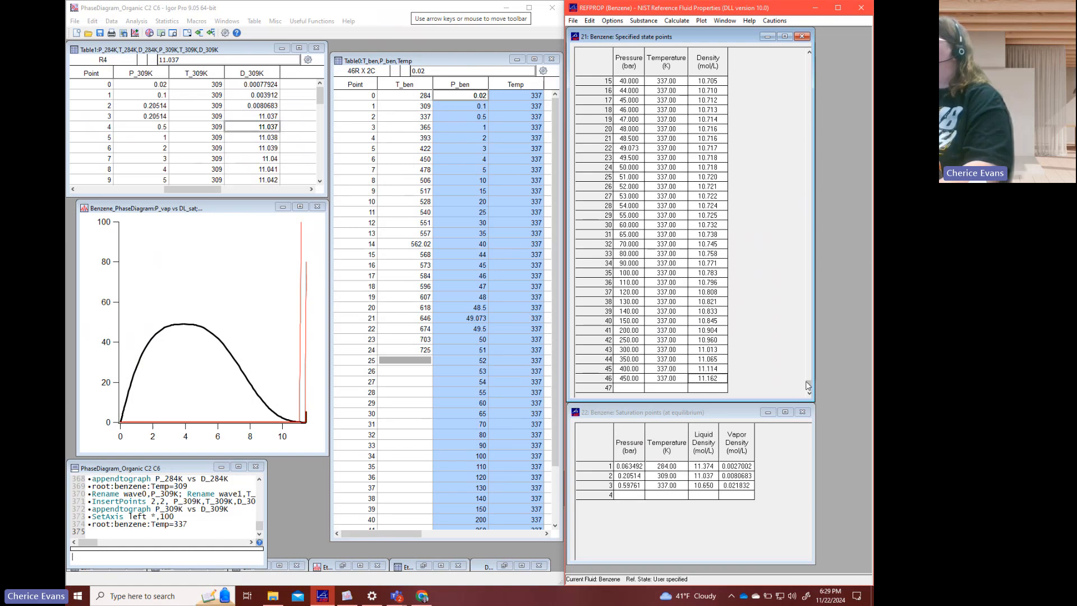
- Copy the complete 337 K state points data from REFPROP and paste it into the first unused column of Table1 in Igor
drag(809, 386, 808, 64)
click(619, 82)
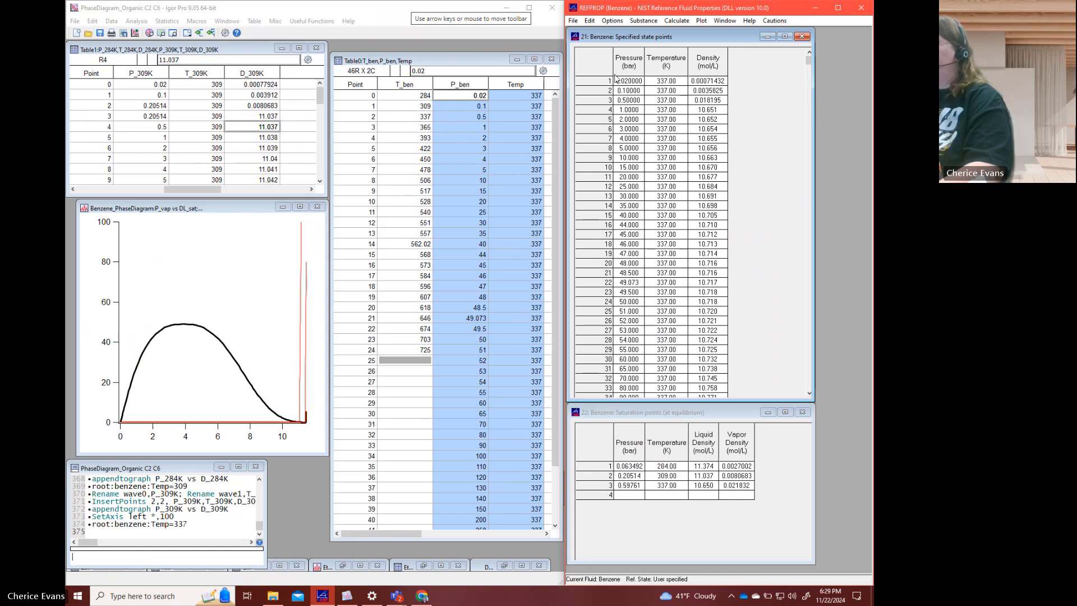
key(ctrl+a)
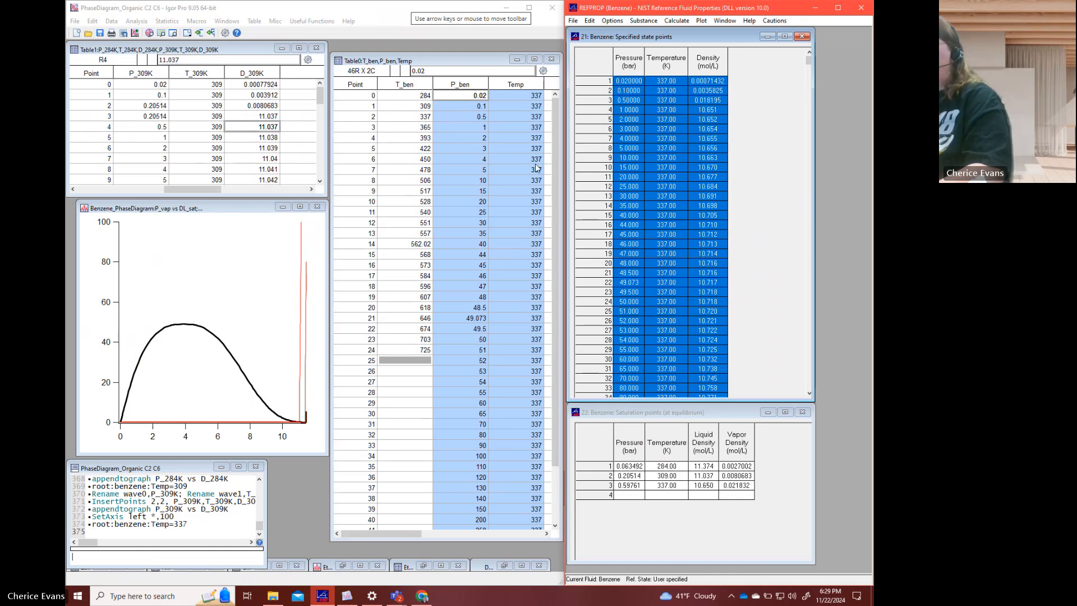
click(301, 85)
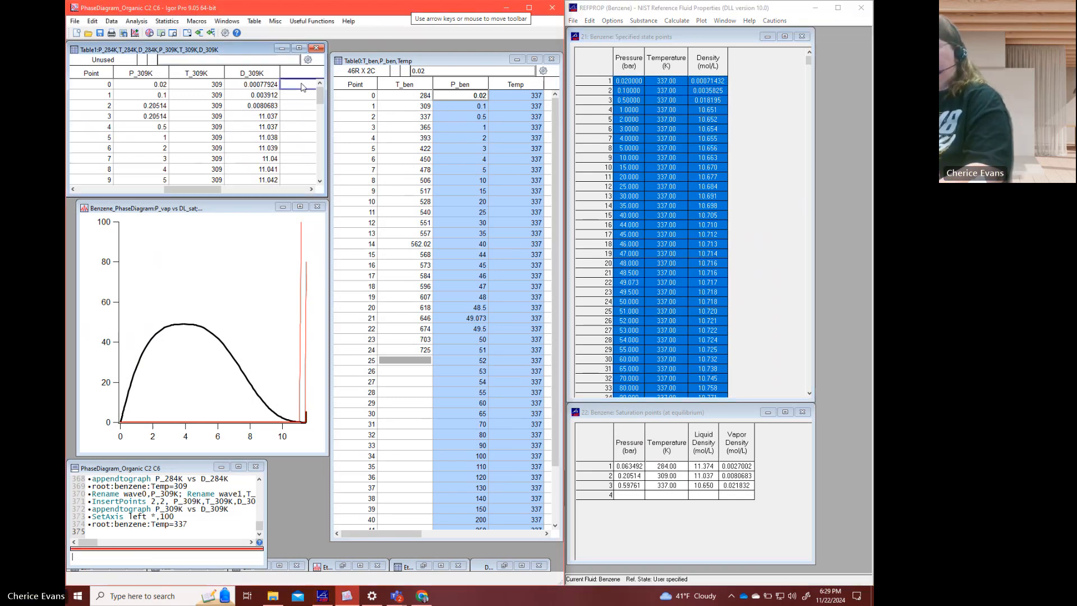
key(ctrl+v)
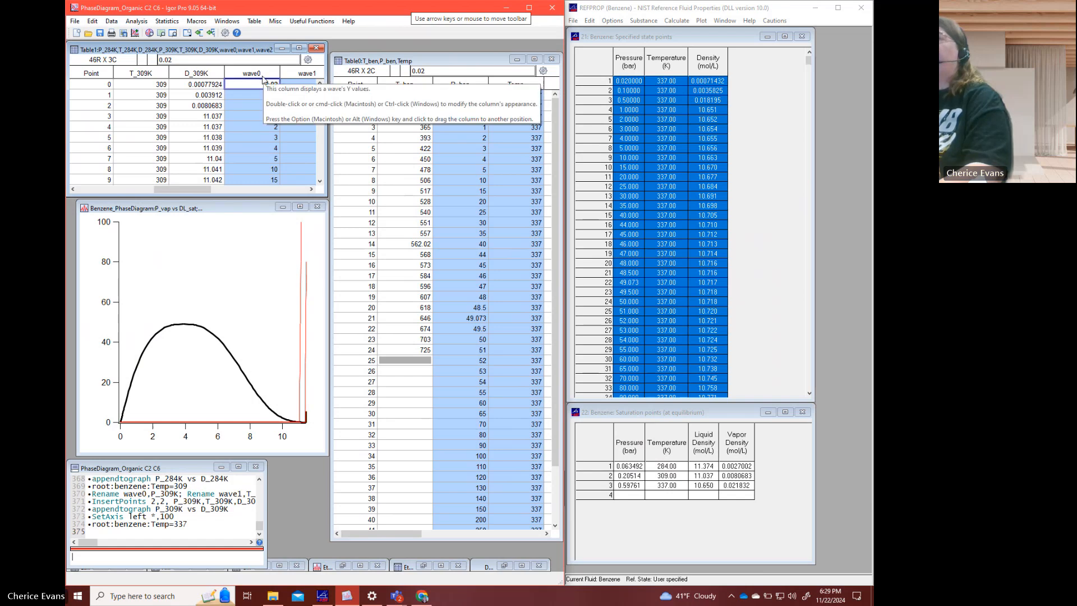
- Rename the pasted waves wave0, wave1 and wave2 as P_337K, T_337K and D_337K
right_click(262, 78)
click(290, 96)
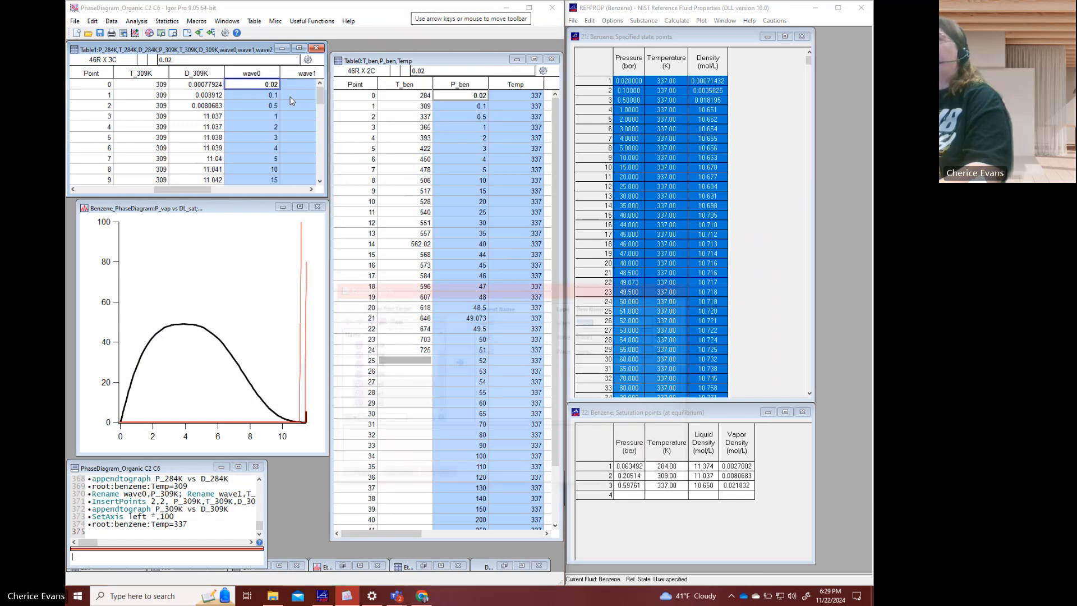
text(P_)
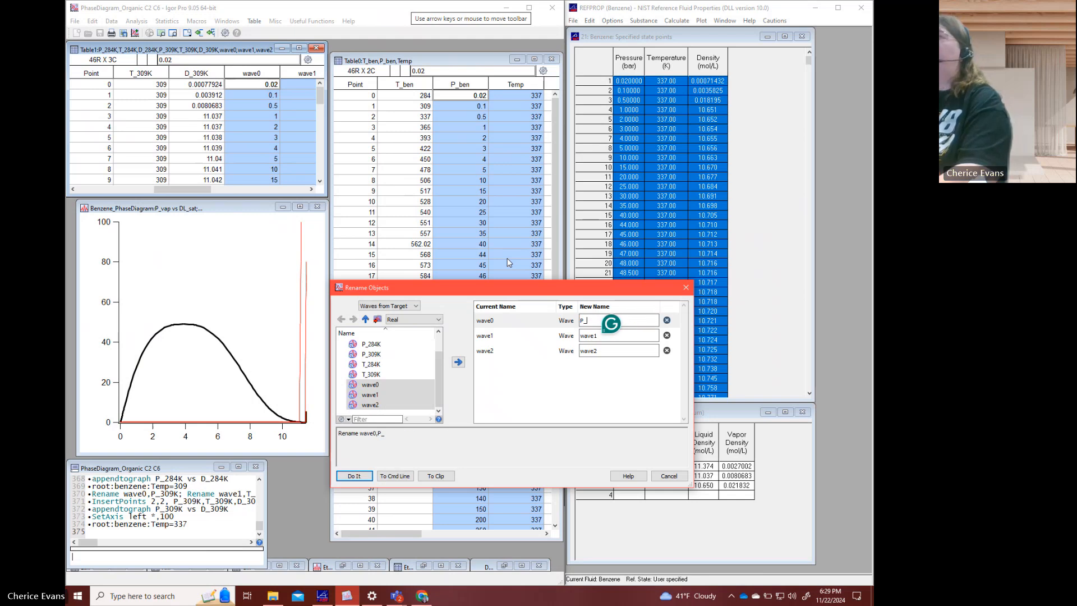
text(337K)
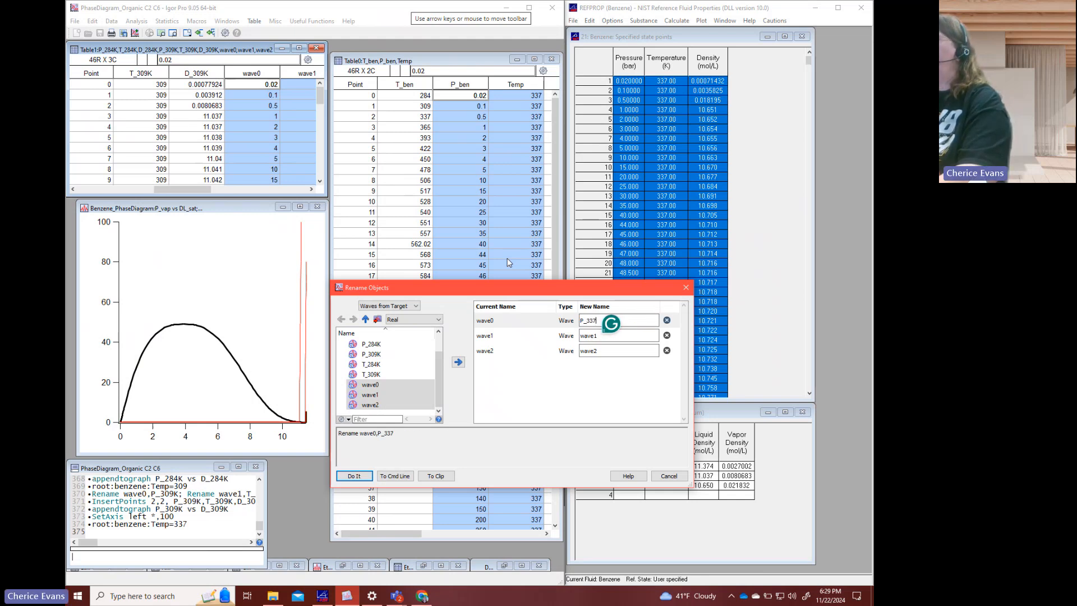
key(Tab)
text(T_337K)
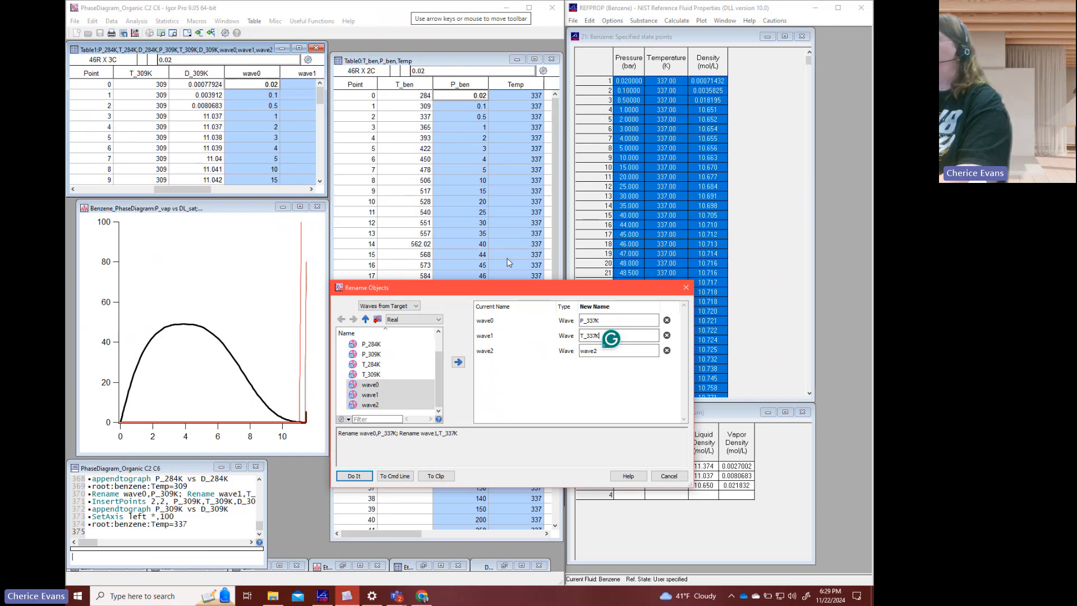
key(Tab)
text(D_)
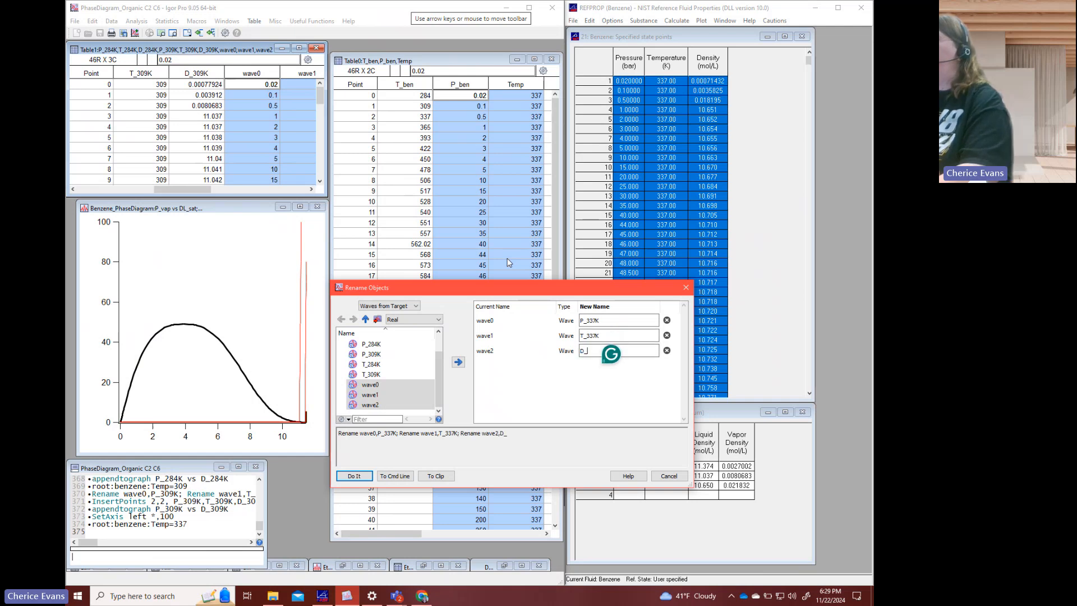
text(337K)
key(Return)
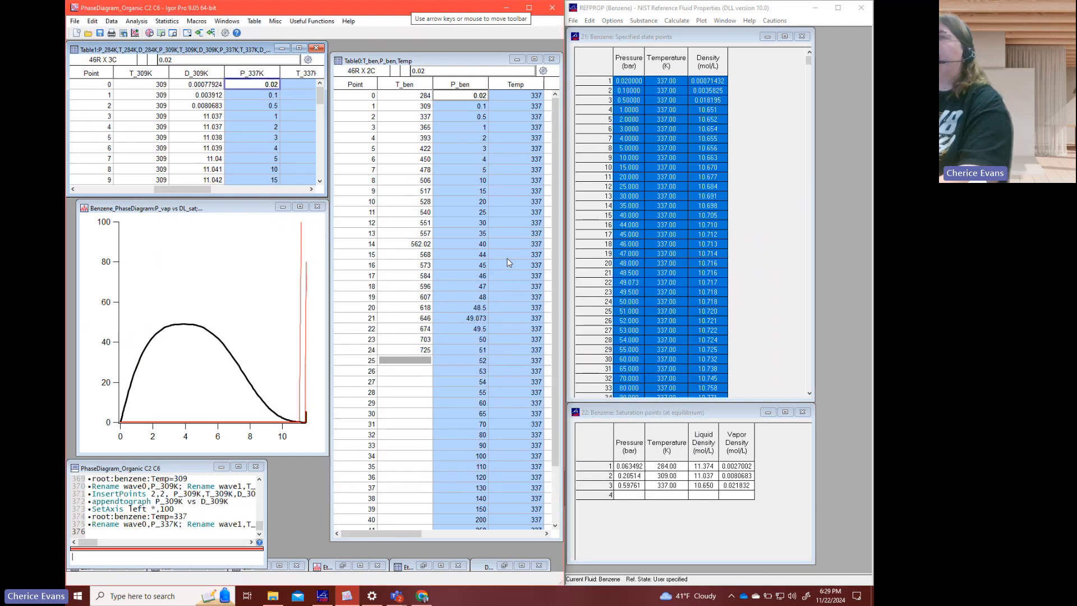
- Insert two points at point 3 in the P_337K, T_337K and D_337K waves
click(312, 189)
click(312, 189)
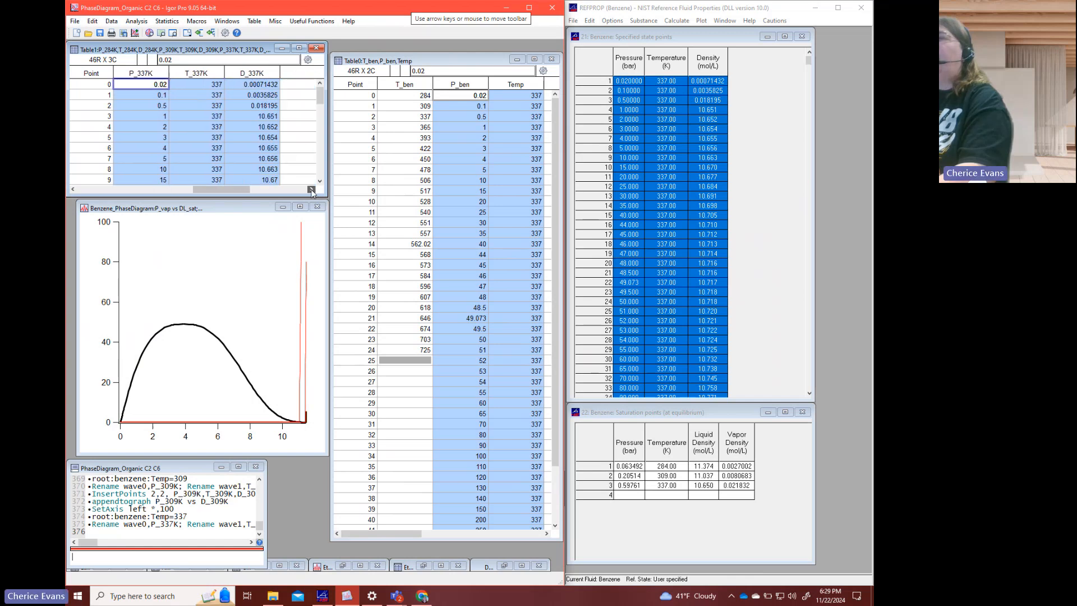
click(157, 117)
drag(147, 115, 228, 129)
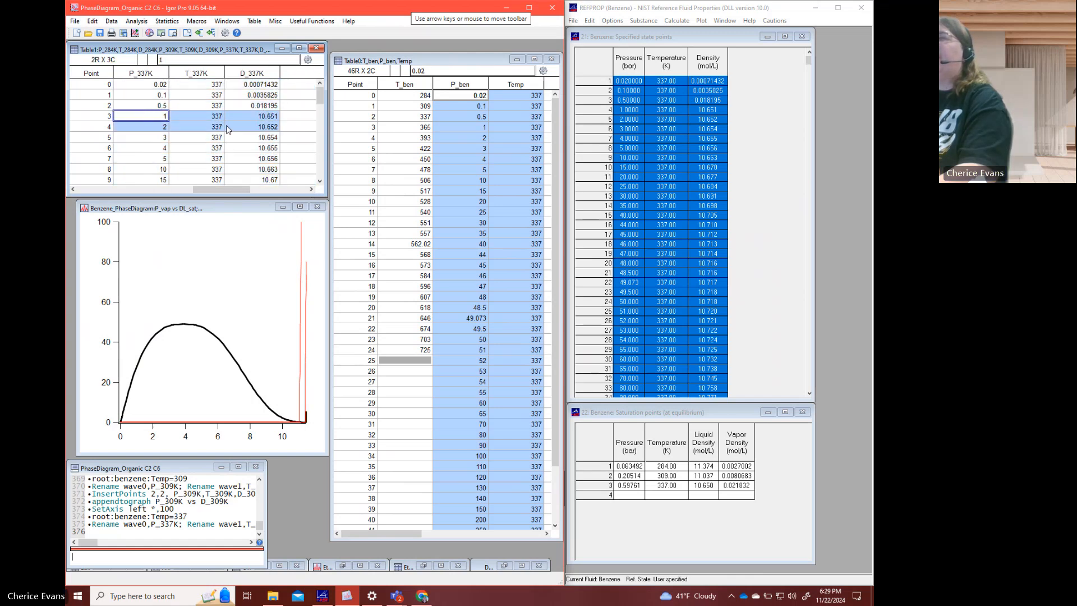
right_click(247, 127)
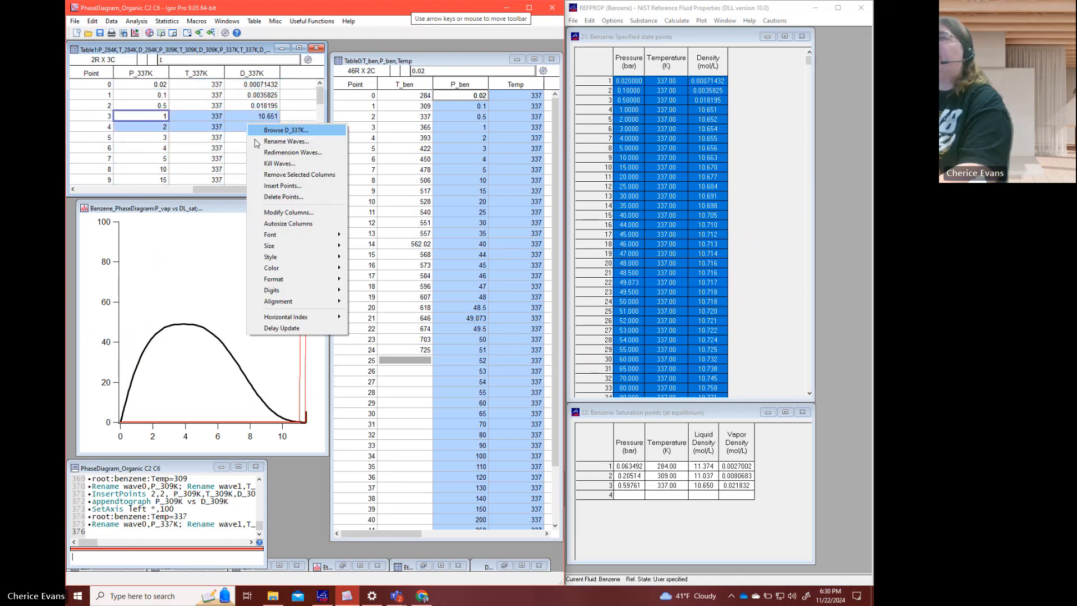
click(268, 186)
click(207, 392)
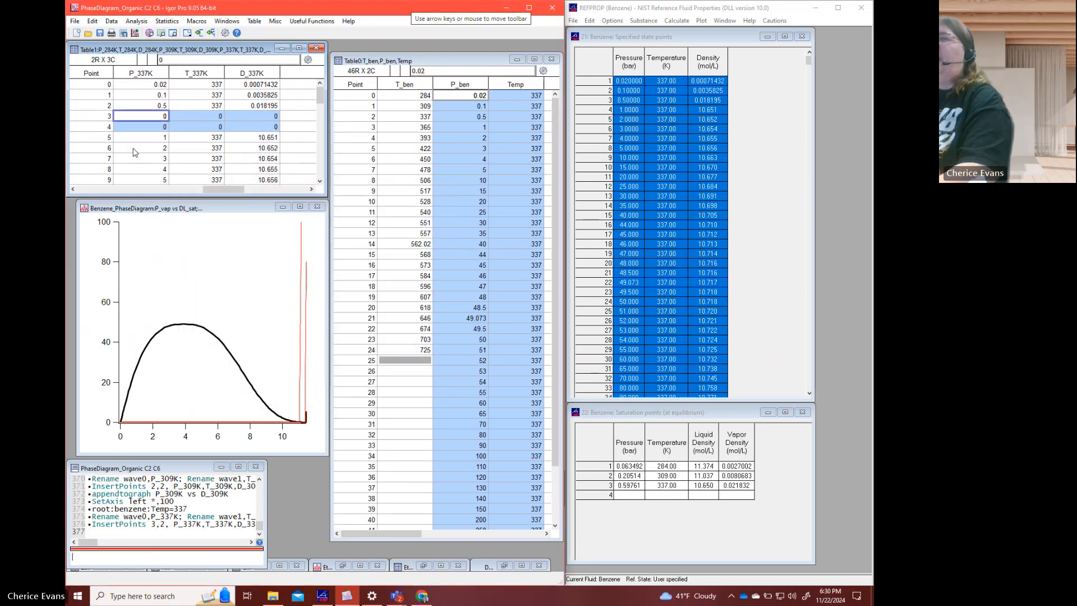
- Fill points 3 and 4 with the saturation pressure 0.59761 in P_337K and the temperature 337 in T_337K
click(143, 120)
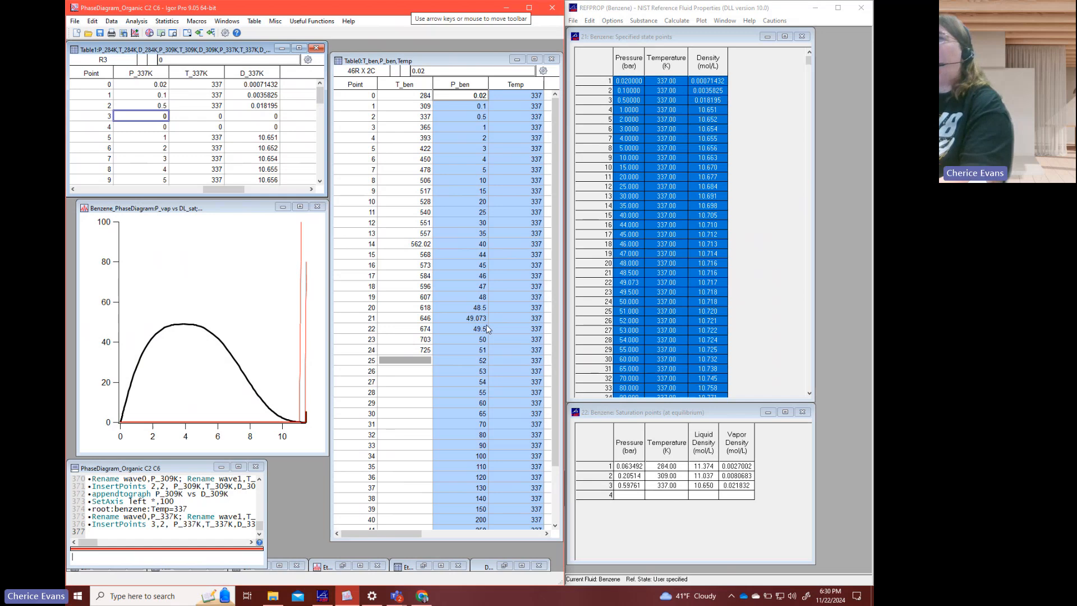
text(0.59)
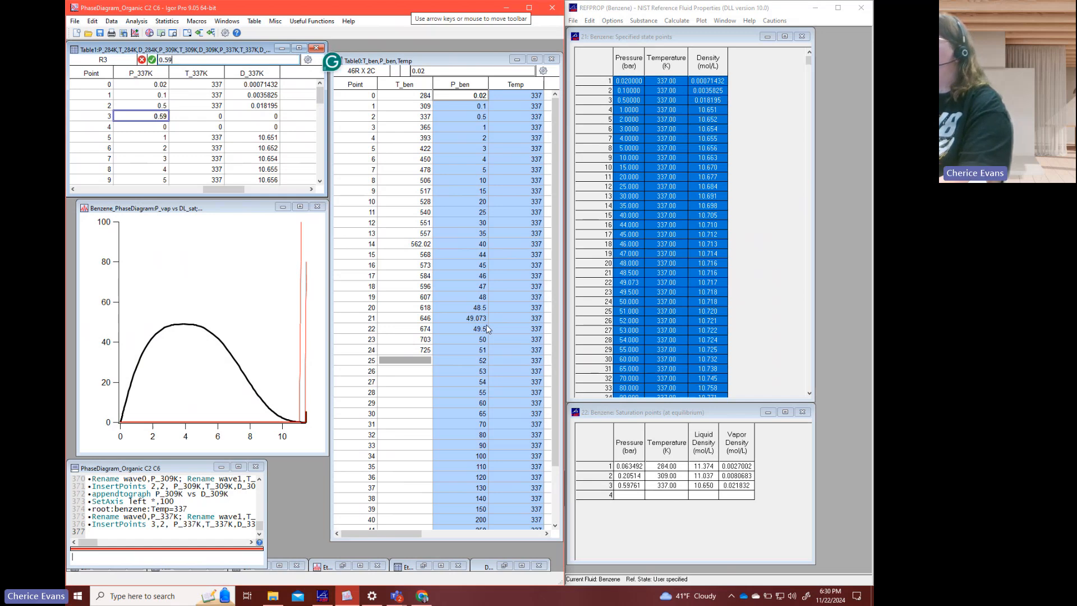
text(761)
key(Return)
text(5)
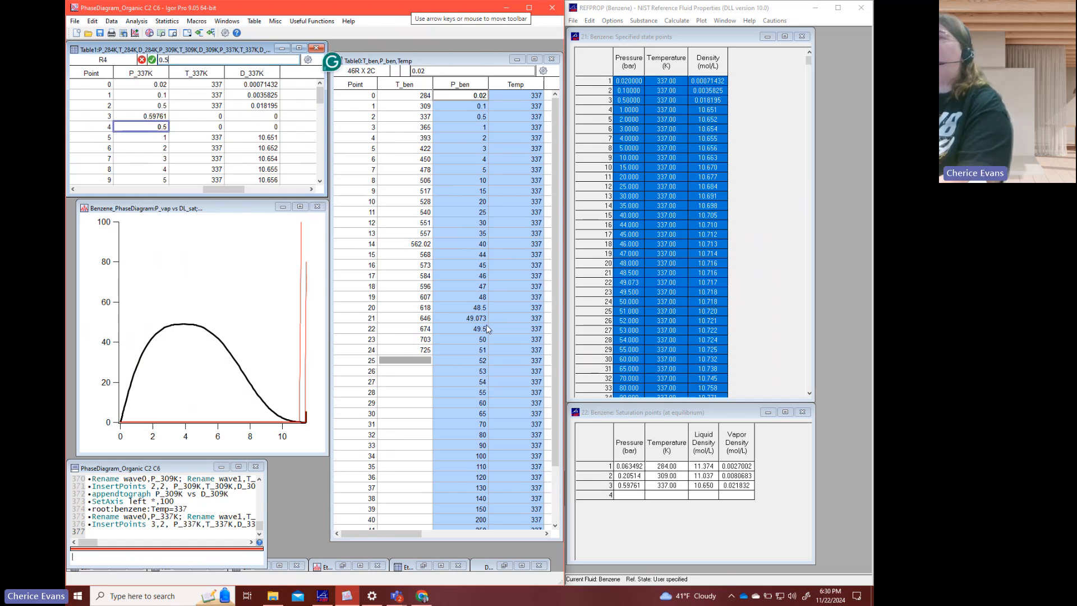
text(9761)
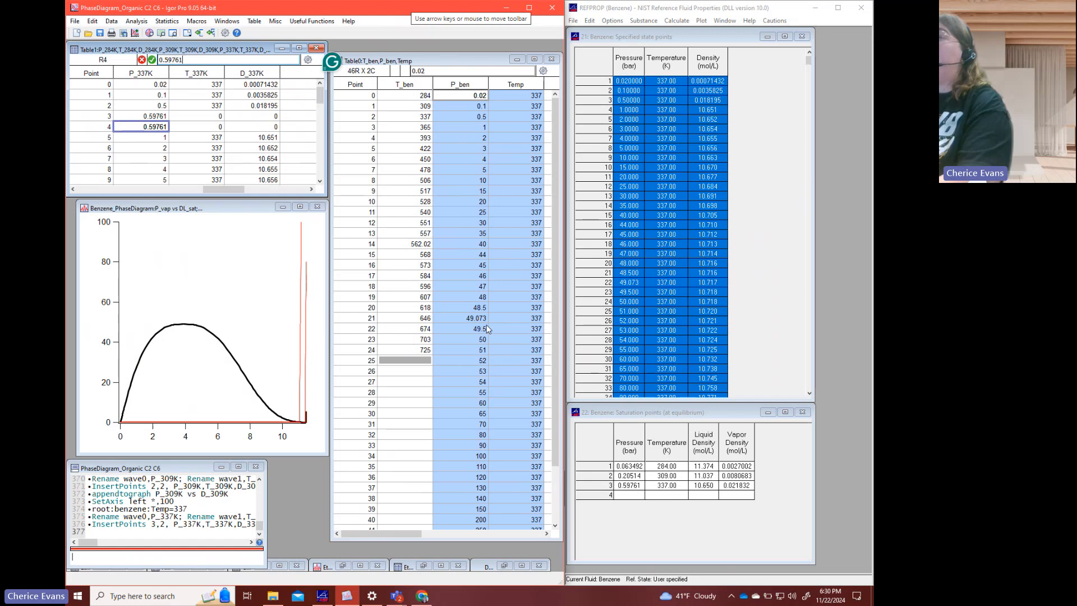
key(Tab)
text(3)
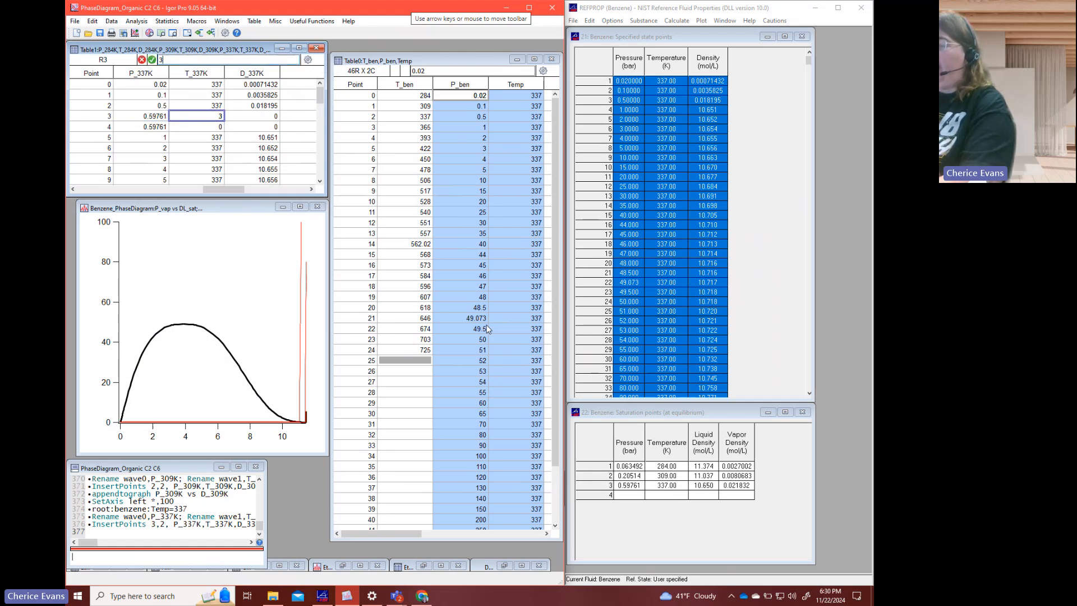
text(37)
key(Tab)
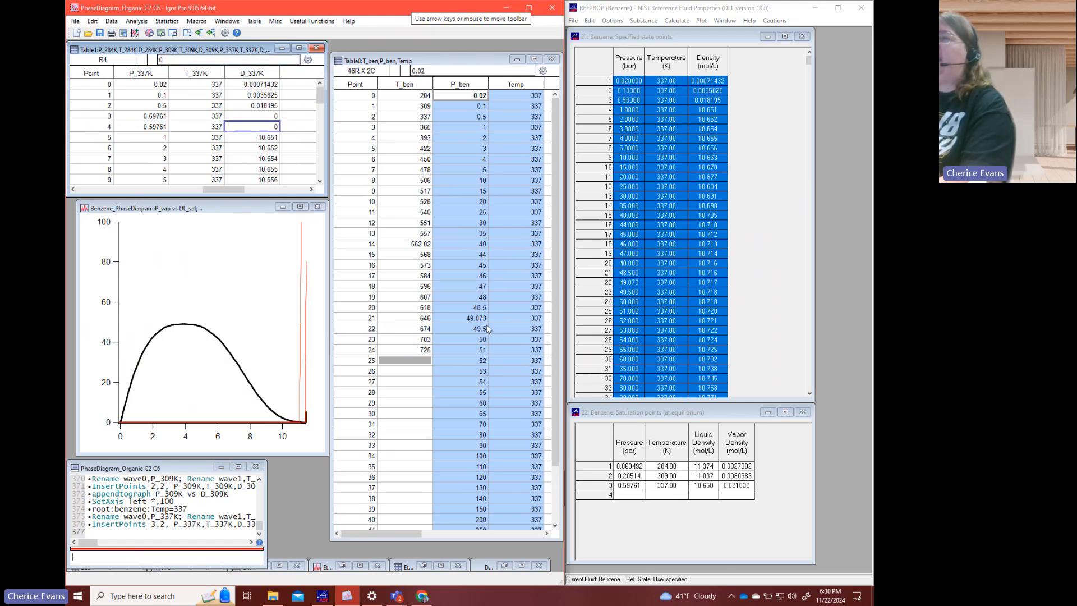
- Enter the saturation densities in D_337K: vapor 0.021832 at point 3 and liquid 10.650 at point 4
key(Up)
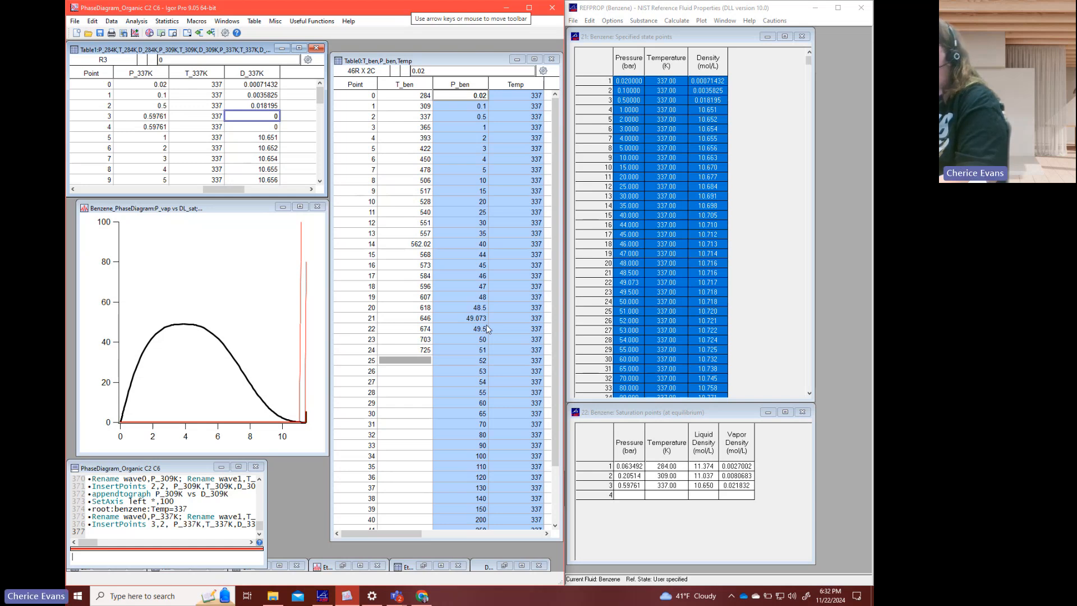
text(0.0)
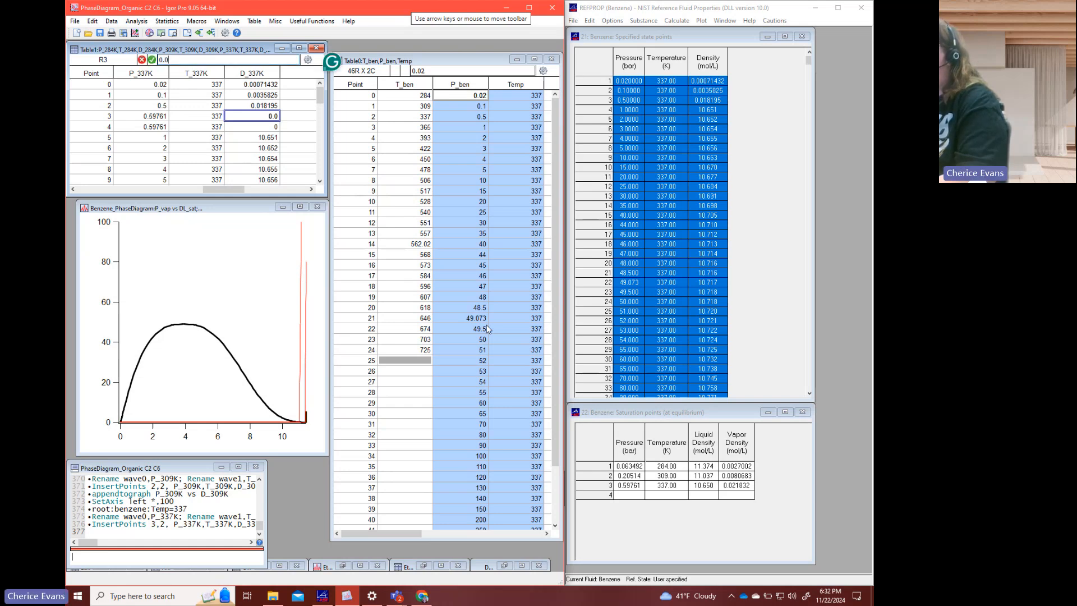
text(21832)
key(Return)
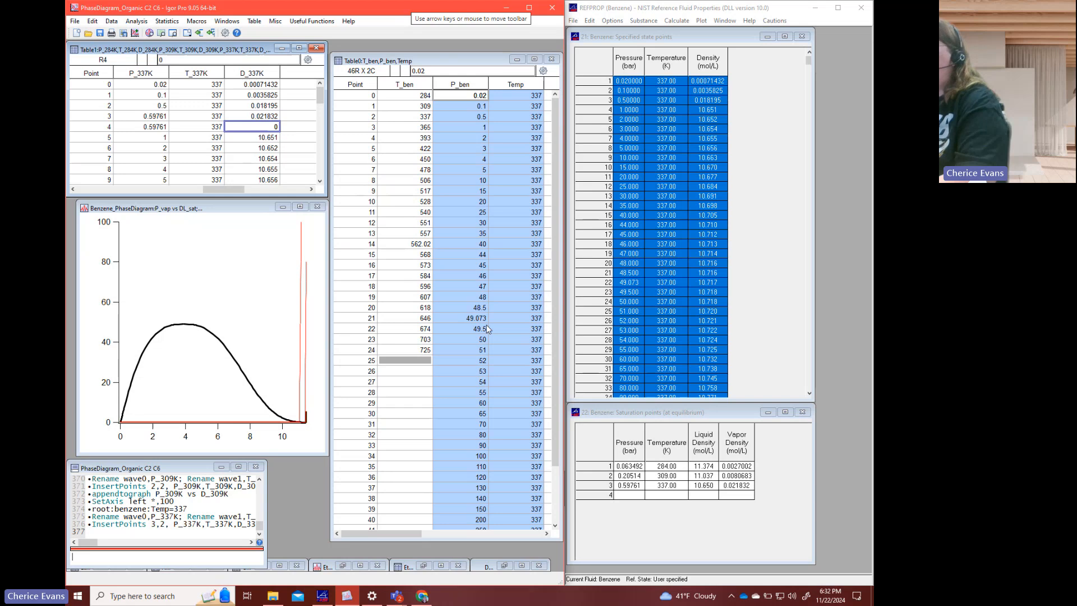
text(10.650)
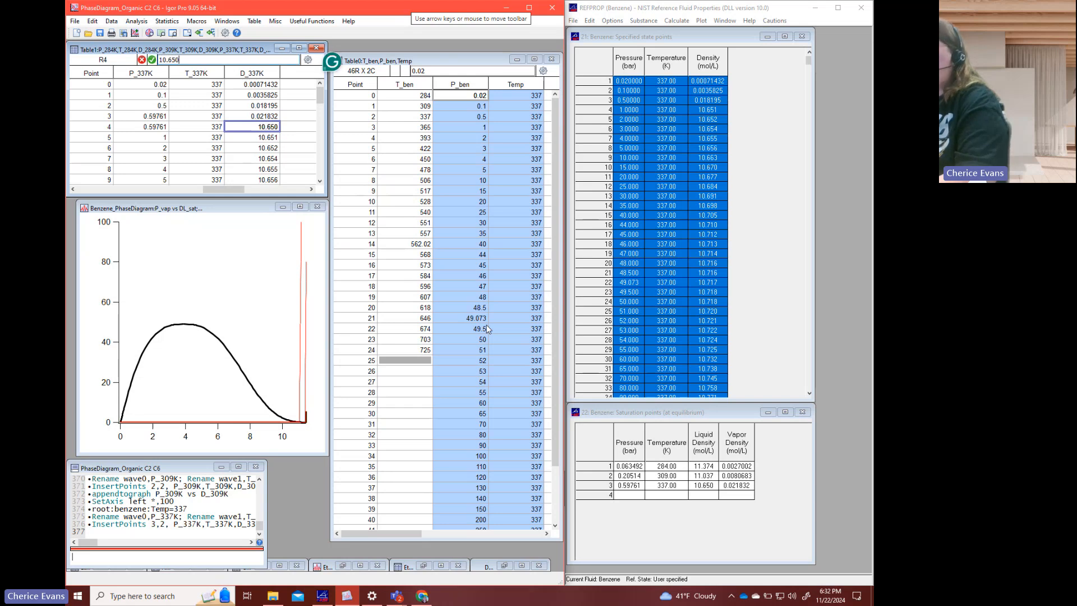
key(Return)
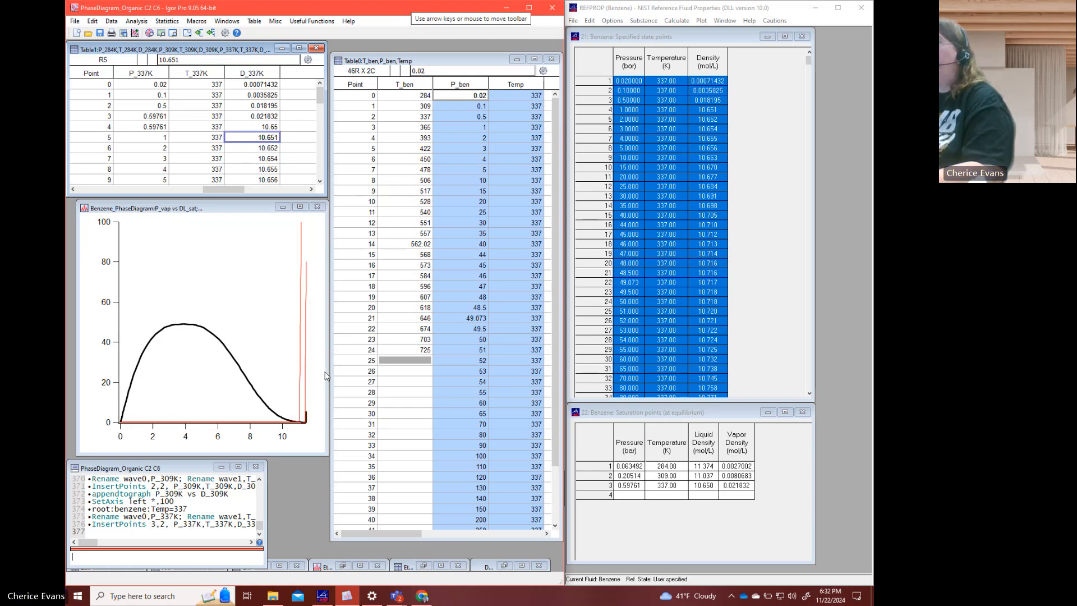
click(212, 502)
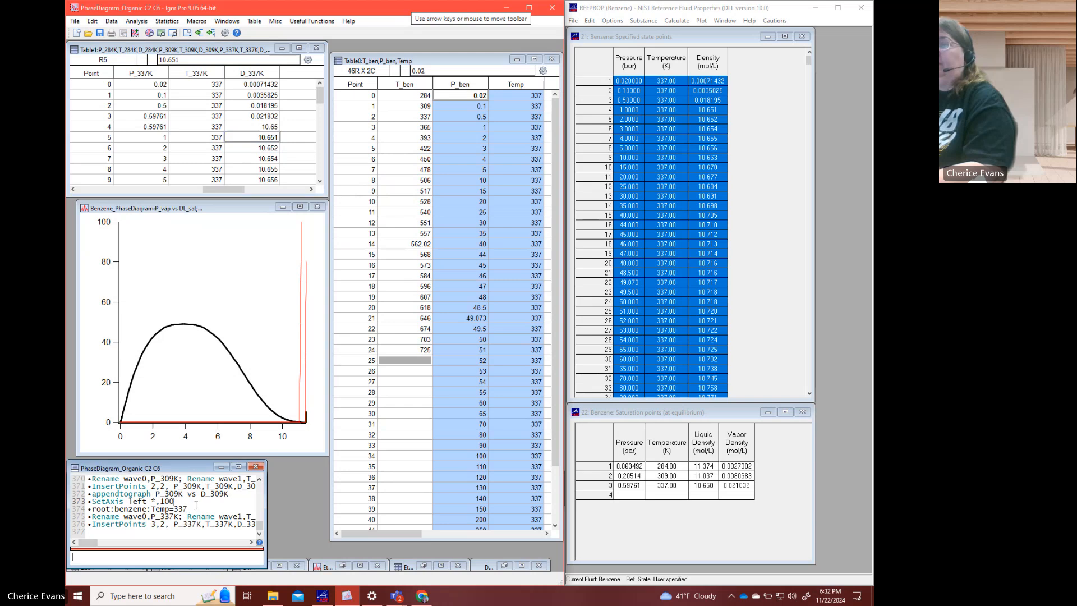
click(210, 511)
key(Return)
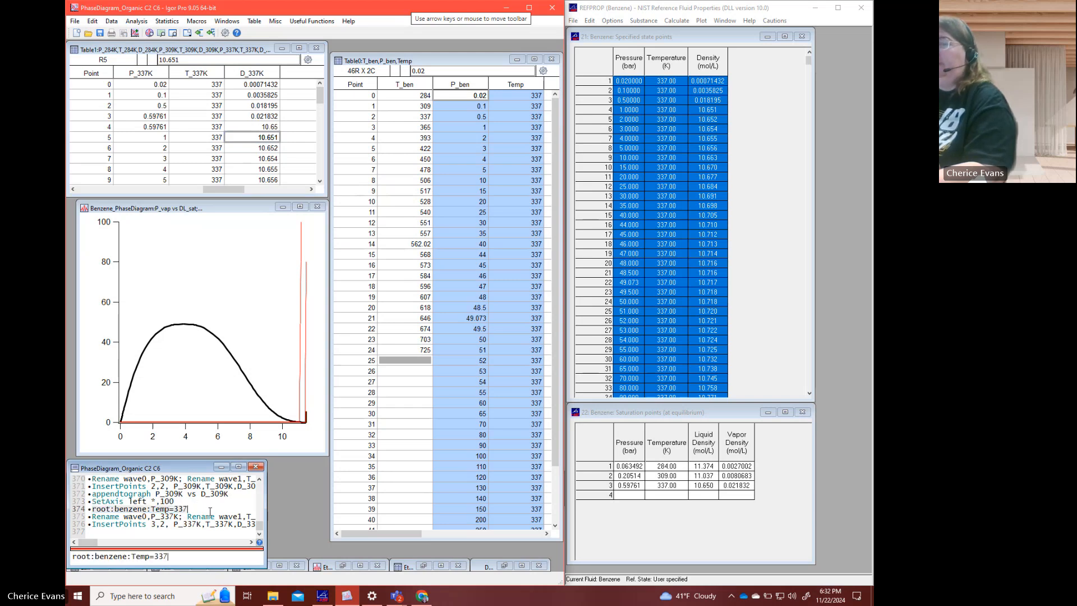
key(BackSpace)
key(BackSpace)
key(BackSpace)
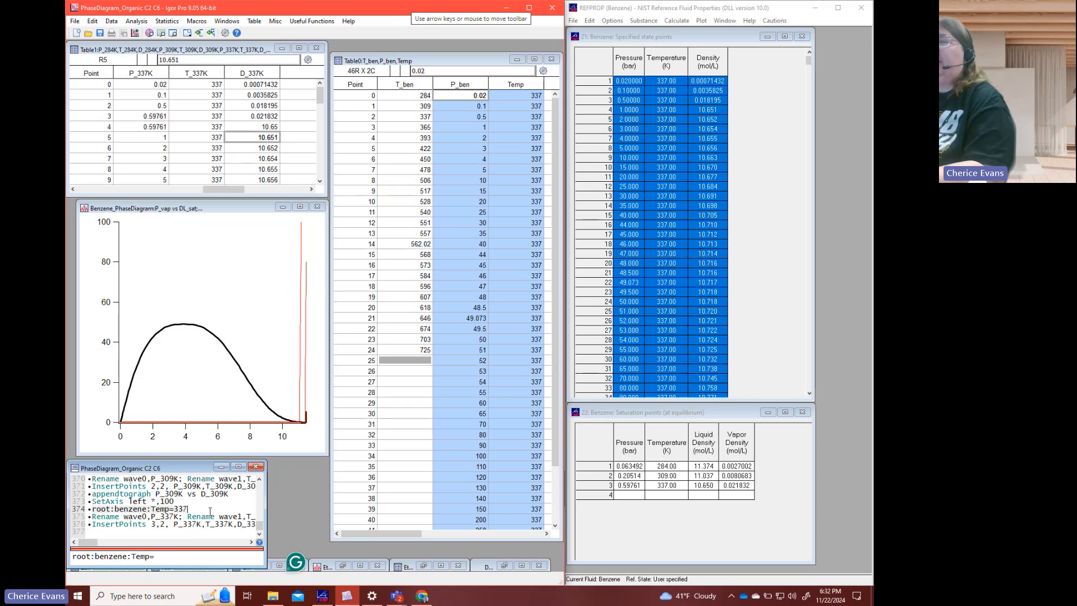
key(BackSpace)
key(BackSpace)
key(BackSpace)
key(BackSpace)
key(BackSpace)
key(BackSpace)
key(BackSpace)
key(BackSpace)
key(BackSpace)
key(BackSpace)
key(BackSpace)
key(BackSpace)
key(BackSpace)
key(BackSpace)
key(BackSpace)
key(BackSpace)
key(BackSpace)
key(BackSpace)
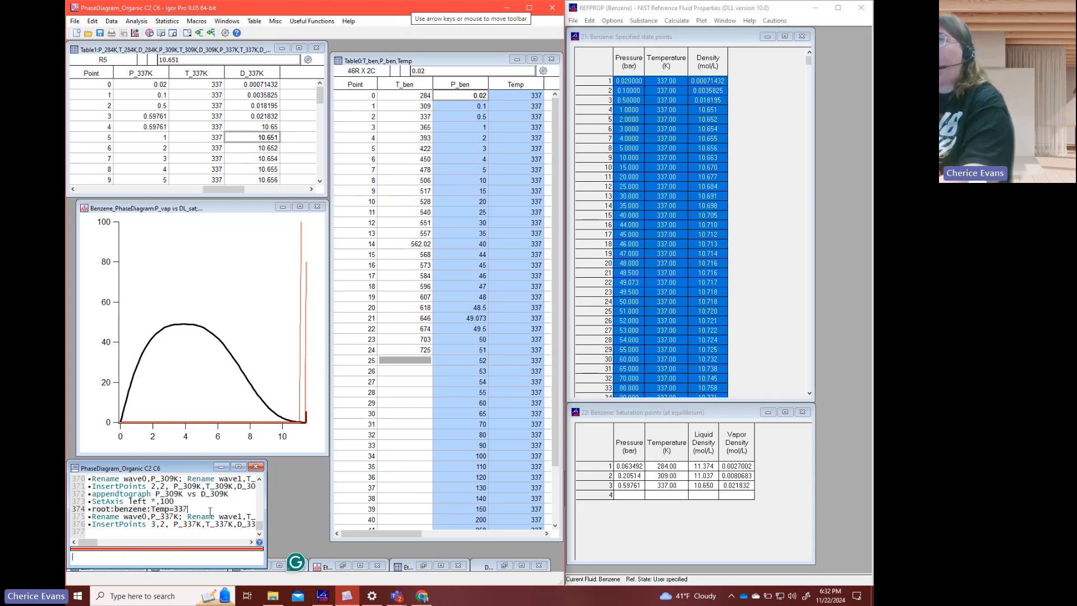
- Append the 337 K isotherm, P_337K versus D_337K, to the benzene phase diagram graph
text(appendtograph )
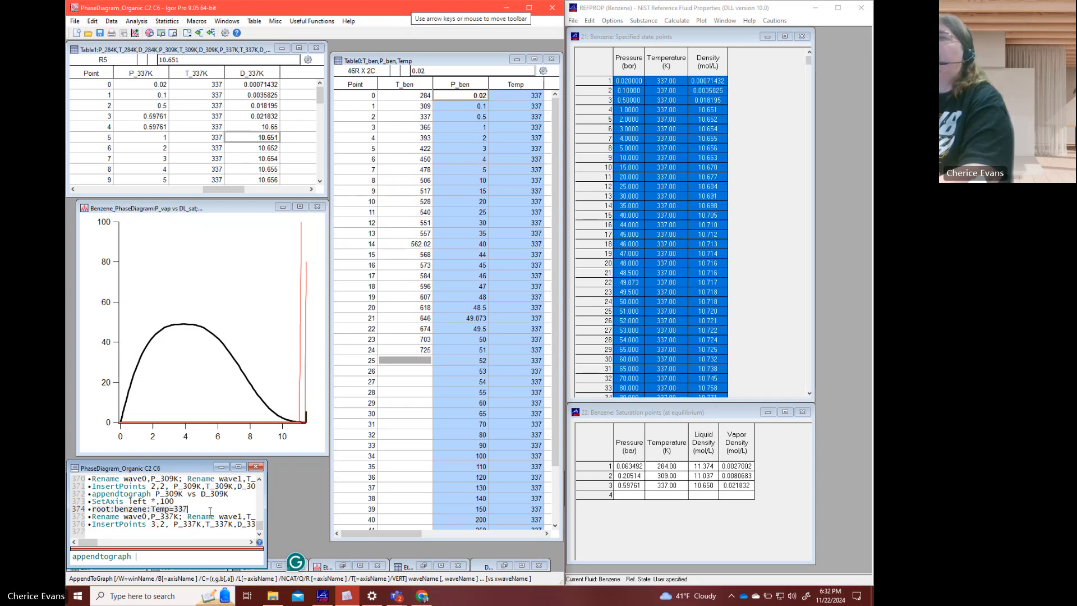
text(P_33)
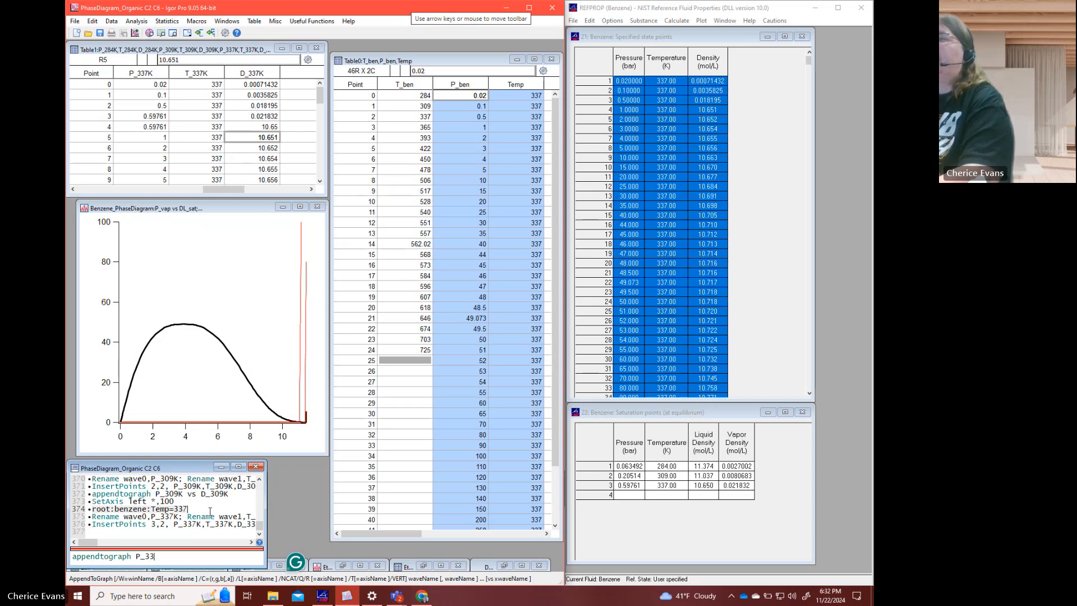
text(7K vs d_337K)
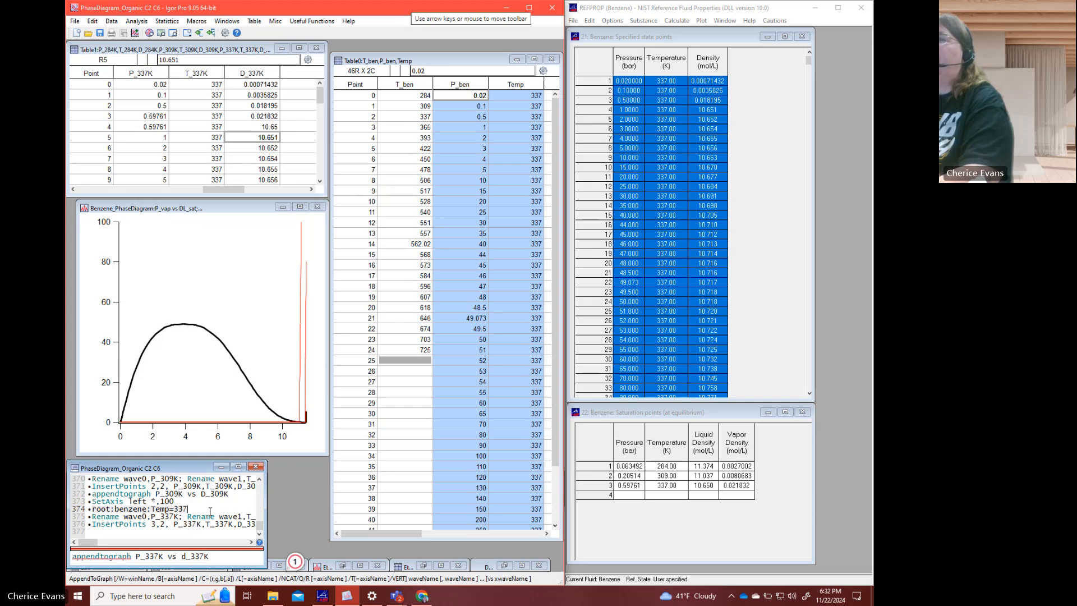
key(Return)
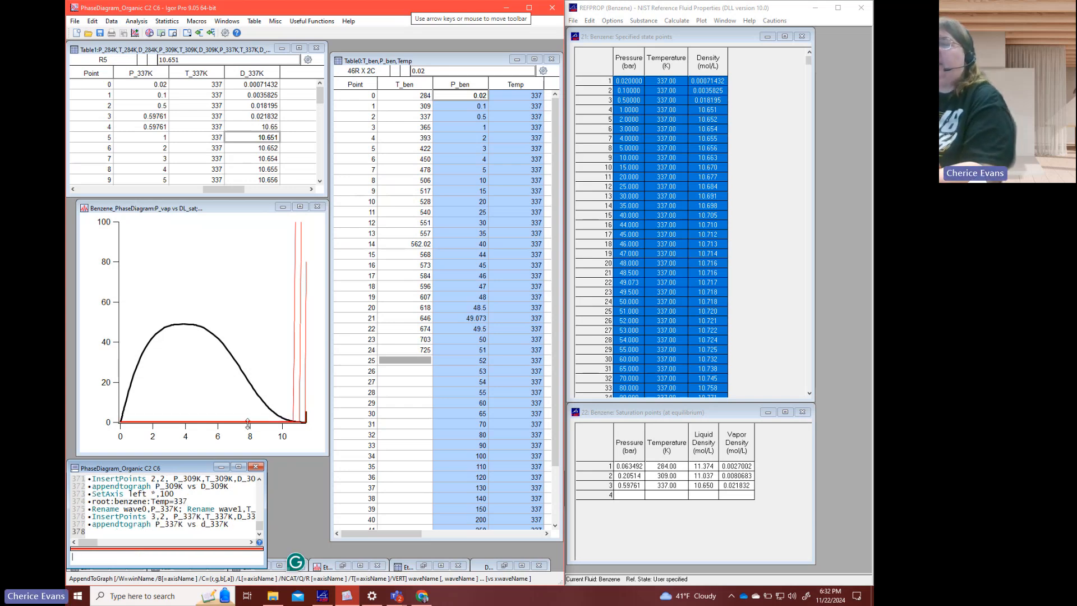
- Set the whole root:benzene:Temp wave to 365 by reusing the earlier temperature command
click(190, 497)
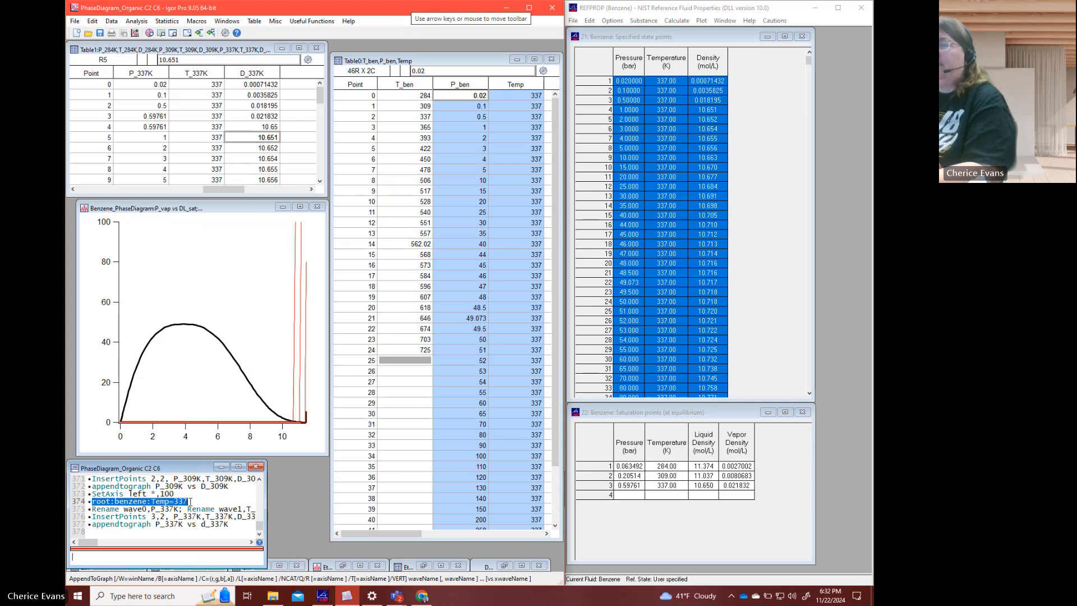
key(Return)
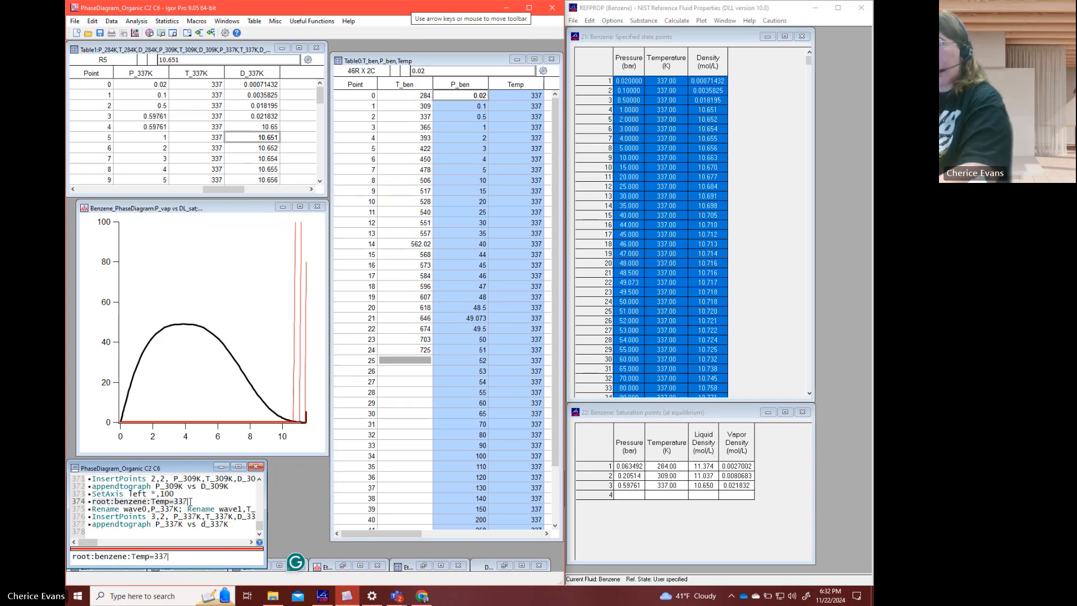
key(BackSpace)
key(BackSpace)
key(BackSpace)
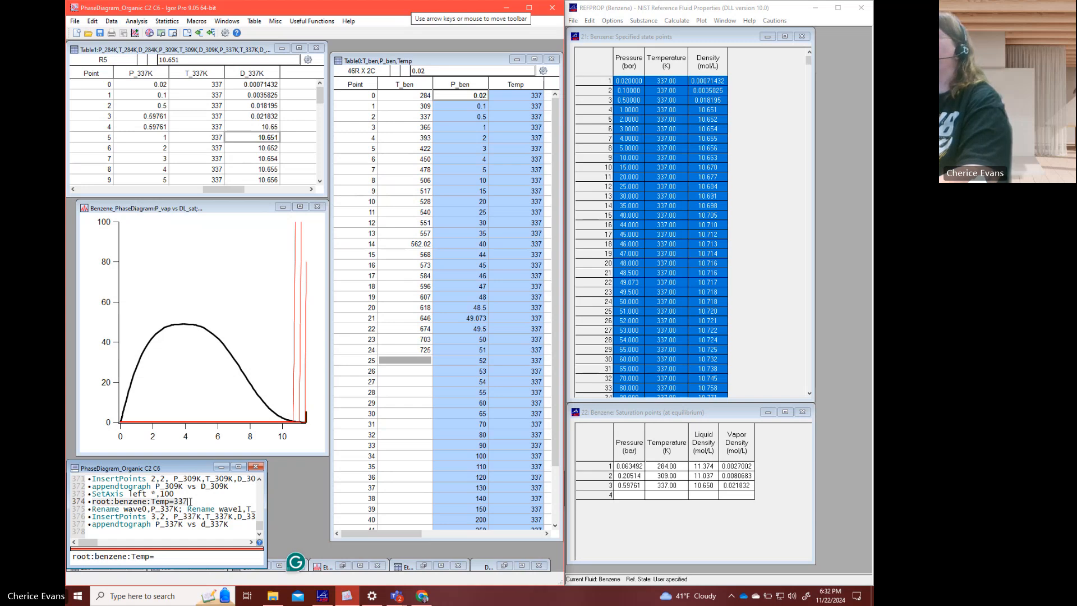
text(365)
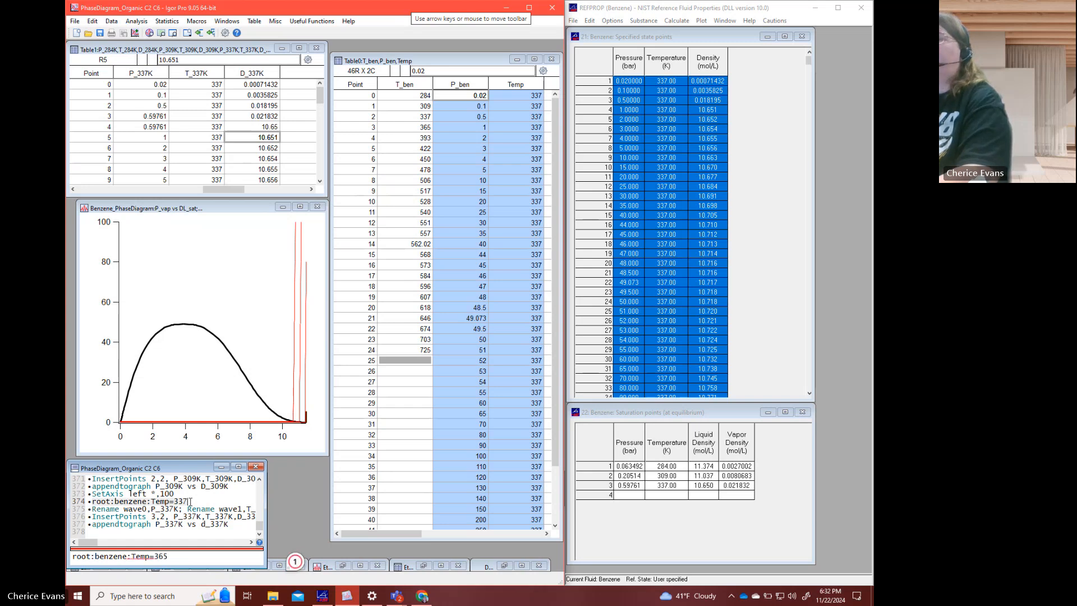
key(Return)
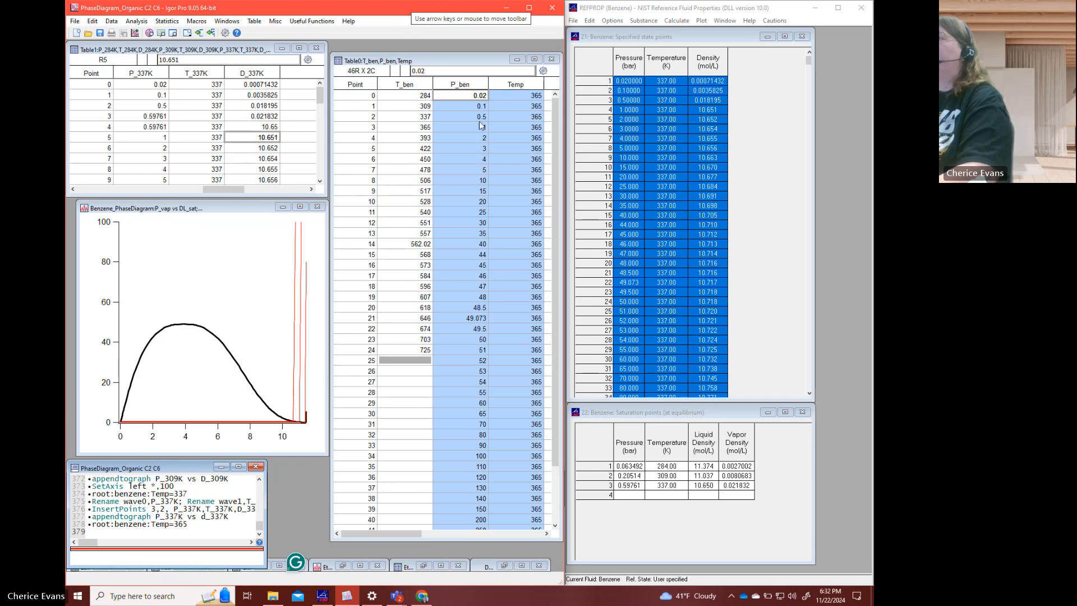
- Copy the P_ben and Temp columns into REFPROP's specified state points table to calculate the 365 K densities
click(496, 90)
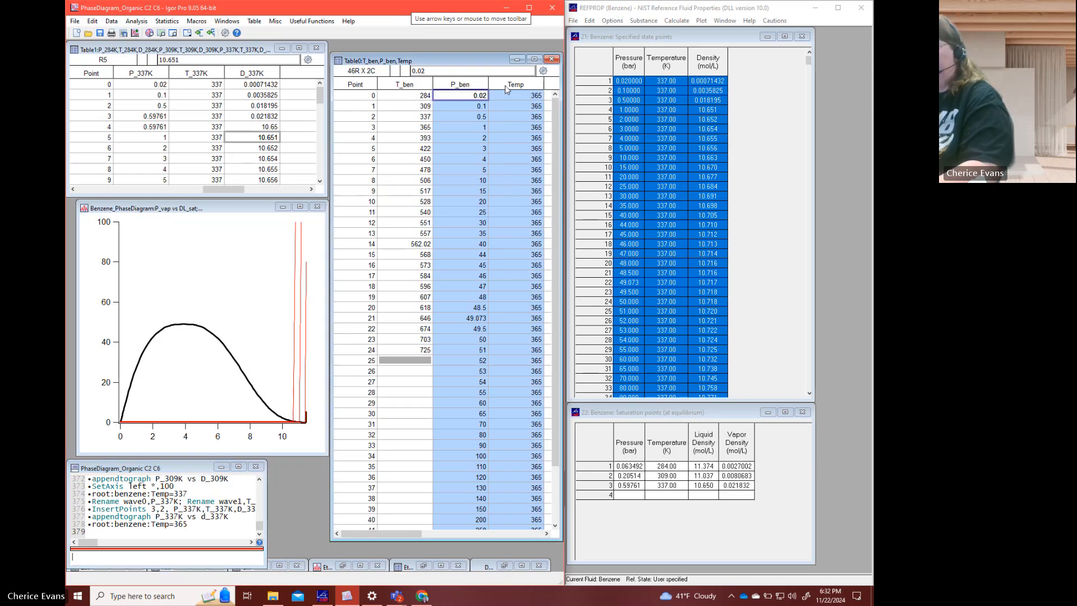
key(ctrl+c)
click(648, 59)
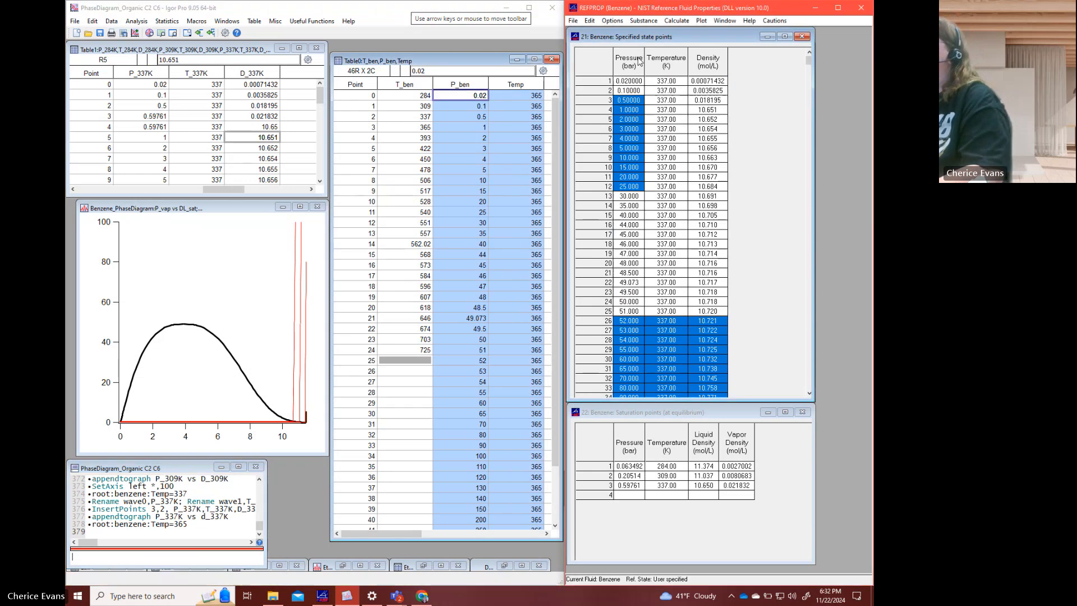
key(ctrl+v)
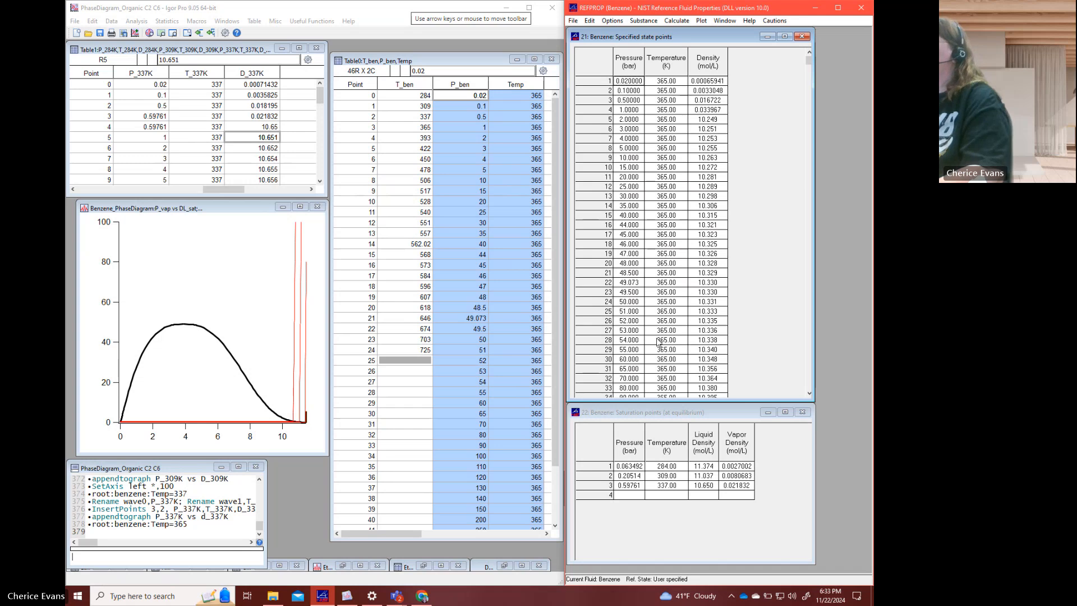
- Calculate the benzene saturation point at 365 K in row 4 of the saturation table
click(668, 497)
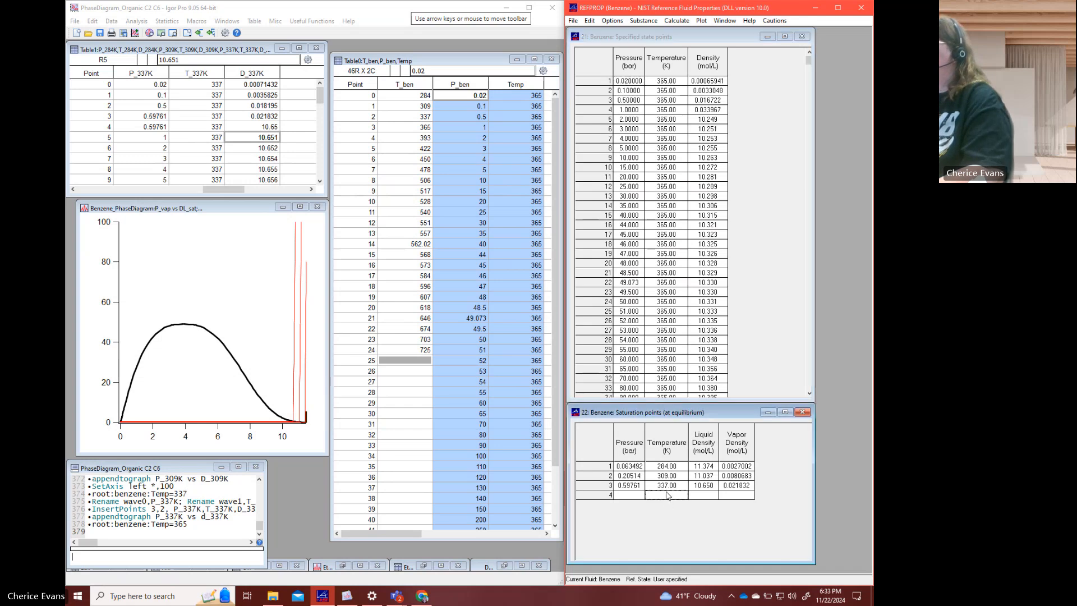
text(365)
key(Return)
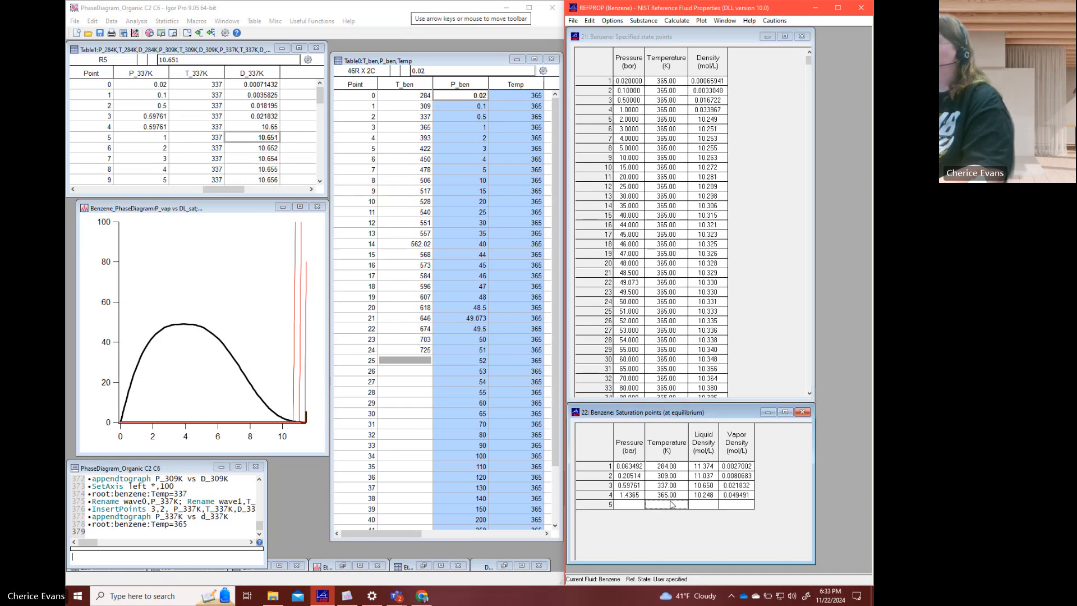
- Copy all 365 K pressure, temperature and density rows from REFPROP into new waves after D_337K in Igor's Table1
click(631, 82)
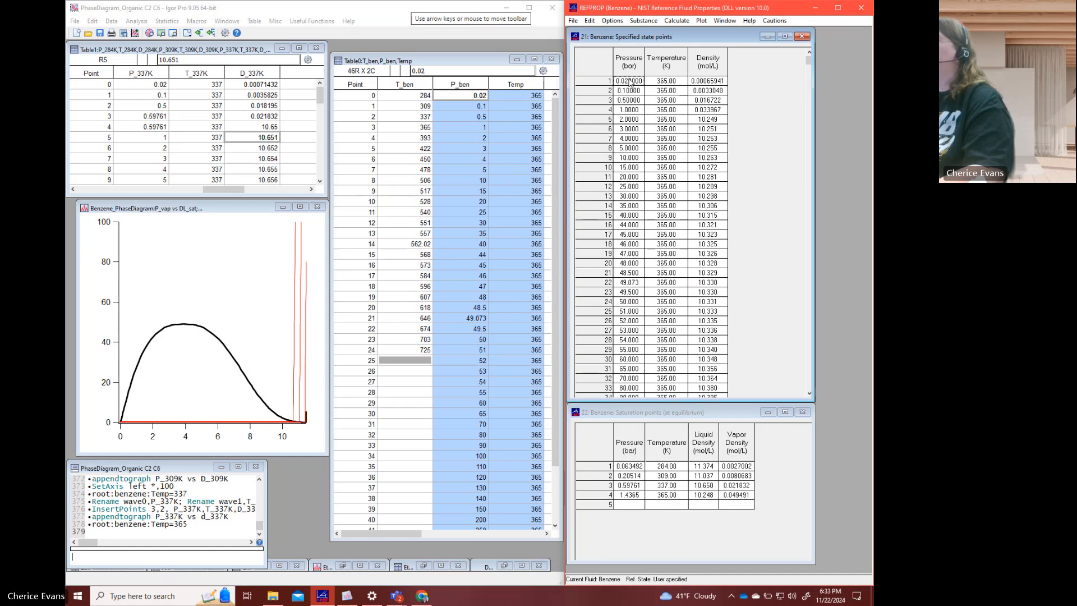
drag(811, 63, 813, 402)
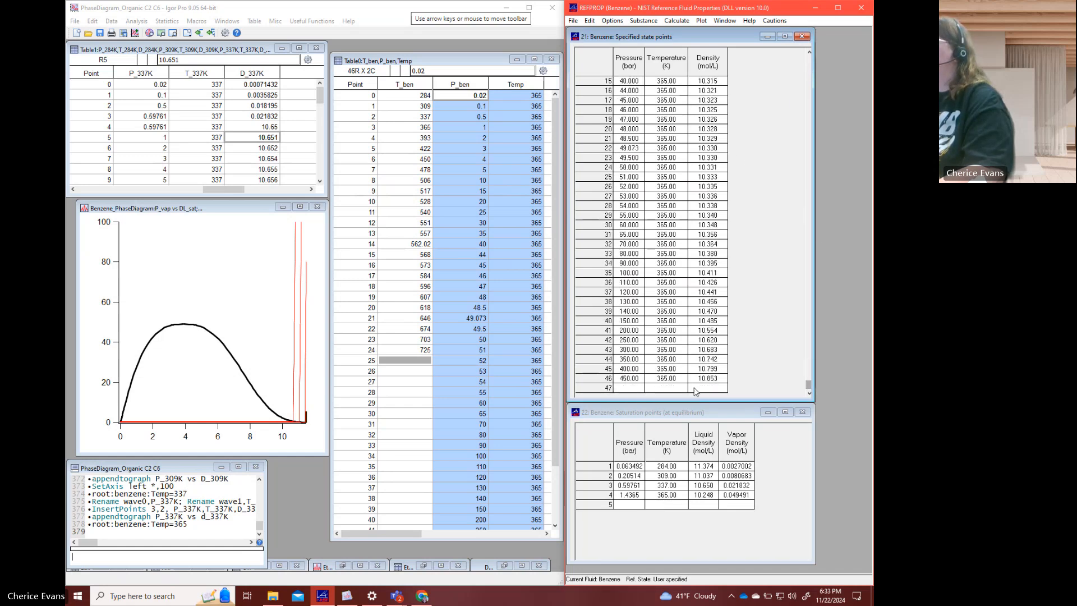
shift+click(710, 379)
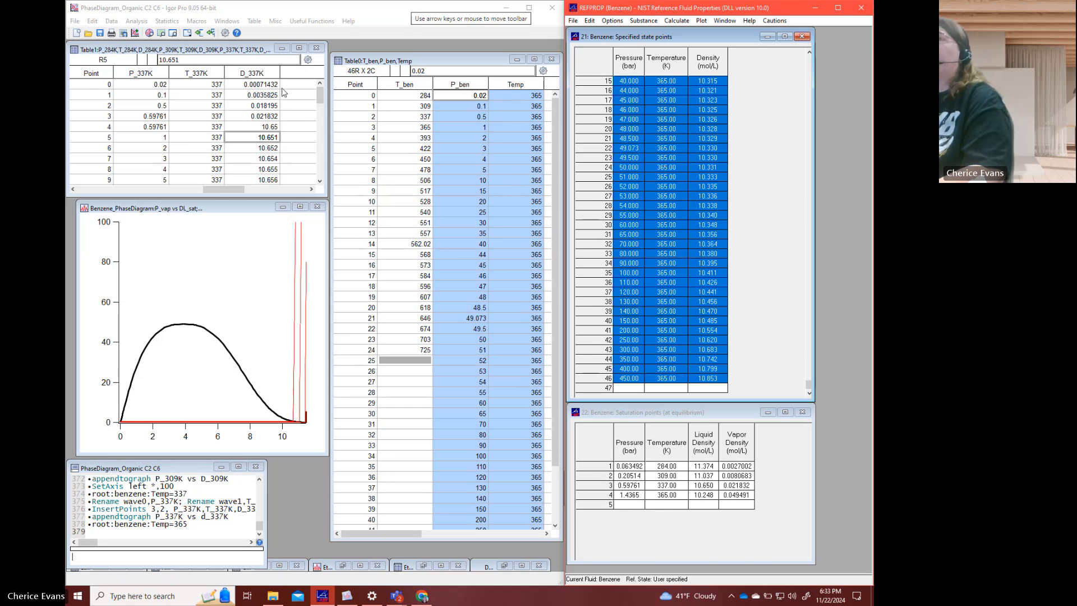
click(283, 86)
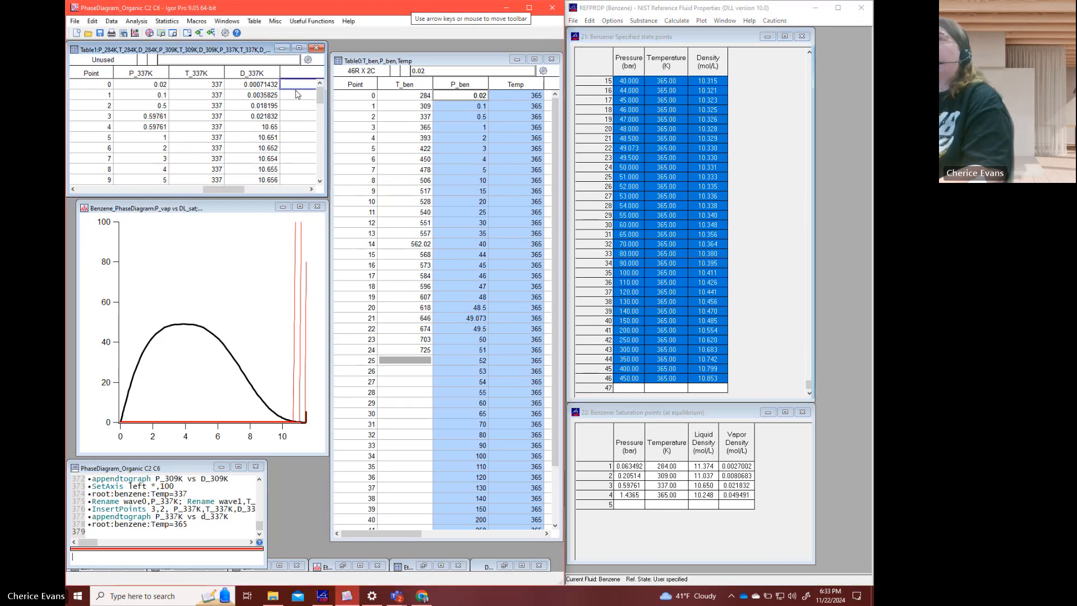
click(312, 189)
click(311, 189)
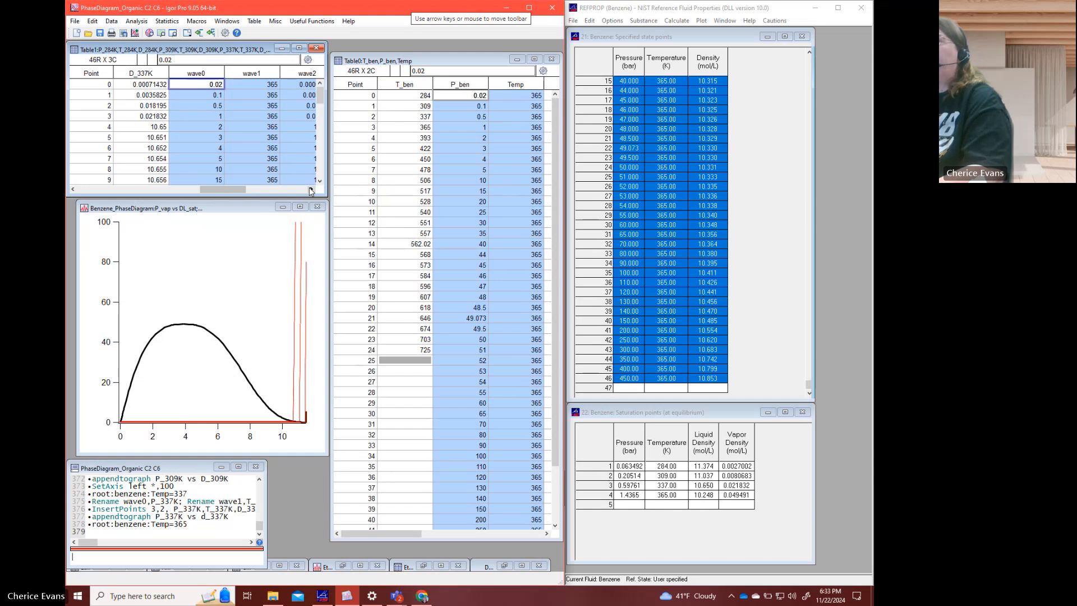
key(ctrl+v)
click(312, 189)
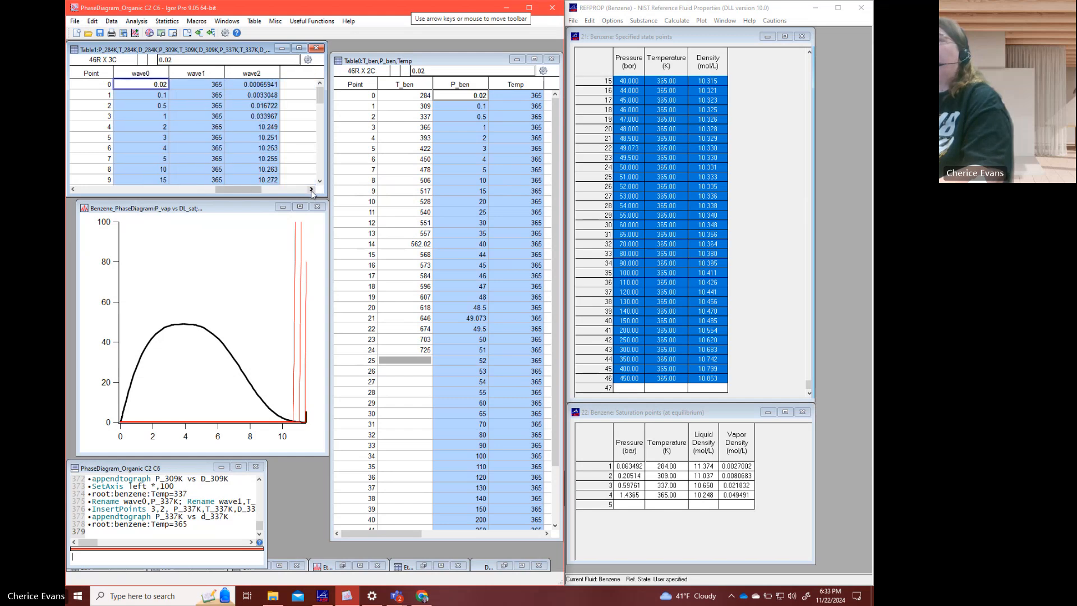
- Insert two points at point 4 in the wave0, wave1 and wave2 columns
click(209, 138)
drag(153, 130, 259, 139)
right_click(260, 139)
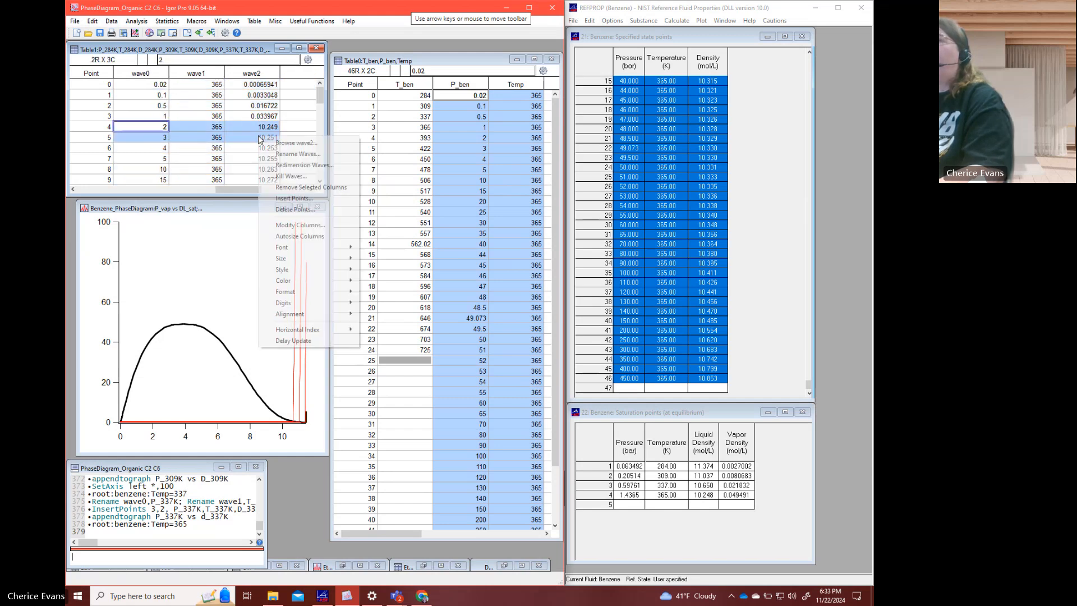
click(294, 198)
click(208, 391)
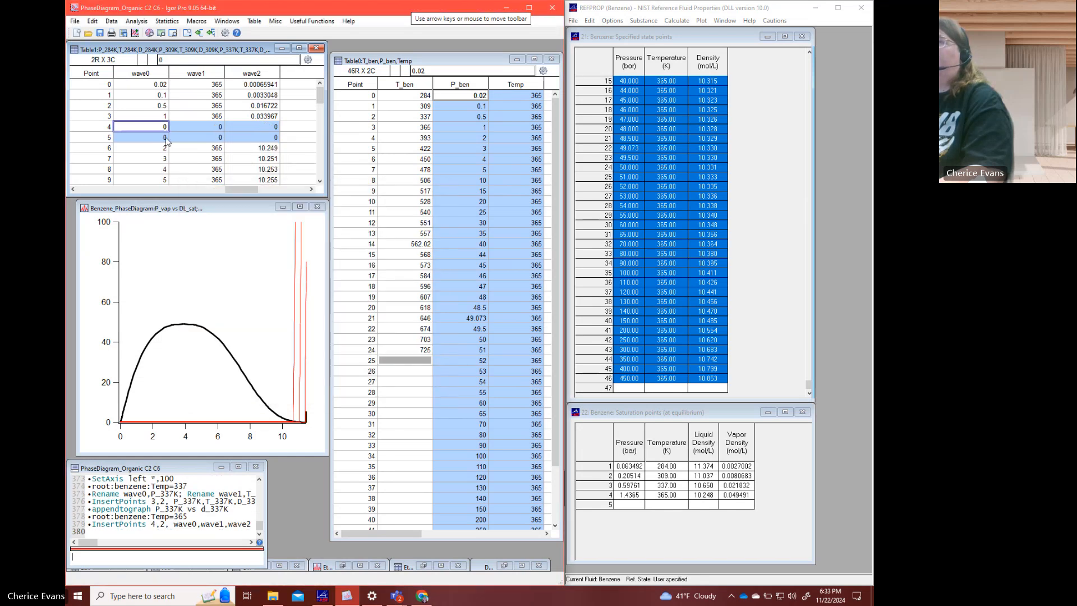
- Fill points 4 and 5 with the saturation pressure 1.4365 in wave0 and the temperature 365 in wave1
click(163, 128)
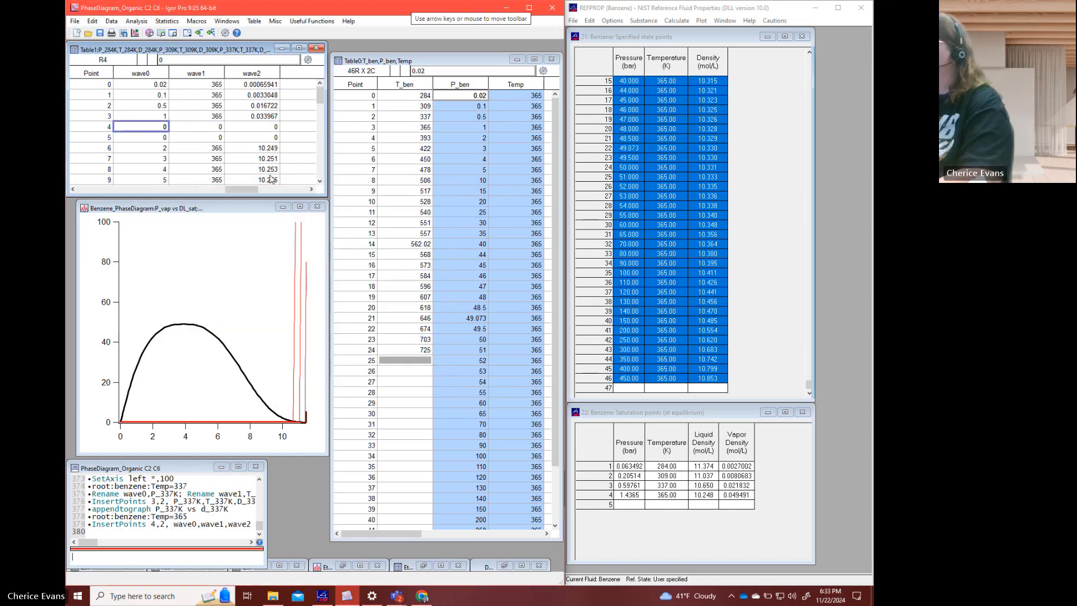
text(365)
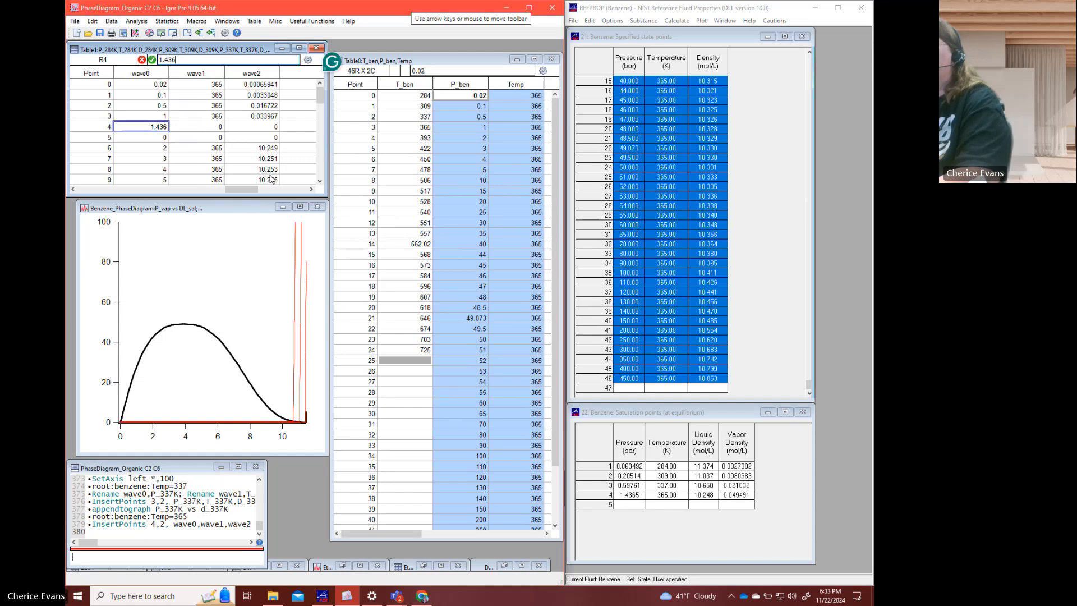
key(Return)
text(1.43)
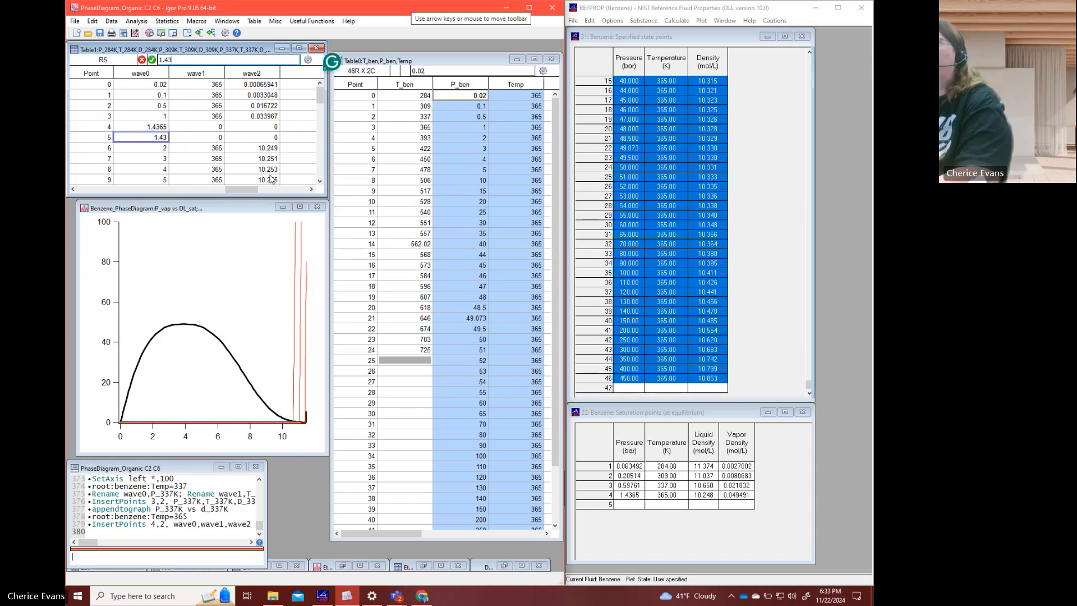
text(65)
key(Tab)
key(Up)
text(365)
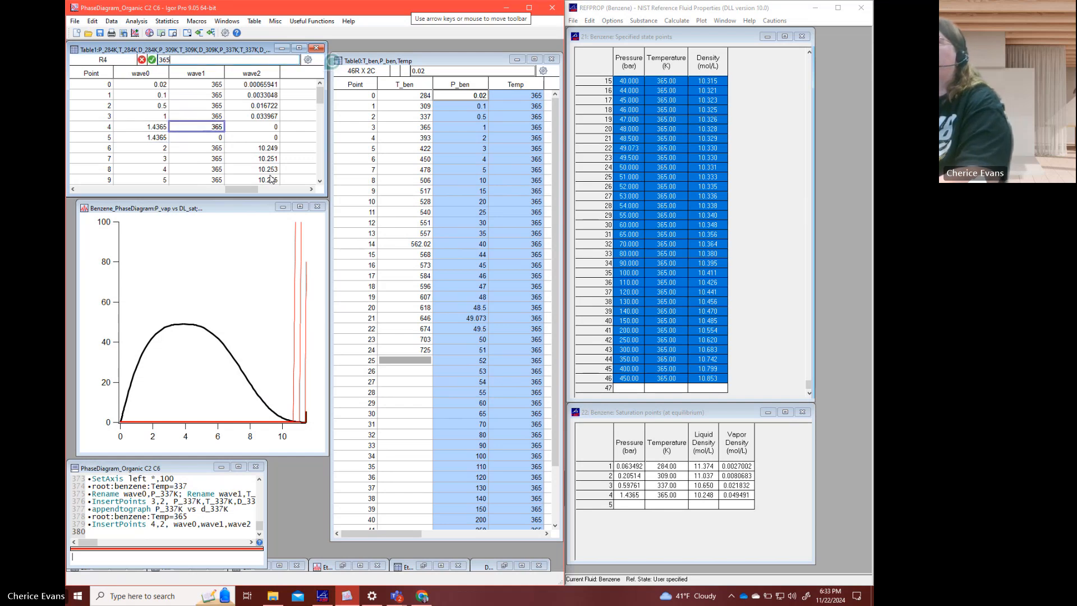
key(Return)
text(365)
key(Tab)
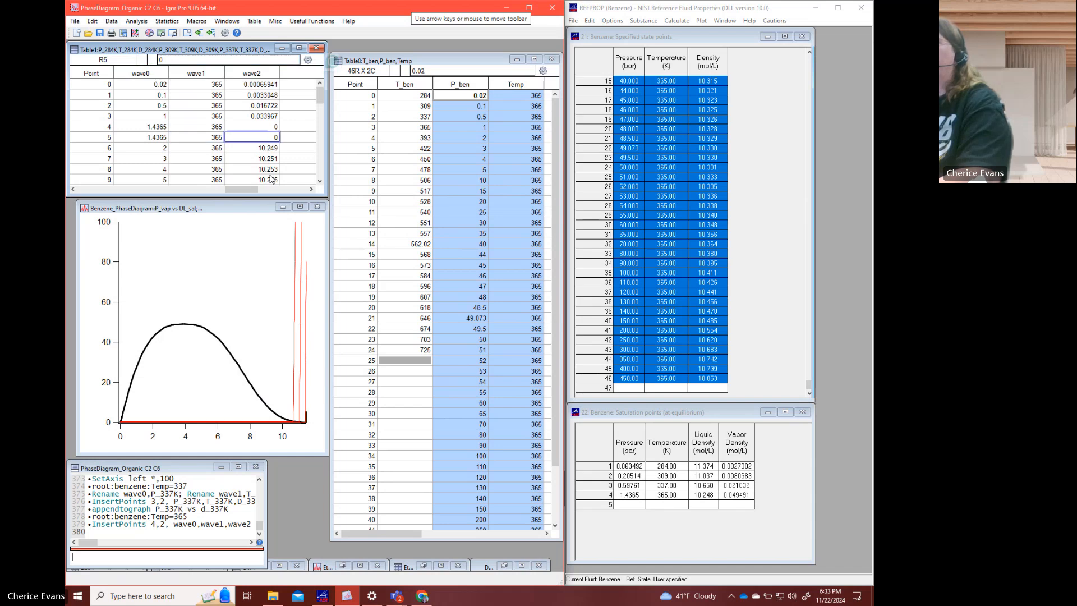
- Enter the saturation densities in wave2: vapor 0.049491 at point 4 and liquid 10.248 at point 5
key(Up)
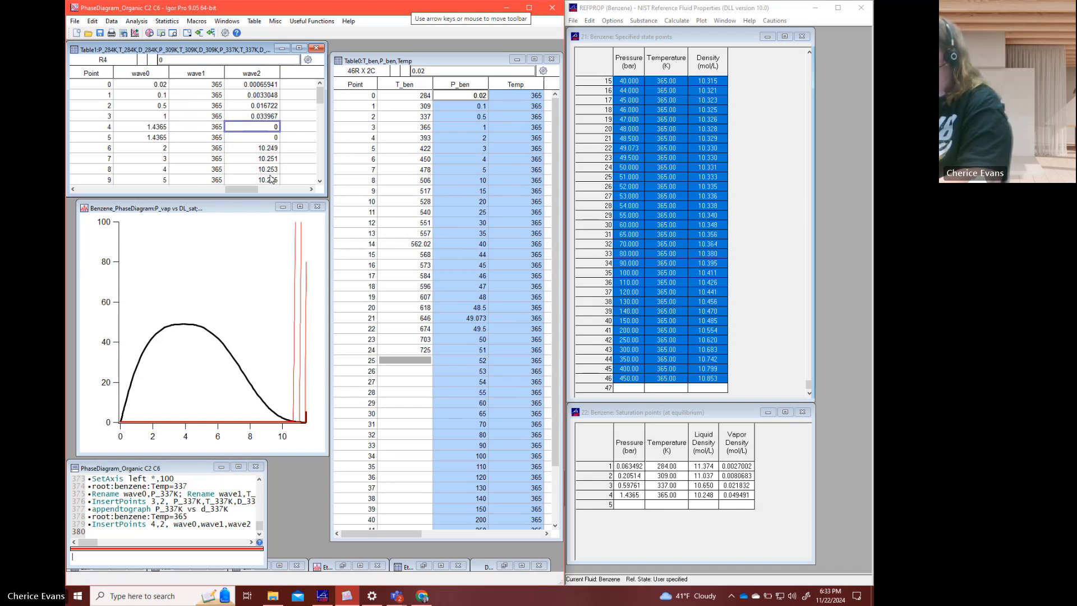
text(0.049491)
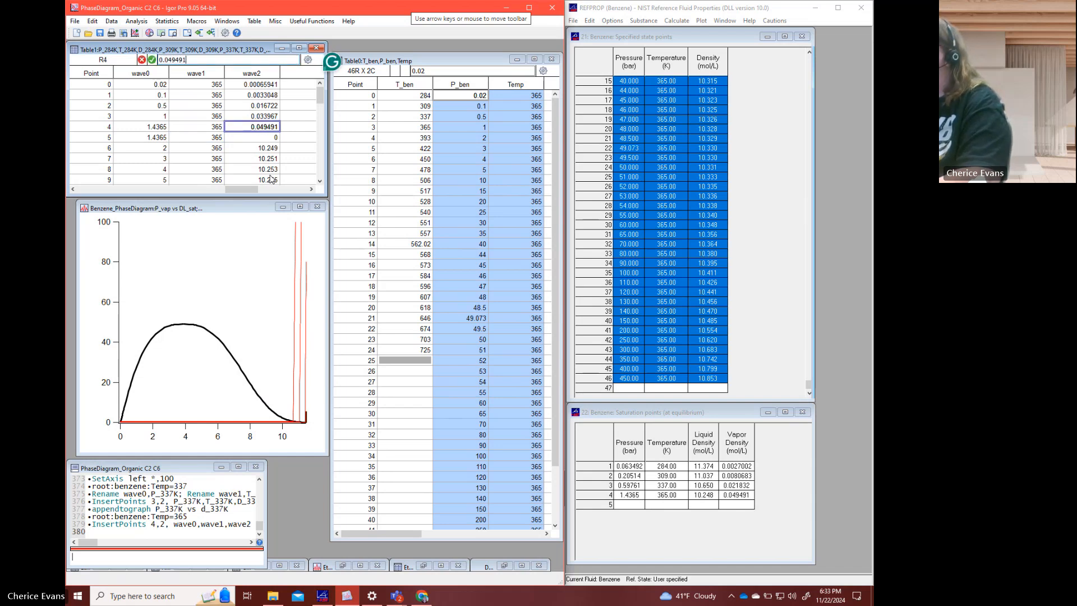
key(Return)
text(10.248)
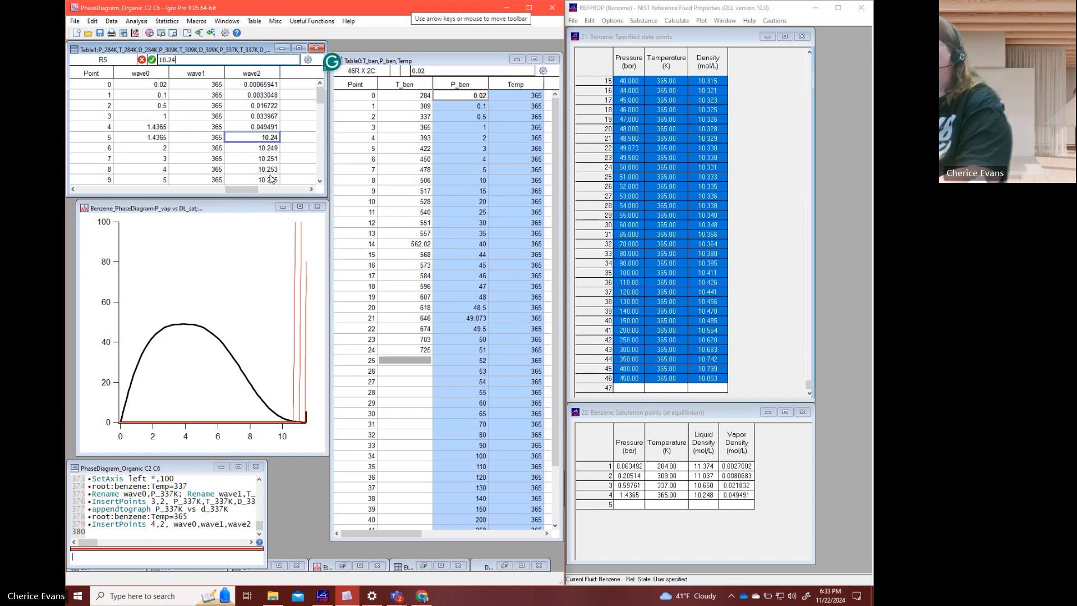
key(Return)
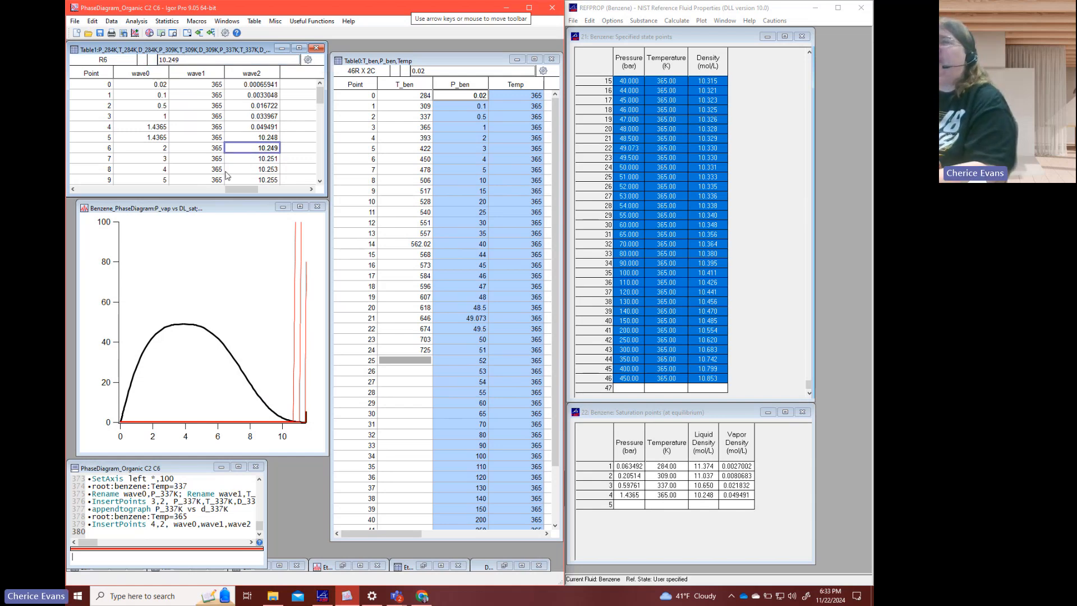
- Rename wave0, wave1 and wave2 in Table1 as P_365K, T_365K and D_365K
click(141, 76)
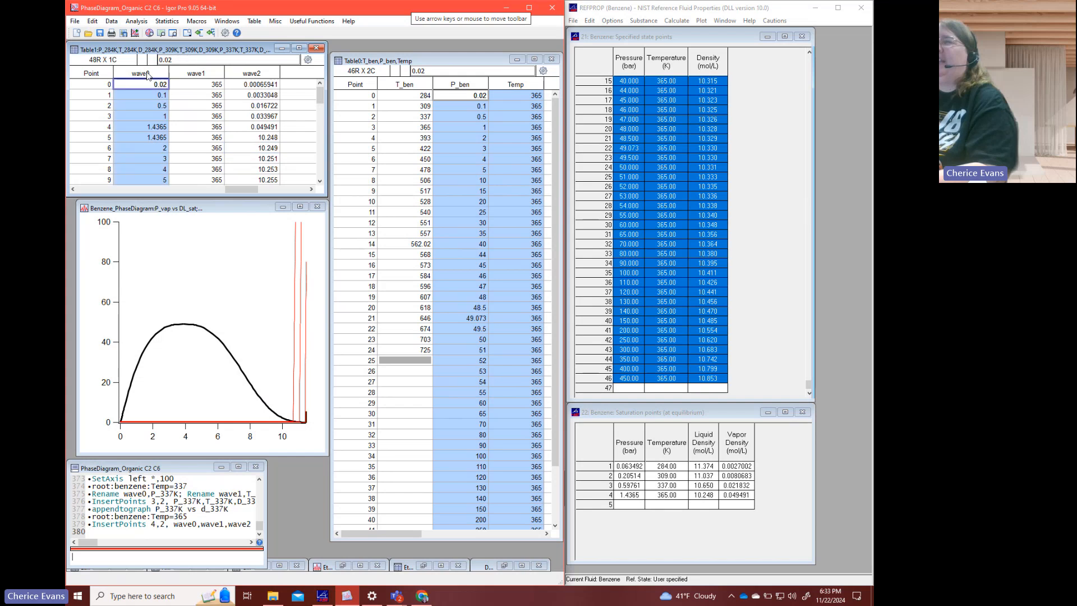
shift+click(254, 76)
right_click(253, 75)
click(282, 94)
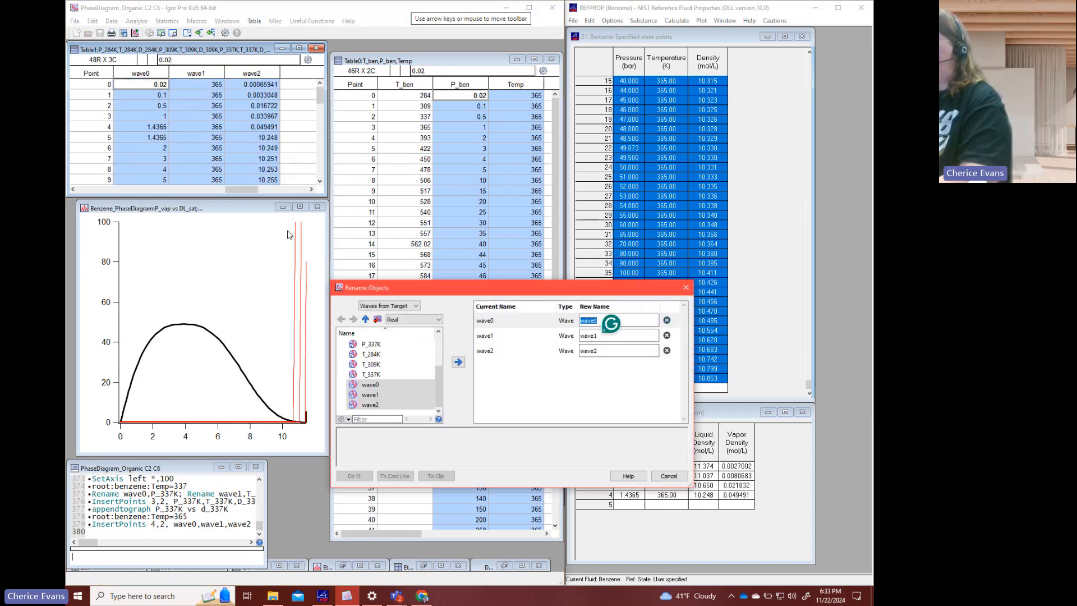
text(P_36)
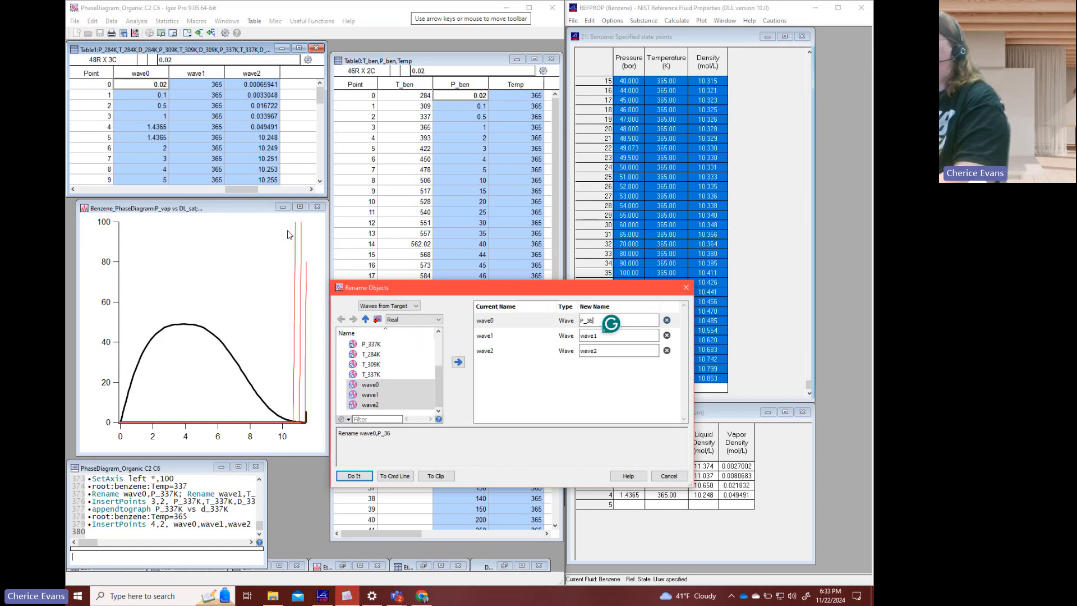
text(5K)
key(Tab)
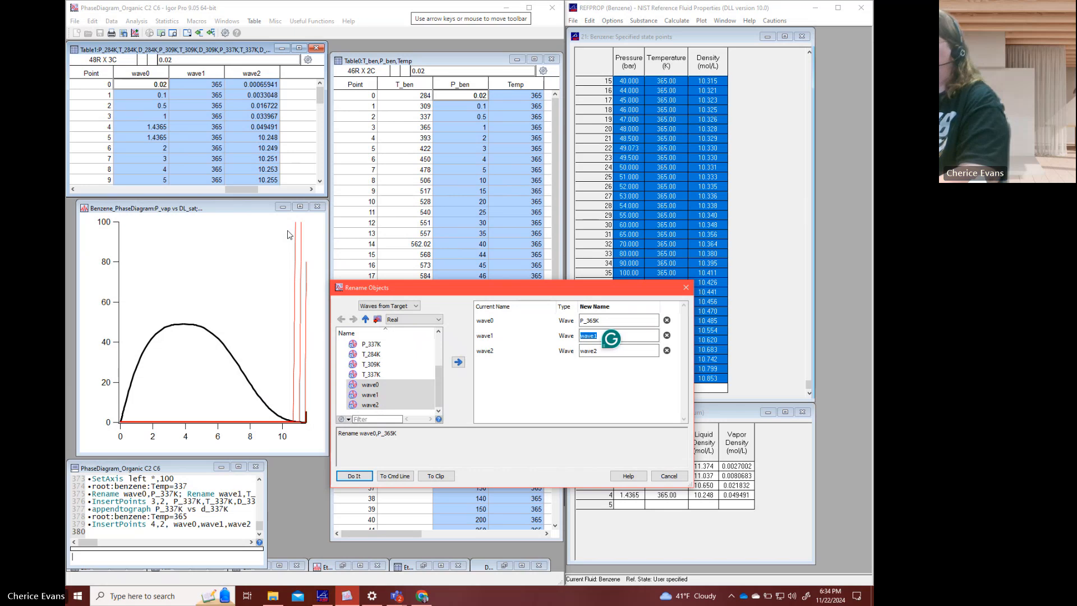
text(T_365K)
key(Tab)
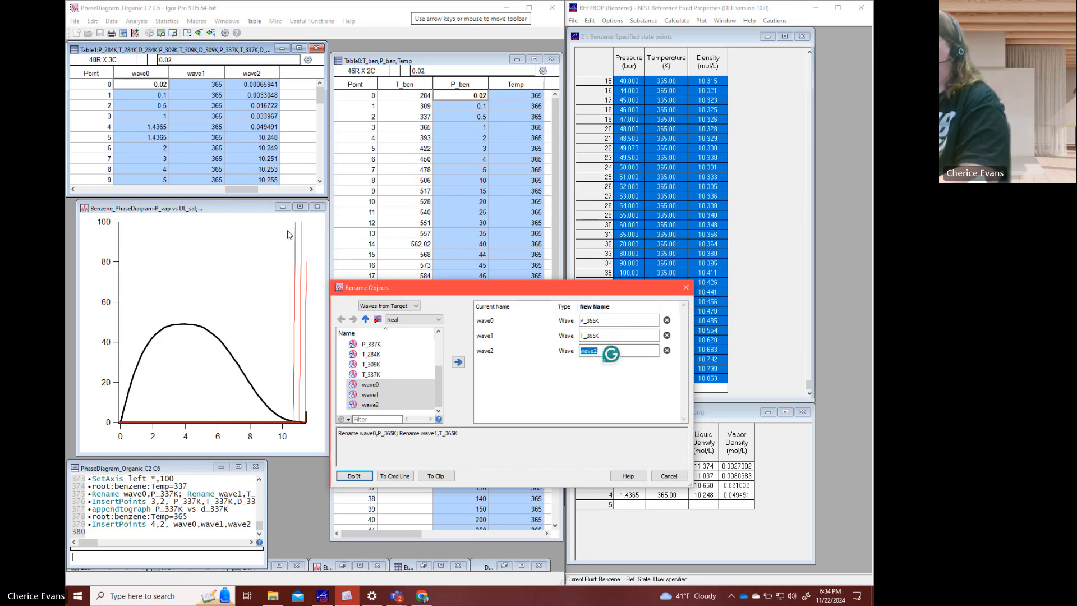
text(D_365K)
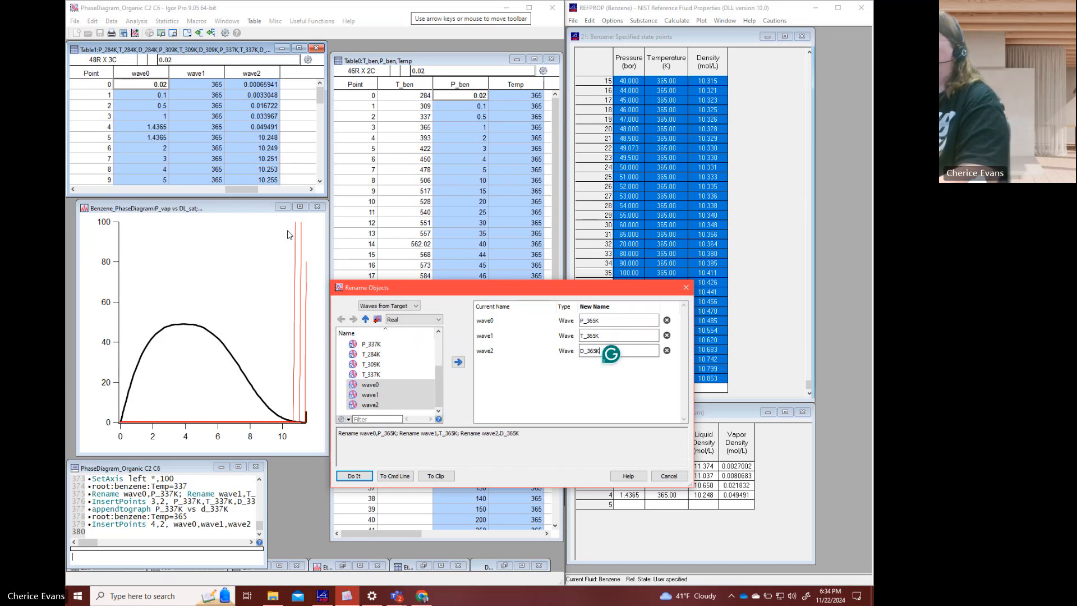
key(Return)
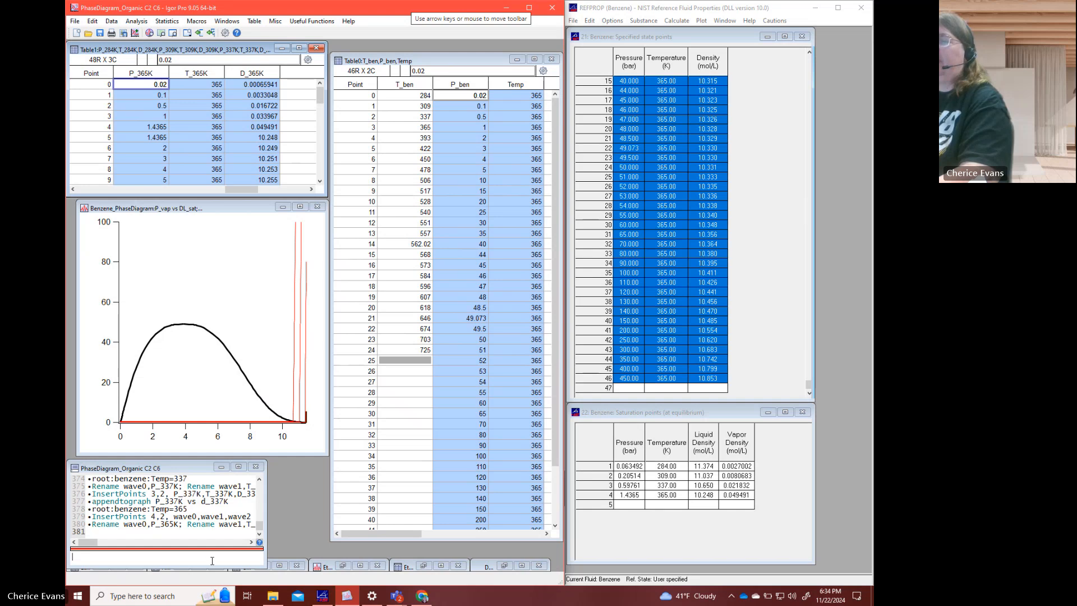
- Add the 365 K isotherm to the benzene phase diagram with the command appendtograph P_365K vs d_365K
click(223, 402)
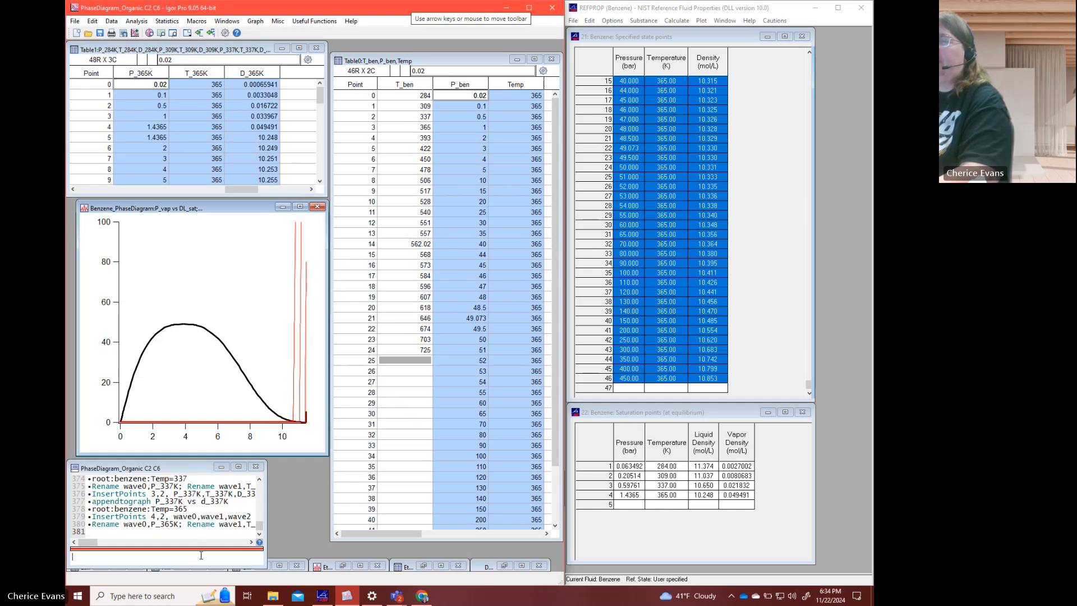
click(201, 556)
text(appe)
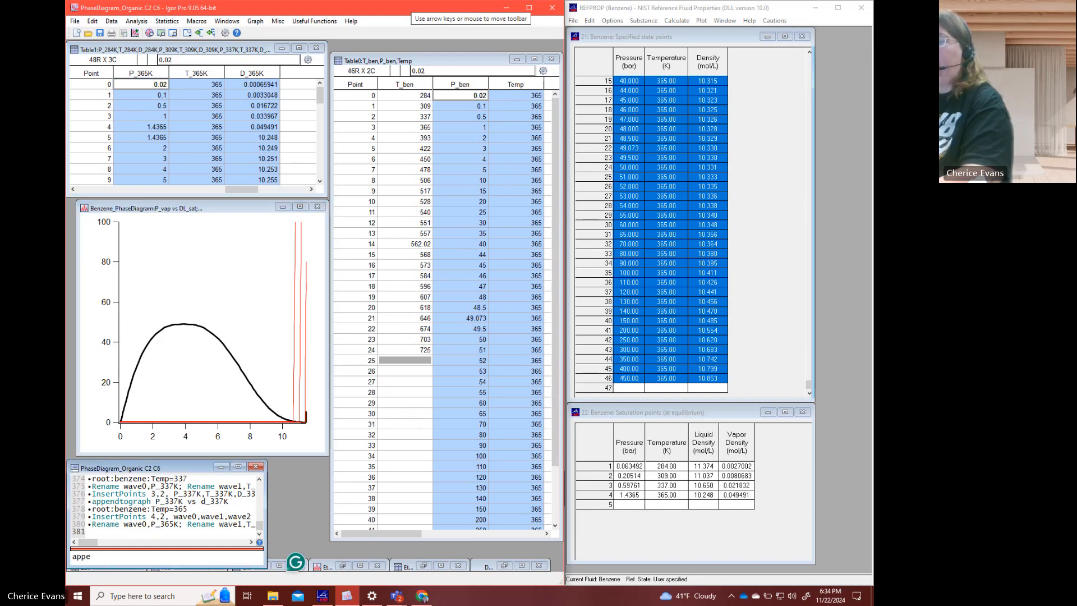
text(ndtograph)
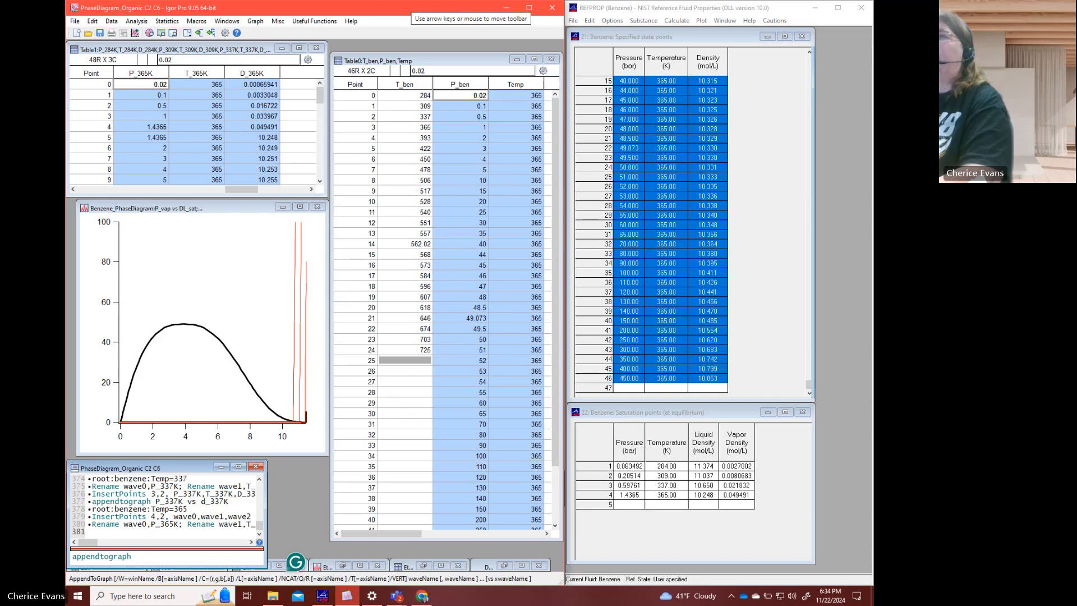
text( P)
key(BackSpace)
text(P_365K vs )
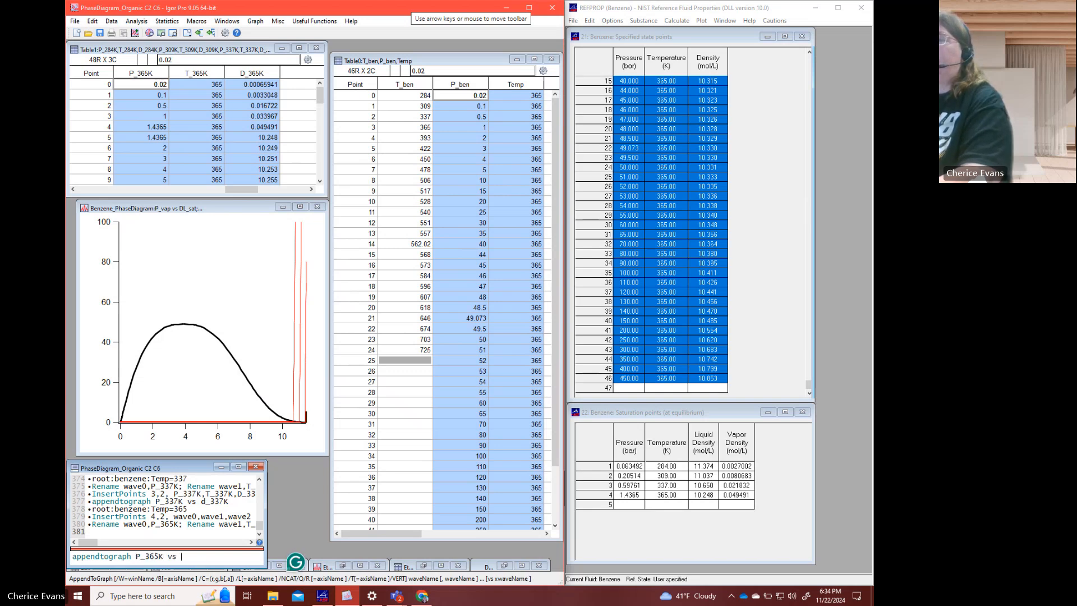
text(d_365K)
key(Return)
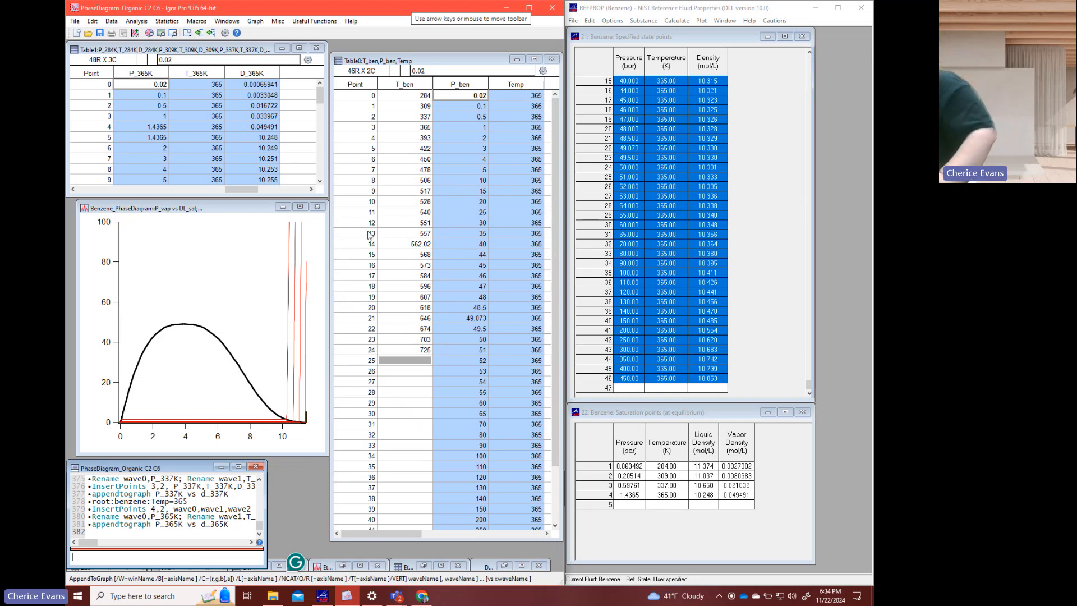
- Reuse the earlier temperature assignment command to set the whole Temp wave to 393: root:benzene:Temp=393
click(191, 502)
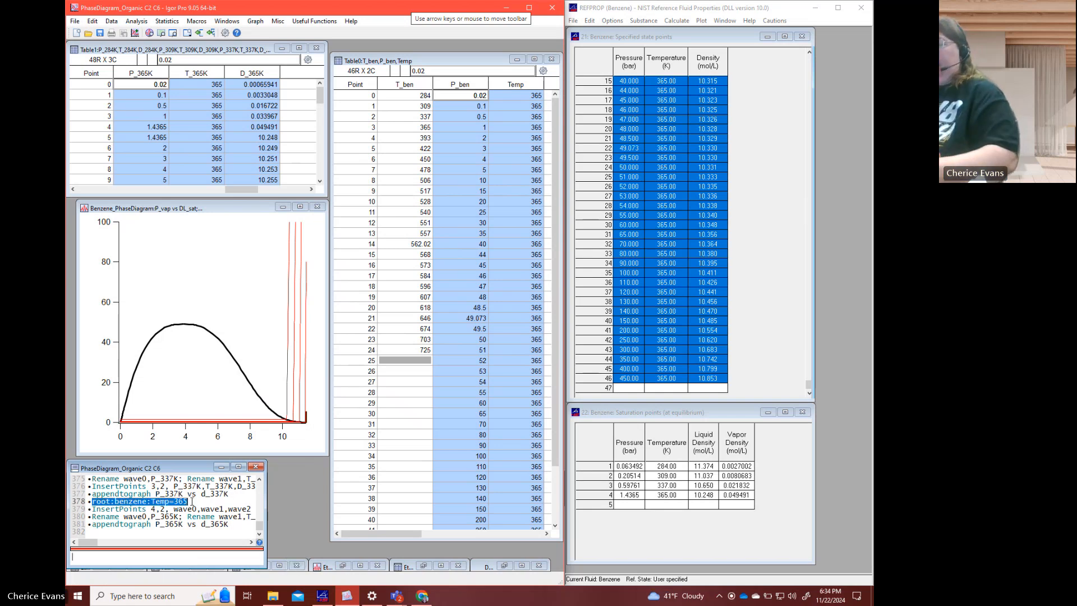
key(Return)
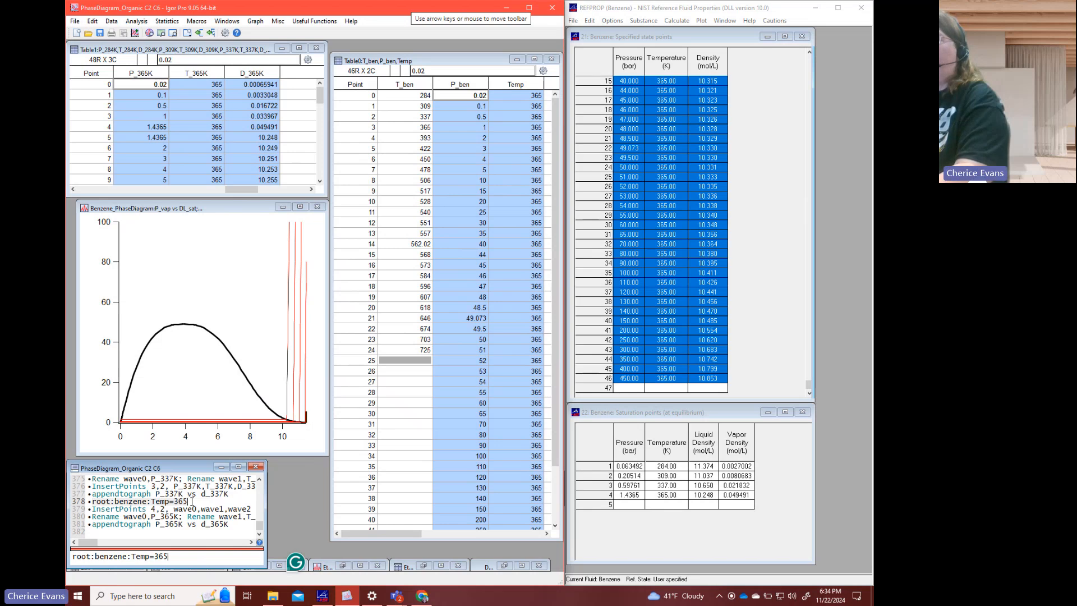
key(BackSpace)
key(BackSpace)
key(BackSpace)
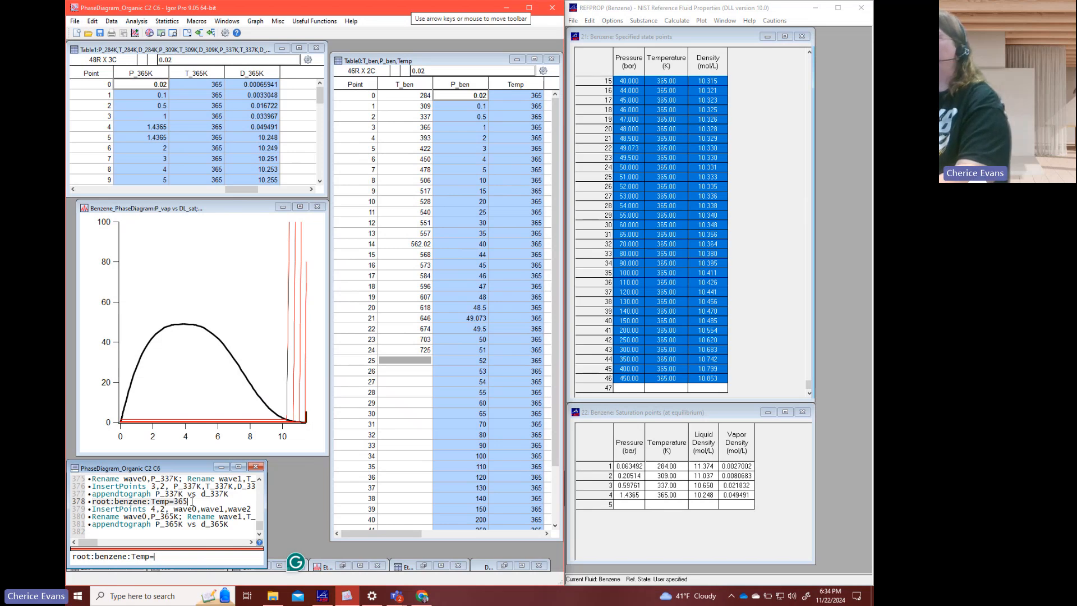
text(393)
key(Return)
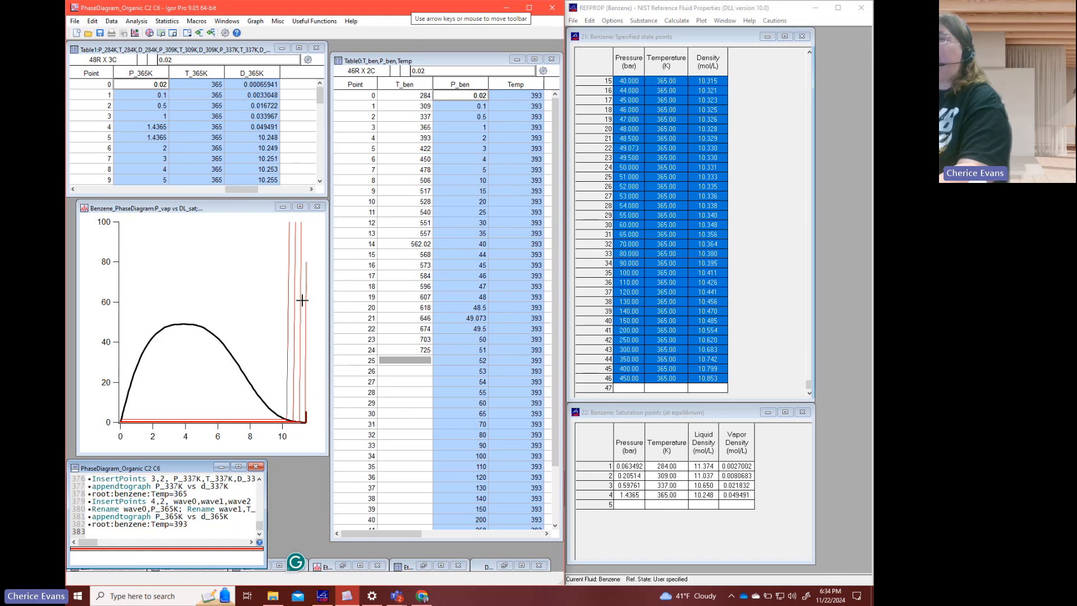
- Copy the P_ben and Temp columns from Table0 into the pressure and temperature columns of REFPROP's specified state points table
click(512, 93)
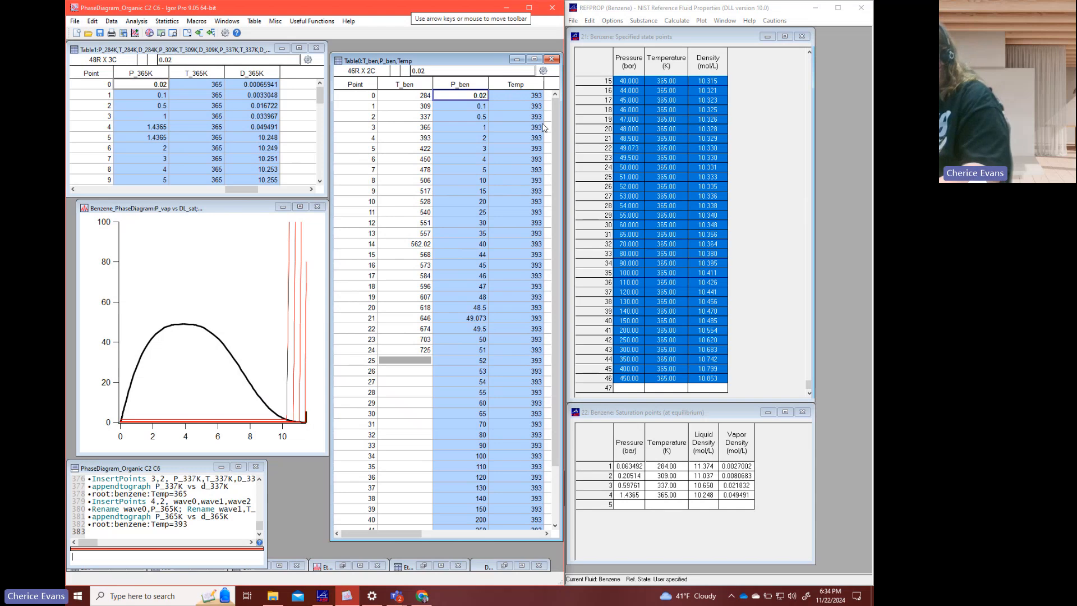
drag(637, 64, 663, 66)
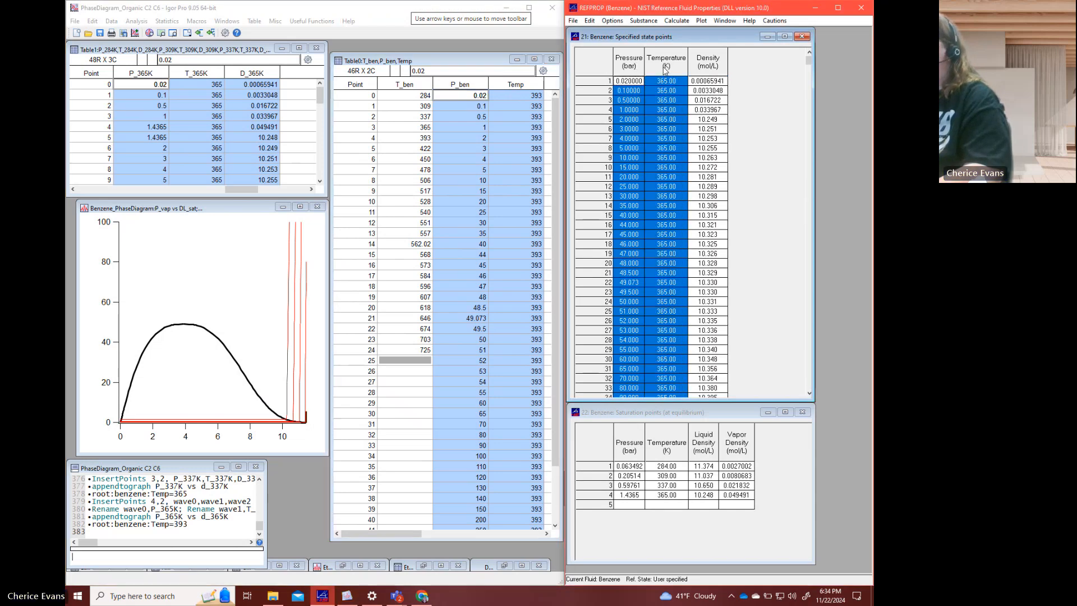
key(ctrl+v)
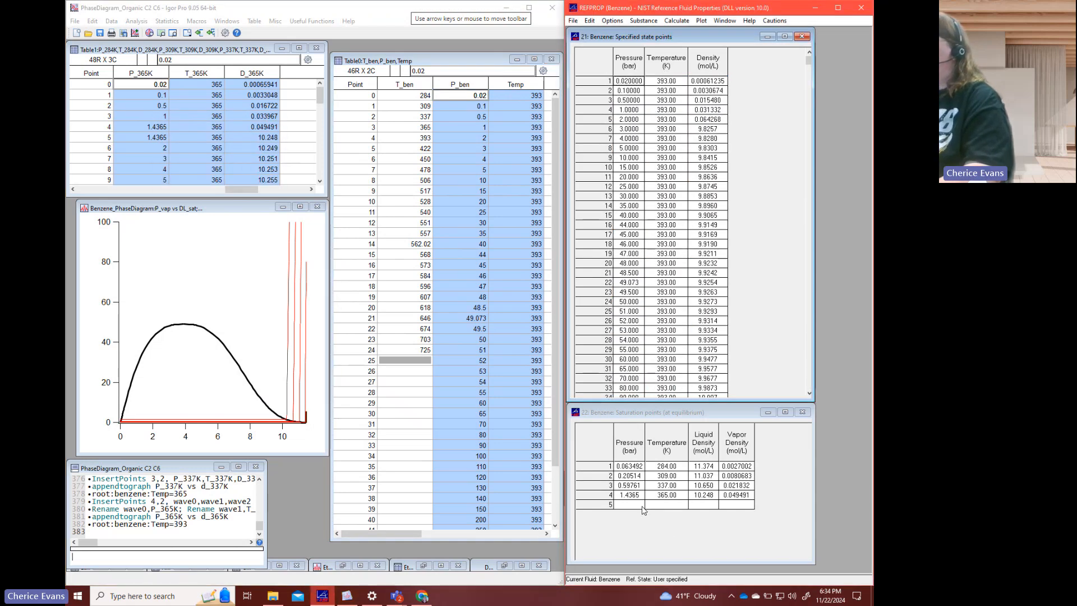
- Calculate the benzene saturation point at 393 K in row 5 of REFPROP's saturation points table
click(667, 505)
text(3)
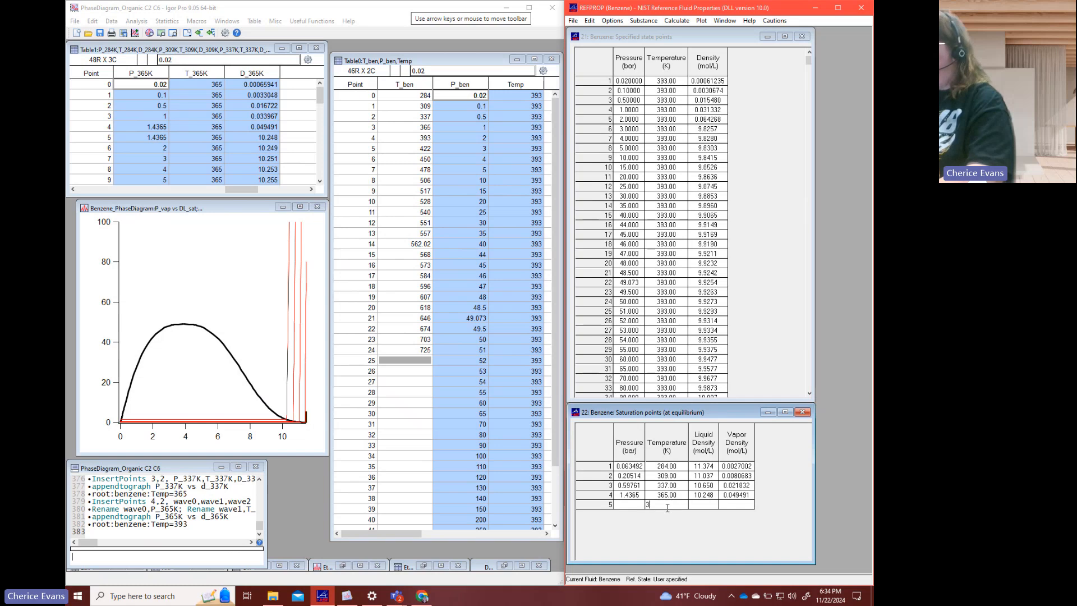
text(93)
key(Return)
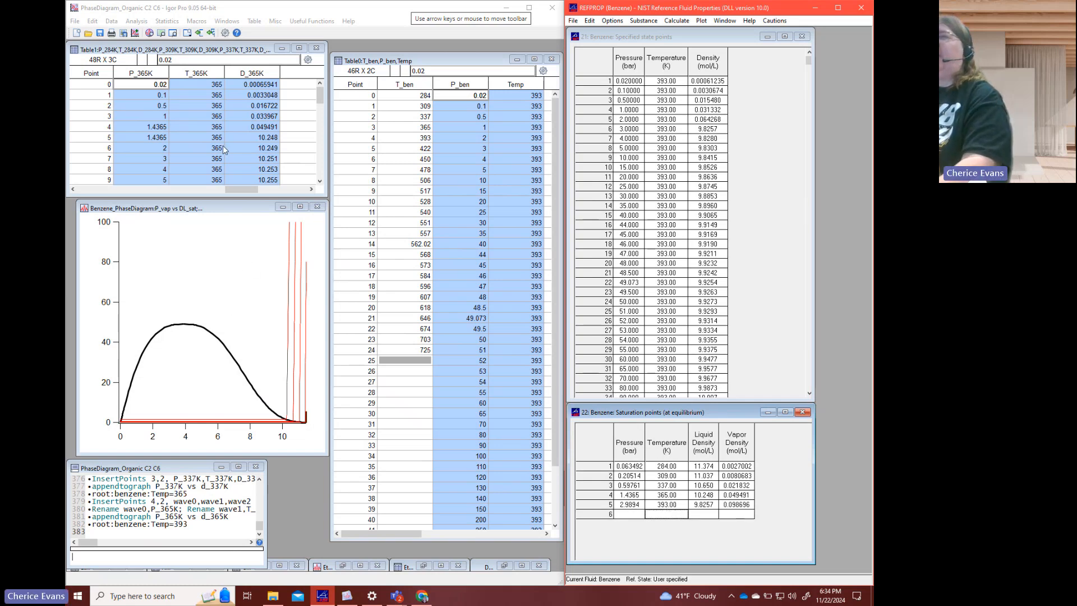
- Copy all 393 K pressure, temperature and density rows from REFPROP into new waves after D_365K in Igor's Table1
click(309, 189)
click(309, 190)
click(180, 84)
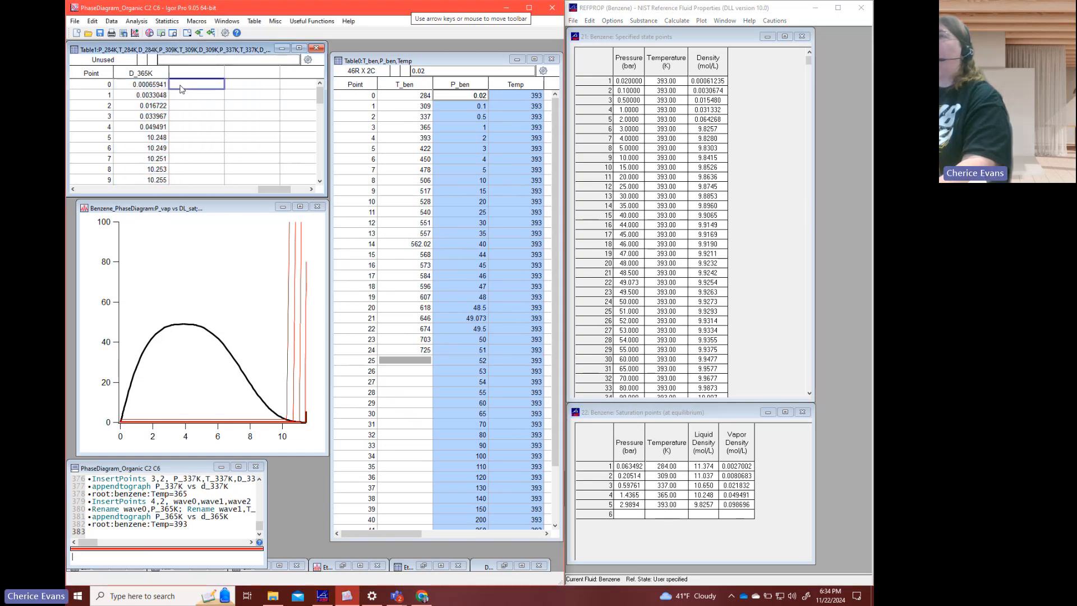
click(624, 83)
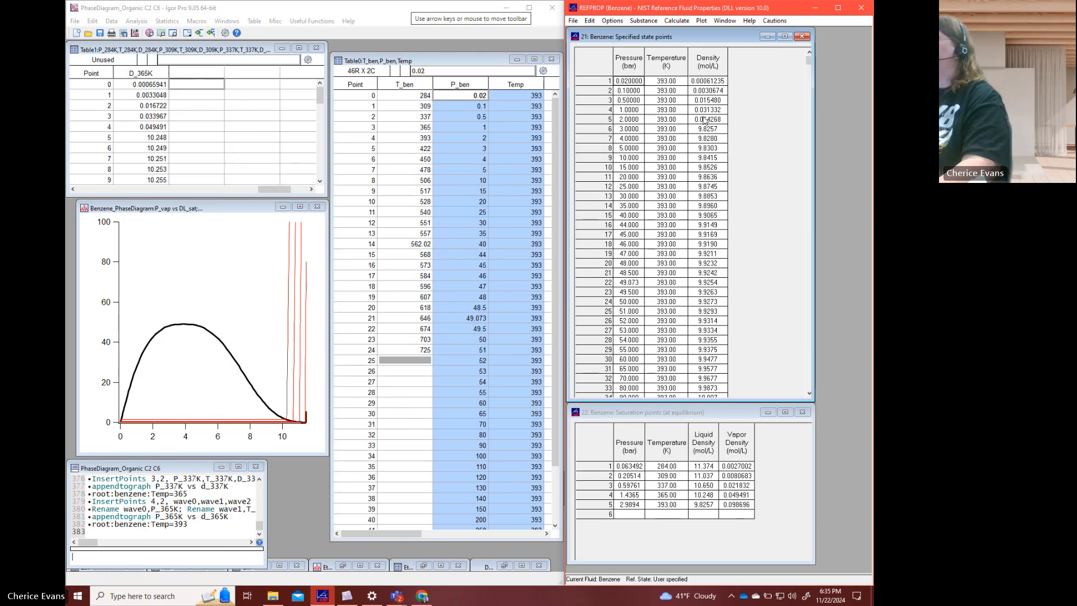
drag(809, 62, 822, 411)
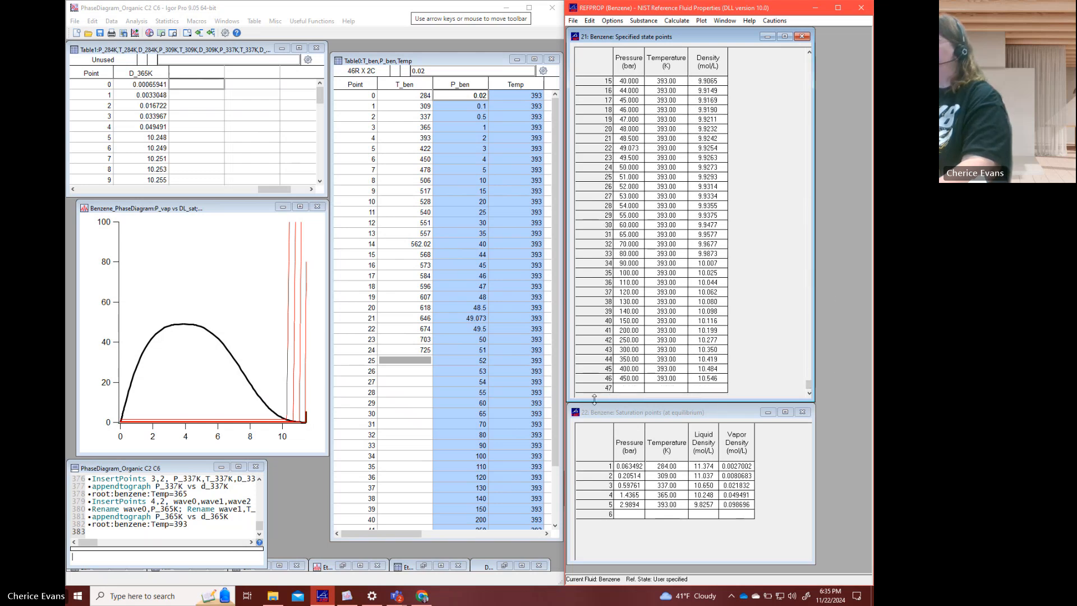
shift+click(713, 384)
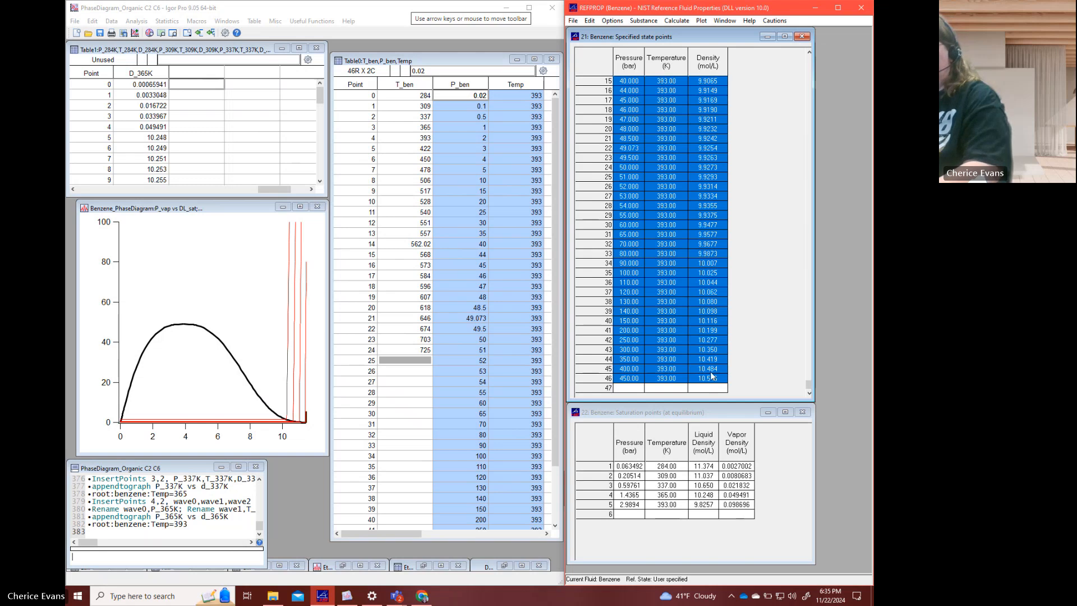
click(238, 88)
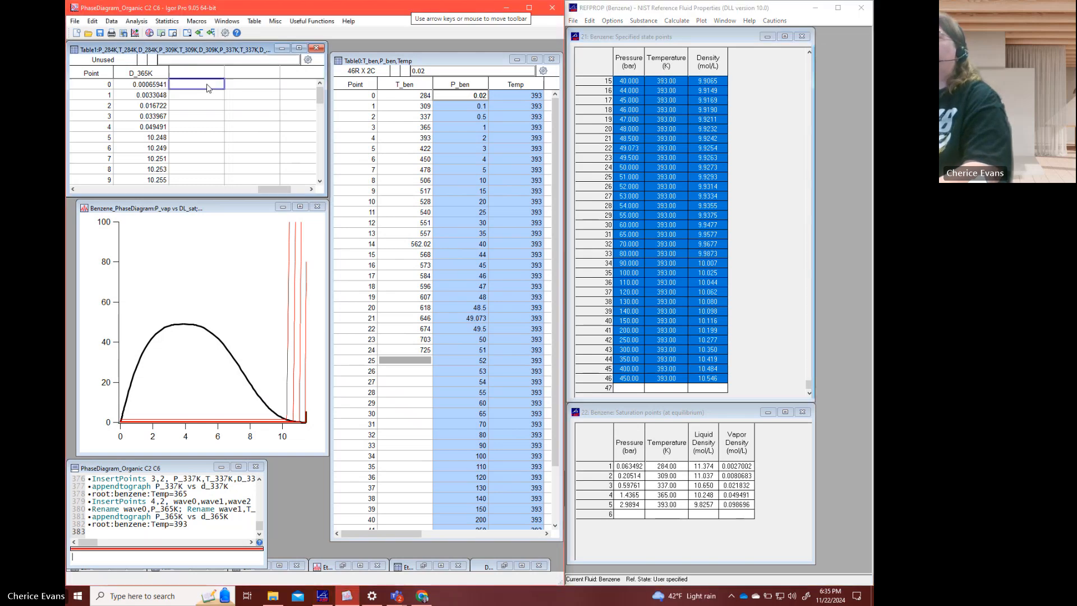
key(ctrl+v)
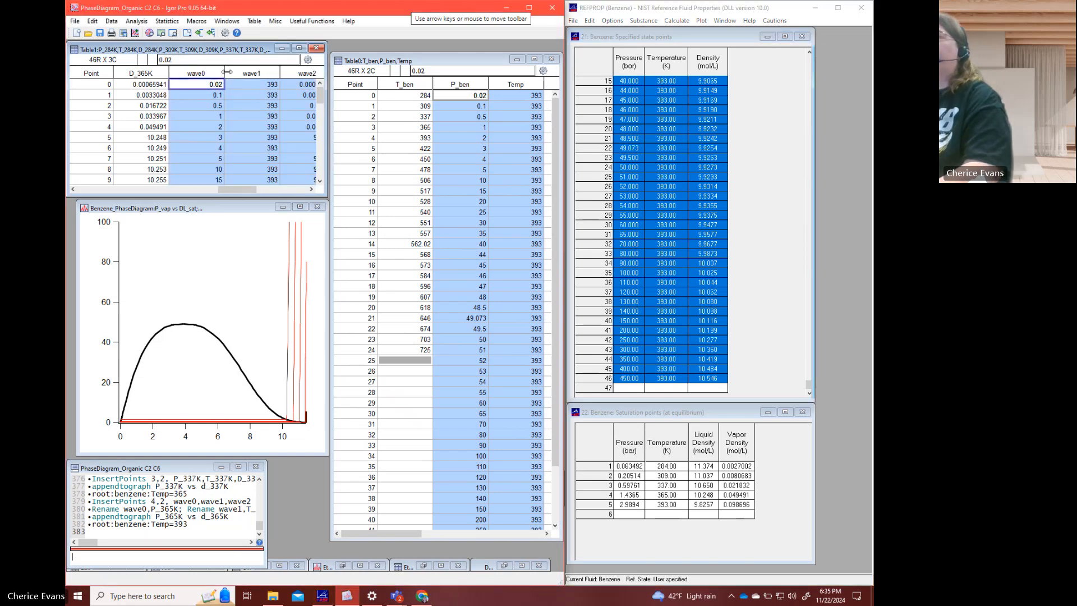
- Insert two points at point 5 in the new wave0, wave1 and wave2 columns
click(312, 189)
click(311, 189)
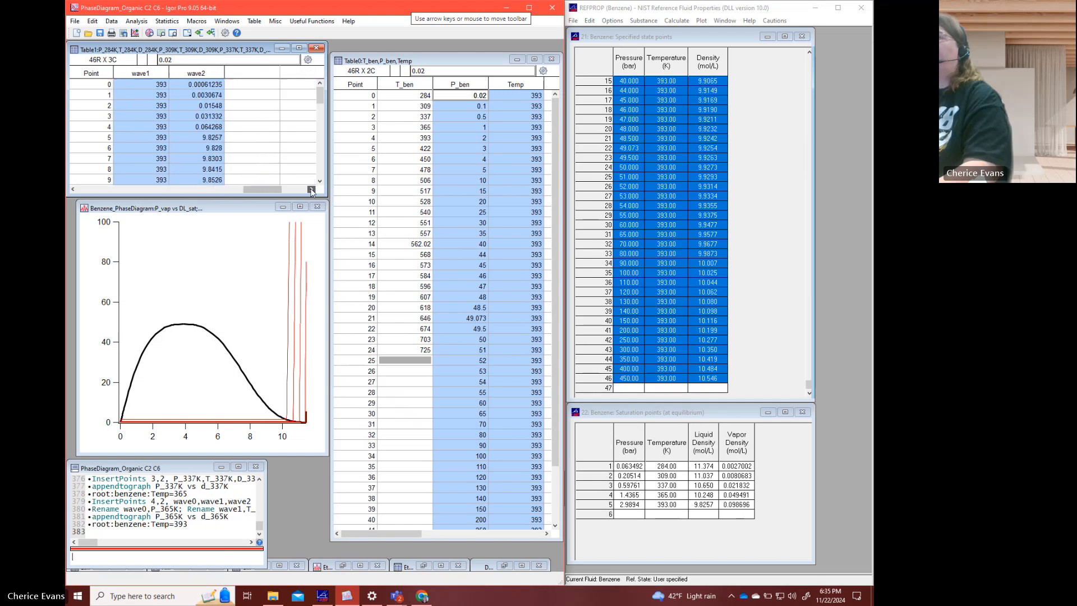
click(73, 189)
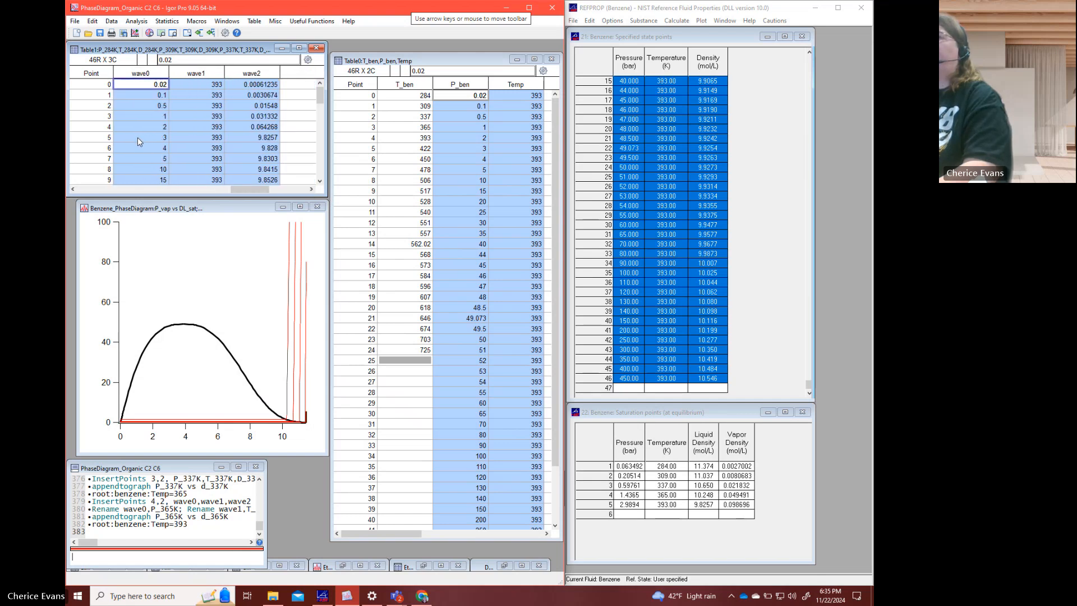
drag(140, 138, 243, 147)
right_click(243, 146)
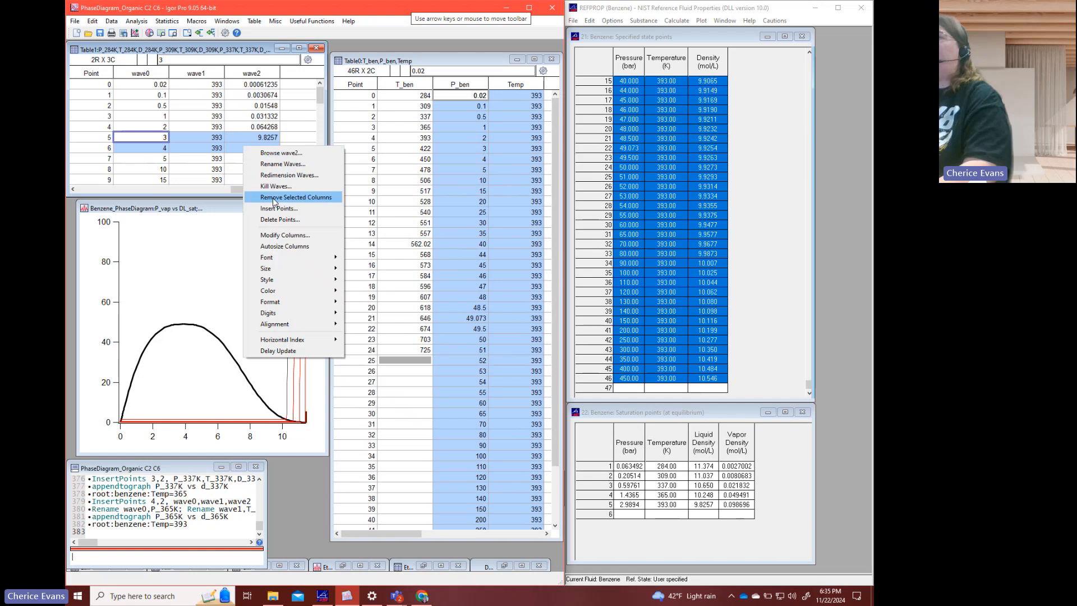
click(269, 209)
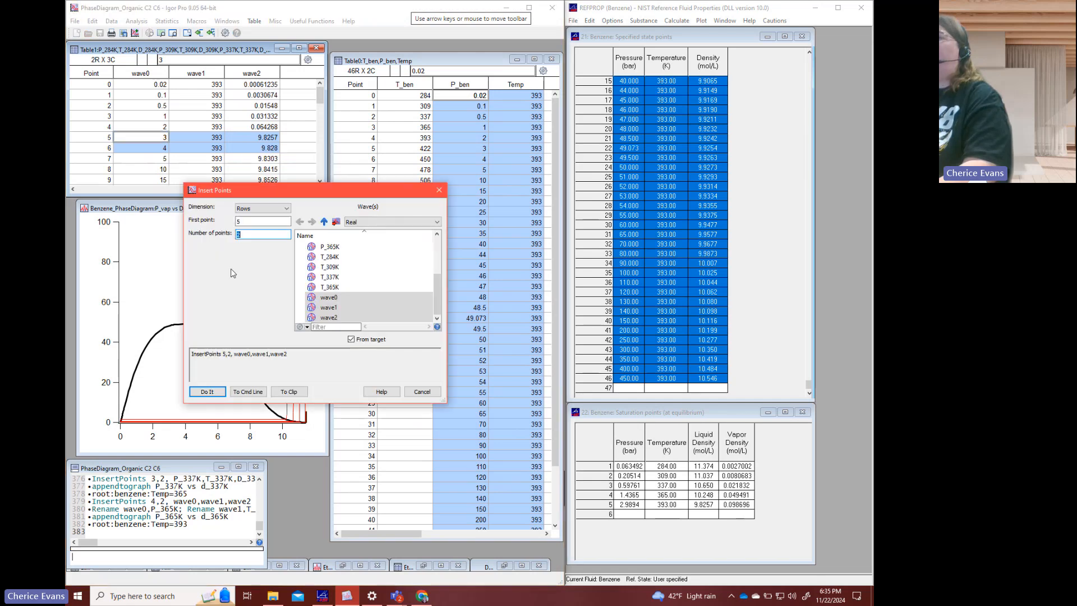
click(208, 392)
- Enter the 393 K saturation pressure 2.9894 at points 5 and 6 of wave0
click(157, 139)
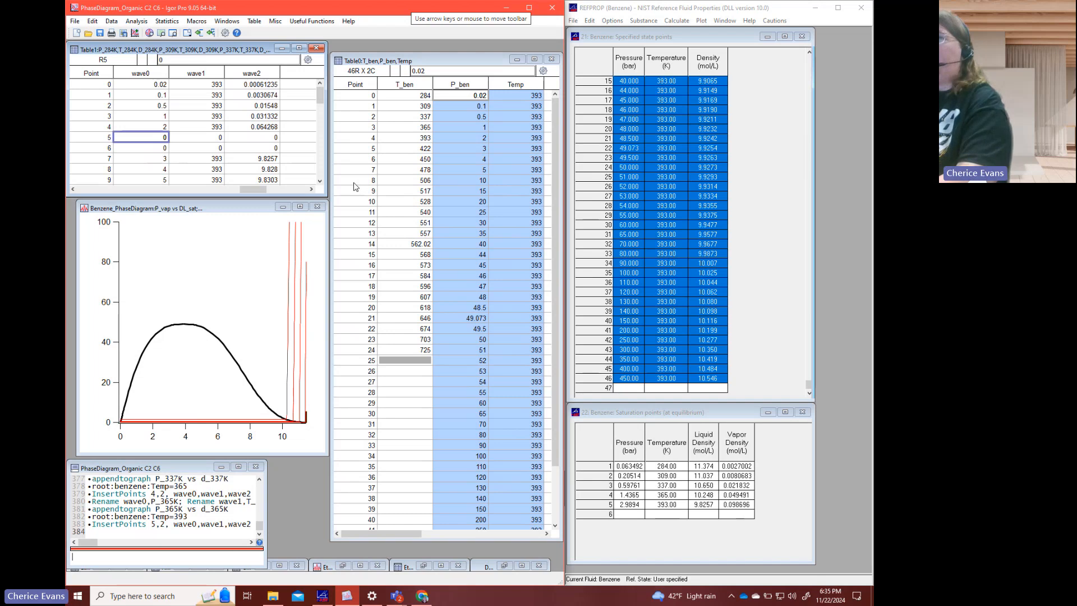
text(2.)
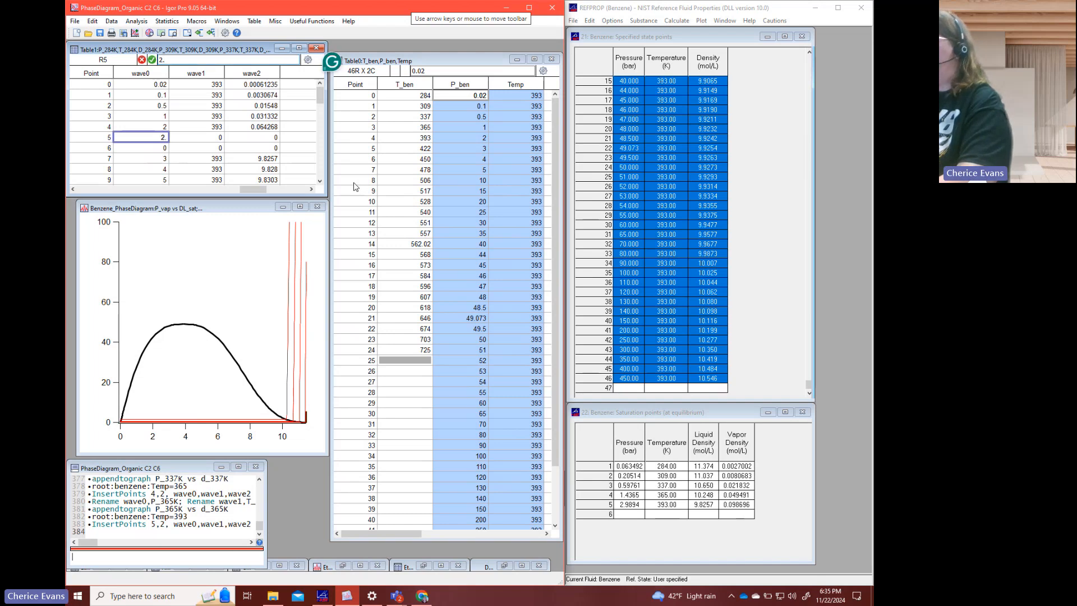
text(9894)
key(Return)
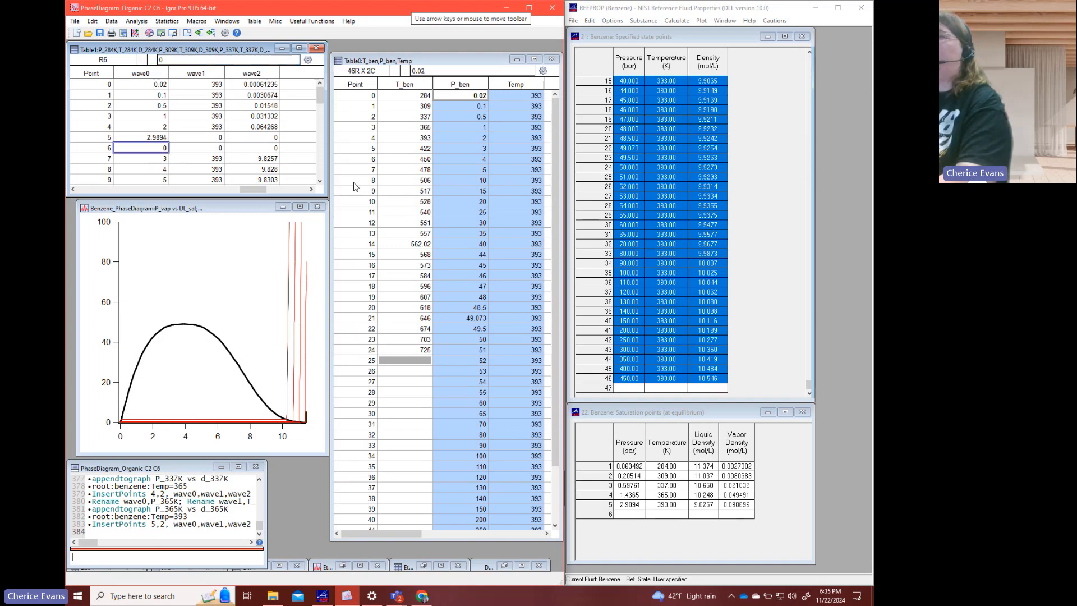
text(2.9894)
key(Tab)
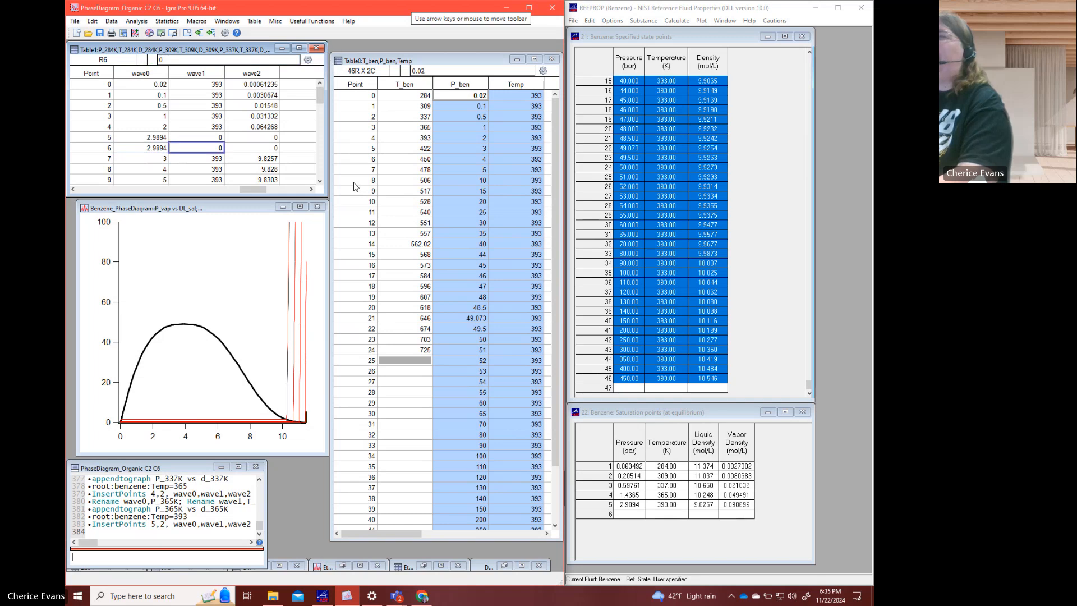
- Enter the temperature 393 at points 5 and 6 of wave1 in Table1
key(Up)
text(393)
key(Return)
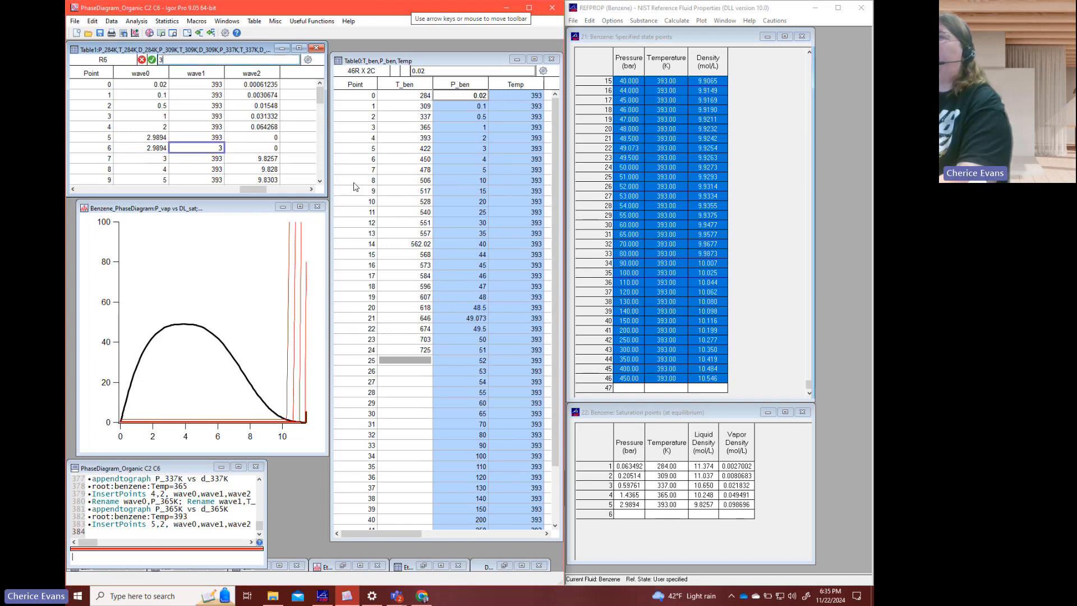
text(393)
key(Tab)
key(Up)
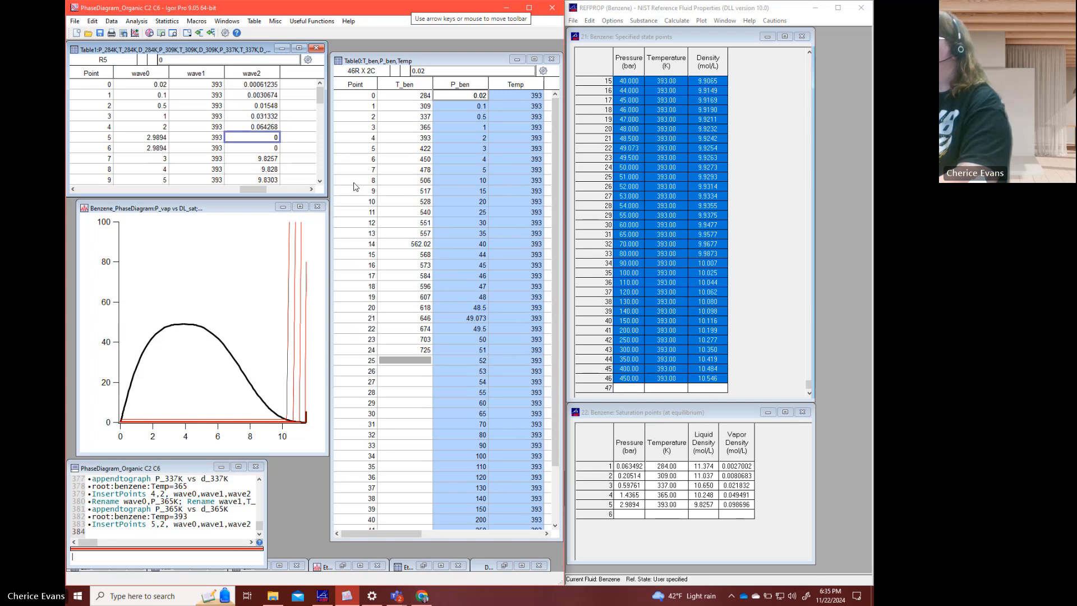
- Enter the 393 K saturation densities in wave2: vapor 0.098696 at point 5 and liquid 9.8257 at point 6
text(0)
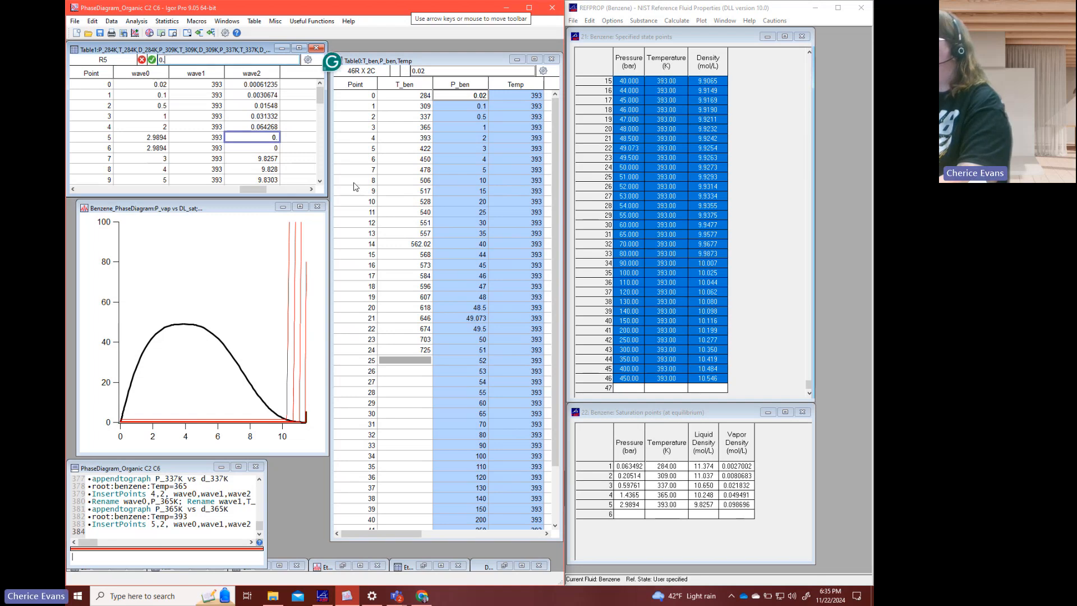
text(.098696)
key(Return)
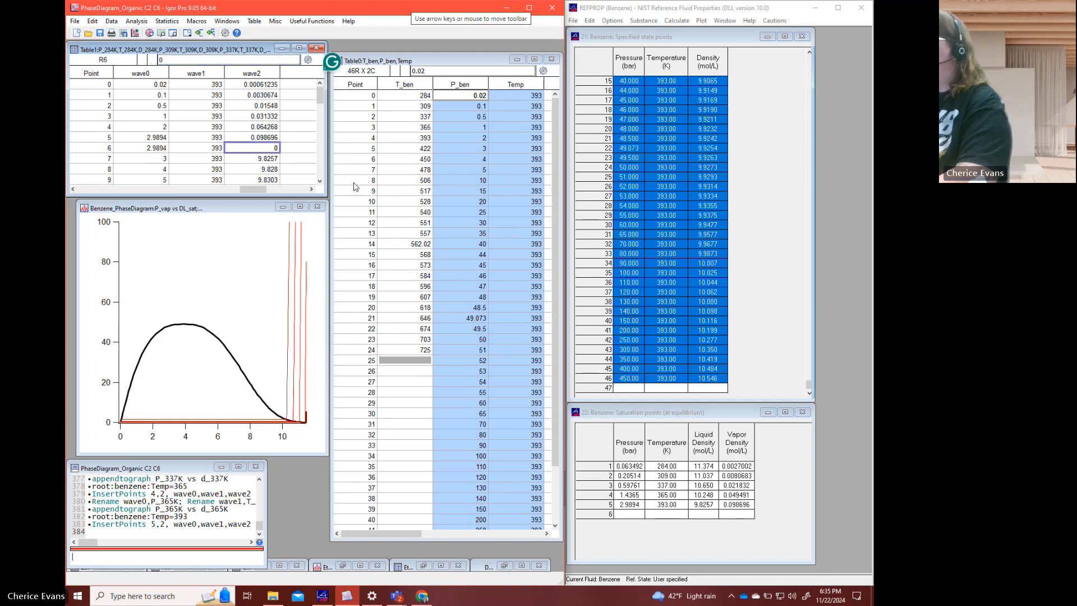
text(9.8257)
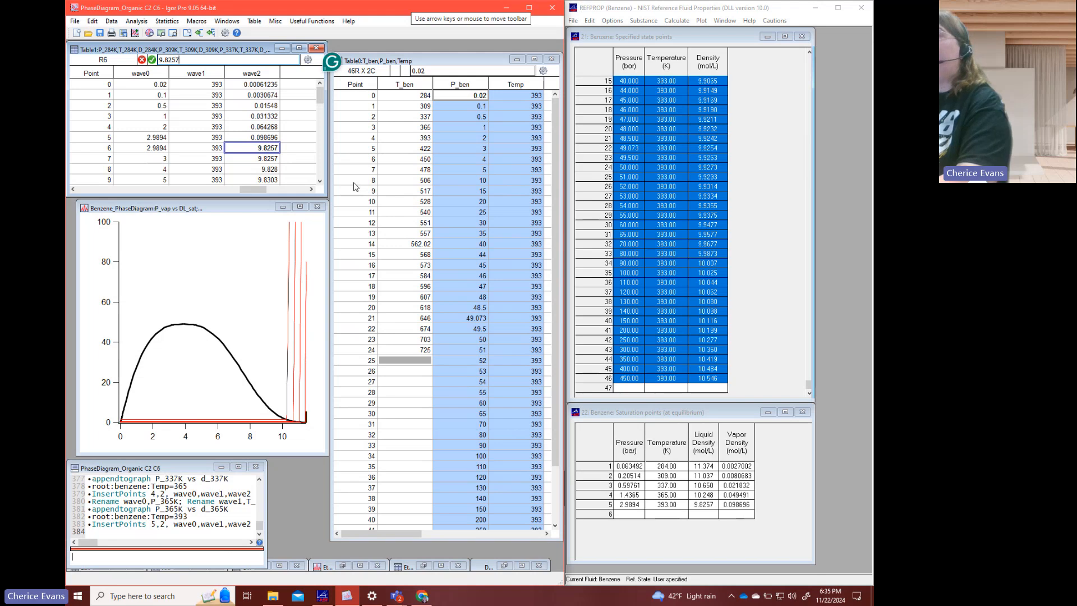
key(Return)
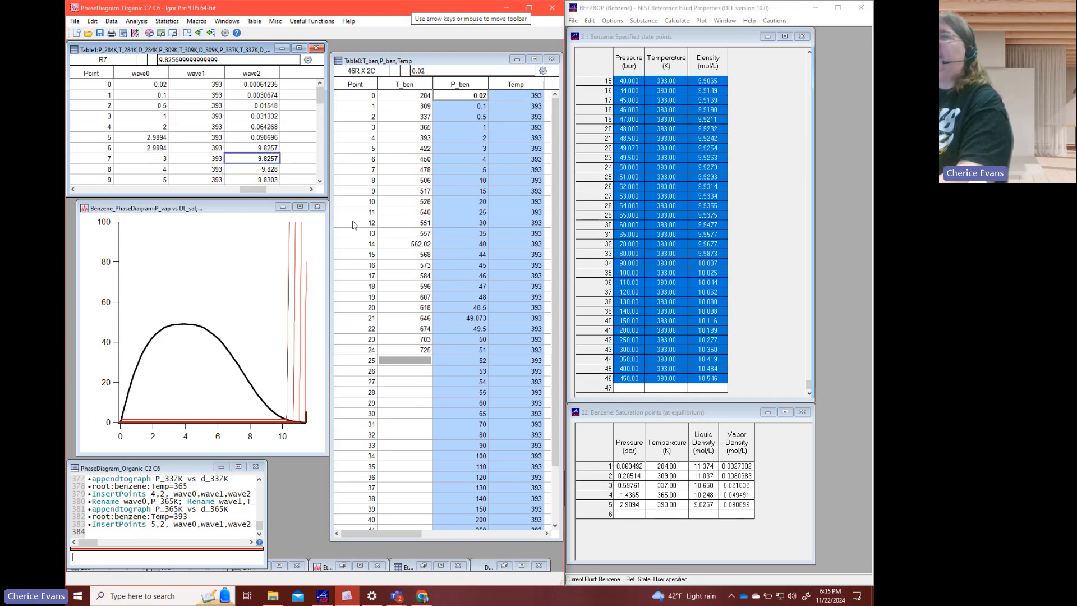
- Rename wave0, wave1 and wave2 as P_393K, T_393K and D_393K
drag(147, 74, 253, 77)
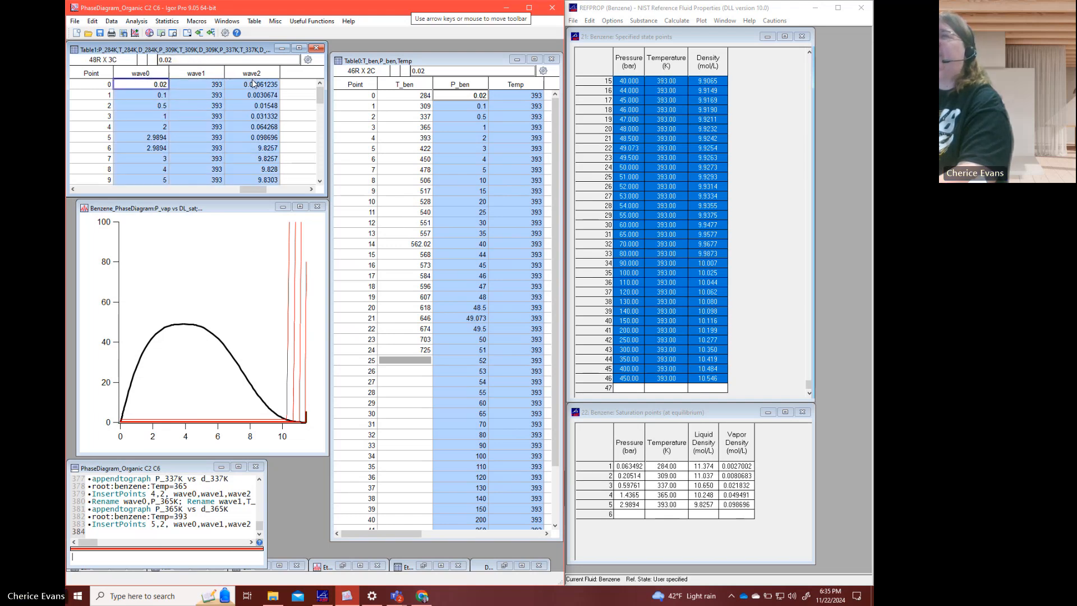
right_click(254, 78)
click(292, 94)
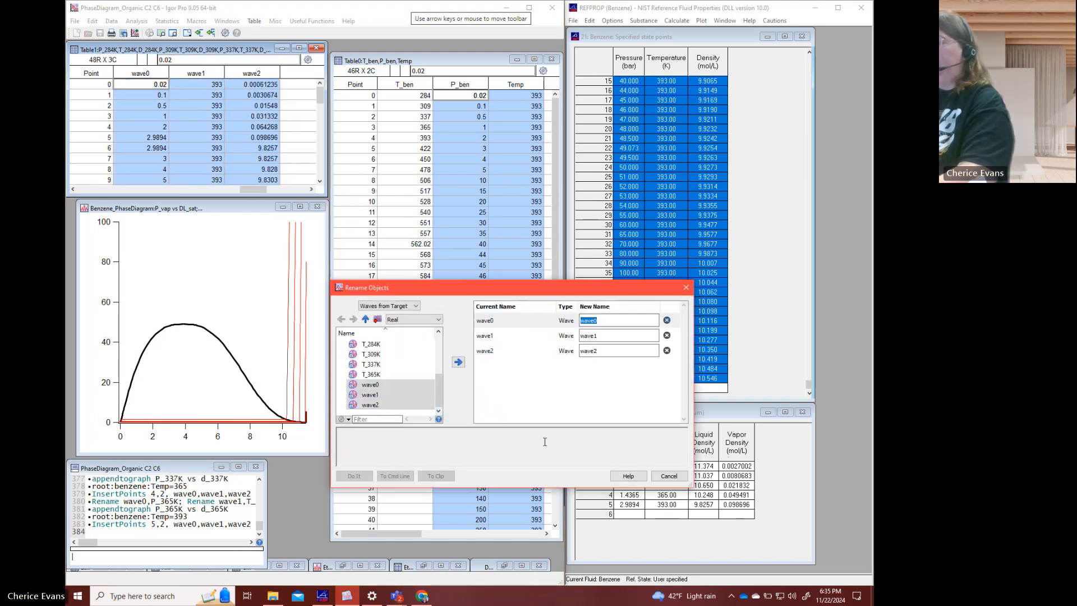
text(P_)
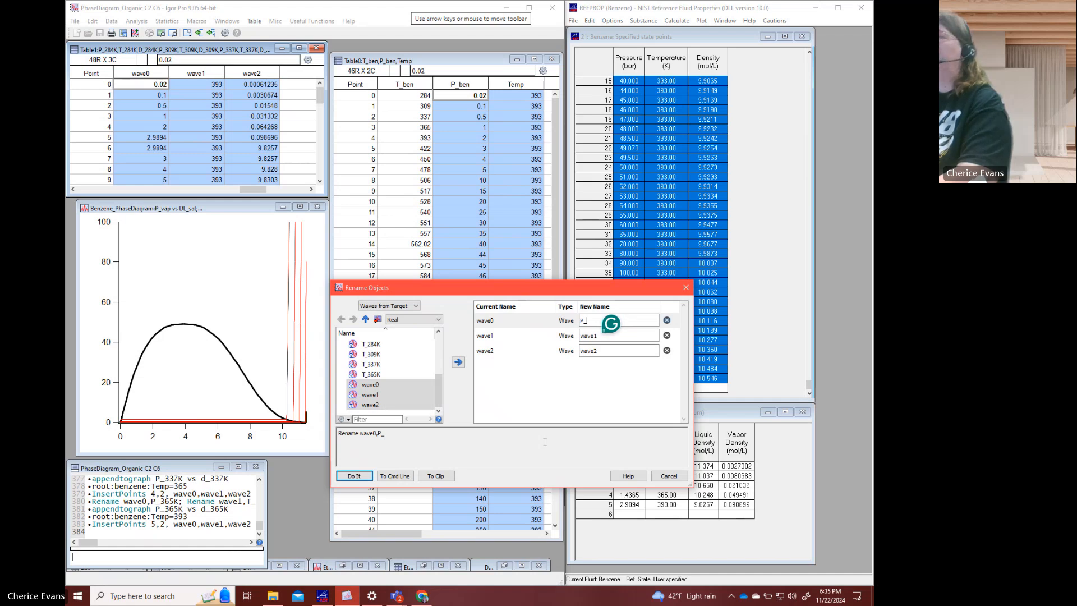
text(393K)
key(Tab)
text(T_39)
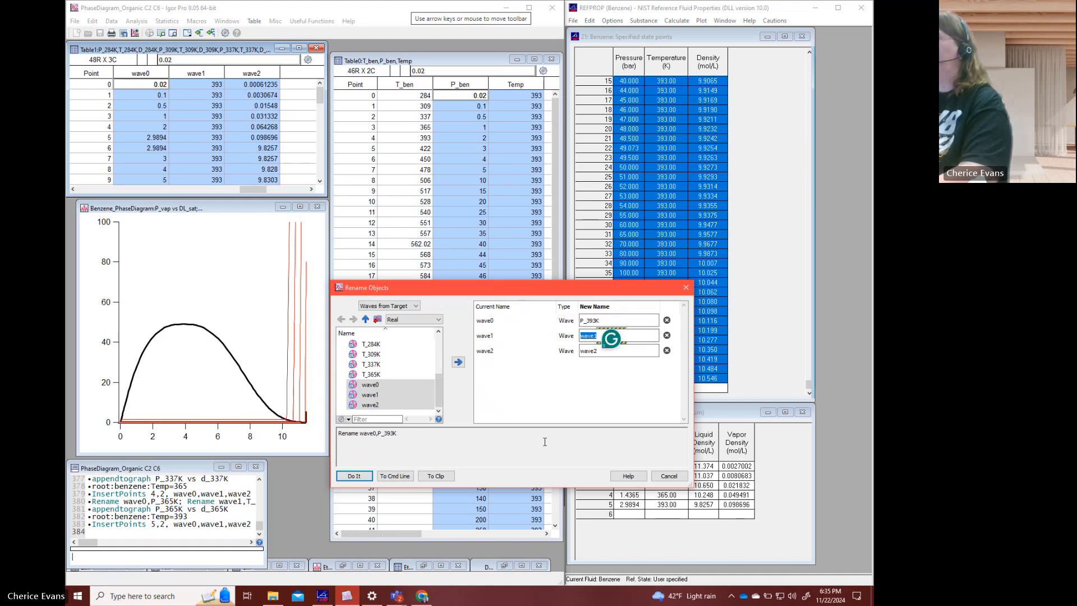
text(3K)
key(Tab)
text(D_)
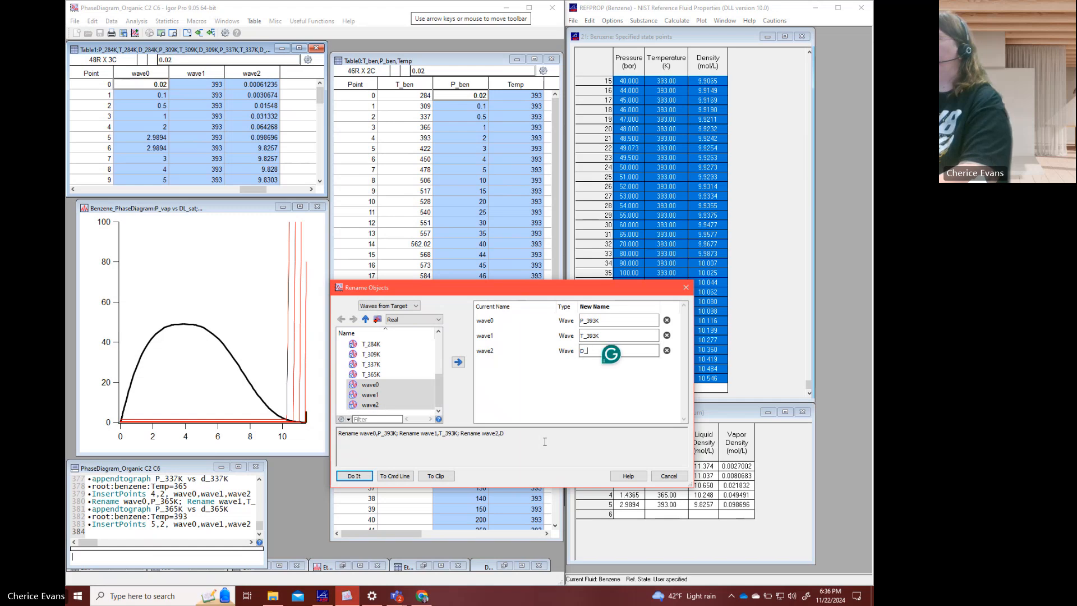
text(393K)
click(354, 476)
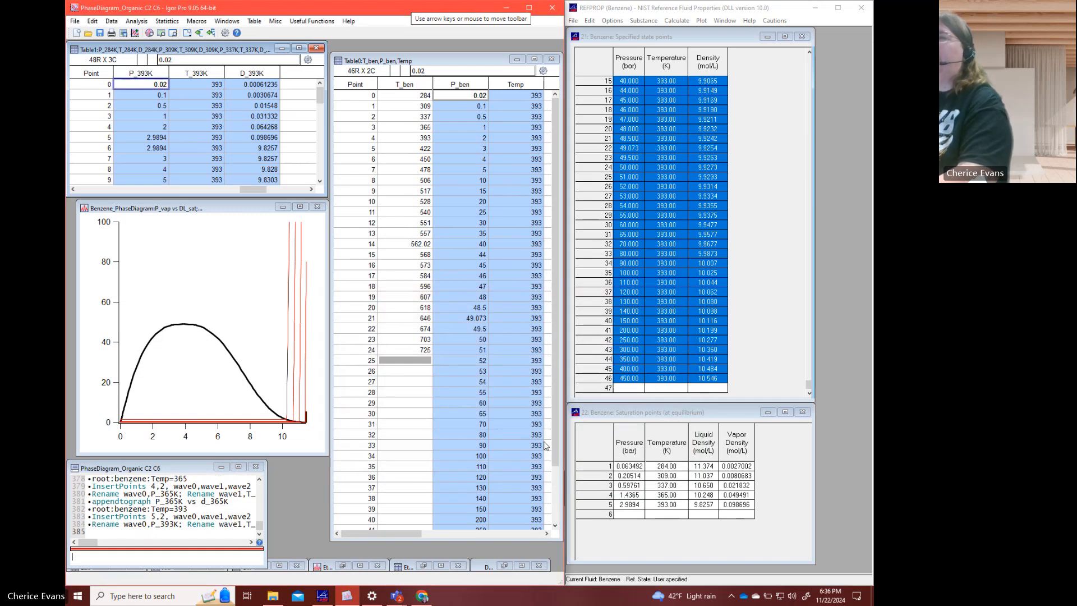
- Append P_393K versus D_393K to the benzene phase diagram with the appendtograph command
click(218, 553)
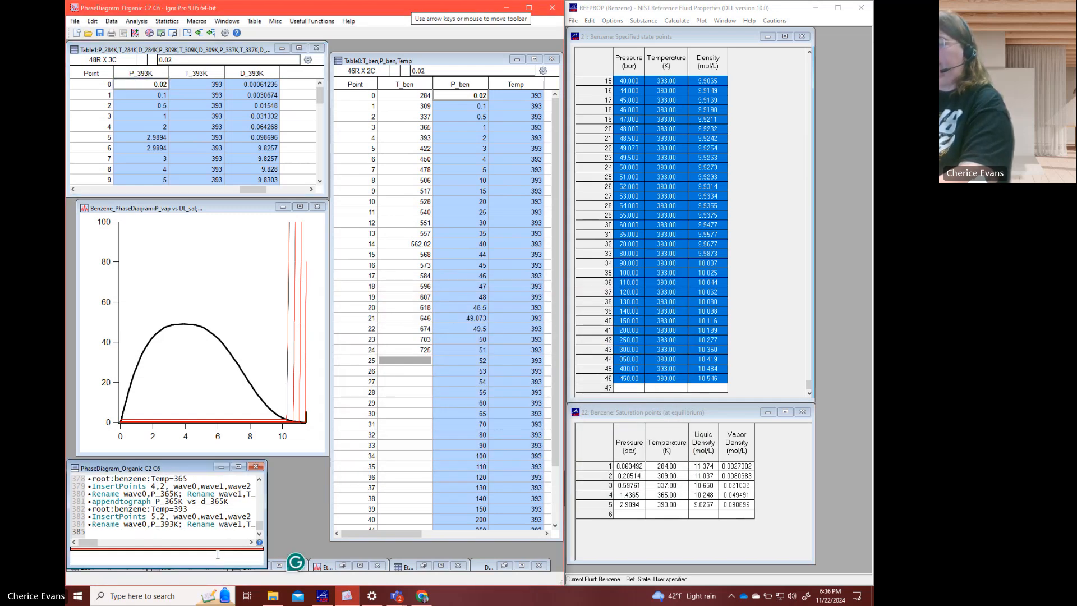
text(appendtograph)
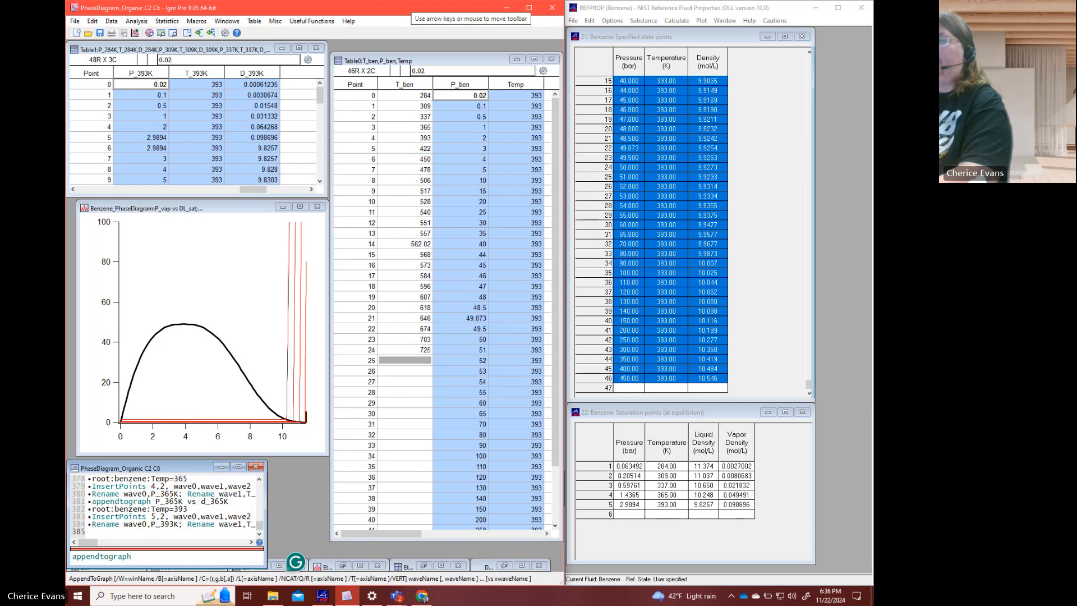
text( P_393)
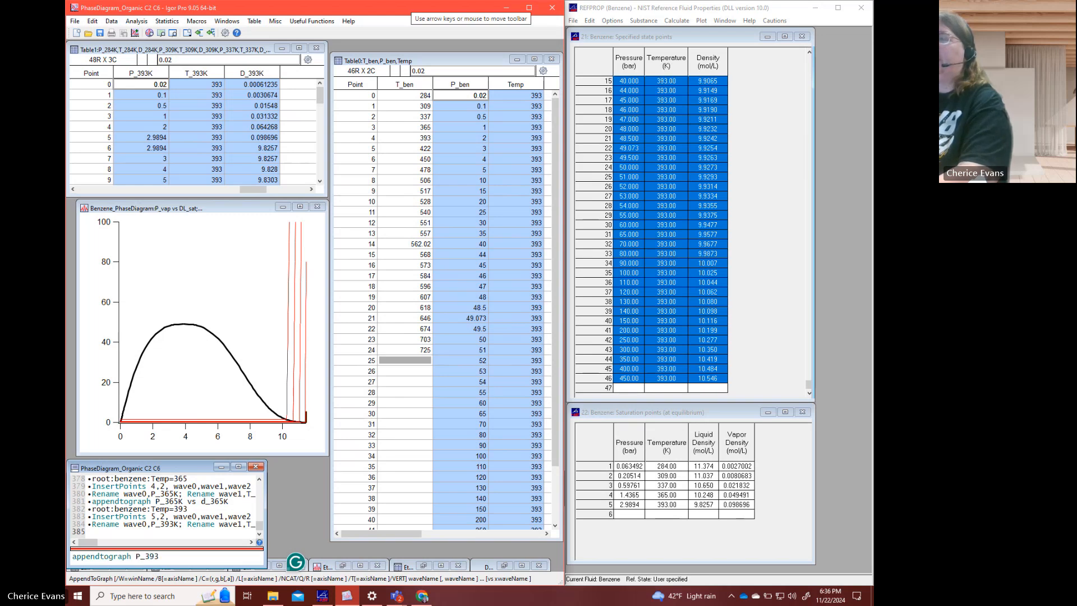
text(K vs D_393)
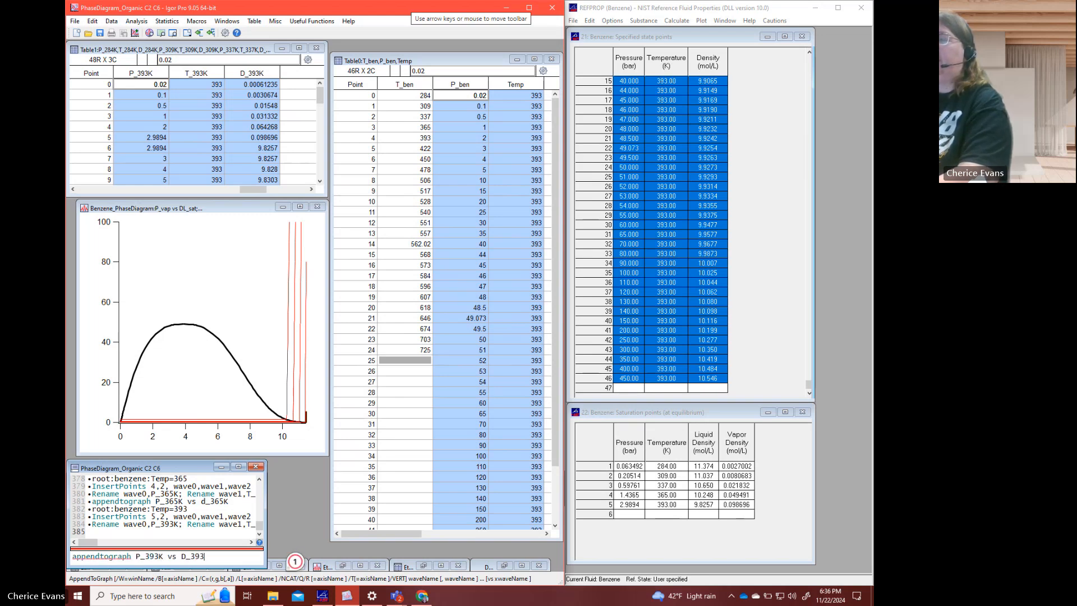
text(K)
key(Return)
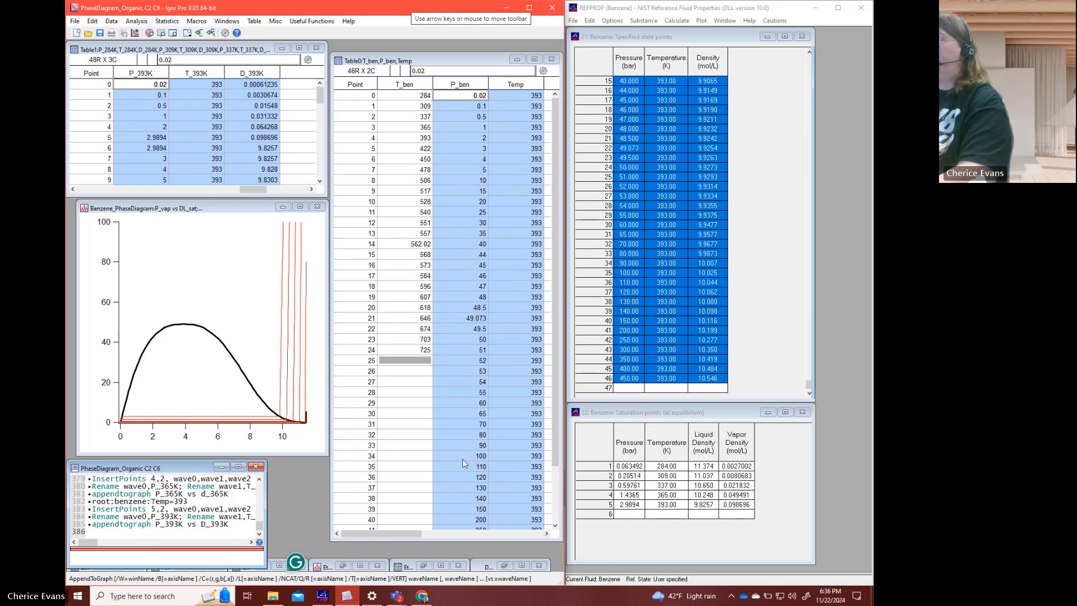
- Reuse the earlier root:benzene:Temp command to set the whole Temp wave to 422
click(194, 506)
key(Up)
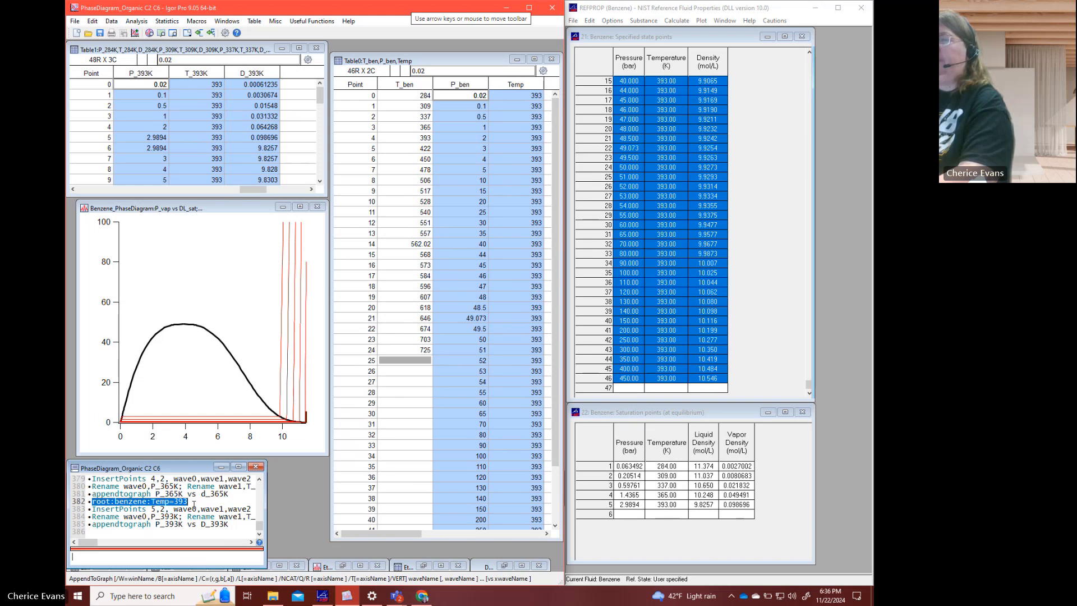
key(Return)
key(BackSpace)
key(BackSpace)
key(BackSpace)
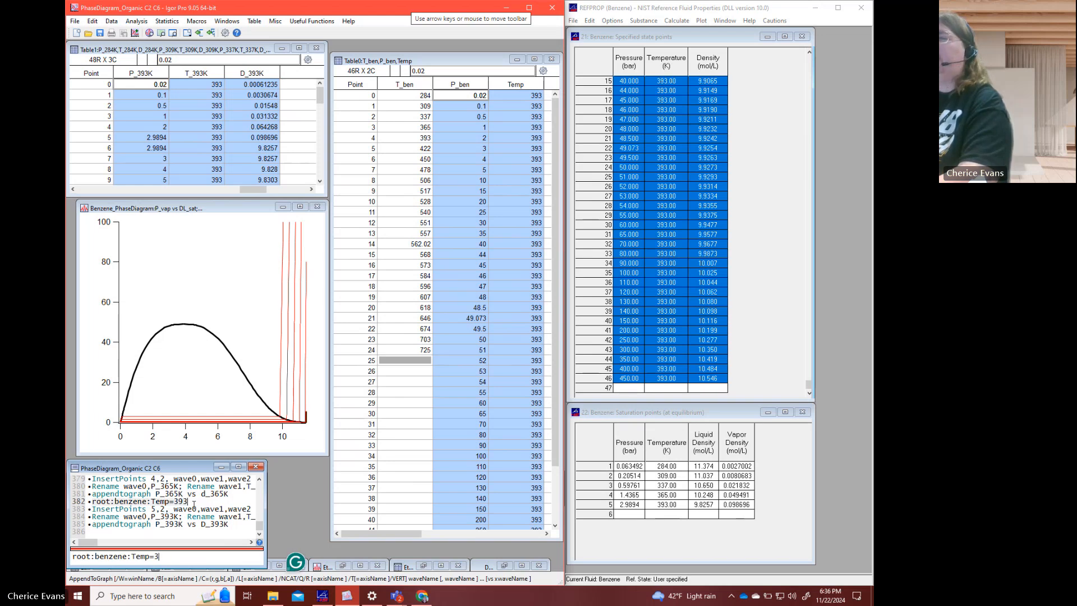
text(422)
key(Return)
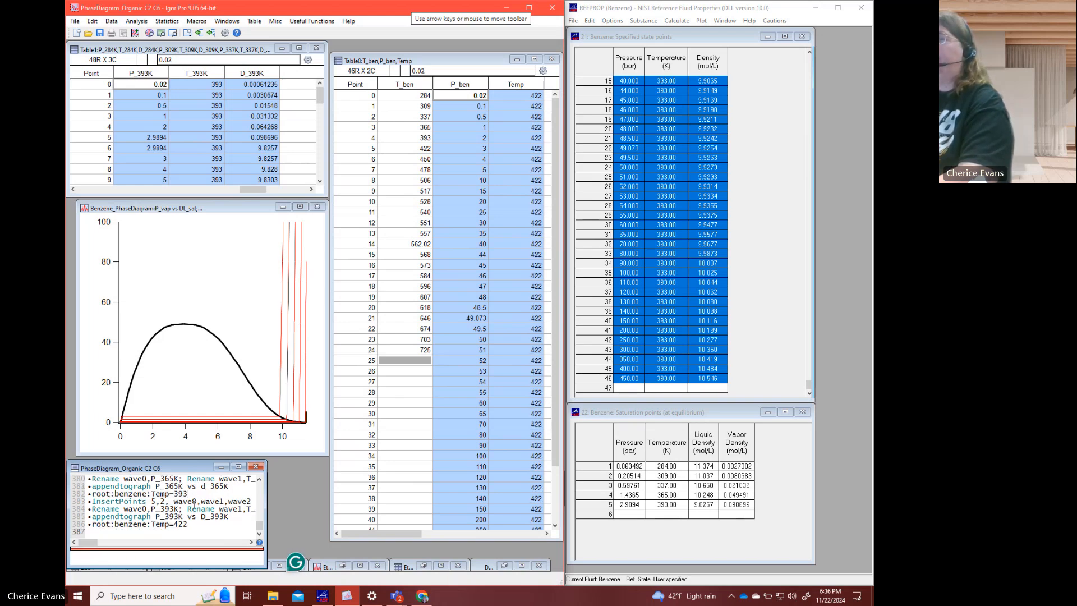
- Calculate the benzene saturation point at 422 K in row 6 of REFPROP's saturation points table
click(659, 519)
text(422)
key(Return)
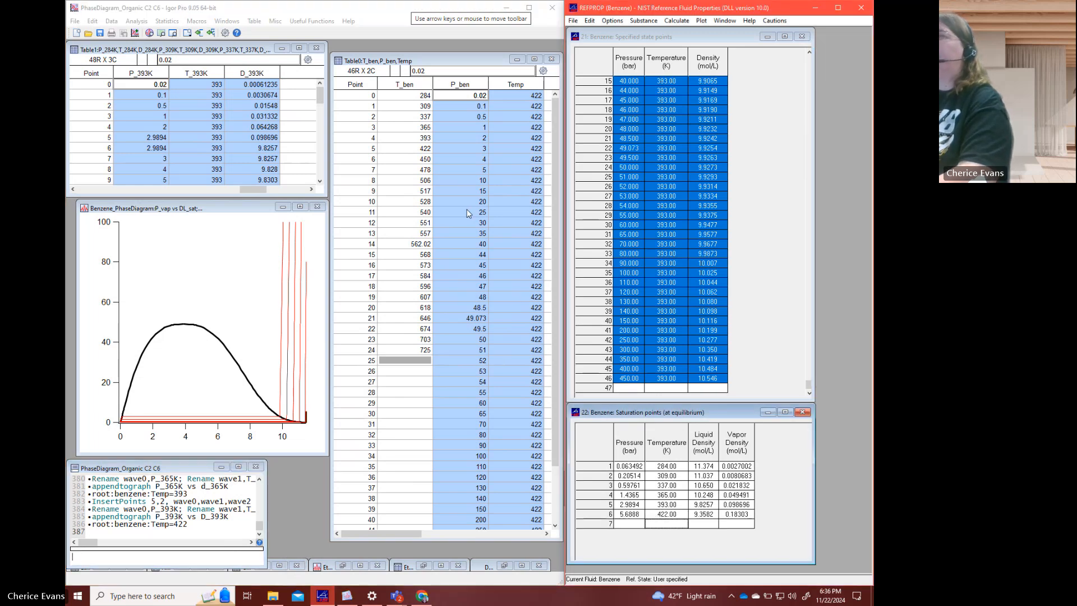
- Copy the P_ben and Temp columns from Igor's Table0 into REFPROP's specified state points table to compute the 422 K densities
click(505, 85)
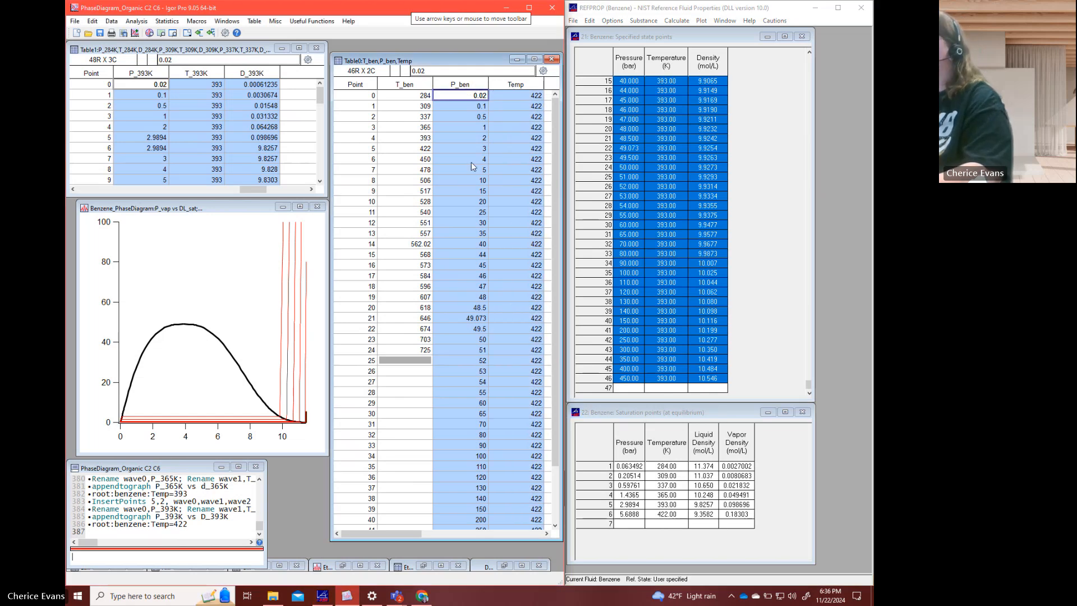
click(655, 68)
key(ctrl+v)
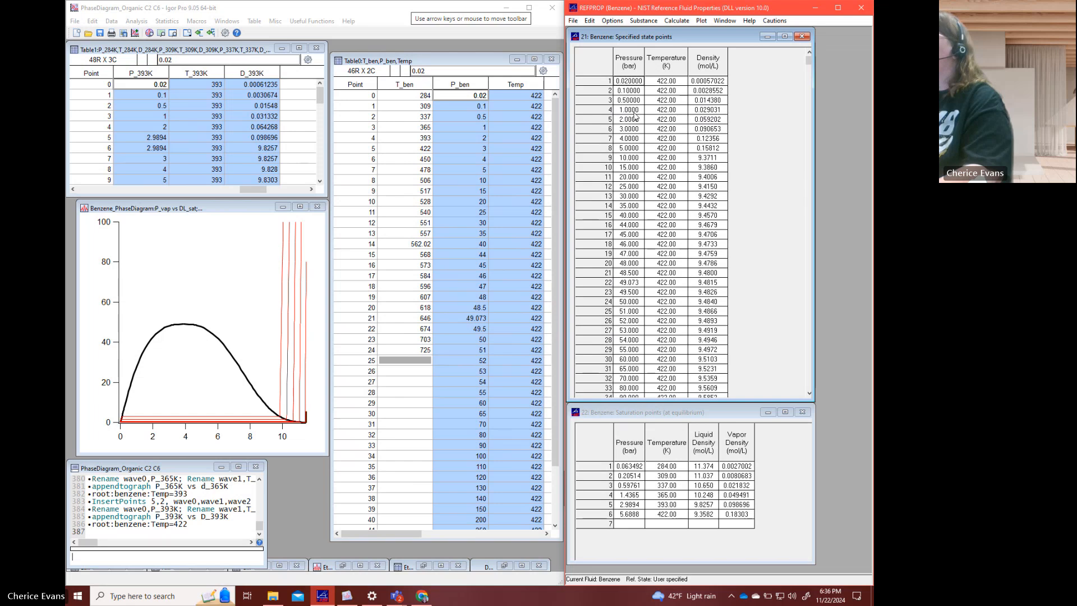
- Copy all 422 K pressure, temperature and density rows from REFPROP into new waves after D_393K in Igor's Table1
drag(806, 65, 808, 386)
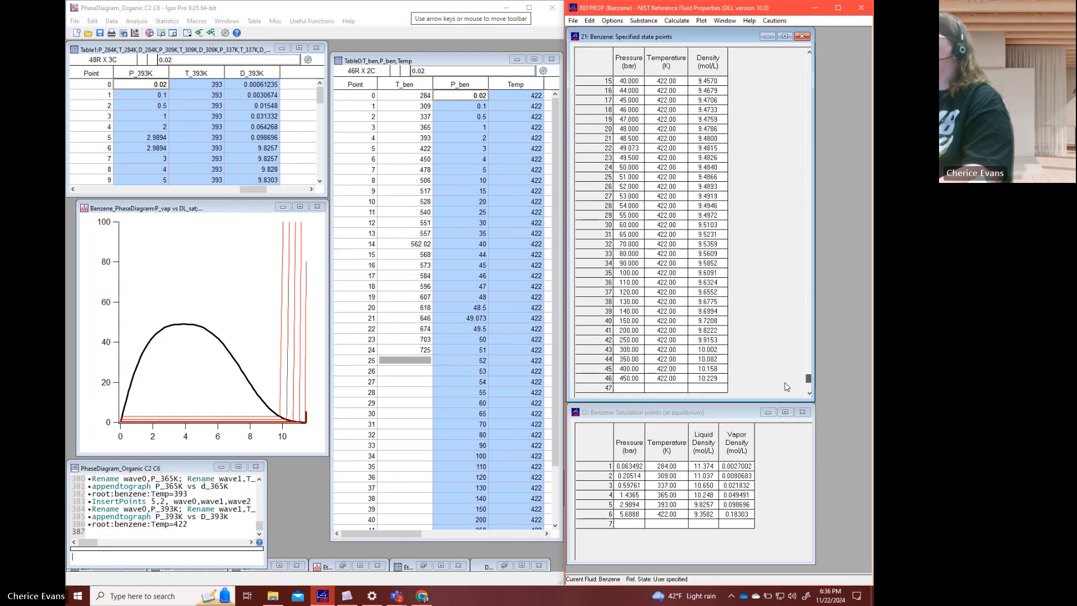
shift+click(711, 381)
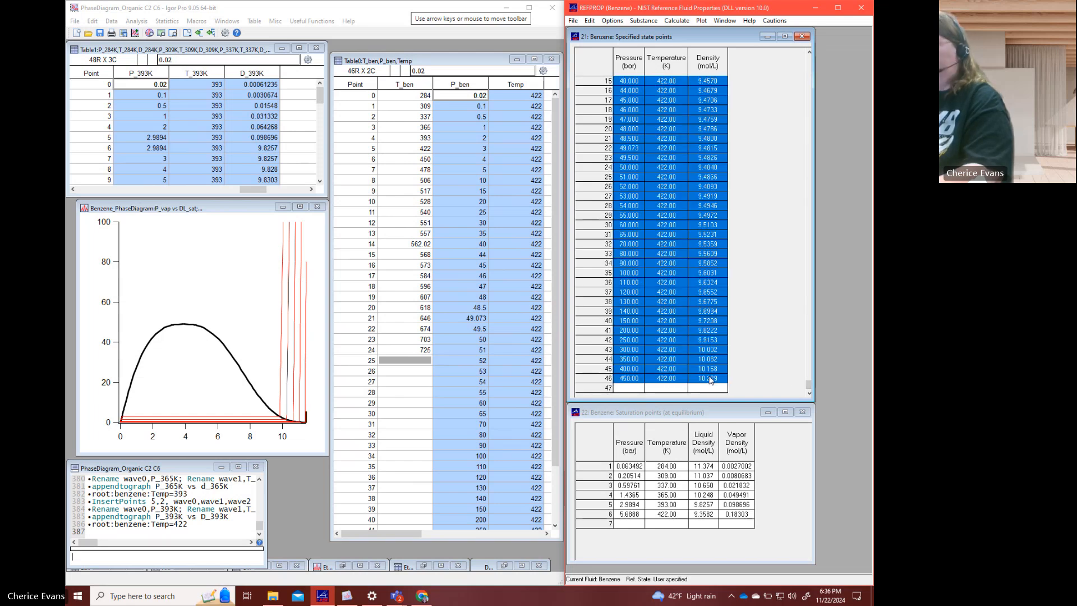
click(303, 91)
key(ctrl+v)
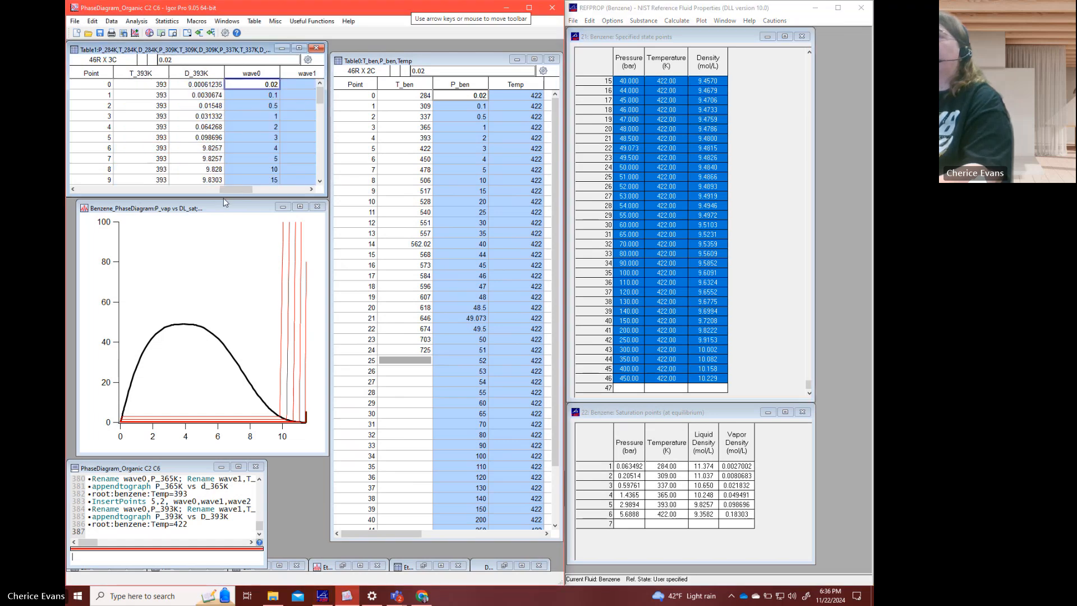
click(312, 189)
click(312, 189)
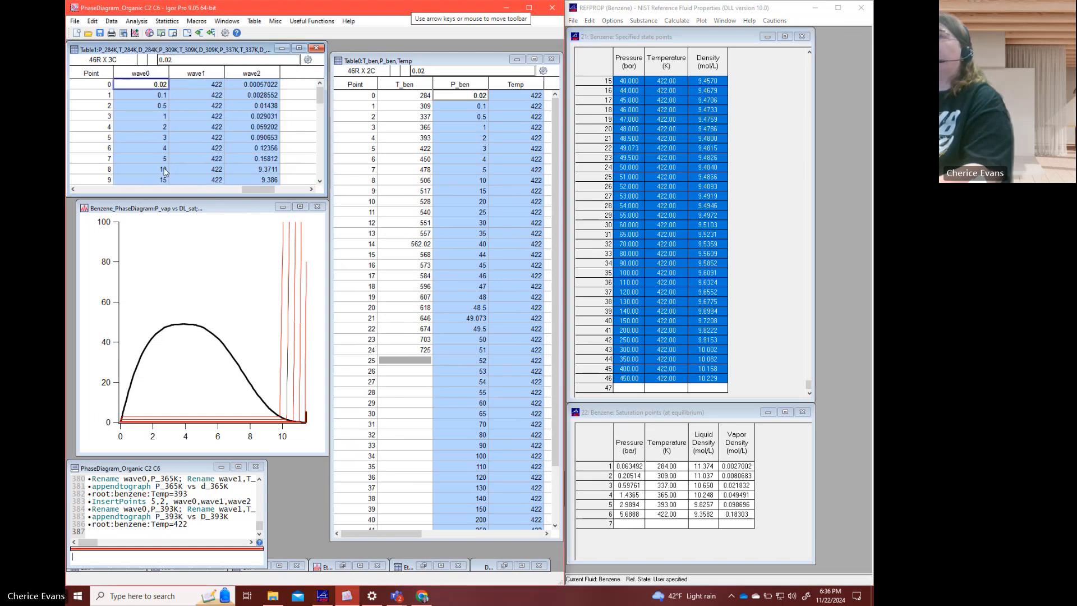
- Insert two points at point 8 in the new wave0, wave1 and wave2 columns
drag(165, 173, 247, 188)
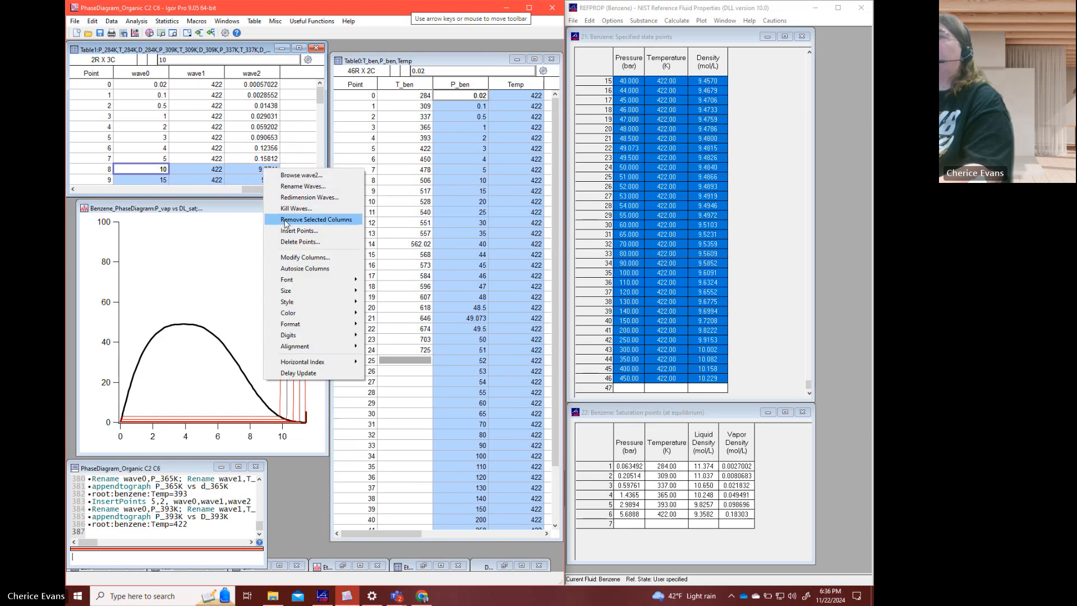
click(292, 230)
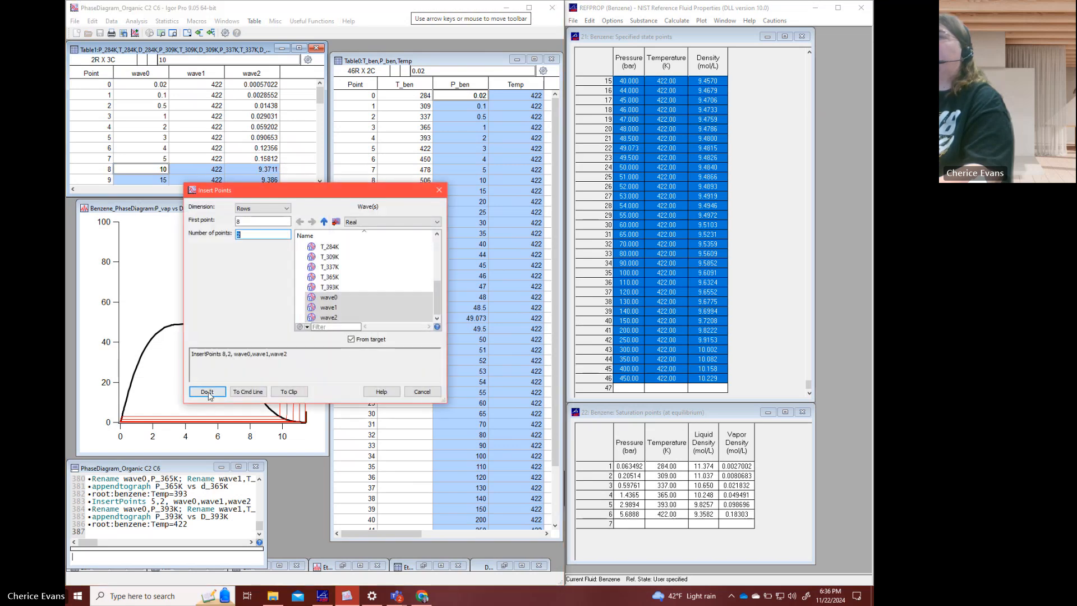
click(207, 392)
- Enter the 422 K saturation pressure 5.6888 at points 8 and 9 of wave0
click(155, 168)
scroll(155, 168, down, 2)
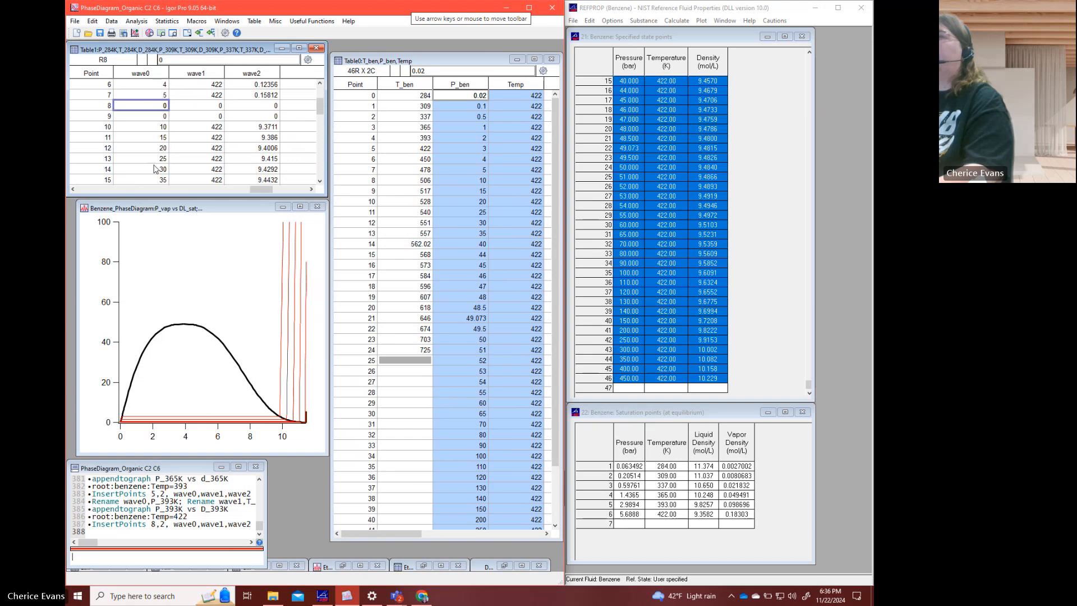
scroll(156, 169, up, 1)
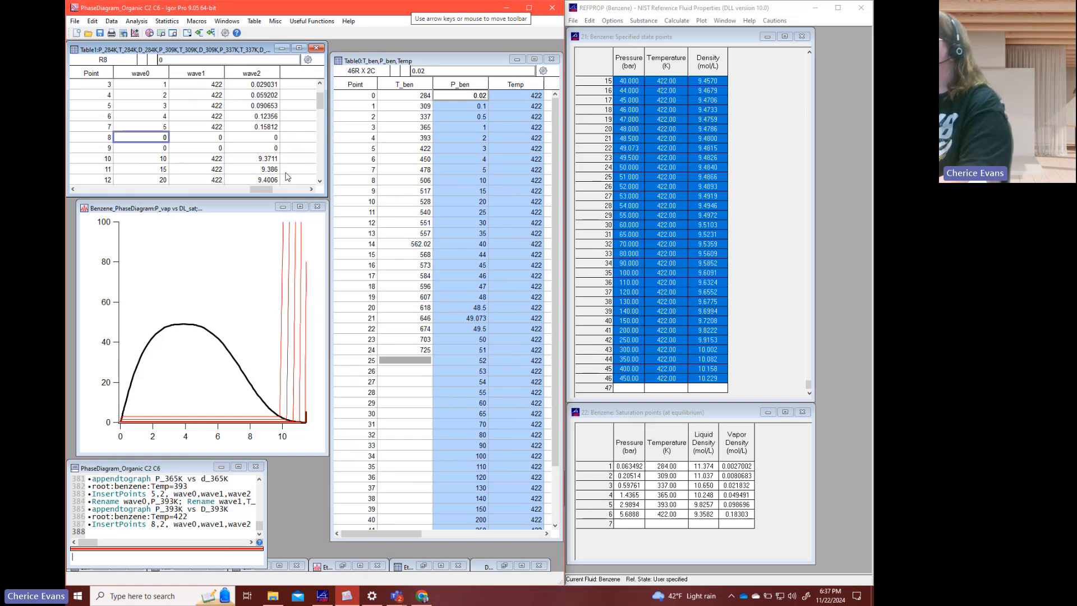
text(5.6888)
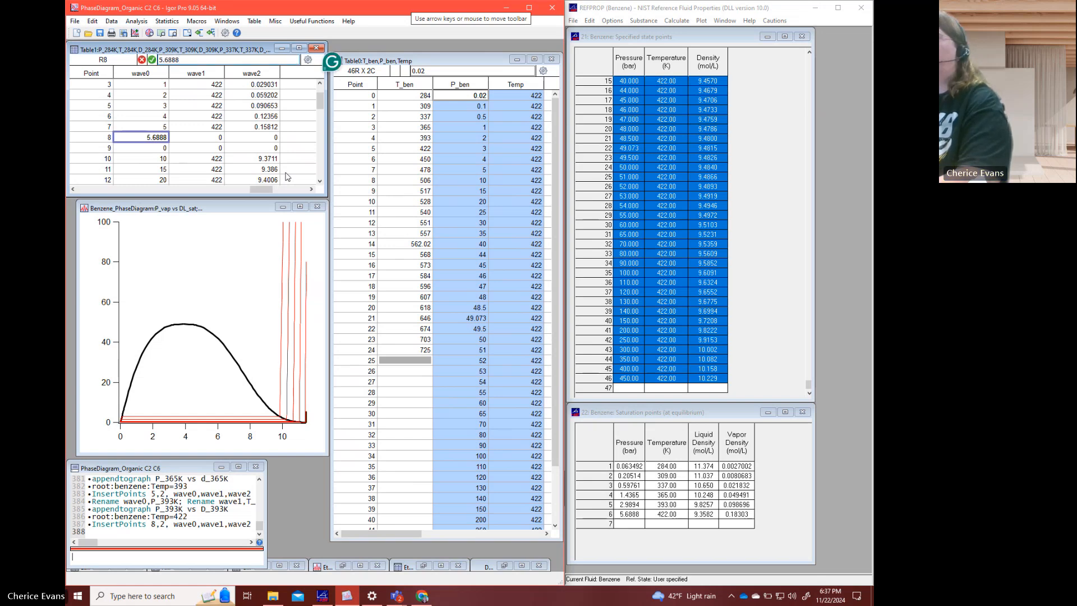
key(Return)
text(5)
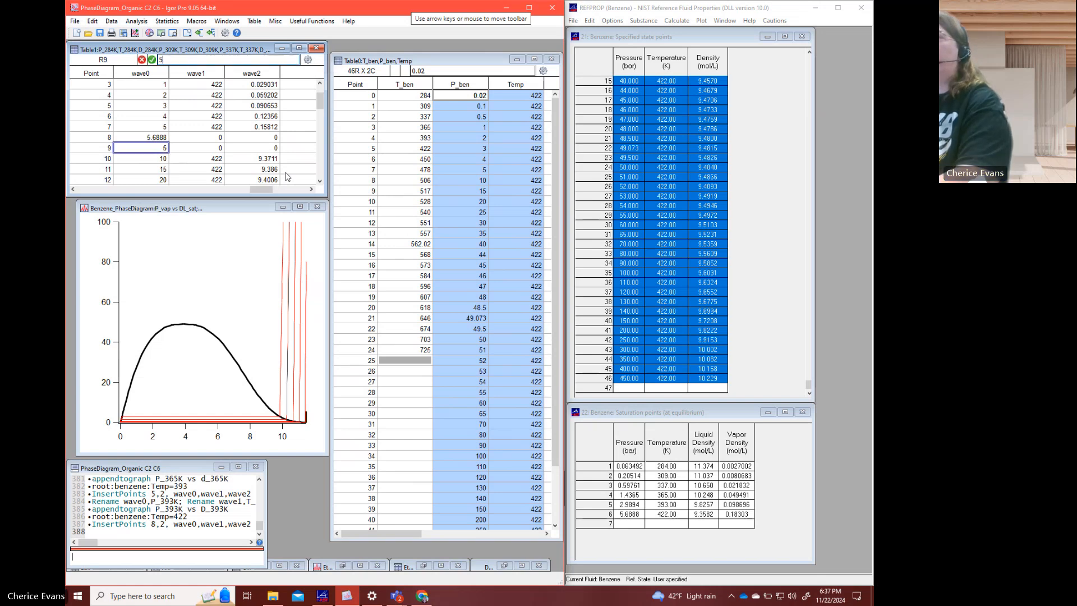
text(.6888)
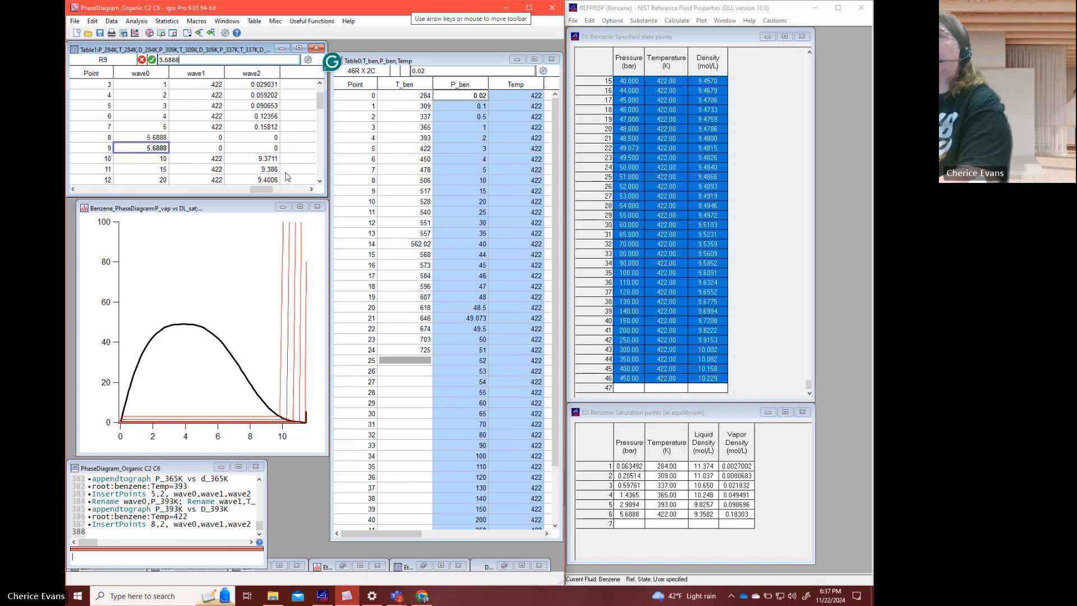
key(Tab)
key(Up)
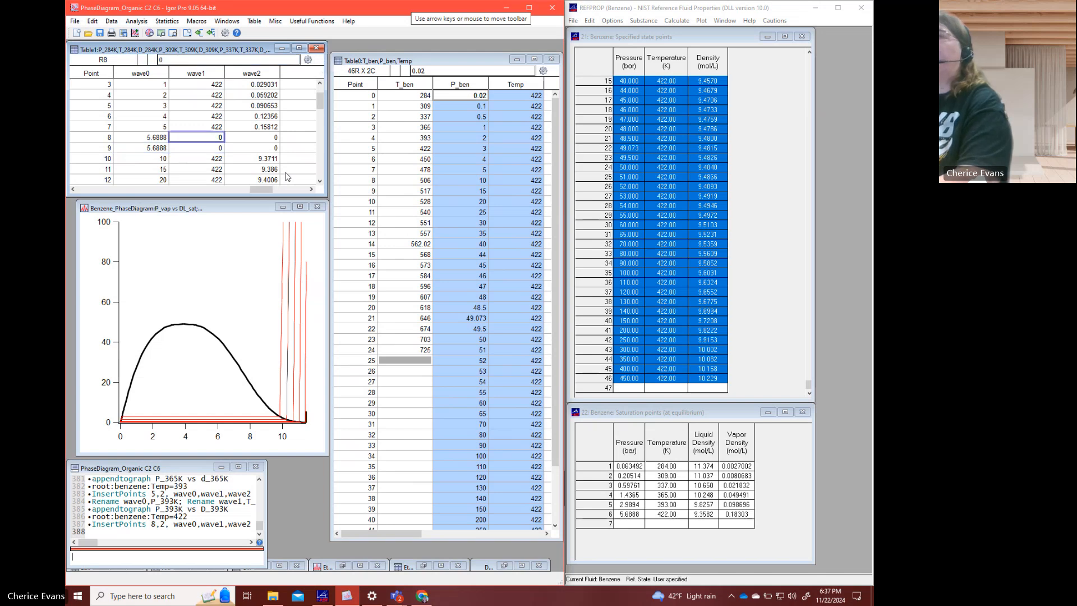
- Enter the temperature 422 at points 8 and 9 of wave1
text(422)
key(Return)
text(422)
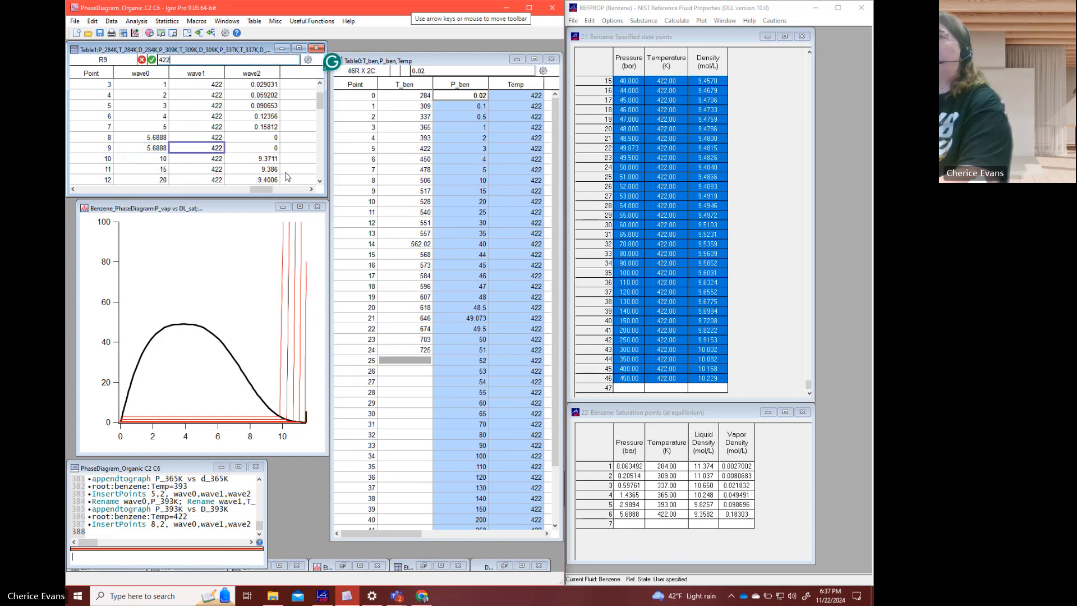
key(Tab)
key(Up)
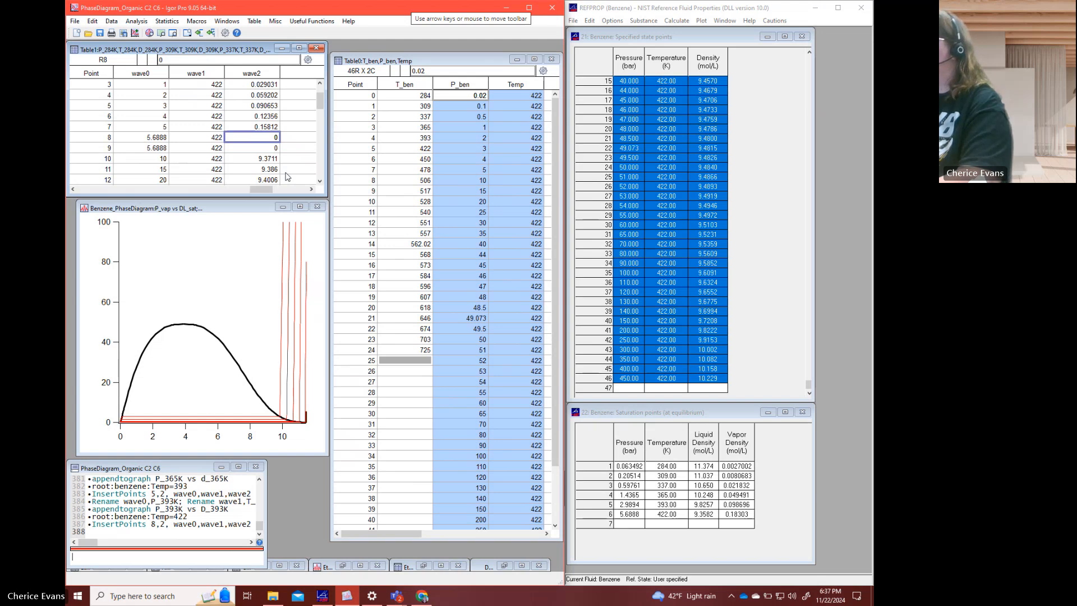
- Enter the saturation densities in wave2: vapor 0.18303 at point 8 and liquid 9.3582 at point 9
text(0.18303)
key(Return)
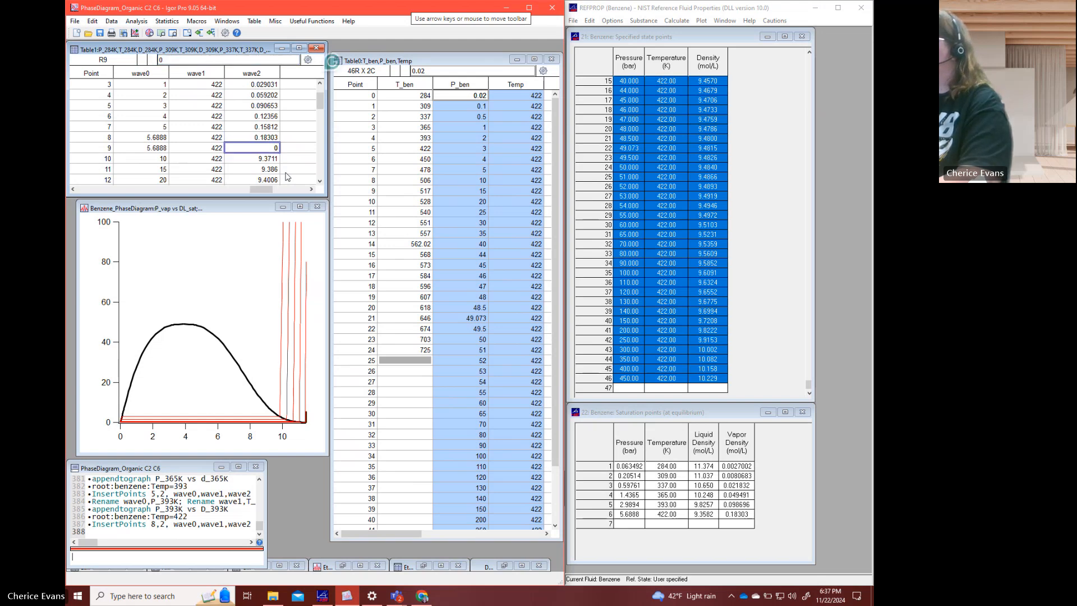
text(9.3582)
key(Return)
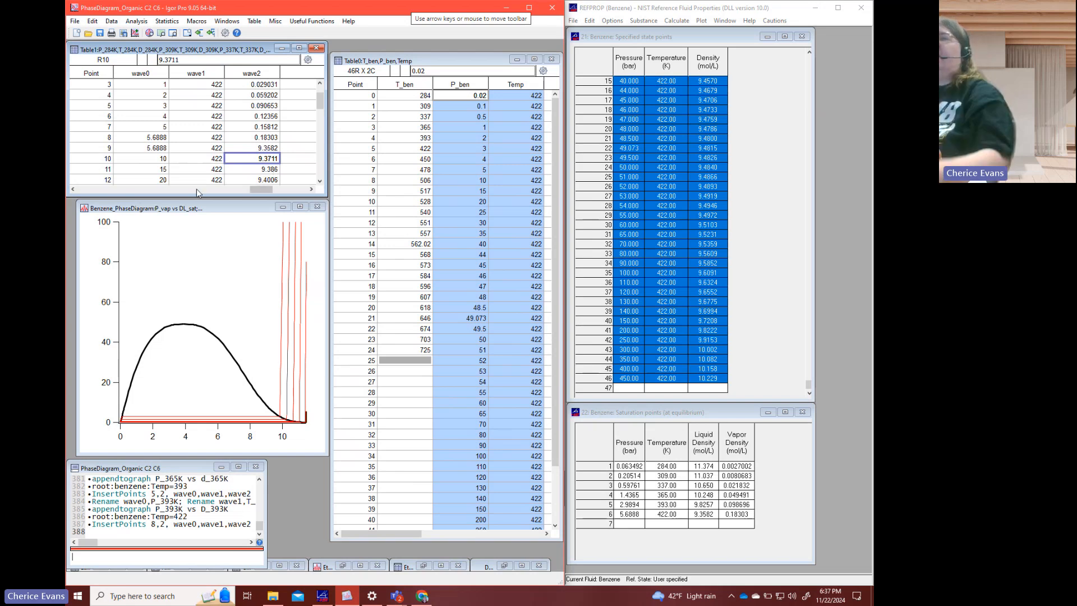
- Rename wave0, wave1 and wave2 in Table1 as P_422K, T_422K and D_422K
scroll(218, 134, down, 3)
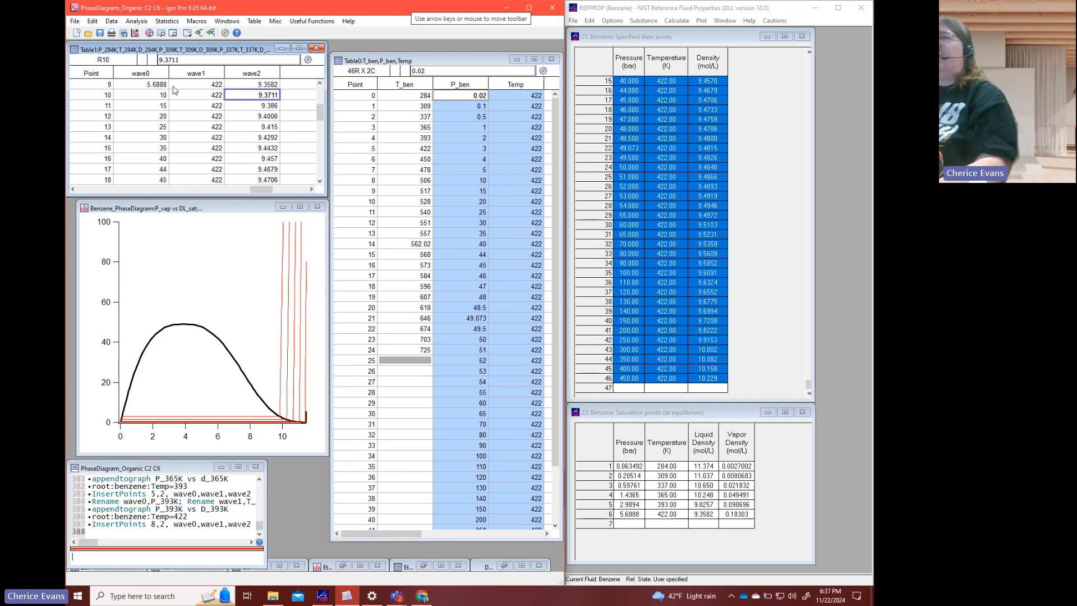
scroll(179, 144, up, 4)
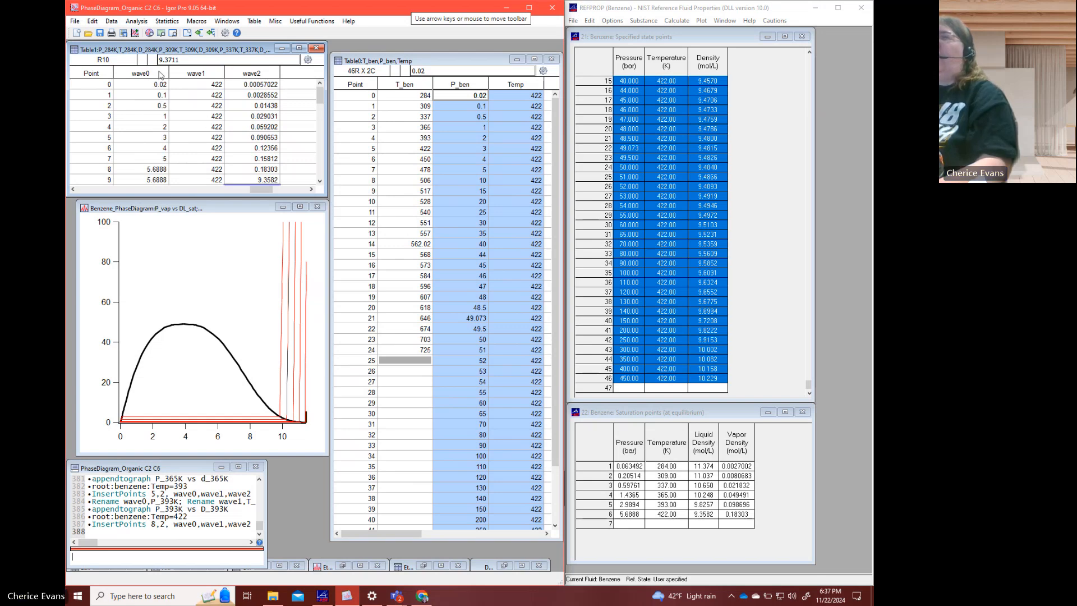
drag(162, 73, 242, 79)
right_click(242, 79)
click(258, 93)
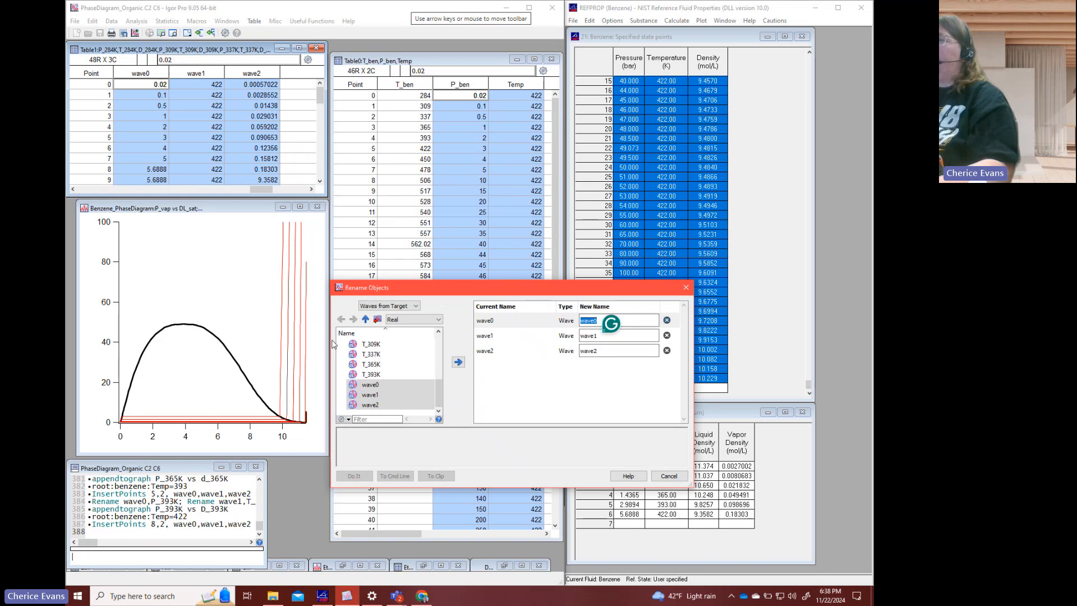
text(P)
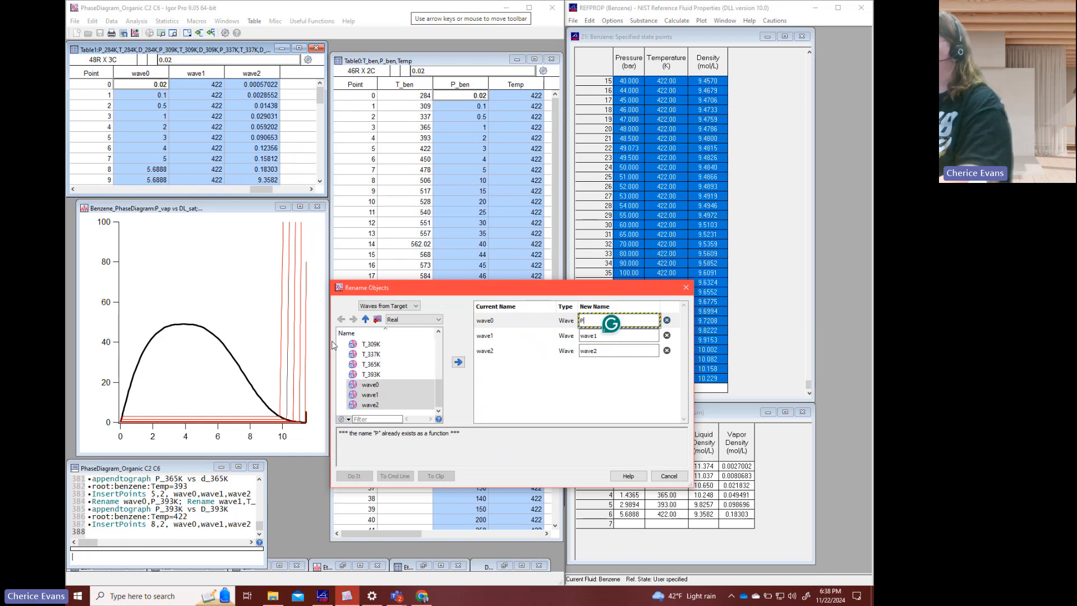
text(_422K)
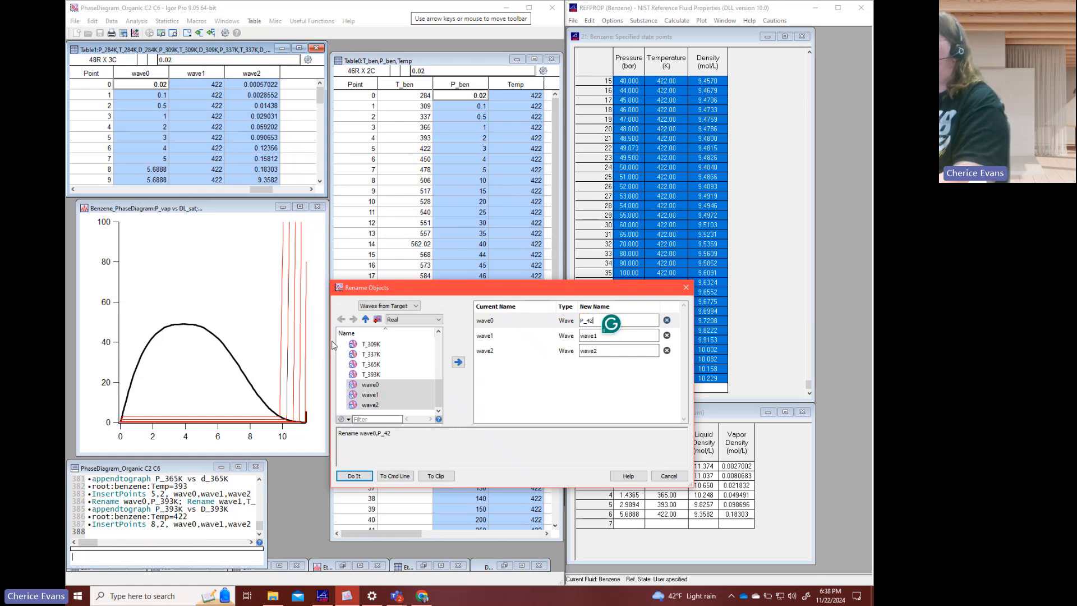
key(Tab)
key(ctrl+a)
text(T_422K)
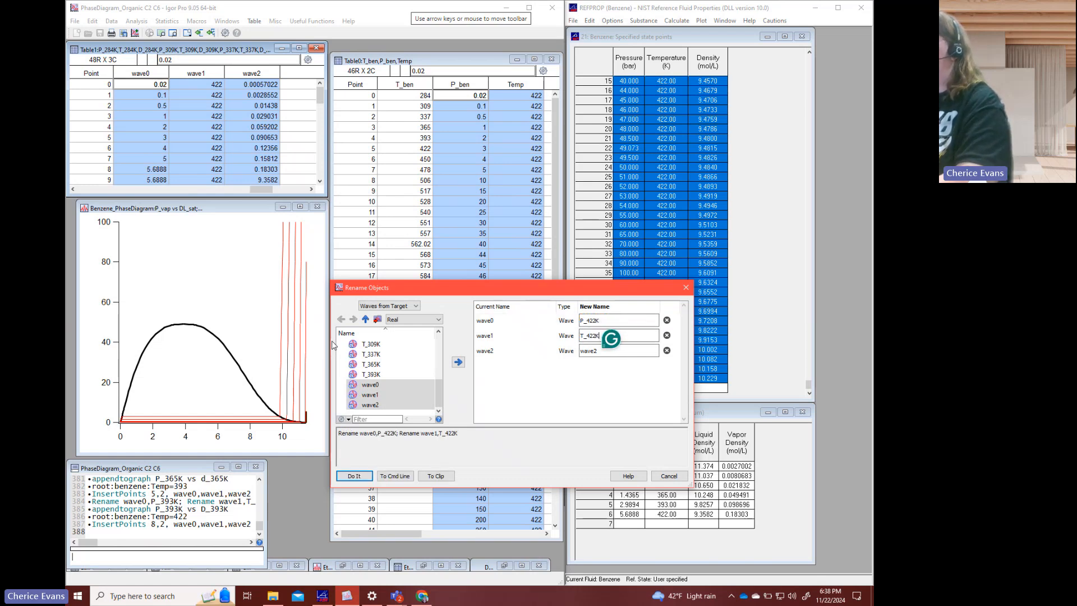
key(Tab)
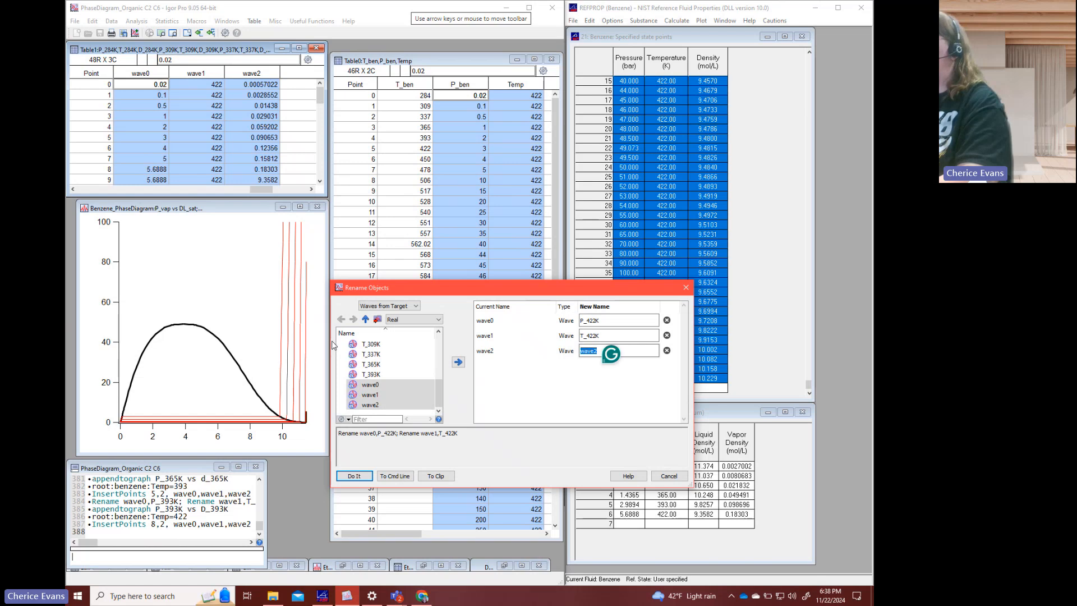
text(D)
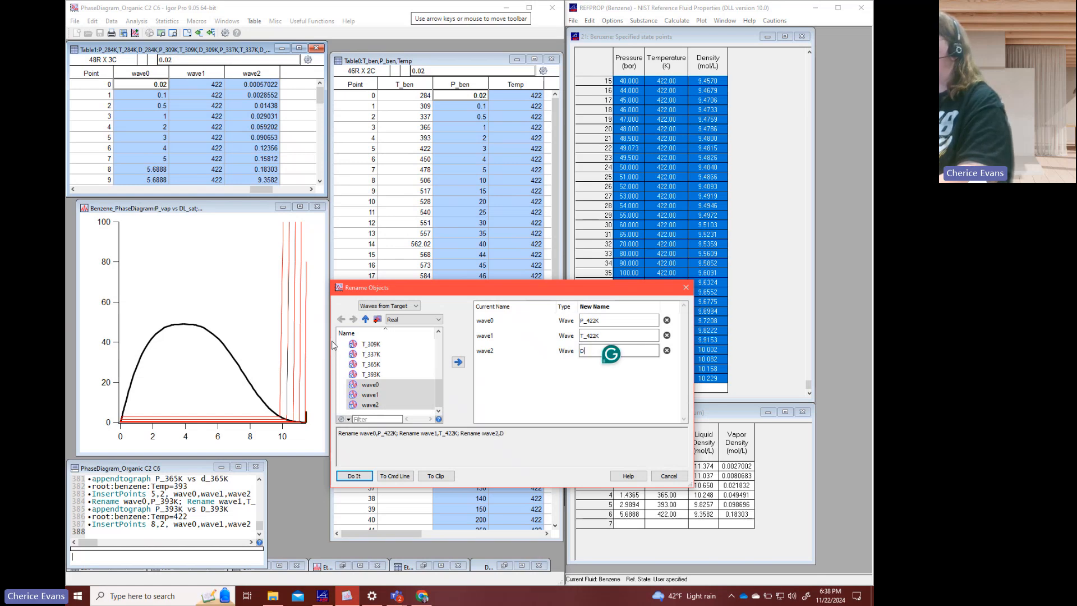
text(_422K)
key(Return)
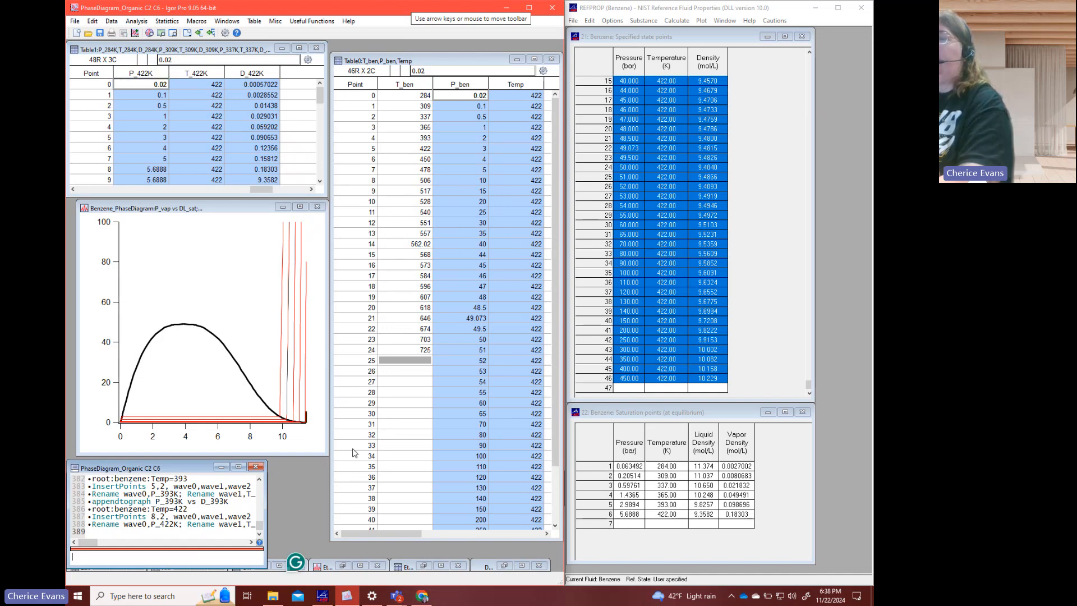
- Append P_422K versus D_422K to the benzene phase diagram with the command appendtograph P_422K vs d_422K
text(appendtog)
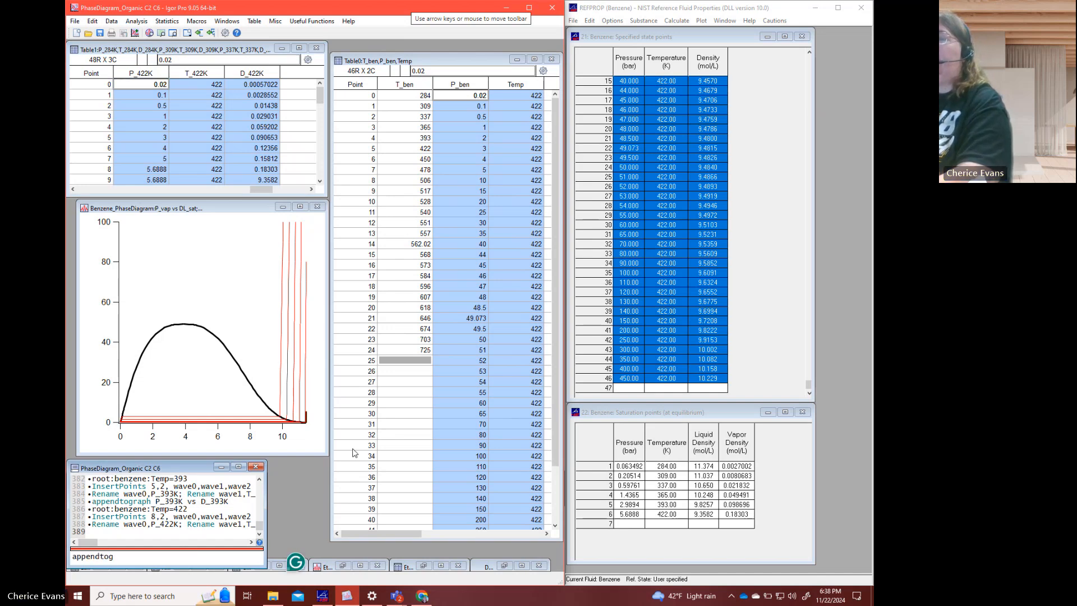
text(raph P_422)
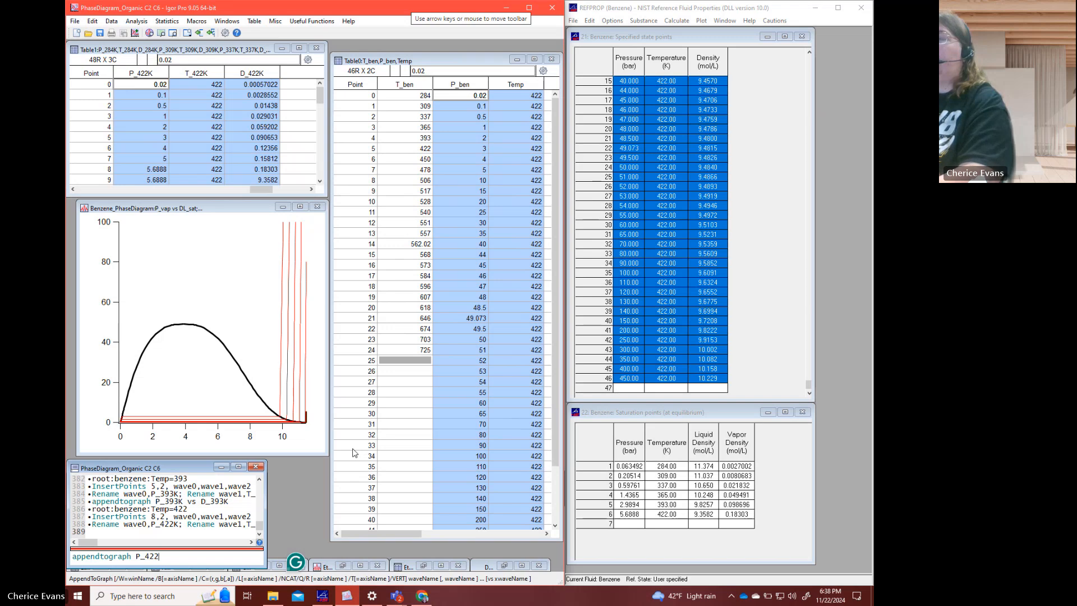
text(K vs d_422K vs d_422)
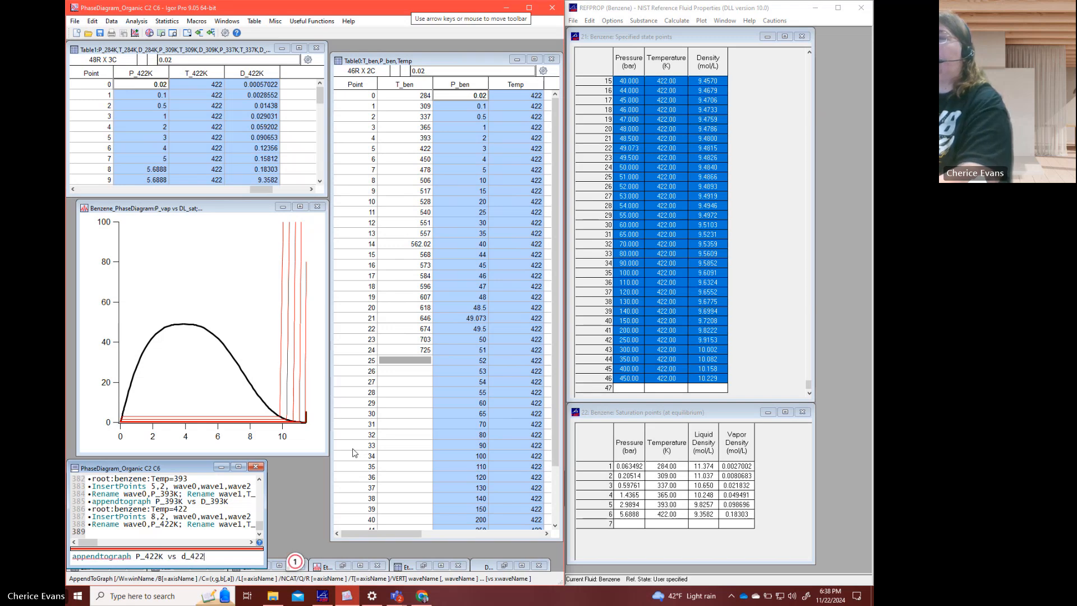
key(Return)
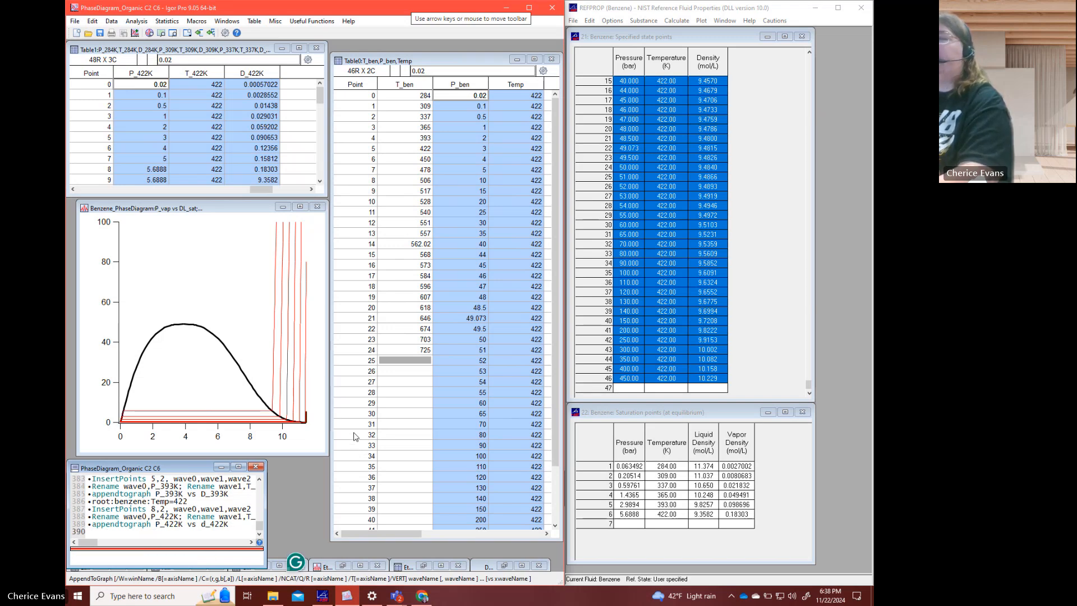
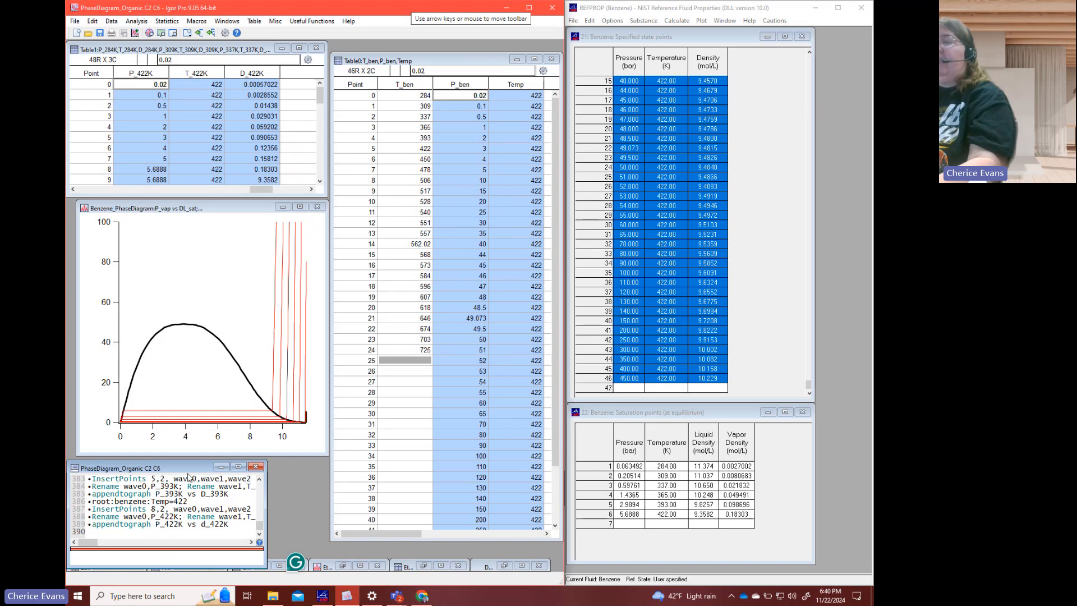
mouse_move(397, 595)
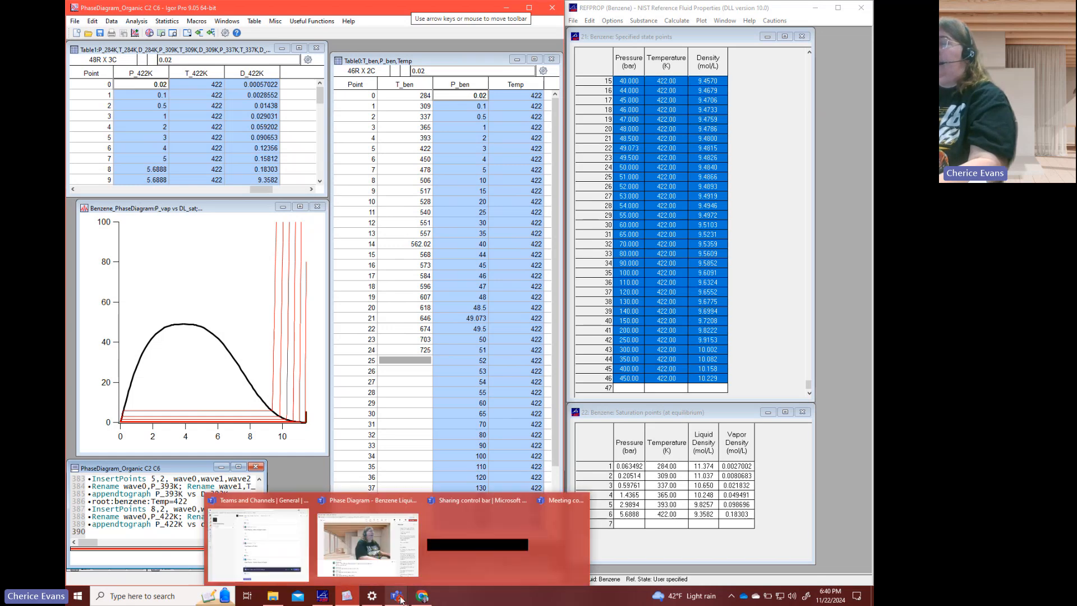
click(377, 563)
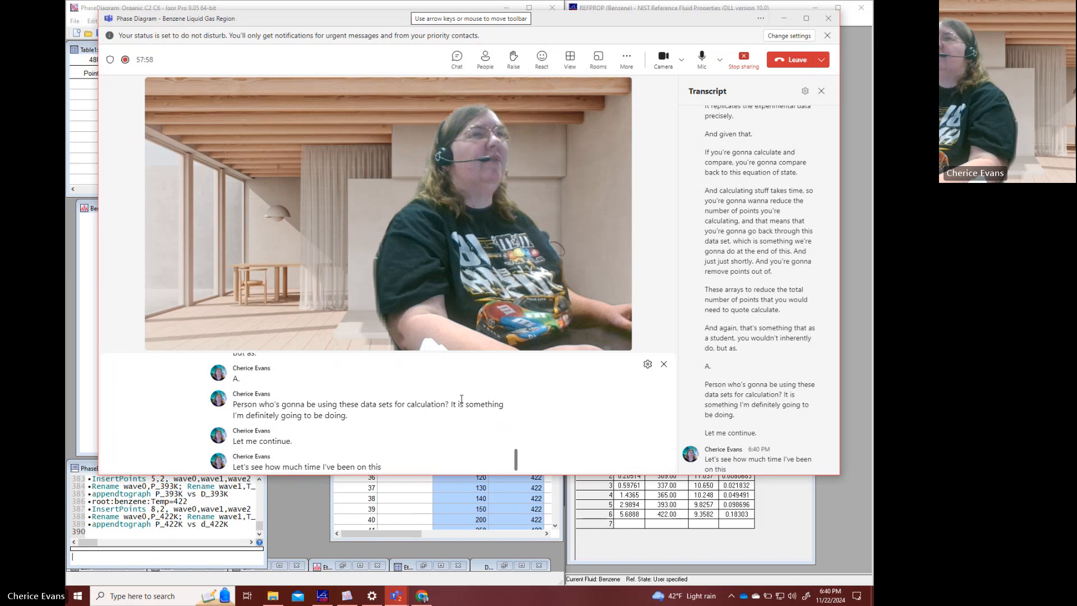
click(784, 18)
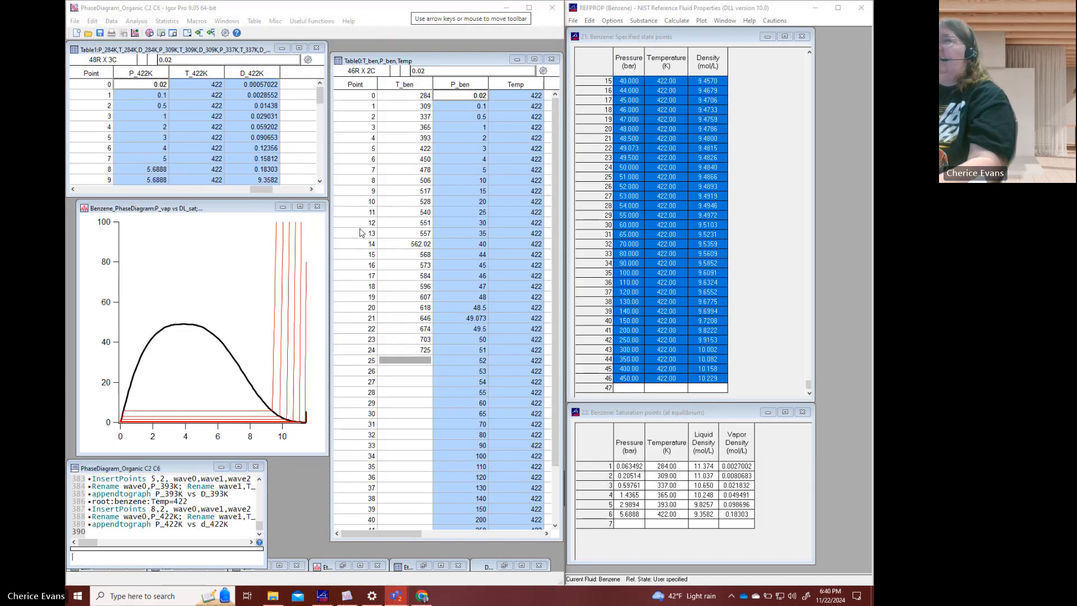
click(305, 138)
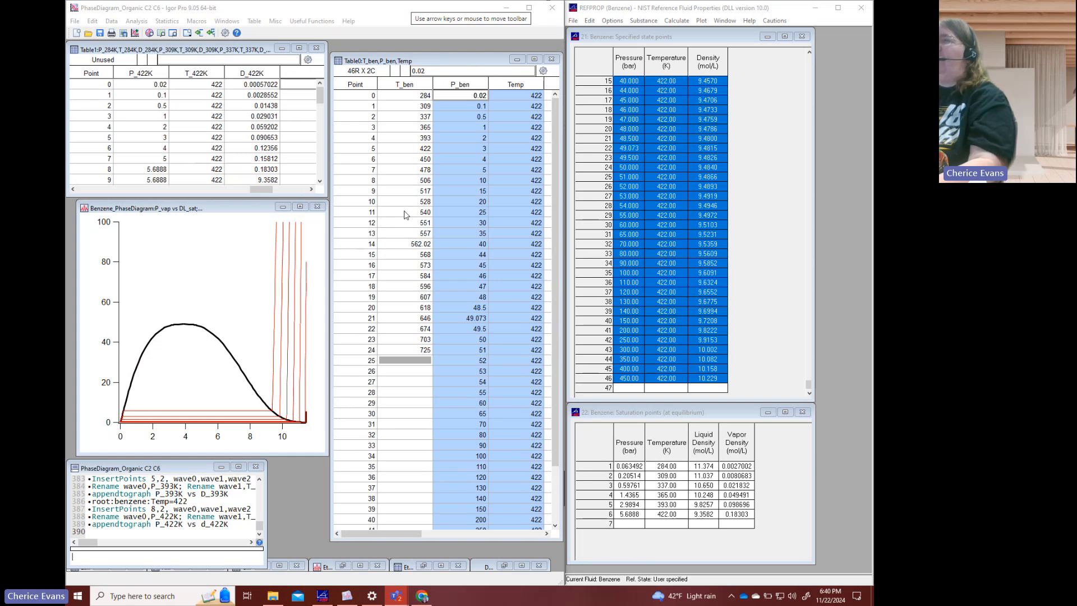
- Set the whole temperature wave to 540 K with the command root:benzene:Temp=540
click(189, 557)
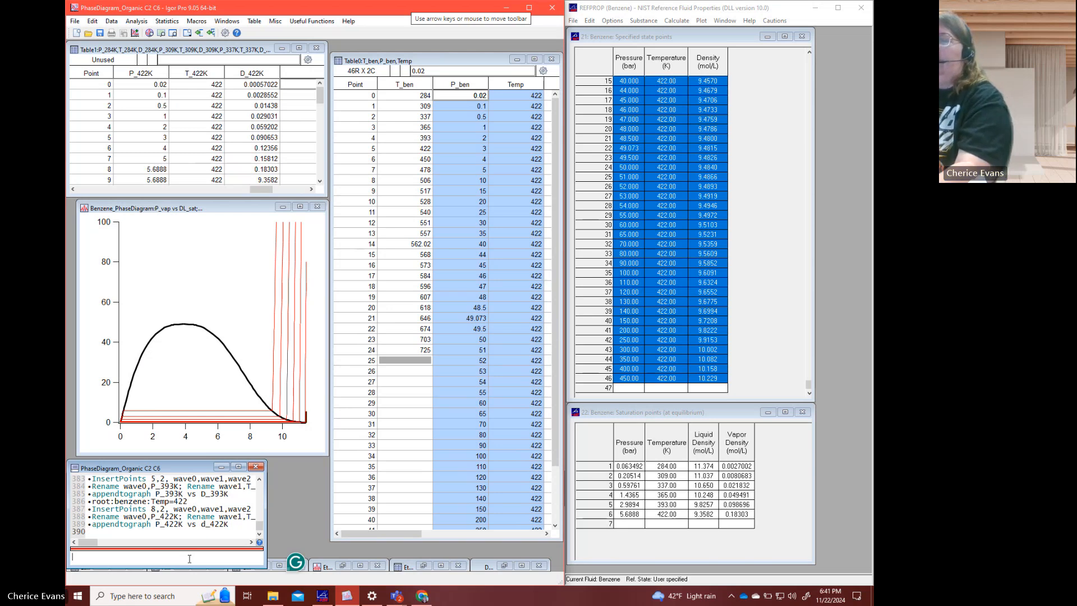
key(Up)
key(Up)
key(Up)
key(Up)
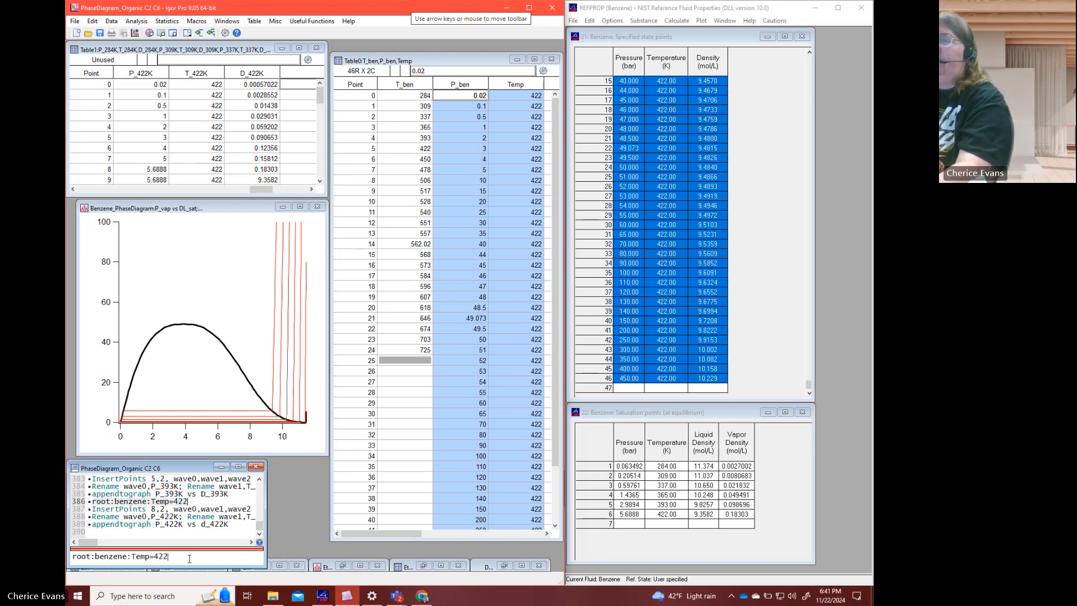
key(BackSpace)
key(BackSpace)
key(BackSpace)
text(54)
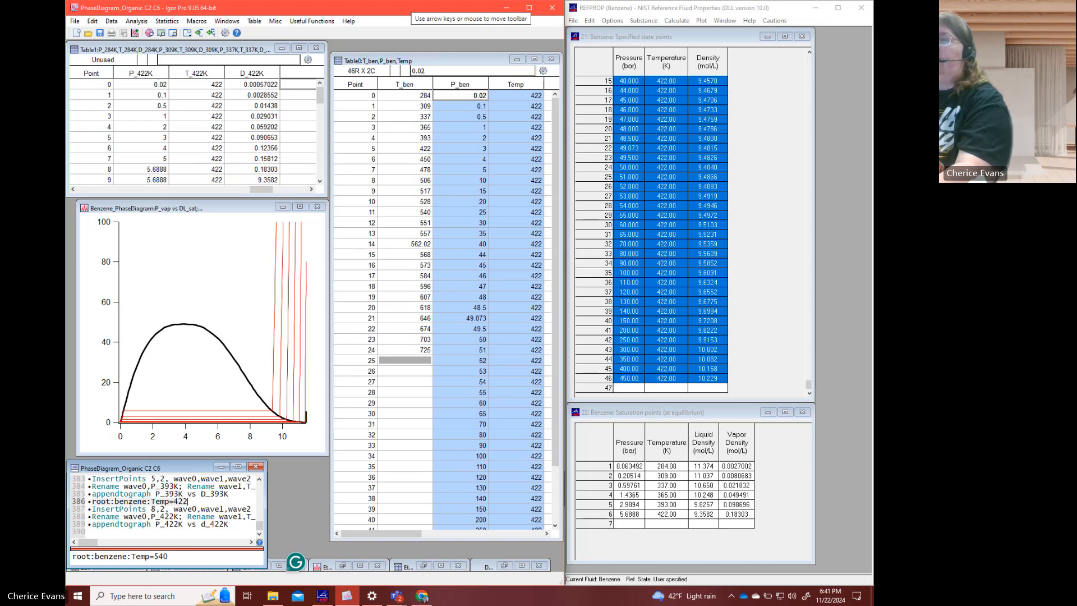
text(0)
key(Return)
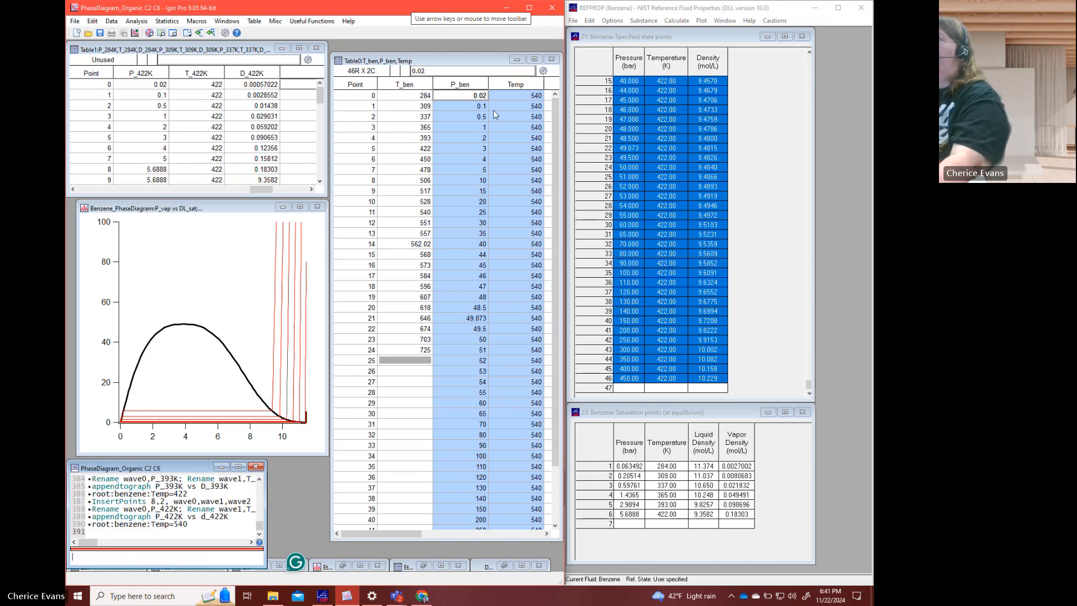
- Paste the P_ben and Temp columns into REFPROP's benzene specified state points table to compute the 540 K densities
click(503, 88)
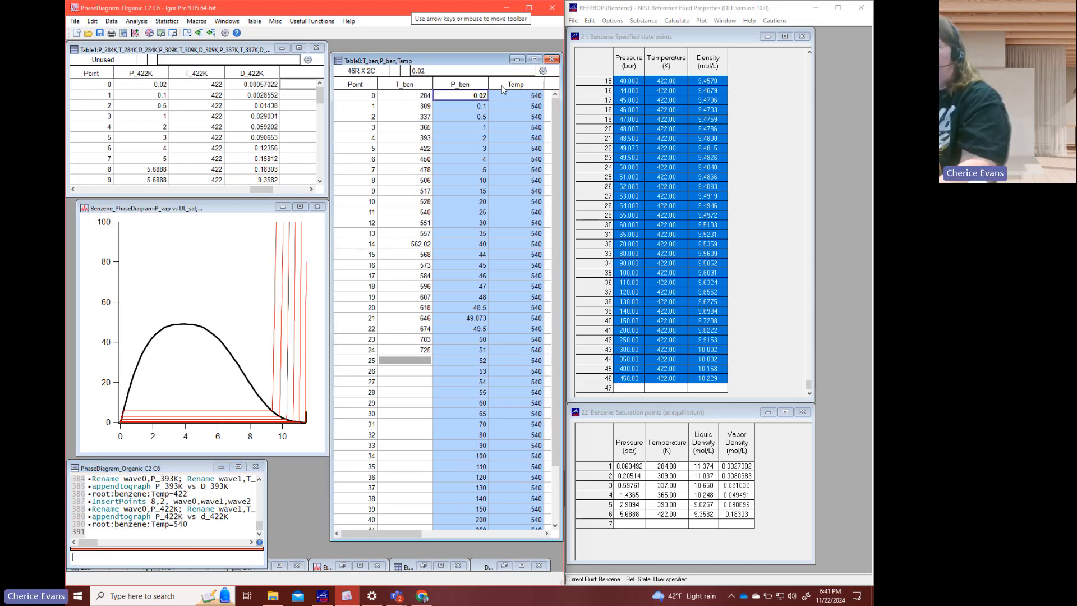
click(655, 63)
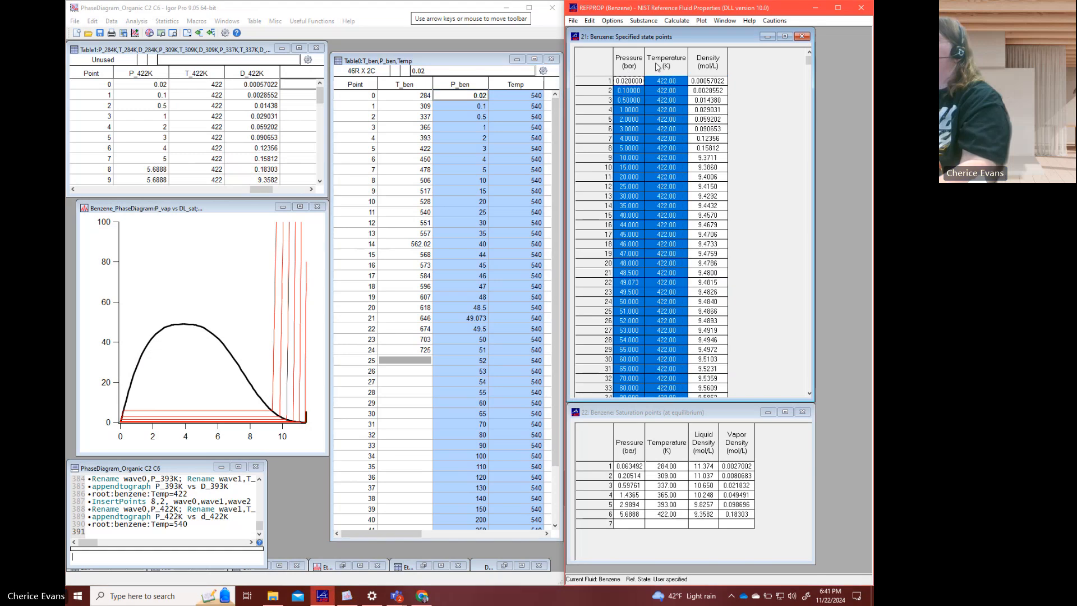
key(ctrl+v)
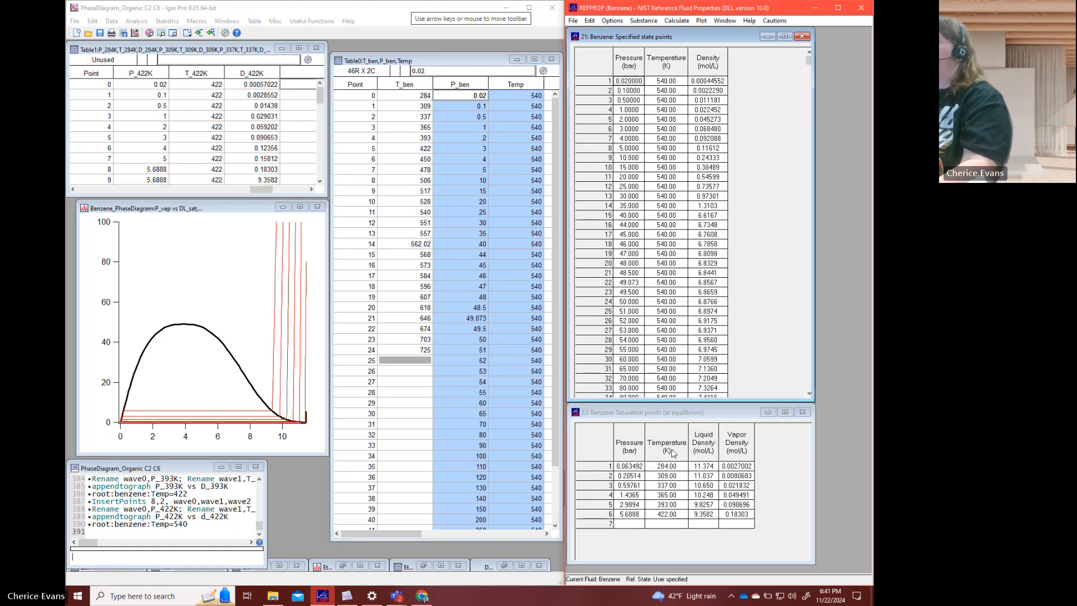
- Compute the benzene saturation point at 540 K in row 7 of the saturation points table
click(631, 524)
click(659, 524)
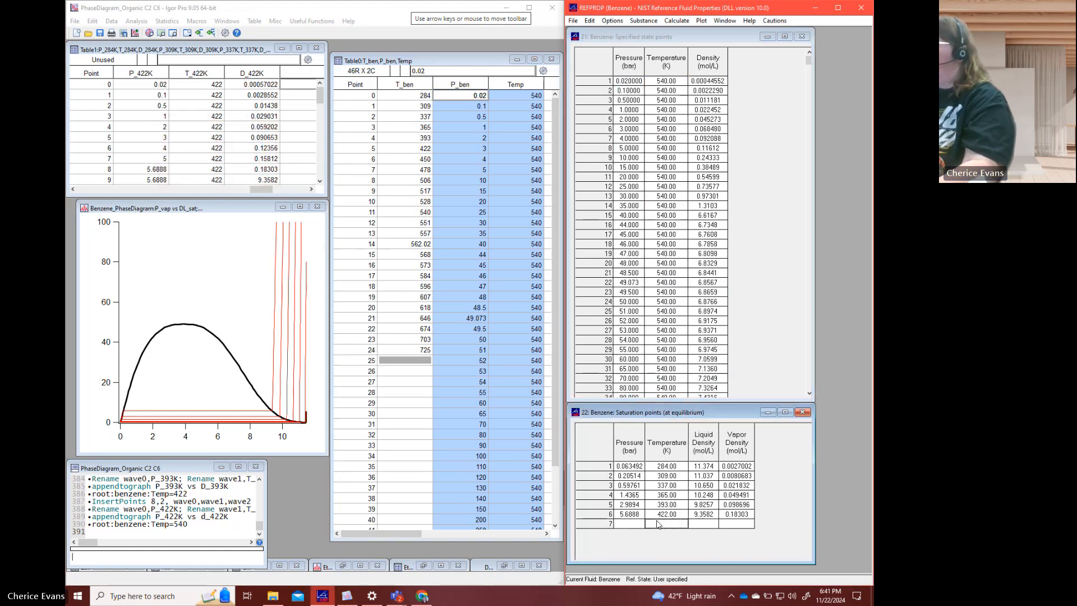
text(540)
key(Return)
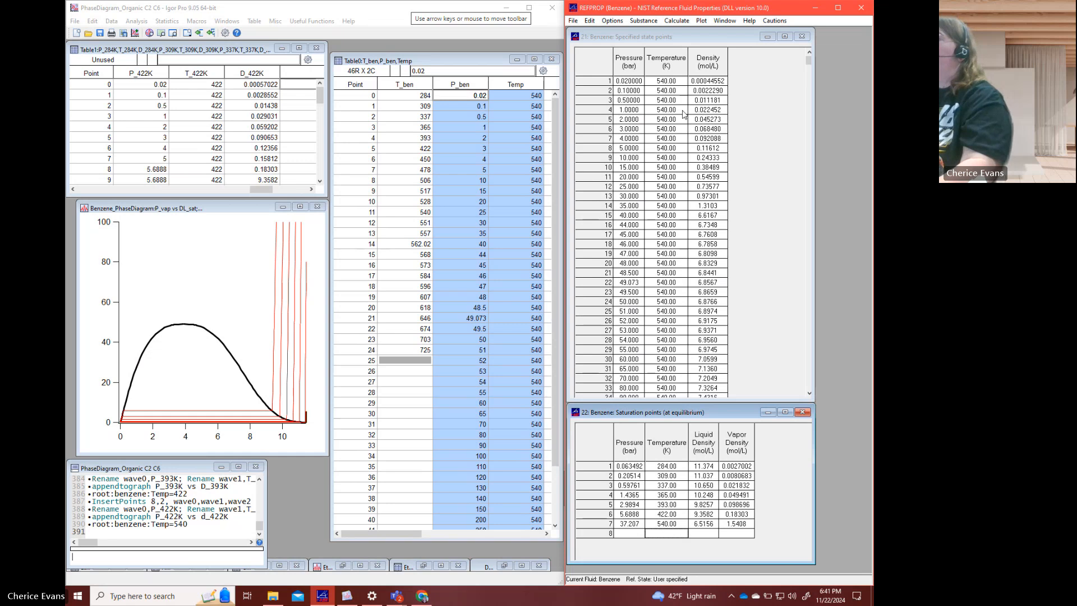
- Copy all 46 rows of 540 K pressure, temperature and density and paste them as new waves in Igor's Table1
click(626, 83)
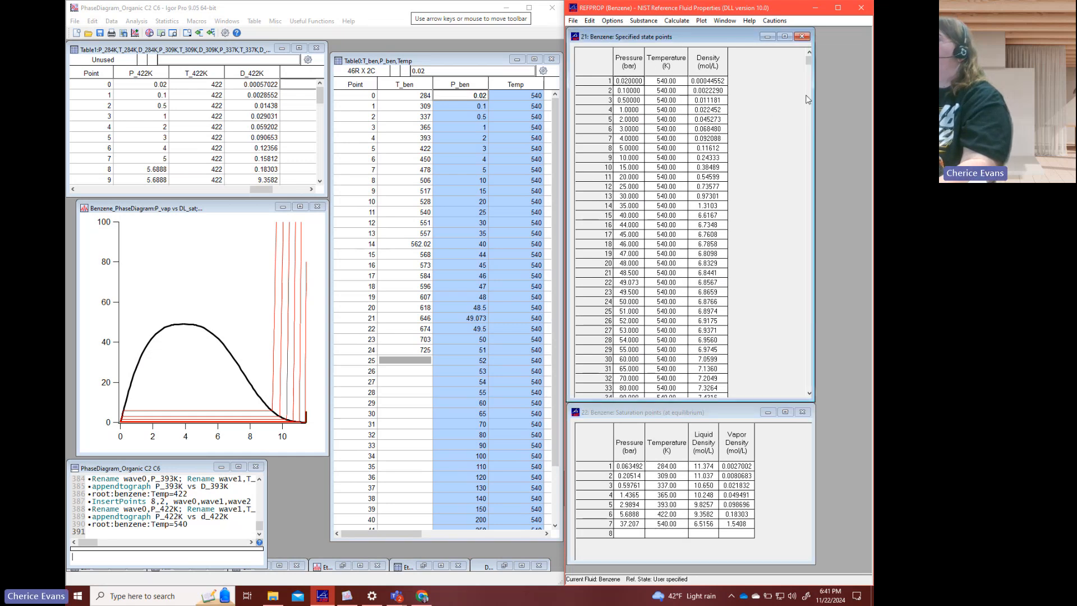
drag(809, 61, 817, 401)
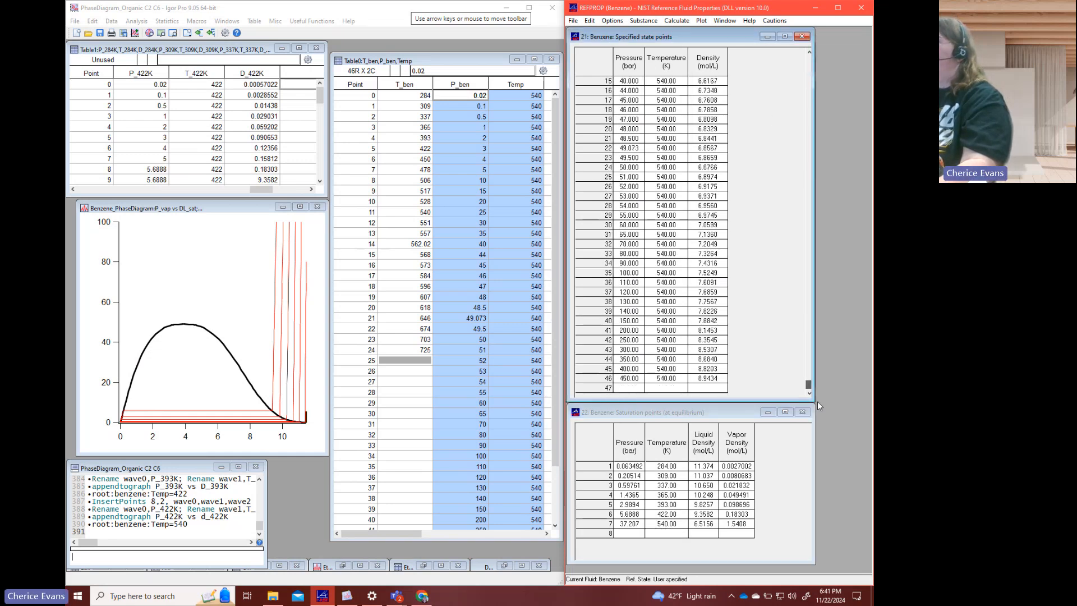
shift+click(710, 380)
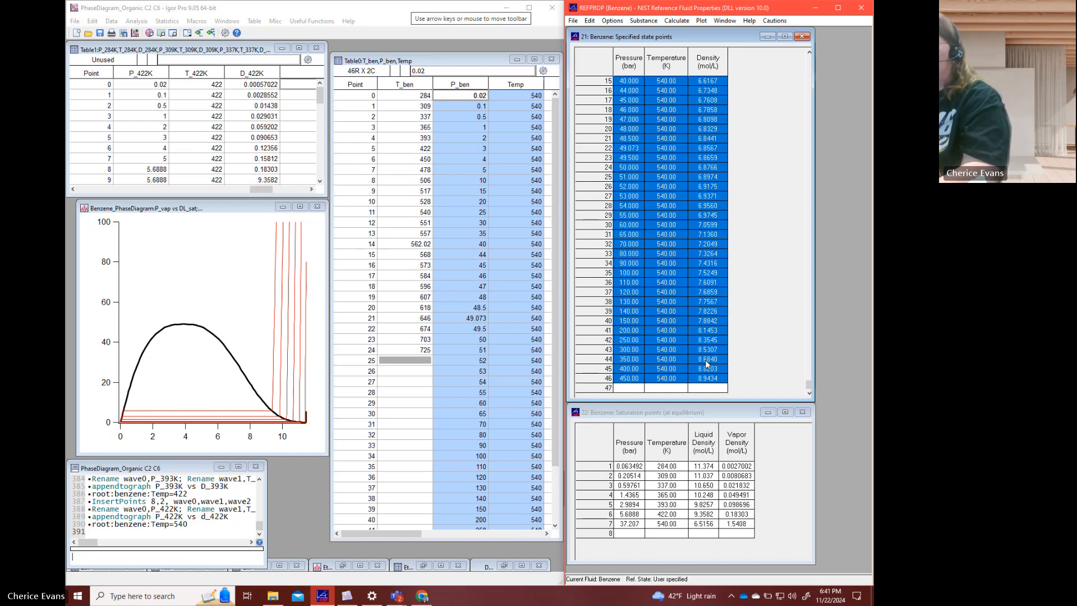
click(298, 85)
key(ctrl+v)
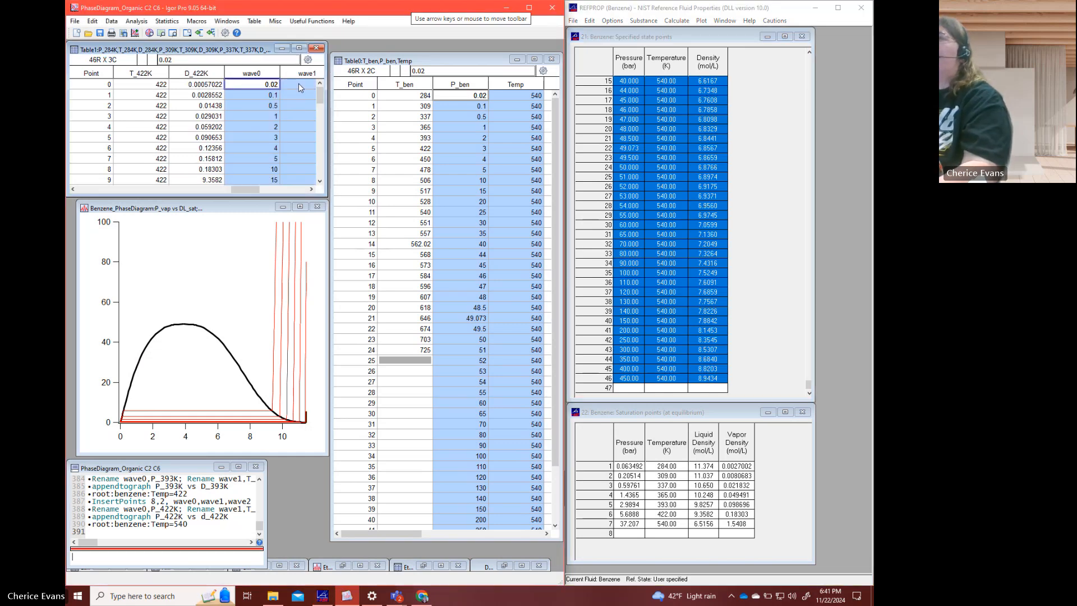
- Insert two points at point 13 of wave0, wave1 and wave2
click(312, 189)
click(312, 189)
click(259, 116)
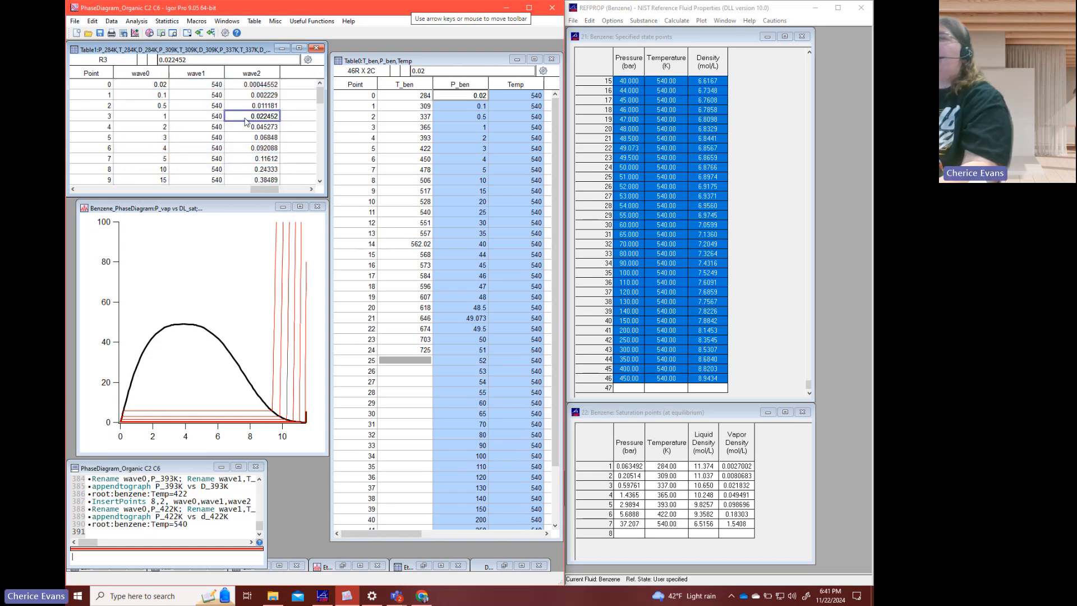
scroll(247, 124, down, 2)
scroll(246, 122, down, 1)
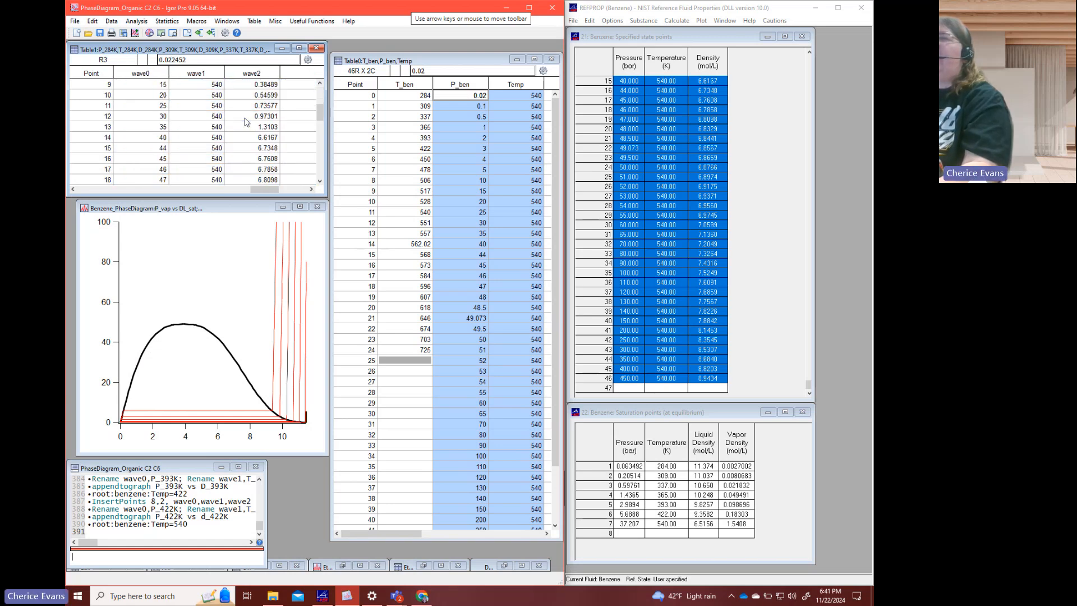
drag(159, 130, 241, 138)
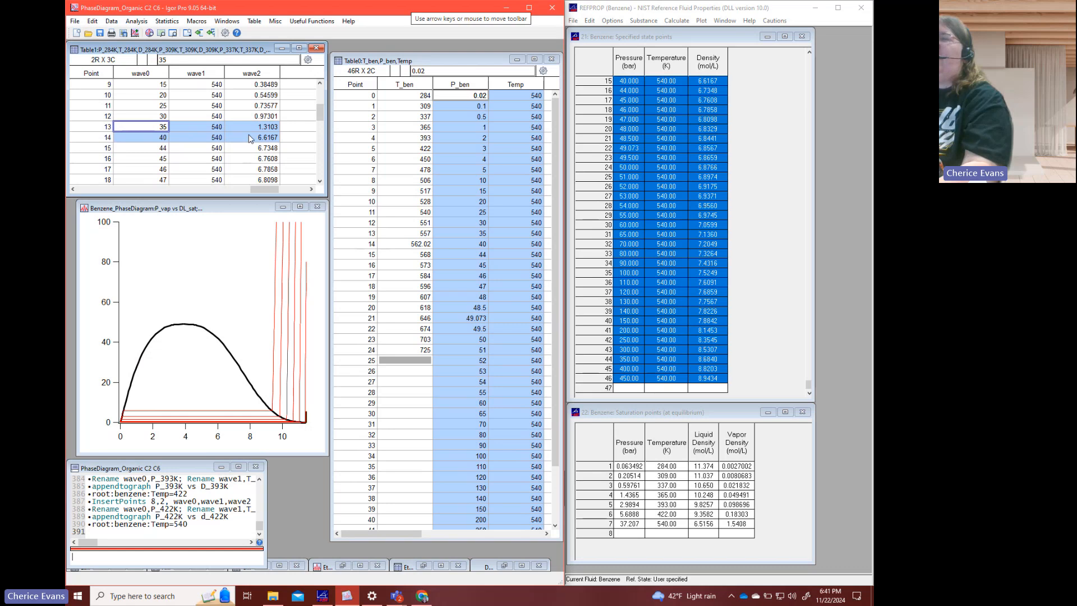
right_click(250, 138)
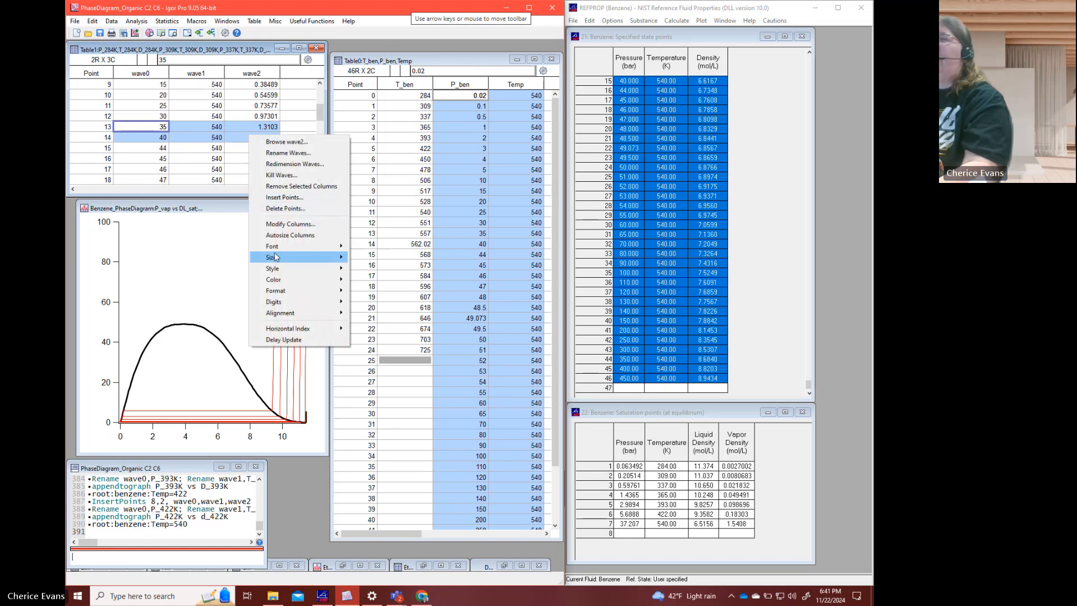
click(284, 197)
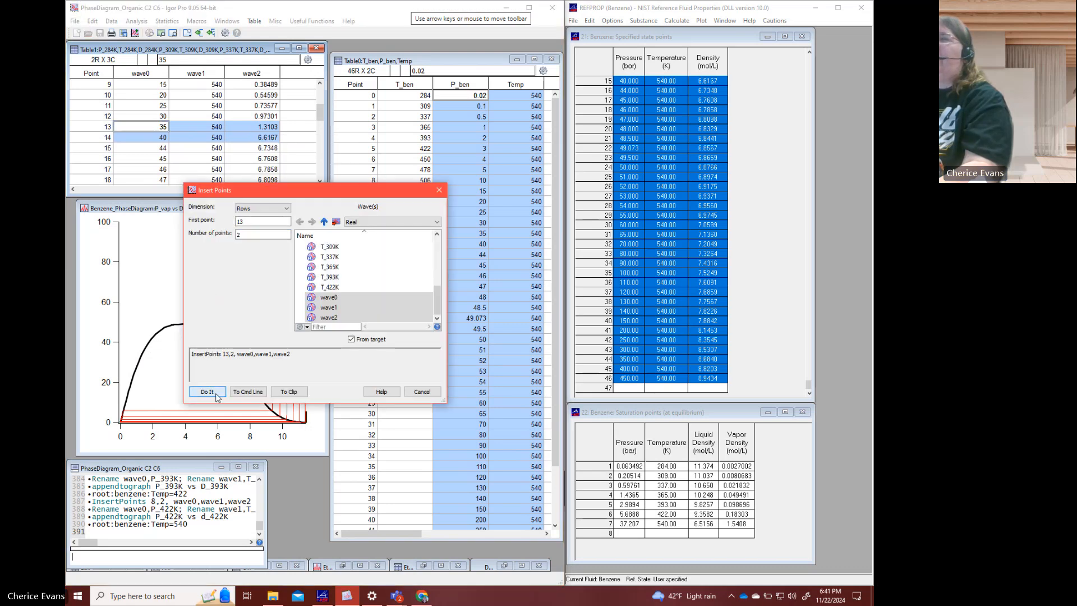
click(217, 390)
click(160, 131)
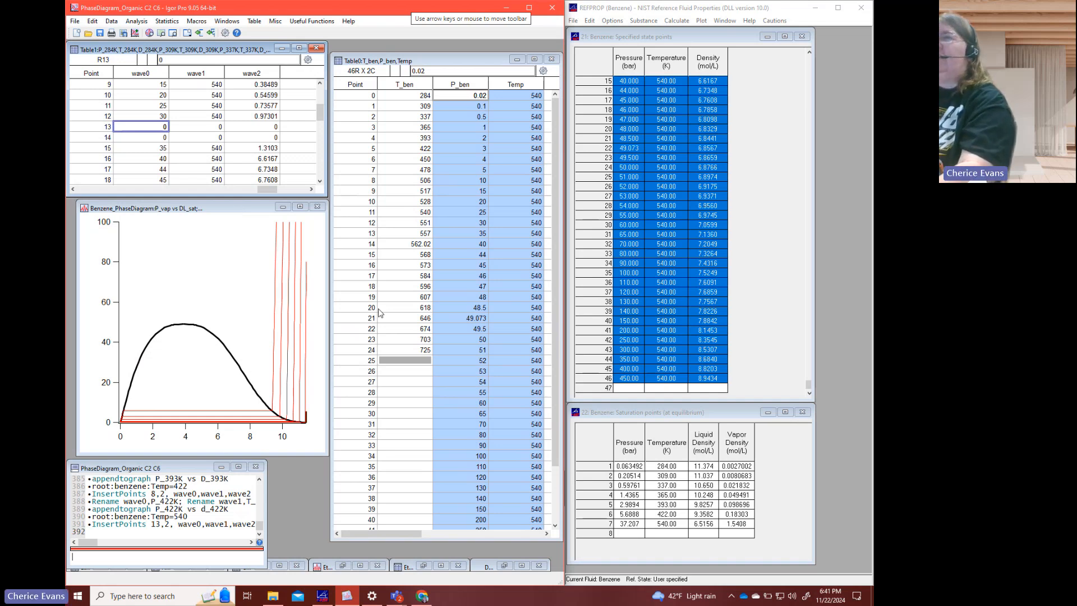
- Delete the two empty points starting at point 13 from wave0, wave1 and wave2
drag(161, 129, 236, 137)
right_click(236, 138)
click(272, 209)
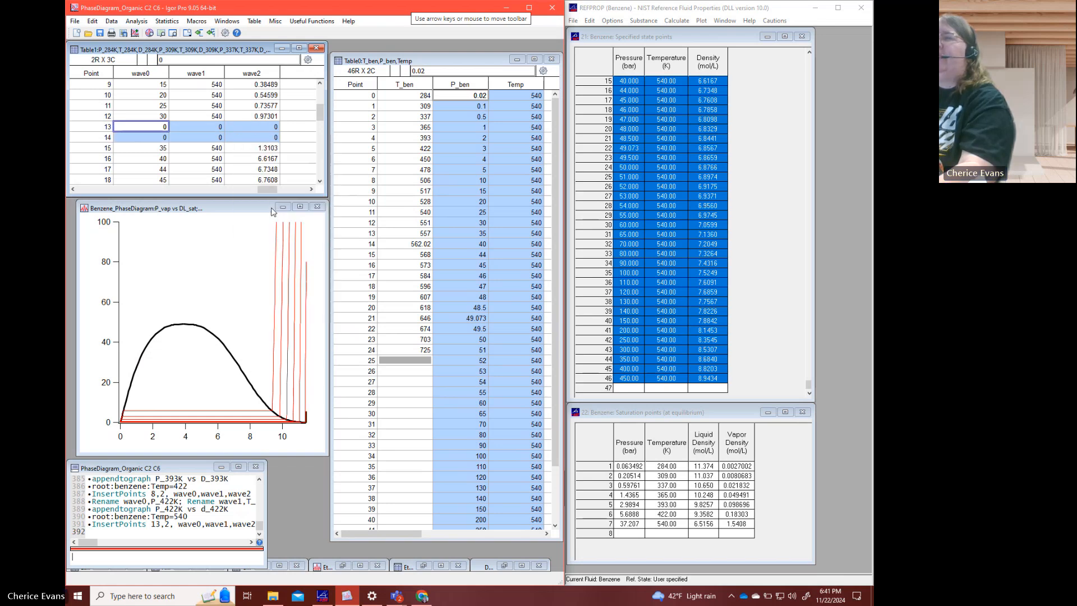
click(208, 388)
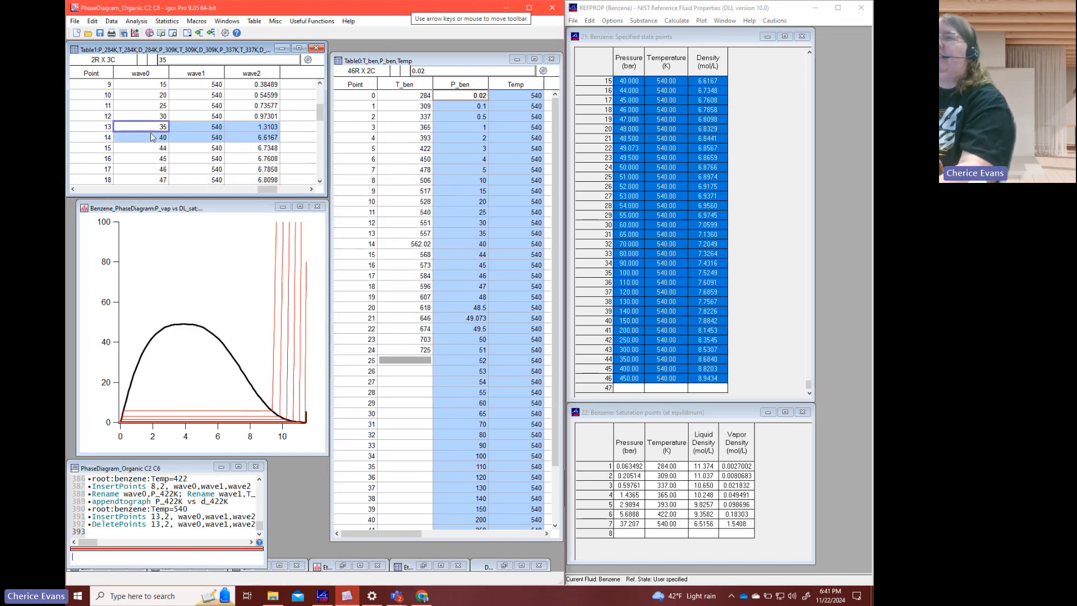
- Insert two points at point 14 of wave0, wave1 and wave2, between the 35 and 40 bar rows
drag(152, 138, 249, 149)
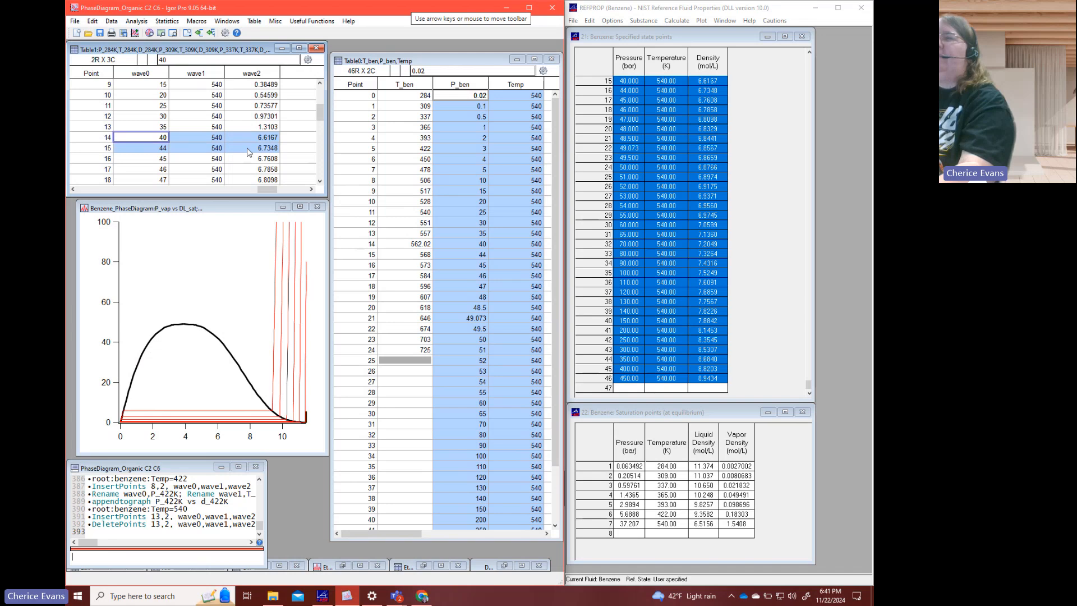
right_click(248, 148)
click(275, 209)
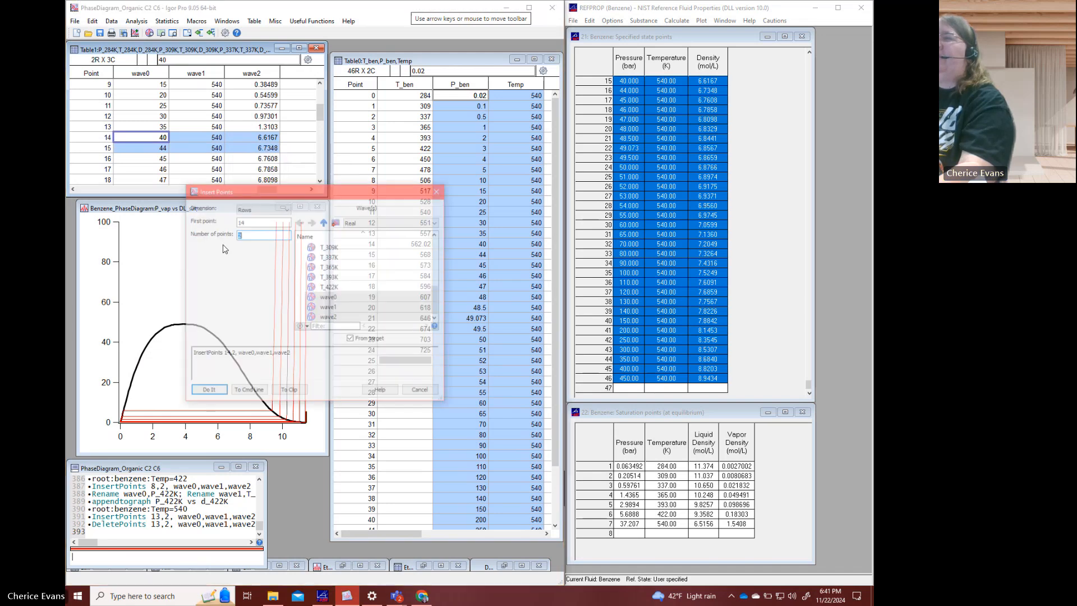
click(208, 390)
- Enter the saturation pressure 37.207 at points 14 and 15 of wave0
click(149, 137)
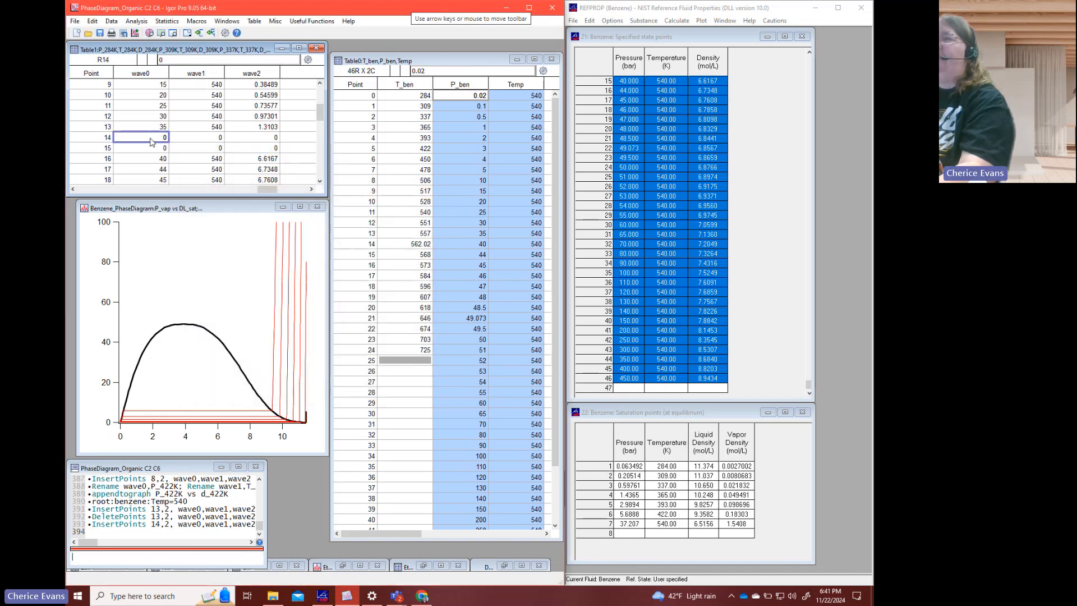
text(37.207)
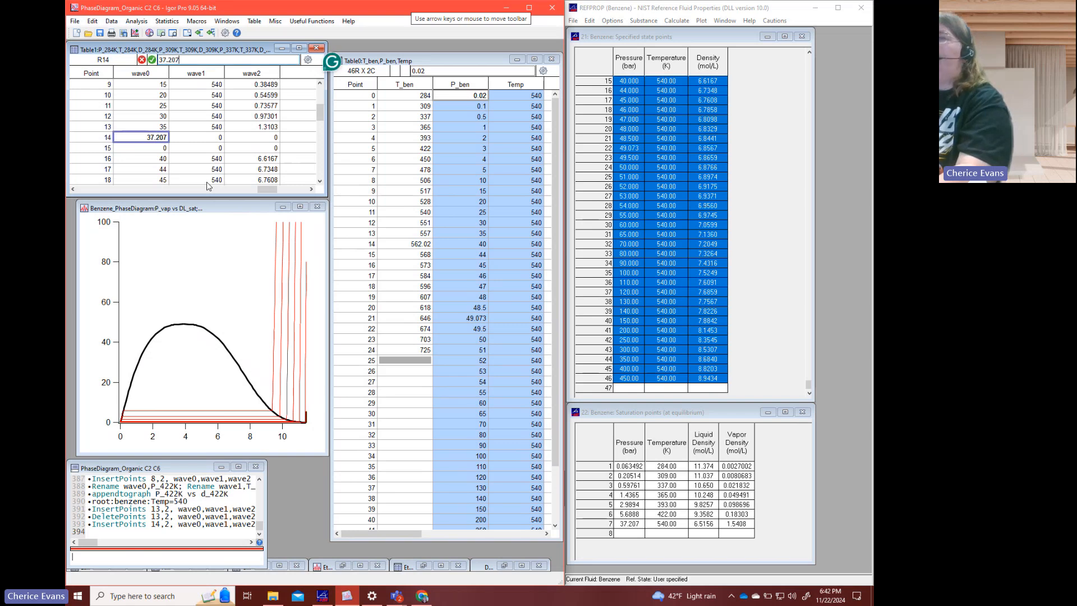
key(Return)
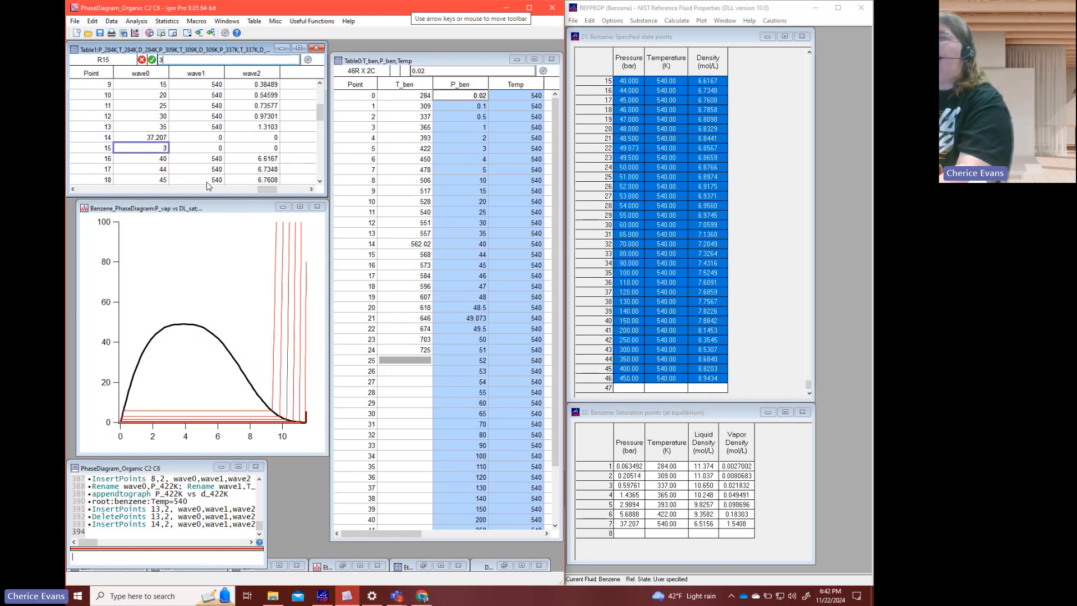
text(37.207)
key(Tab)
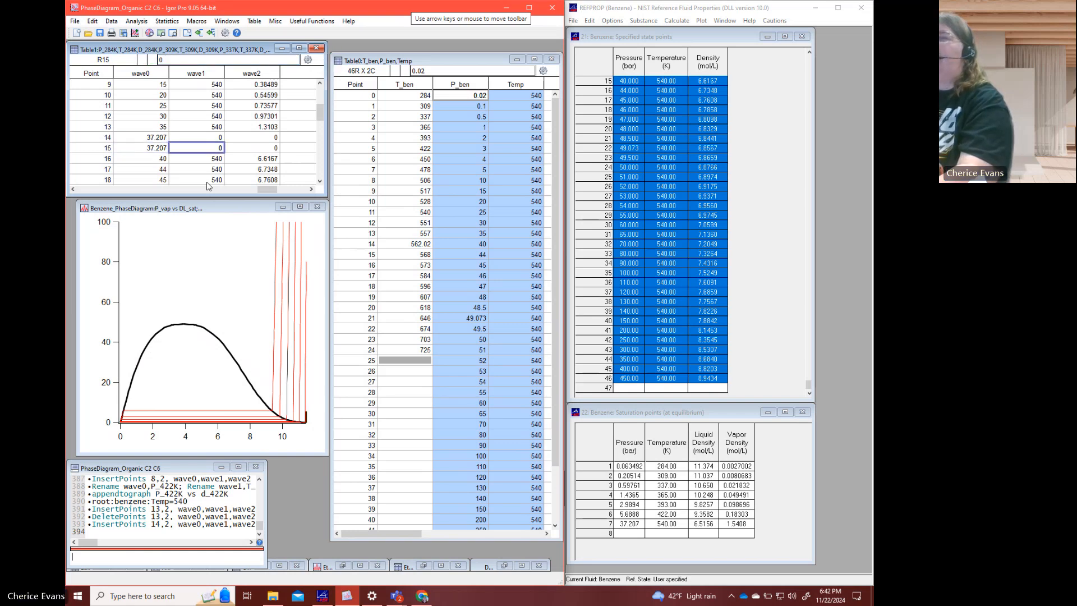
- Enter the temperature 540 at points 14 and 15 of wave1
key(Up)
text(540)
key(Return)
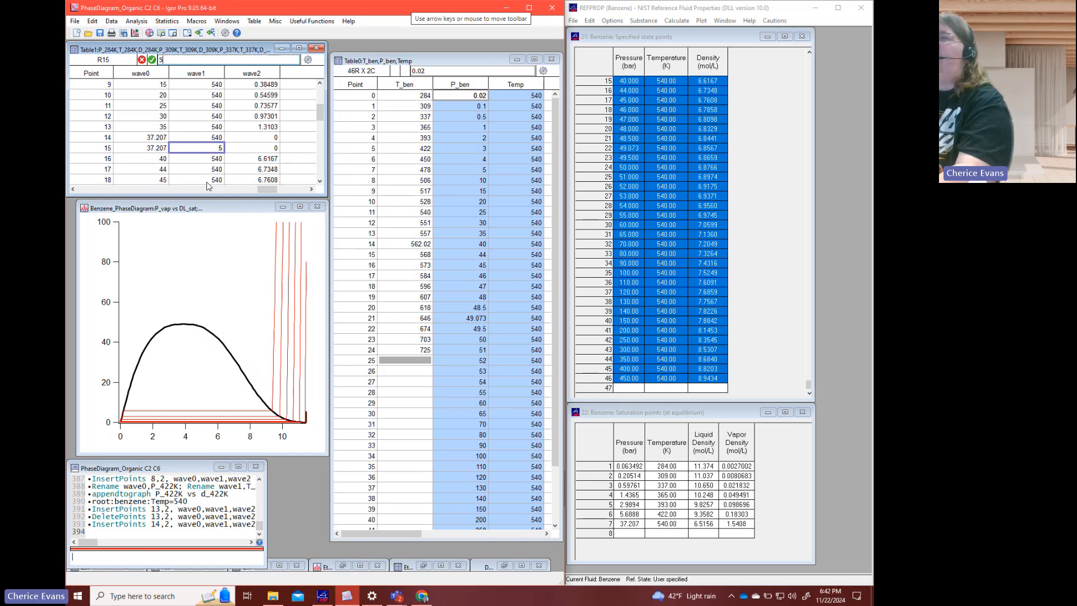
text(540)
key(Tab)
- Enter the saturation densities in wave2: vapor 1.5408 at point 14 and liquid 6.5156 at point 15
key(Up)
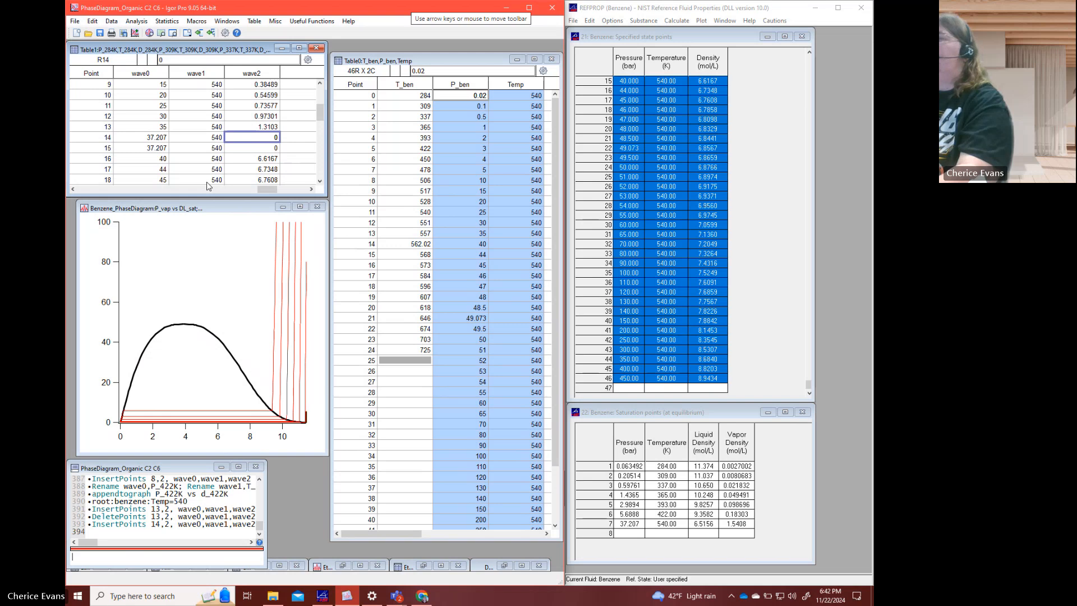
text(1.5408)
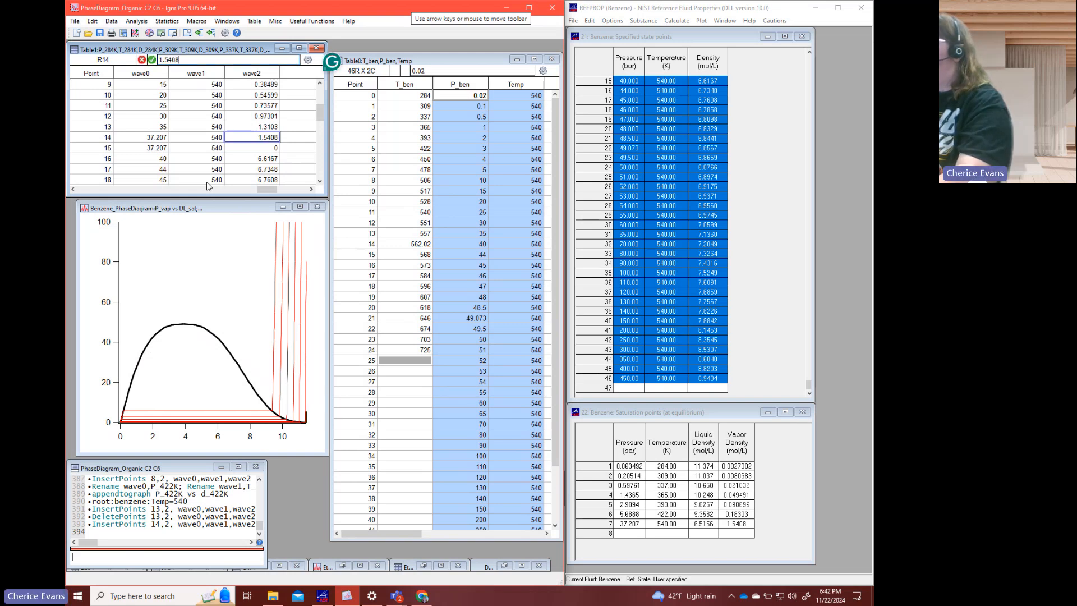
key(Return)
text(6.5156)
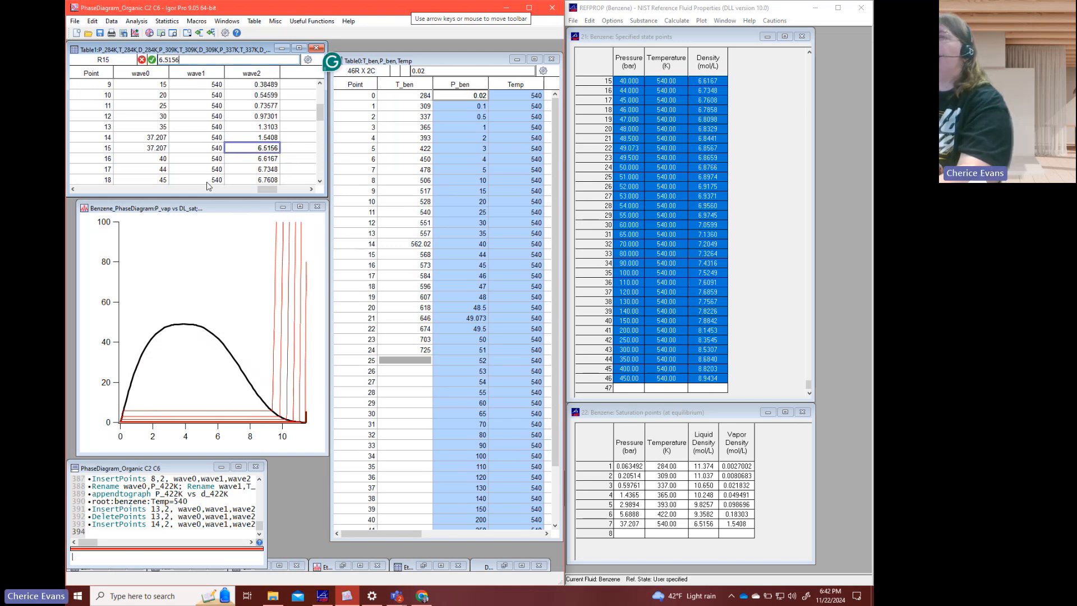
key(Return)
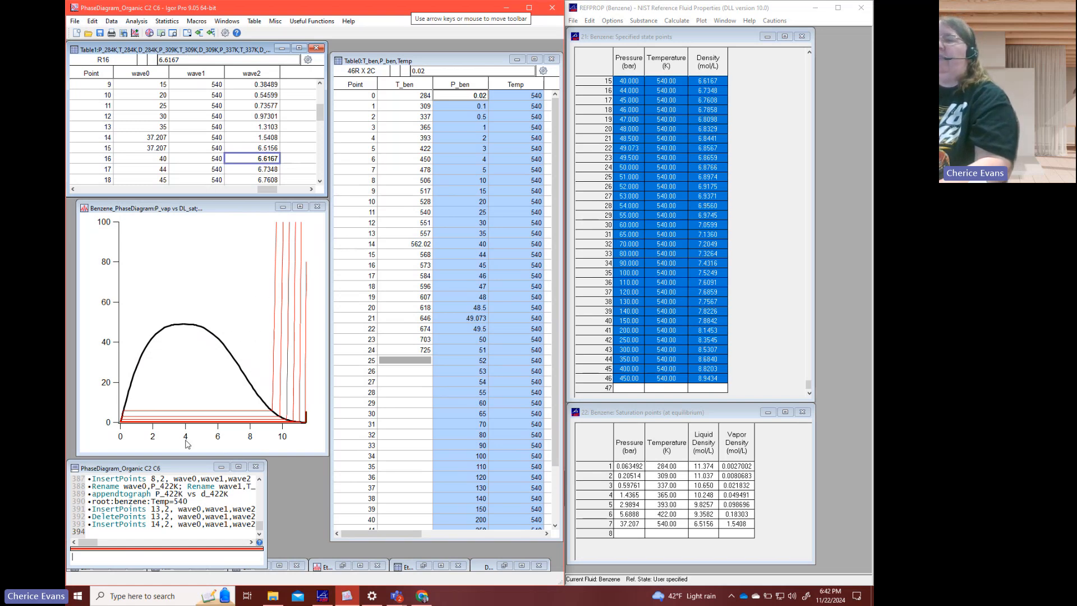
click(199, 561)
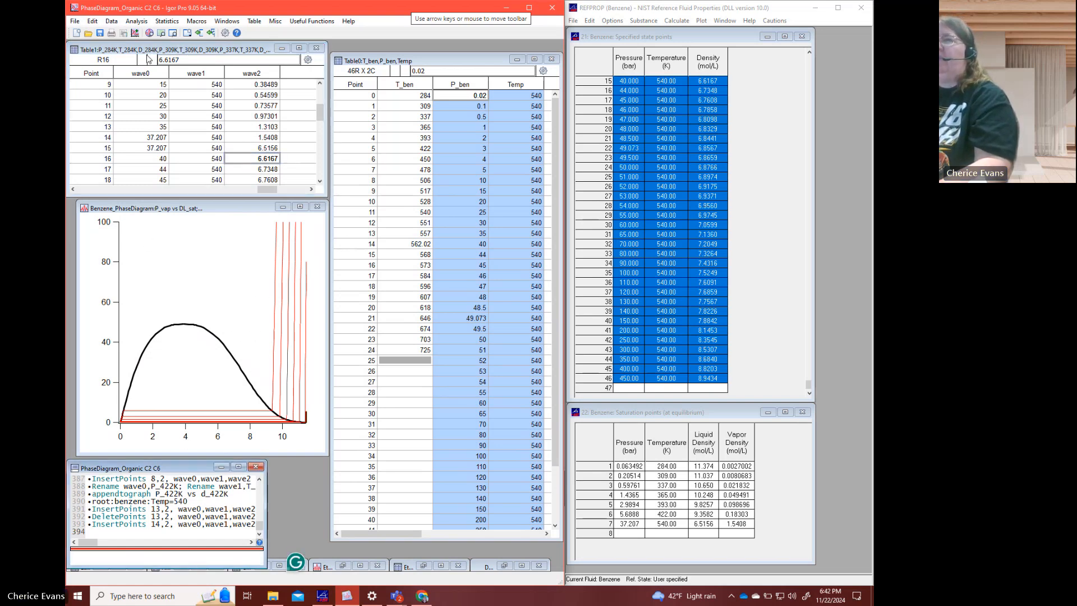
- Rename wave0, wave1 and wave2 as P_540K, T_540K and D_540K
drag(143, 73, 252, 73)
right_click(252, 73)
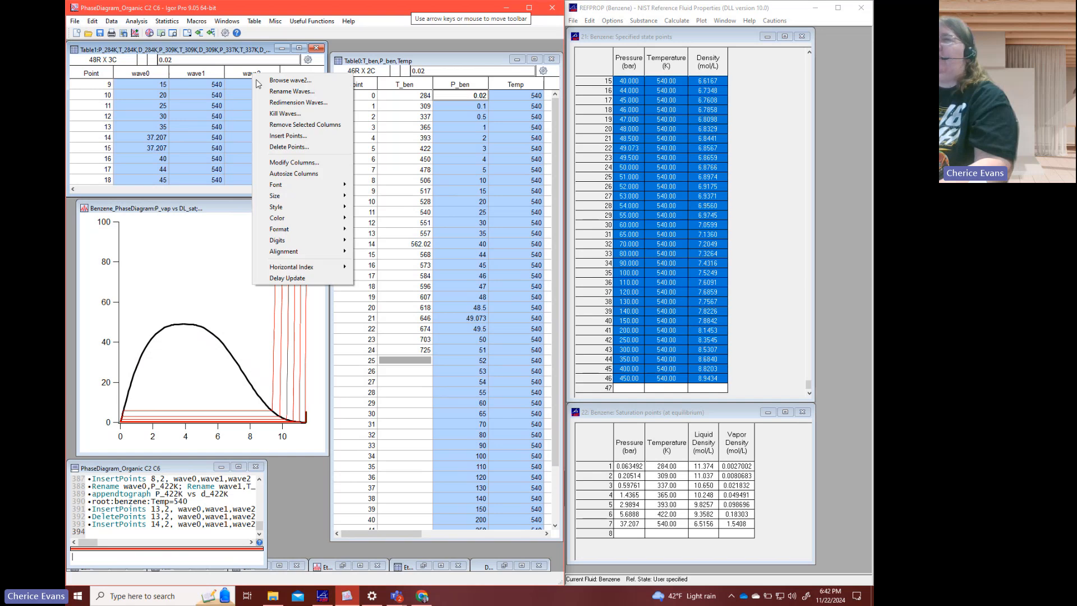
click(292, 90)
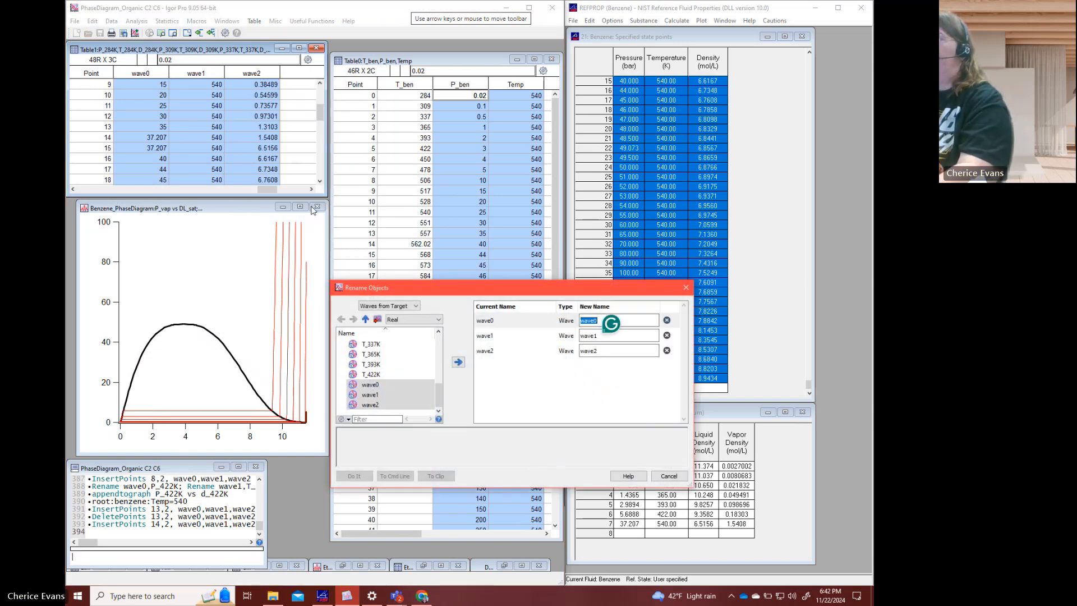
text(P_540K)
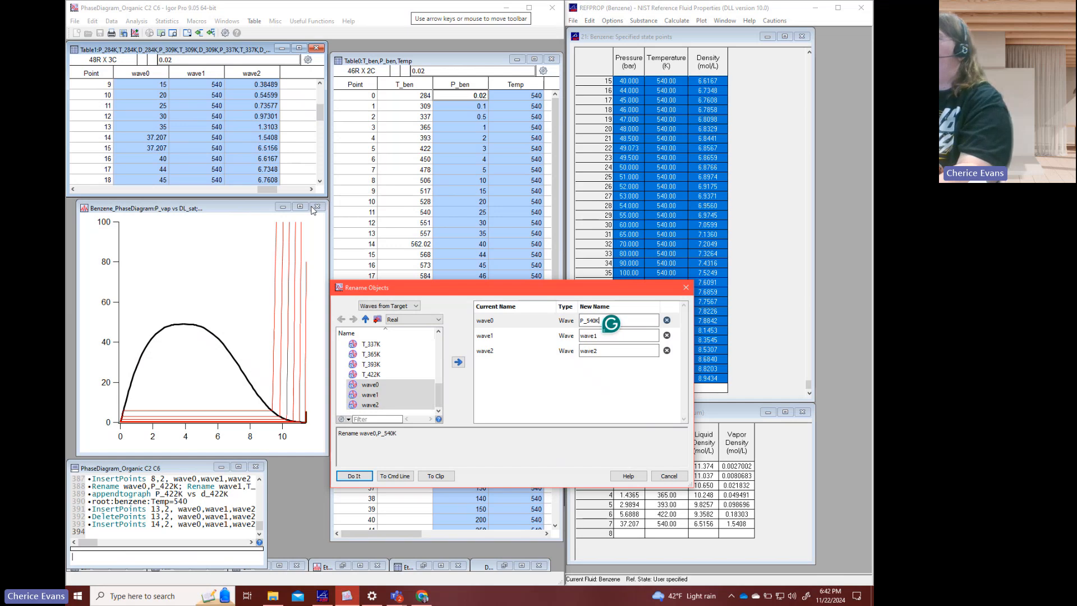
key(Tab)
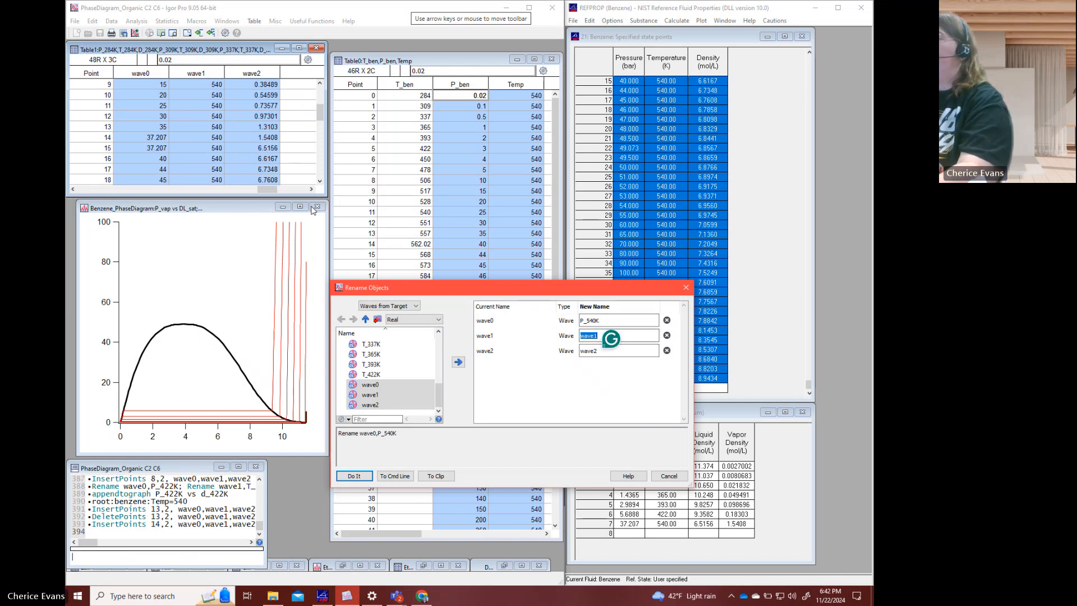
text(T_540K)
key(Tab)
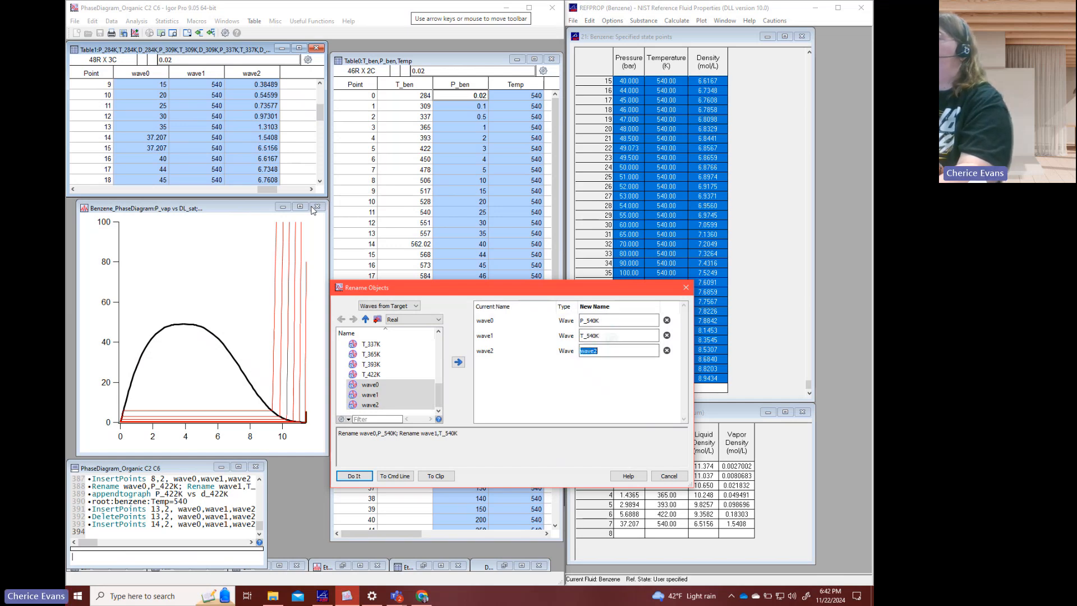
text(D_540K)
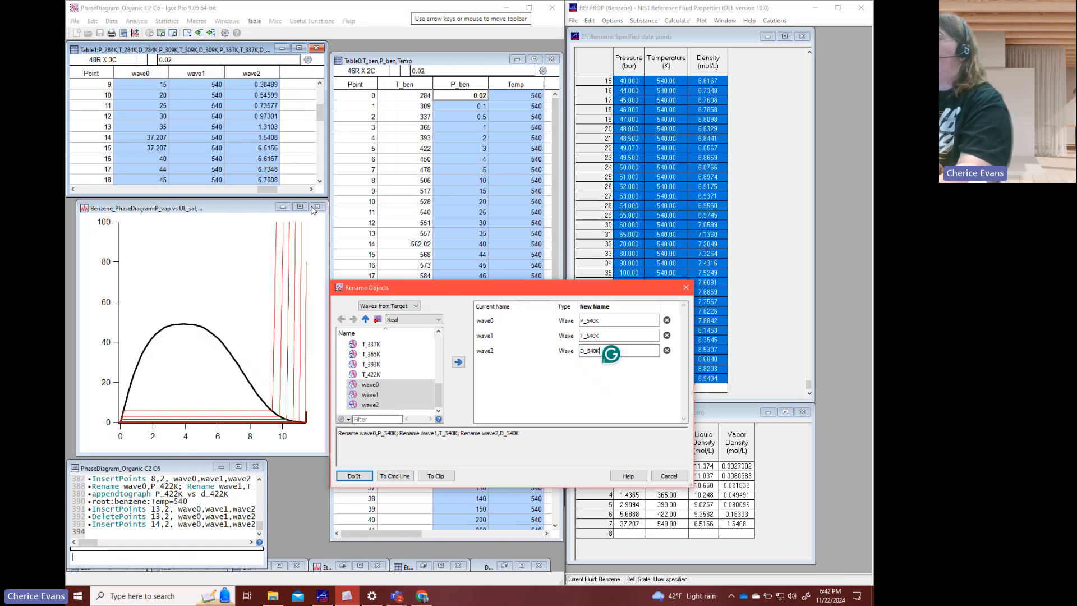
key(Return)
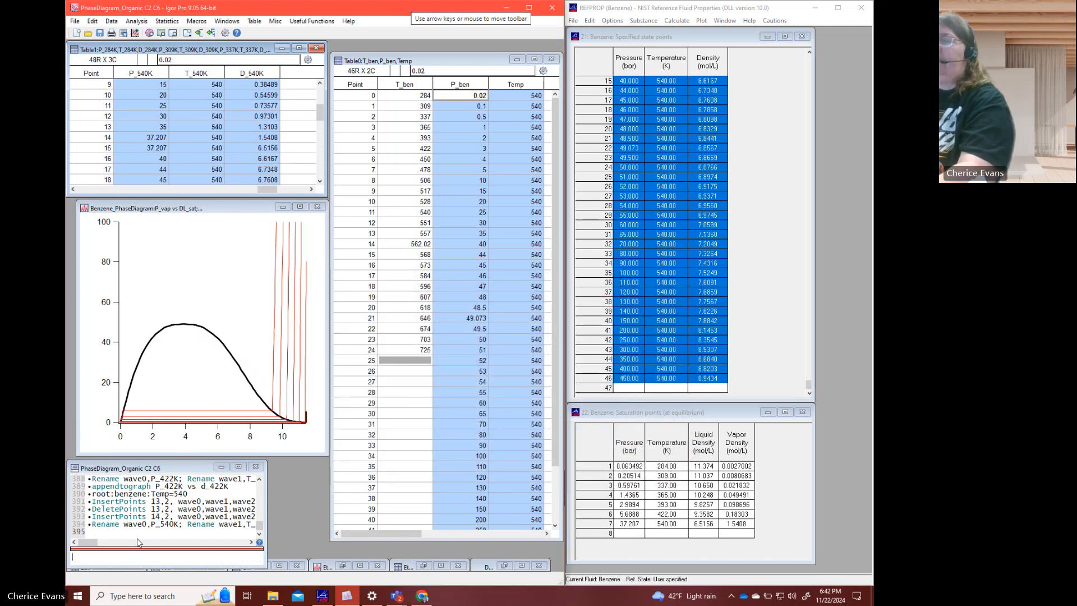
- Append P_540K versus D_540K to the benzene phase diagram with an appendtograph command
text(ap)
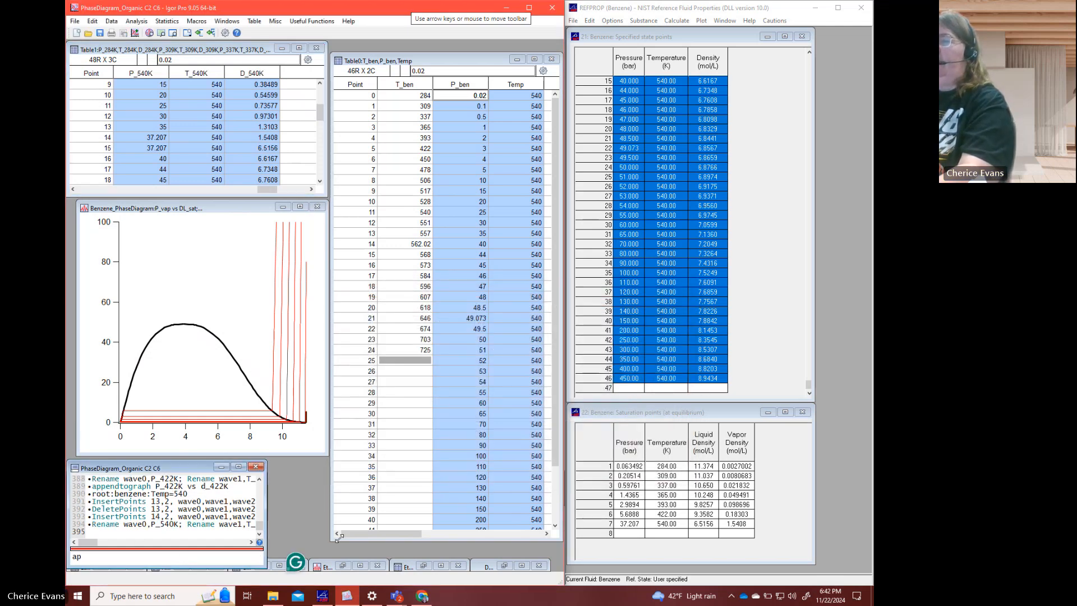
text(pendtogrpah P)
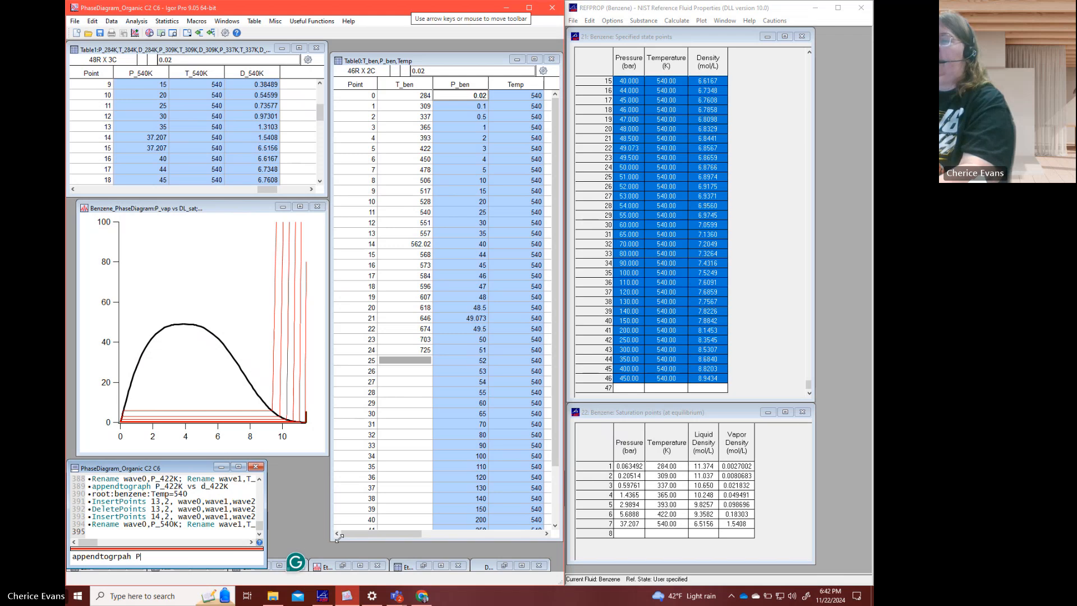
text(_540K vs D_)
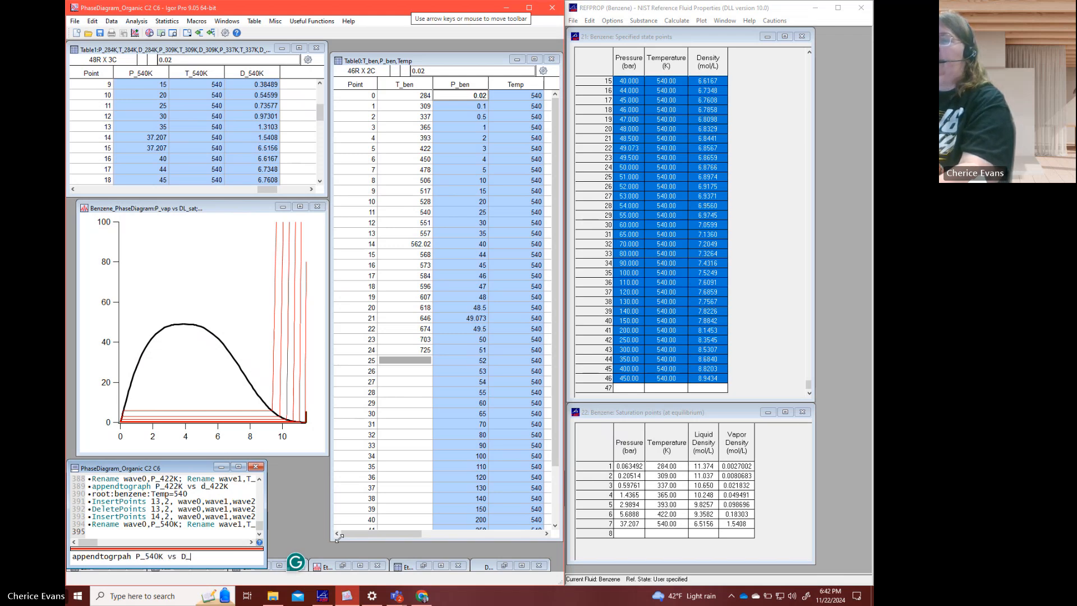
text(540)
key(Return)
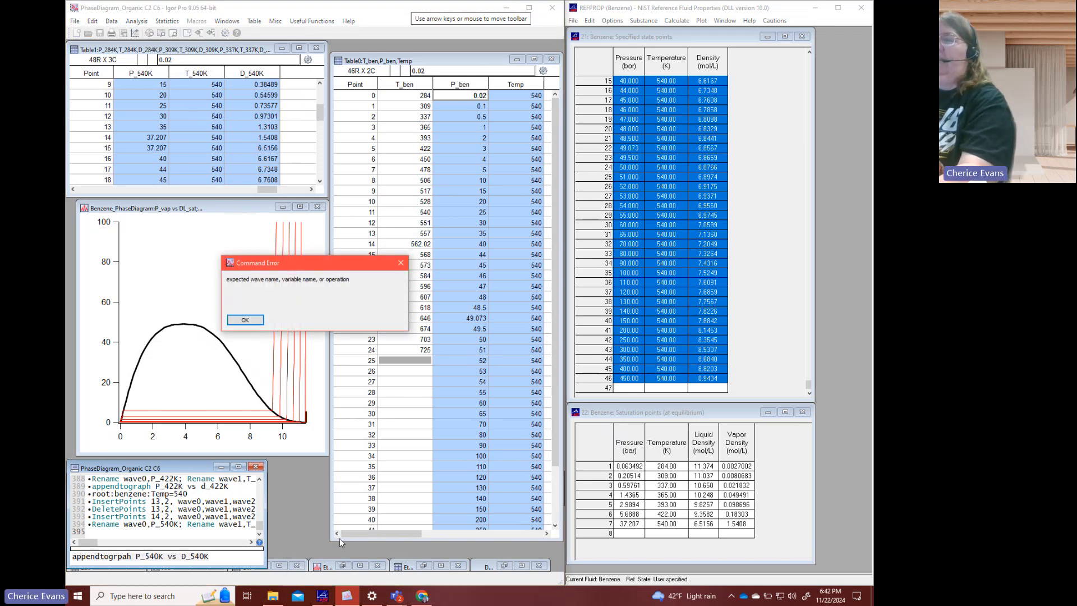
key(Return)
text(appendtograph)
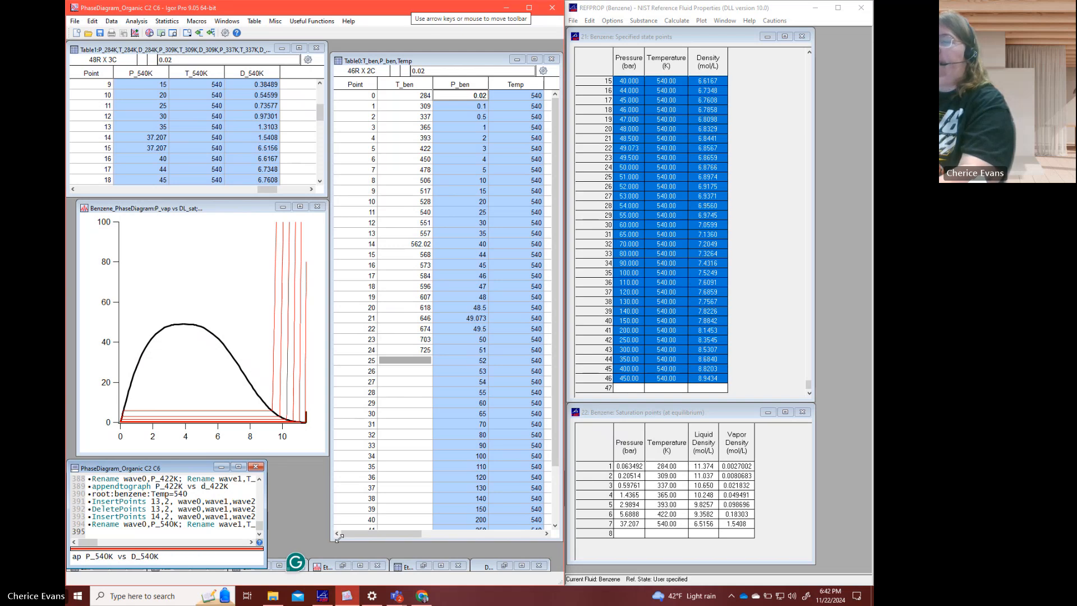
key(Return)
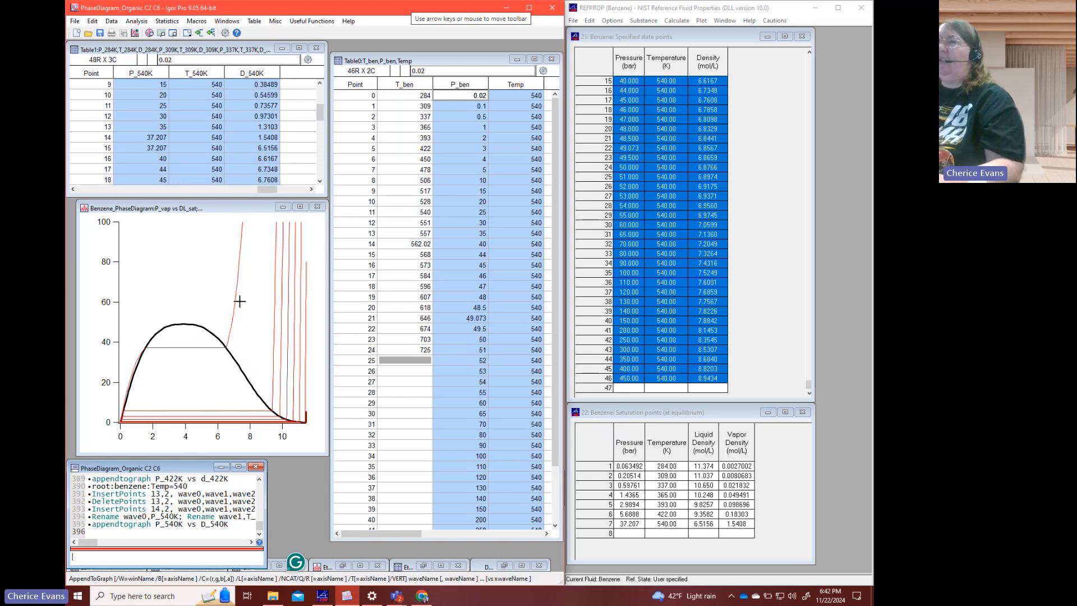
click(417, 217)
click(426, 149)
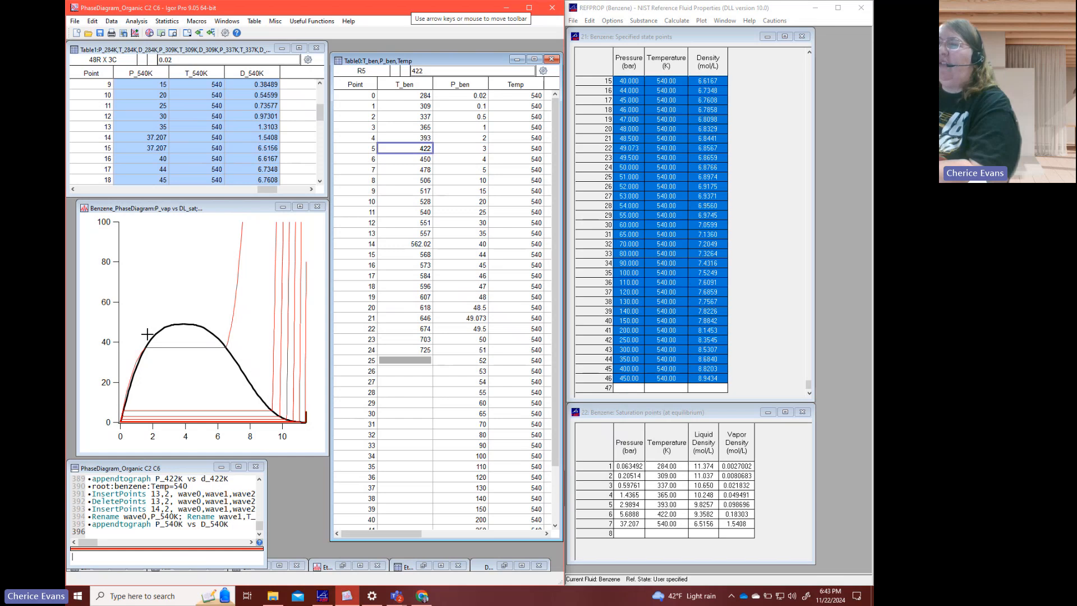
drag(148, 335, 119, 415)
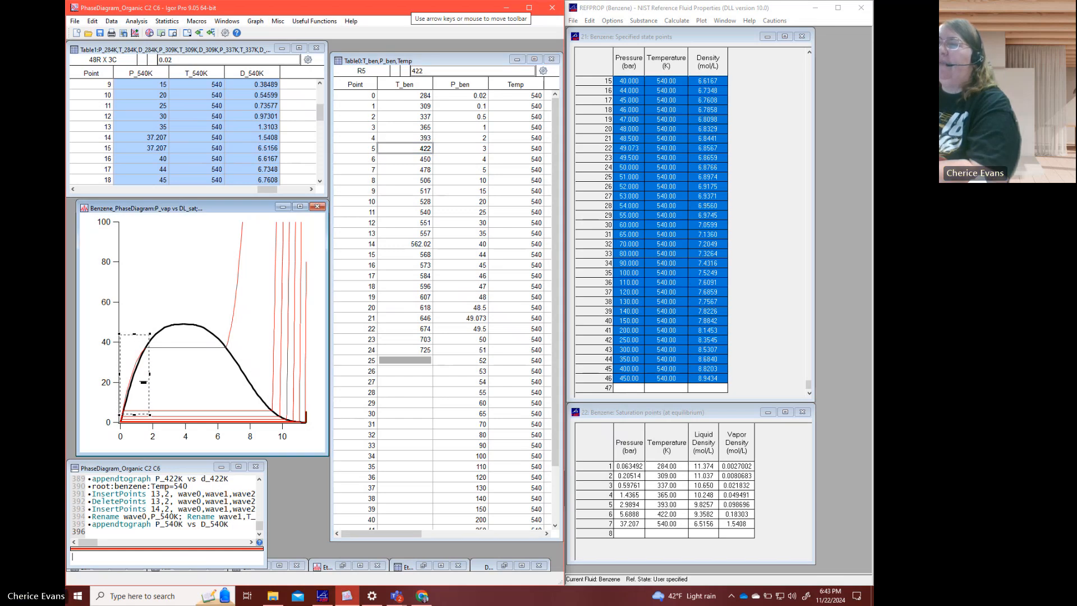
- Set the P_540K trace to lines and markers with filled circle markers
double_click(180, 349)
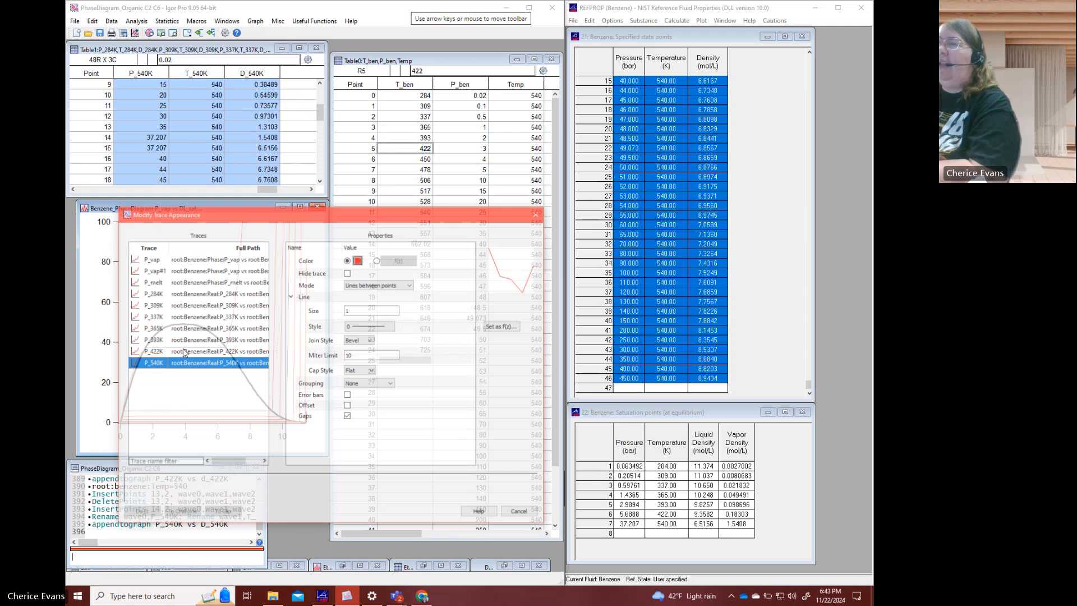
click(371, 289)
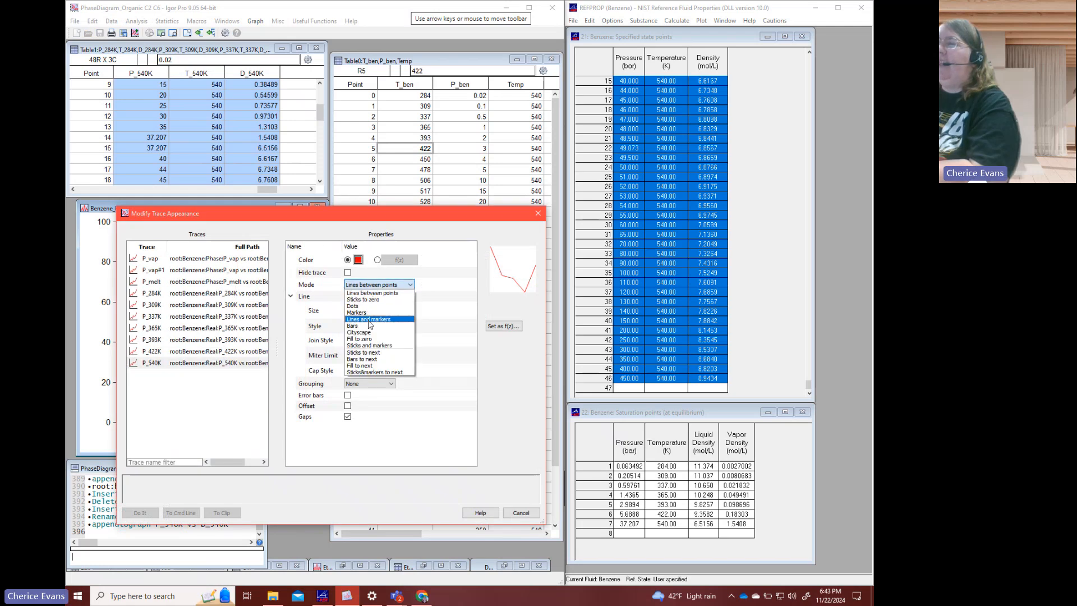
click(362, 316)
click(379, 309)
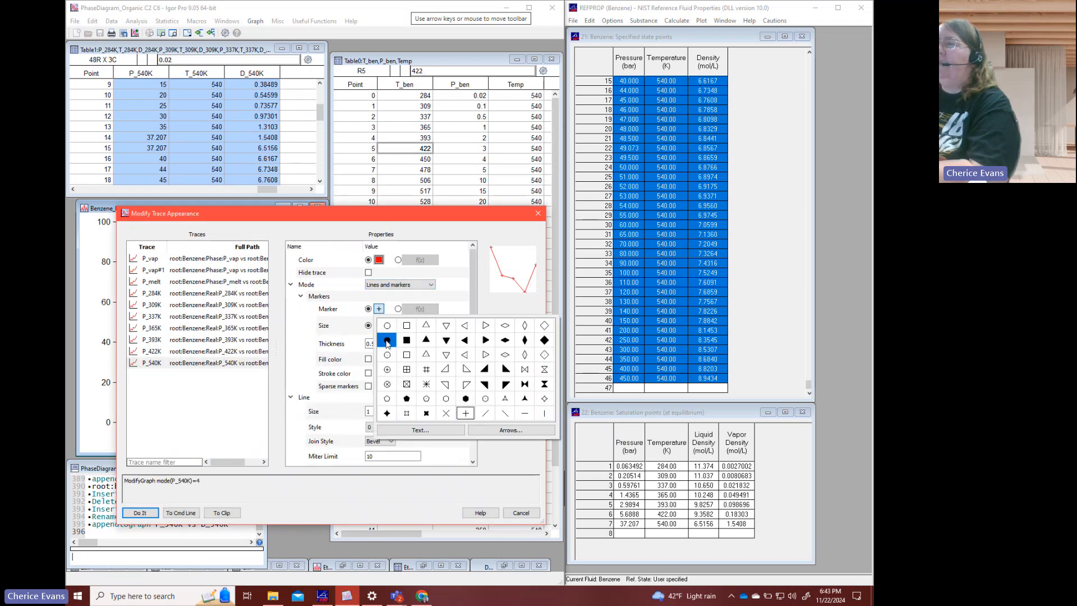
click(385, 339)
click(141, 513)
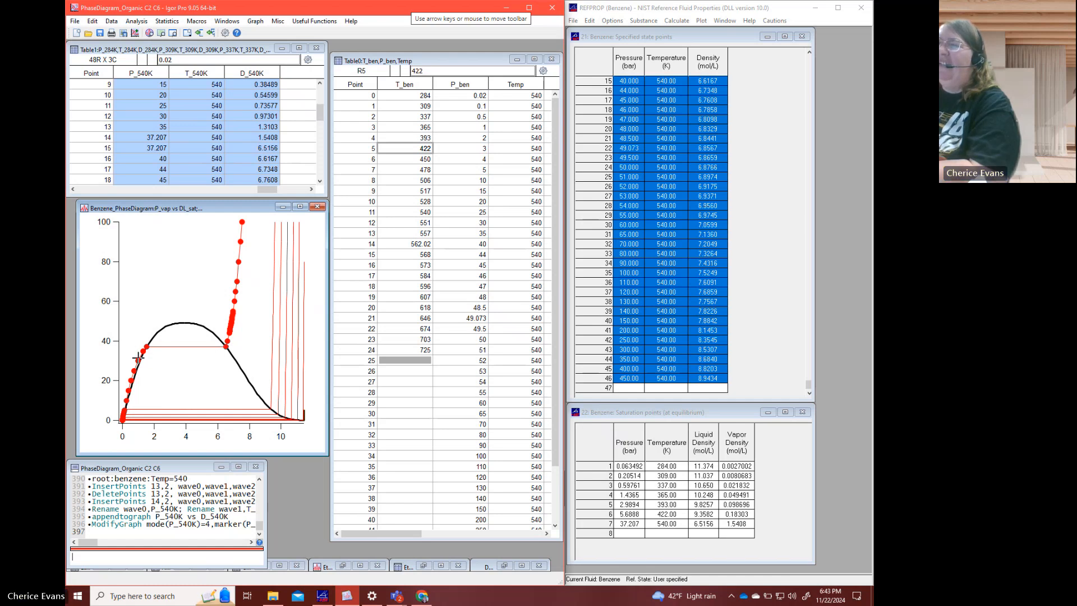
- Expand the graph around the vapor side of the 540 K isotherm, from about 10 to 42 bar, to examine its point spacing
drag(154, 335, 116, 401)
click(134, 390)
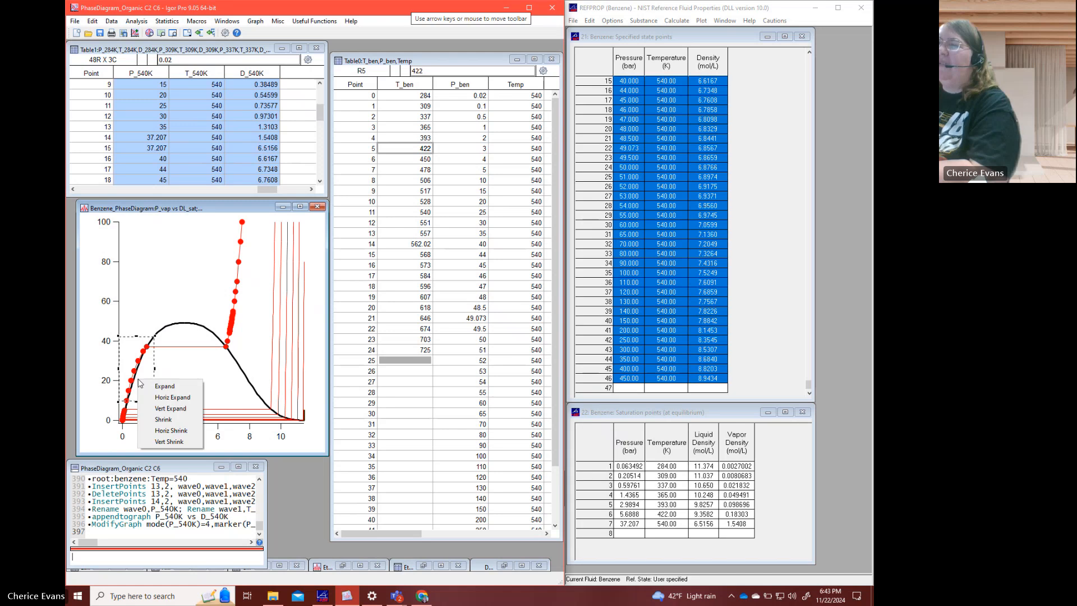
click(147, 386)
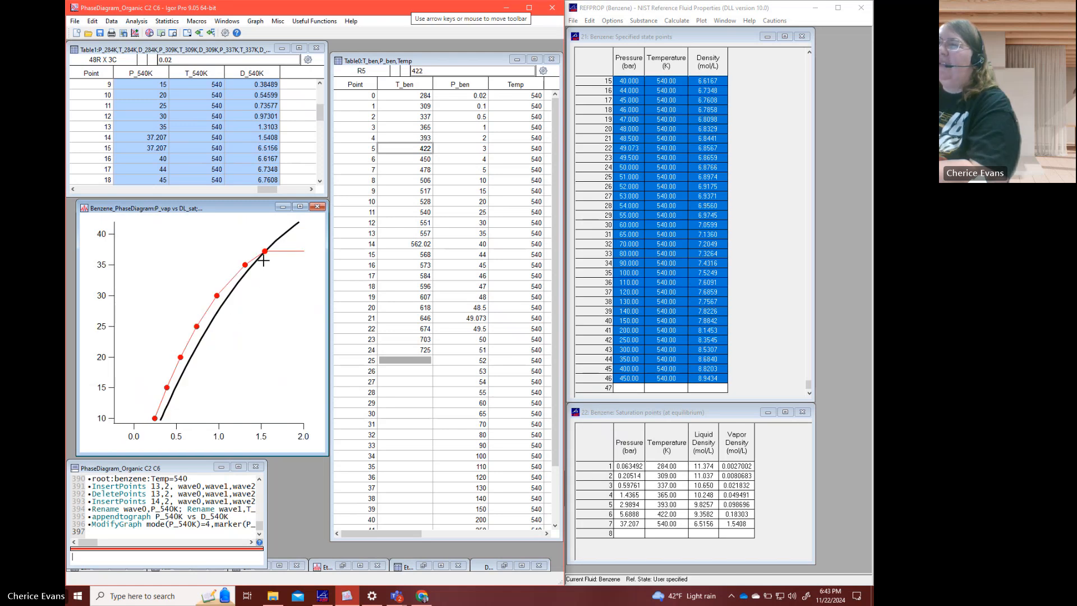
click(628, 388)
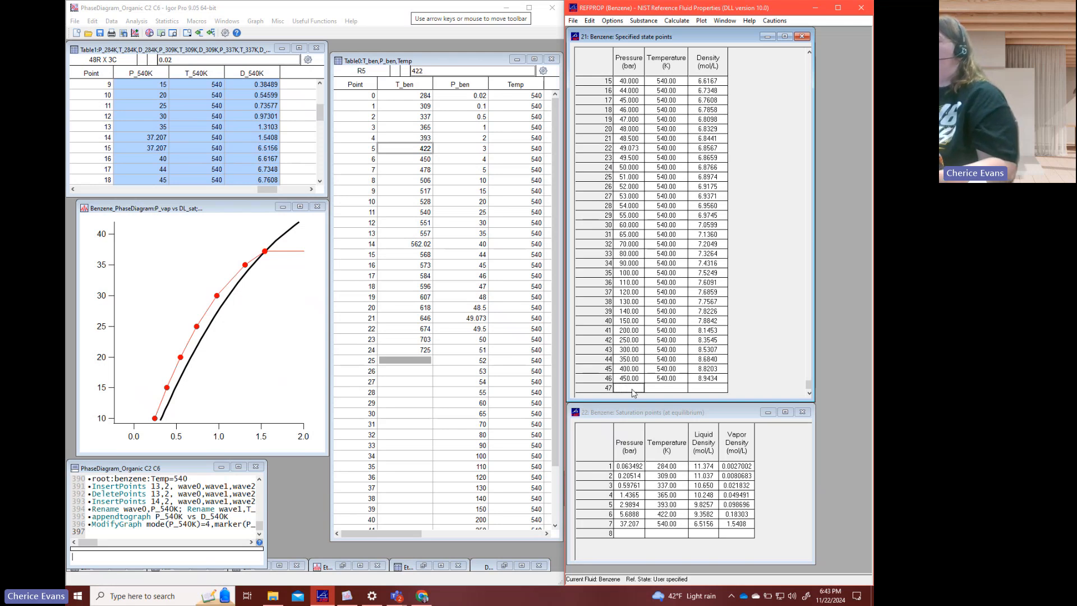
click(486, 266)
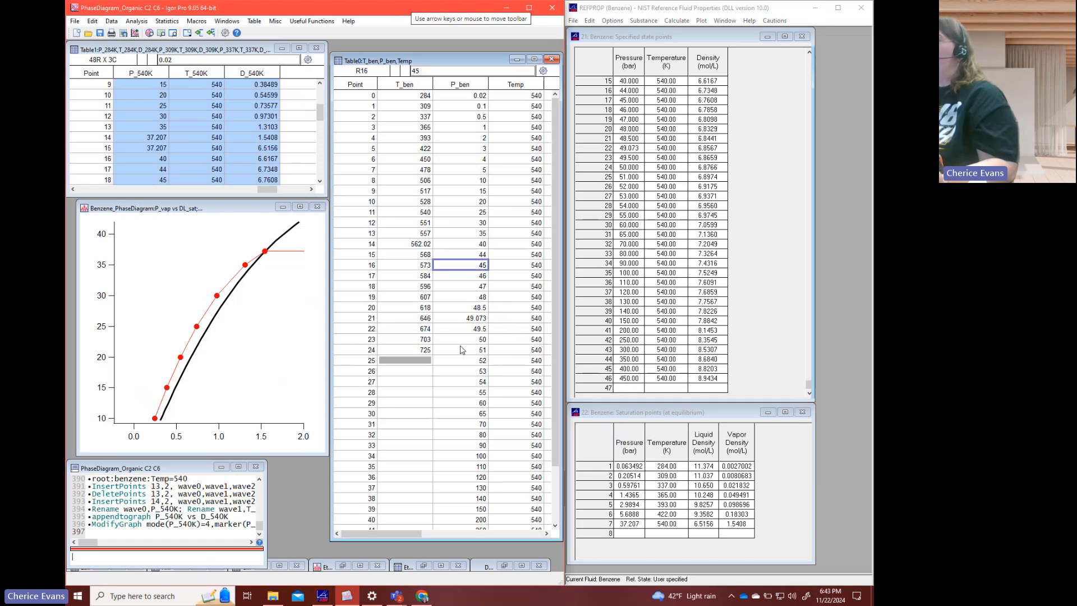
click(196, 116)
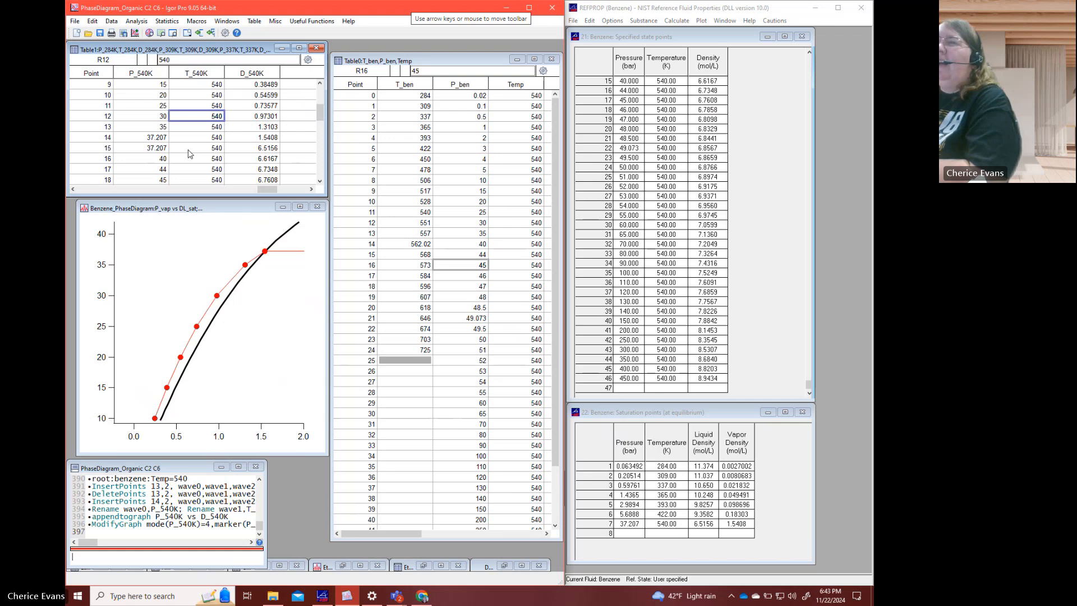
- Insert one point at point 14 of P_540K, T_540K and D_540K, just before the saturation rows
click(145, 137)
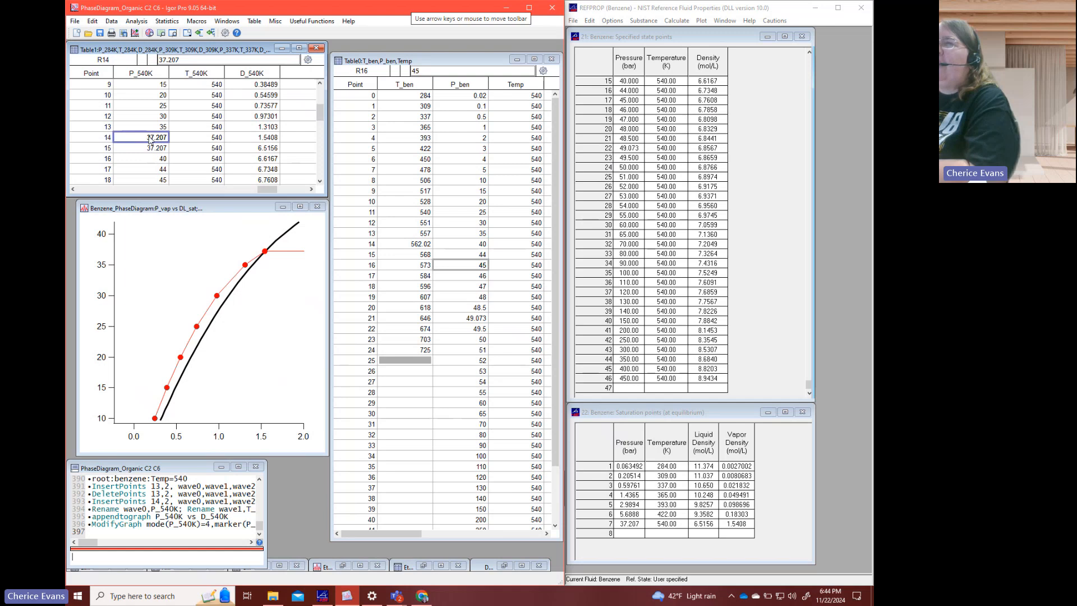
drag(150, 140, 267, 140)
right_click(268, 141)
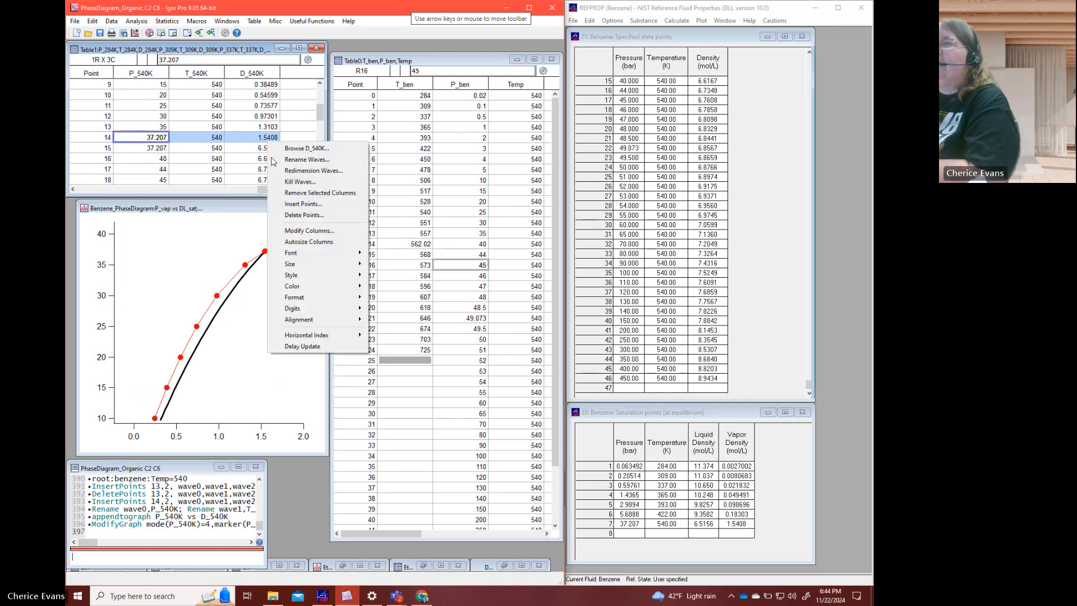
click(303, 204)
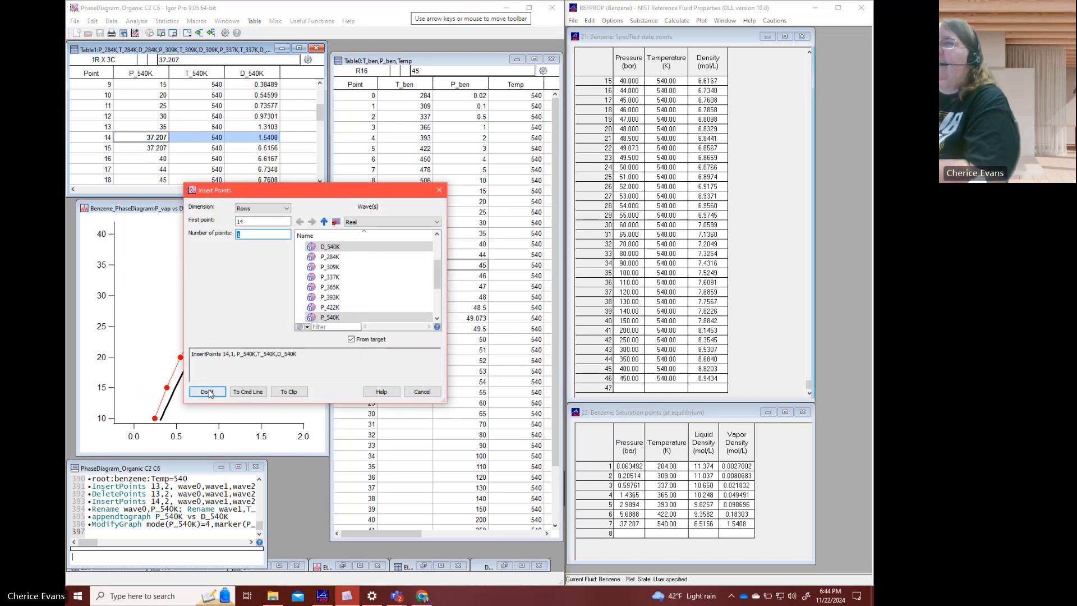
click(207, 392)
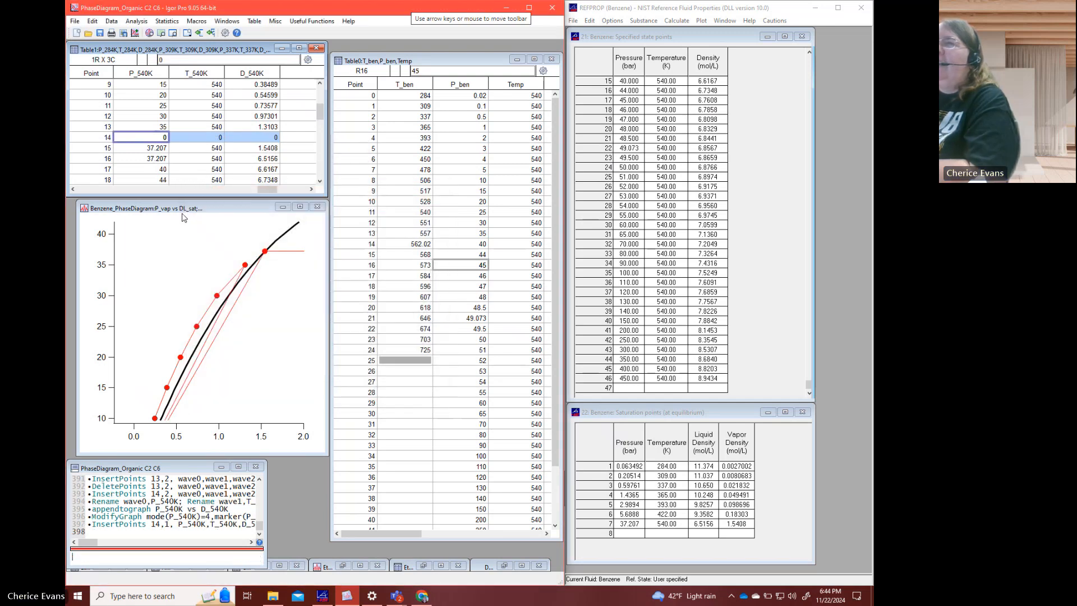
- Fill the inserted point 14 with a pressure of 36 in P_540K and a temperature of 540 in T_540K
click(156, 140)
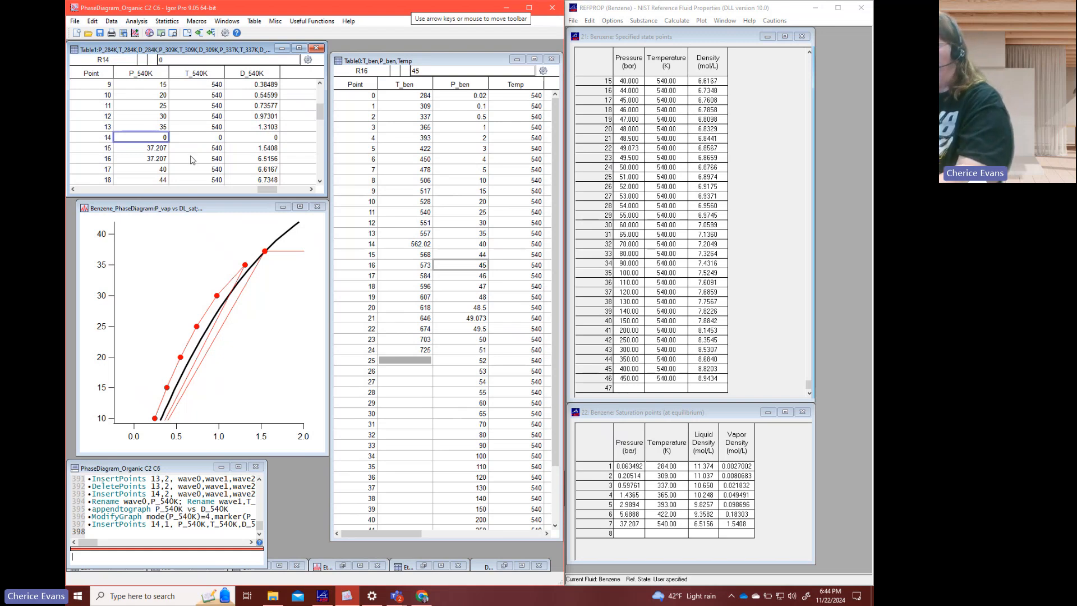
text(36)
key(Tab)
text(54)
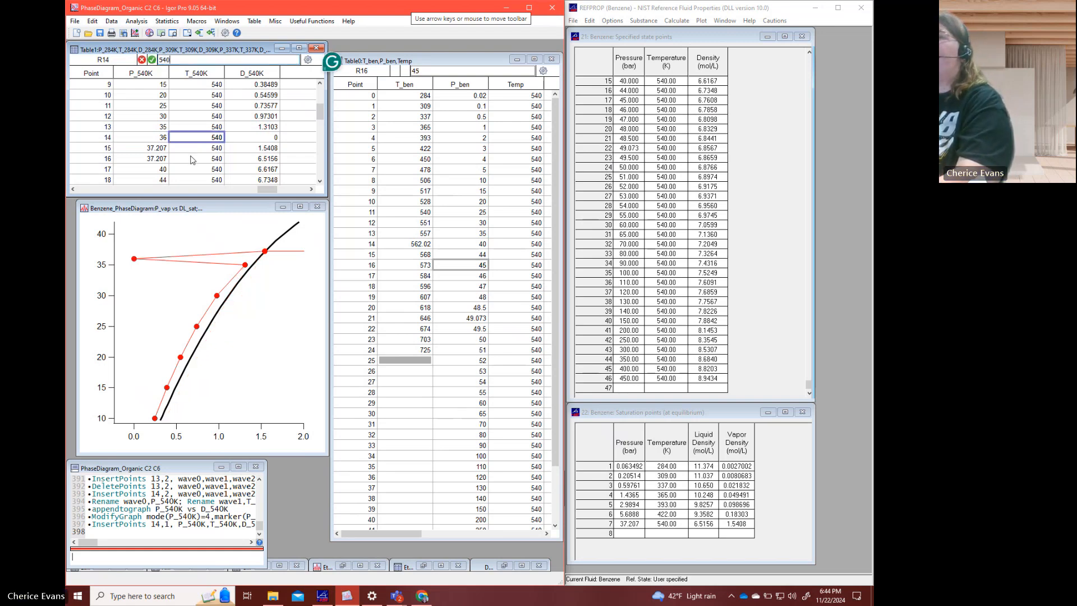
text(0)
key(Tab)
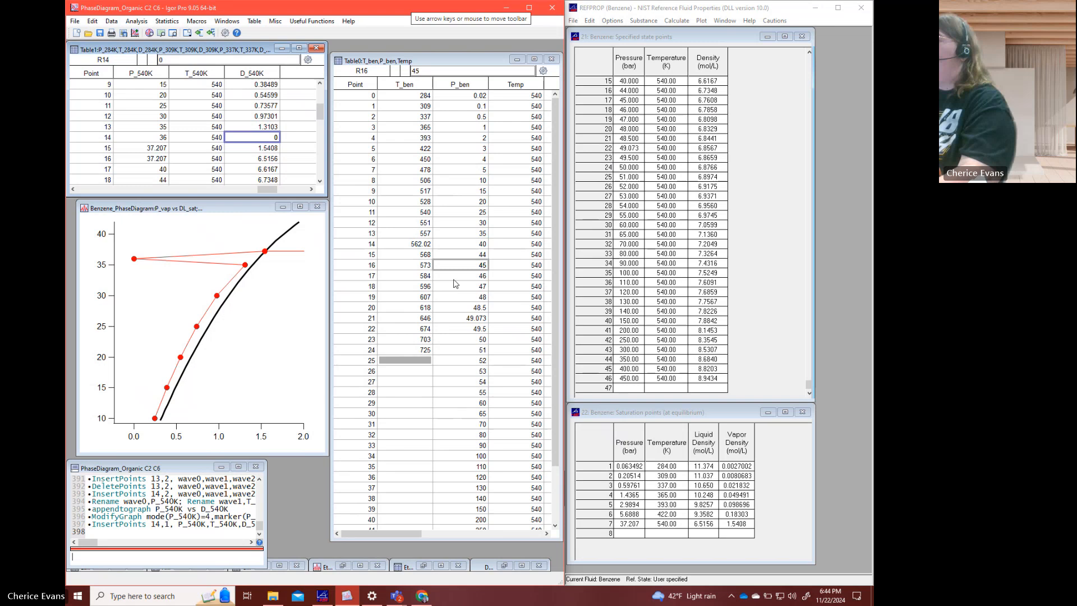
- Switch to REFPROP and calculate the benzene density at 36 bar and 540 K in the empty state-point row
click(628, 388)
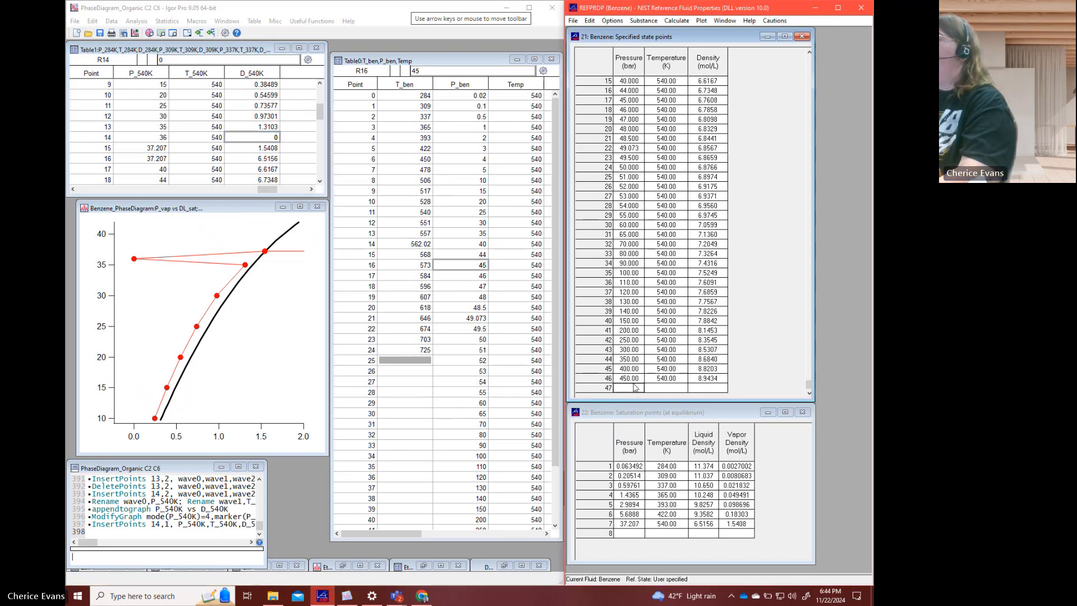
text(3)
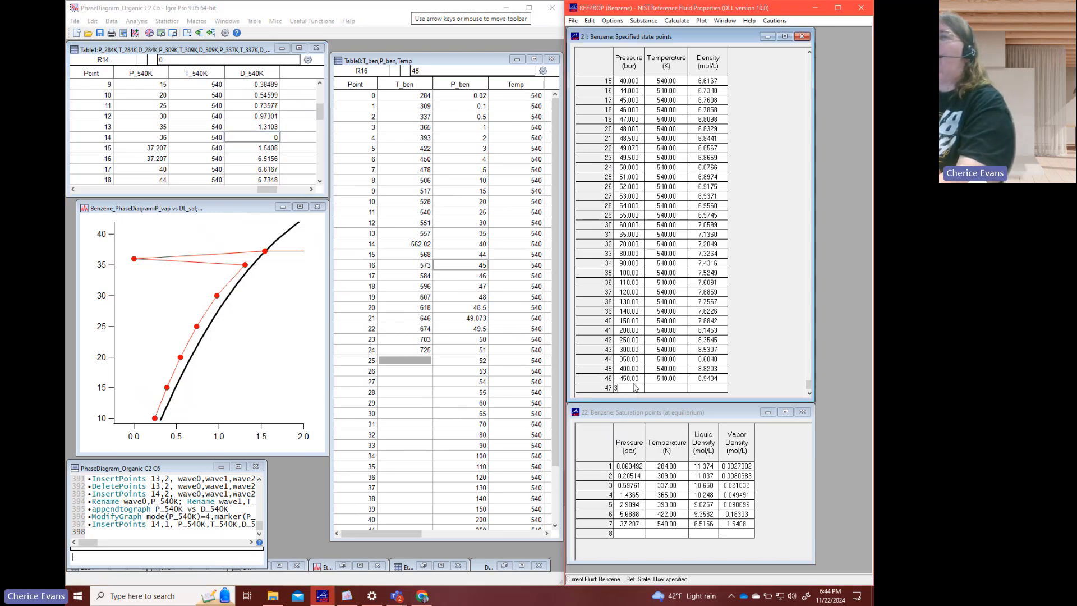
text(6)
key(Tab)
text(540)
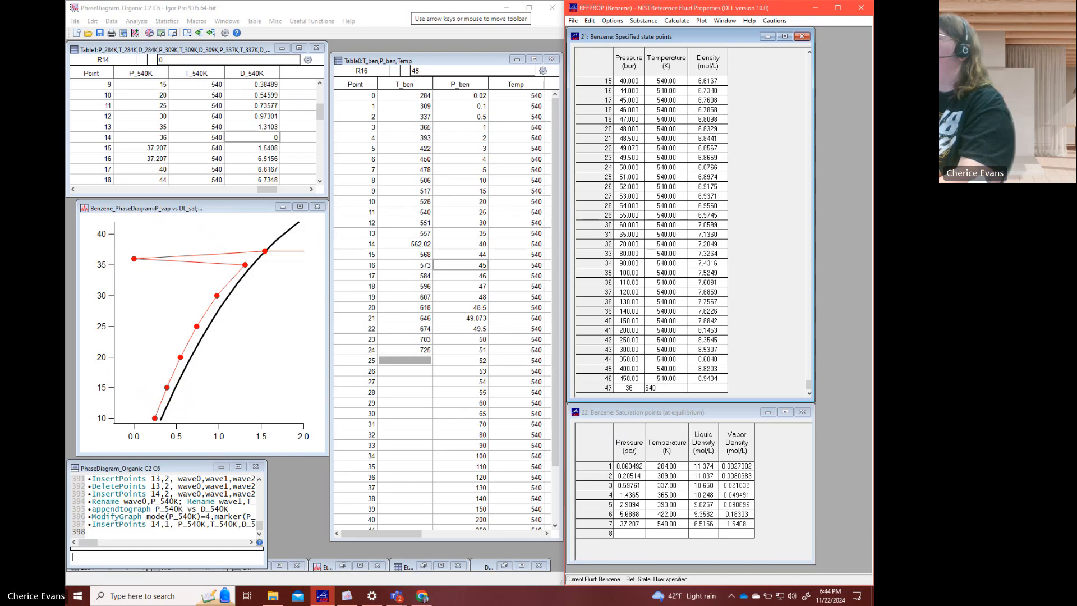
key(Return)
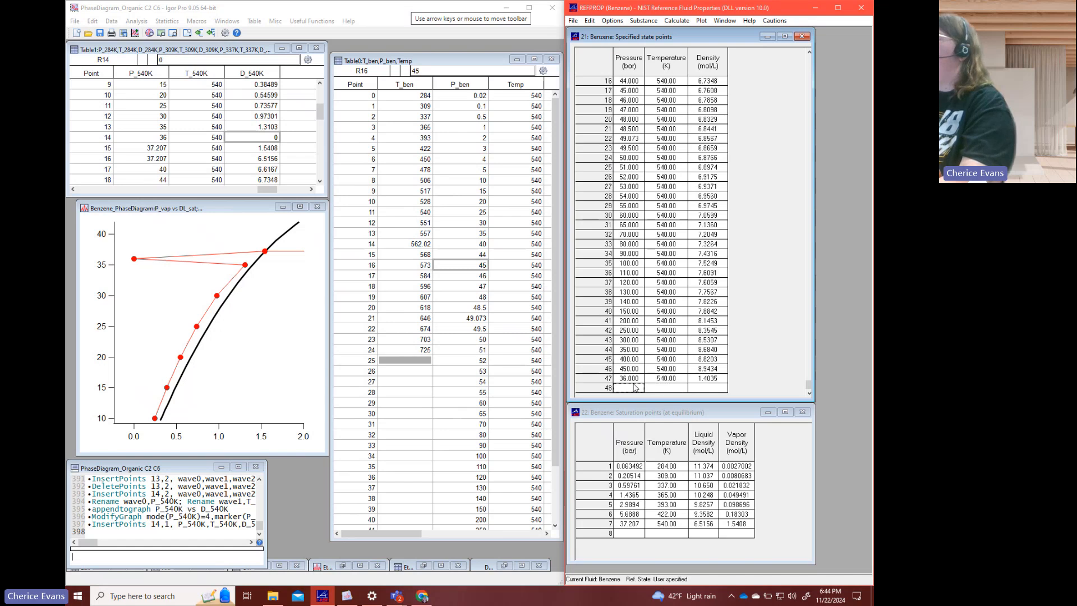
- Return to Igor Pro and set D_540K at point 14 to 1.4035
click(271, 141)
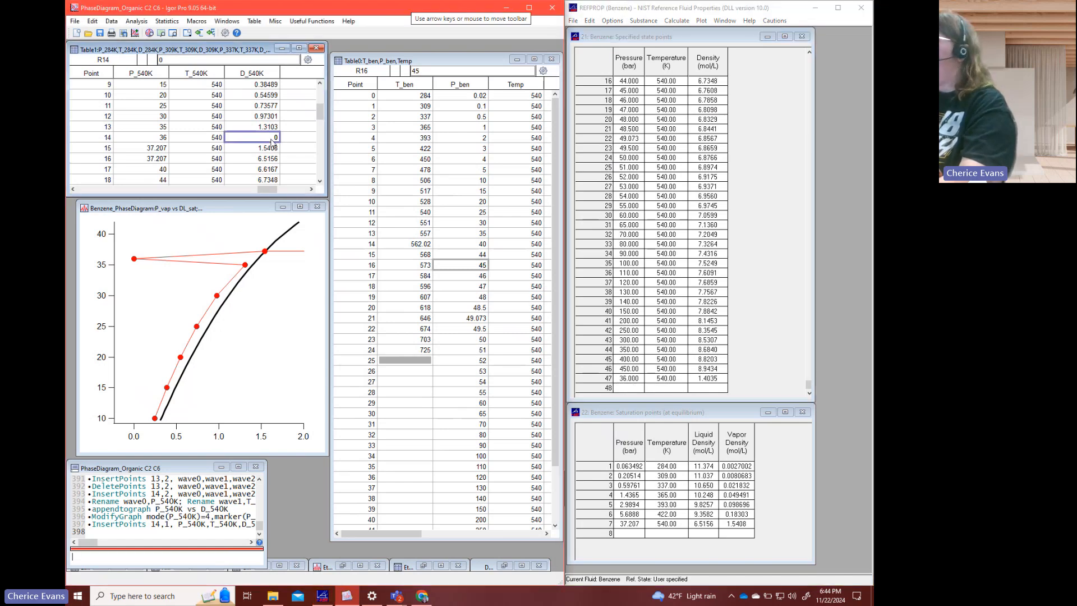
text(1.4035)
key(Return)
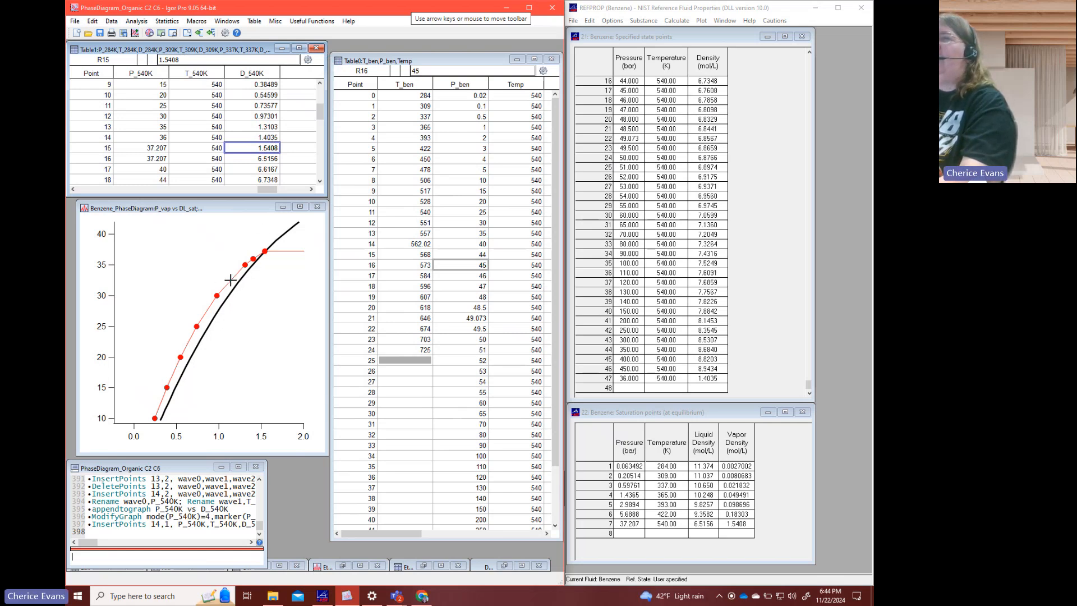
- Insert one point at point 13 of P_540K, T_540K and D_540K, just before the 35 bar row
drag(156, 140, 248, 140)
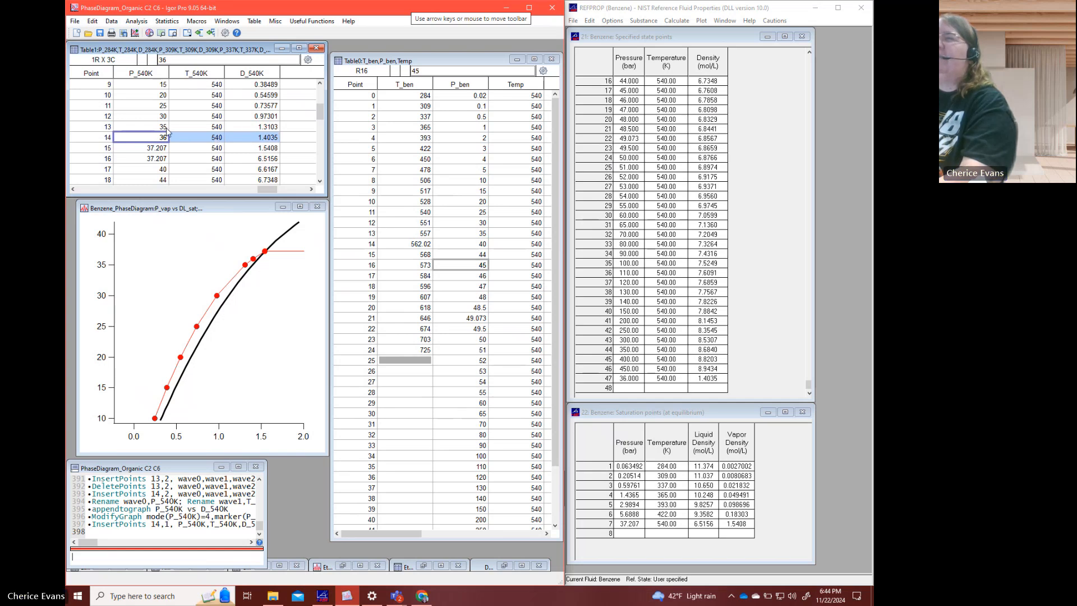
drag(166, 131, 256, 128)
right_click(255, 128)
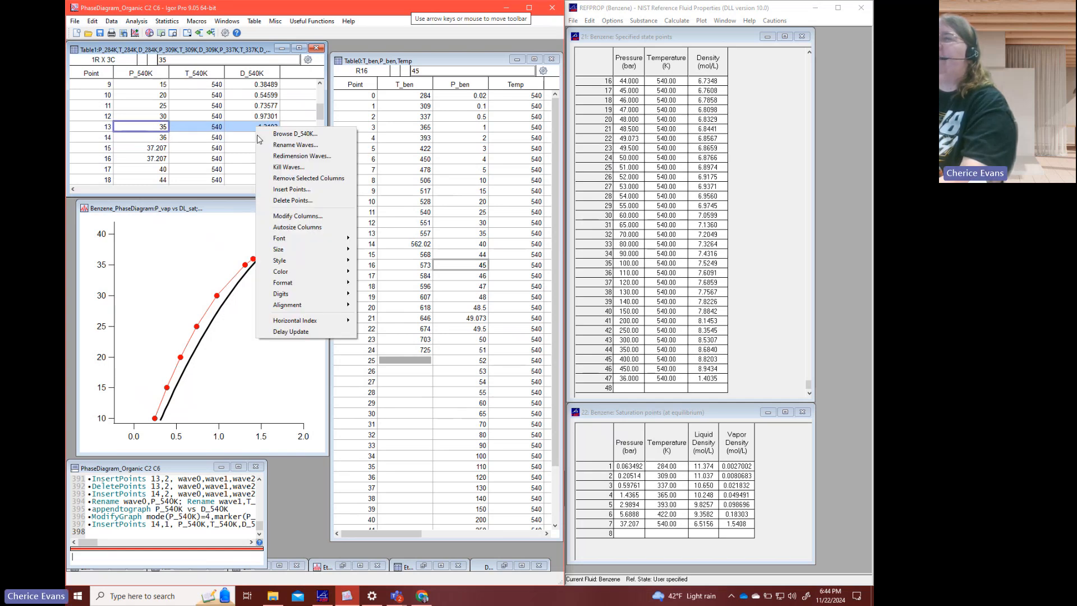
click(284, 191)
click(207, 390)
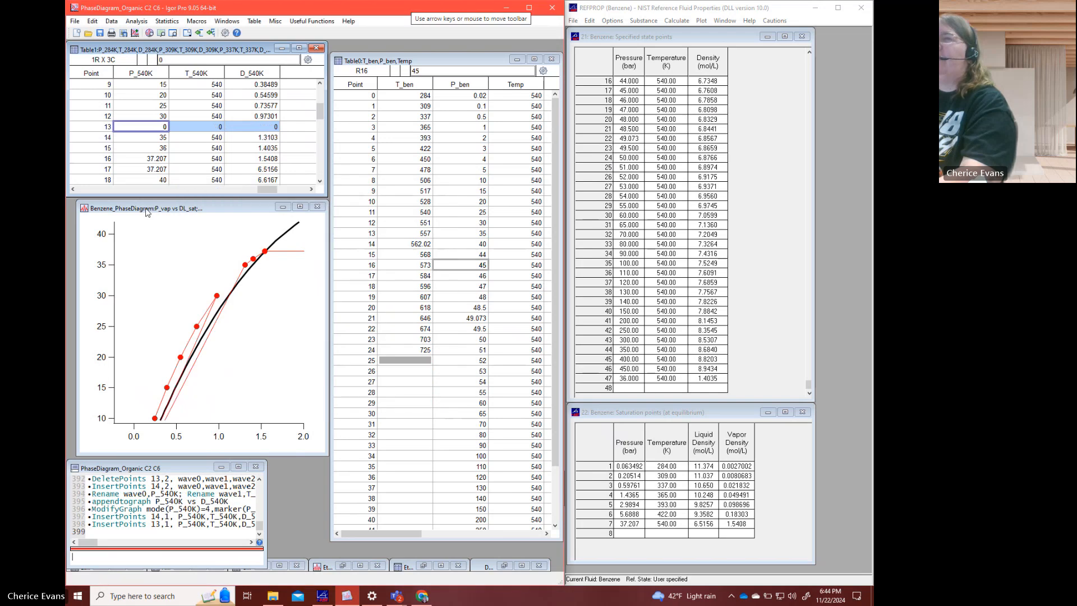
- Fill the inserted point 13 with a pressure of 32.5 in P_540K and a temperature of 540 in T_540K
click(143, 133)
text(32)
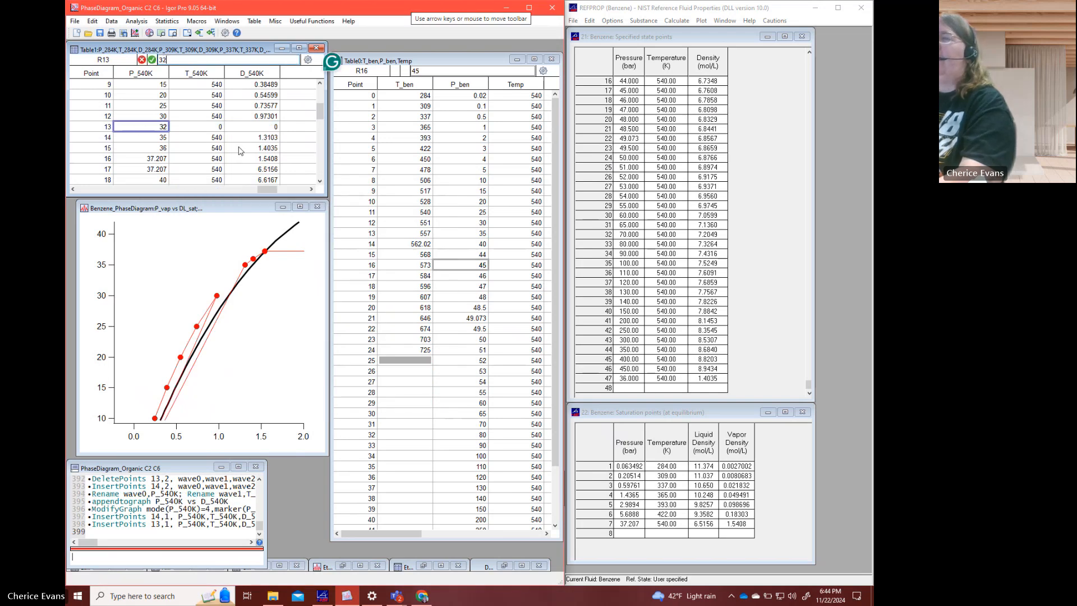
text(.5)
key(Tab)
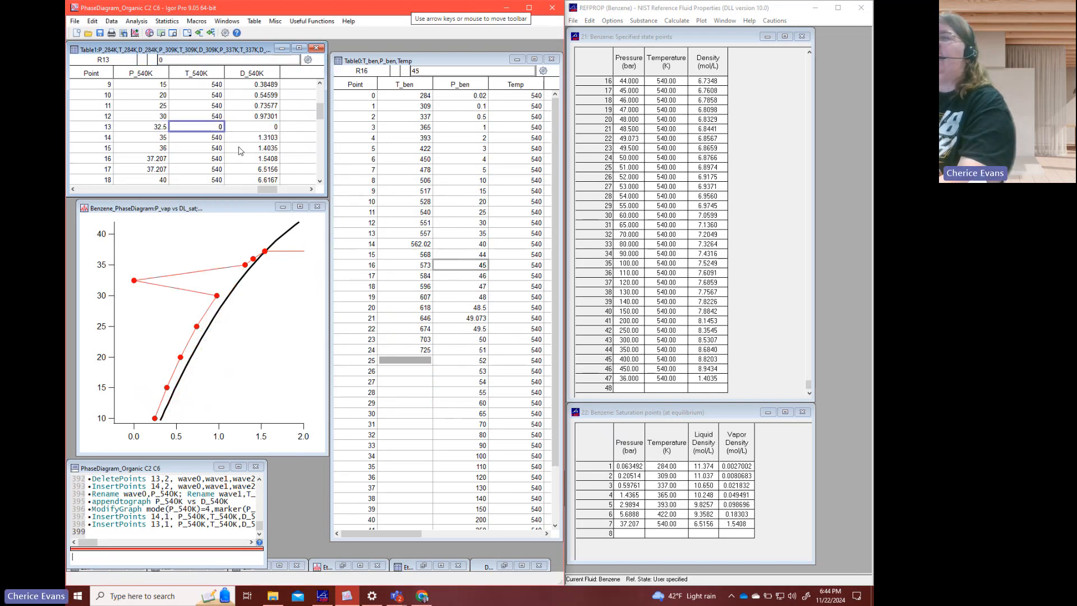
text(540)
key(Tab)
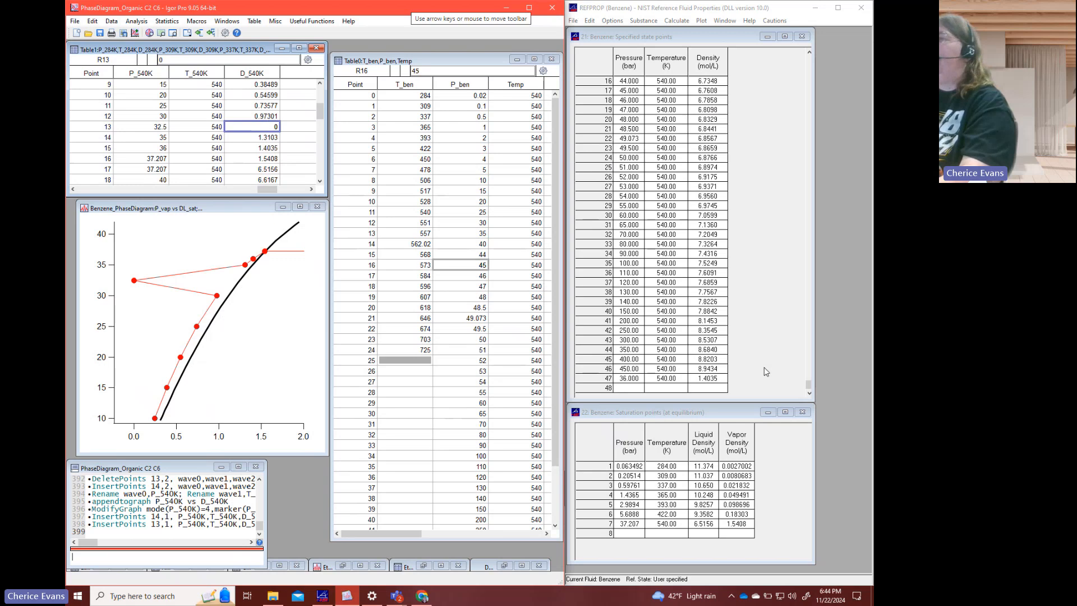
- Switch to REFPROP and calculate the benzene density at 32.5 bar and 540 K in the empty state-point row
click(637, 392)
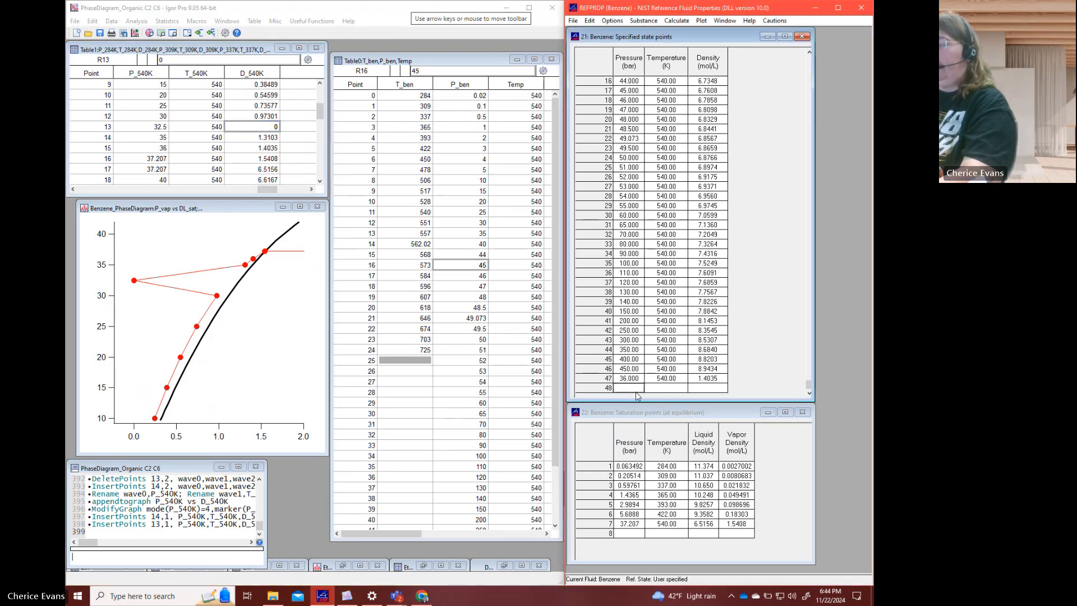
text(32.5)
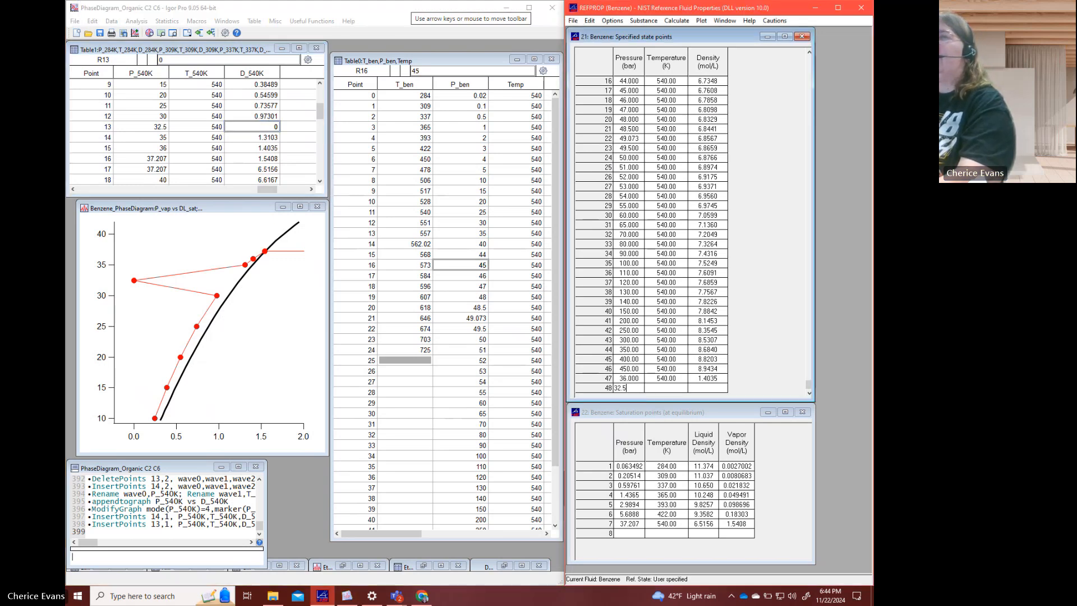
key(Tab)
text(5)
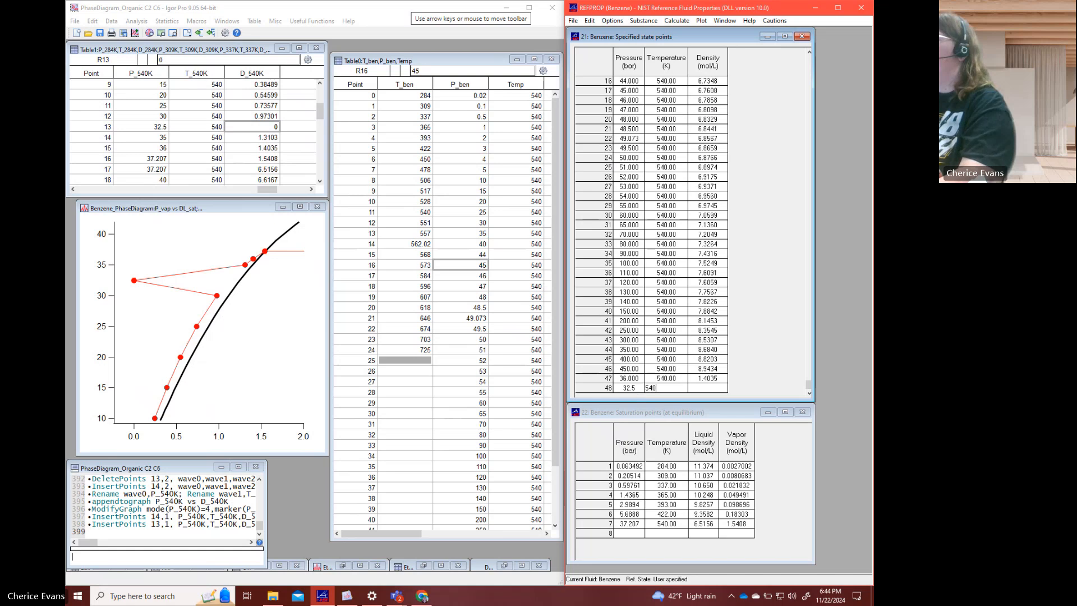
text(40)
key(Return)
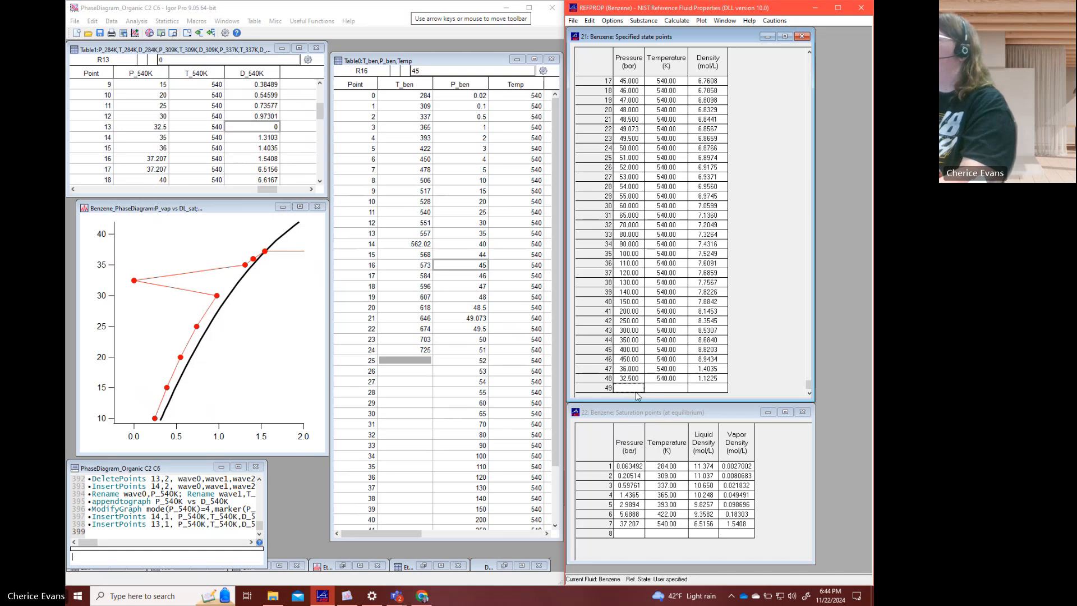
- Return to Igor Pro and set D_540K at point 13 to 1.1225
click(260, 129)
text(1.1222)
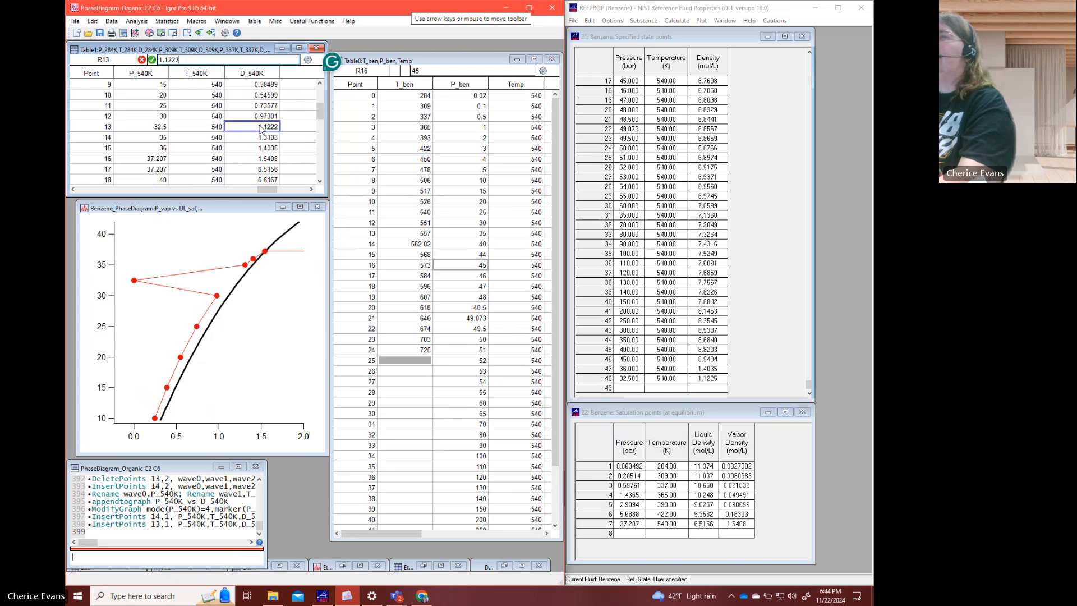
key(Return)
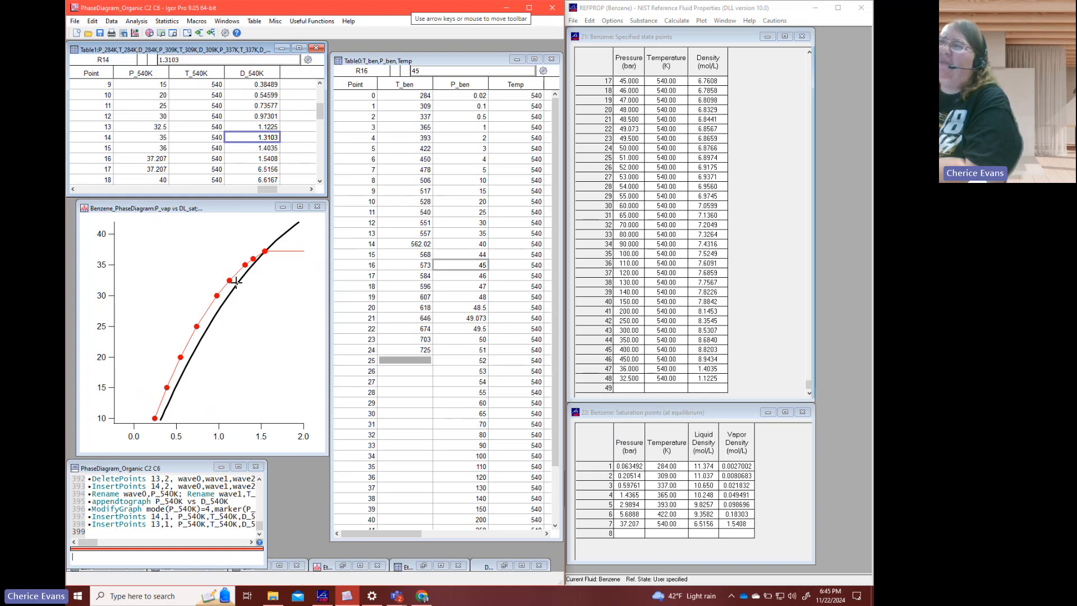
- Clear the density at point 13 of D_540K and replace it with 1.14
click(267, 128)
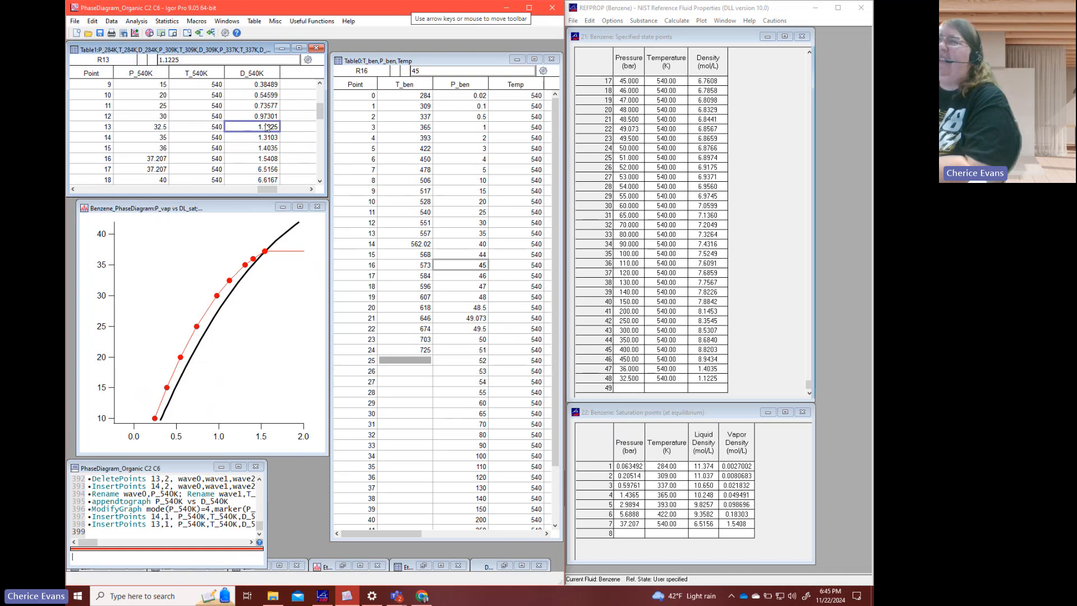
key(BackSpace)
key(Return)
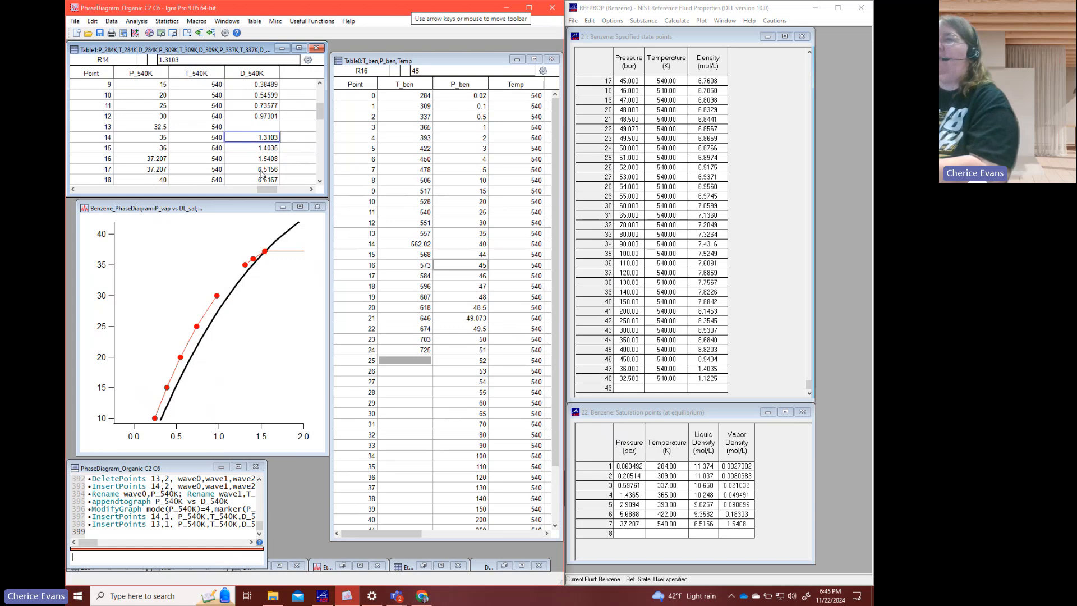
key(Up)
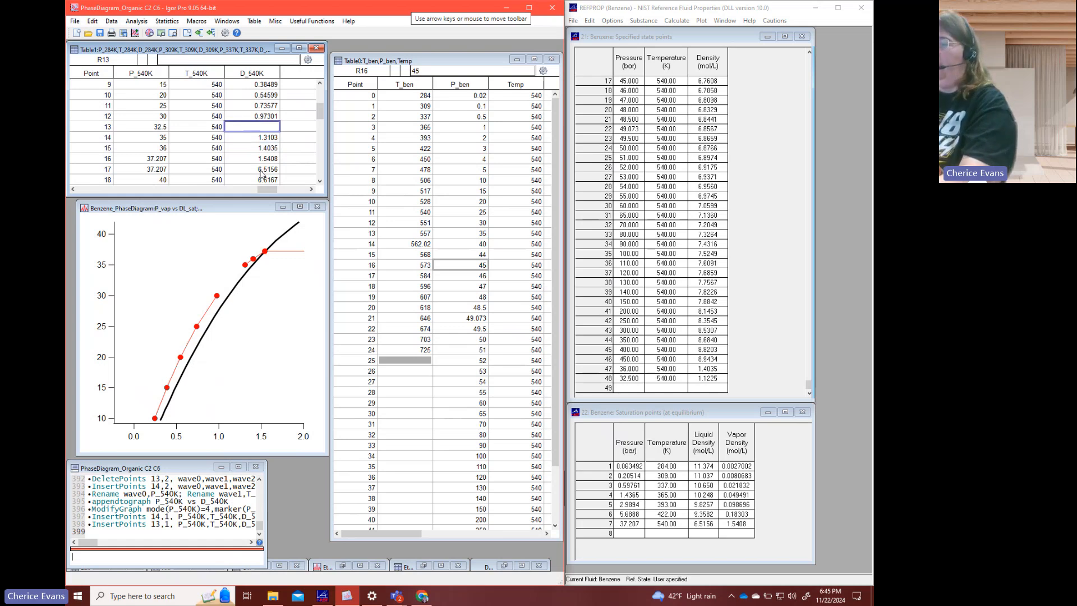
text(1.14)
key(Return)
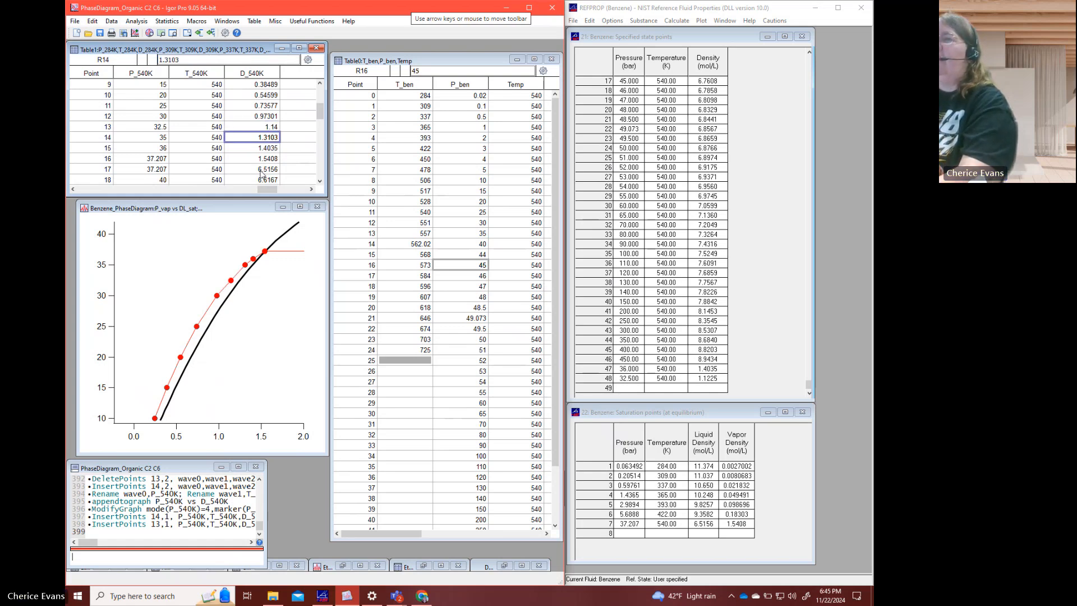
- Switch to REFPROP and calculate the benzene pressure at 540 K and a density of 1.14 mol/L
click(630, 388)
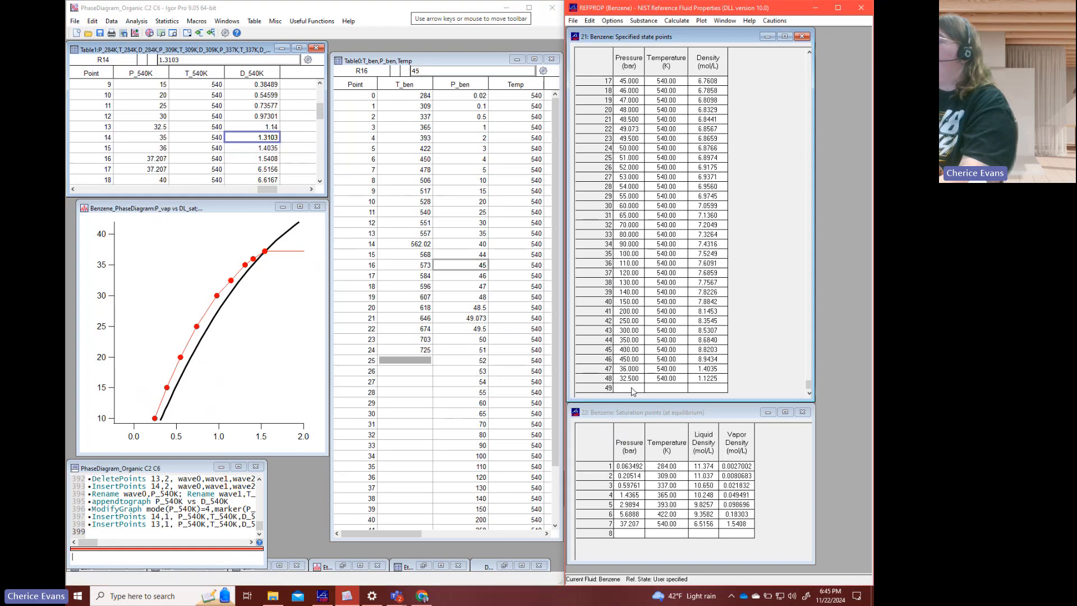
key(Tab)
text(54)
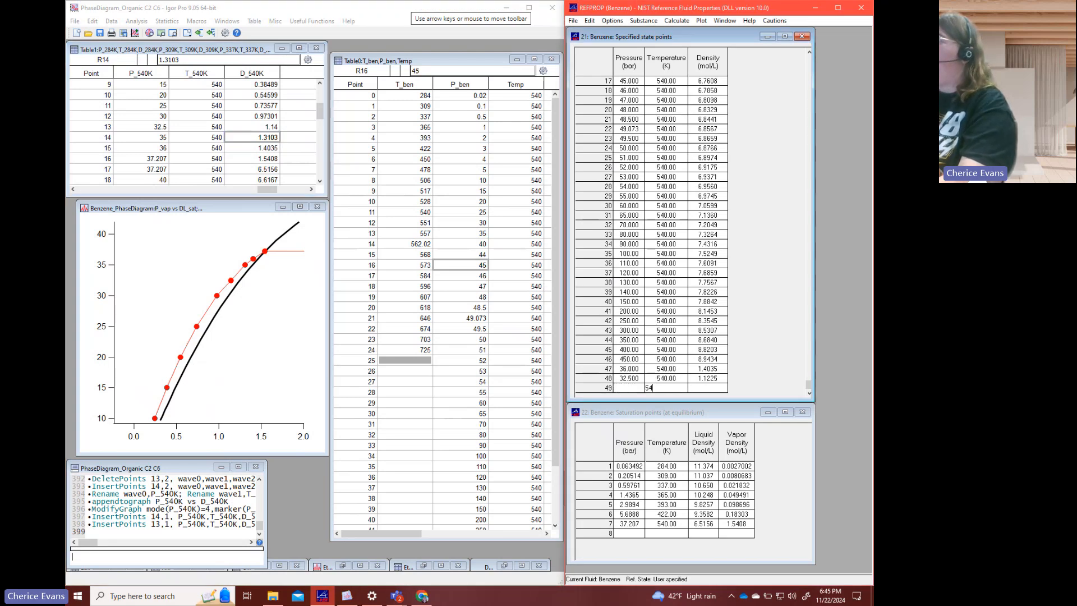
text(0)
key(Tab)
text(1.1)
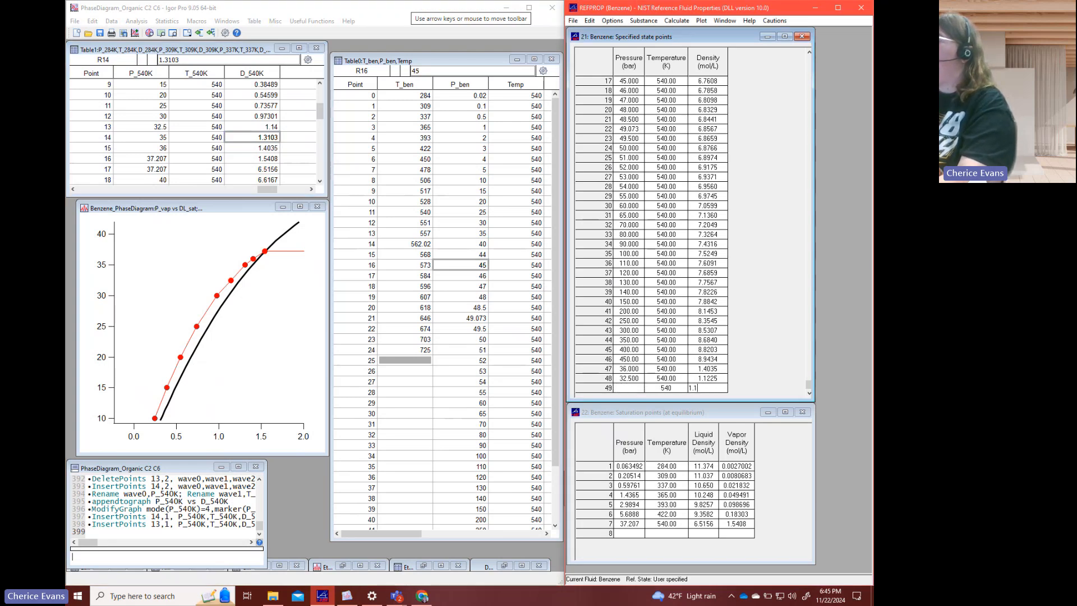
text(4)
key(Return)
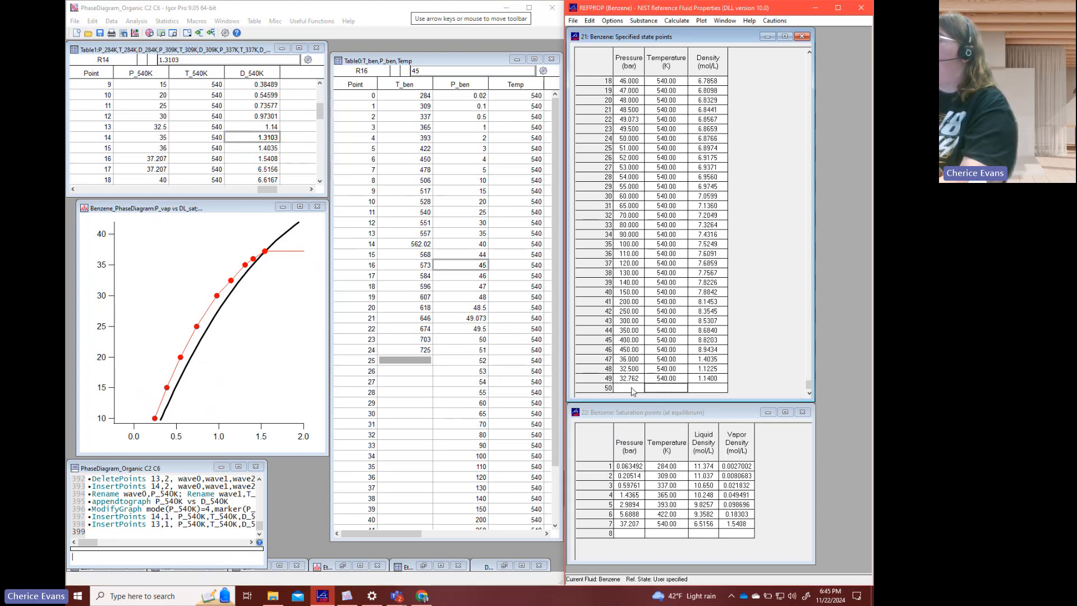
- Return to Igor Pro and set P_540K at point 13 to 32.762
click(145, 127)
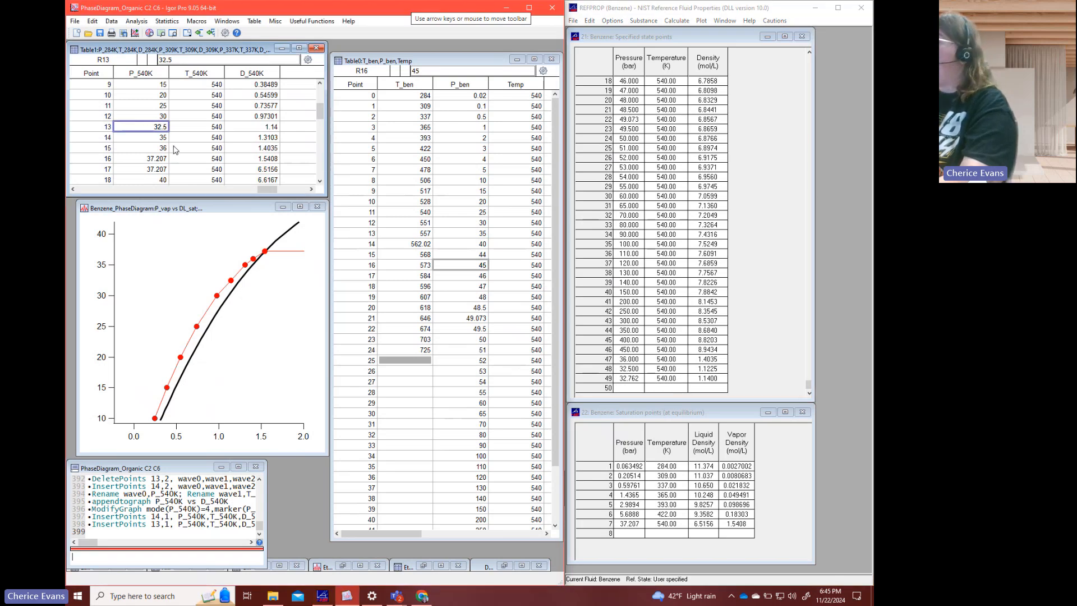
text(32.762)
key(Return)
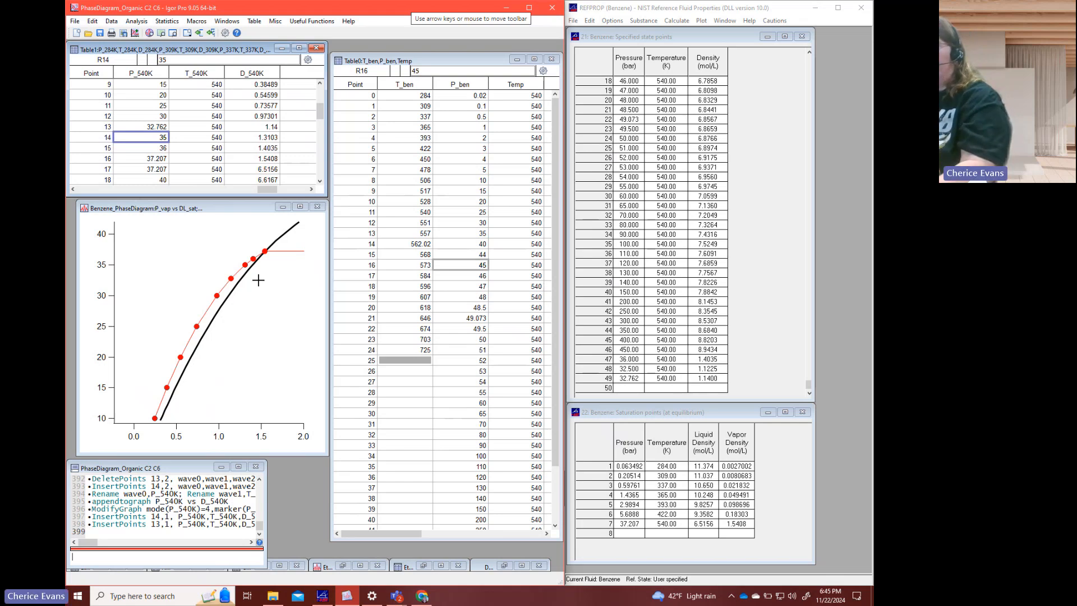
- Autoscale the axes of the benzene phase diagram to the full data range
key(ctrl+a)
click(412, 335)
click(278, 344)
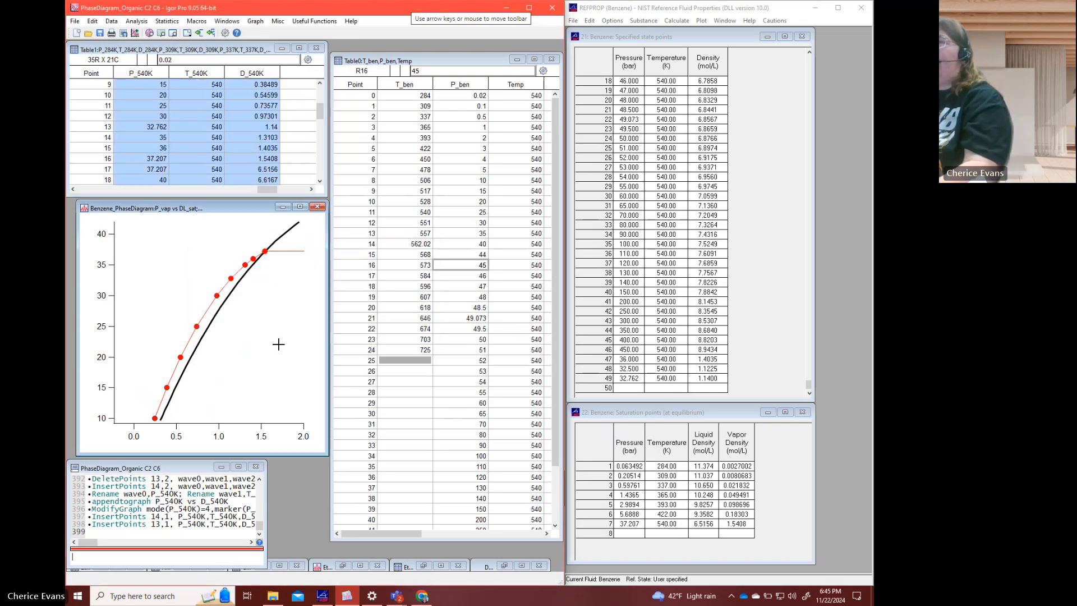
key(ctrl+a)
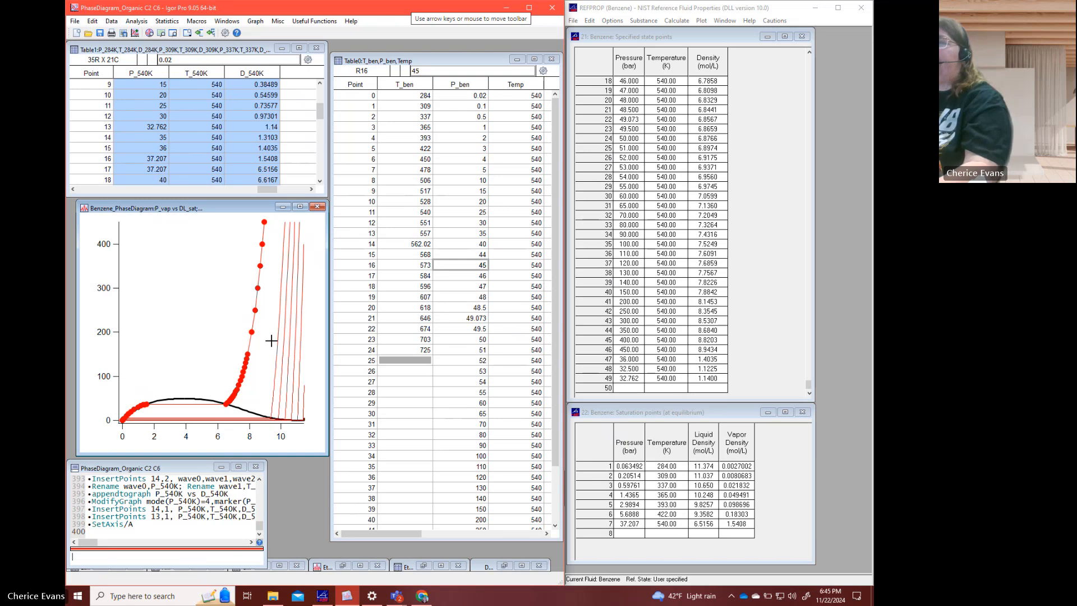
- Set the maximum of the benzene phase diagram's left axis to 100
double_click(120, 402)
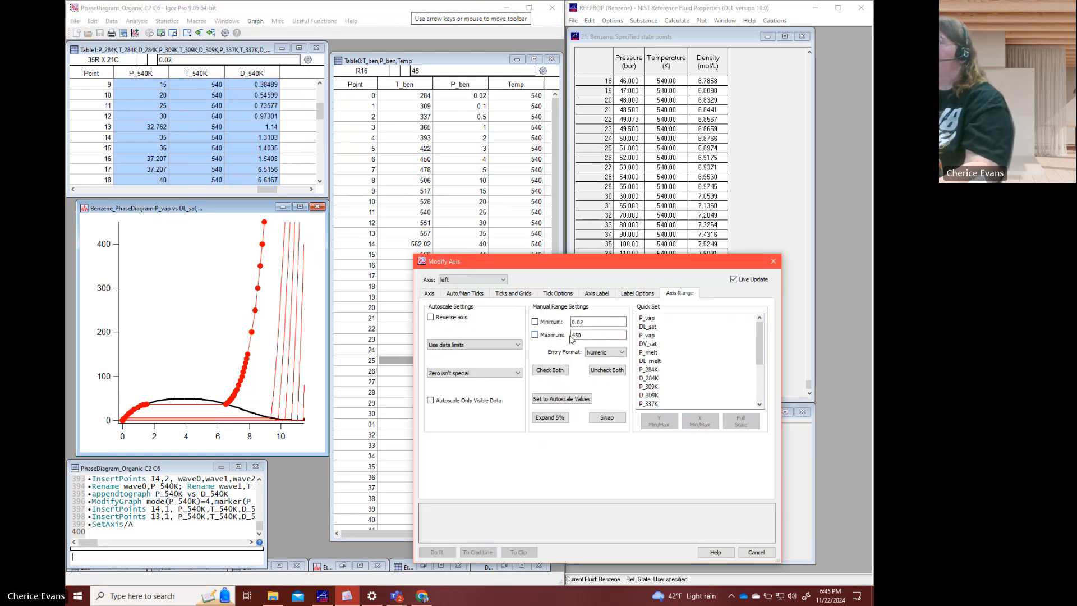
double_click(575, 334)
text(100)
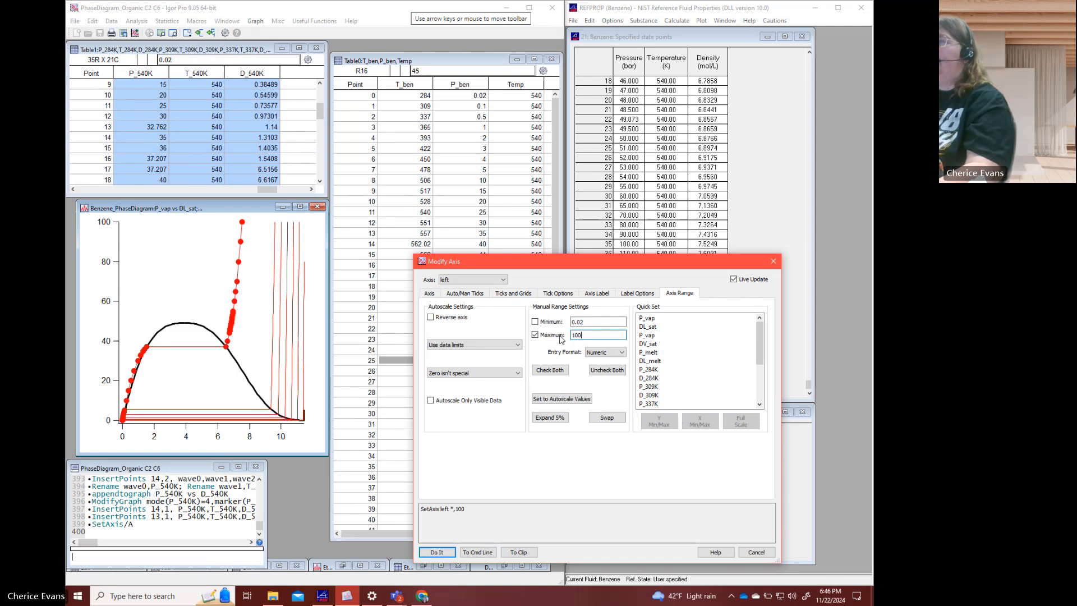
key(Return)
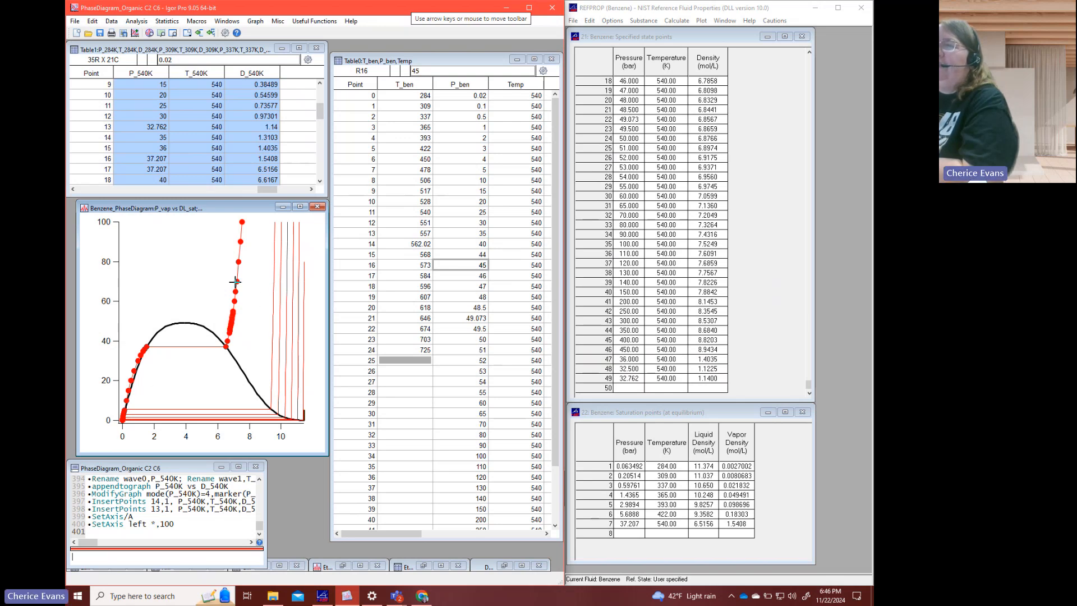
- Examine the P_540K, T_540K and D_540K rows above saturation for closely spaced points
click(218, 164)
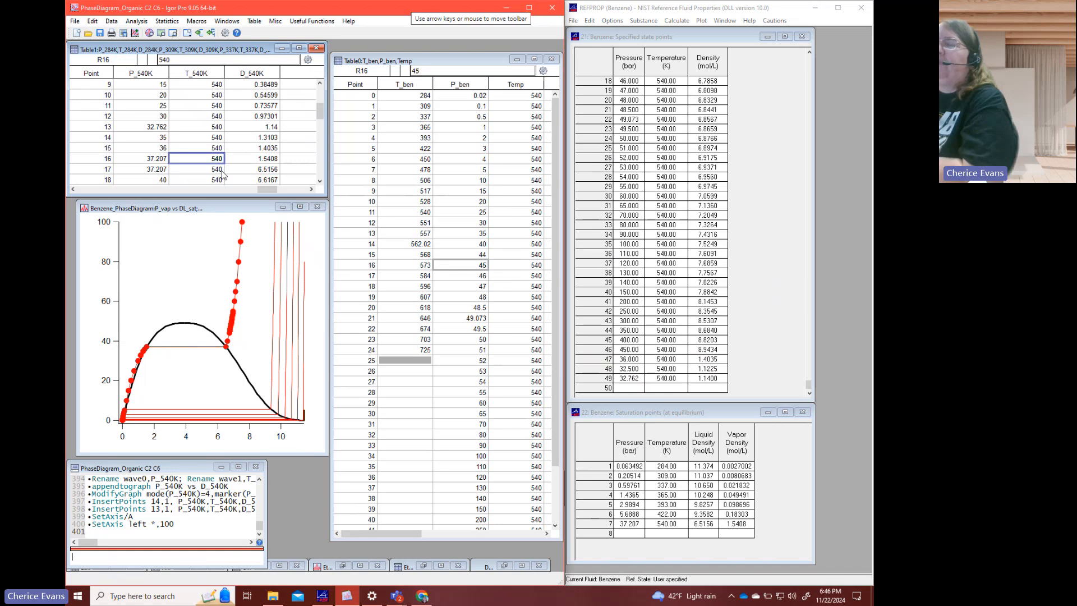
scroll(222, 171, down, 1)
scroll(221, 171, down, 6)
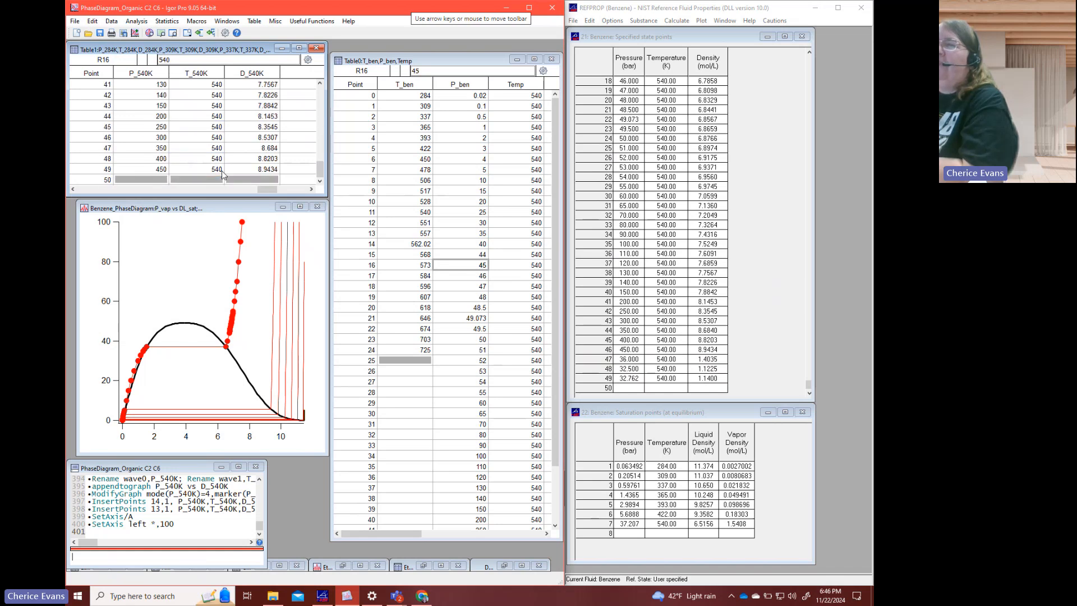
scroll(221, 170, up, 3)
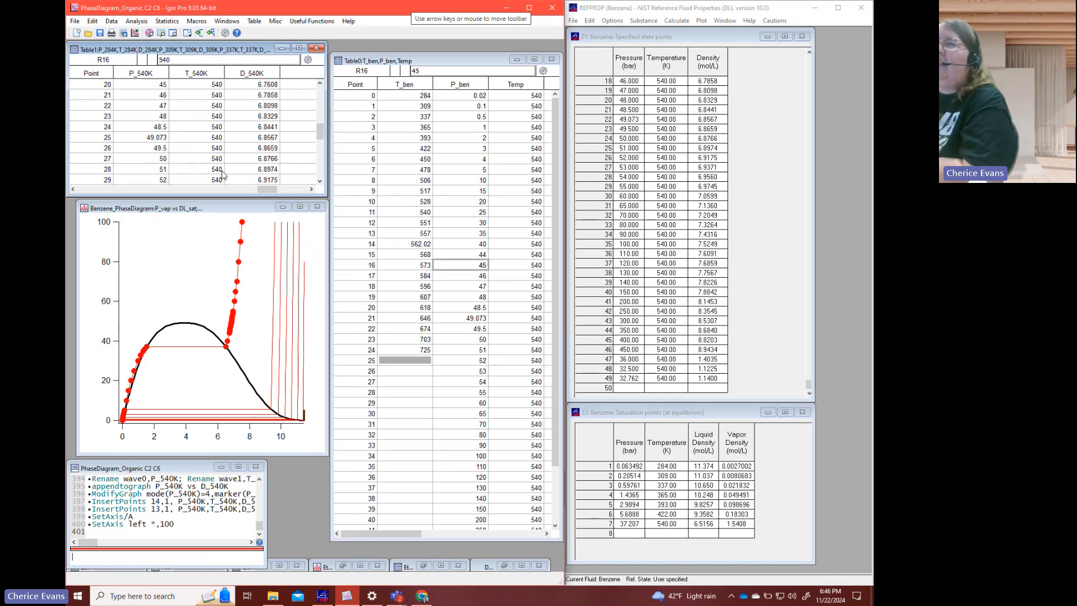
scroll(222, 174, down, 1)
click(161, 117)
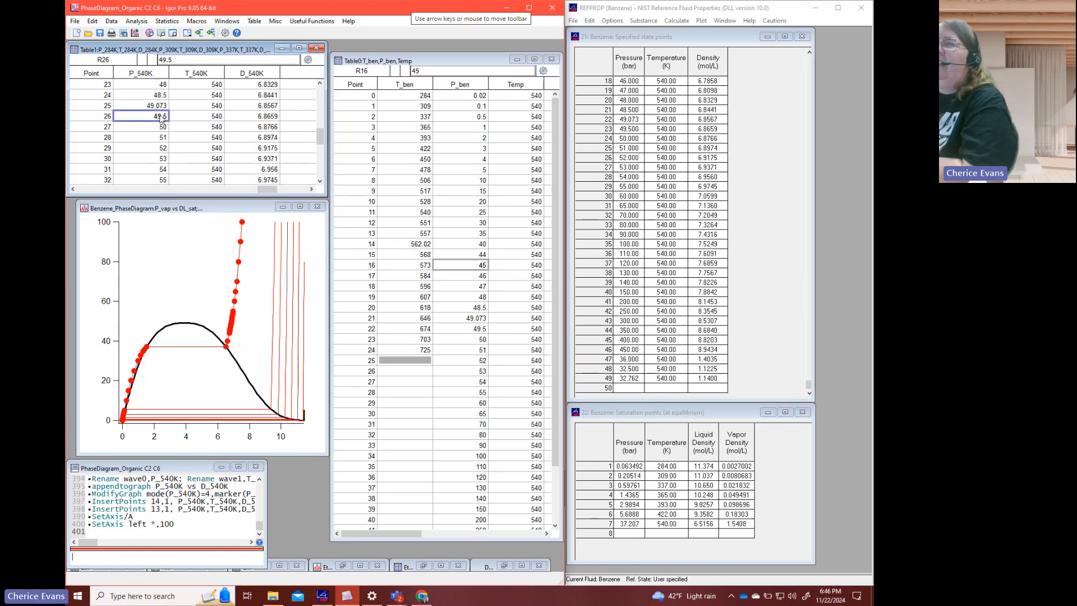
click(161, 138)
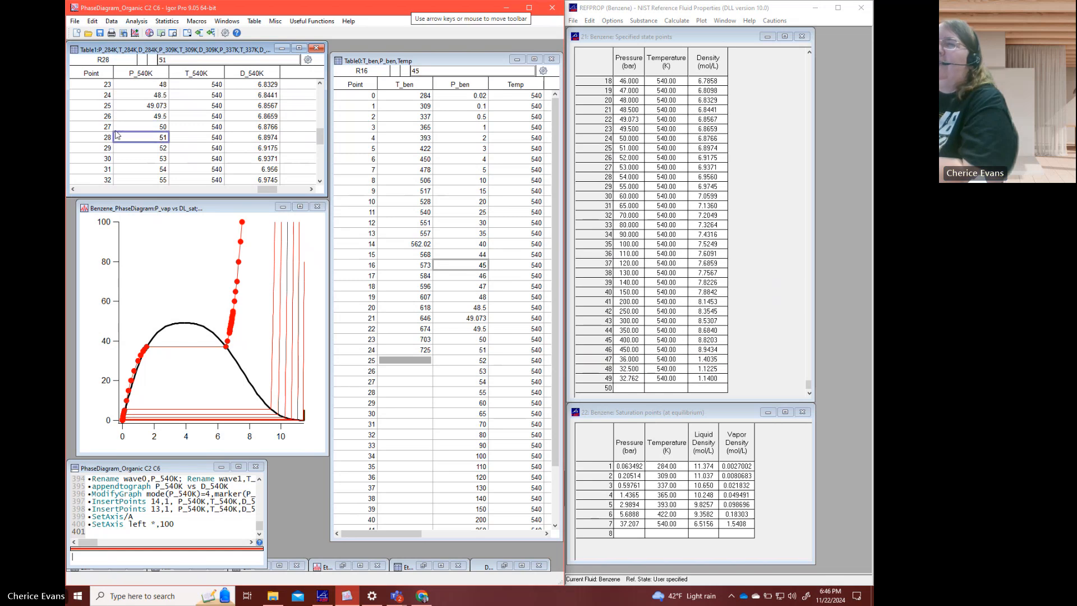
scroll(259, 118, up, 1)
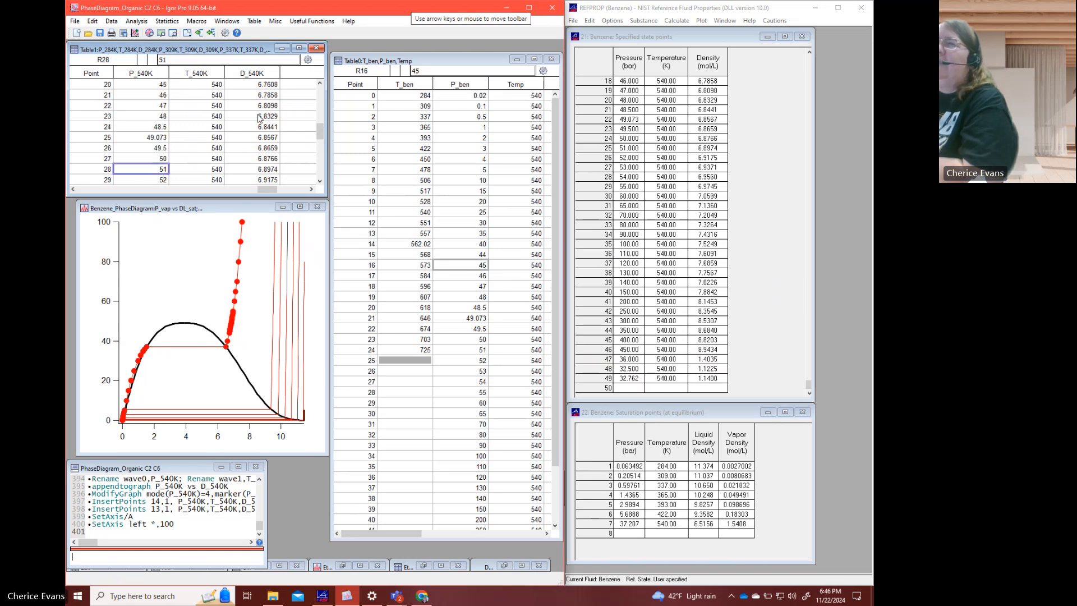
scroll(259, 118, up, 3)
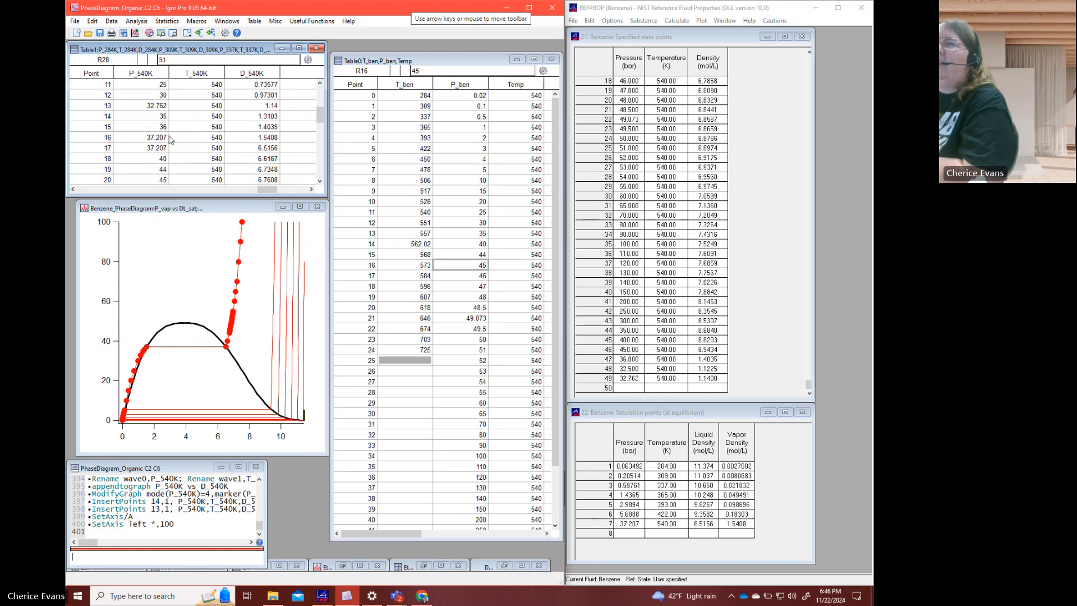
- Delete point 19, the 44 bar row, from P_540K, T_540K and D_540K
click(160, 149)
scroll(161, 161, down, 1)
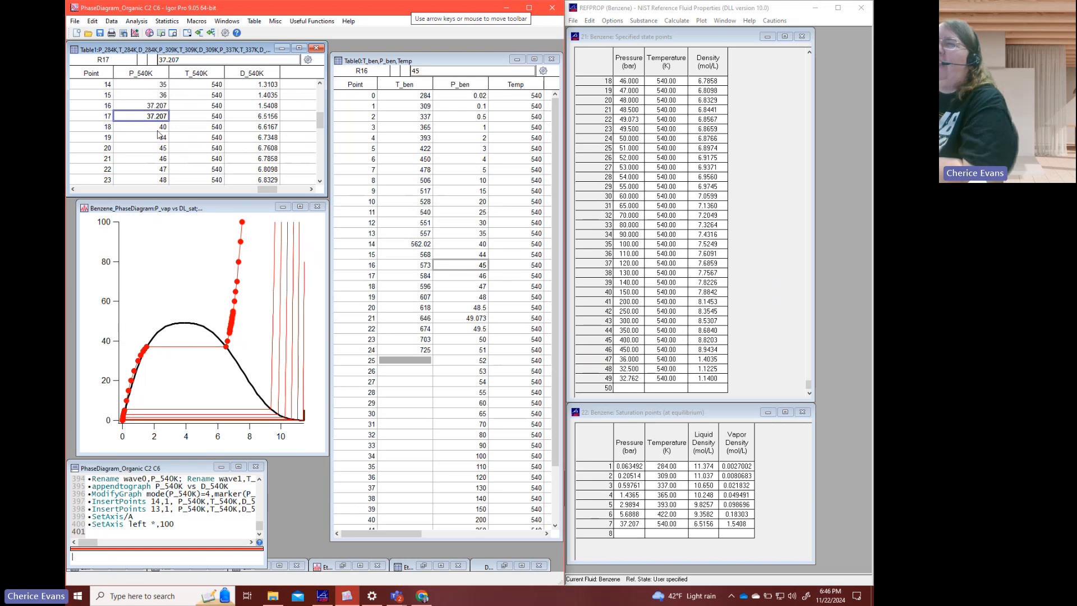
drag(150, 141, 176, 140)
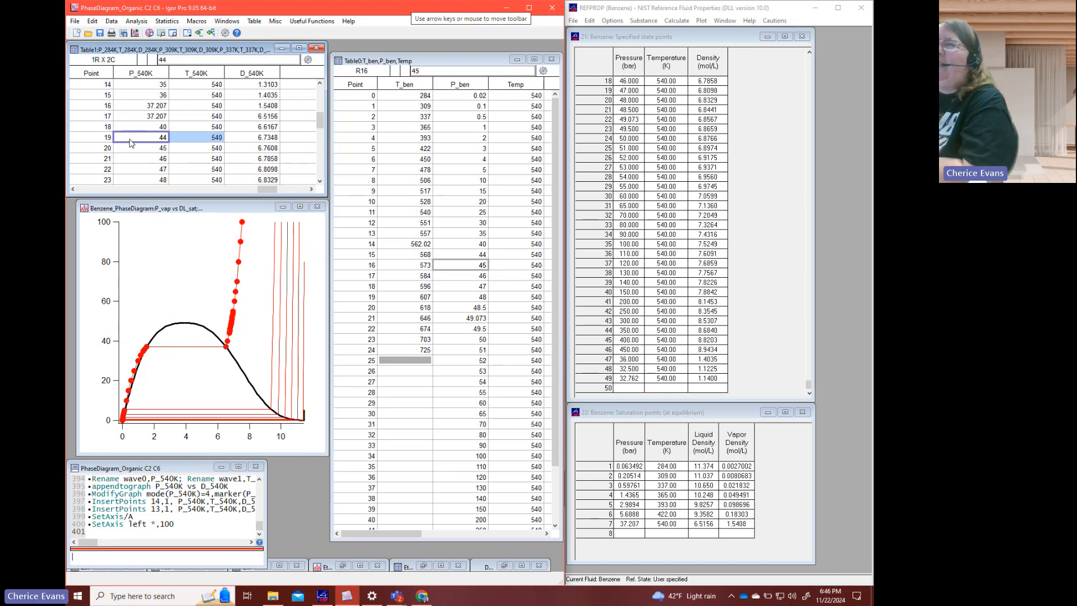
drag(172, 142, 245, 140)
right_click(244, 136)
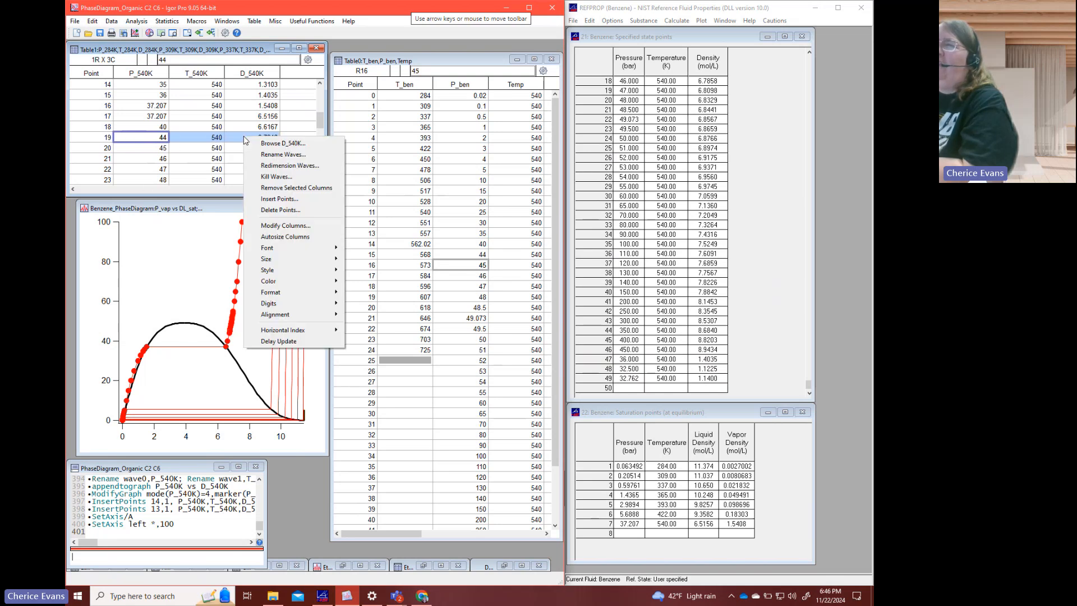
click(279, 210)
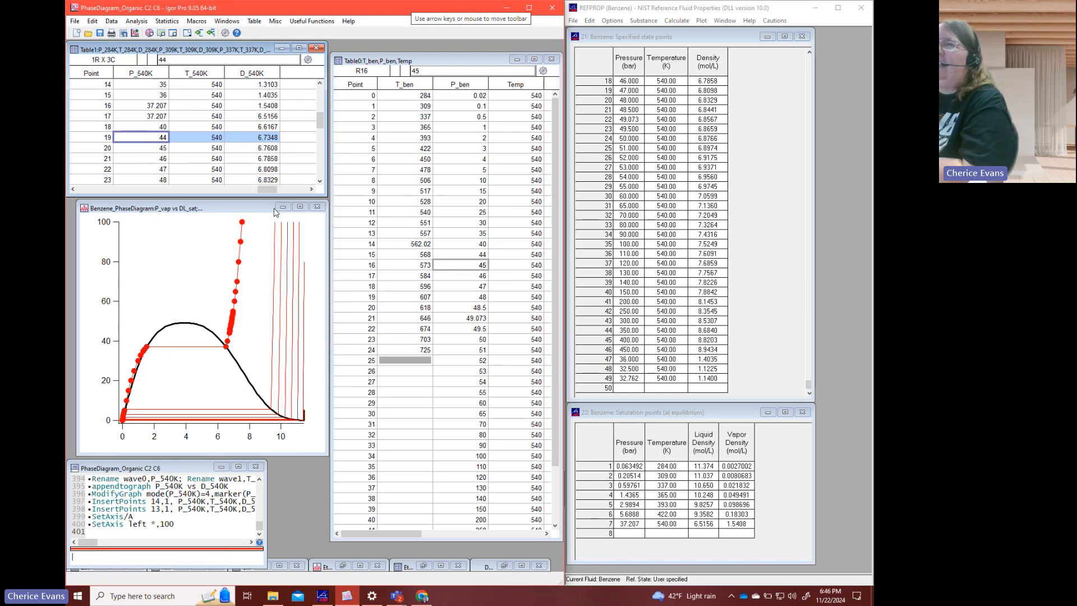
click(207, 392)
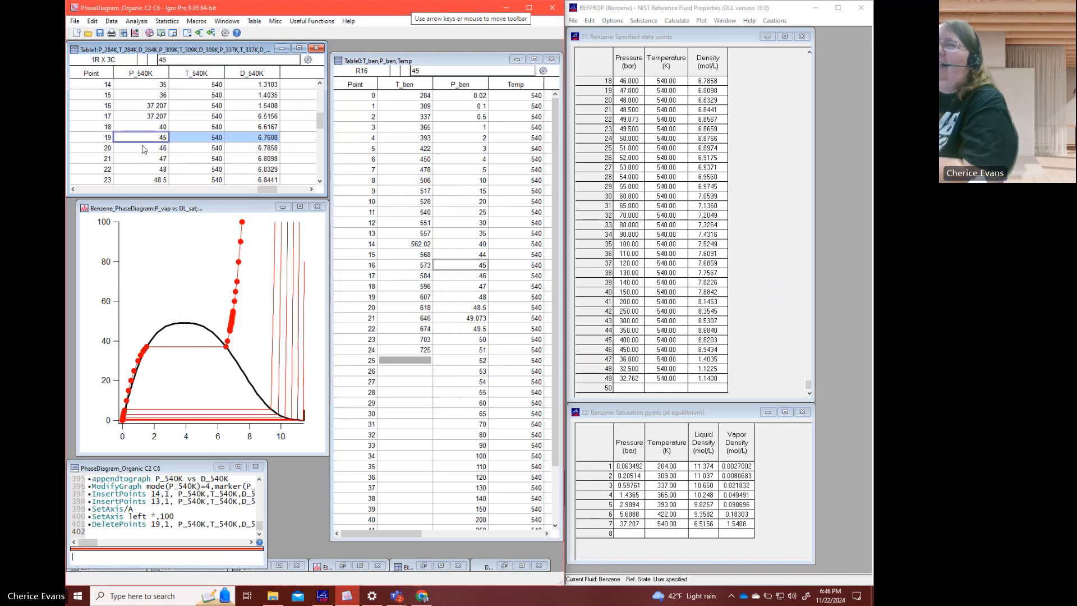
- Delete points 20 to 25, the 46 to 49.5 bar rows, from P_540K and T_540K
drag(143, 148, 200, 158)
scroll(199, 158, down, 1)
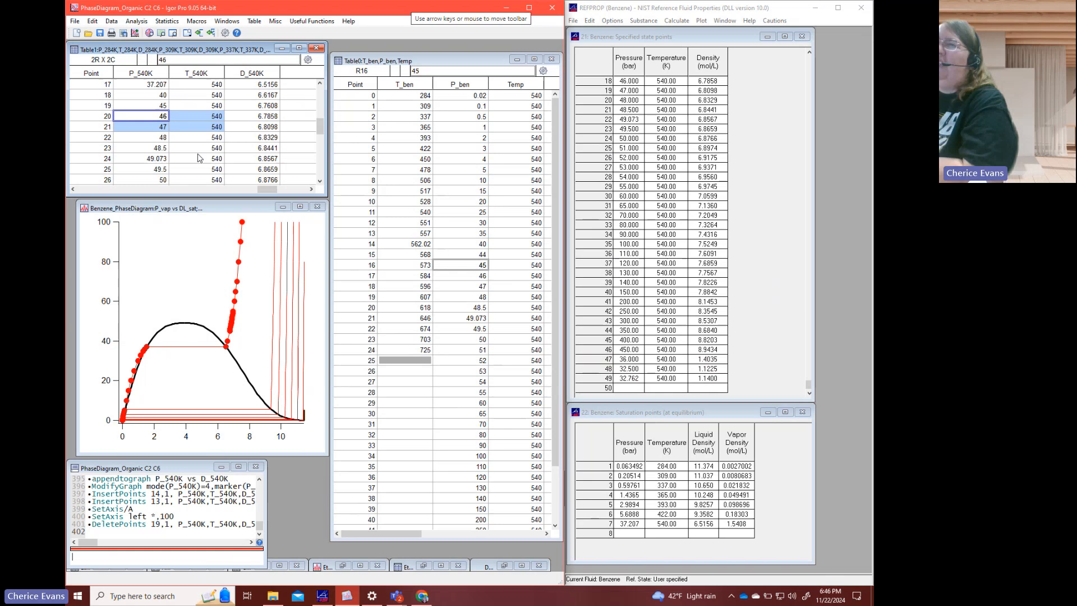
click(222, 169)
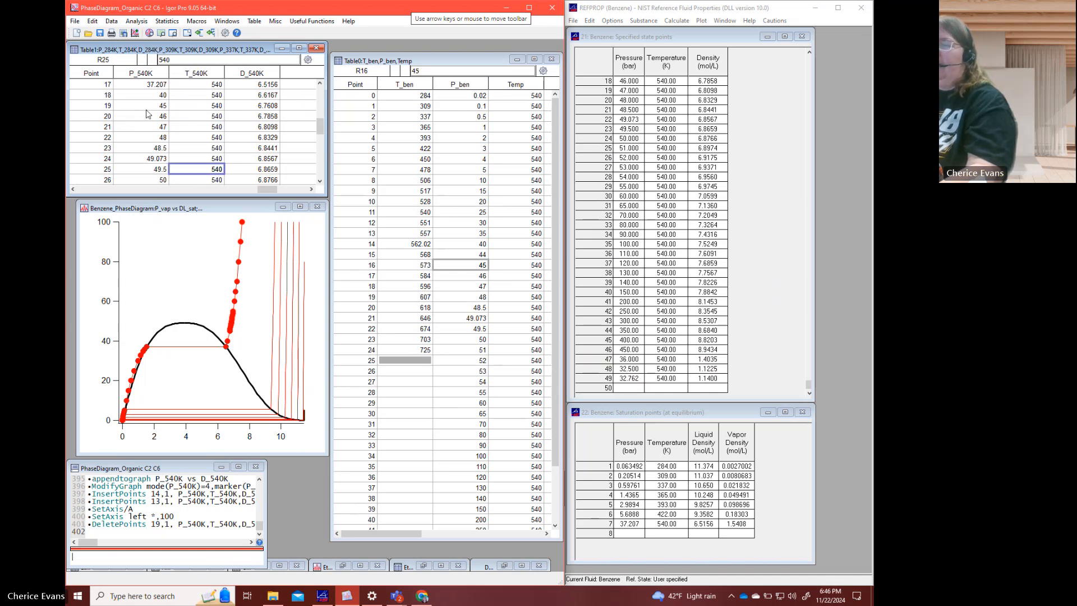
shift+click(143, 114)
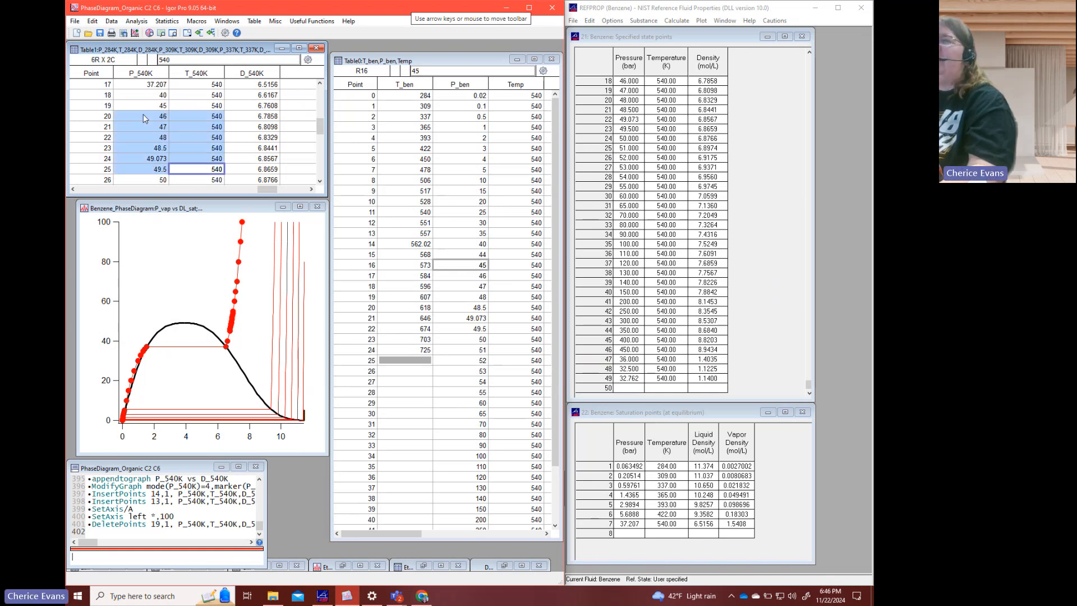
right_click(143, 113)
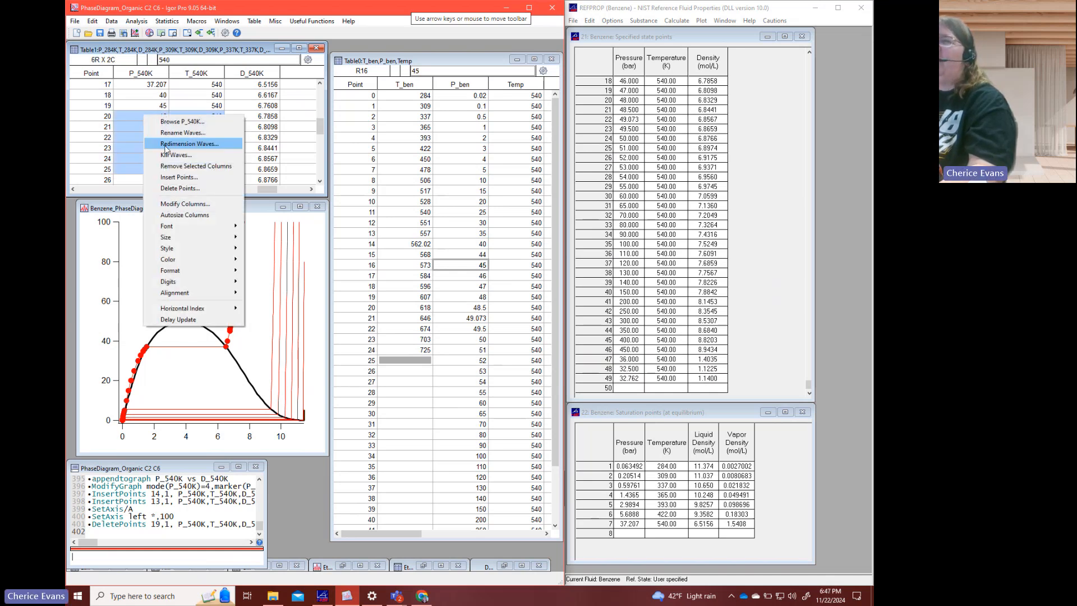
click(175, 188)
click(207, 392)
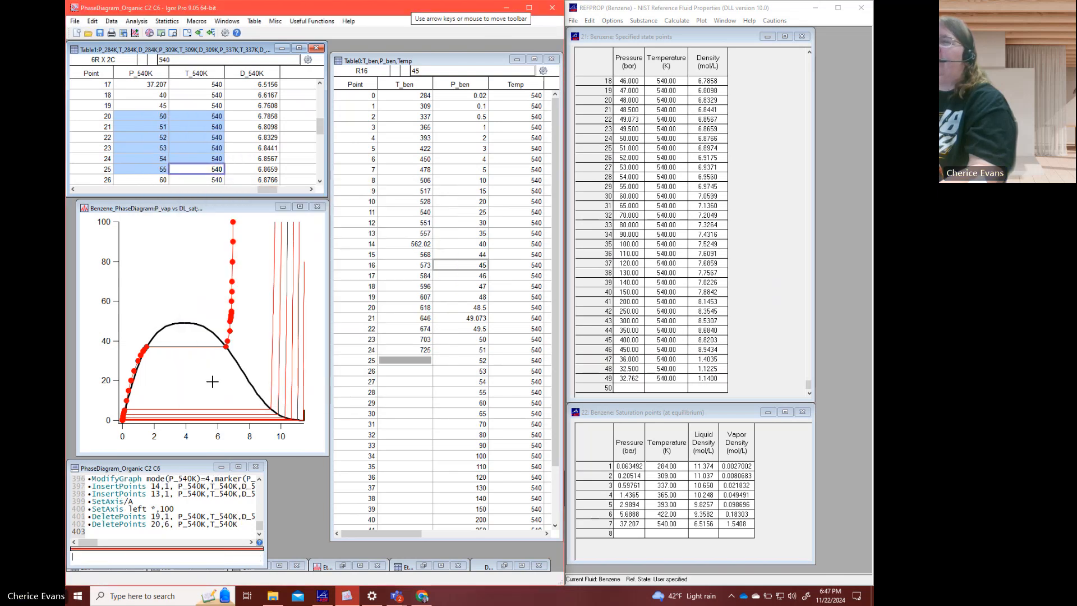
click(99, 22)
click(101, 22)
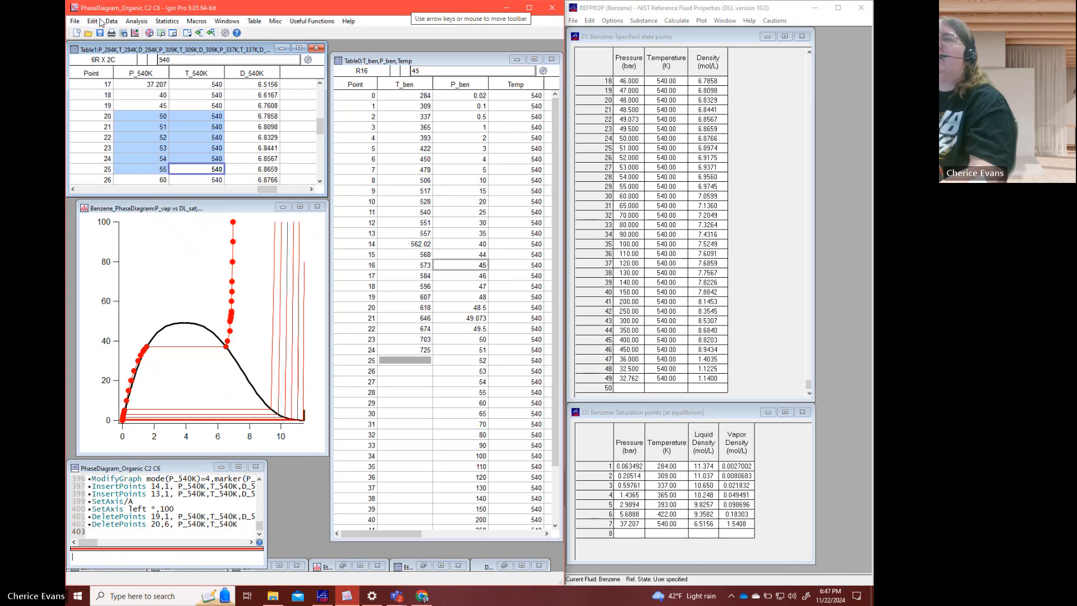
click(161, 96)
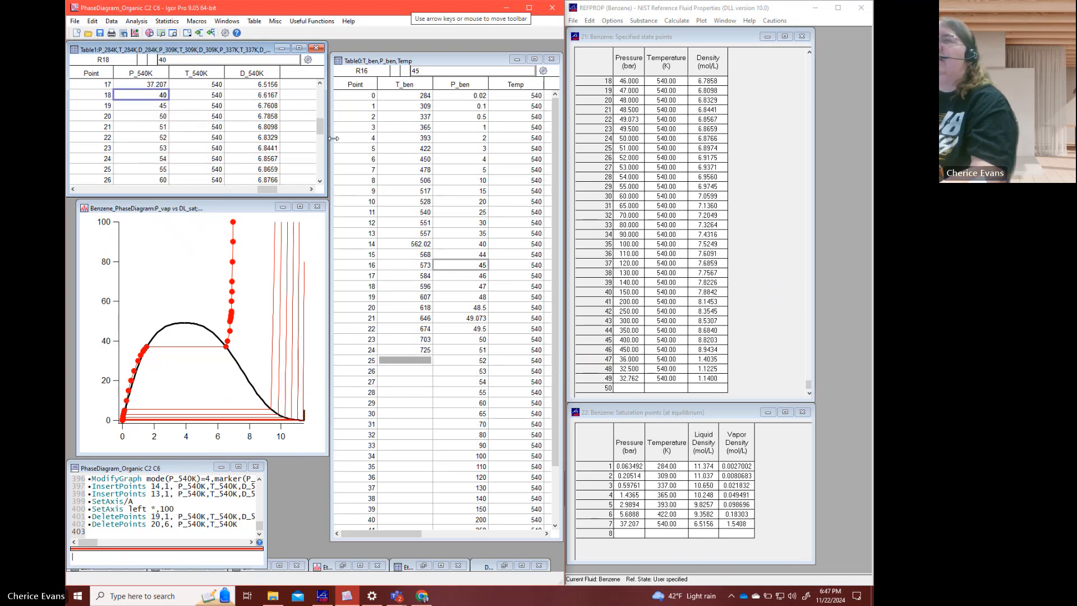
click(166, 119)
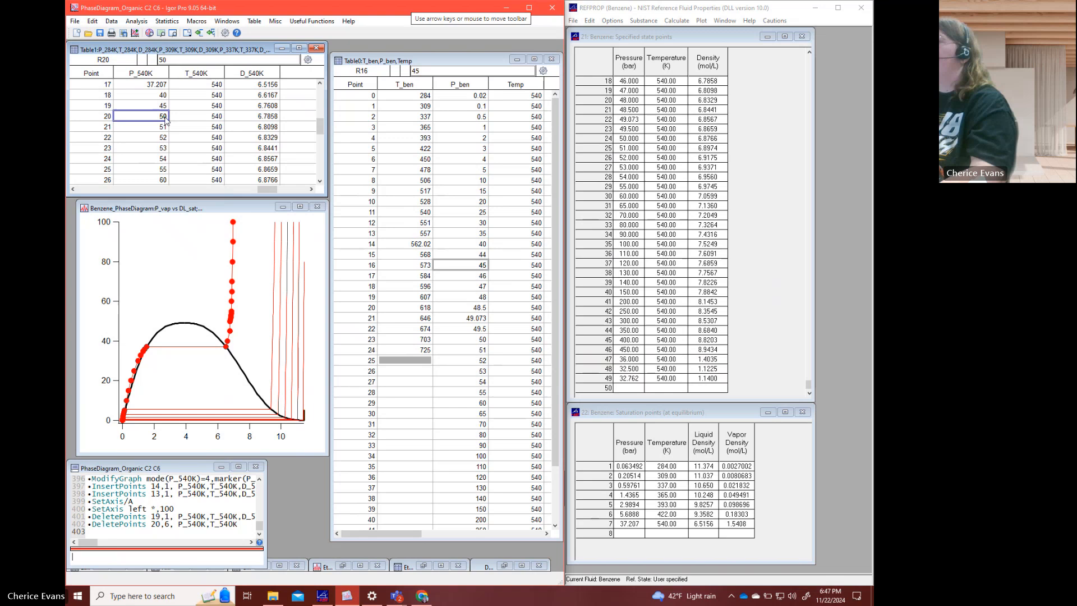
click(622, 207)
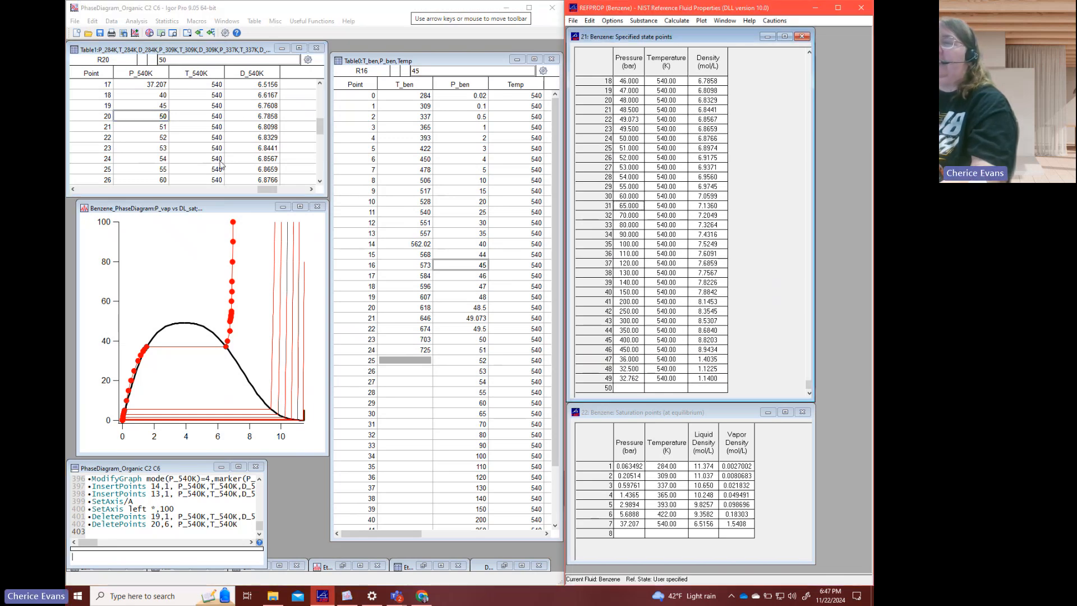
- Reuse the last deletion command as DeletePoints 20,6, D_540K to remove the six matching densities
click(207, 523)
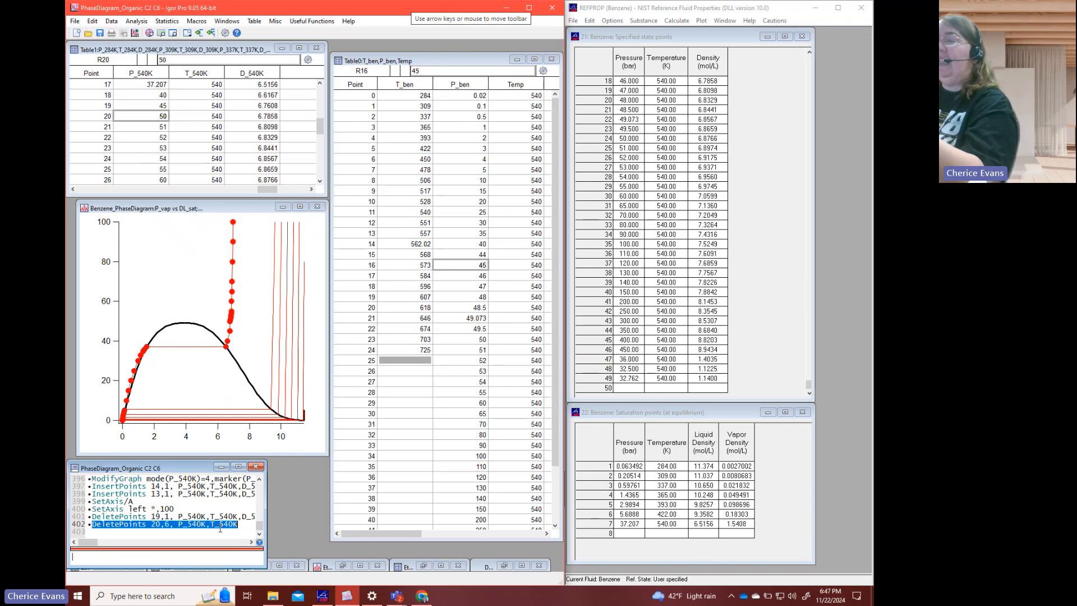
key(Return)
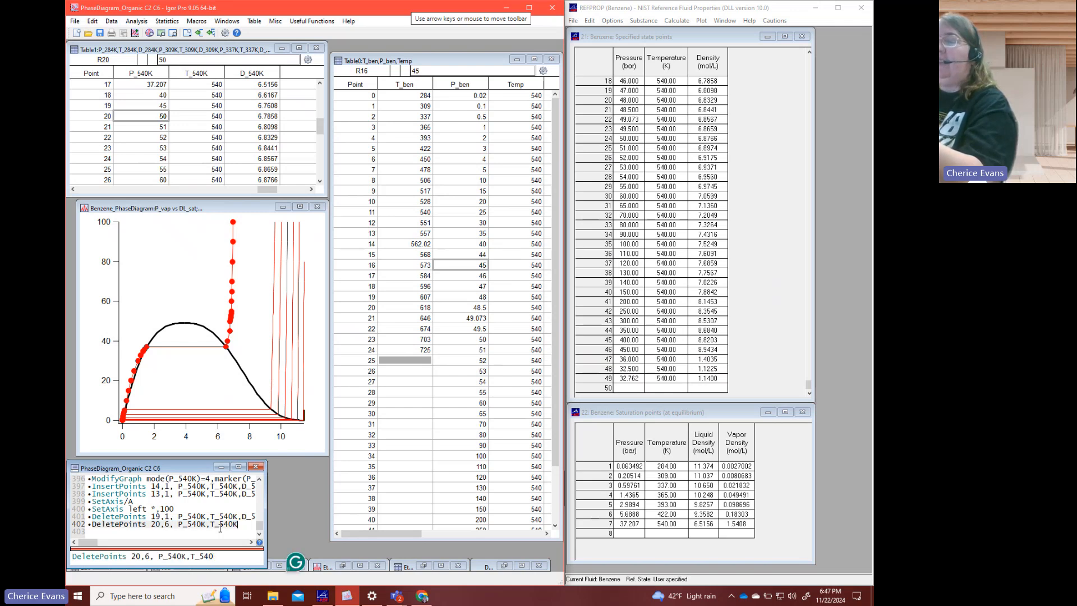
key(BackSpace)
key(BackSpace)
key(BackSpace)
key(BackSpace)
key(BackSpace)
key(BackSpace)
key(Left)
key(Left)
key(Left)
key(Left)
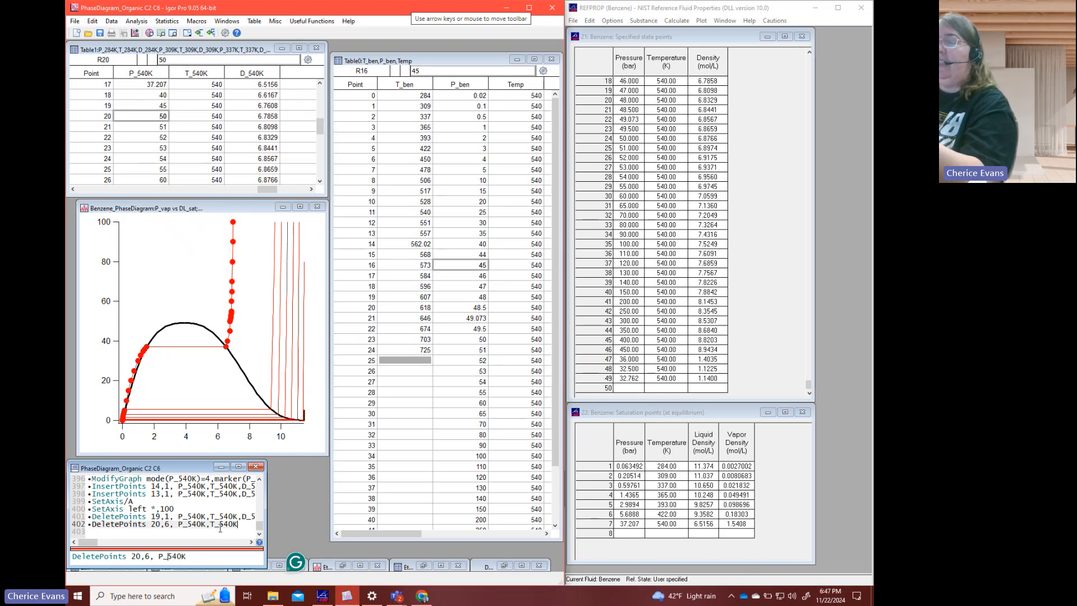
key(BackSpace)
text(D)
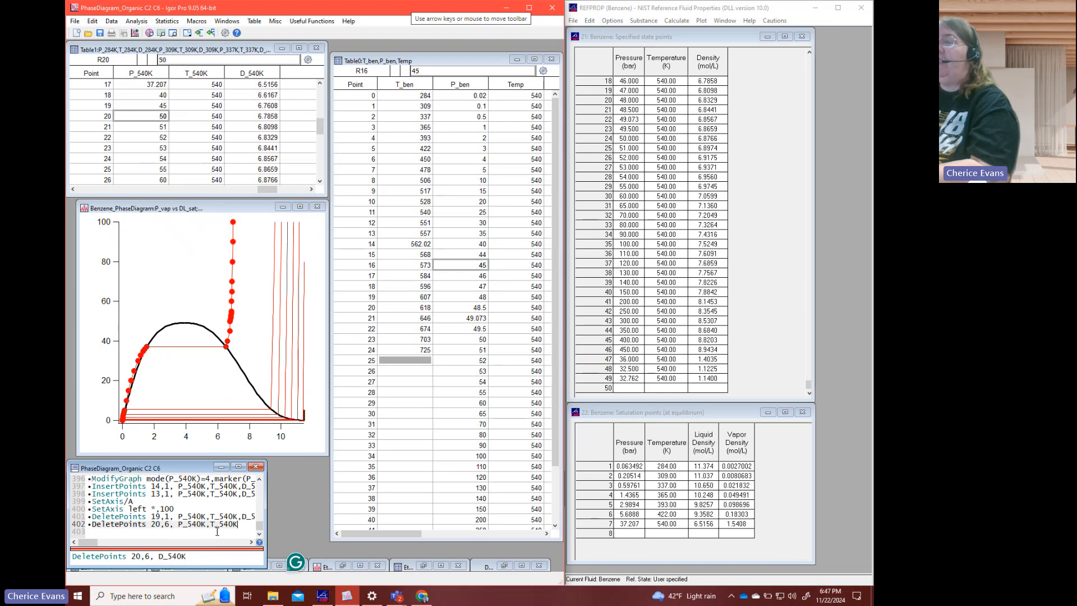
key(Return)
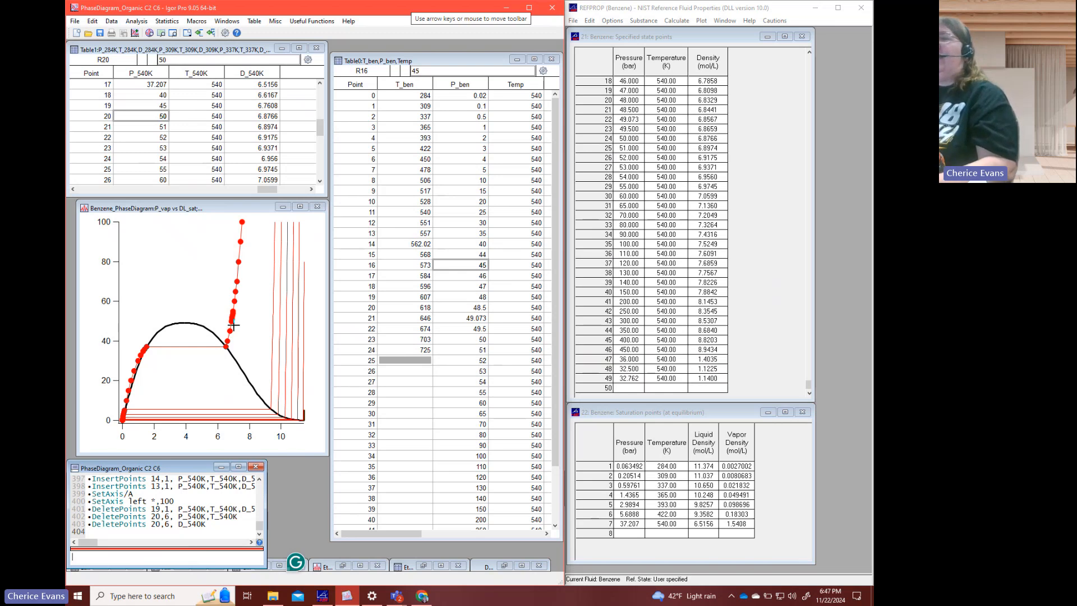
- Delete points 21 to 24, the 51 to 54 bar rows, from P_540K, T_540K and D_540K
click(162, 129)
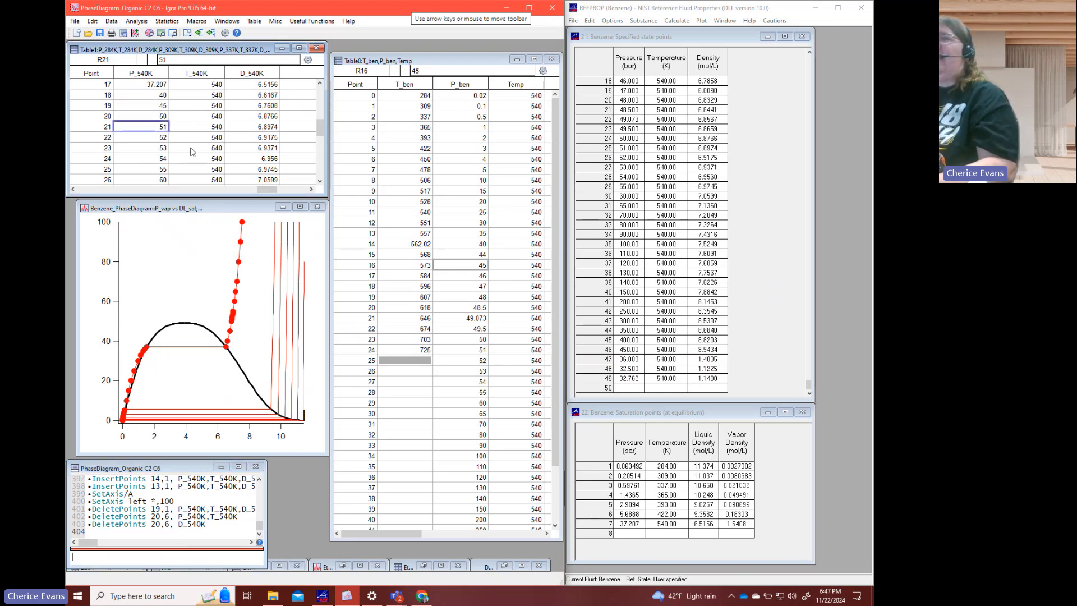
shift+click(260, 160)
right_click(260, 160)
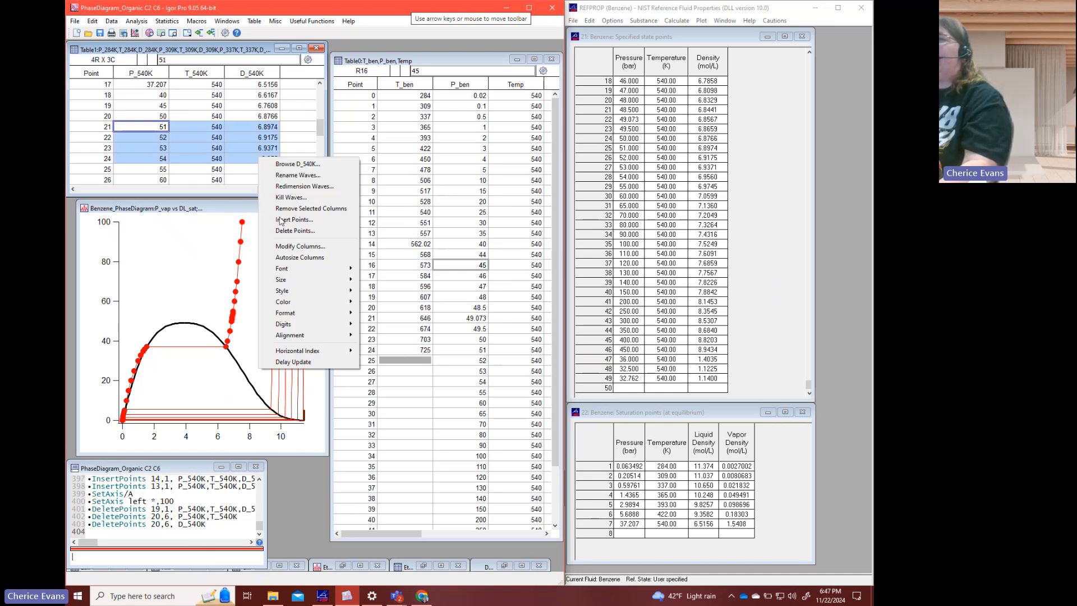
click(293, 231)
click(208, 387)
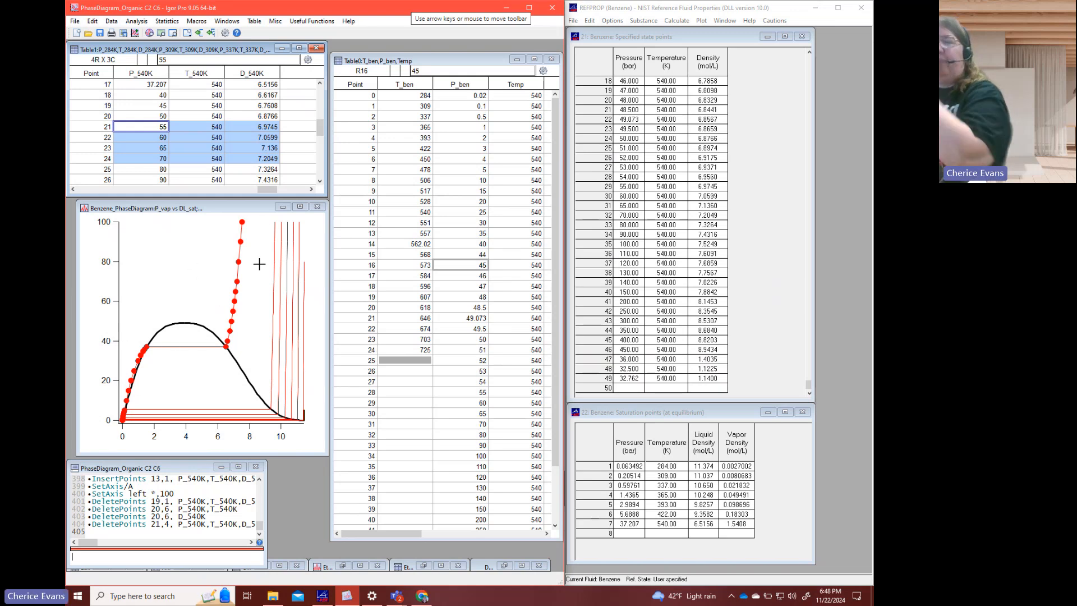
- Autoscale the benzene phase diagram's axes to the full data range and check the last rows of the 540 K waves
click(246, 284)
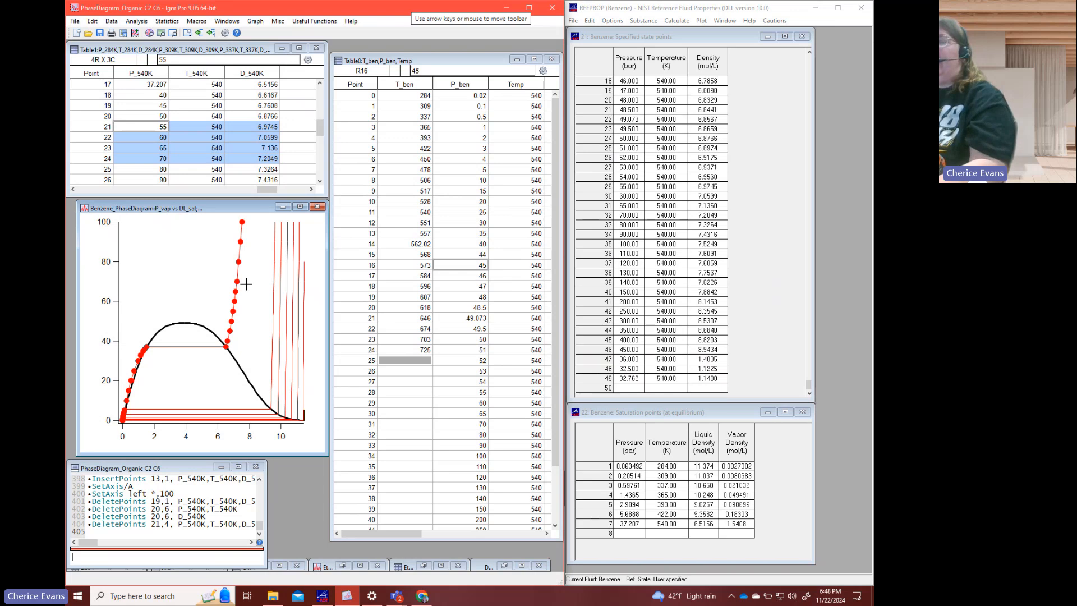
key(ctrl+a)
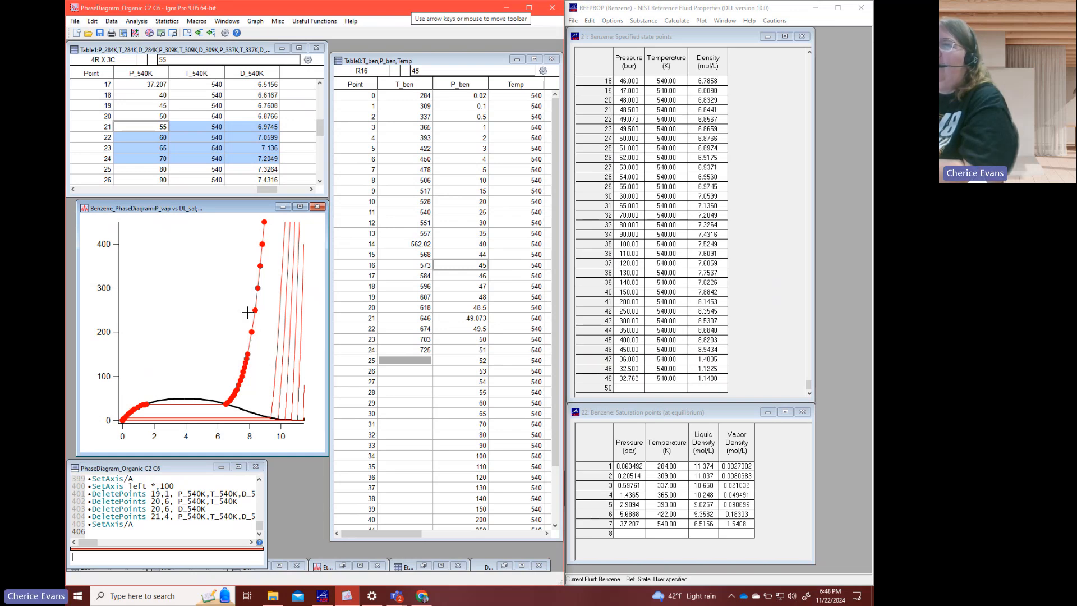
click(219, 169)
scroll(218, 171, down, 1)
scroll(218, 171, down, 4)
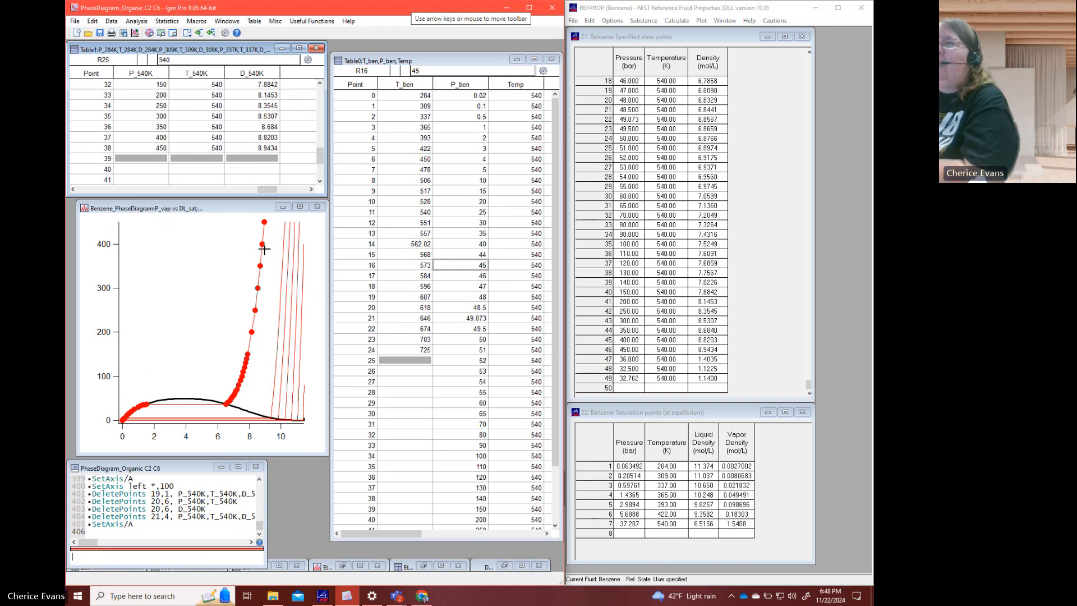
- Delete points 28 to 31, the 110 to 140 bar rows, from P_540K, T_540K and D_540K, and check the remaining rows
scroll(248, 169, up, 1)
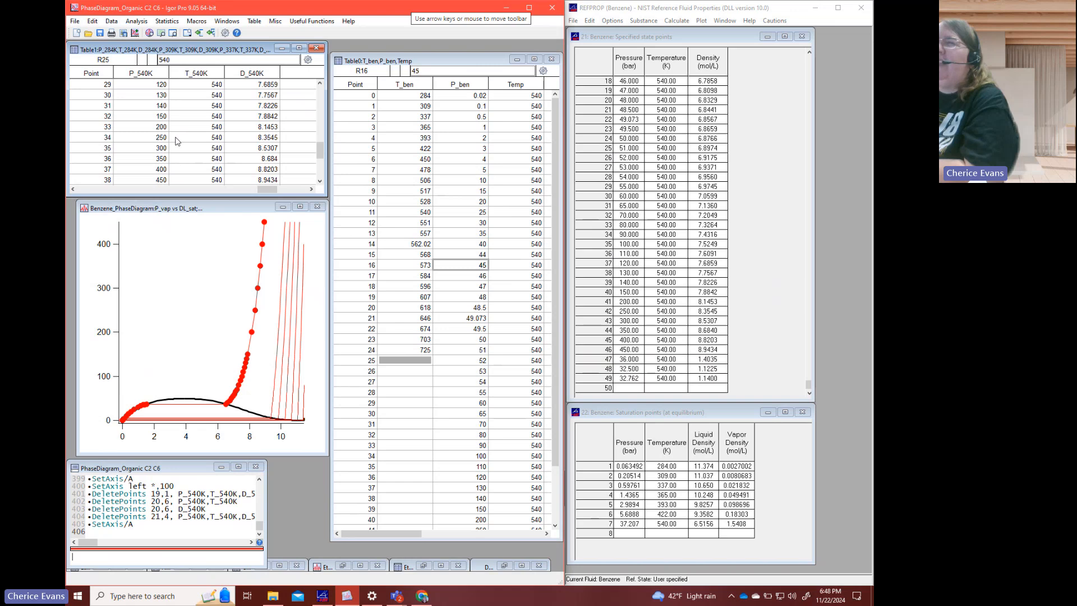
click(161, 106)
scroll(269, 140, up, 1)
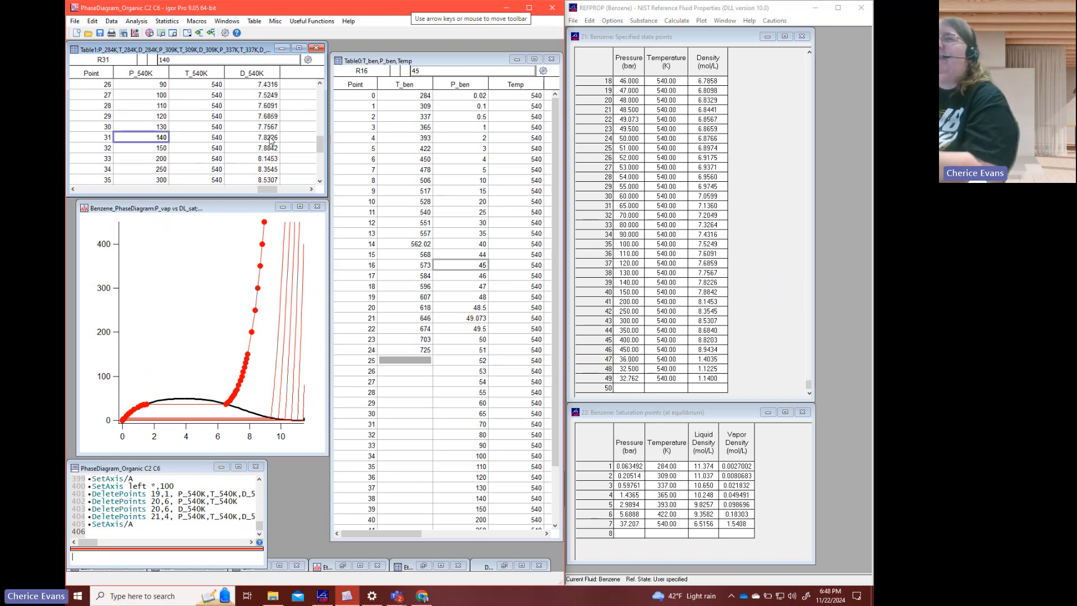
shift+click(271, 108)
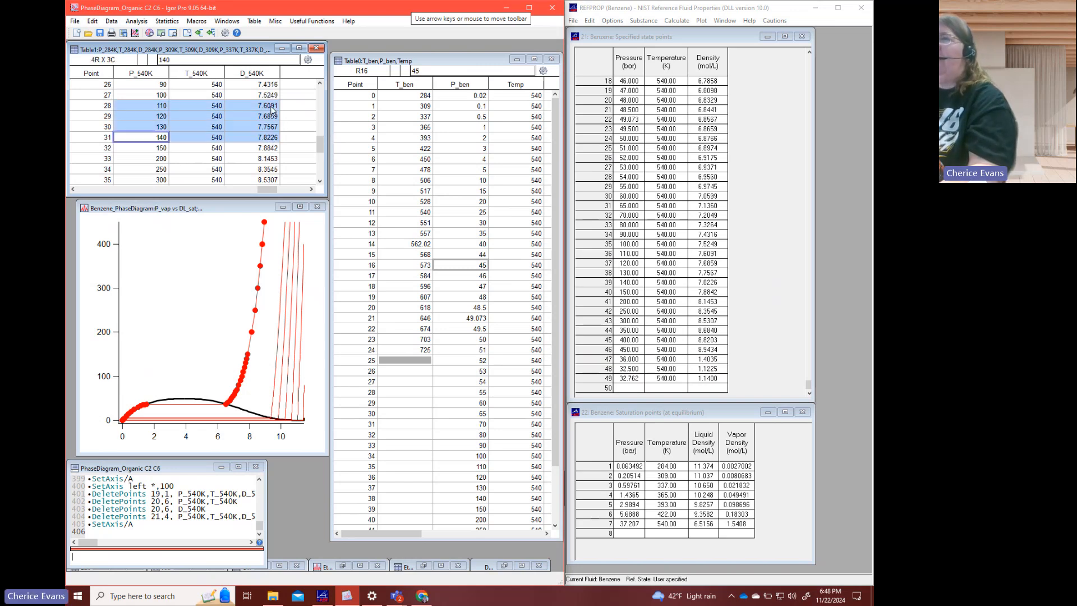
right_click(271, 108)
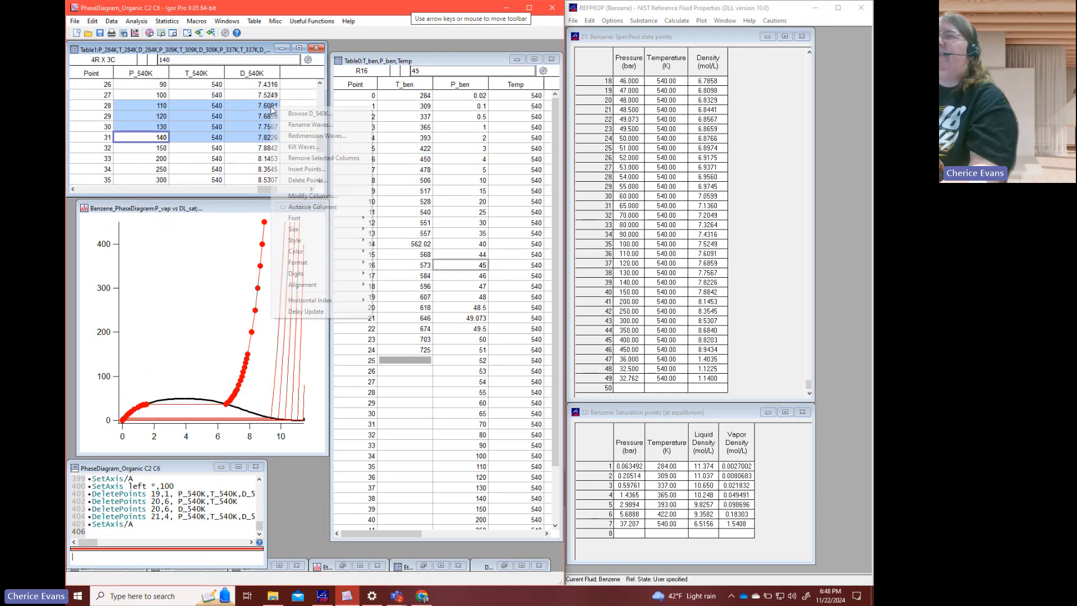
click(302, 181)
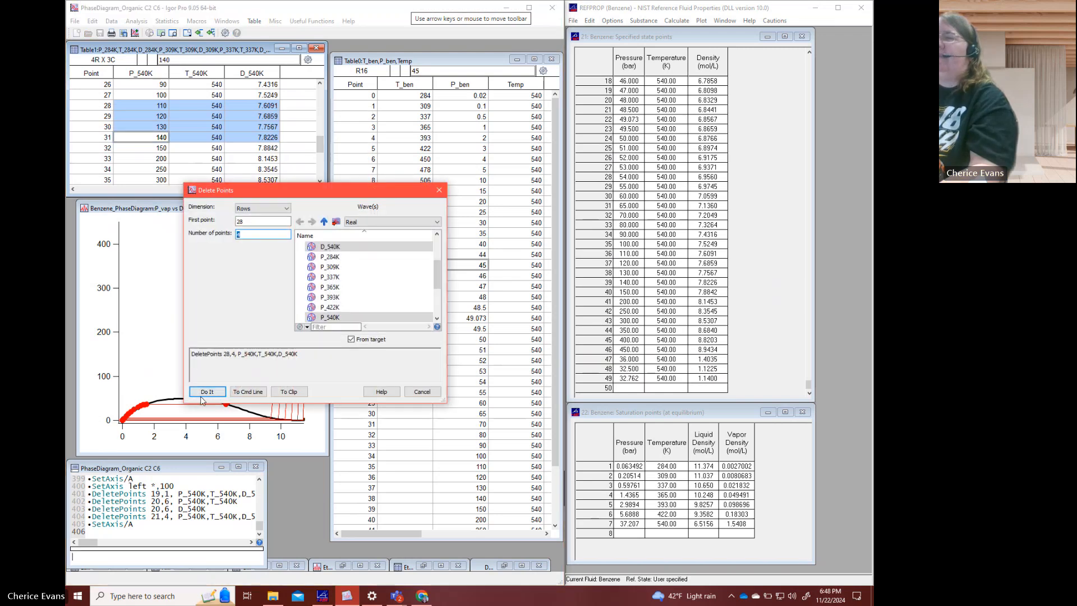
click(208, 390)
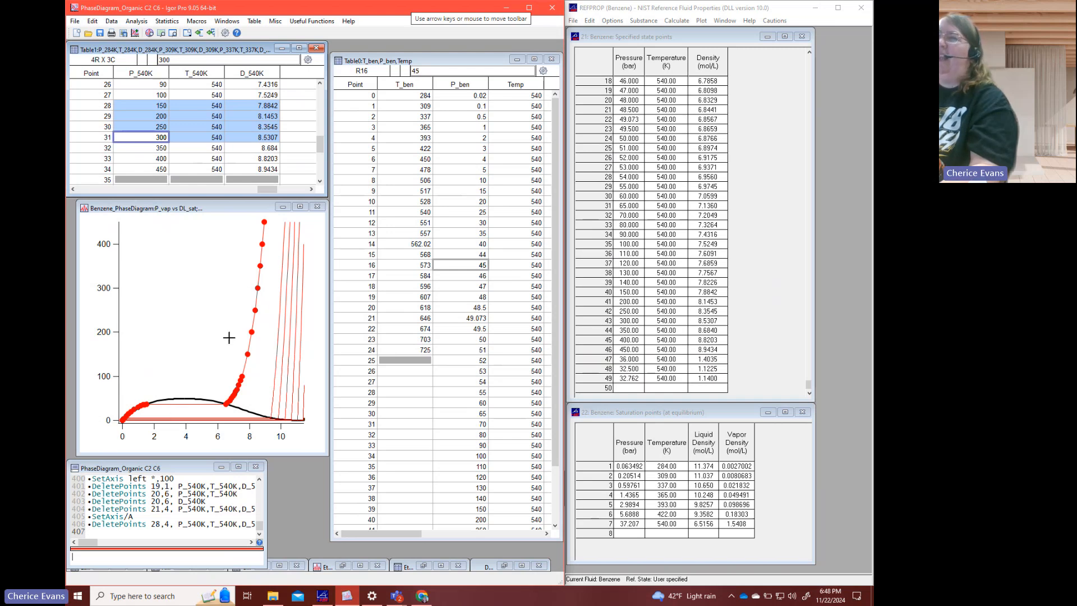
click(222, 128)
scroll(222, 129, up, 2)
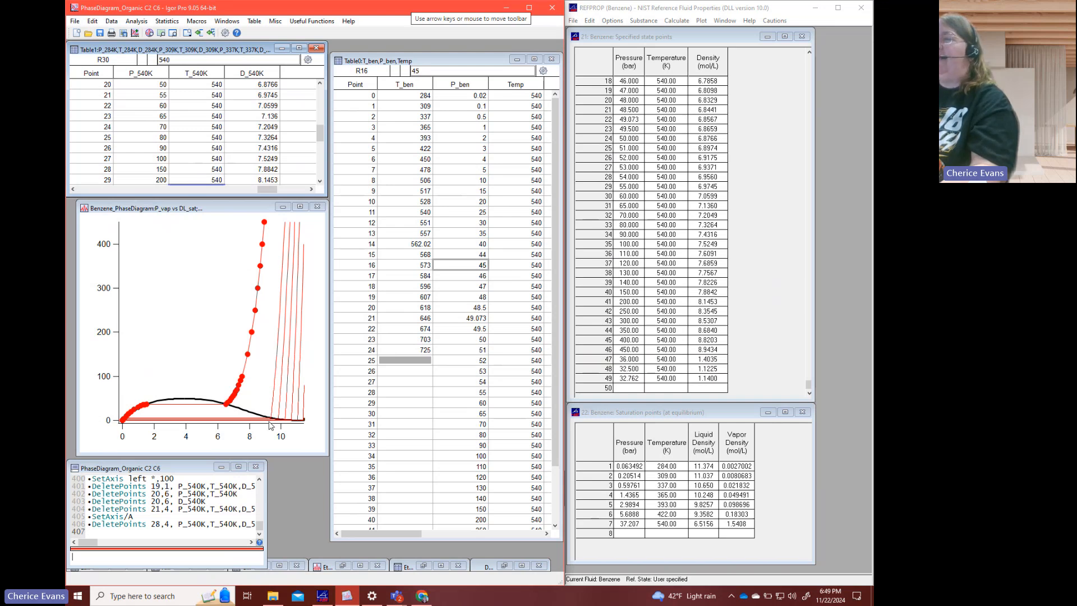
click(184, 129)
scroll(192, 140, down, 3)
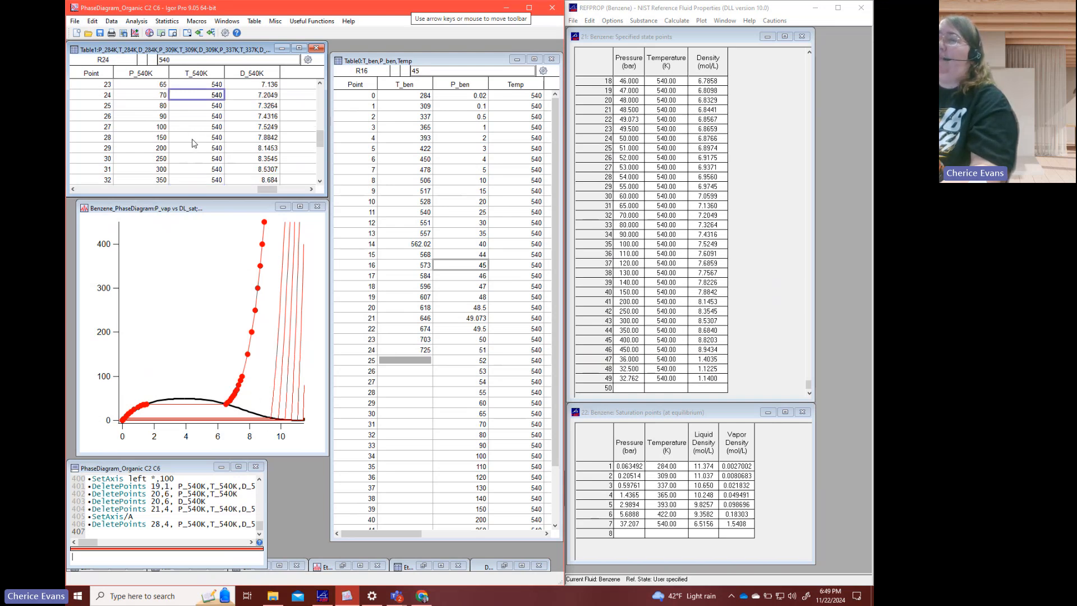
scroll(192, 139, up, 3)
scroll(192, 139, up, 7)
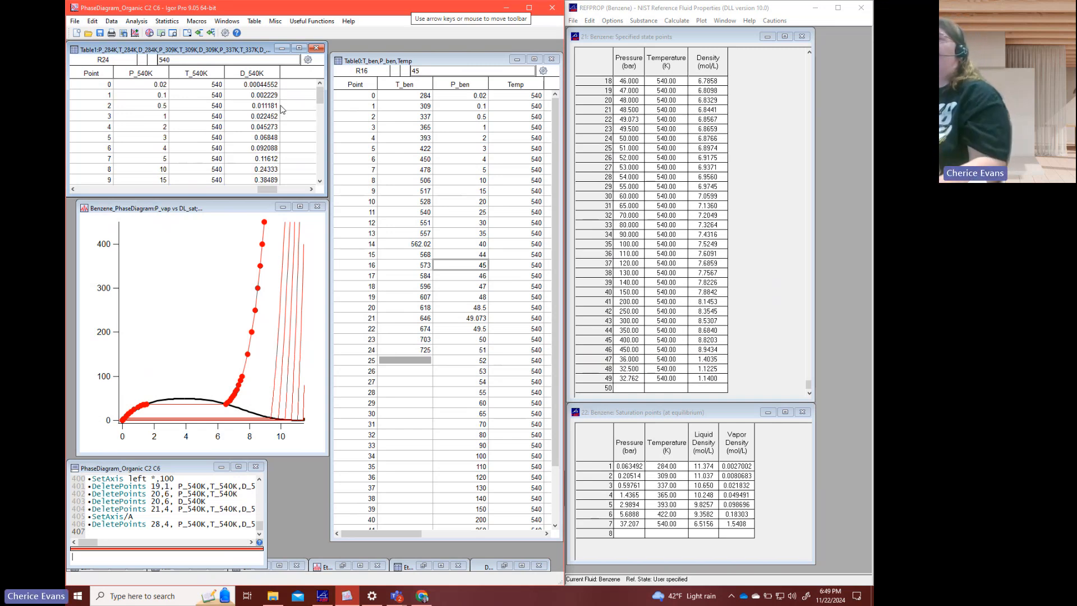
- Change the P_540K trace on the benzene phase diagram from markers to lines between points
double_click(262, 250)
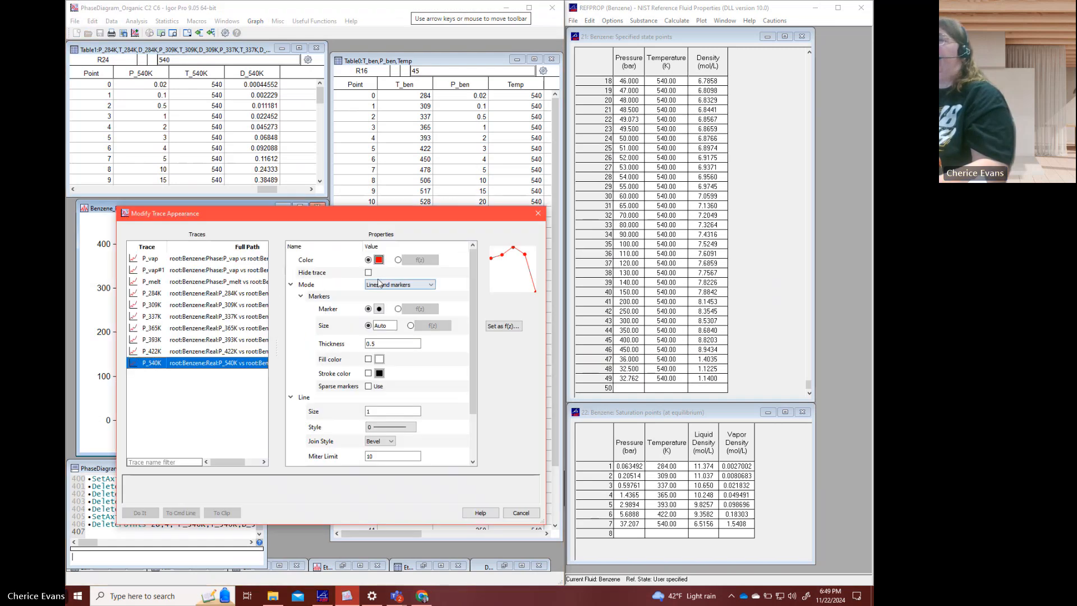
click(382, 284)
click(393, 293)
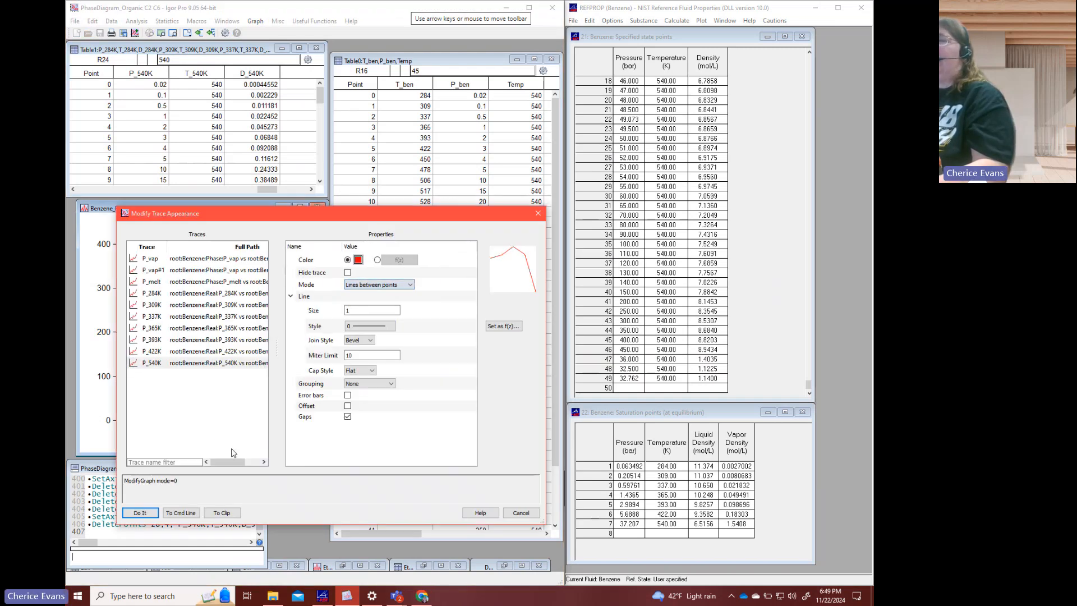
click(140, 512)
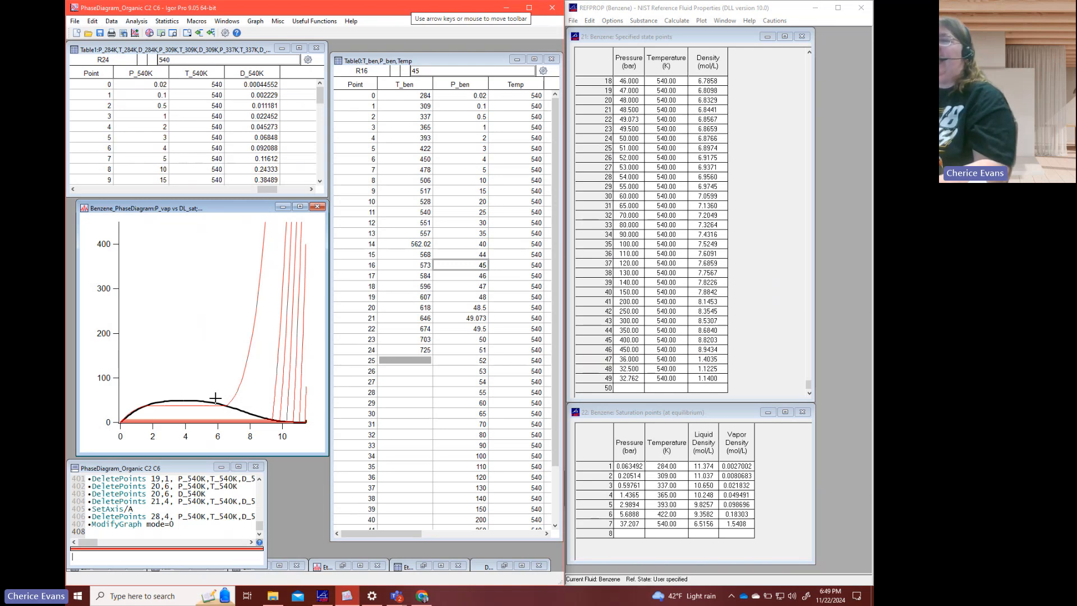
- Set the maximum of the phase diagram's pressure axis to 100
double_click(119, 372)
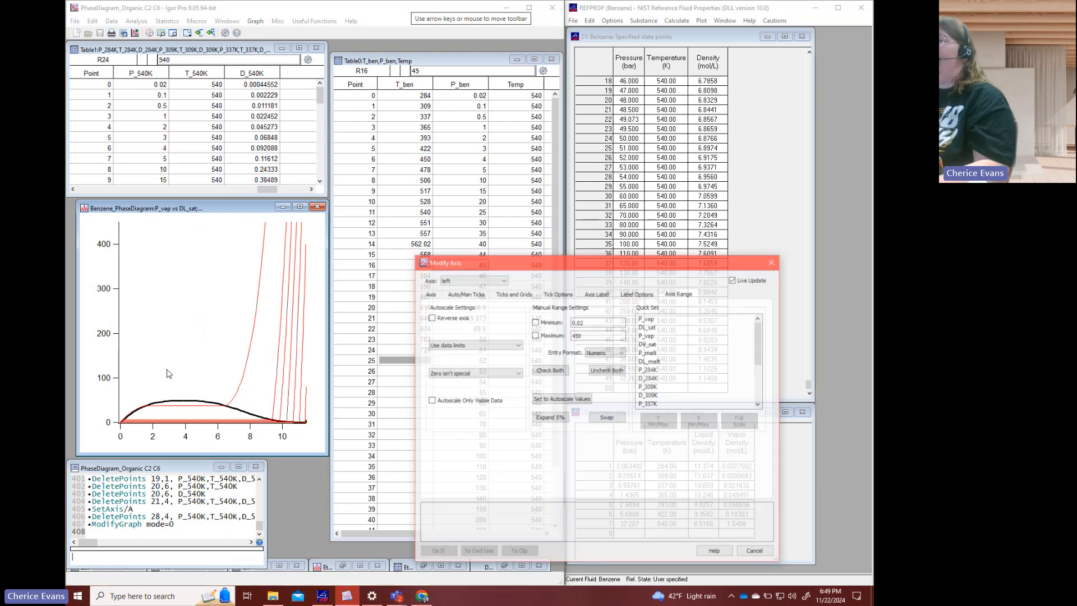
drag(583, 334, 568, 332)
text(100)
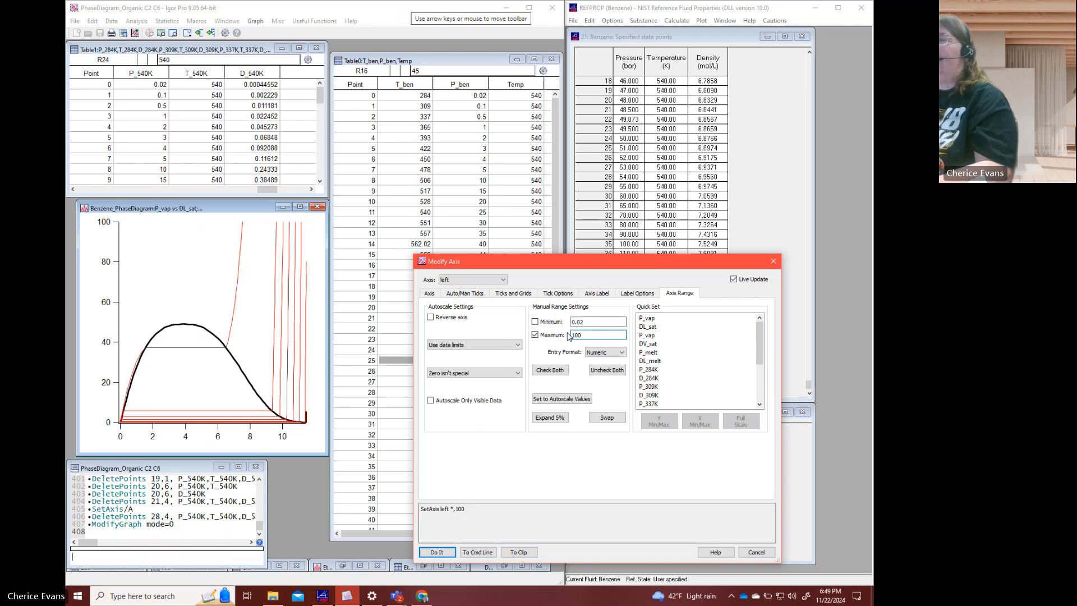
key(Return)
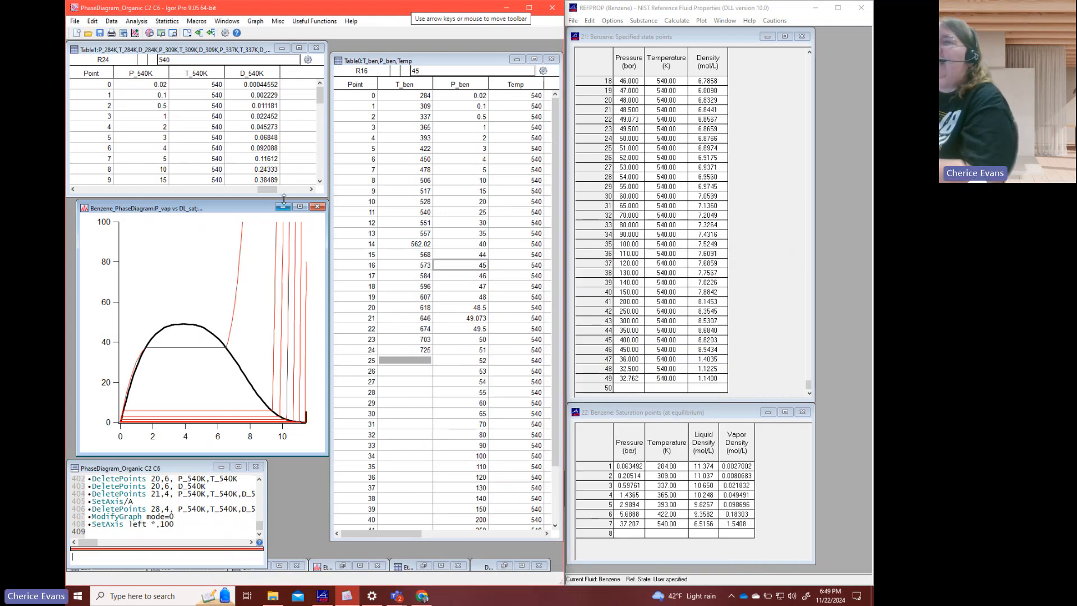
- Reuse the earlier temperature assignment from the command history as root:benzene:Temp=551 to fill the Temp wave with the next isotherm temperature
click(250, 169)
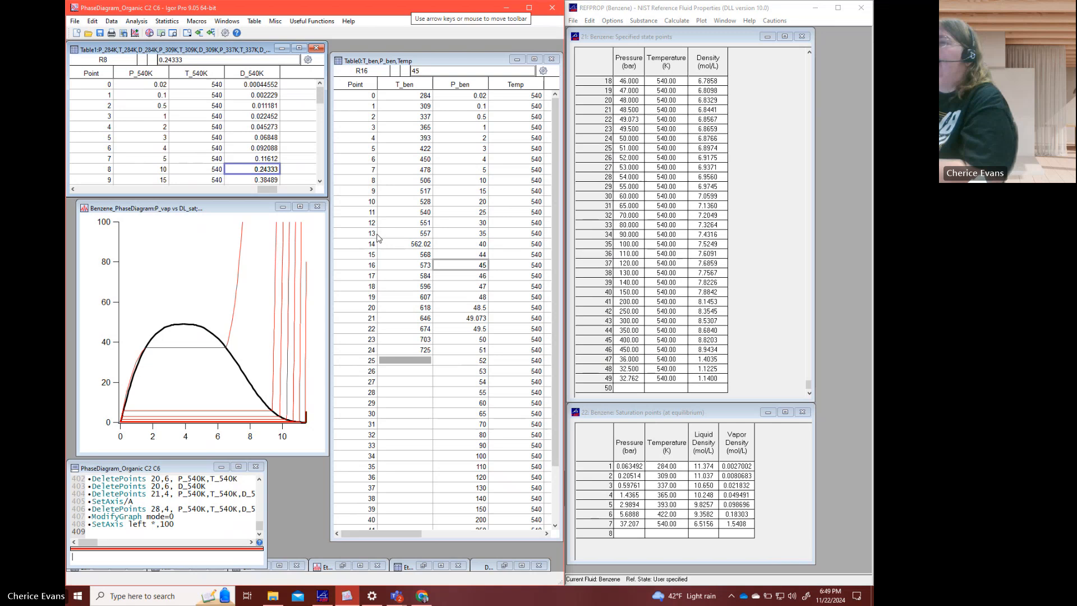
click(420, 223)
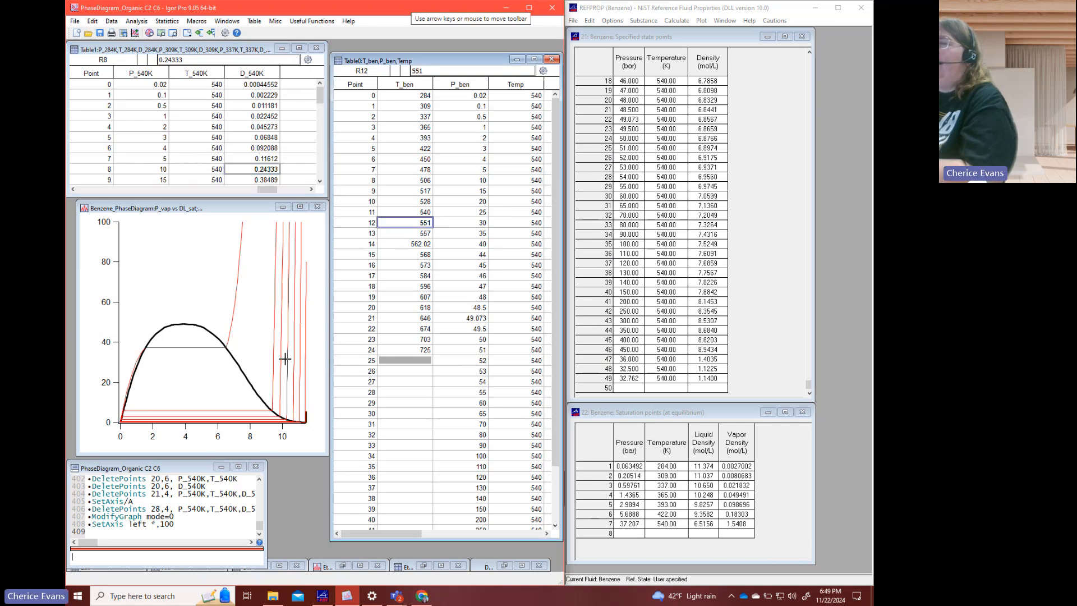
click(156, 557)
scroll(167, 535, up, 3)
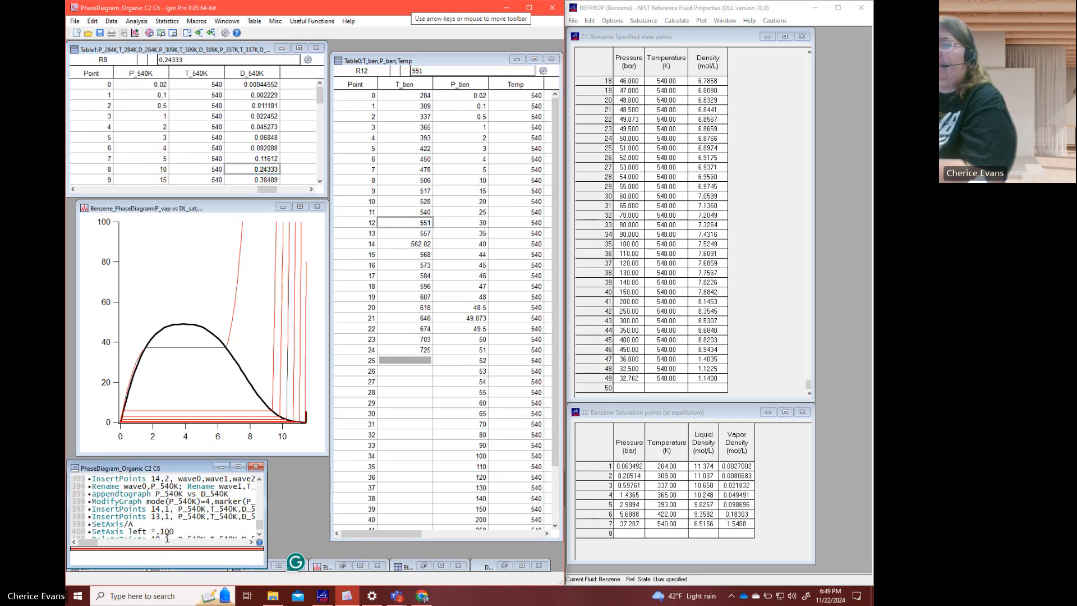
scroll(166, 535, up, 1)
click(194, 479)
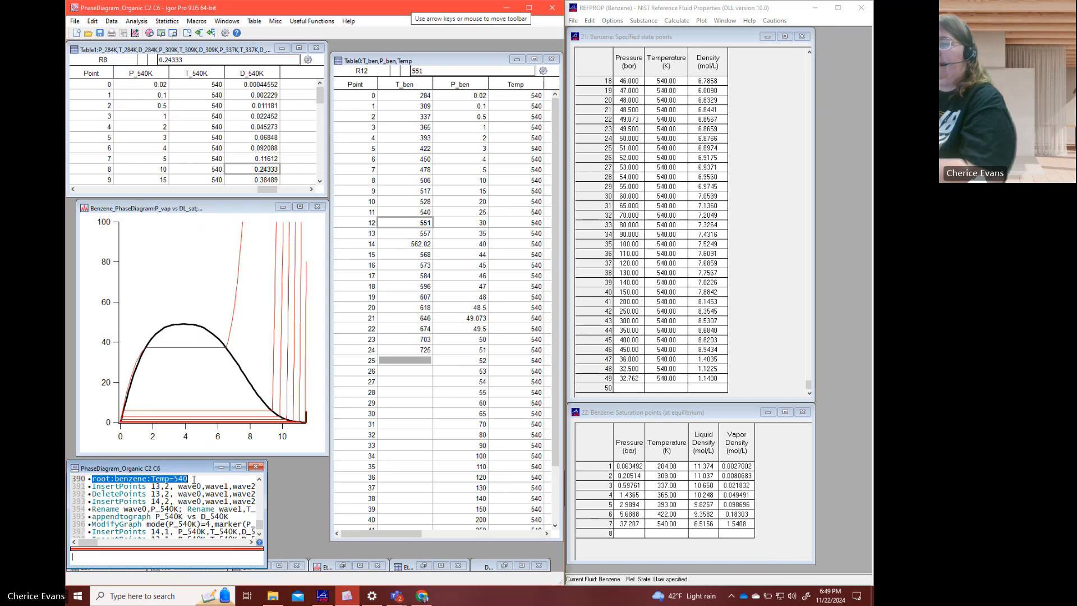
key(Return)
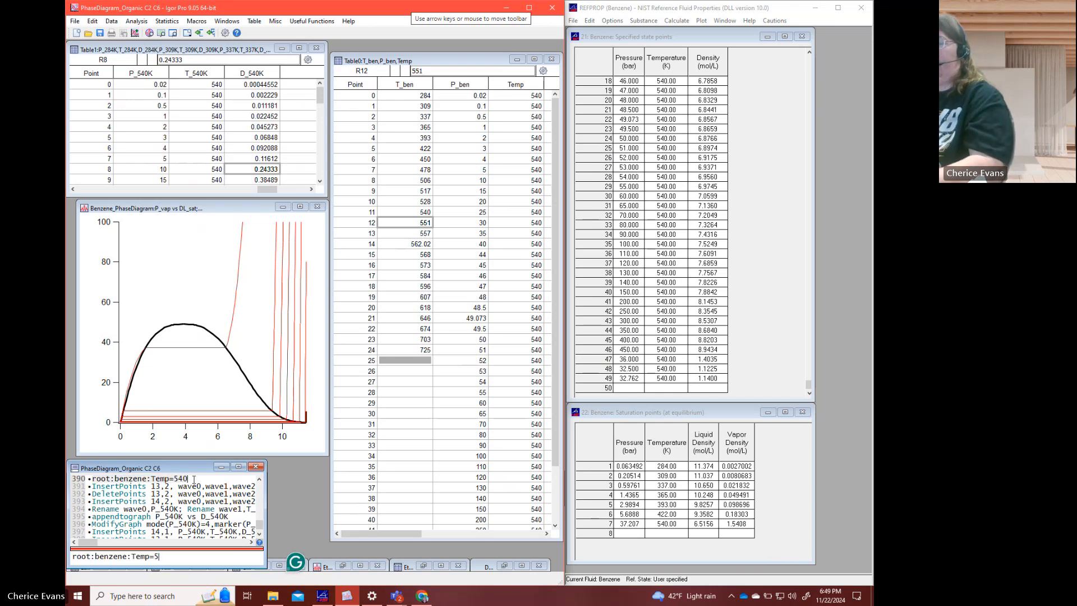
text(51)
key(Return)
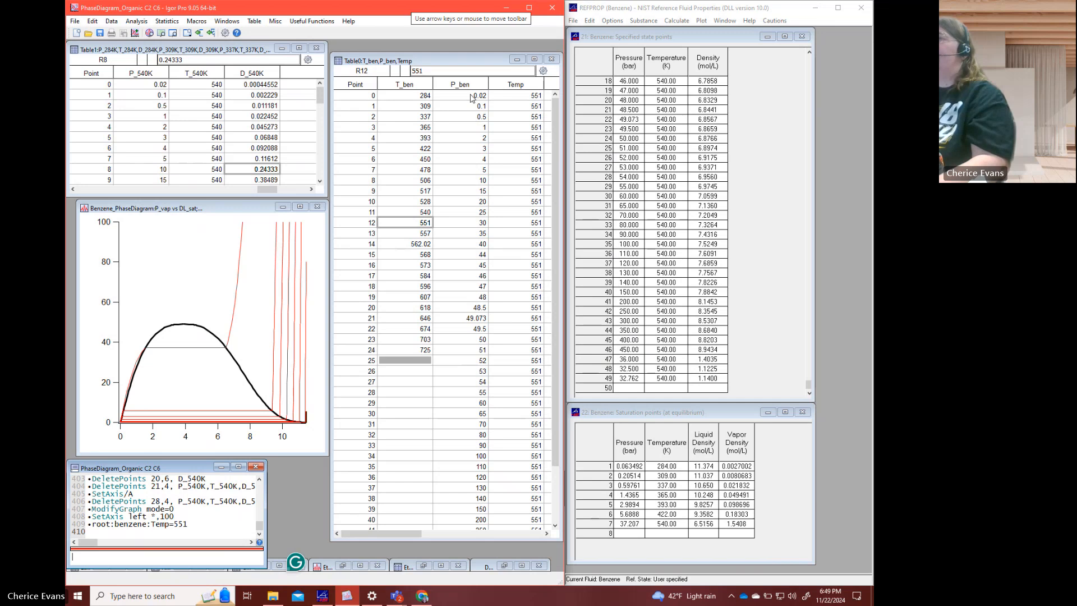
- Copy the full P_ben and Temp columns and paste them into the Specified state points table in REFPROP
drag(472, 97, 502, 86)
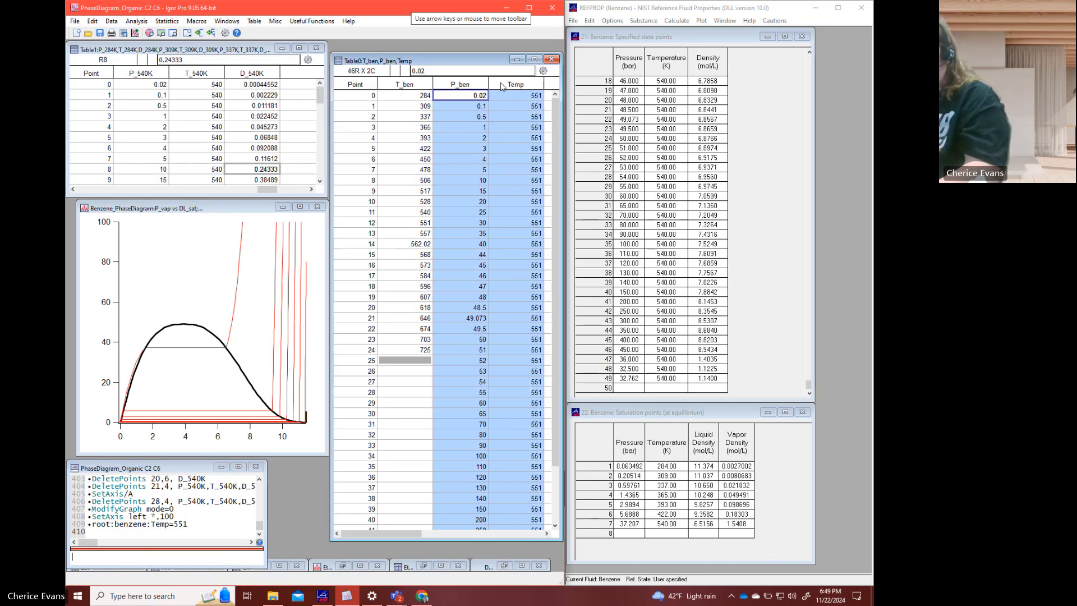
drag(634, 66, 658, 69)
key(ctrl+v)
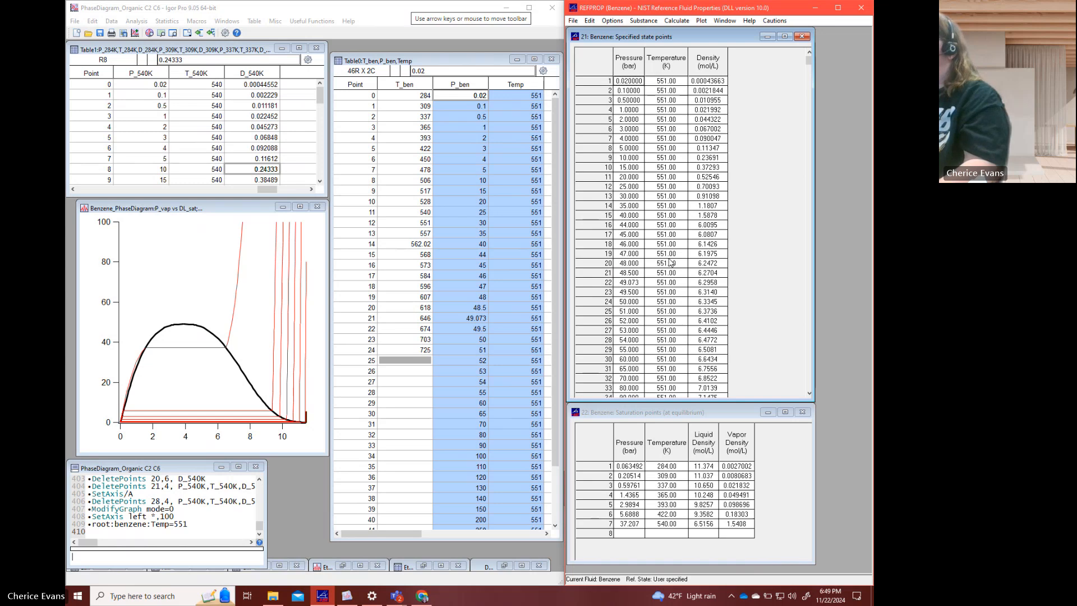
- Add a 551 K saturation point in row 8 of the benzene Saturation points table
click(658, 533)
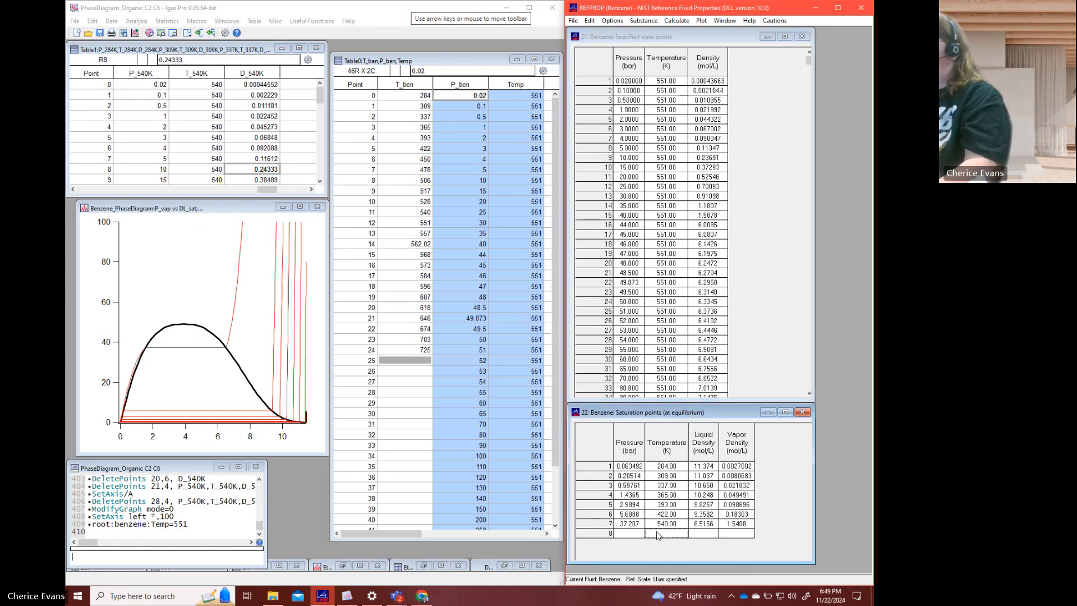
text(551)
key(Return)
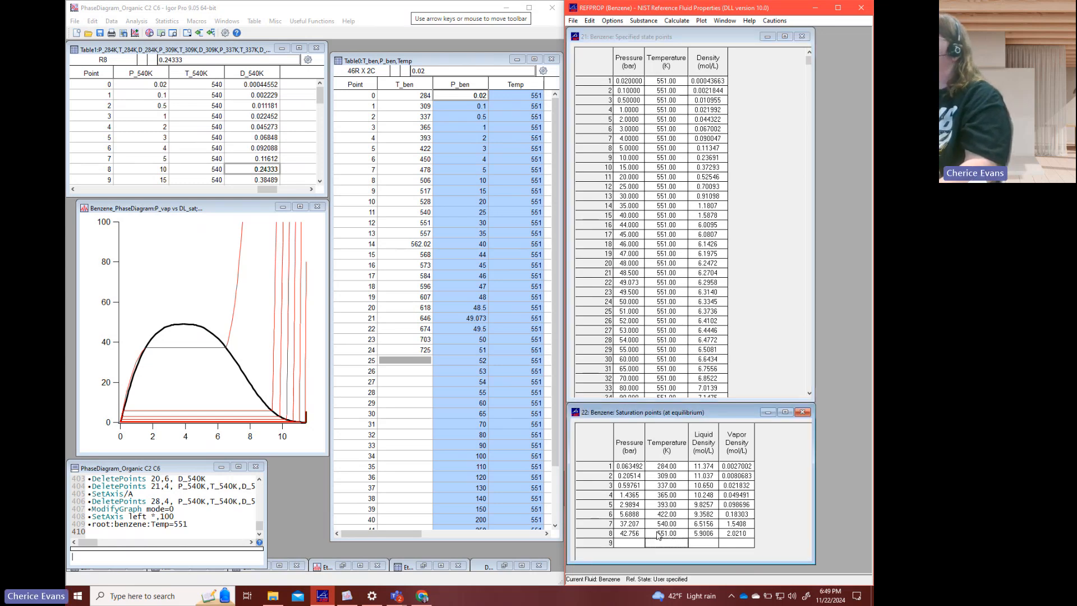
click(633, 81)
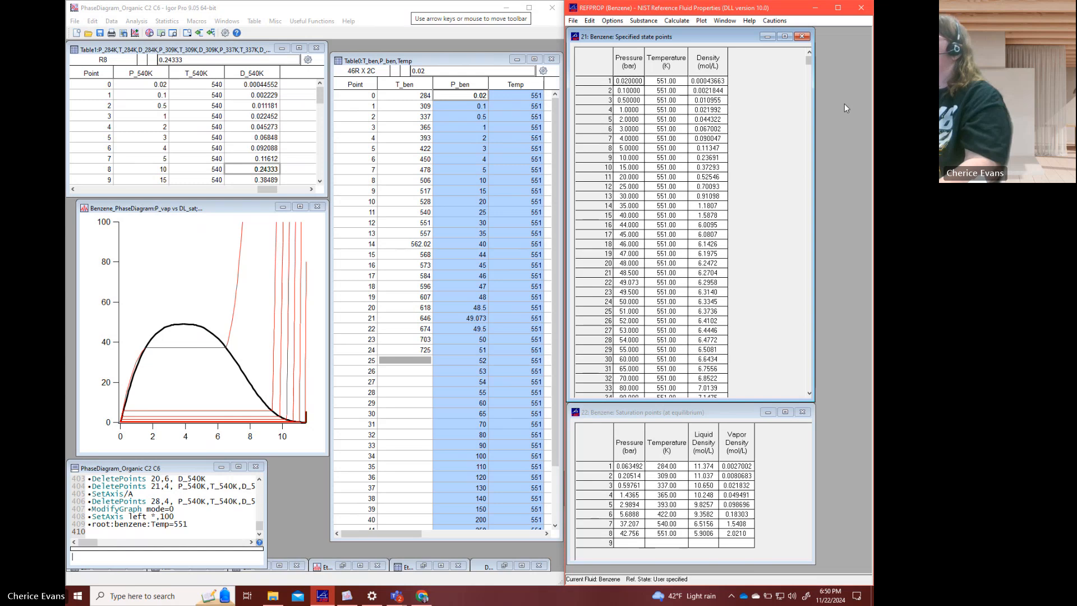
drag(809, 61, 810, 386)
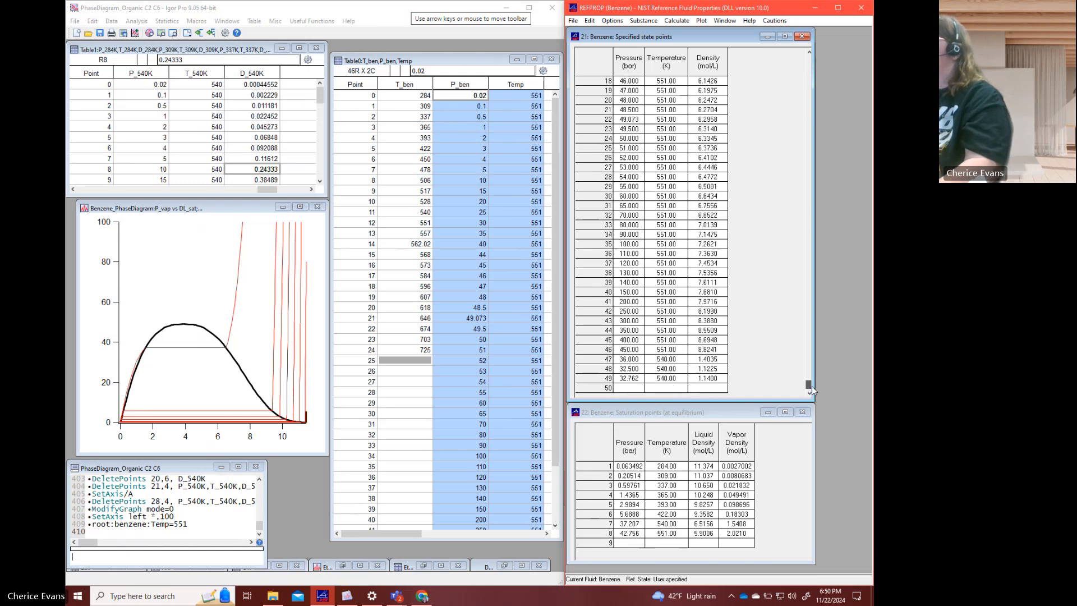
shift+click(716, 379)
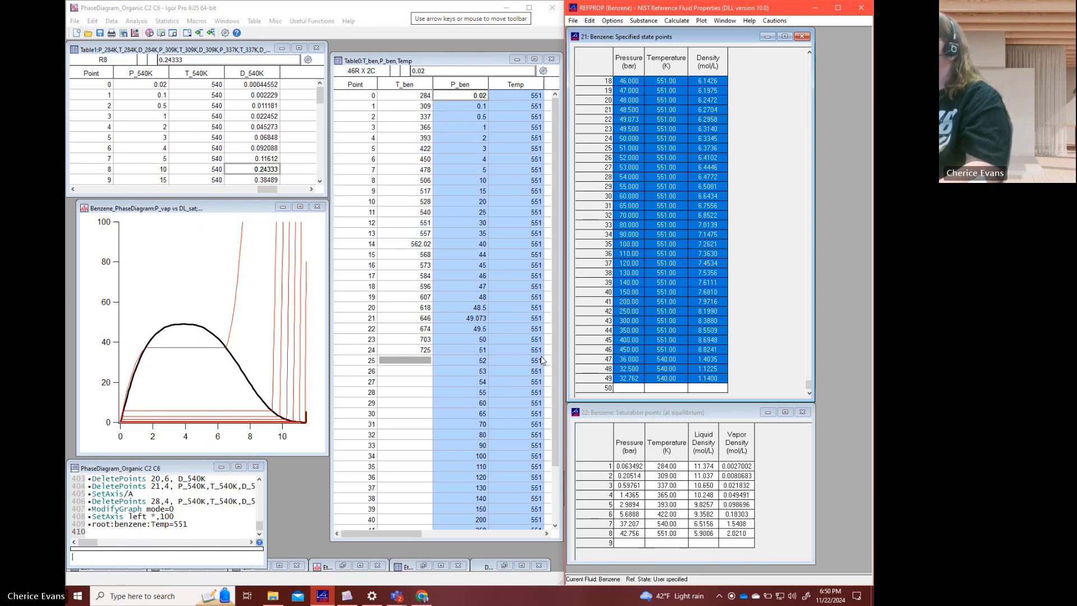
click(732, 360)
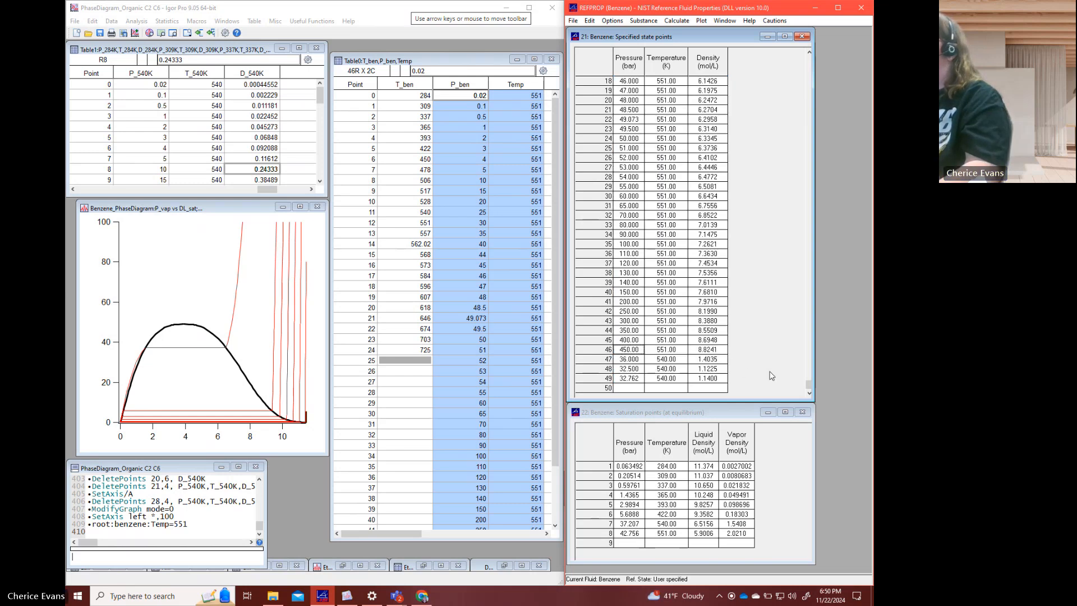
- Copy the first 46 REFPROP state points at 551 K and paste them into Igor's Table1 as new pressure, temperature and density waves after D_540K
drag(807, 385, 814, 365)
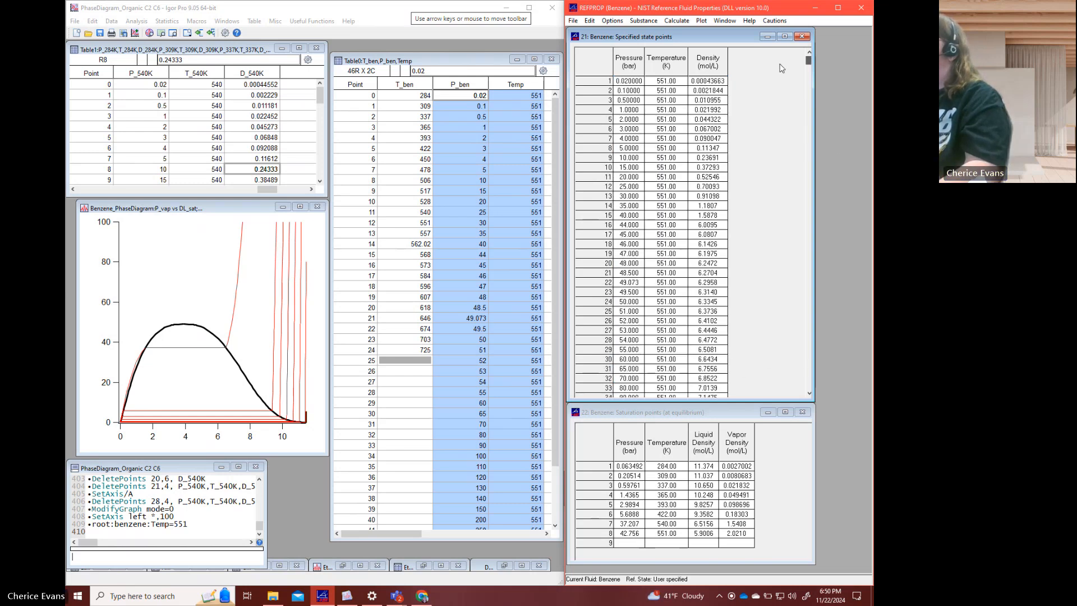
click(711, 80)
key(ctrl+a)
key(ctrl+c)
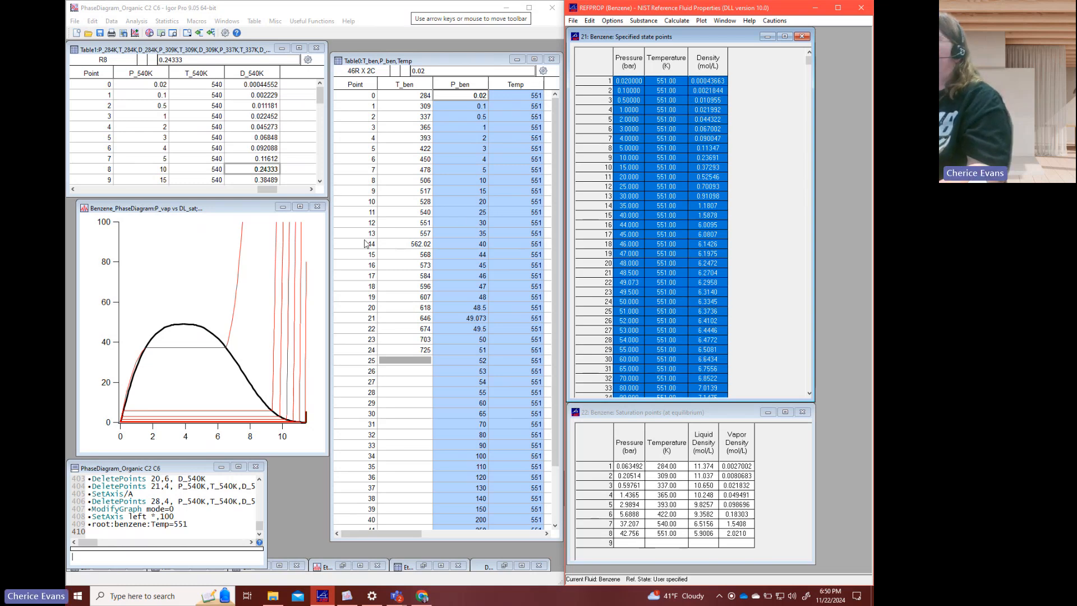
click(461, 328)
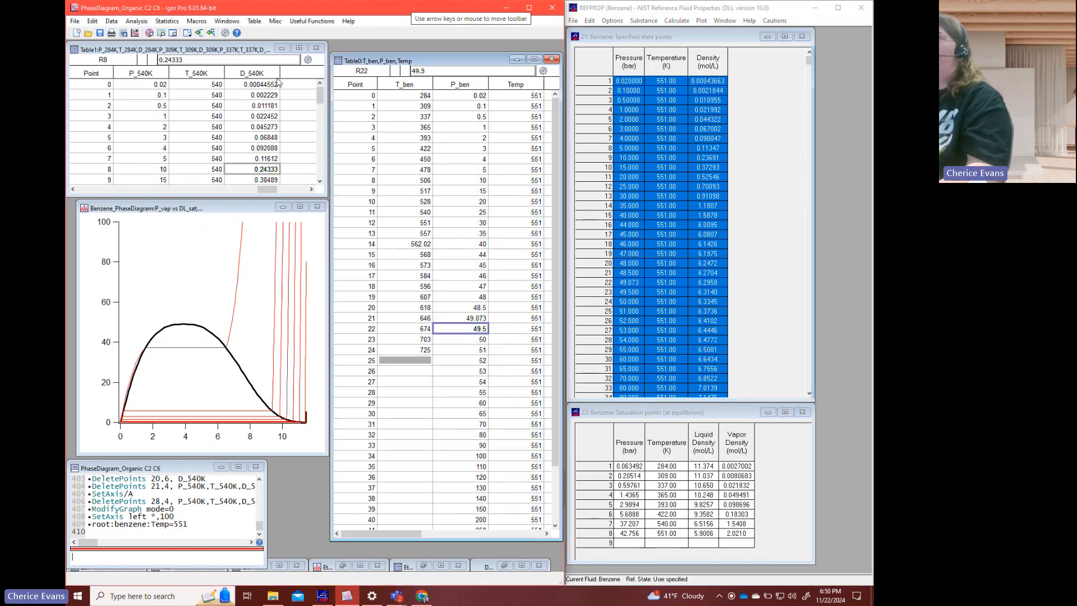
click(301, 92)
key(ctrl+v)
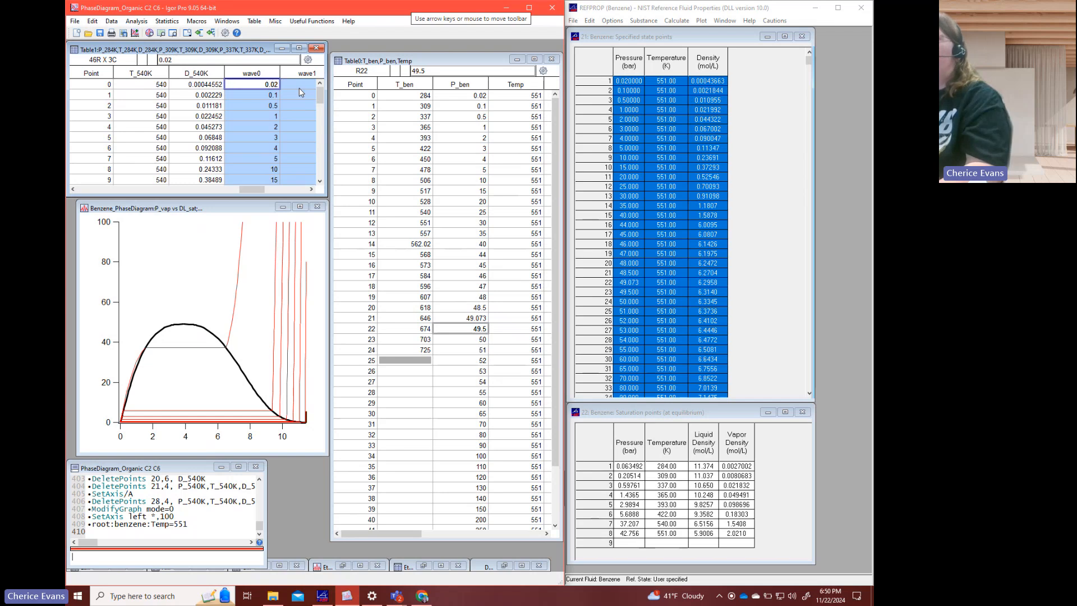
drag(262, 190, 285, 187)
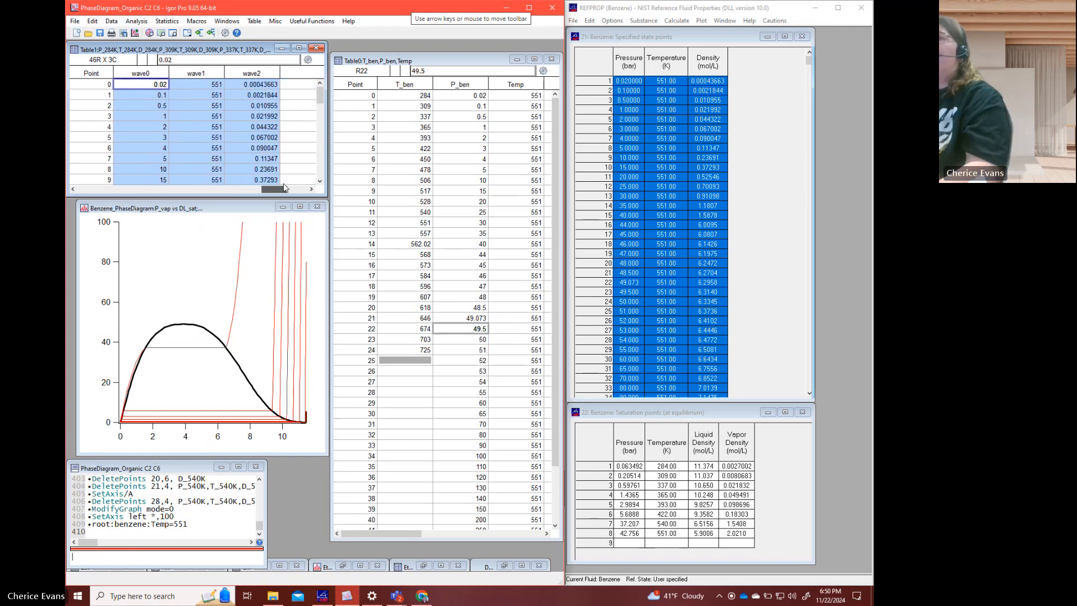
click(187, 90)
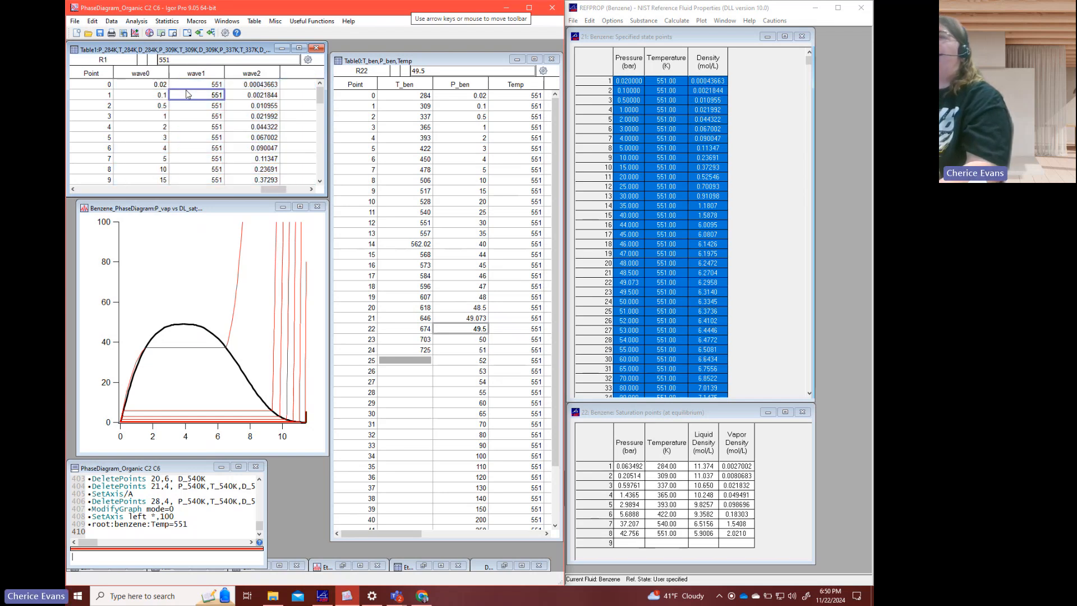
- Insert two blank points at row 15 of wave0, wave1 and wave2 in Table1, before the 44 bar row
scroll(186, 92, down, 3)
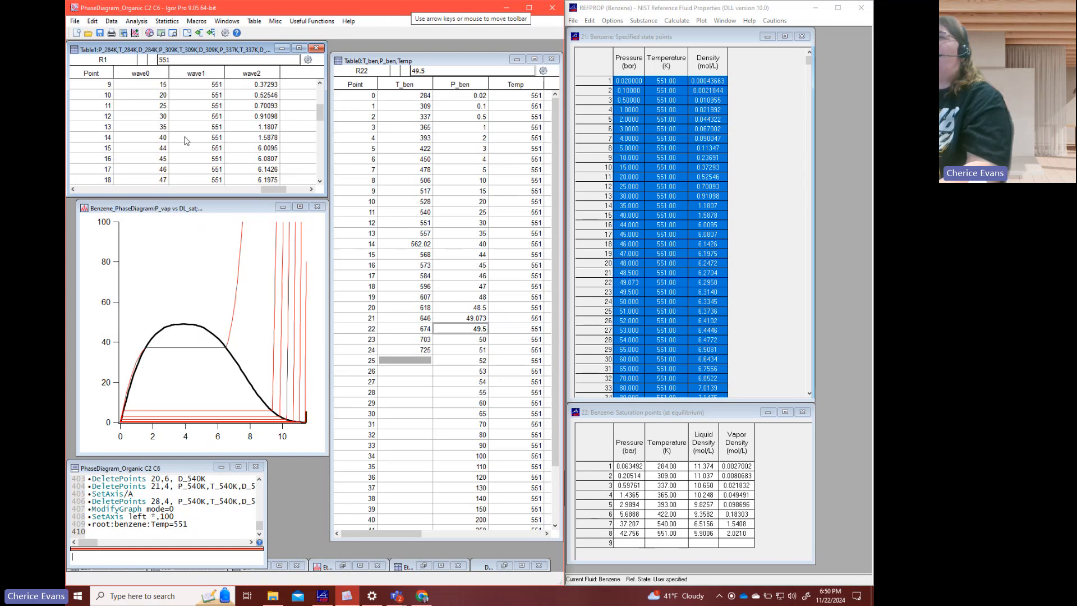
drag(145, 150, 247, 159)
right_click(247, 160)
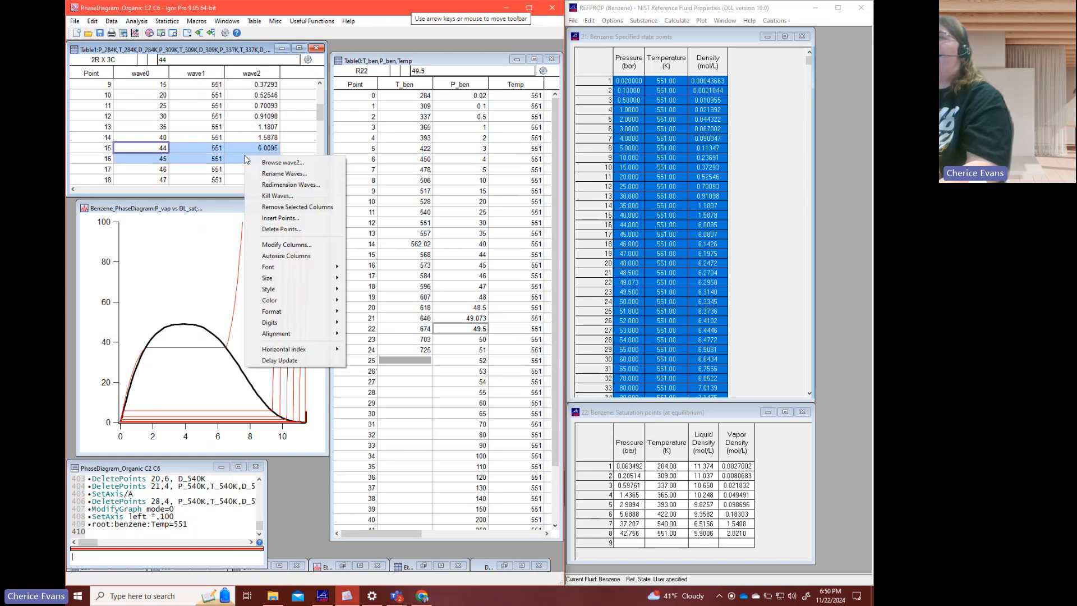
click(273, 219)
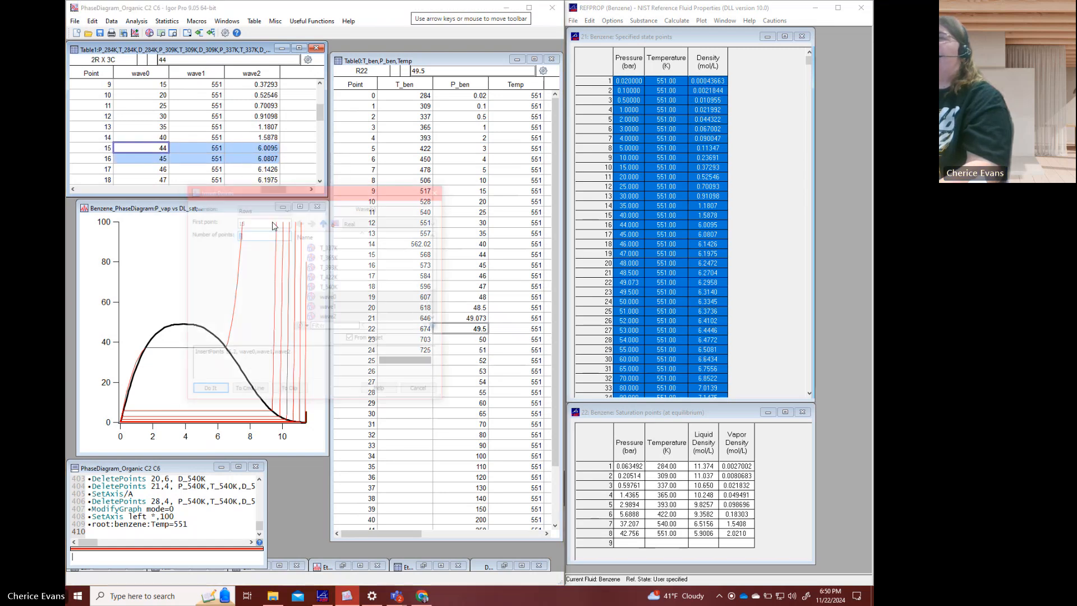
click(207, 388)
- Enter the saturation pressure 42.756 in rows 15 and 16 of wave0
click(157, 149)
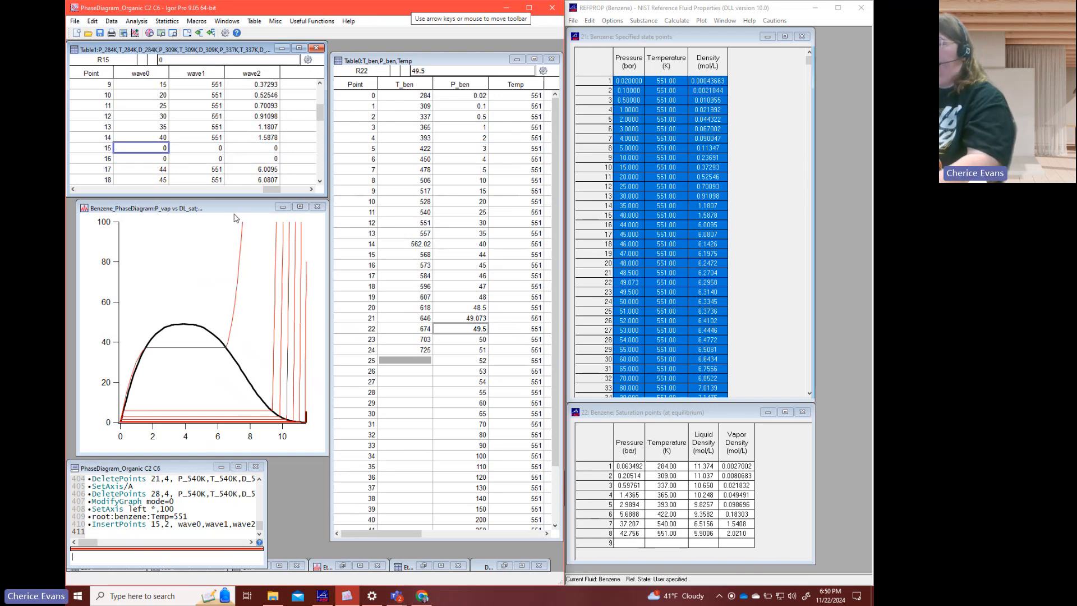
text(42.756)
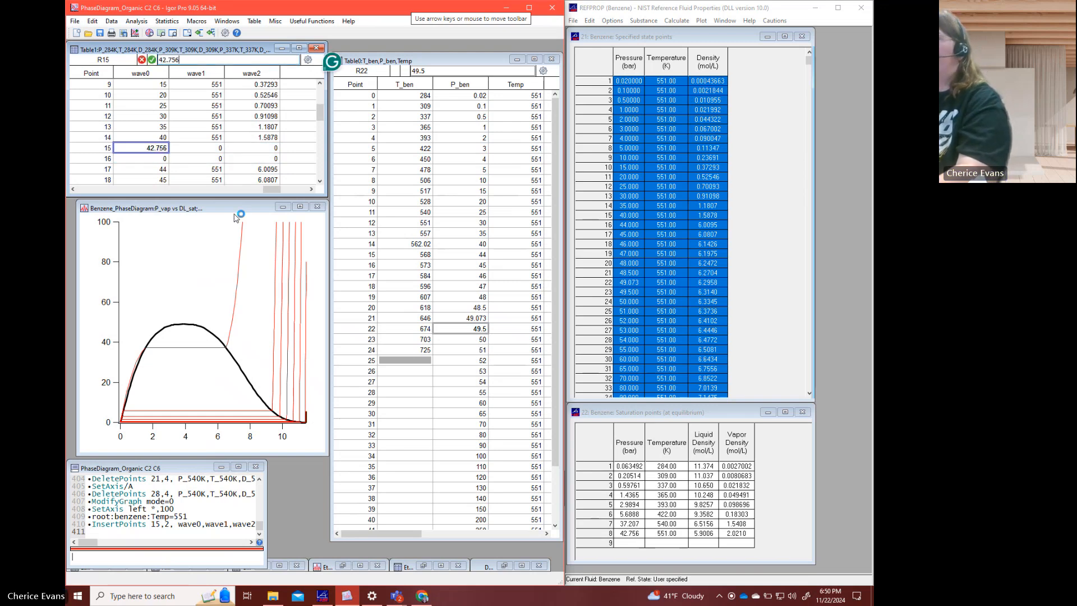
key(Return)
text(42)
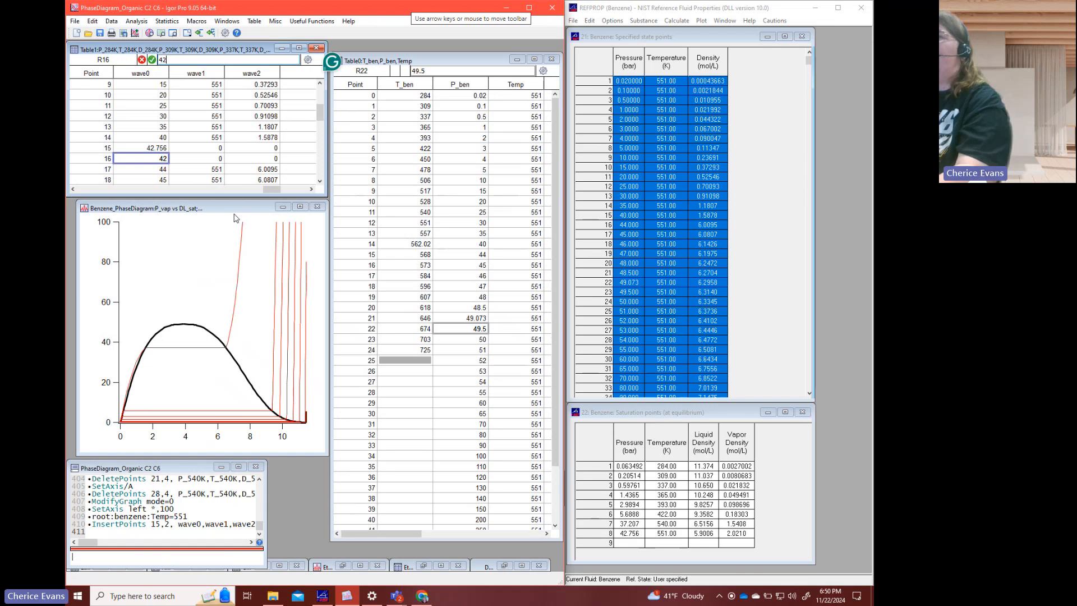
text(.756)
- Enter the temperature 551 in rows 15 and 16 of wave1
key(Tab)
key(Up)
text(551)
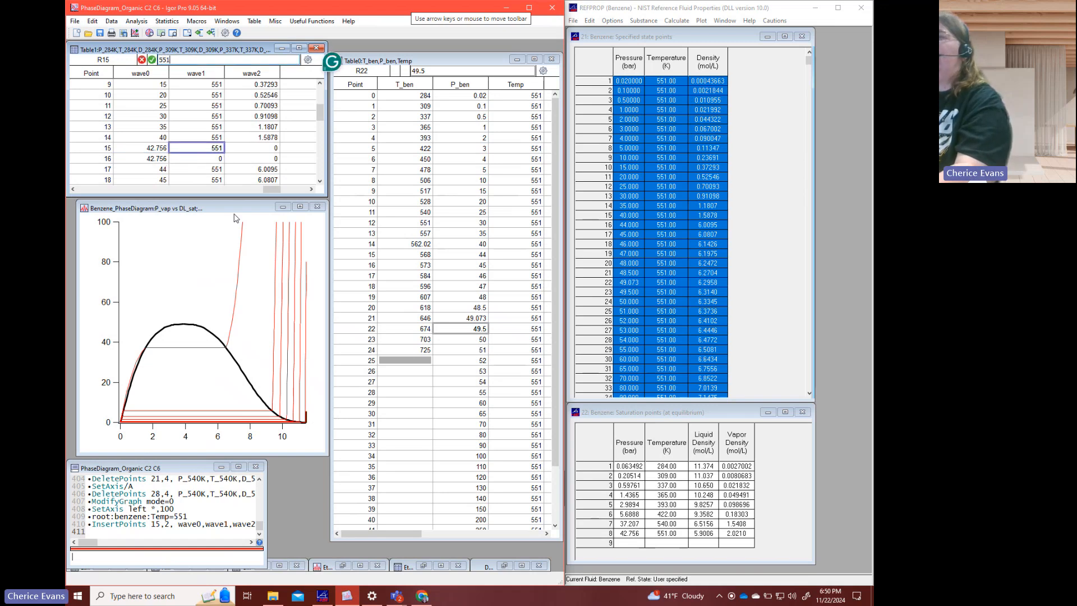
key(Return)
text(551)
- Enter the saturated vapor density 2.021 in row 15 and the liquid density 5.9006 in row 16 of wave2
key(Tab)
key(Up)
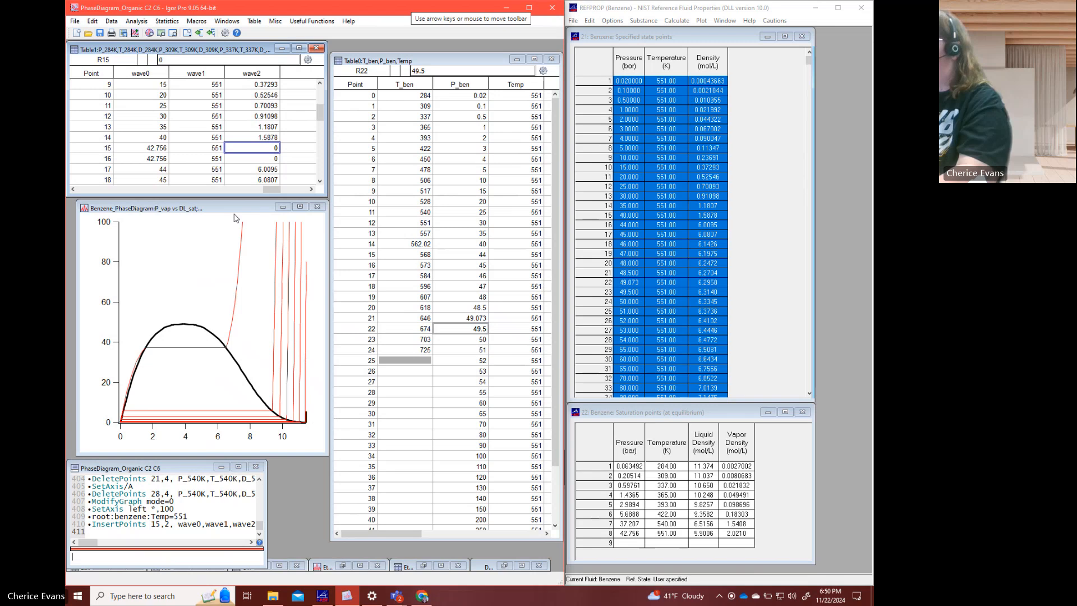
text(2.021)
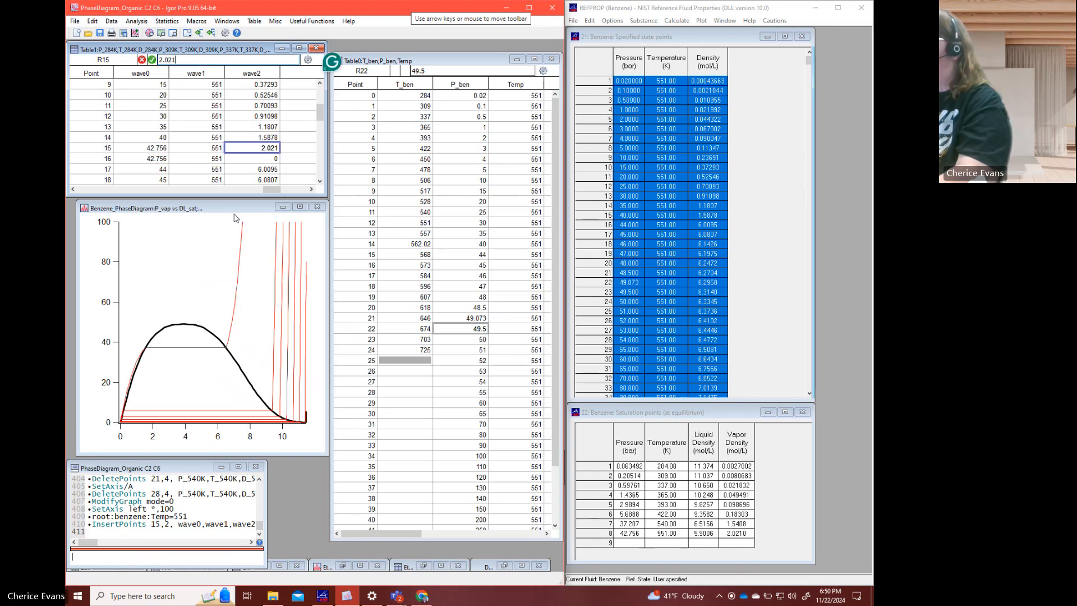
key(Return)
text(5.9006)
key(Return)
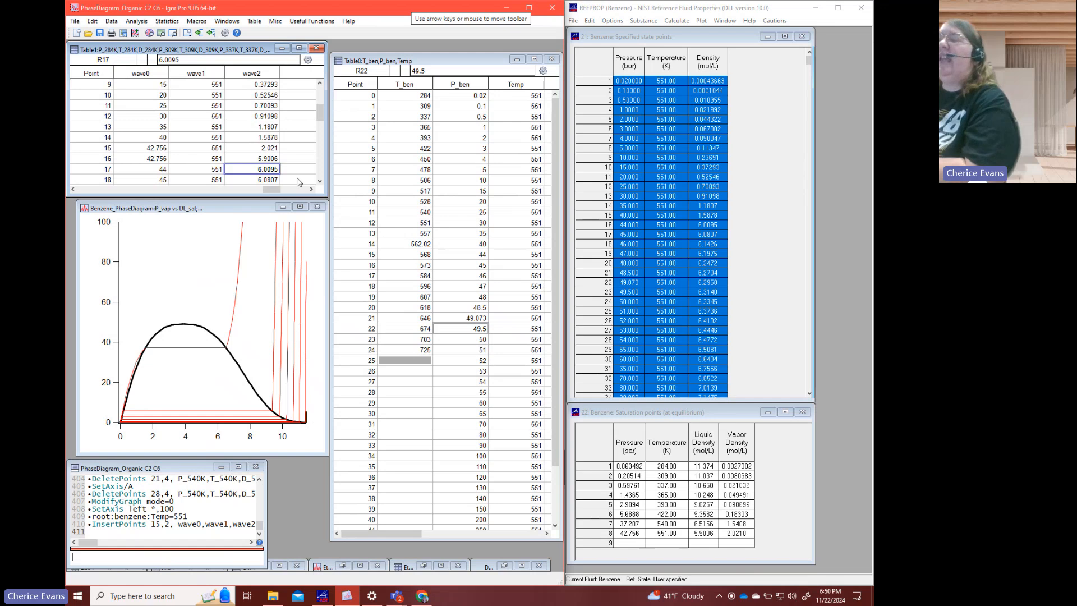
- Rename wave0, wave1 and wave2 as P_551K, T_551K and D_551K
click(157, 148)
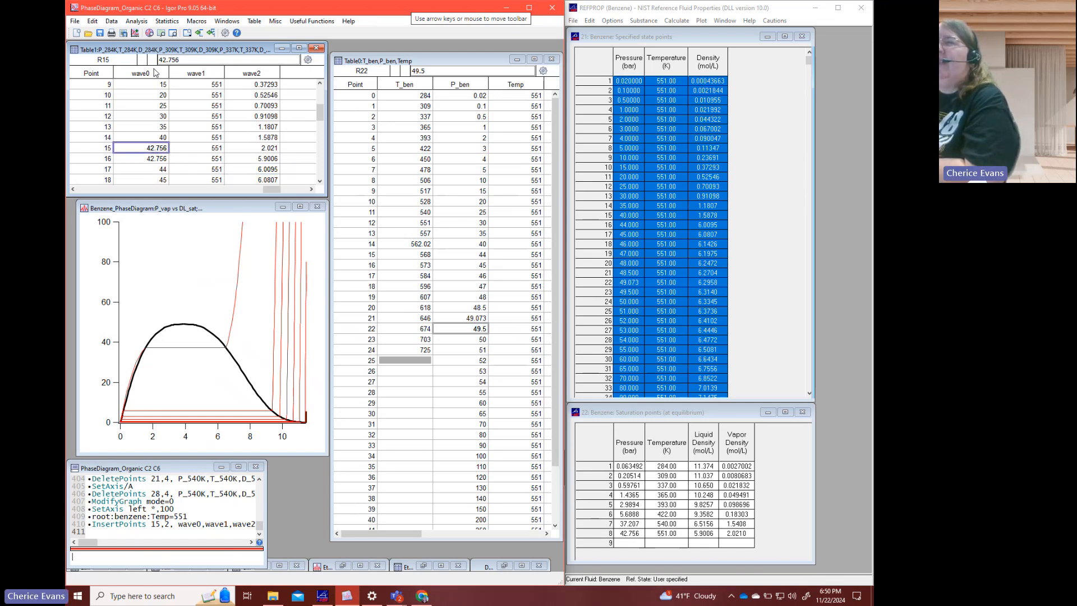
drag(156, 73, 264, 73)
right_click(262, 72)
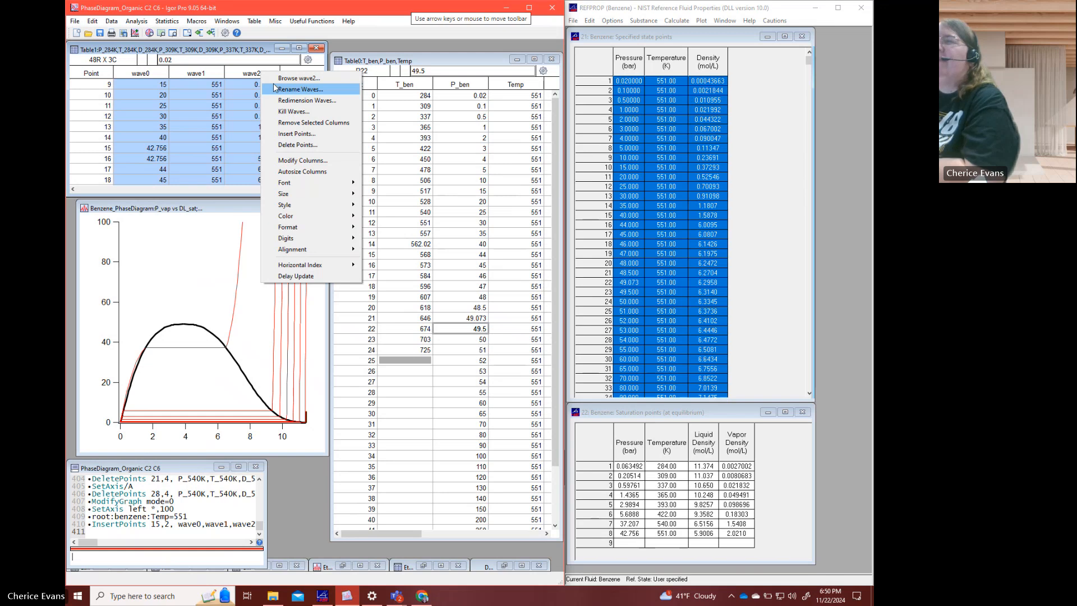
click(274, 88)
text(P_551K)
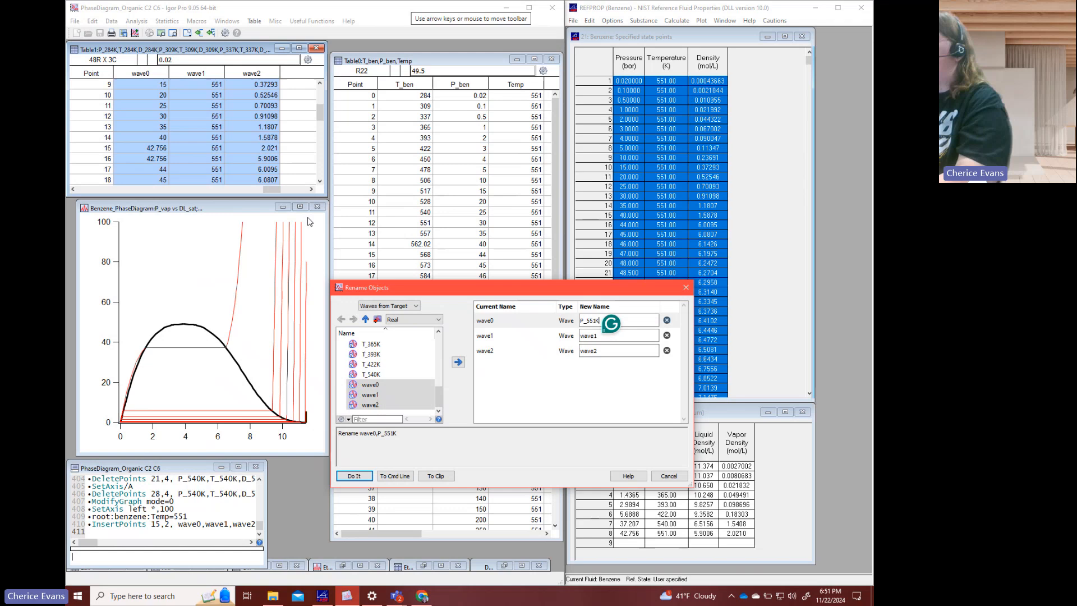
key(Tab)
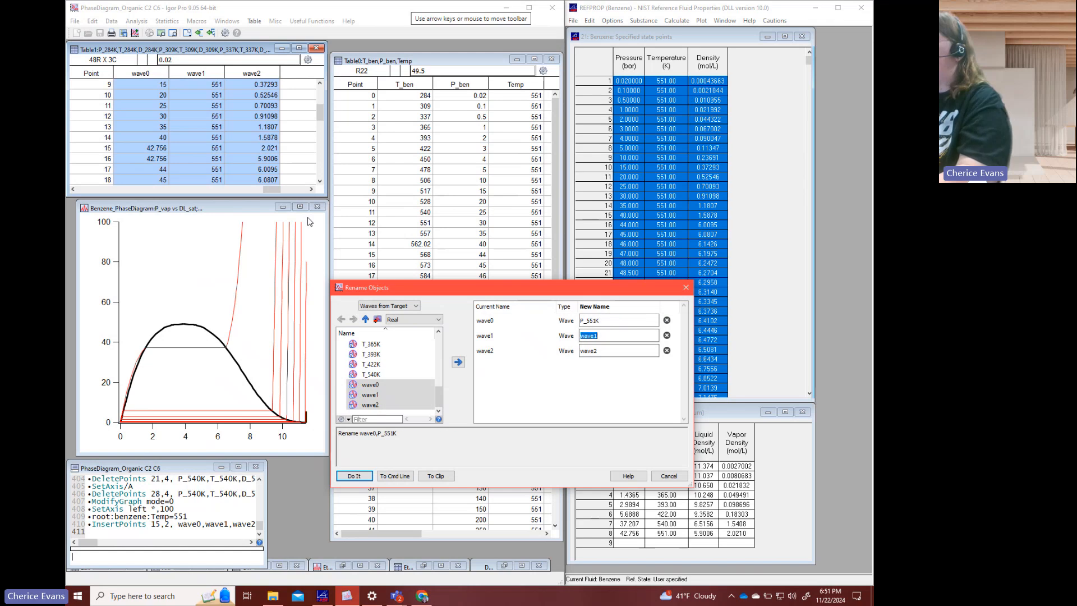
text(T_551K)
key(Tab)
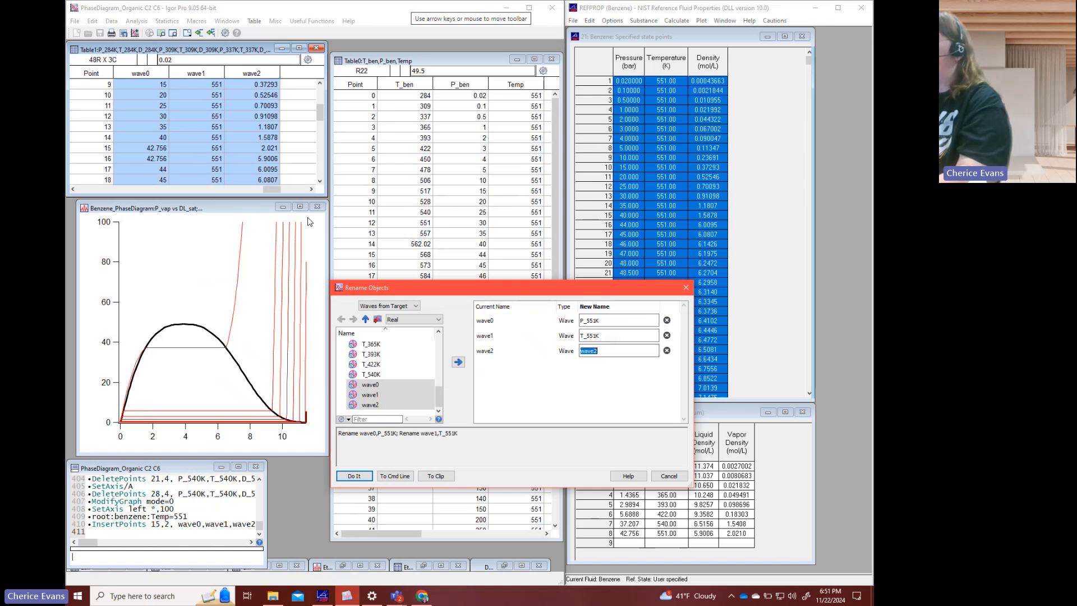
text(D_551K)
key(Return)
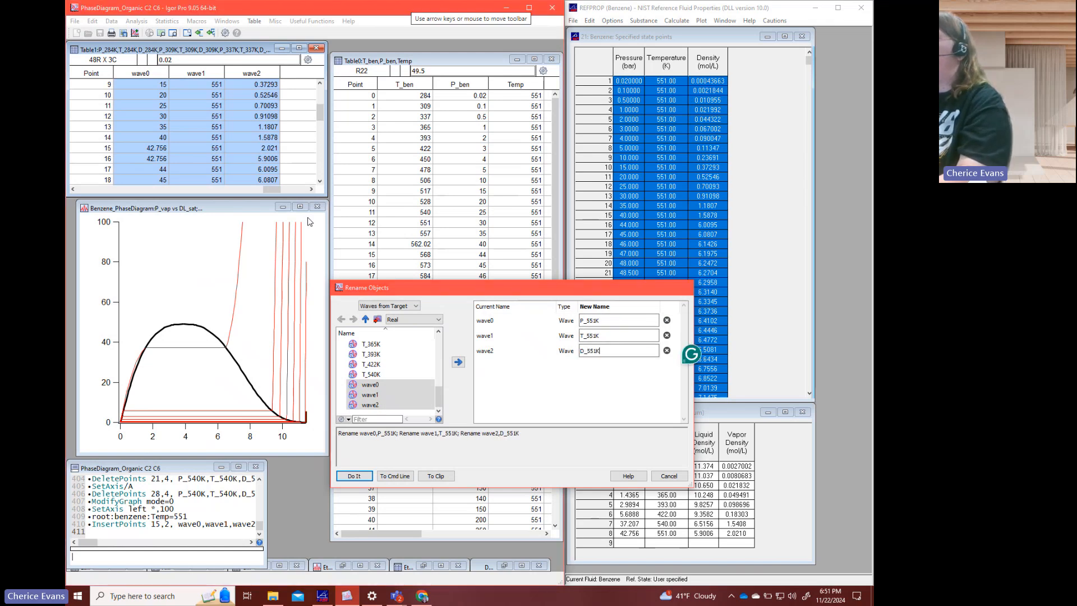
- Add the 551 K isotherm to the benzene phase diagram with the command appendtograph P_551K vs D_551K
click(224, 292)
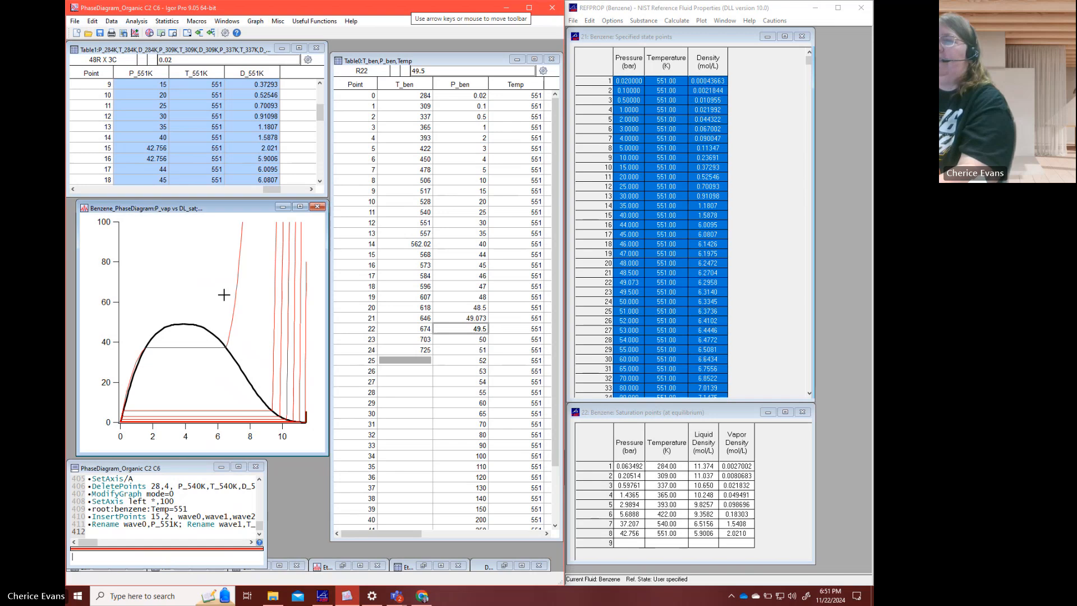
click(123, 557)
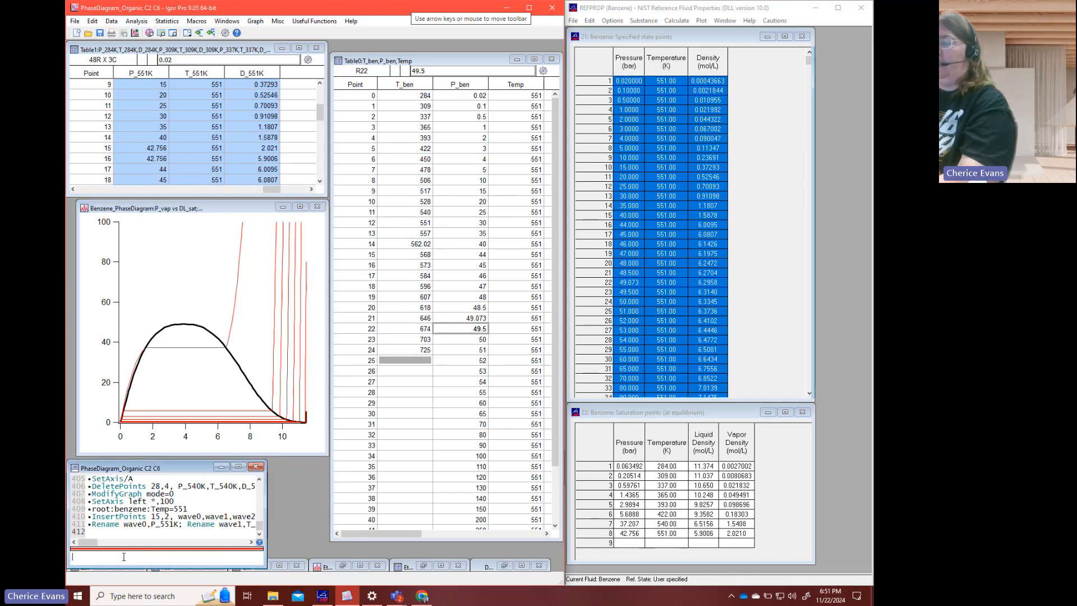
text(appendto)
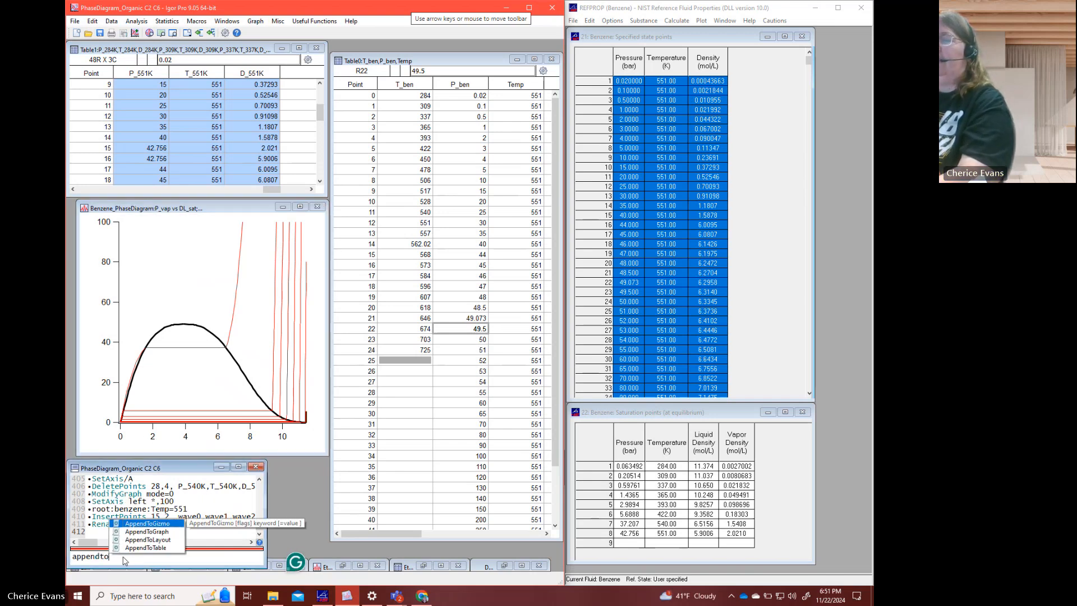
text(graph P_55)
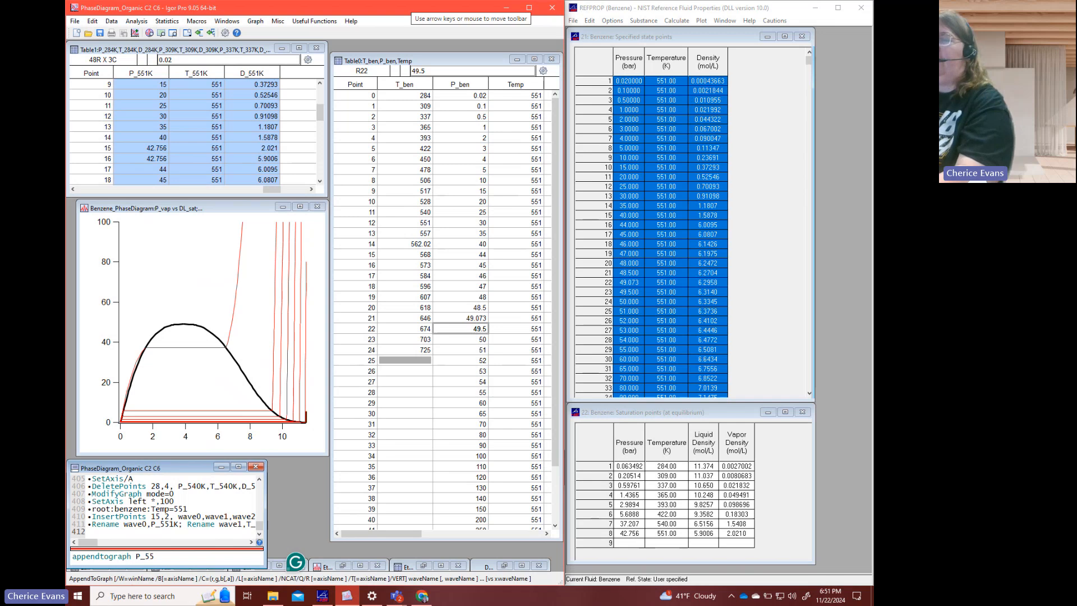
text(1K vs D_)
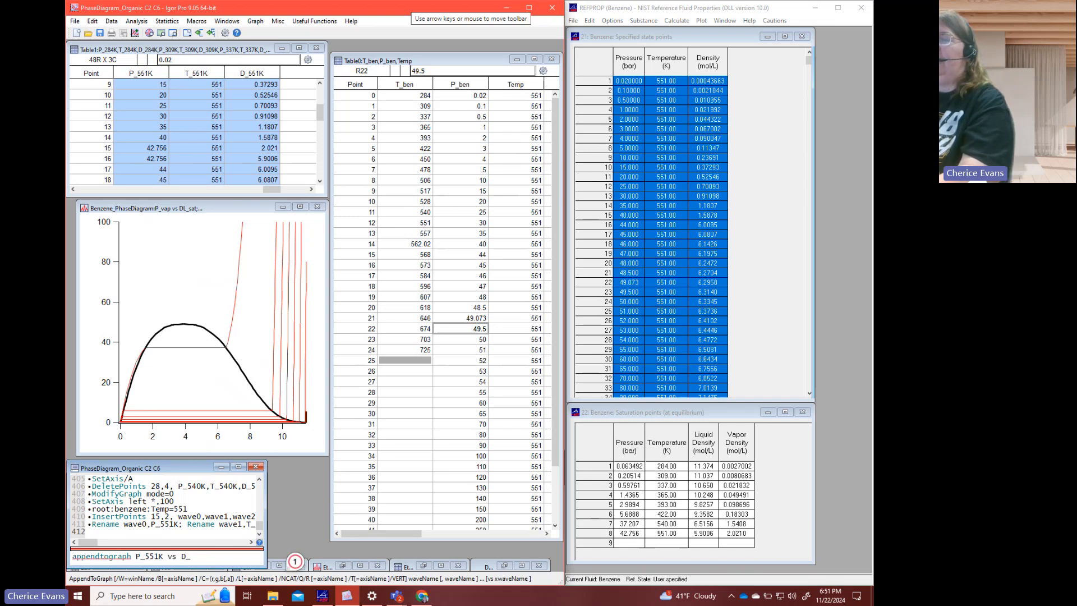
text(551K)
key(Return)
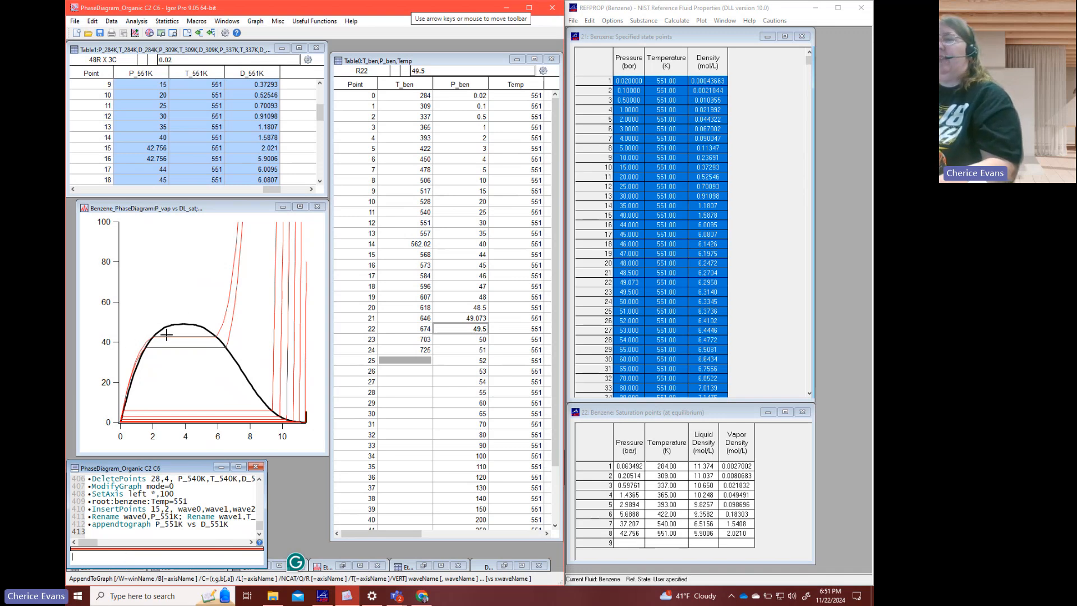
- Display the P_551K trace as lines and markers with filled circle markers
double_click(170, 336)
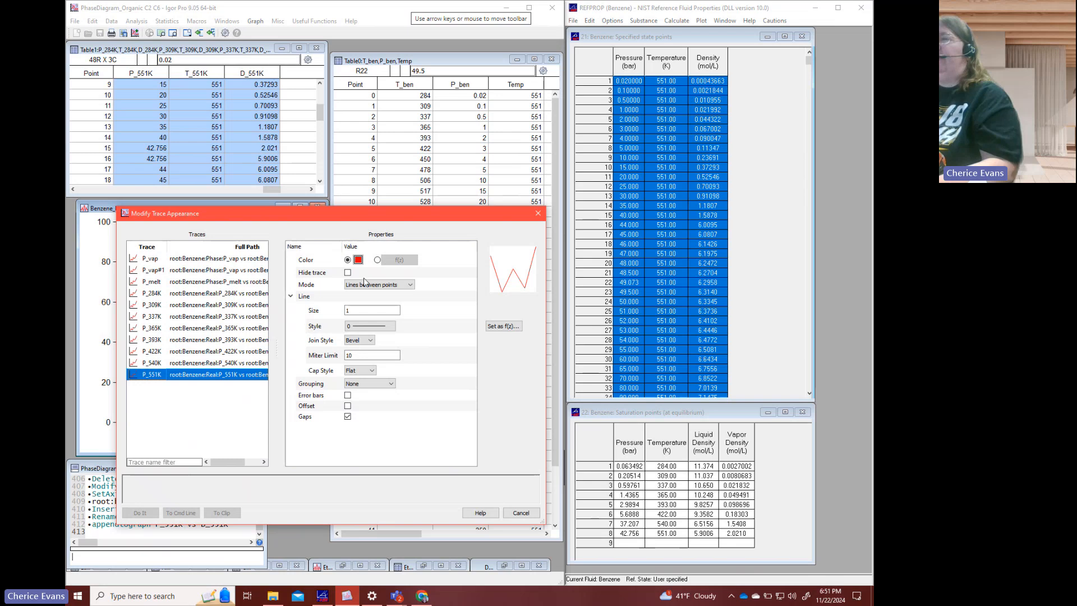
click(364, 284)
click(370, 331)
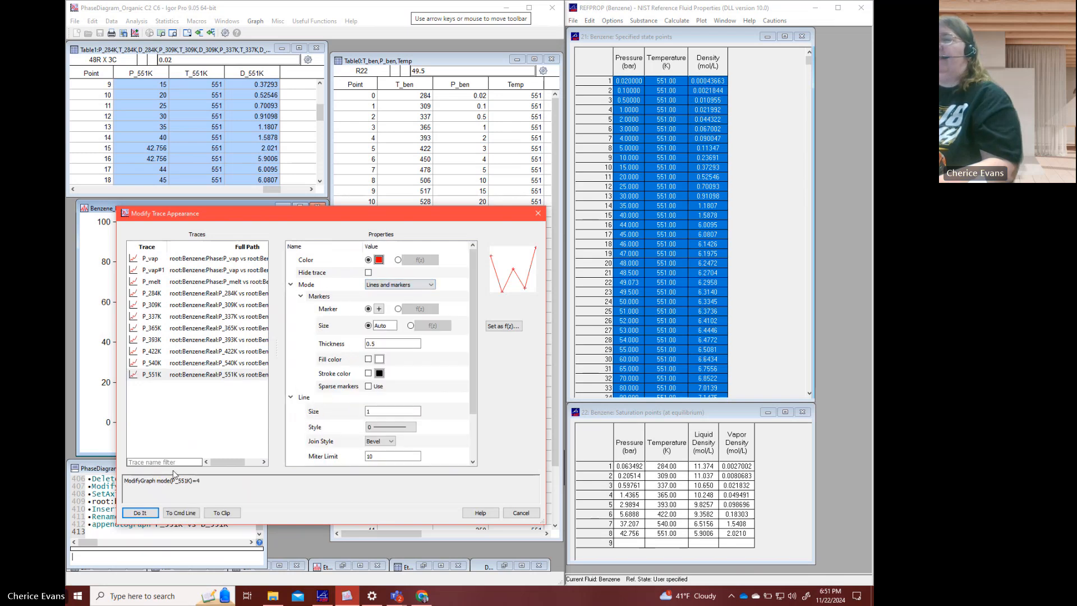
click(380, 308)
click(385, 343)
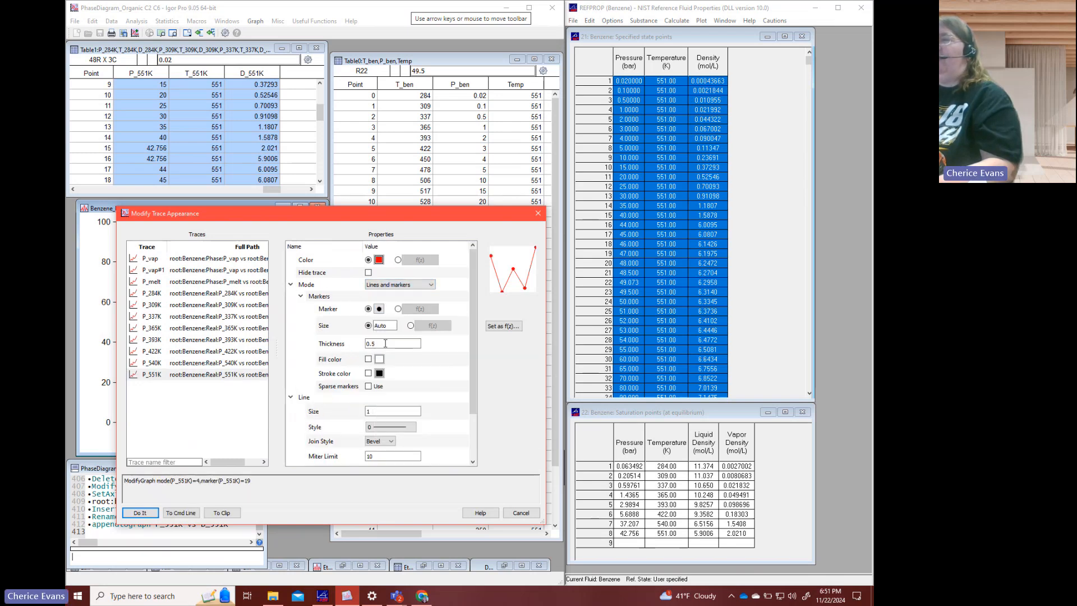
click(146, 513)
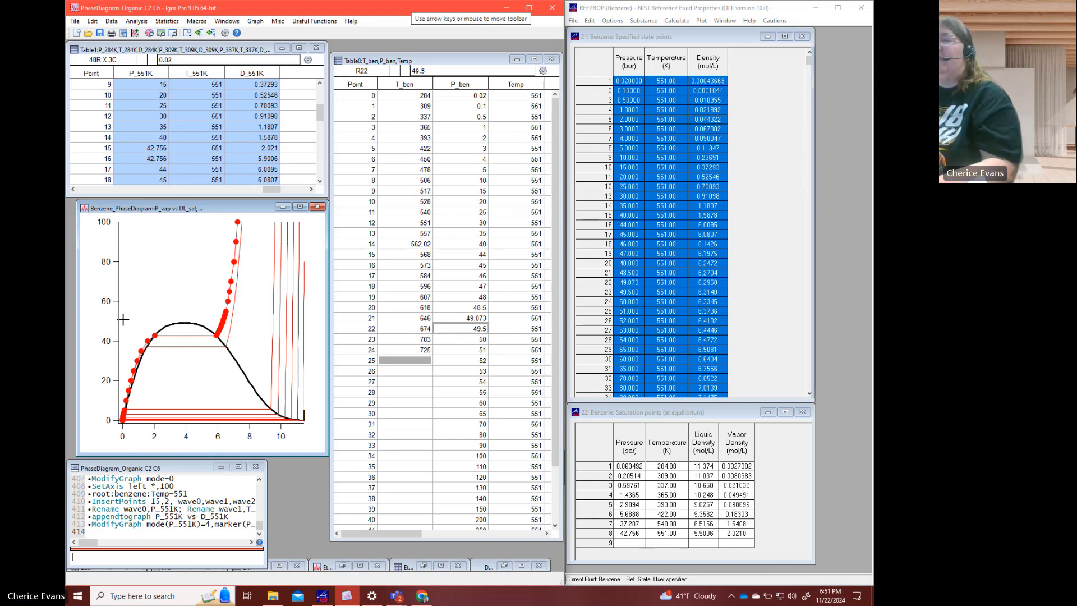
- Expand the phase diagram around the top of the saturation dome, from about 33 to 57 bar
drag(123, 319, 234, 355)
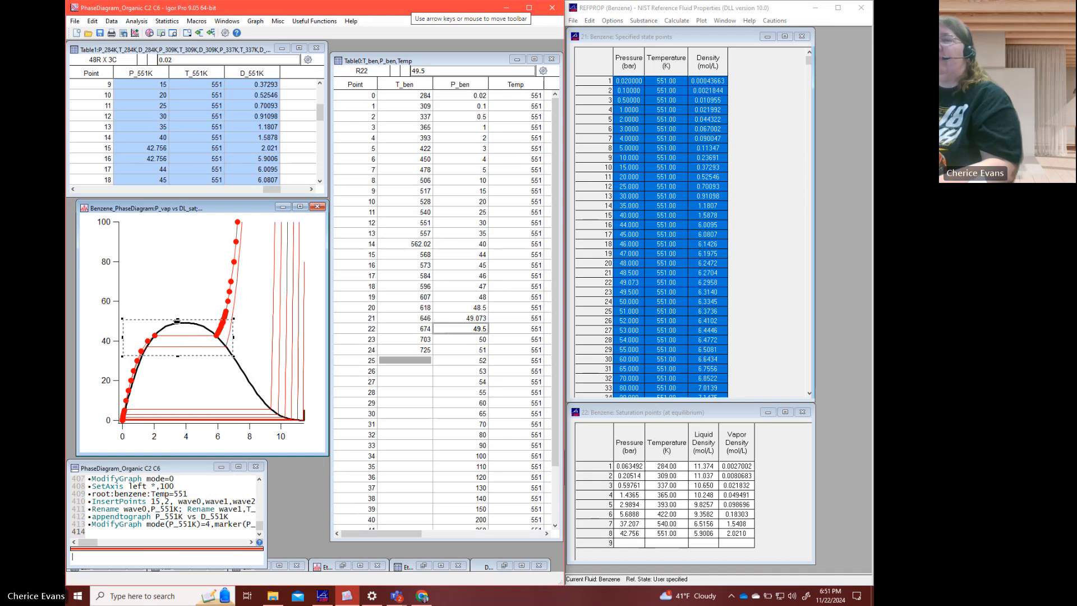
drag(177, 321, 184, 306)
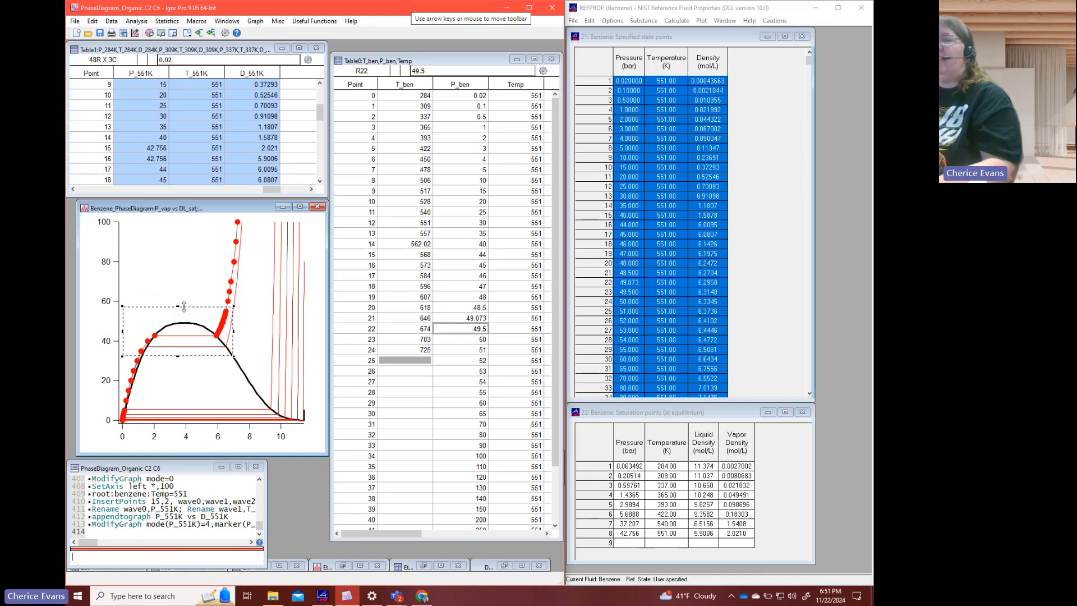
drag(122, 331, 133, 329)
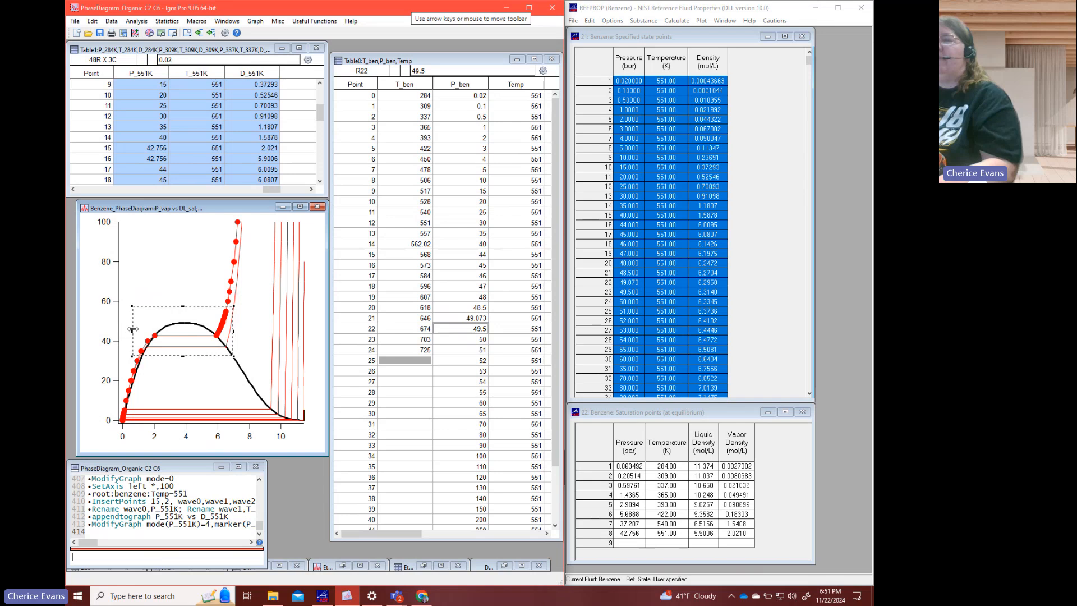
click(181, 327)
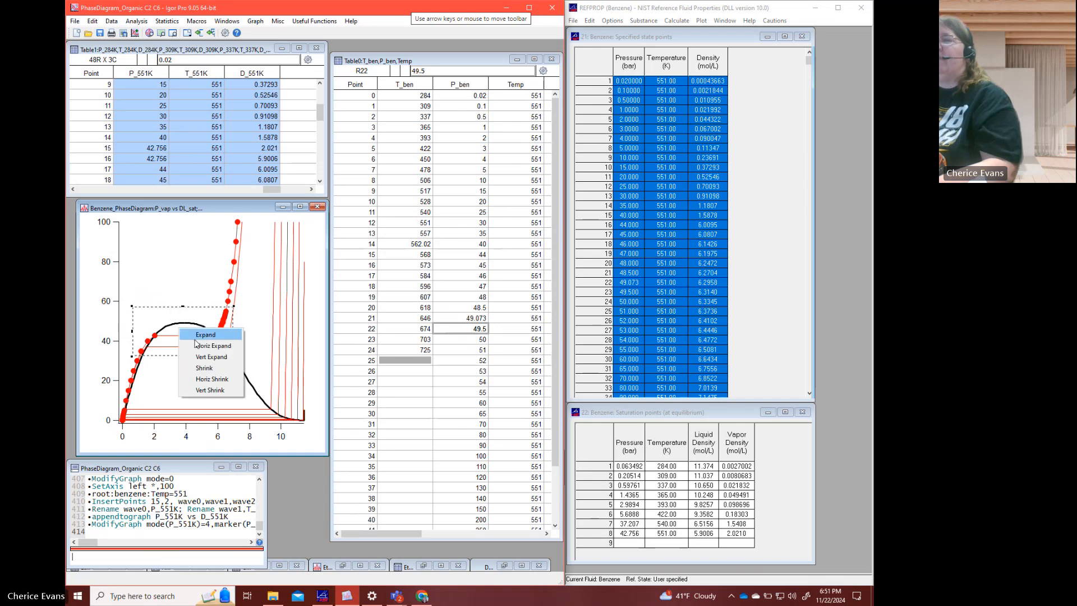
click(194, 334)
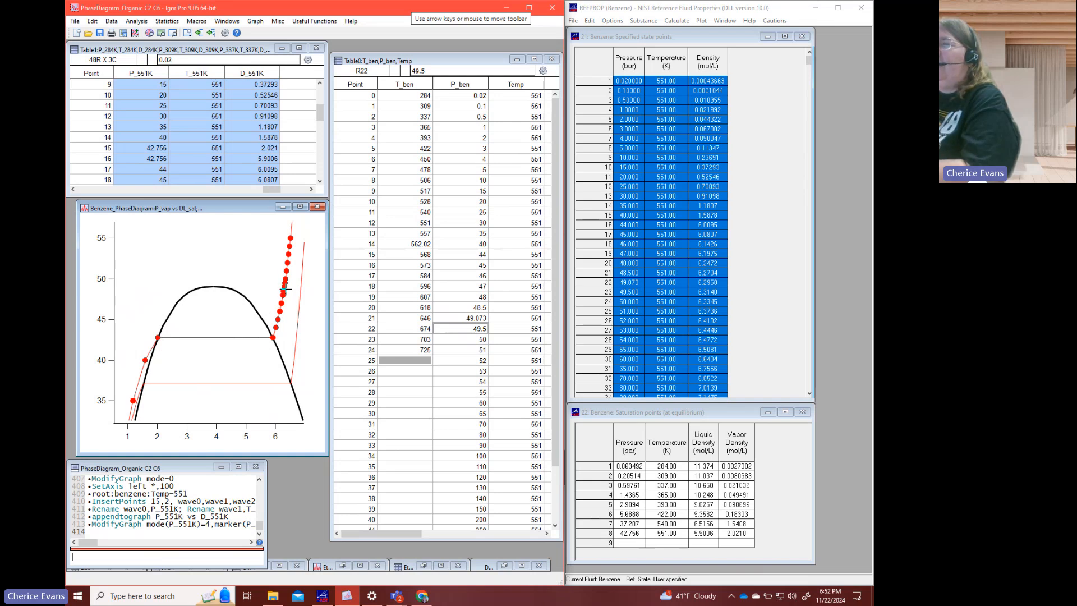
- Delete the 45 bar point from the P_551K, T_551K and D_551K waves
click(253, 138)
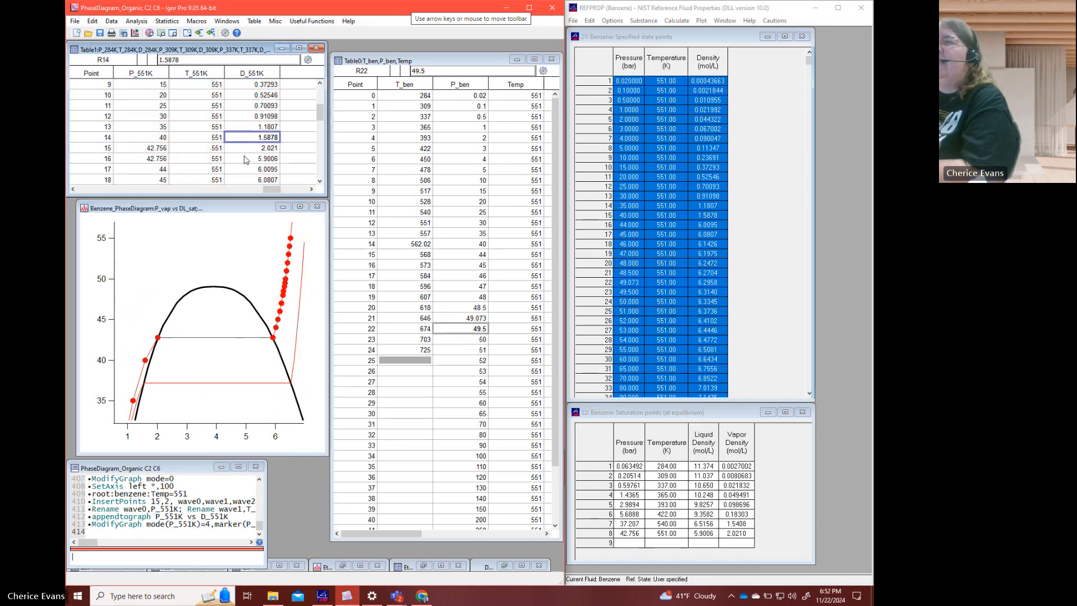
scroll(245, 160, down, 2)
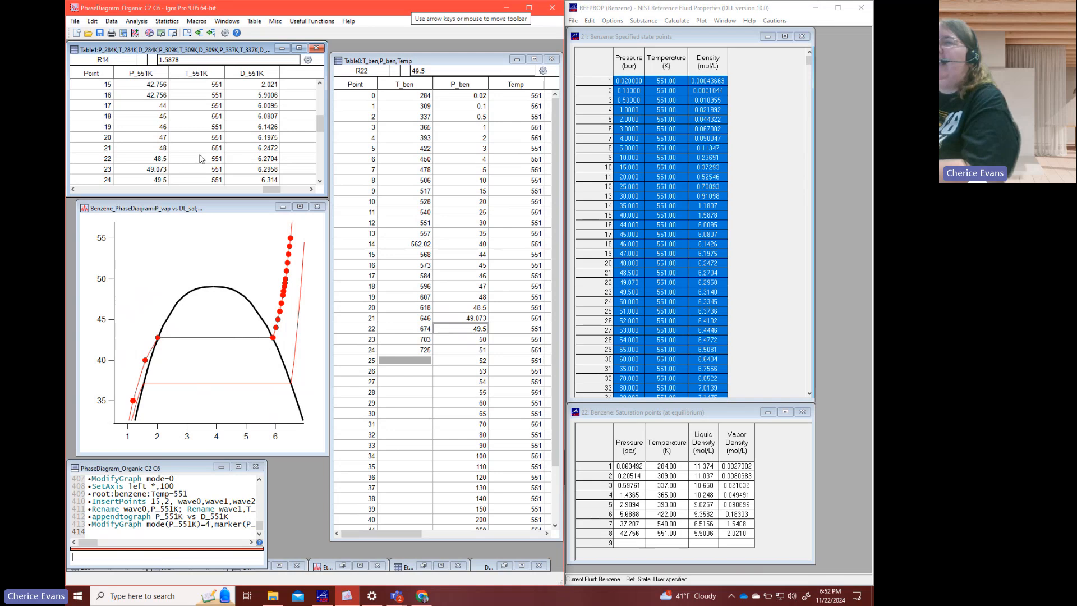
click(180, 159)
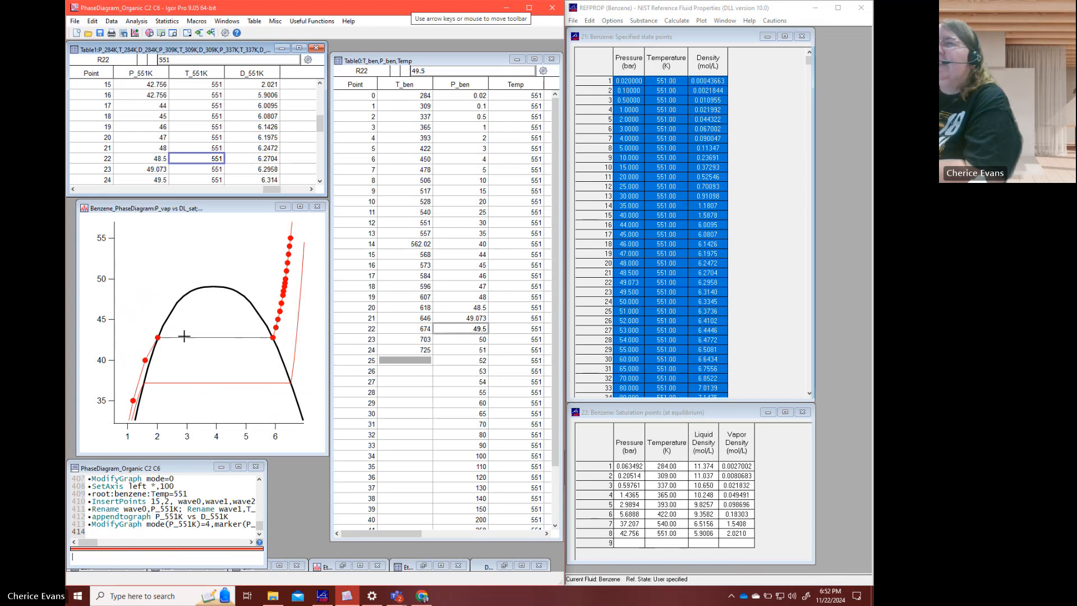
click(165, 107)
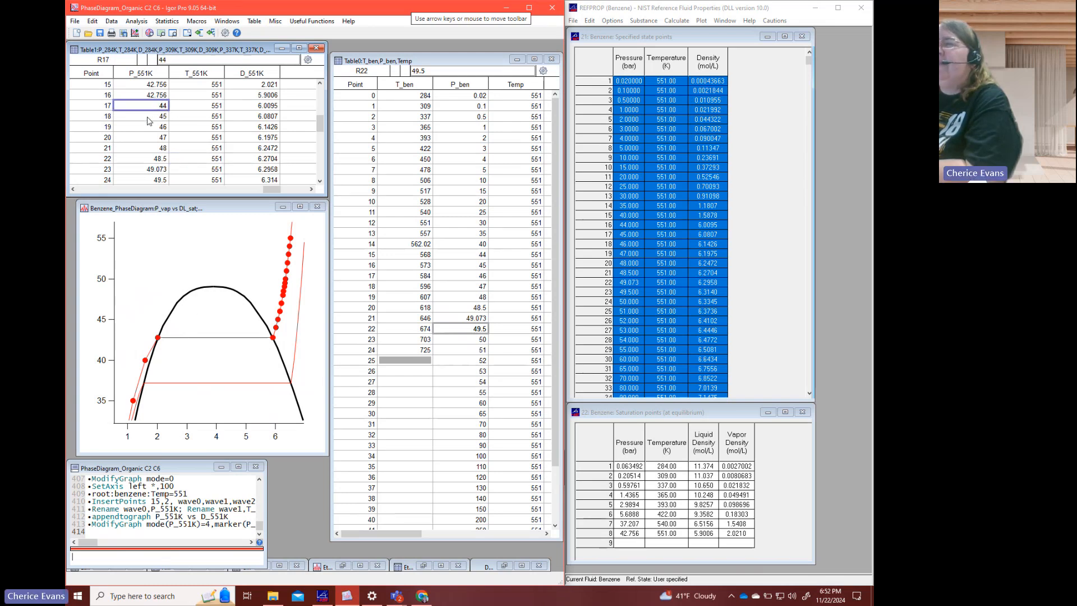
drag(156, 116, 185, 119)
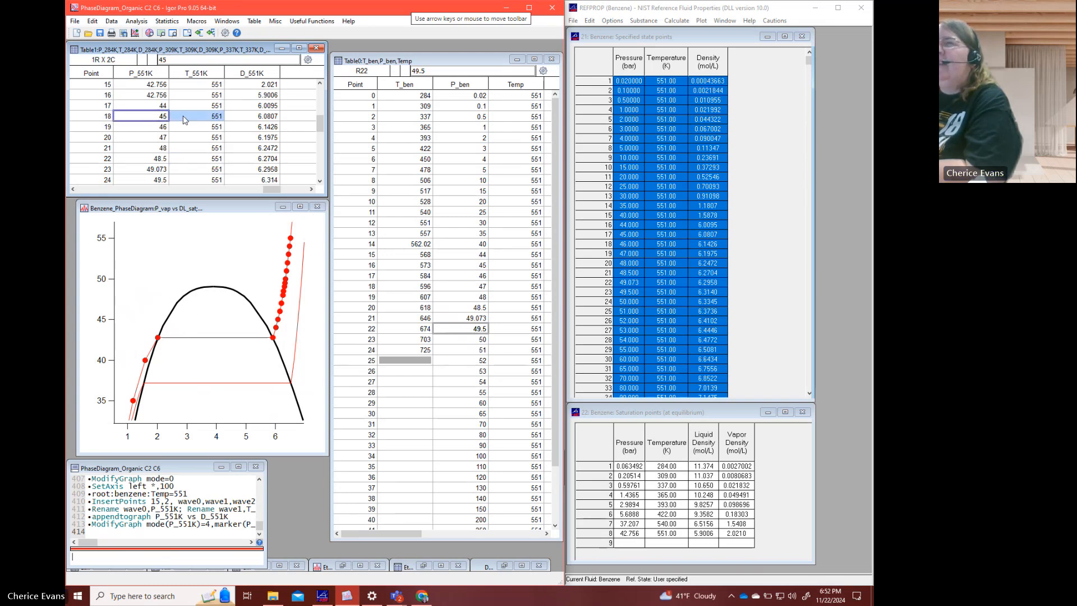
right_click(250, 118)
click(269, 189)
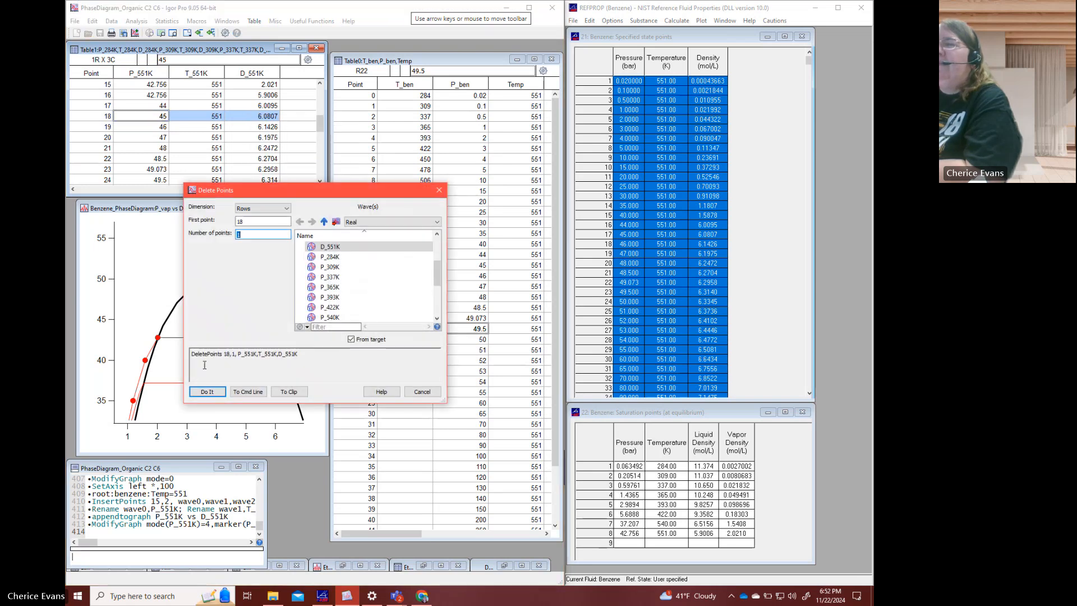
click(207, 391)
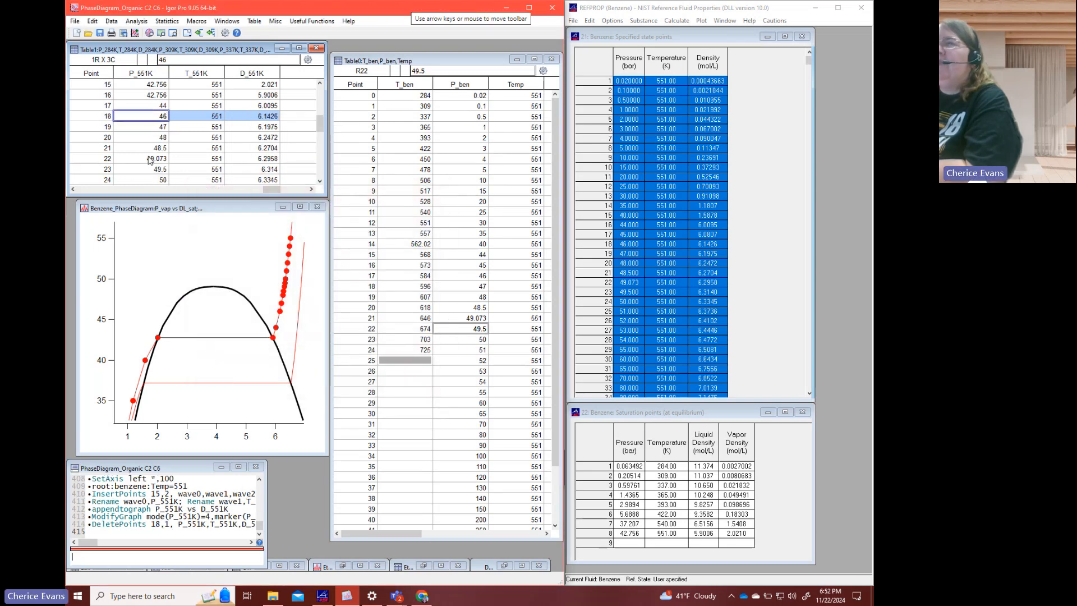
- Delete the 47 bar point from the three 551 K waves
drag(148, 129, 261, 132)
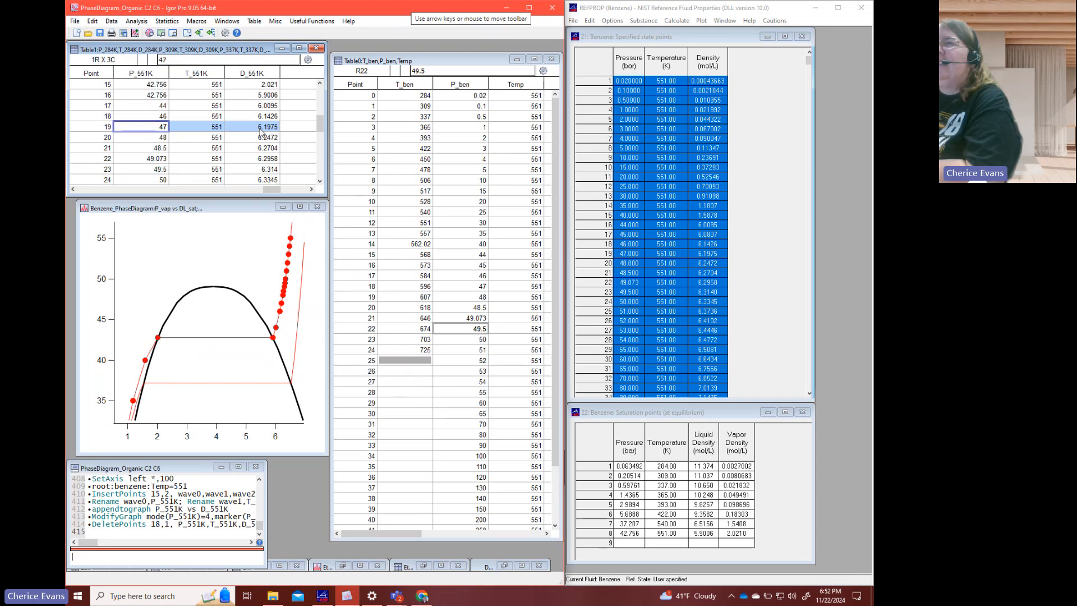
right_click(261, 132)
click(287, 204)
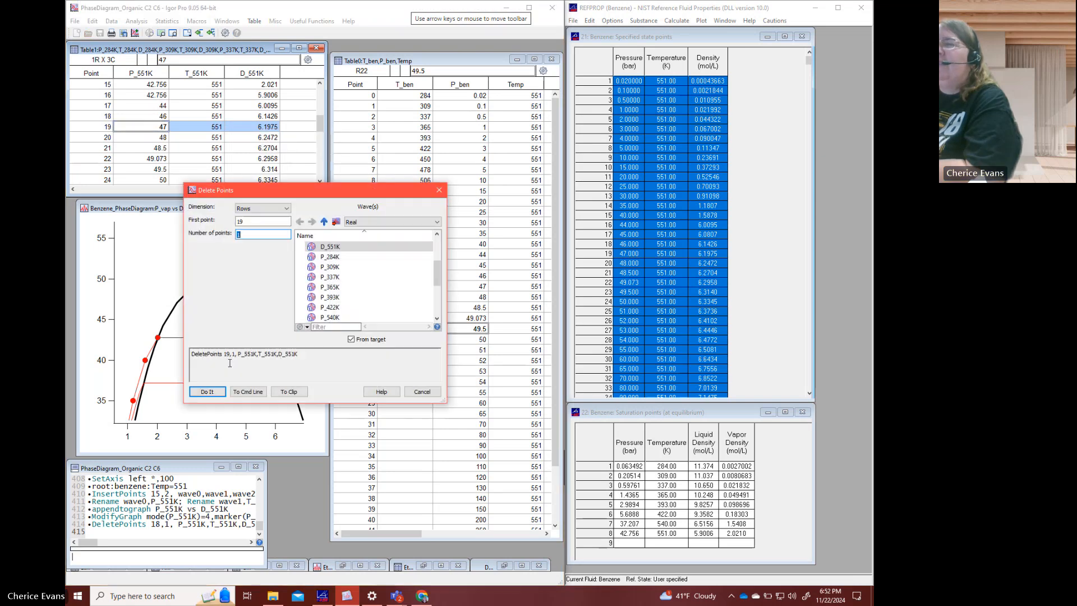
click(207, 391)
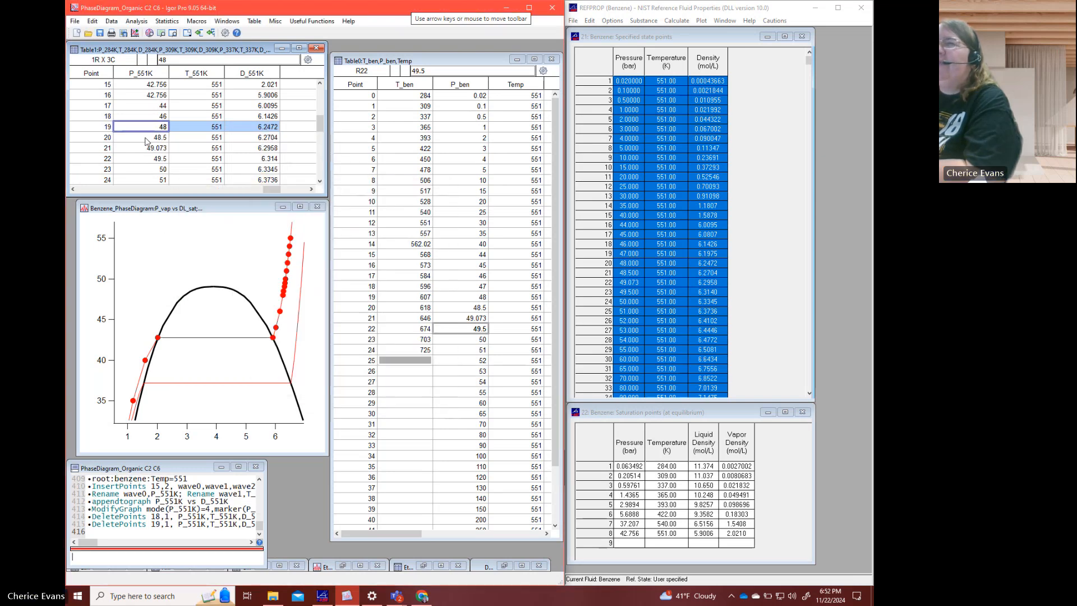
- Delete the three points at 48.5, 49.073 and 49.5 bar from the 551 K waves
drag(146, 138, 241, 159)
right_click(242, 157)
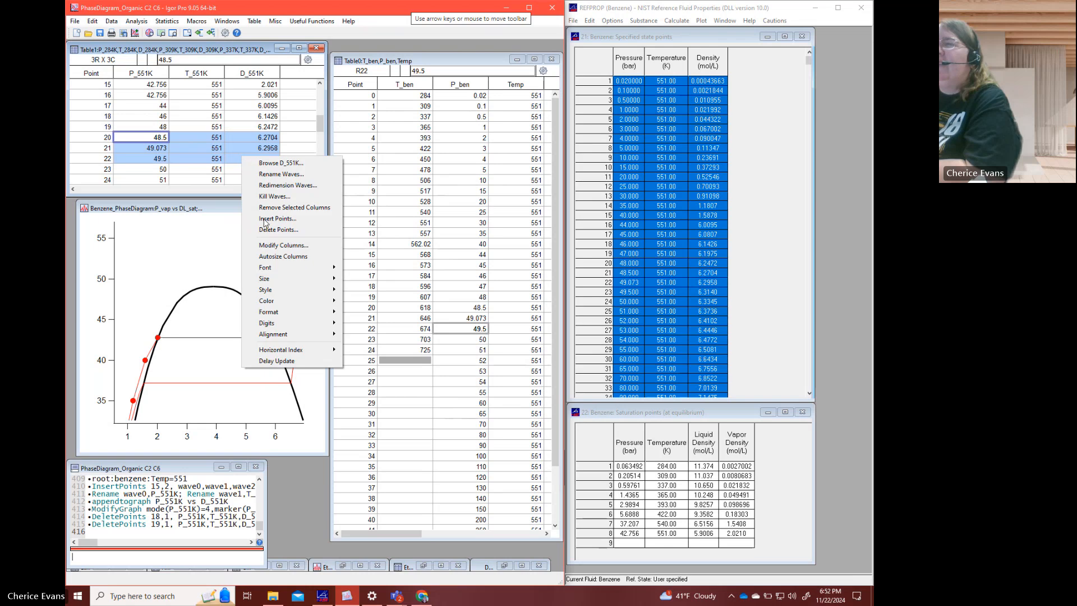
click(269, 230)
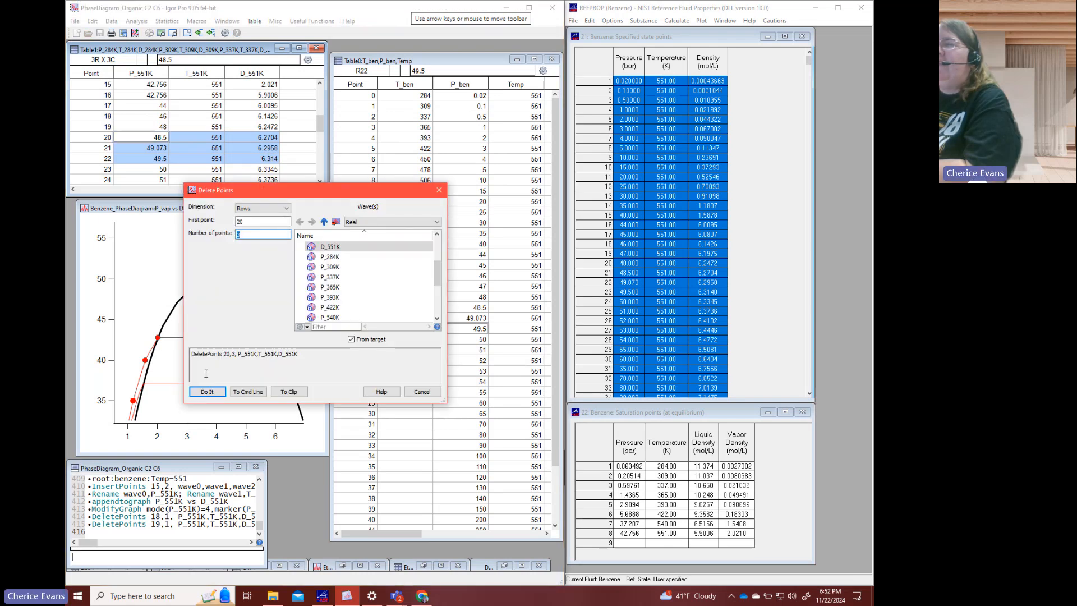
click(209, 388)
- Delete the 51 bar and 53 bar points from the three 551 K waves
drag(153, 151, 231, 151)
right_click(242, 151)
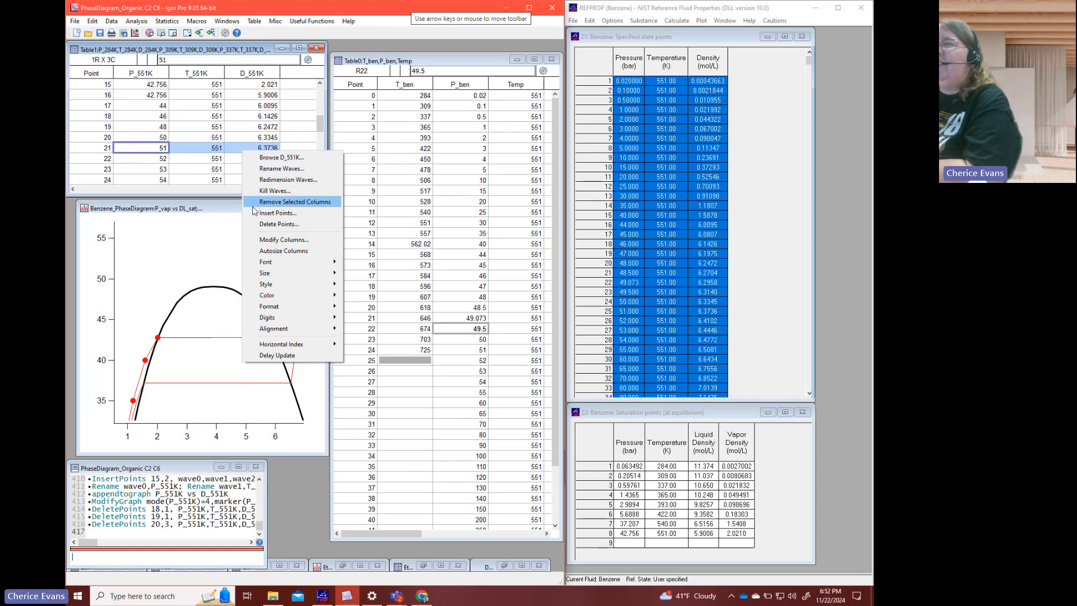
click(263, 224)
click(208, 391)
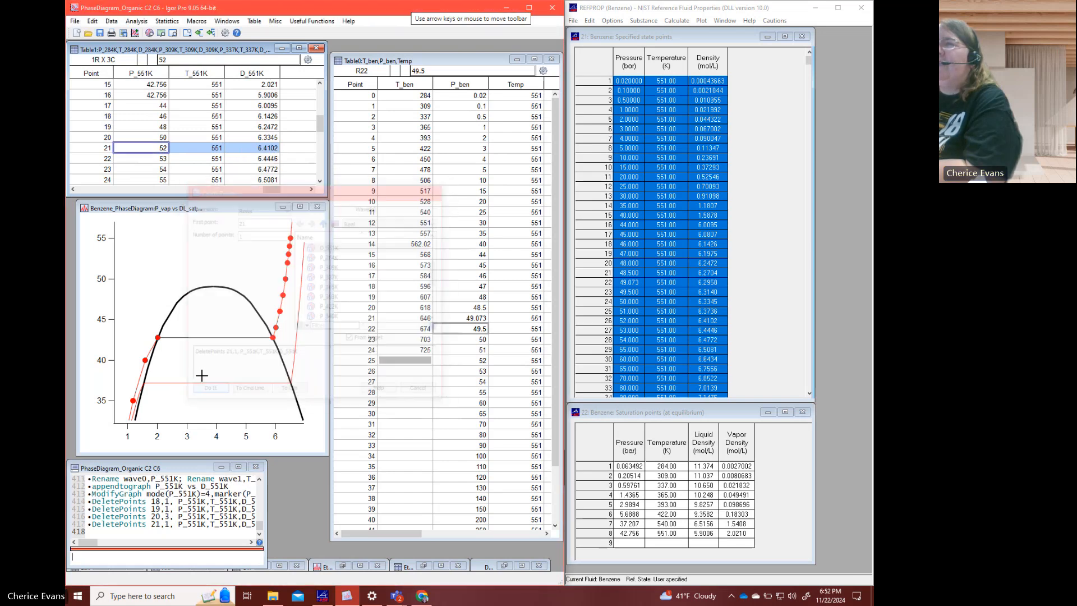
drag(139, 162, 245, 160)
right_click(246, 164)
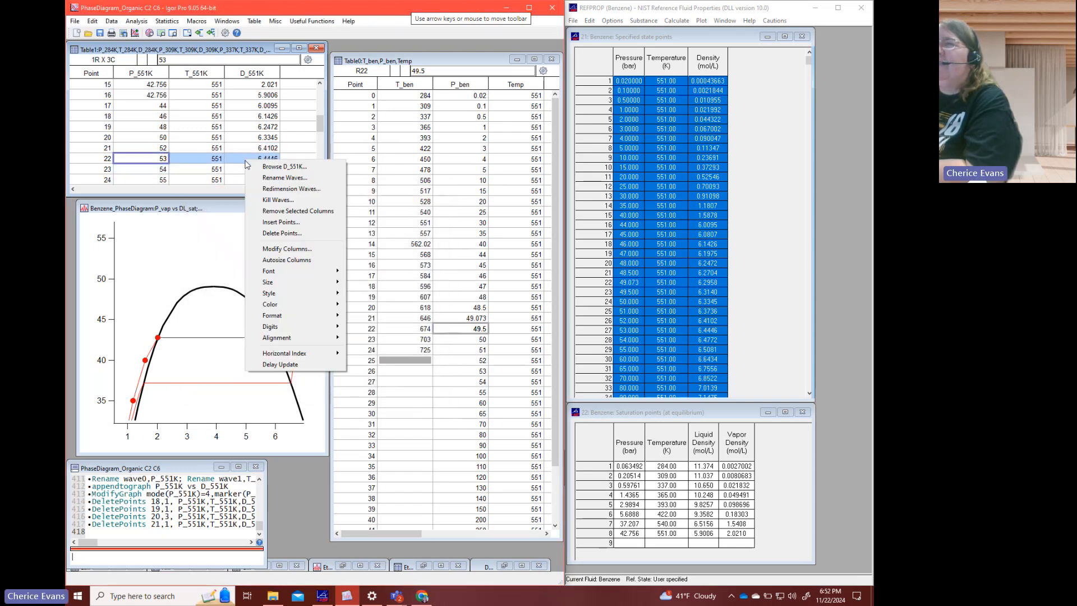
click(271, 236)
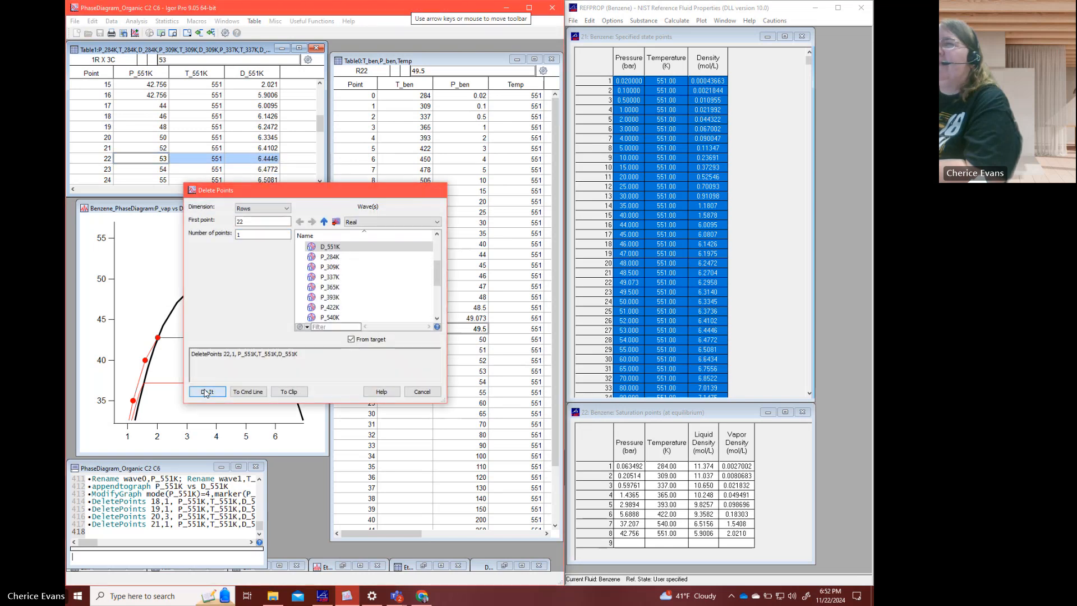
click(208, 390)
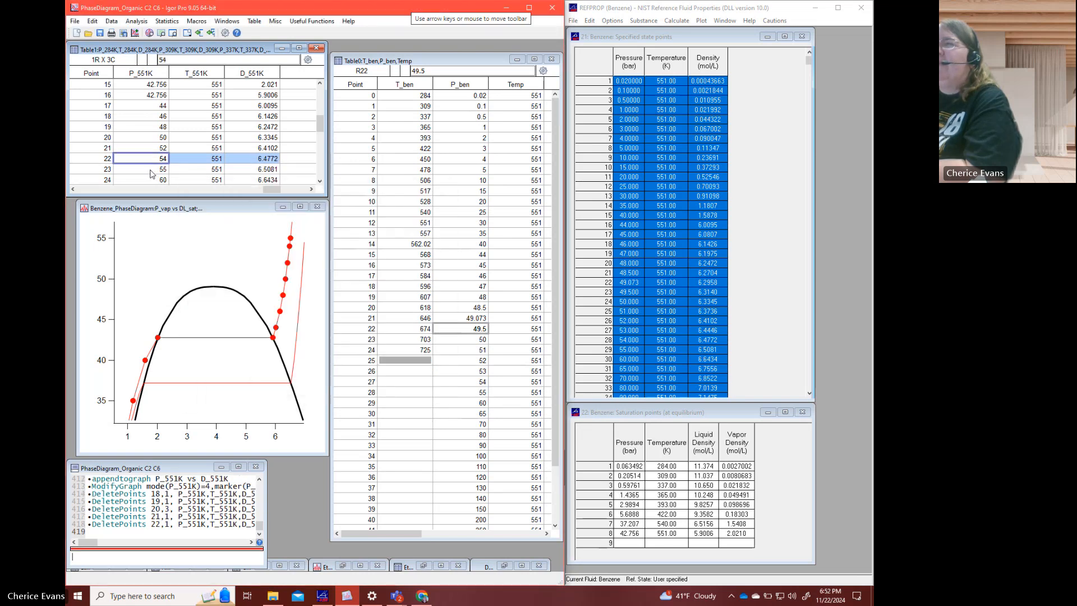
drag(151, 174, 251, 172)
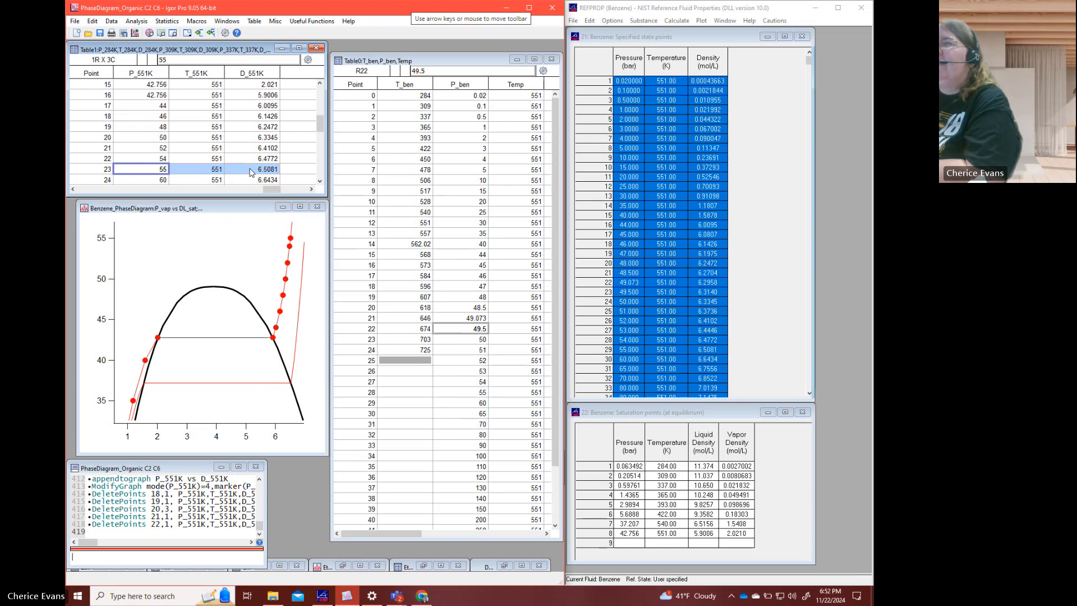
right_click(249, 172)
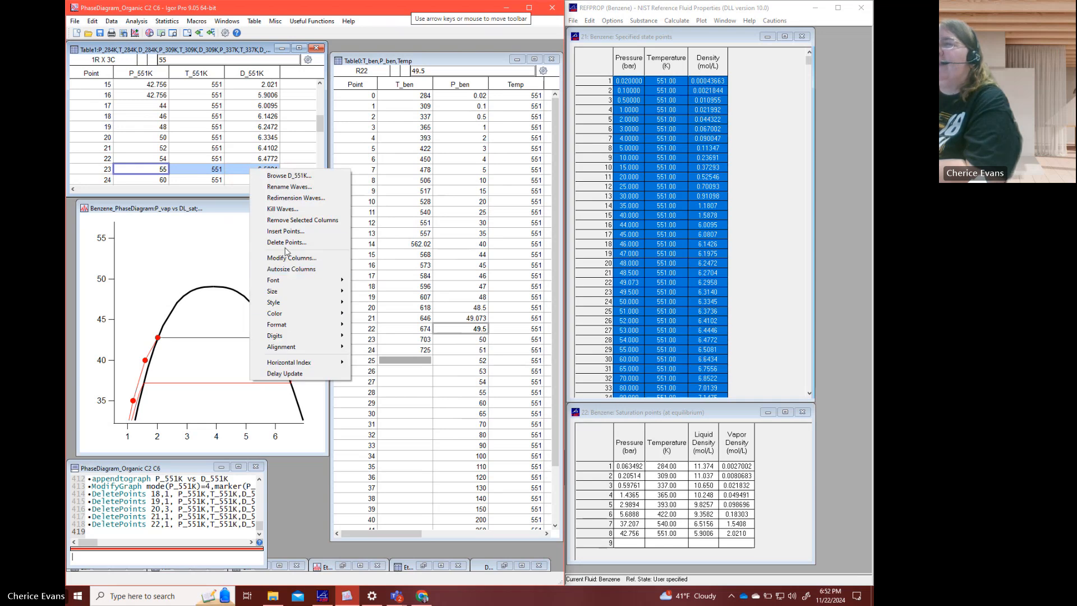
click(157, 157)
click(156, 173)
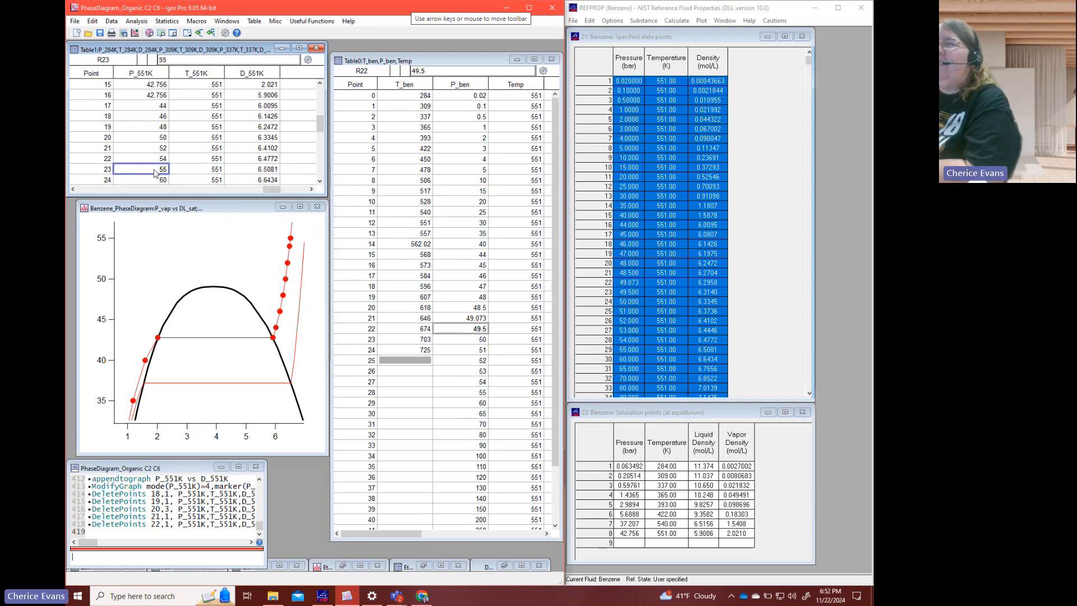
scroll(185, 172, down, 1)
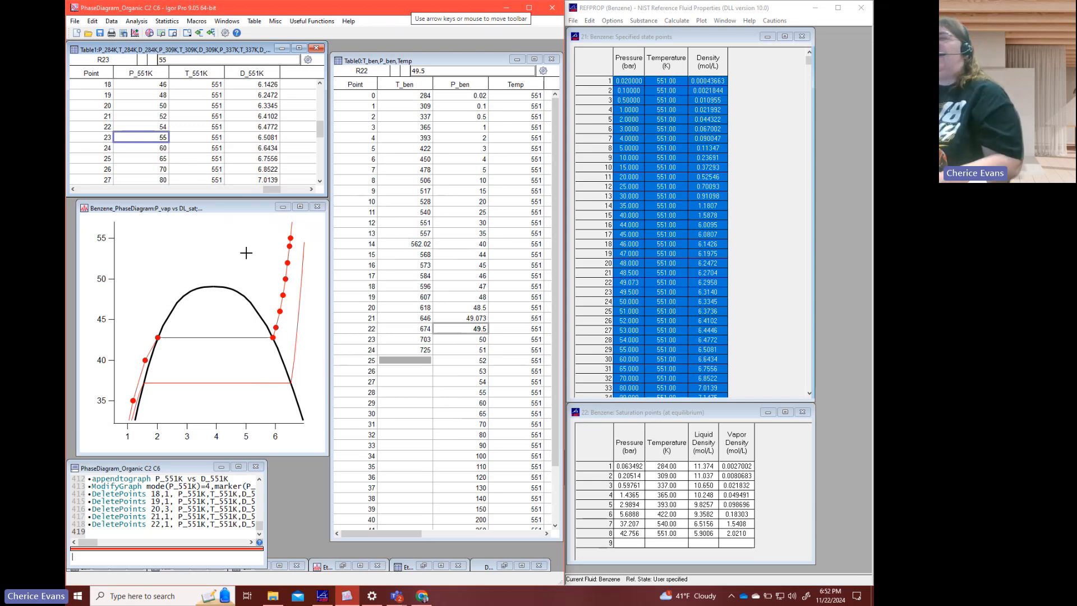
drag(144, 141, 243, 141)
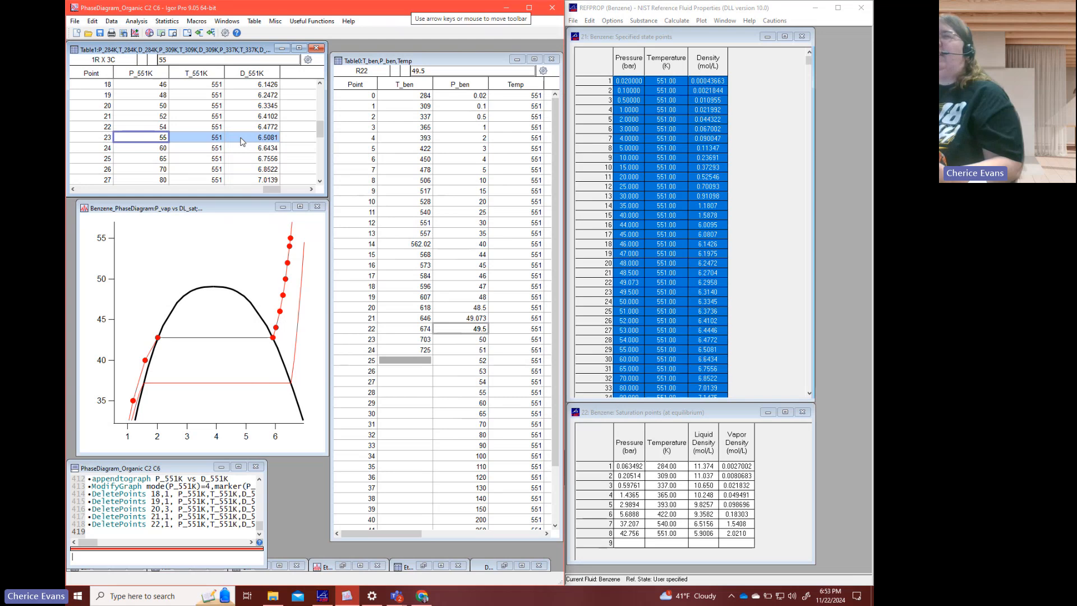
right_click(242, 142)
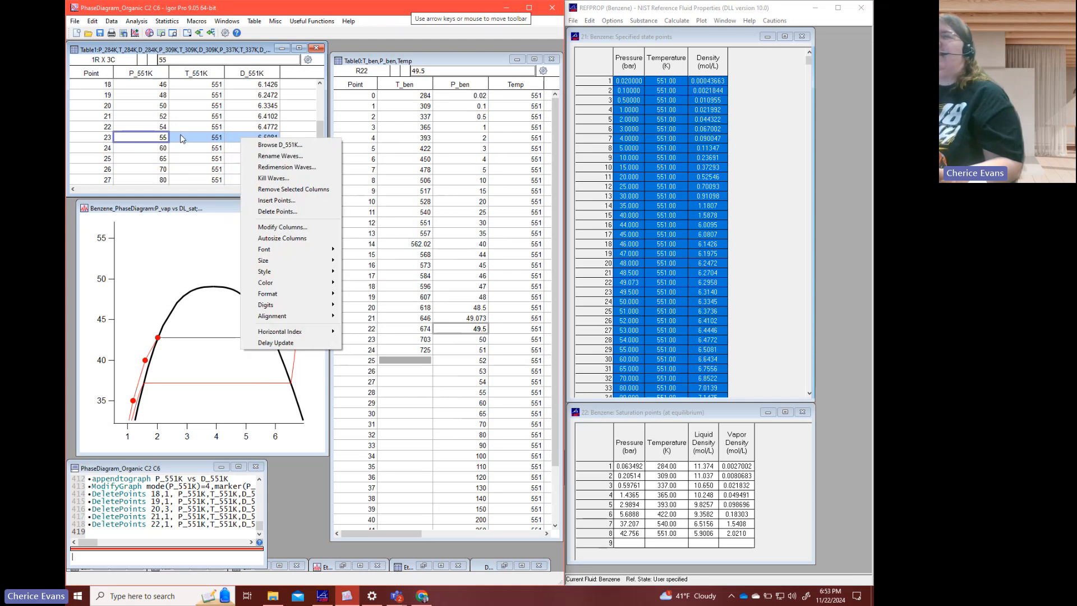
key(Escape)
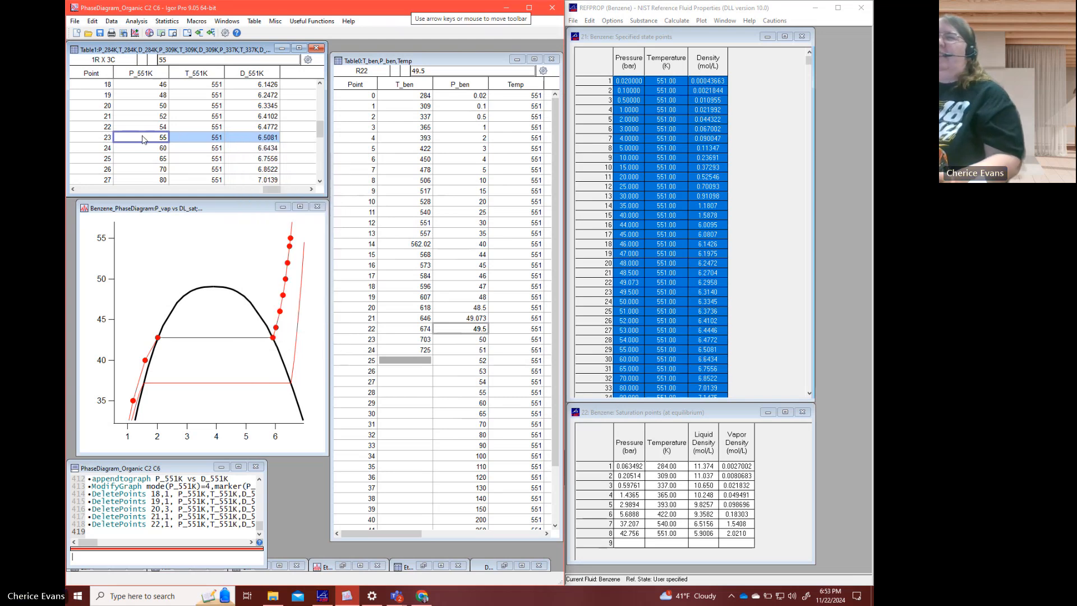
- Set the pressure at point 23 of P_551K to 56
click(144, 140)
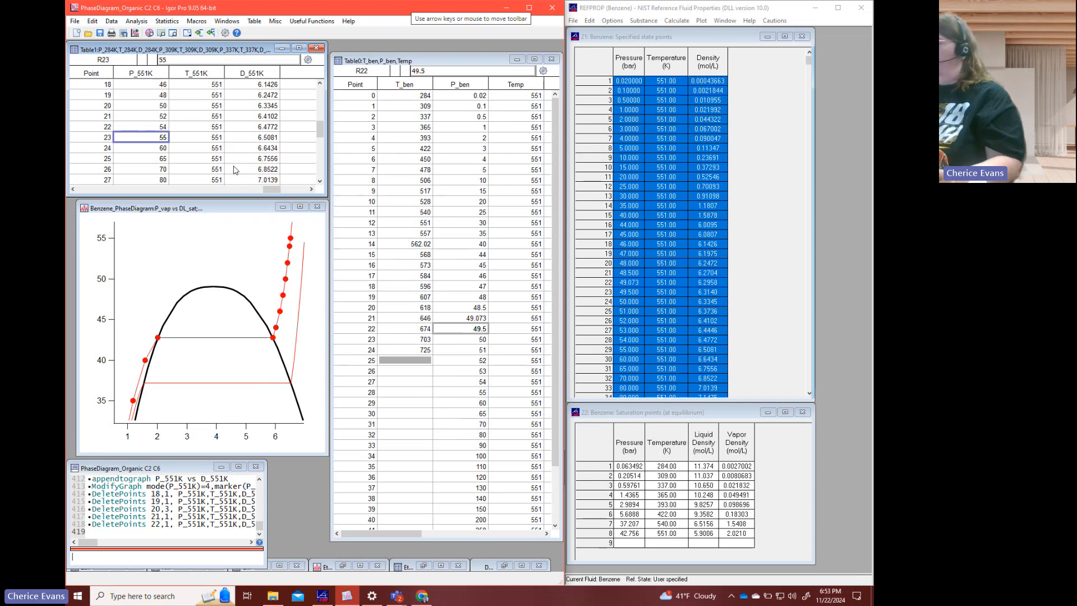
text(56)
key(Return)
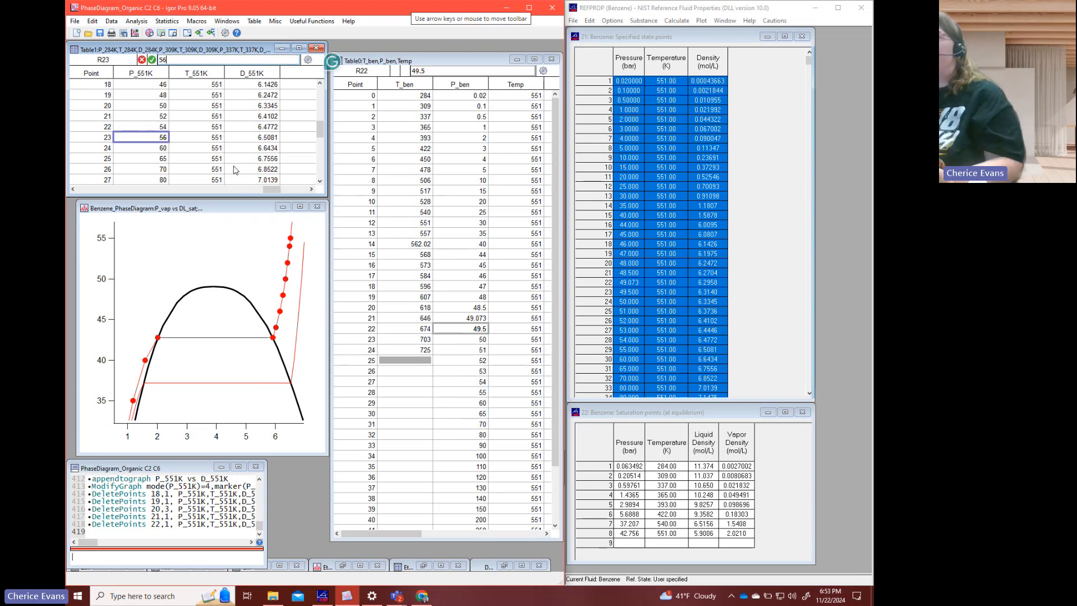
- Switch to REFPROP and set the pressure of row 29 in the benzene specified state points to 56 bar
click(577, 284)
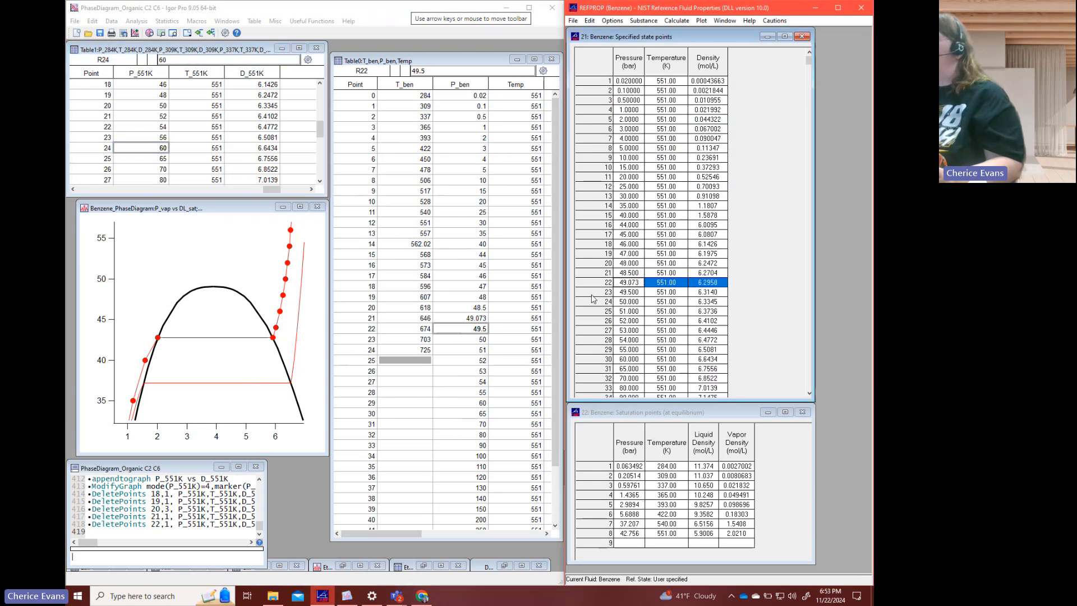
click(633, 350)
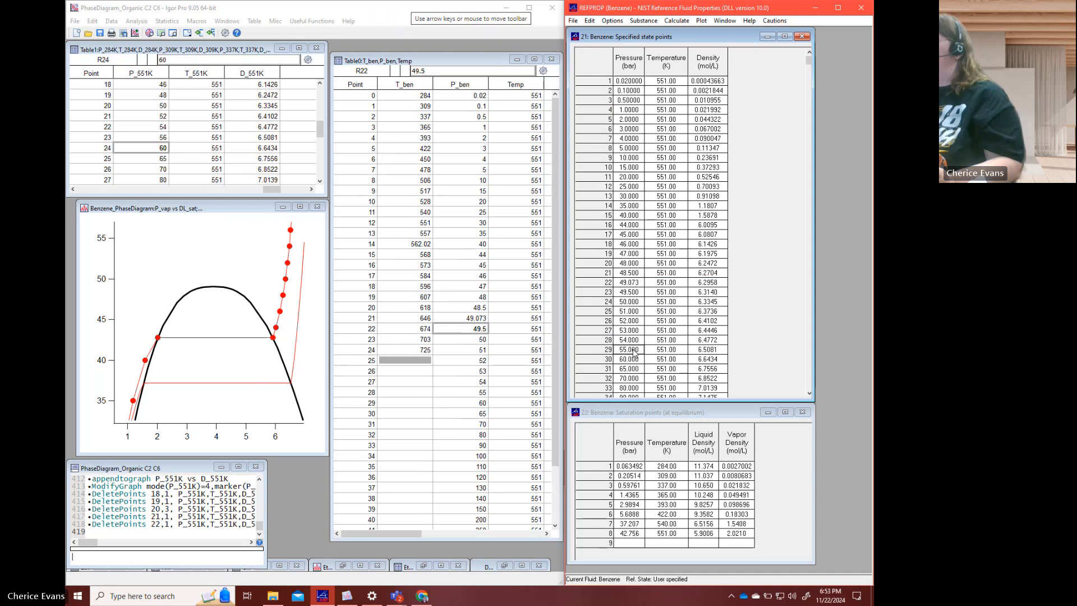
text(56)
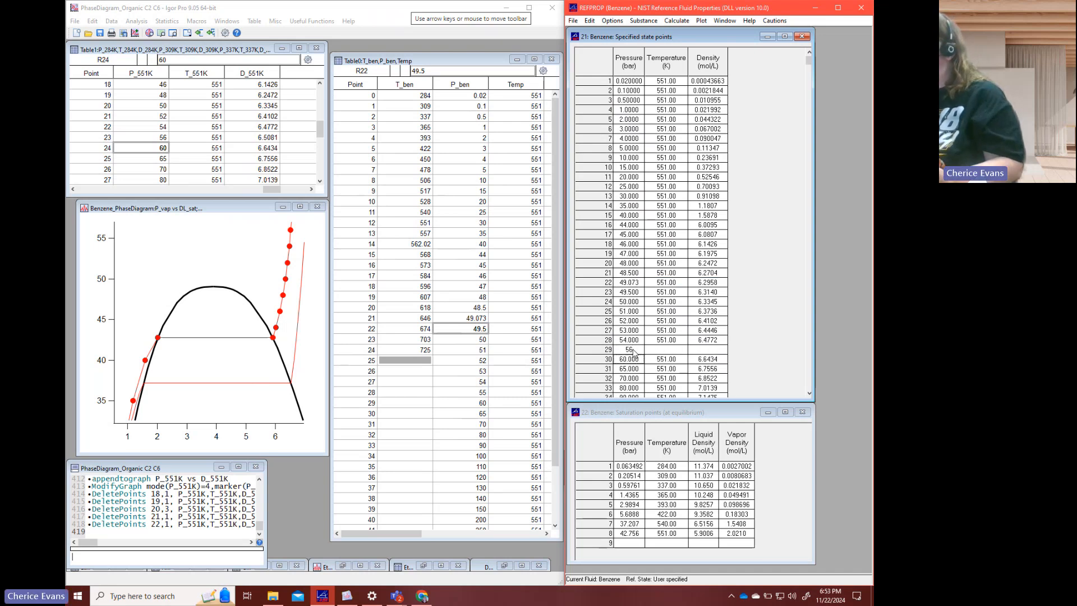
key(Return)
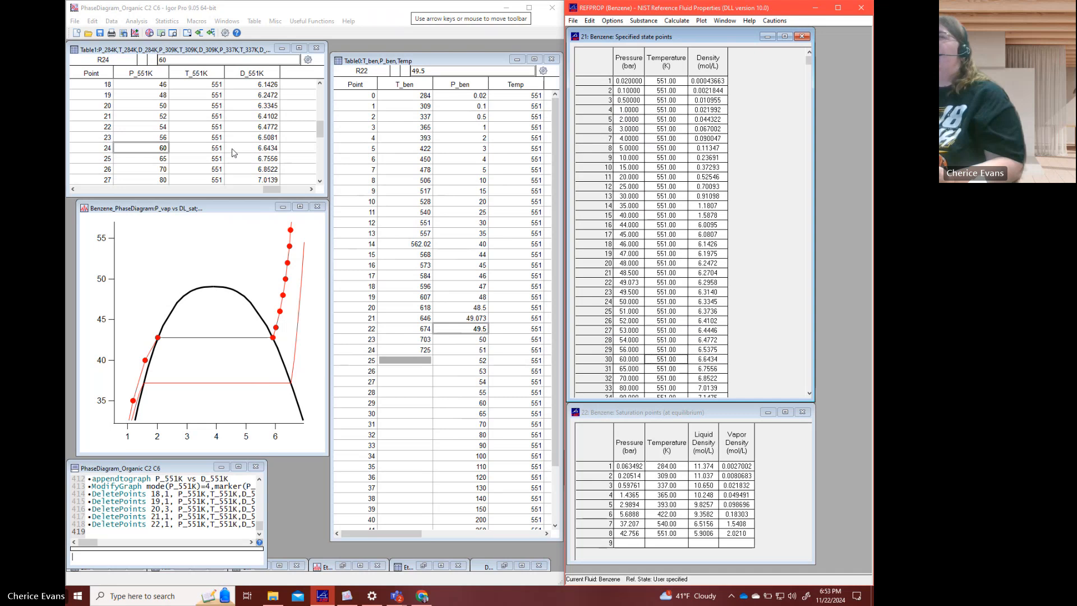
- Switch back to Igor Pro and set the density at point 23 of D_551K to 6.5375
click(245, 141)
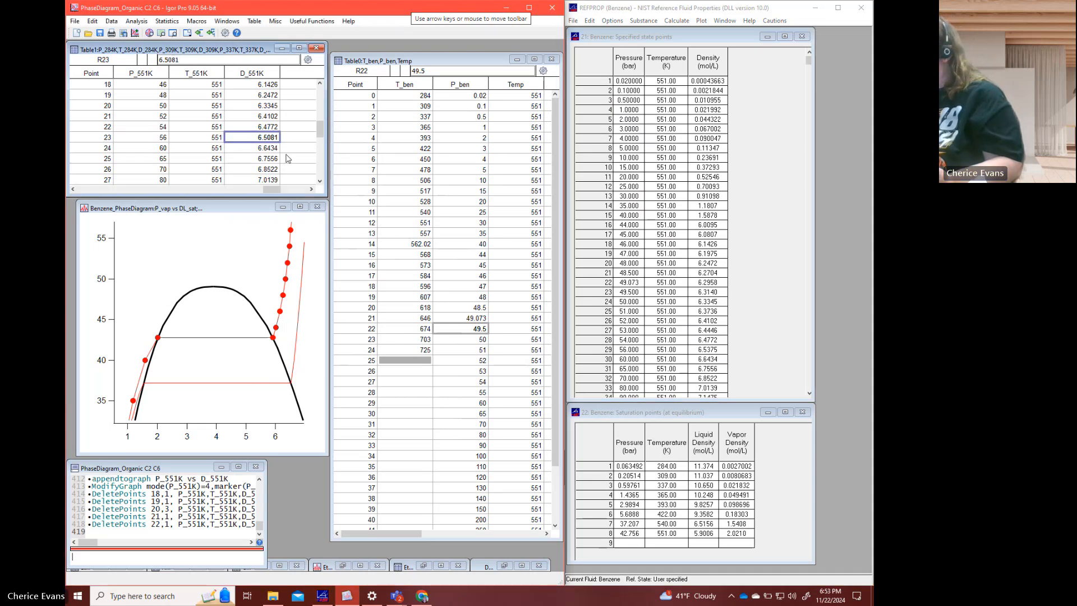
text(6.5375)
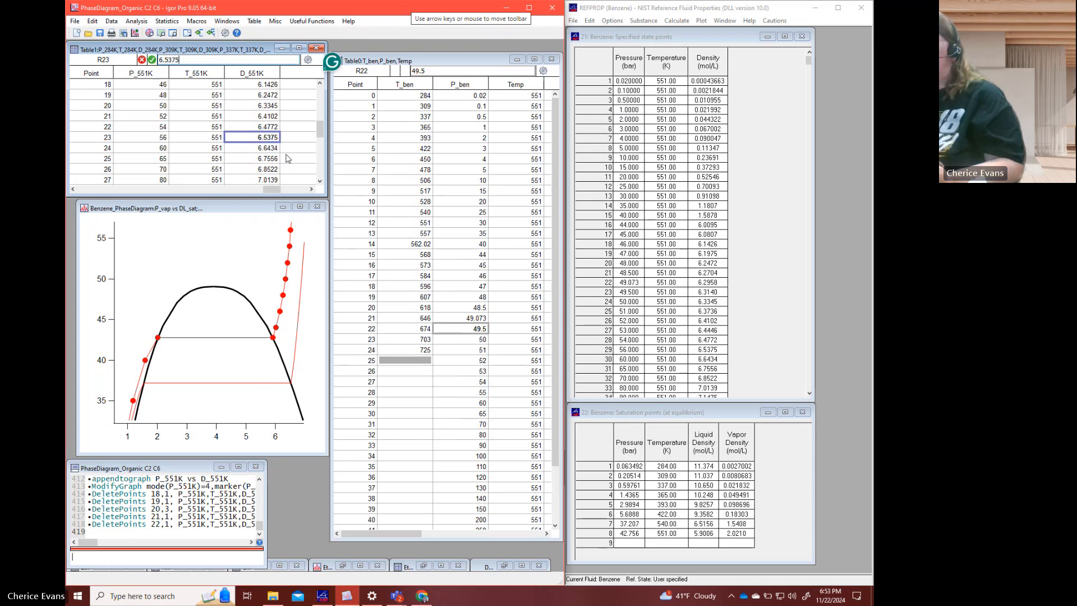
key(Return)
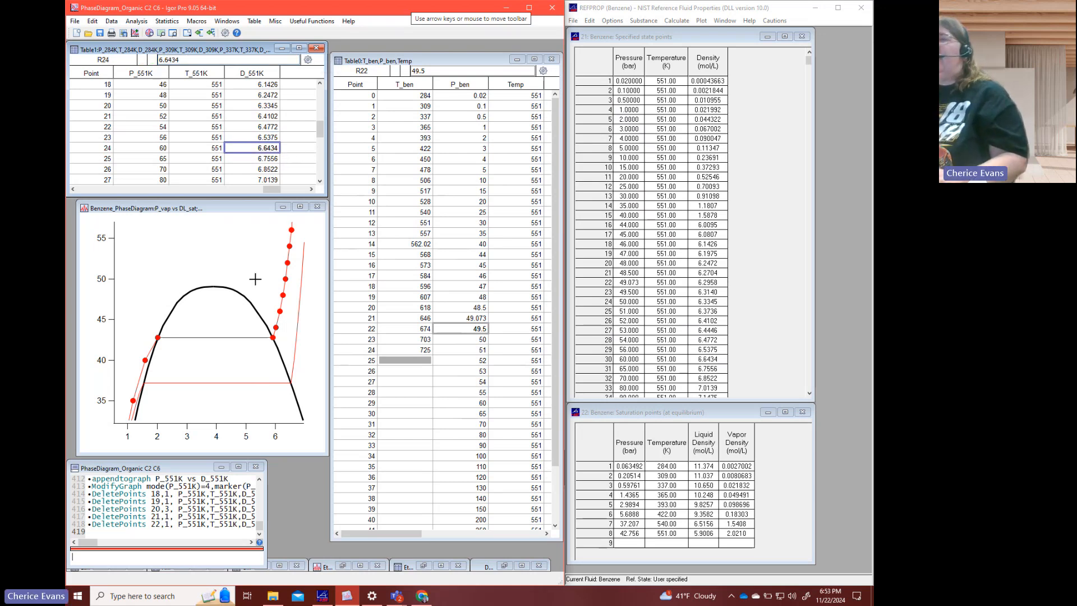
- Set the maximum of the benzene phase diagram's pressure axis to 100
click(291, 256)
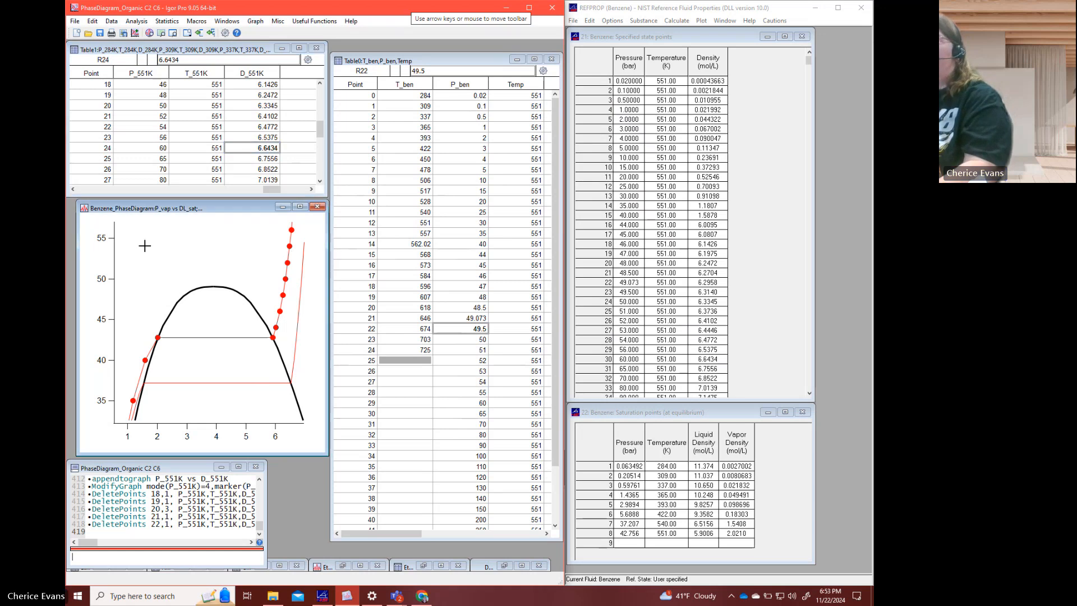
double_click(115, 261)
double_click(583, 335)
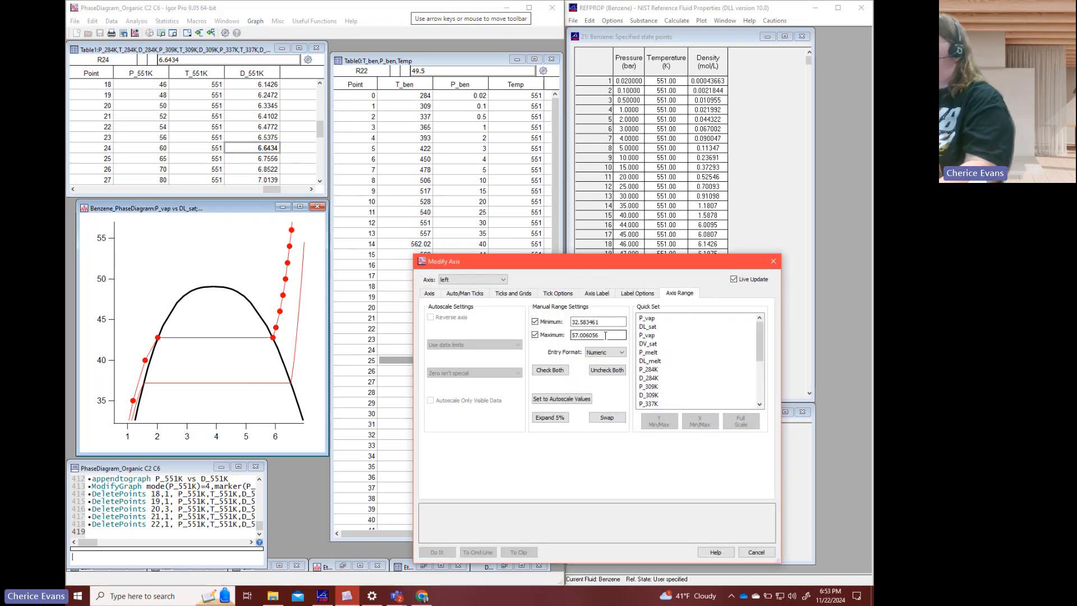
text(100)
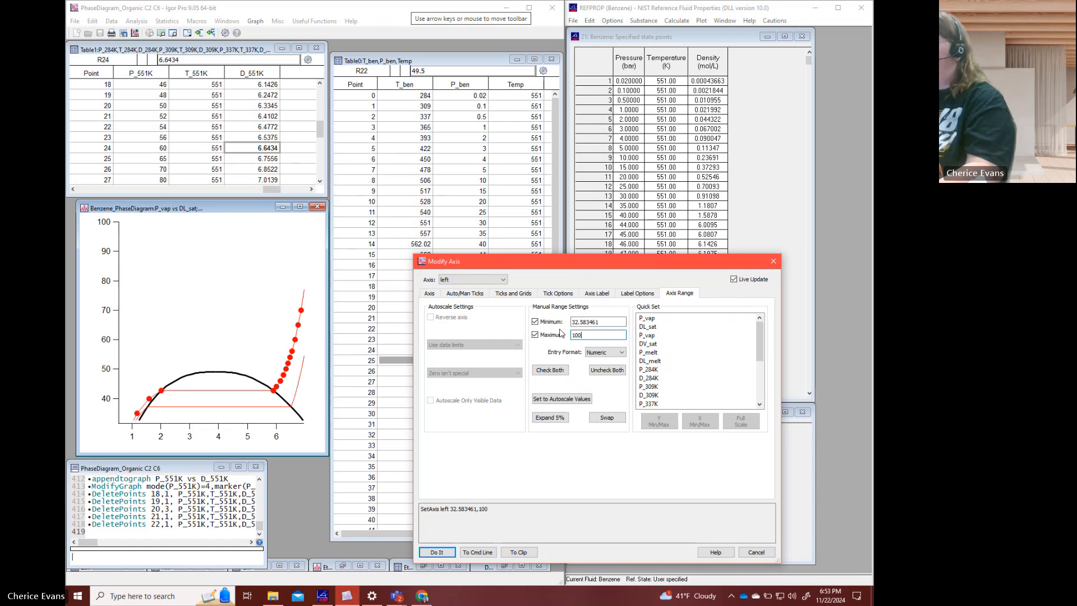
key(Return)
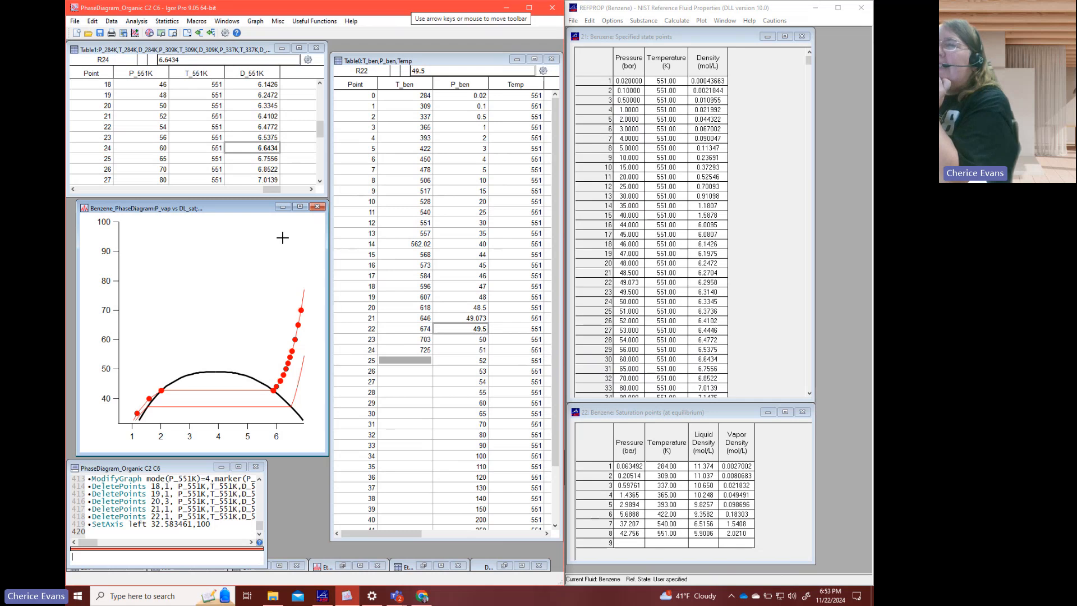
click(250, 162)
scroll(250, 162, down, 1)
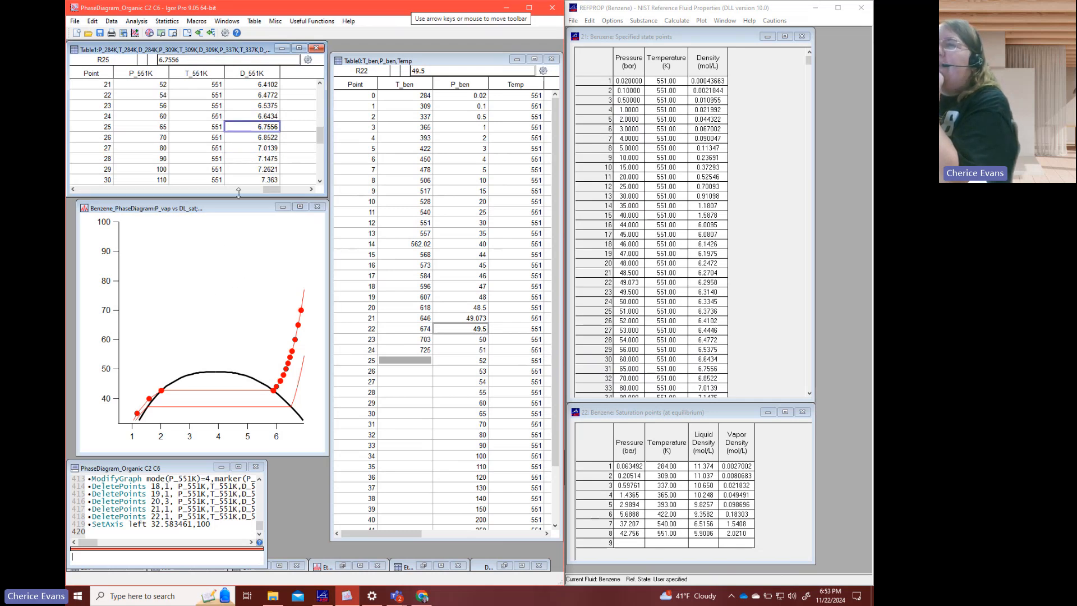
- Set the range of the phase diagram's pressure axis to a minimum of 20 and a maximum of 50
click(117, 375)
double_click(118, 379)
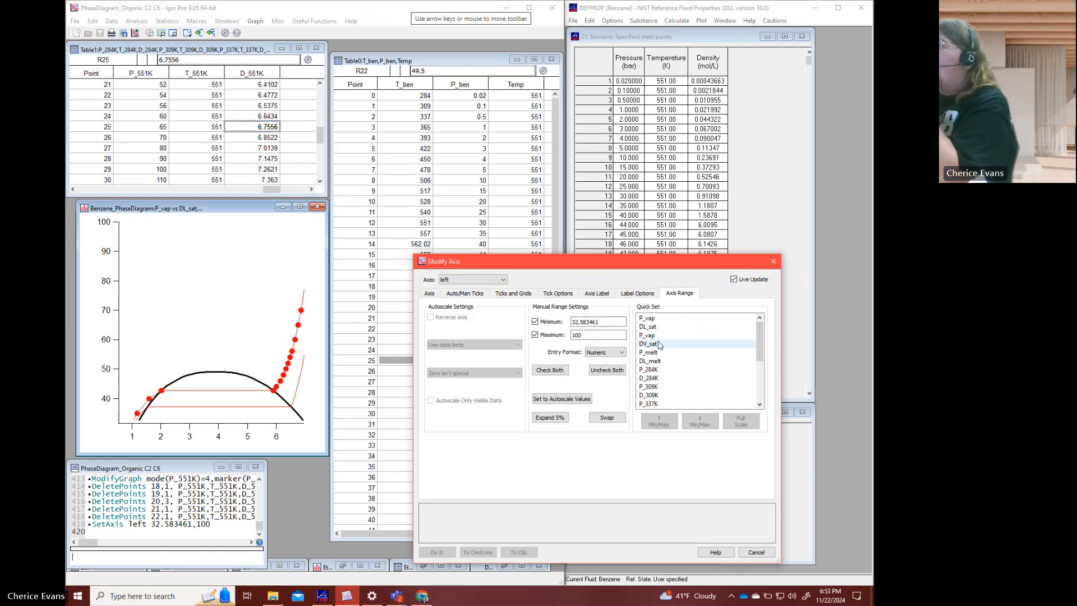
double_click(573, 322)
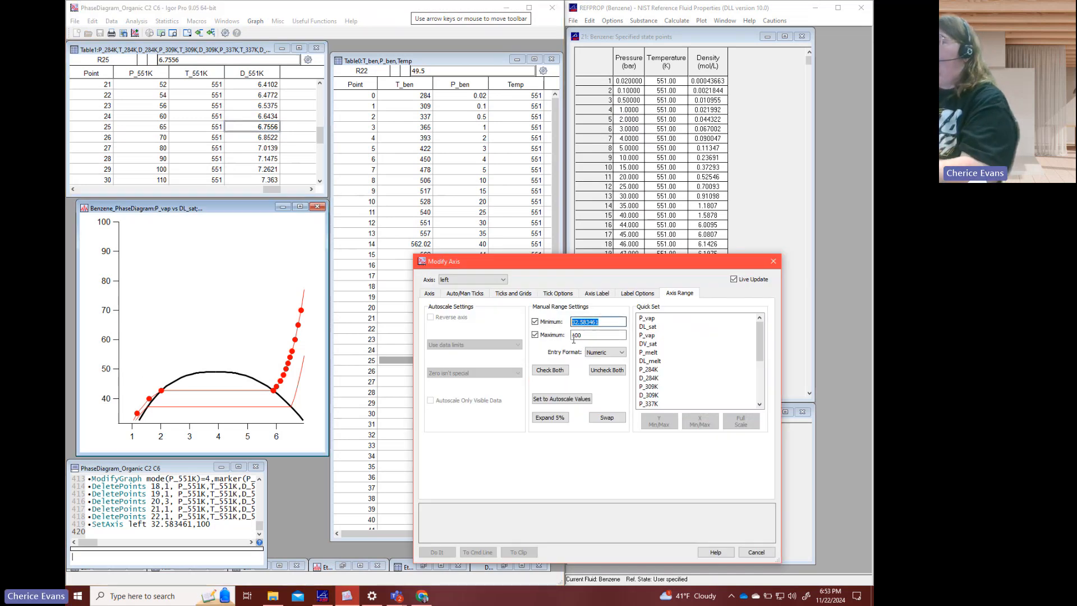
text(20)
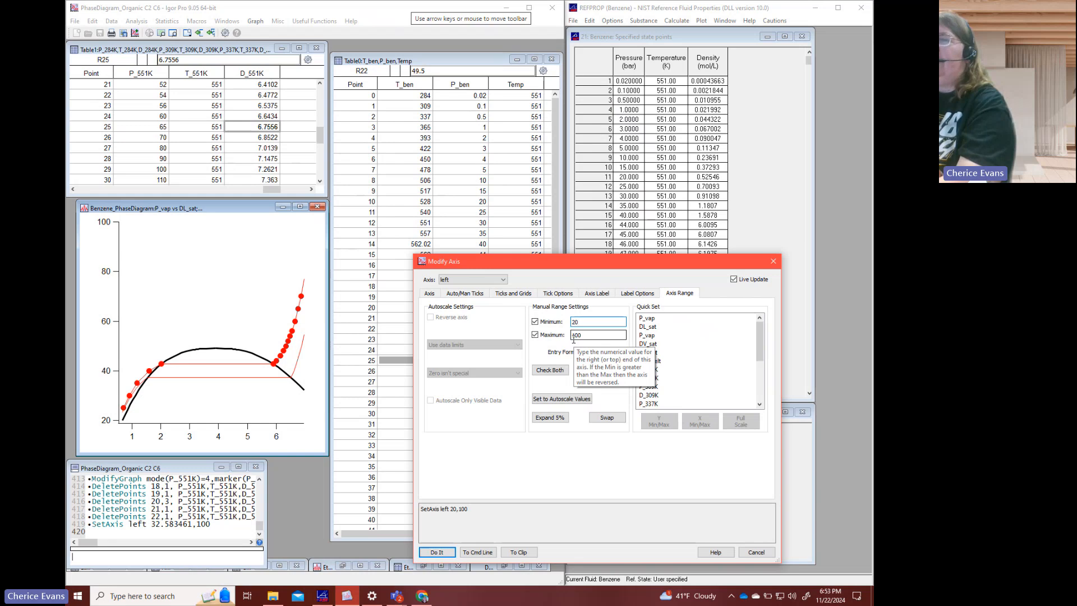
key(Tab)
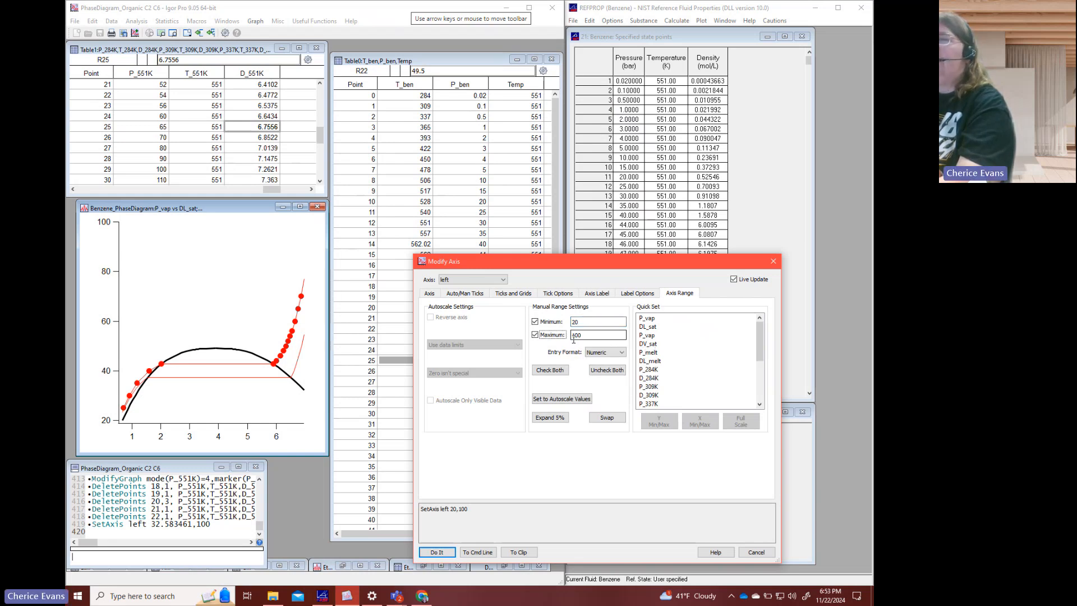
key(Tab)
text(50)
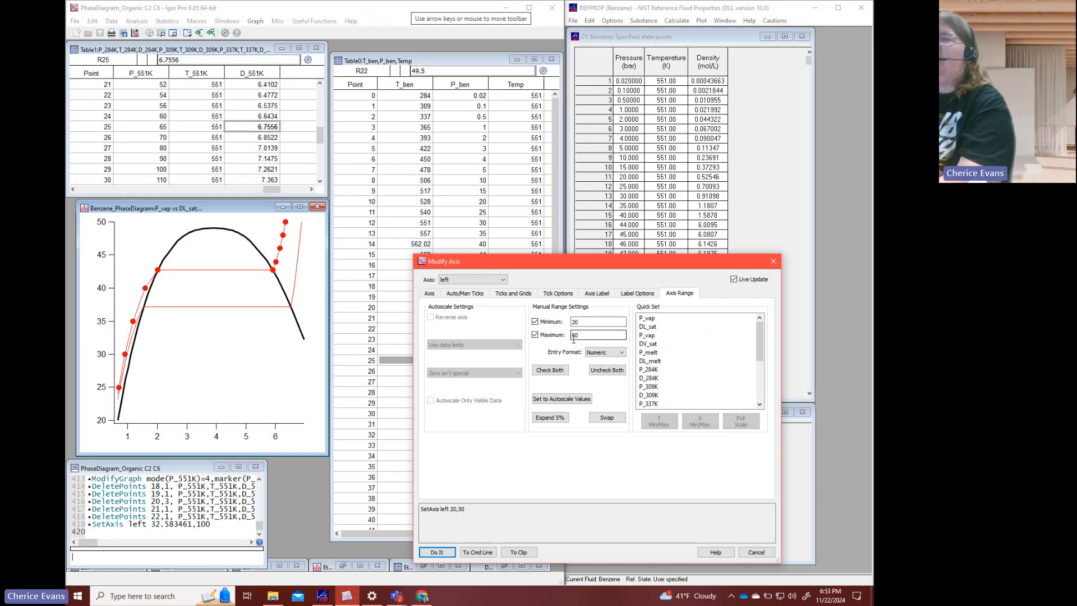
click(435, 551)
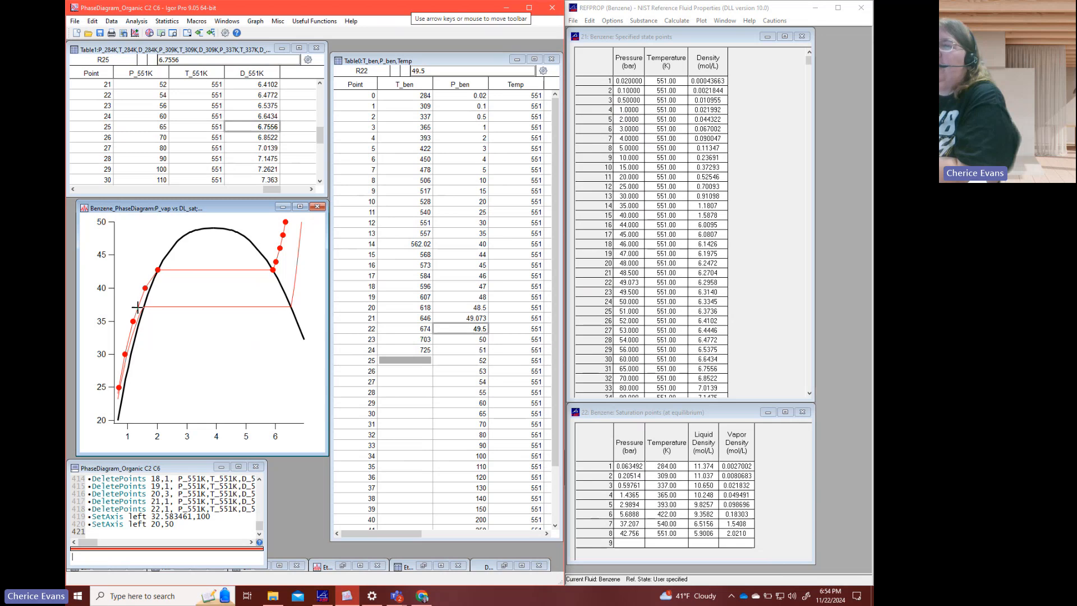
- Insert one point at row 15 of P_551K, T_551K and D_551K, just before the first 42.756 bar point
click(260, 147)
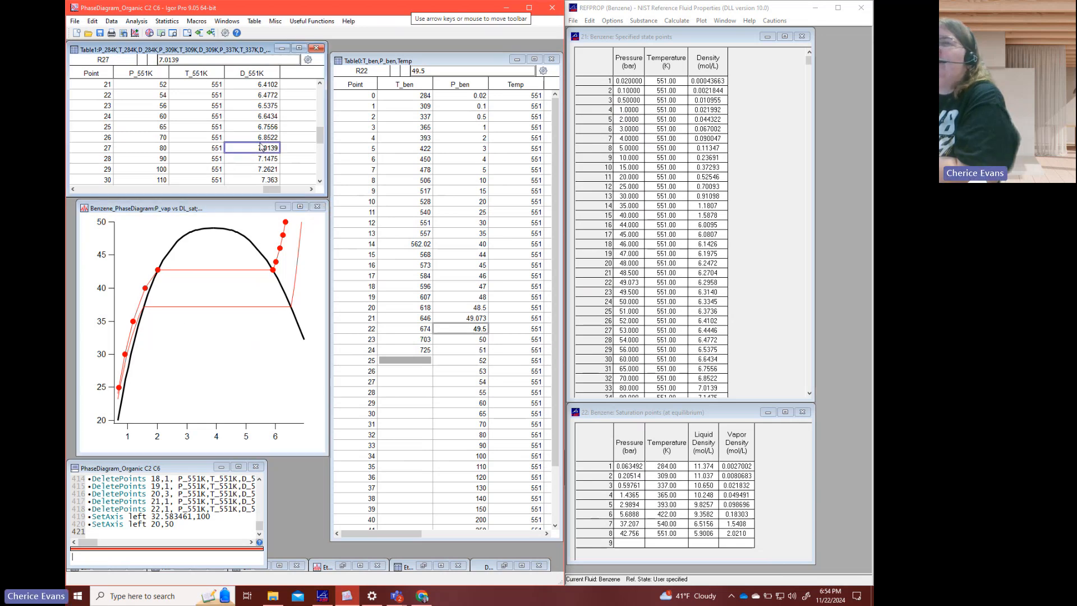
scroll(260, 147, up, 5)
scroll(260, 147, down, 1)
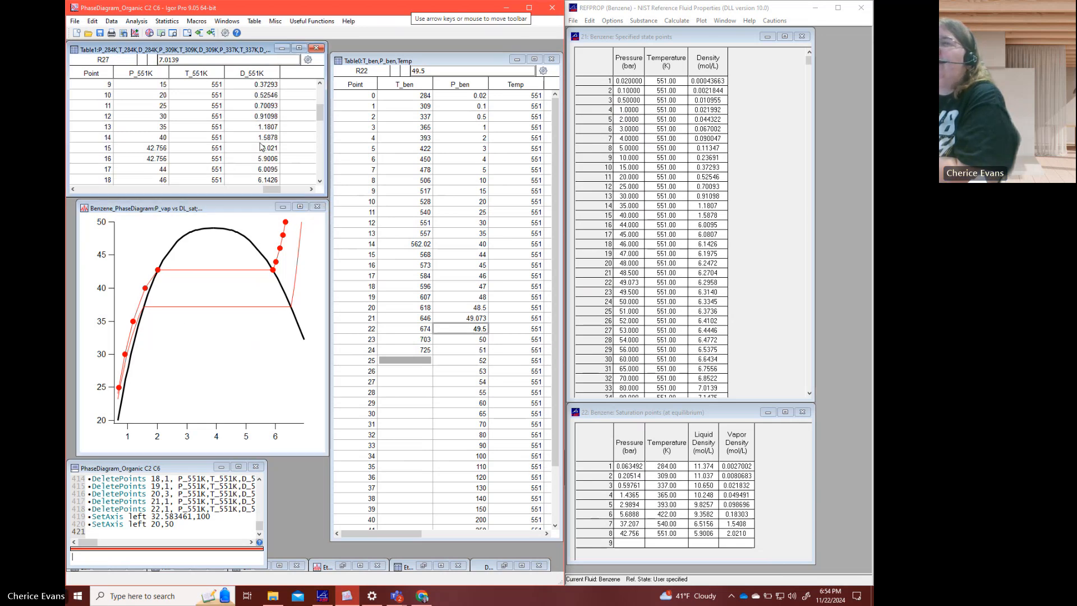
drag(149, 149, 250, 149)
right_click(250, 147)
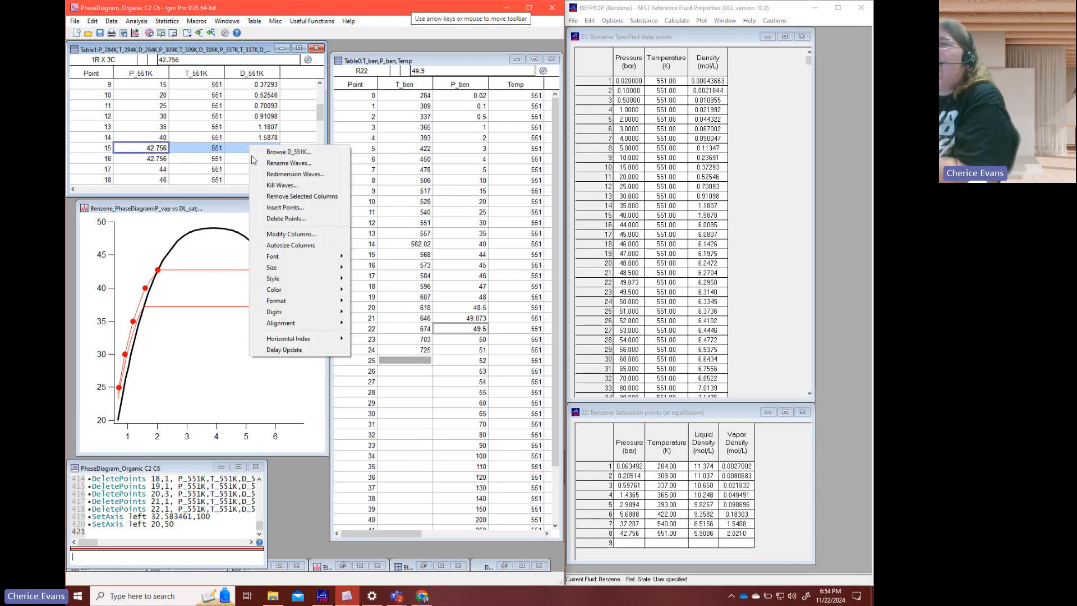
click(268, 211)
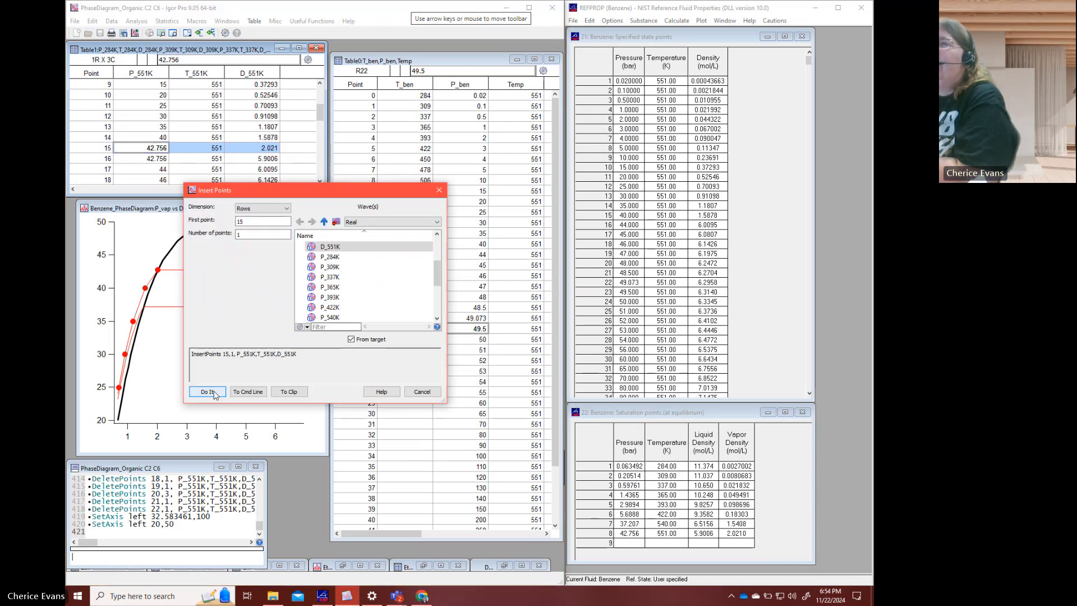
click(207, 391)
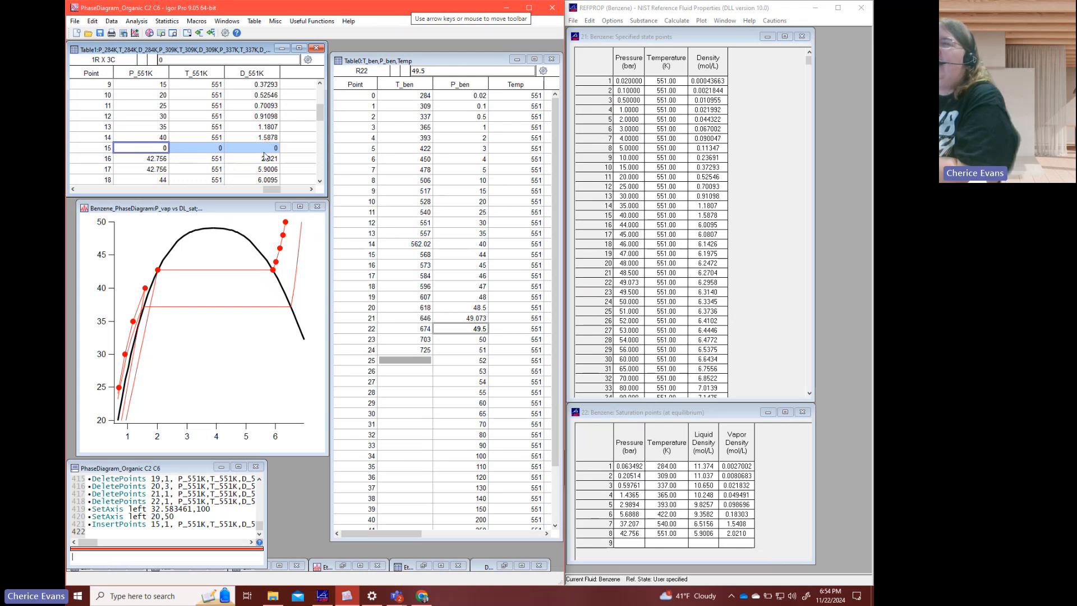
- Set the temperature at point 15 of T_551K to 551 and the density at point 15 of D_551K to 1.8
click(164, 149)
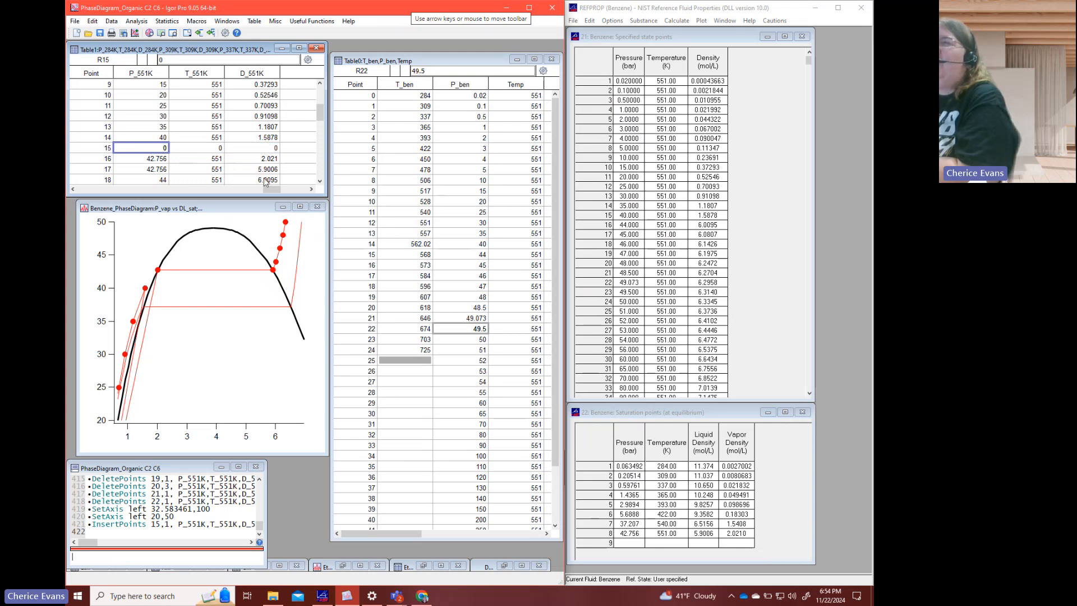
click(217, 149)
text(551)
key(Tab)
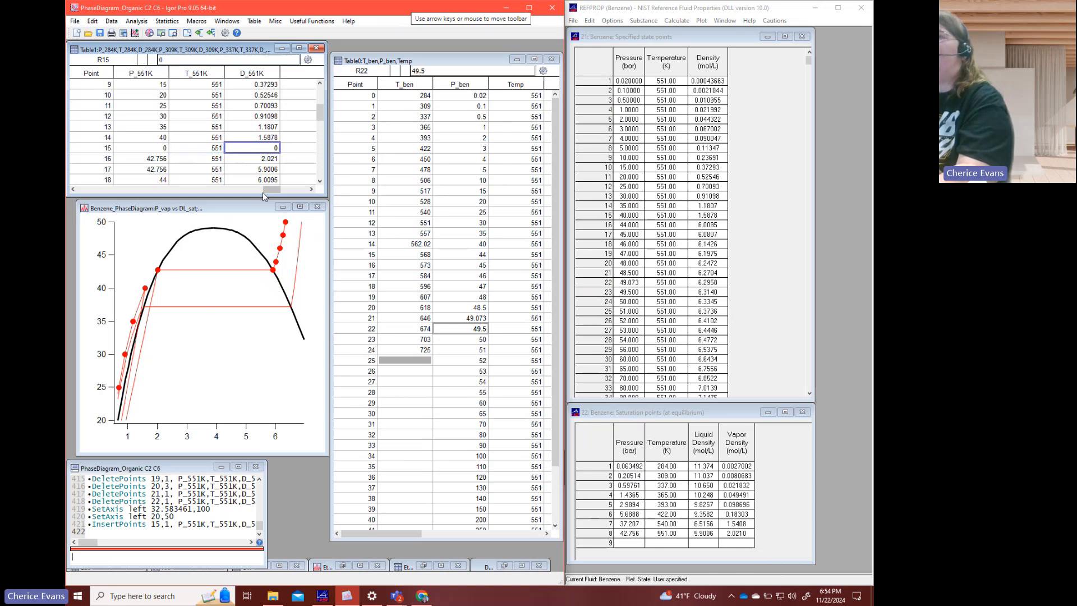
text(1.8)
key(Return)
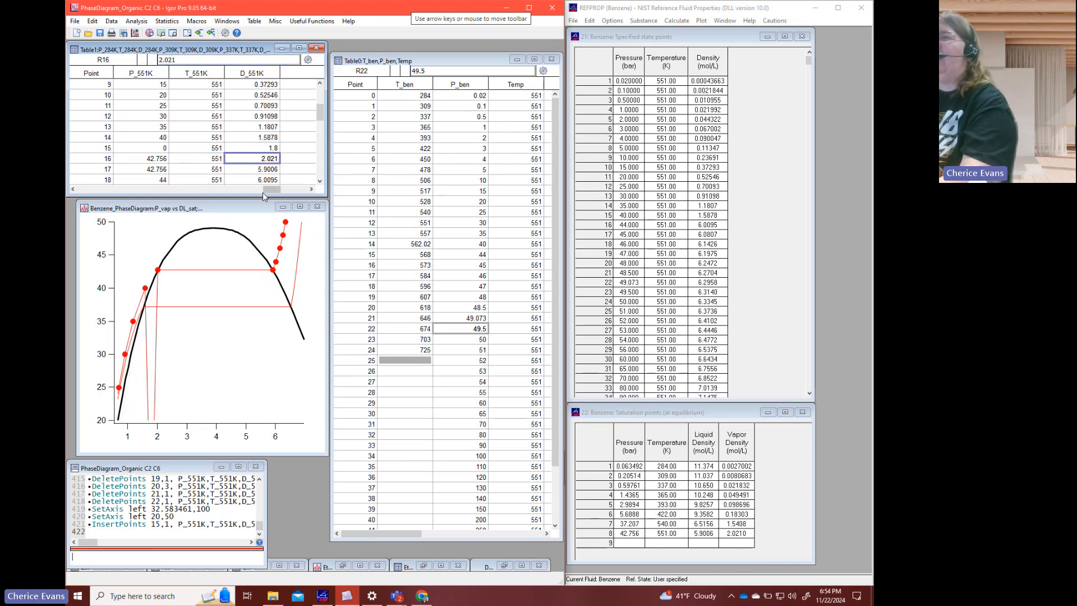
- Switch to REFPROP and calculate row 47 of the benzene specified state points from temperature 551 K and density 1.8 mol/L
click(638, 351)
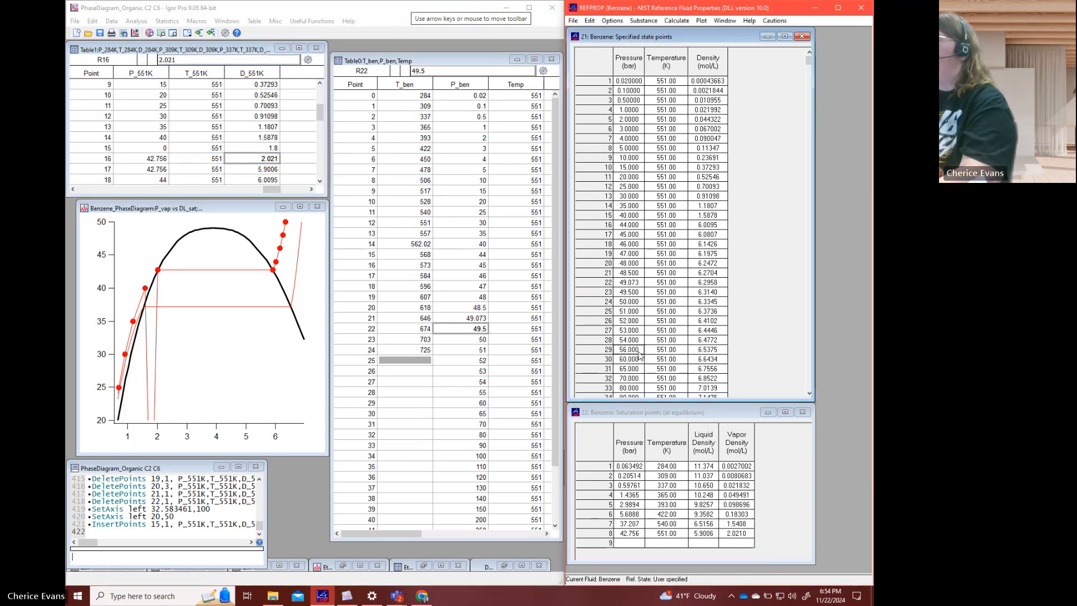
click(764, 348)
click(804, 391)
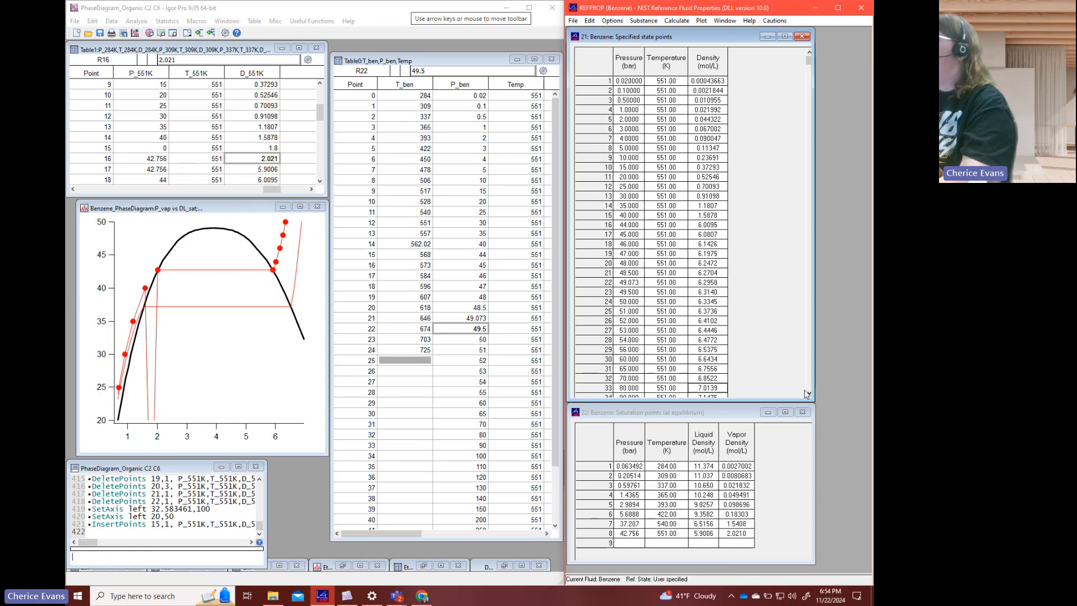
click(809, 394)
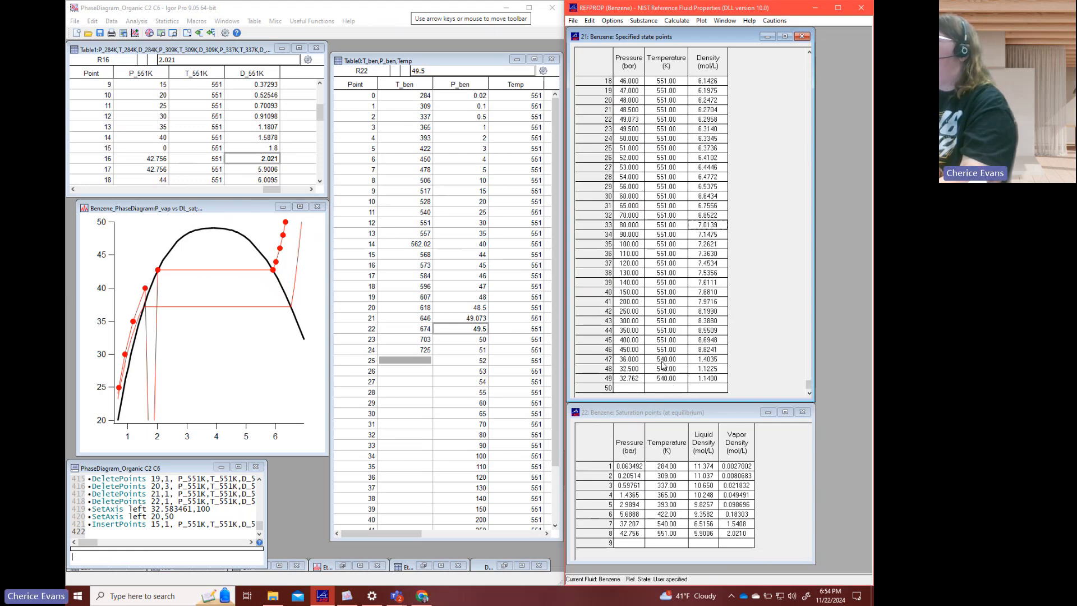
click(641, 360)
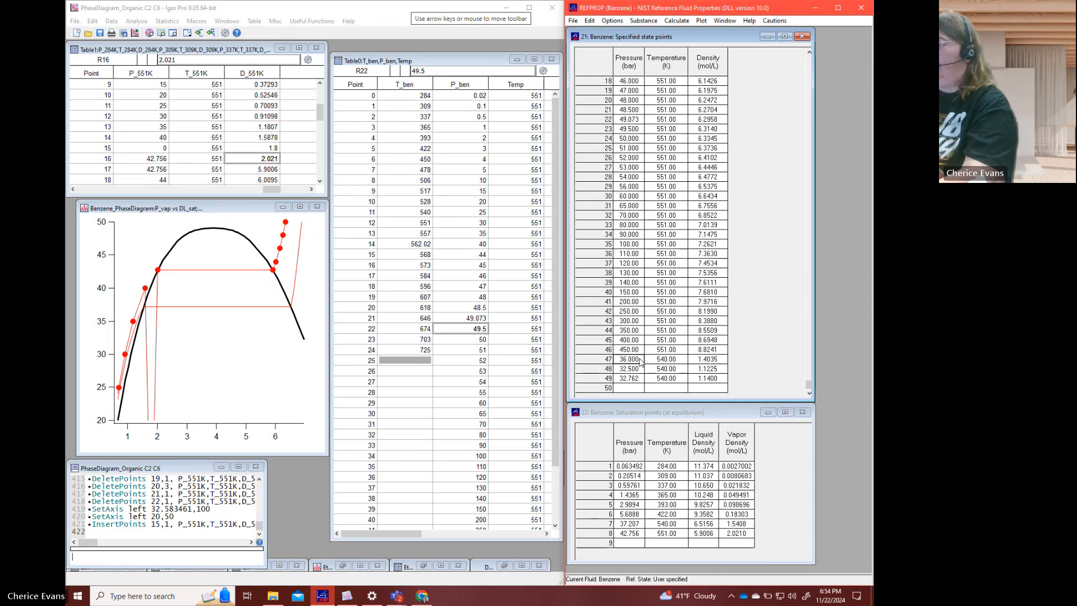
key(Up)
key(Right)
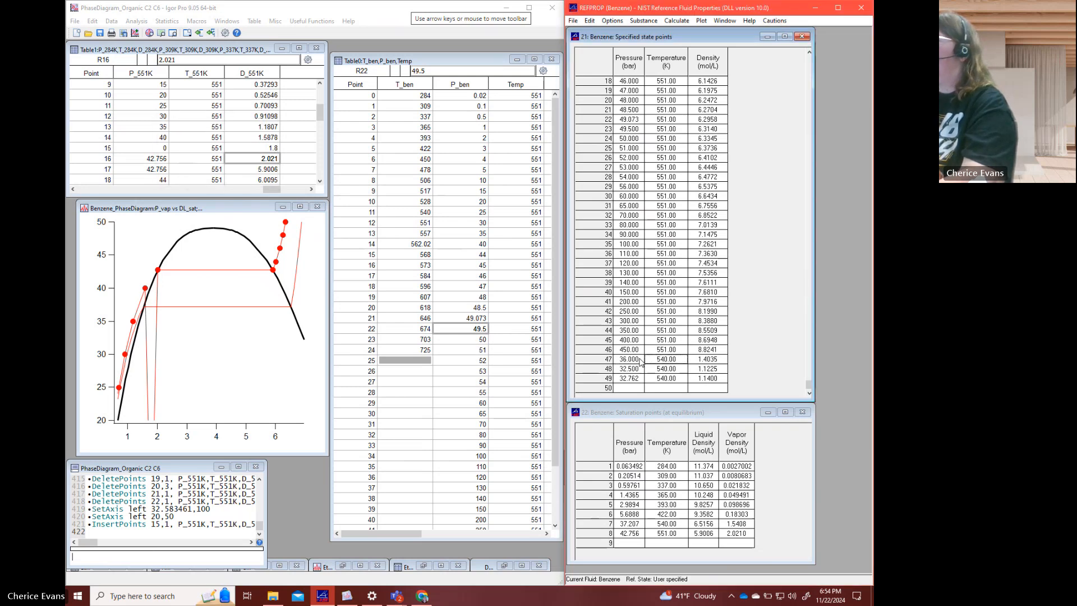
text(551)
key(Return)
key(Right)
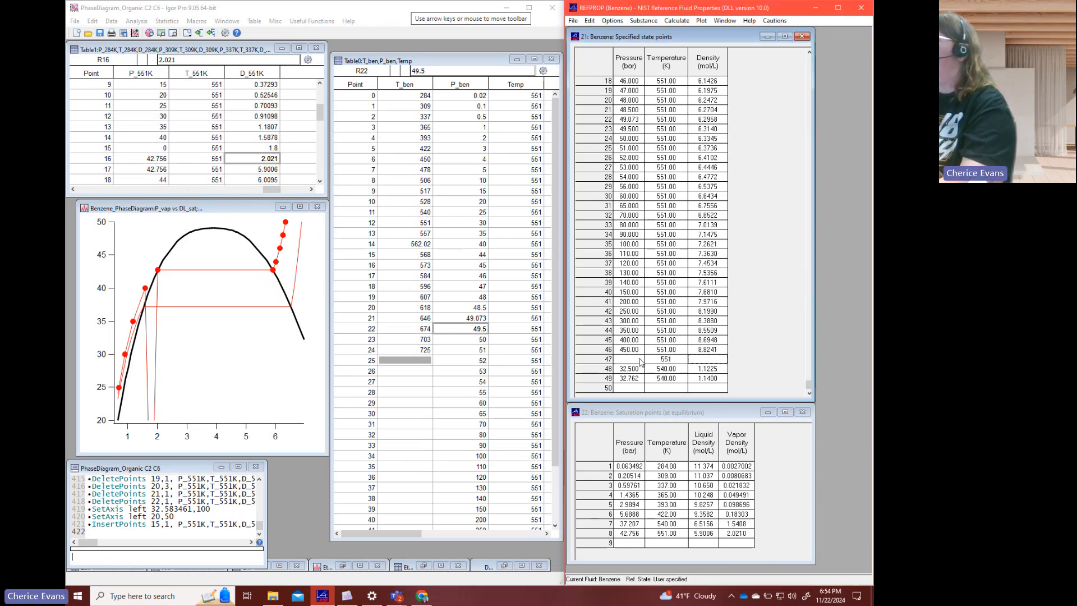
text(1.8)
key(Return)
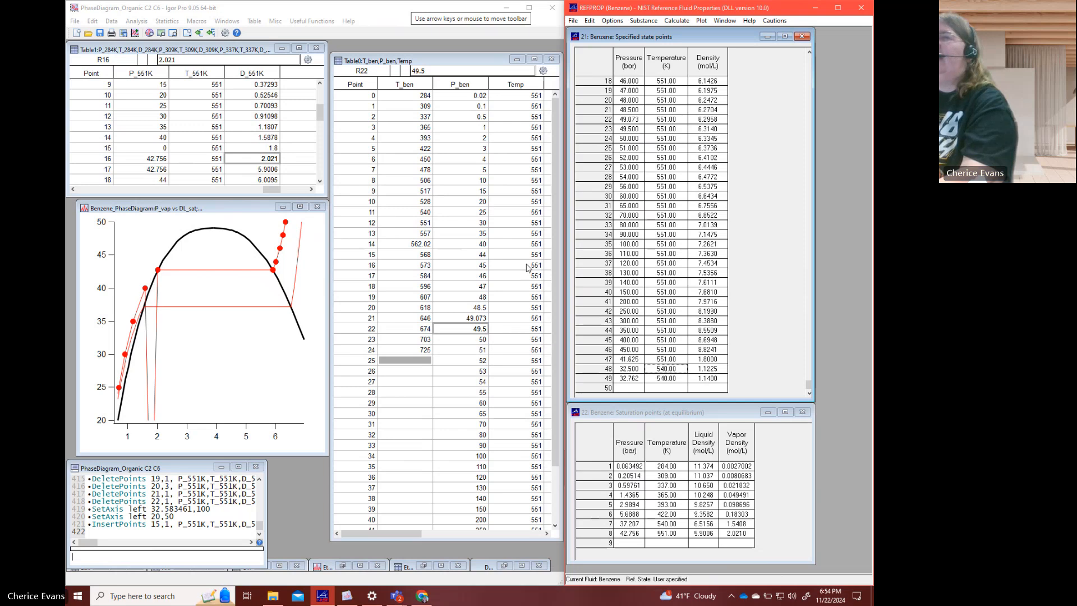
- Switch back to Igor Pro and set the pressure at point 15 of P_551K to 41.625
click(163, 148)
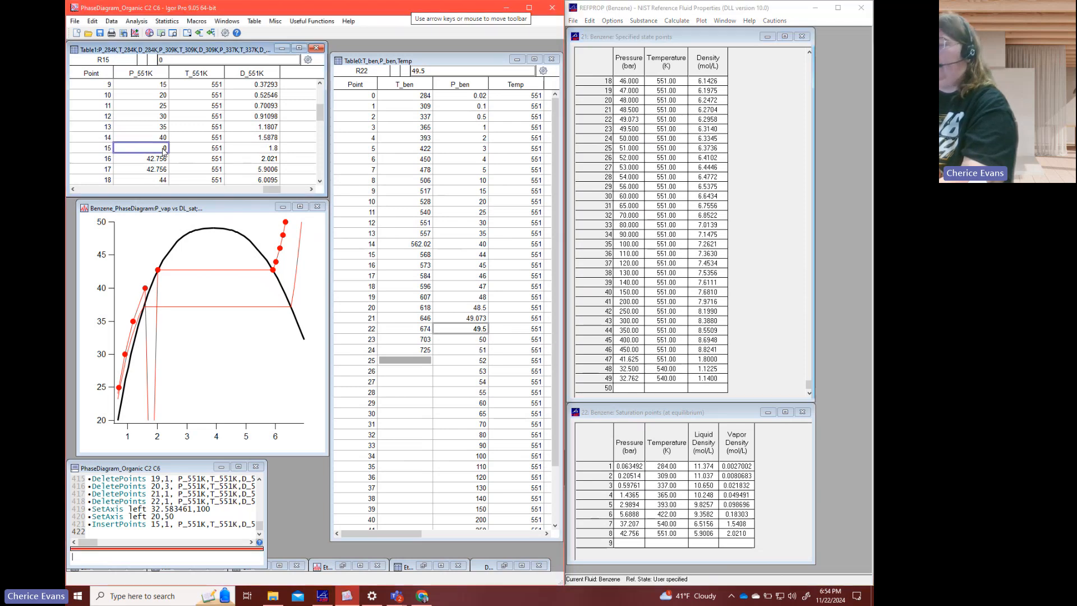
text(41.625)
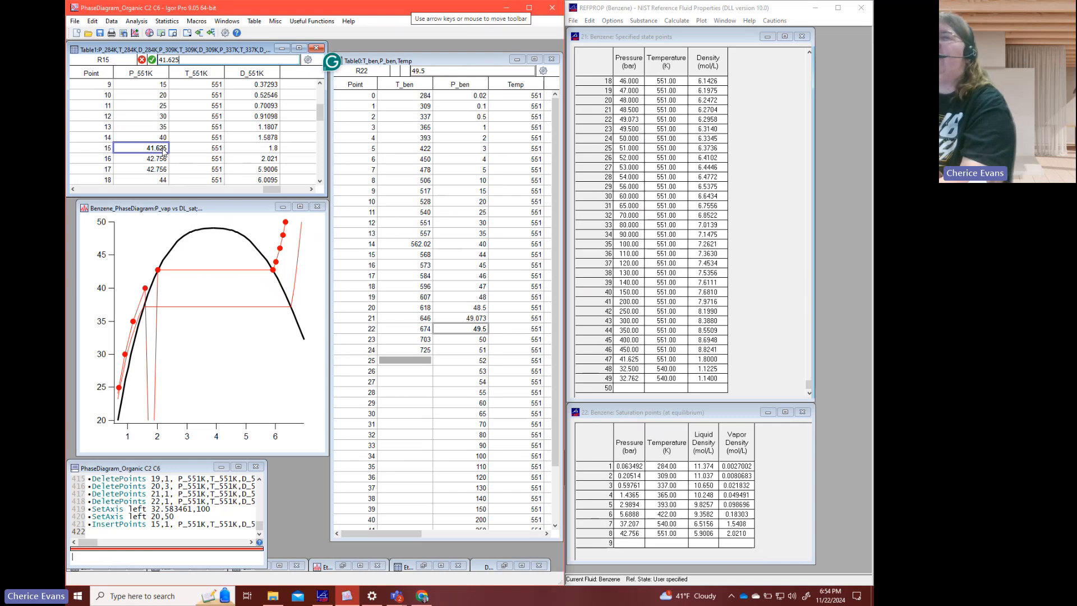
key(Return)
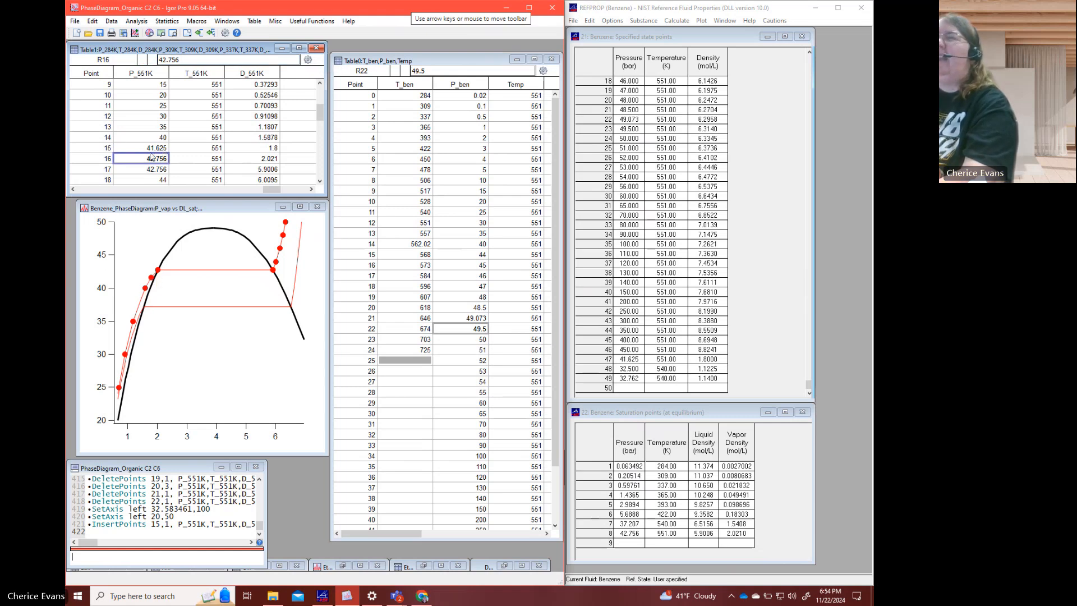
- Insert one point at row 14 of P_551K, T_551K and D_551K, just before the 40 bar point
drag(141, 136, 214, 149)
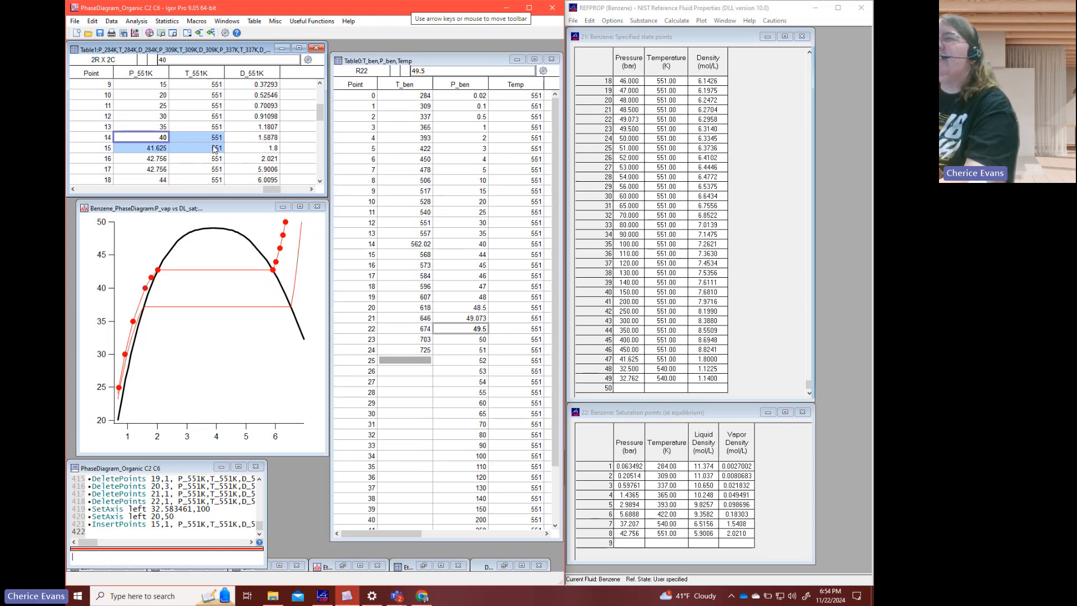
click(260, 139)
shift+click(159, 139)
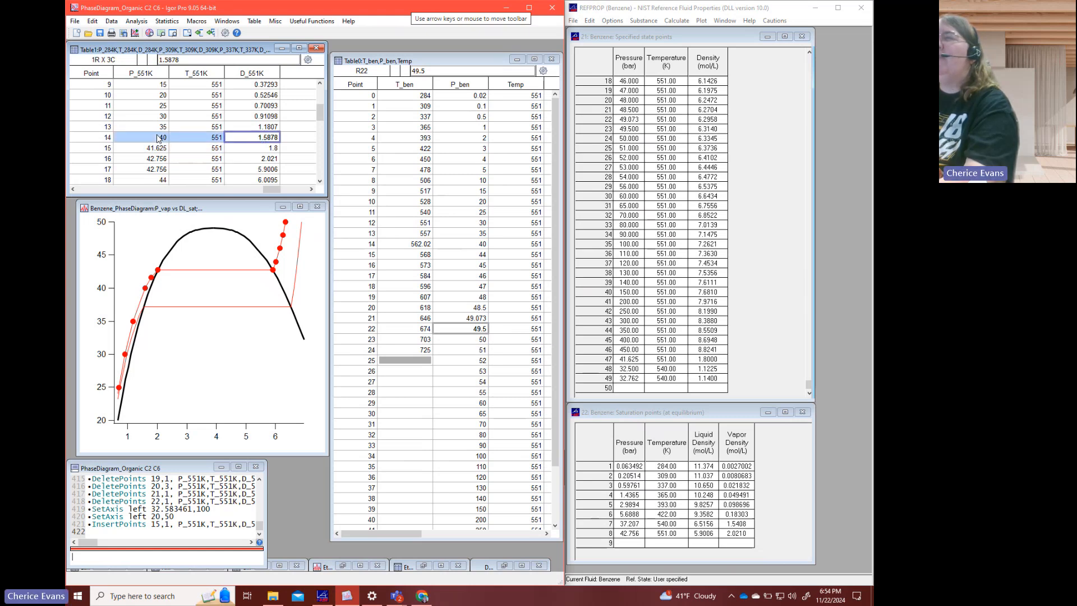
right_click(158, 140)
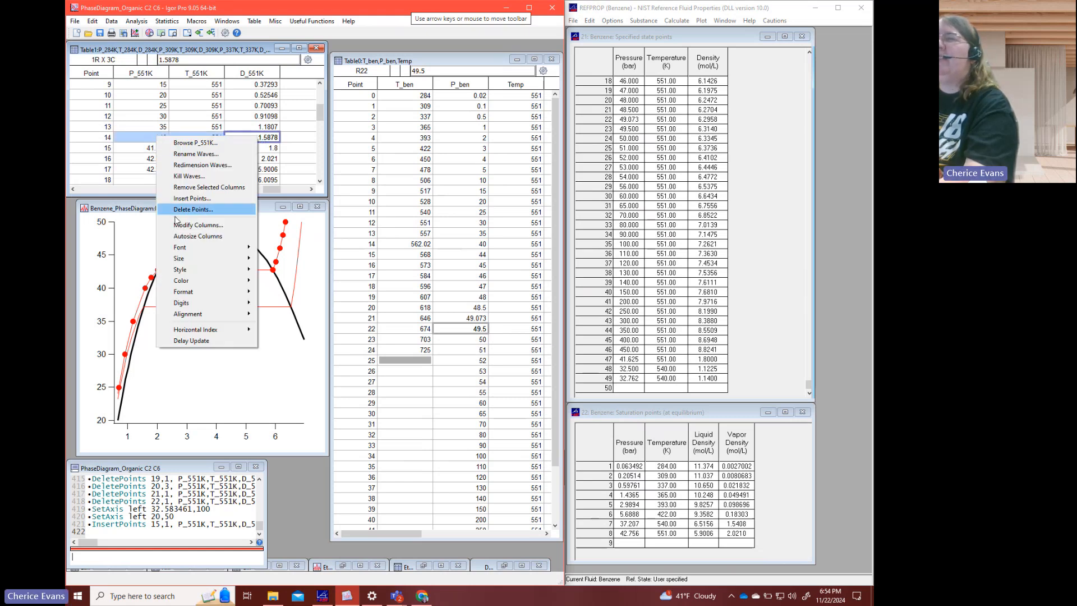
click(191, 196)
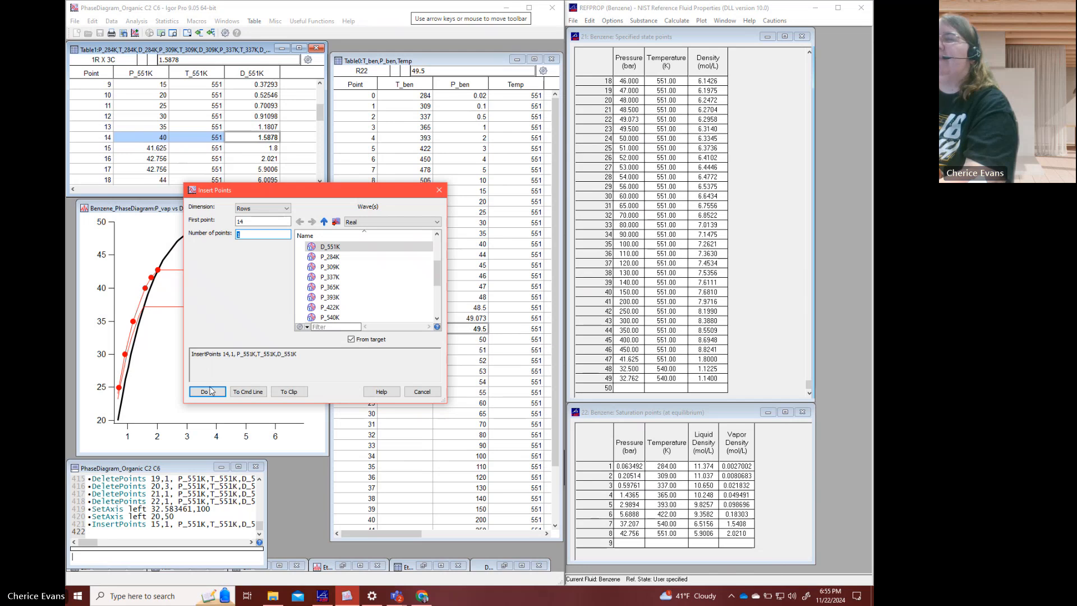
click(207, 392)
- Set the temperature at point 14 of T_551K to 551 and the density at point 14 of D_551K to 1.38
click(188, 141)
text(551)
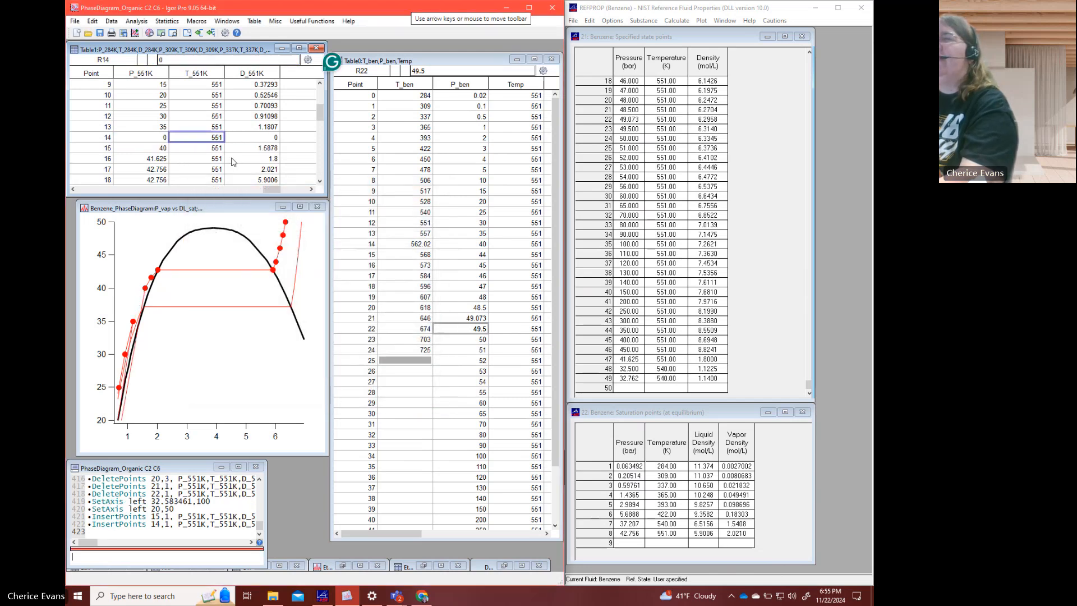
key(Tab)
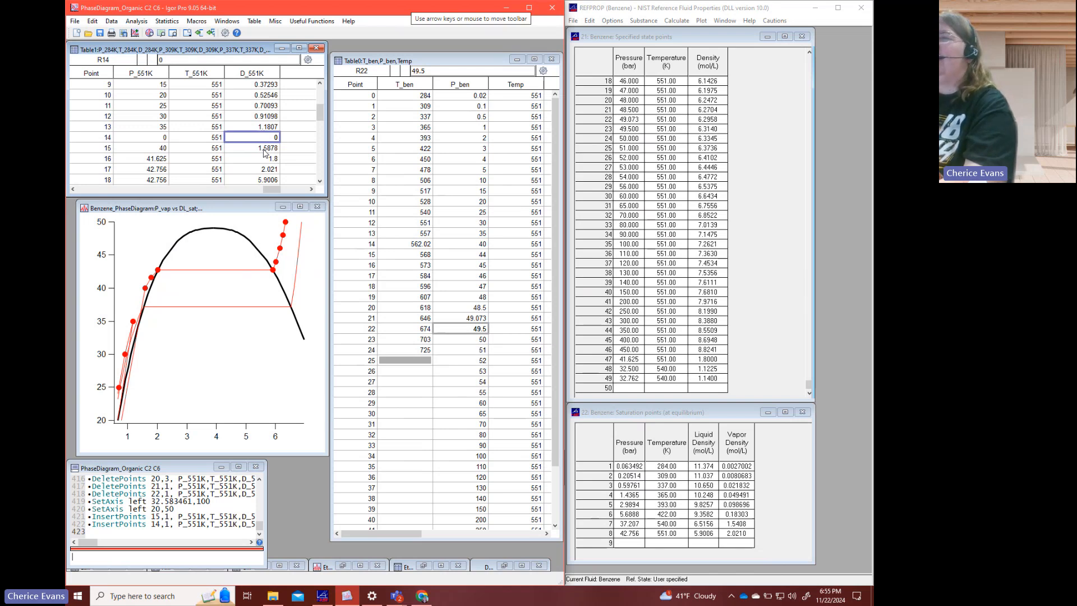
text(1.38)
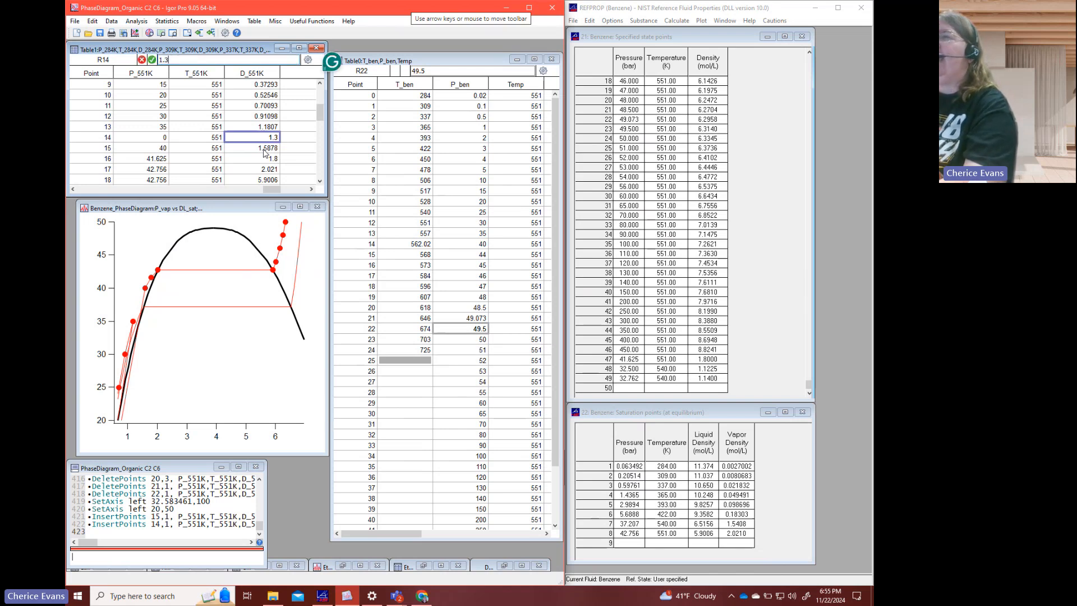
key(Return)
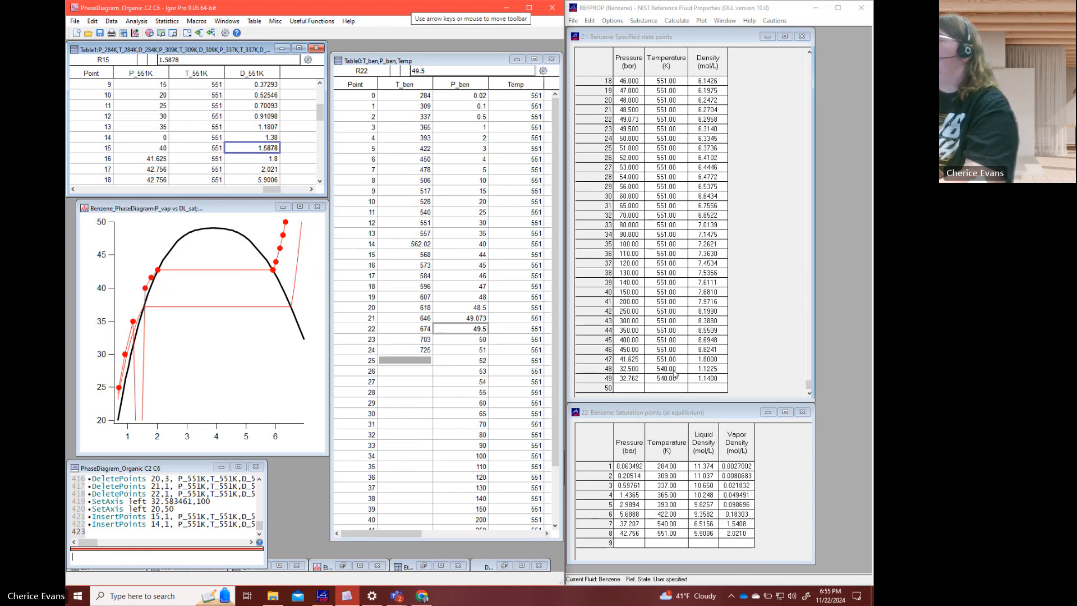
- Switch to REFPROP and calculate row 48 of the benzene specified state points from temperature 551 K and density 1.38 mol/L
click(673, 371)
text(551)
key(Return)
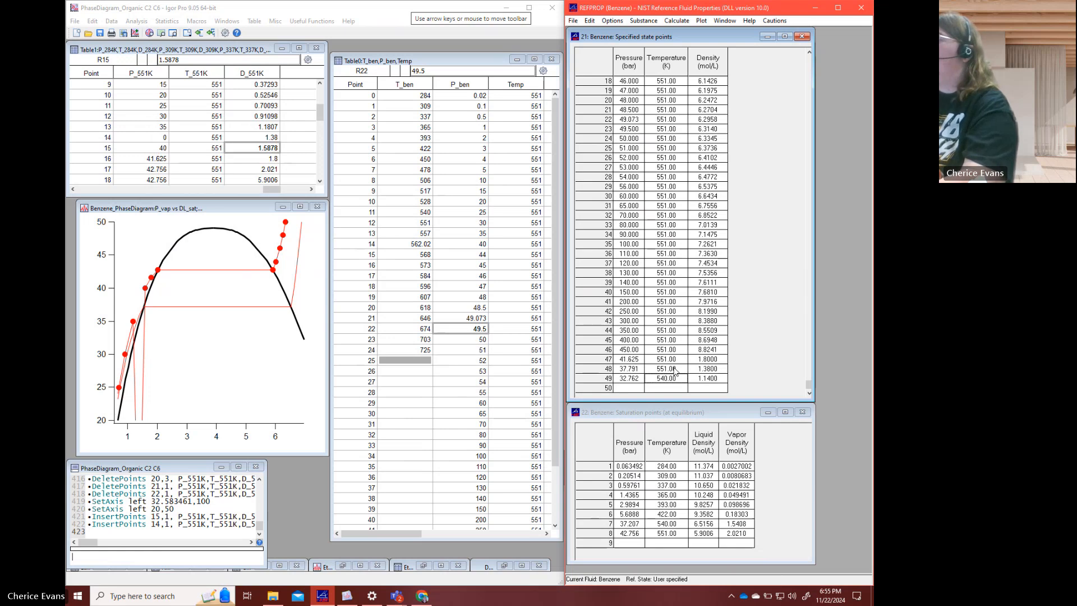
- Switch back to Igor Pro and set the pressure at point 14 of P_551K to 37.791
click(145, 138)
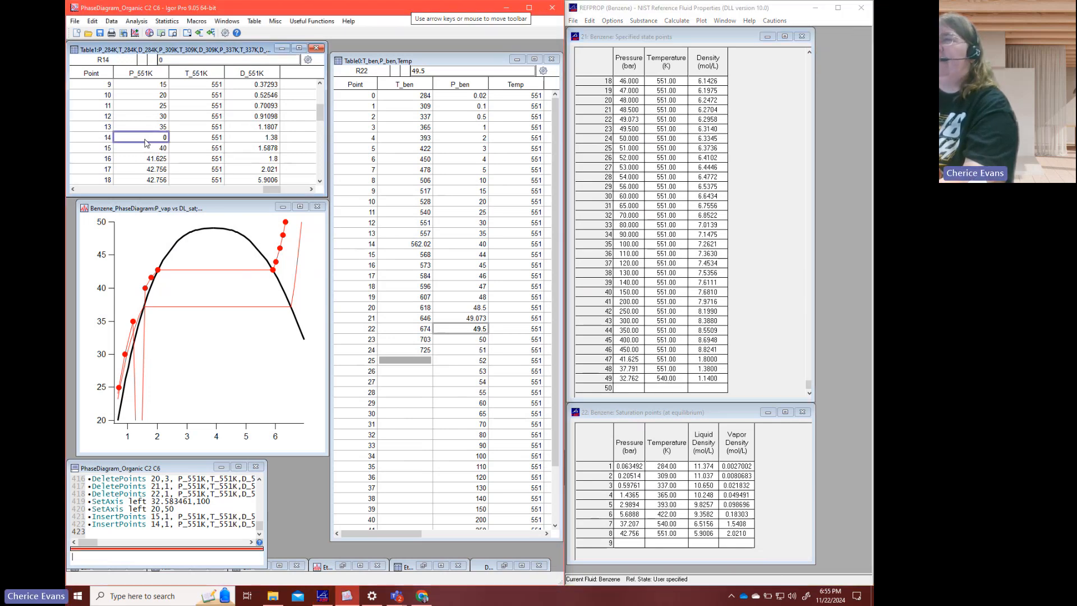
text(37)
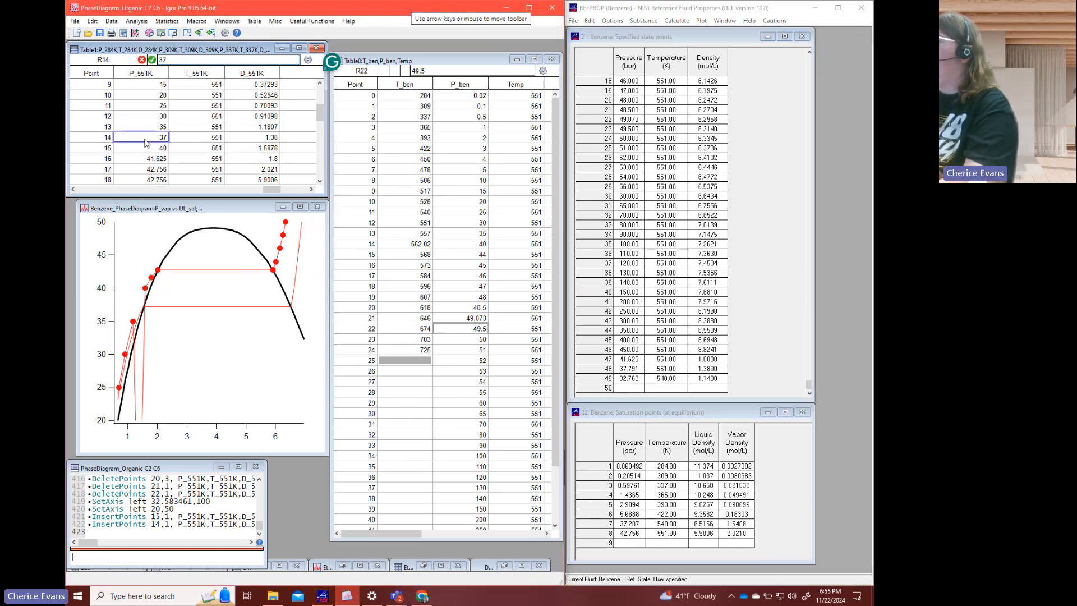
text(.791)
key(Return)
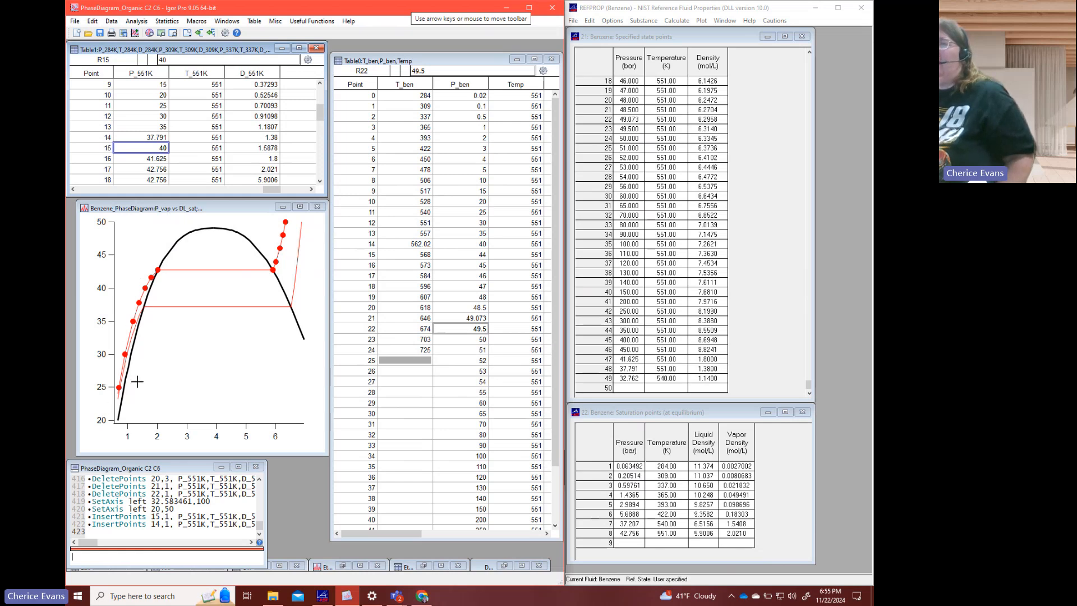
- Autoscale the benzene phase diagram and expand its axes around the low-density, low-pressure vapor region
click(214, 140)
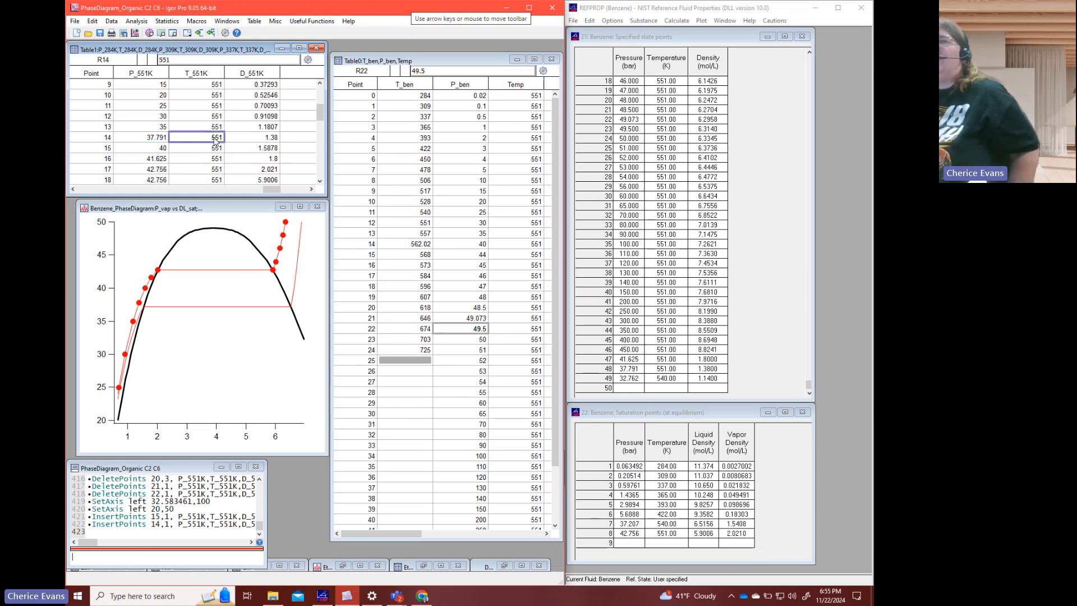
scroll(215, 142, up, 3)
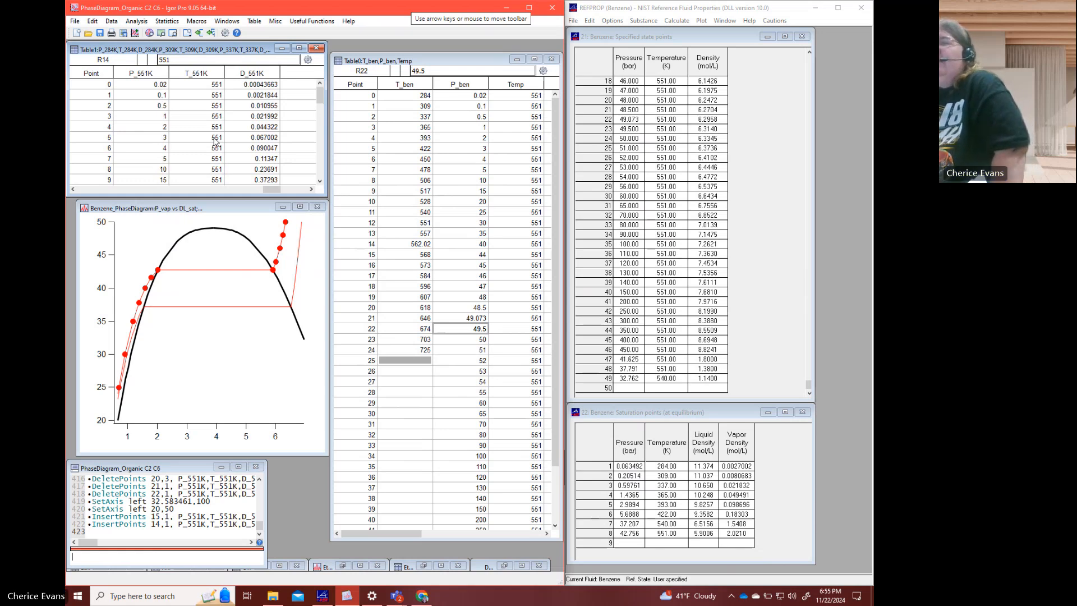
click(231, 248)
key(ctrl+a)
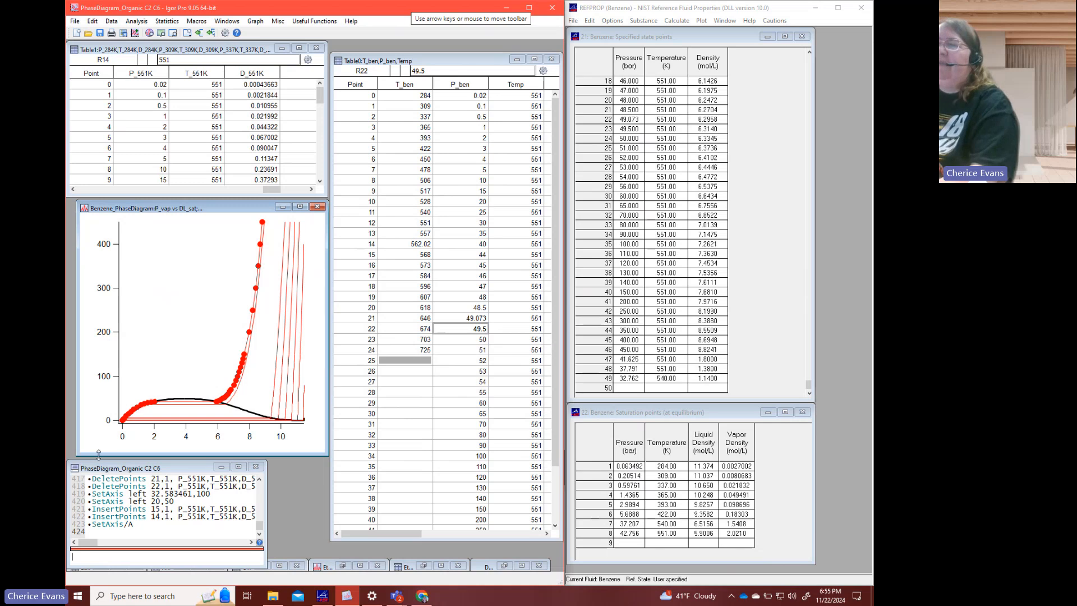
drag(160, 398, 116, 427)
click(128, 418)
click(154, 421)
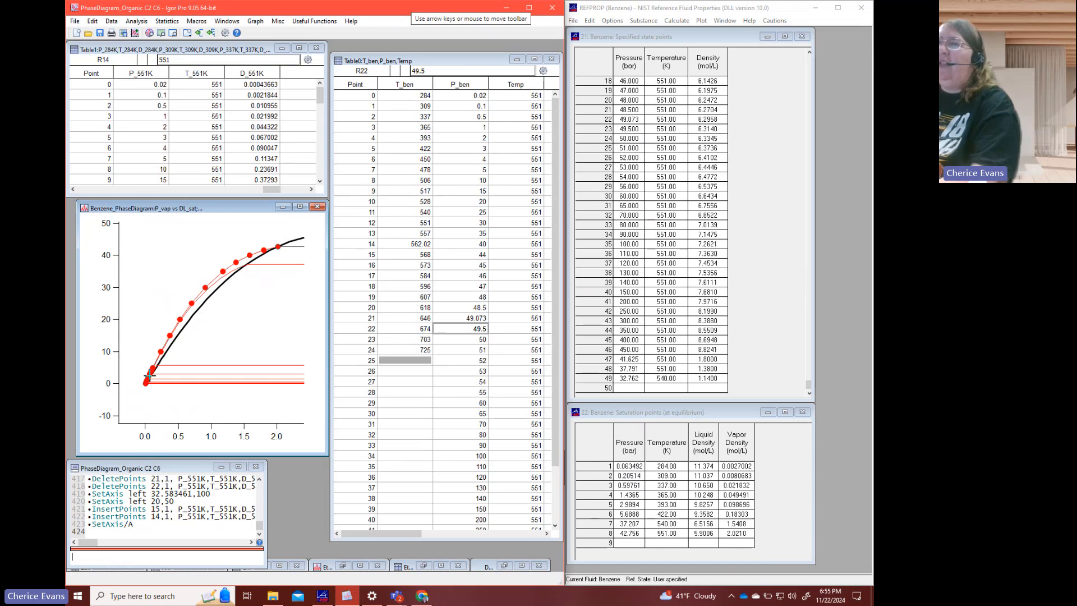
- Delete the 1 bar point at row 3 from P_551K, T_551K and D_551K
click(220, 148)
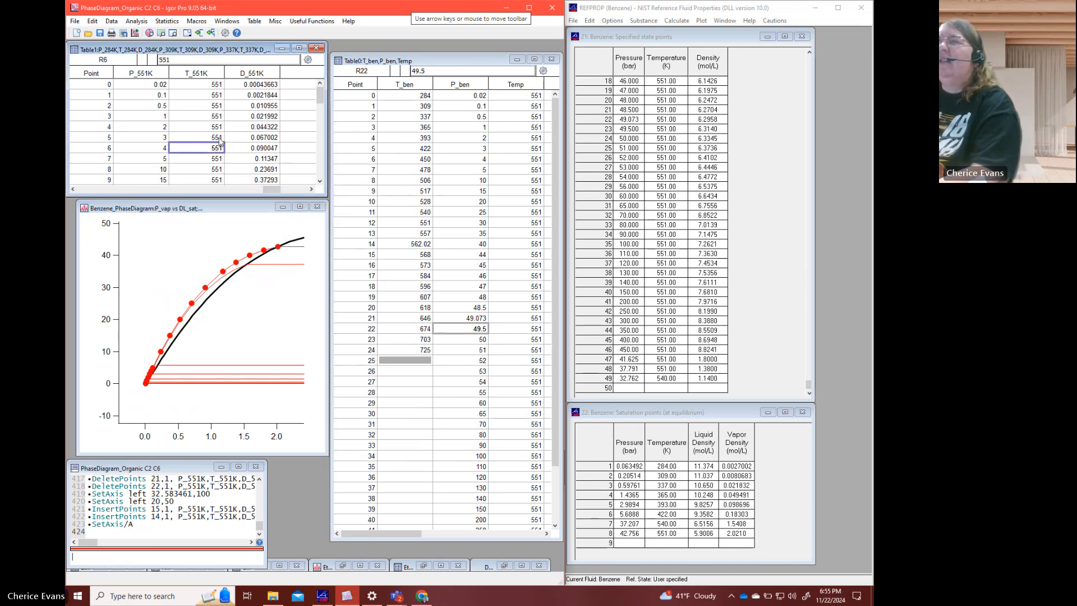
click(157, 95)
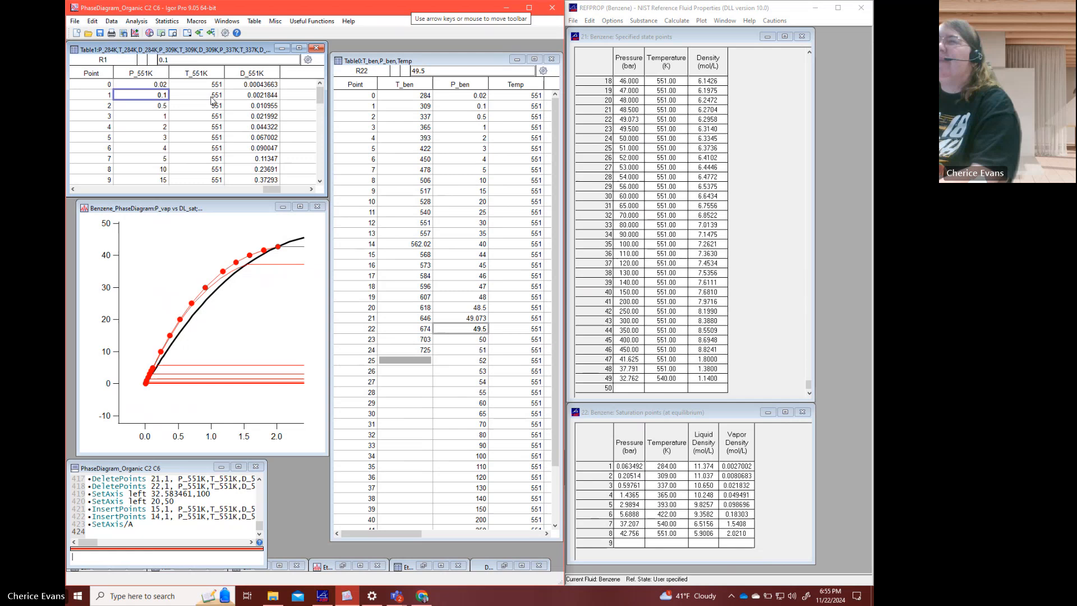
click(261, 108)
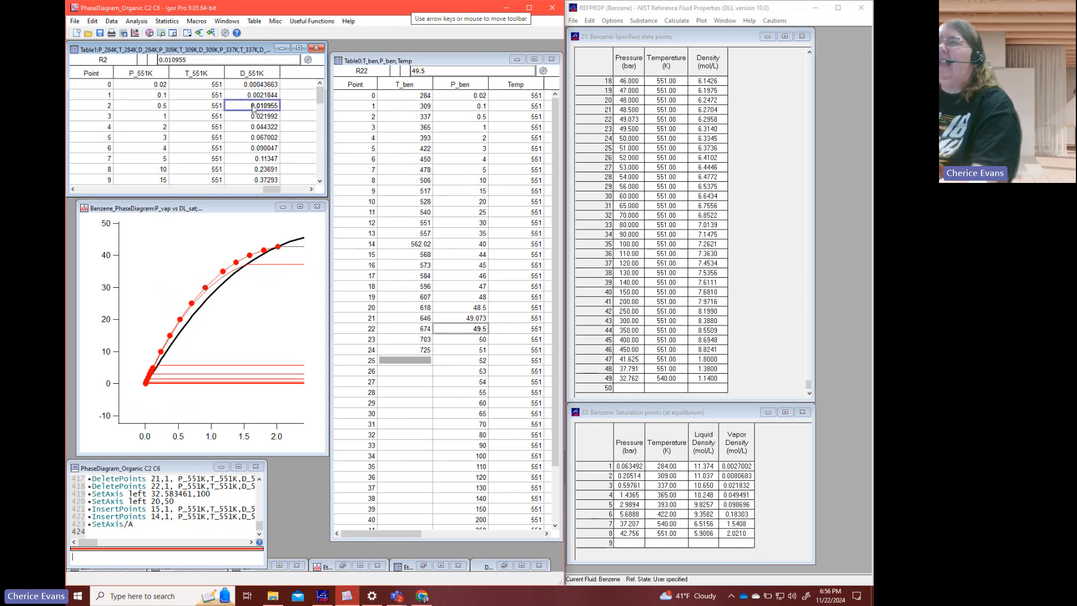
click(252, 121)
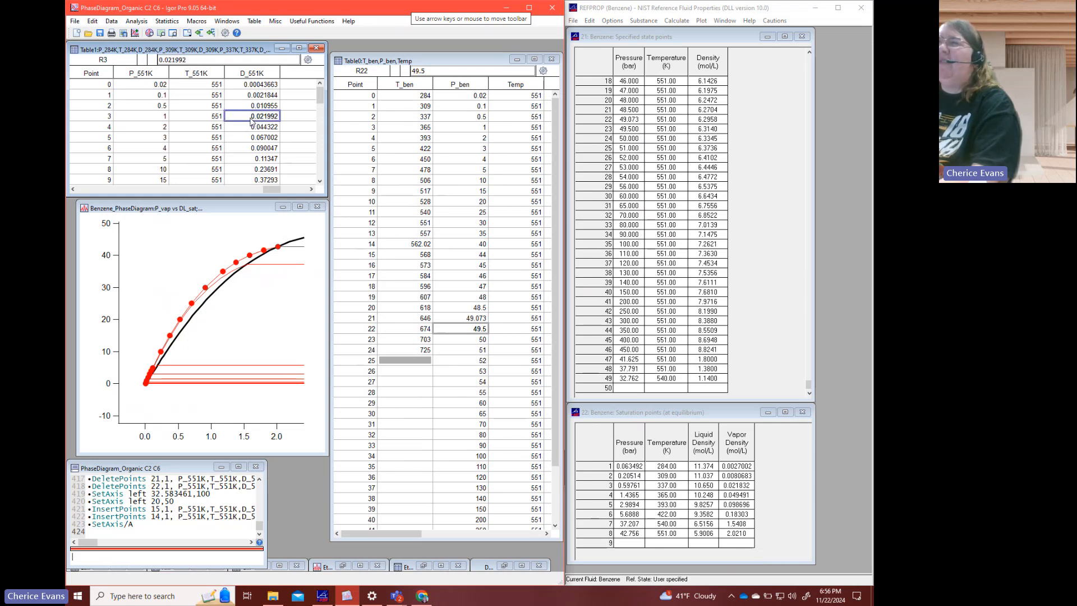
shift+click(158, 123)
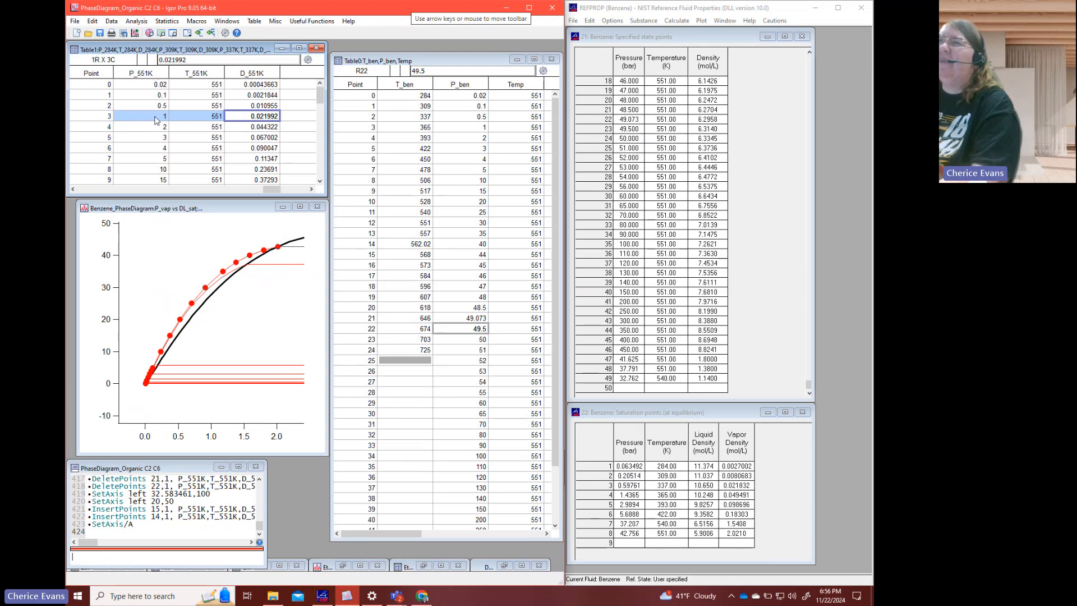
right_click(156, 120)
click(180, 191)
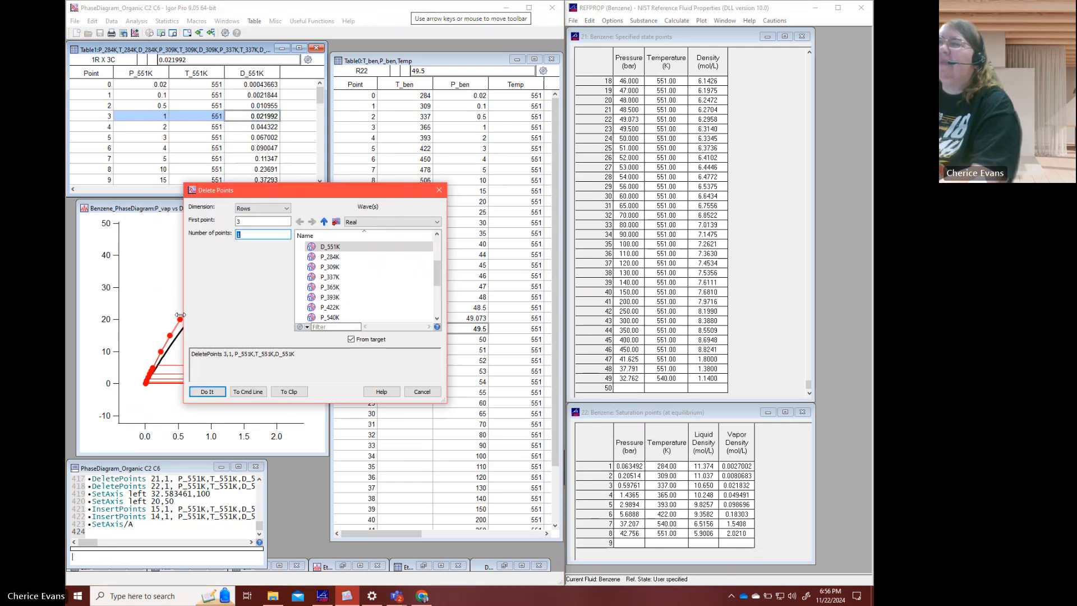
click(207, 392)
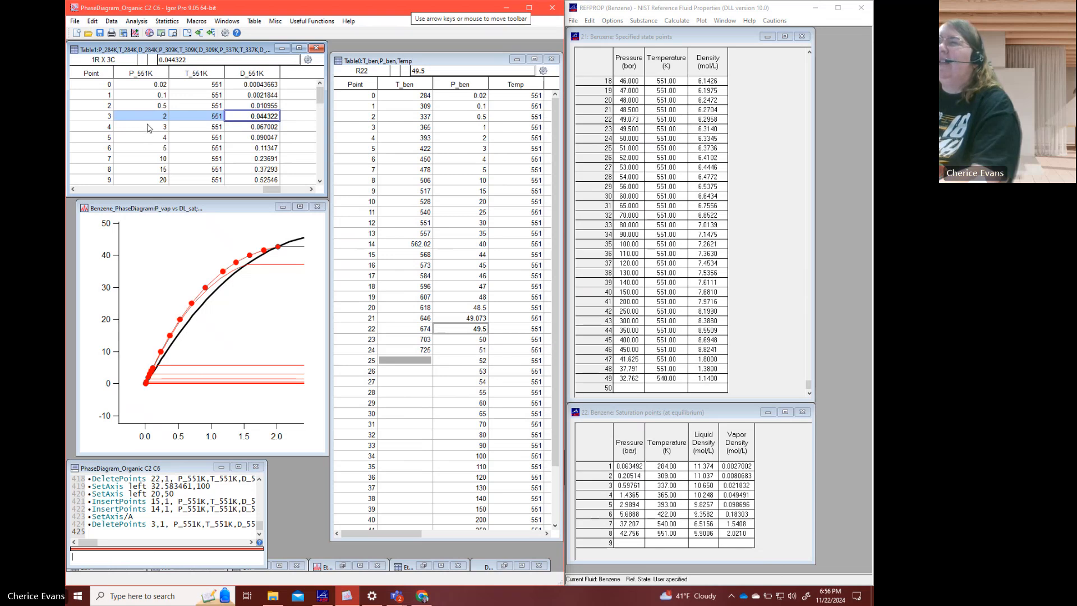
- Delete the 3 bar point at row 4 from P_551K, T_551K and D_551K
click(149, 128)
shift+click(243, 129)
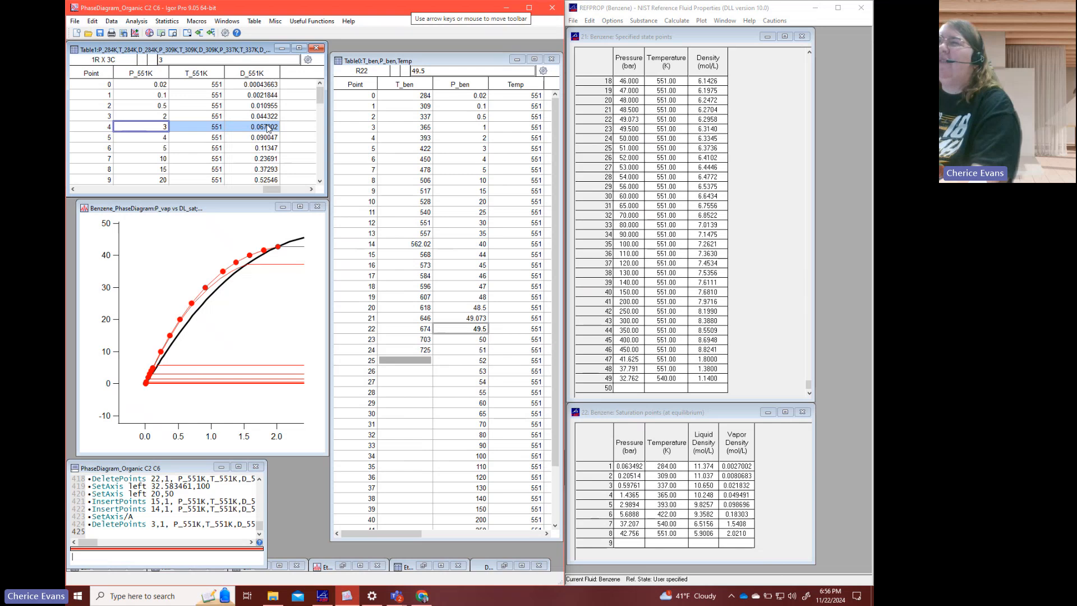
right_click(268, 128)
click(314, 162)
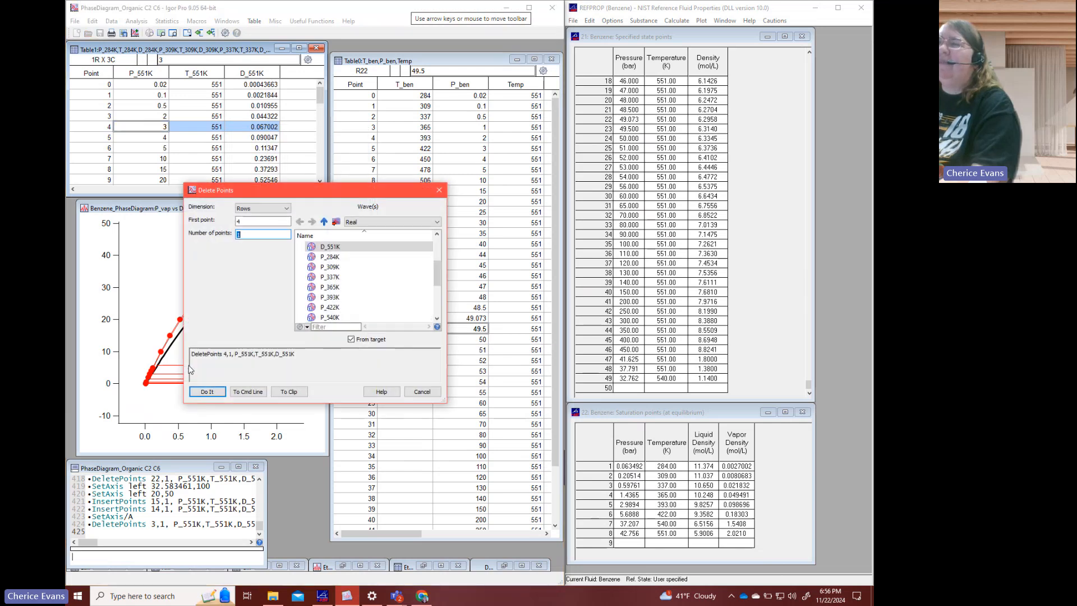
click(215, 391)
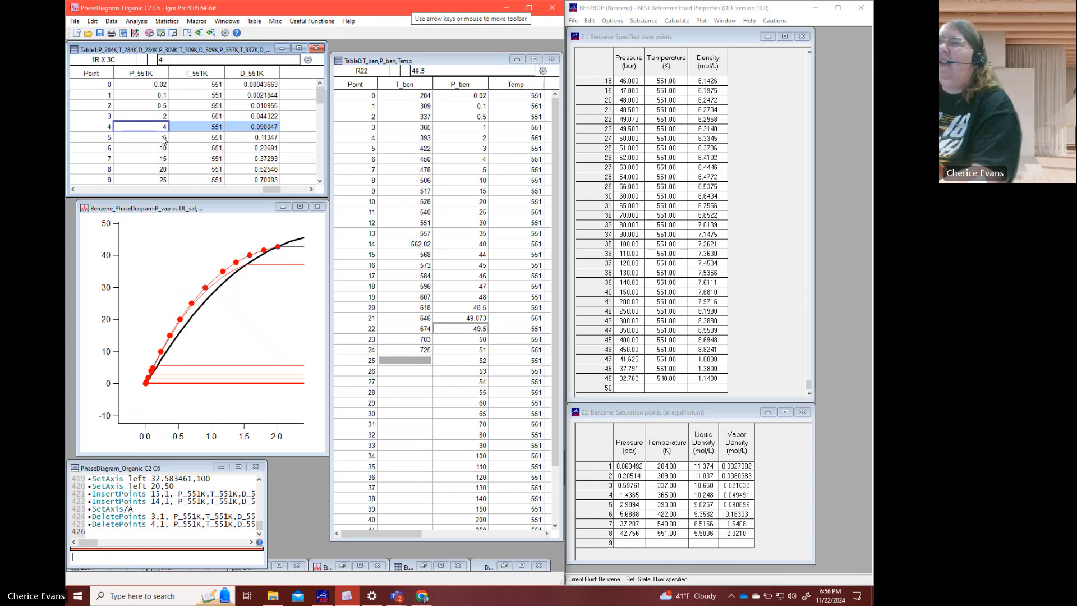
- Select the 5 bar value at point 5 of P_551K
key(Down)
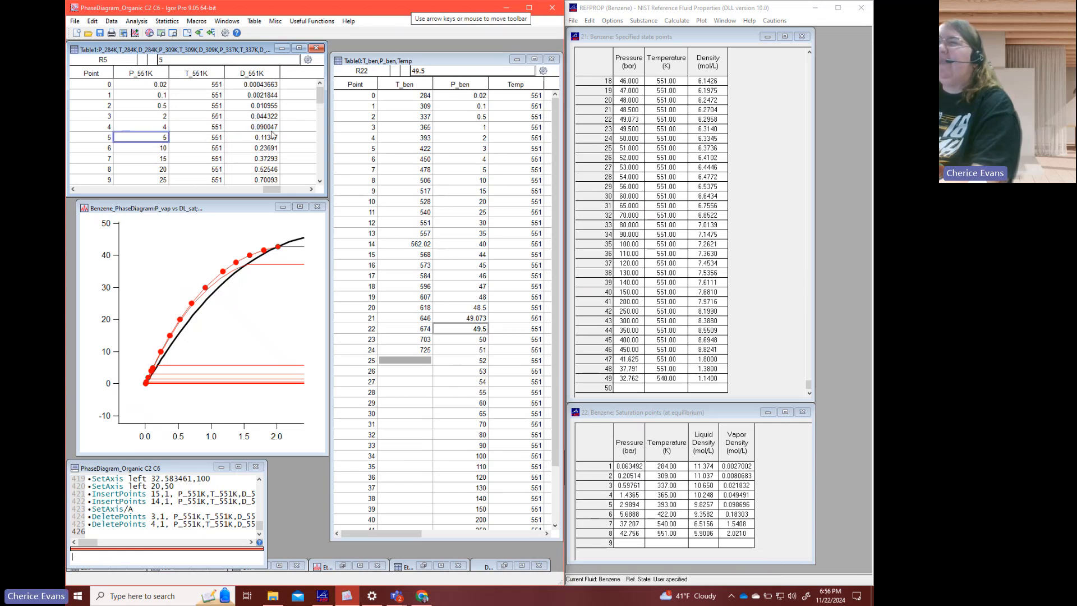
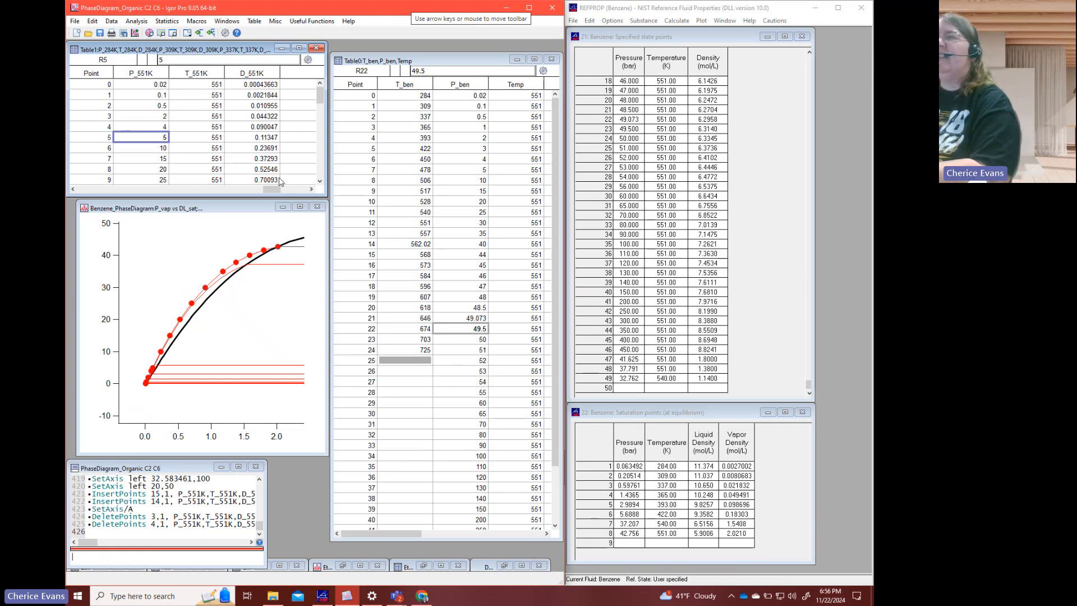
- Delete the 5 bar point at row 5 from the P_551K, T_551K and D_551K waves
click(255, 128)
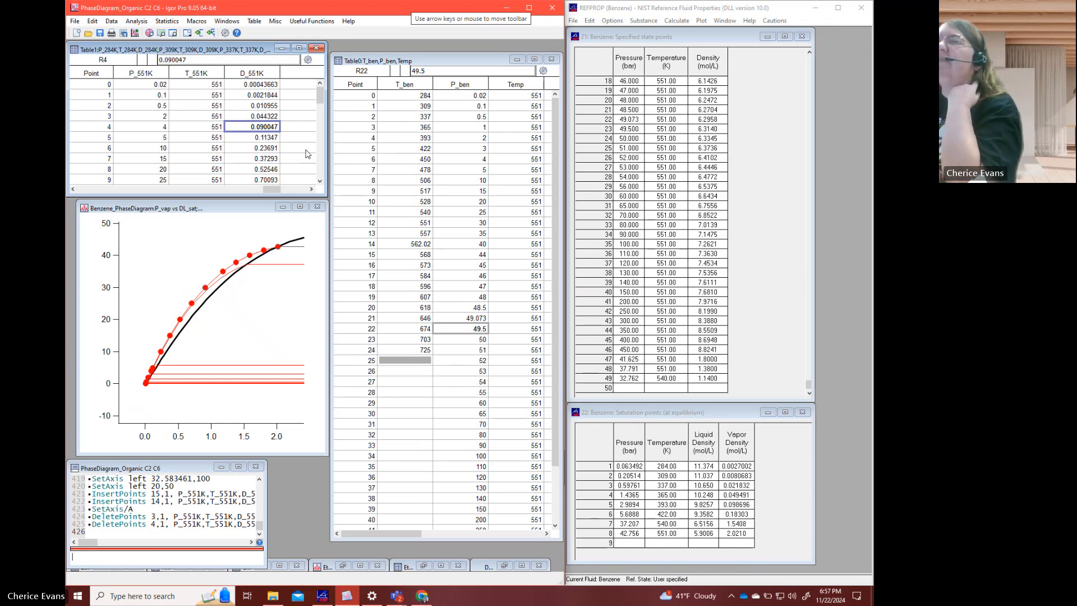
drag(169, 140, 260, 144)
right_click(260, 143)
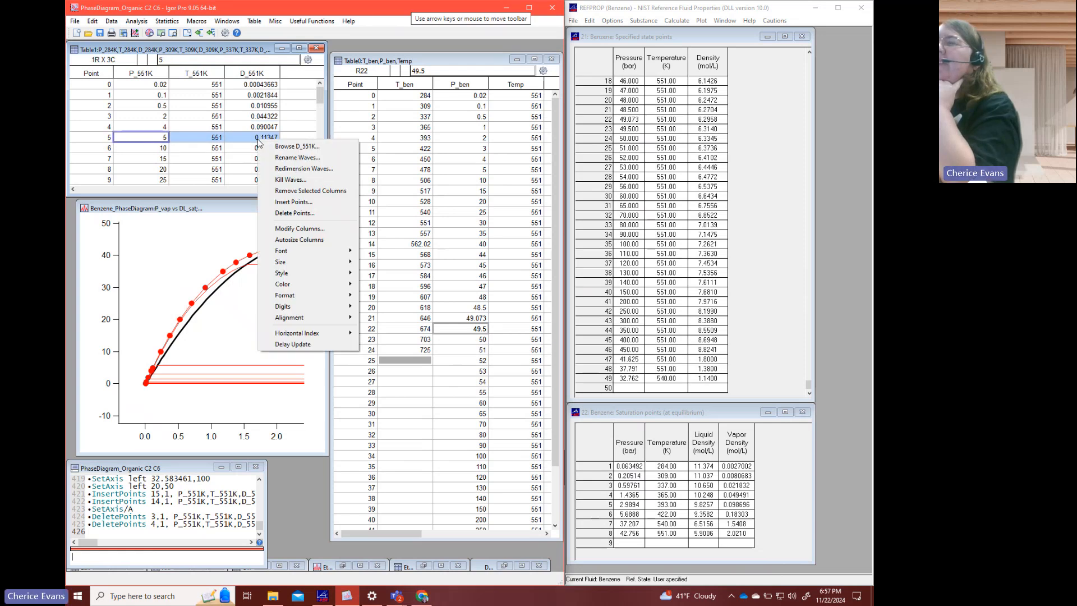
click(295, 213)
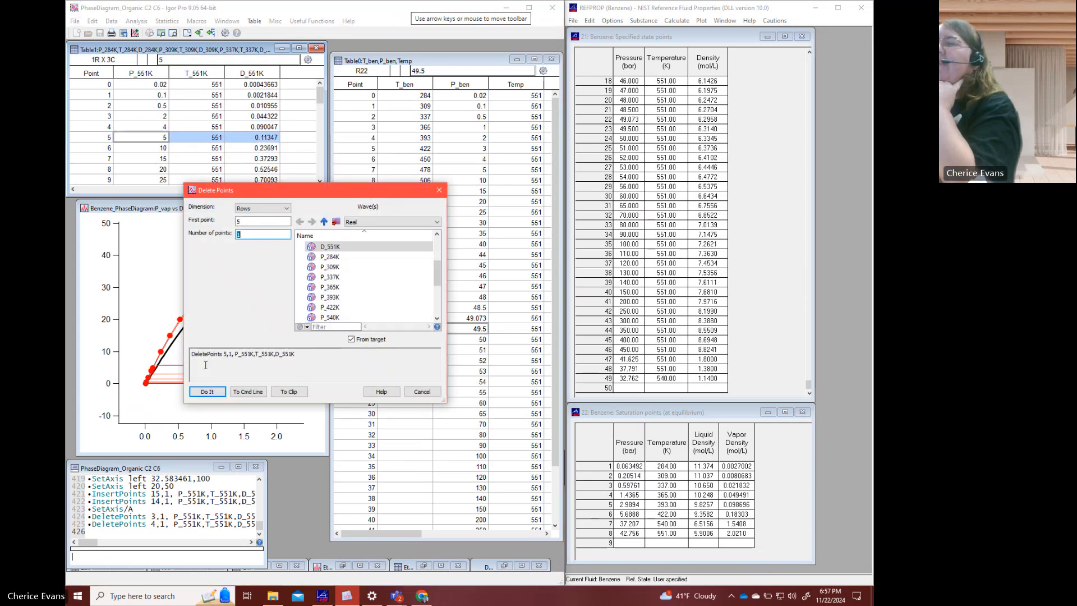
click(207, 392)
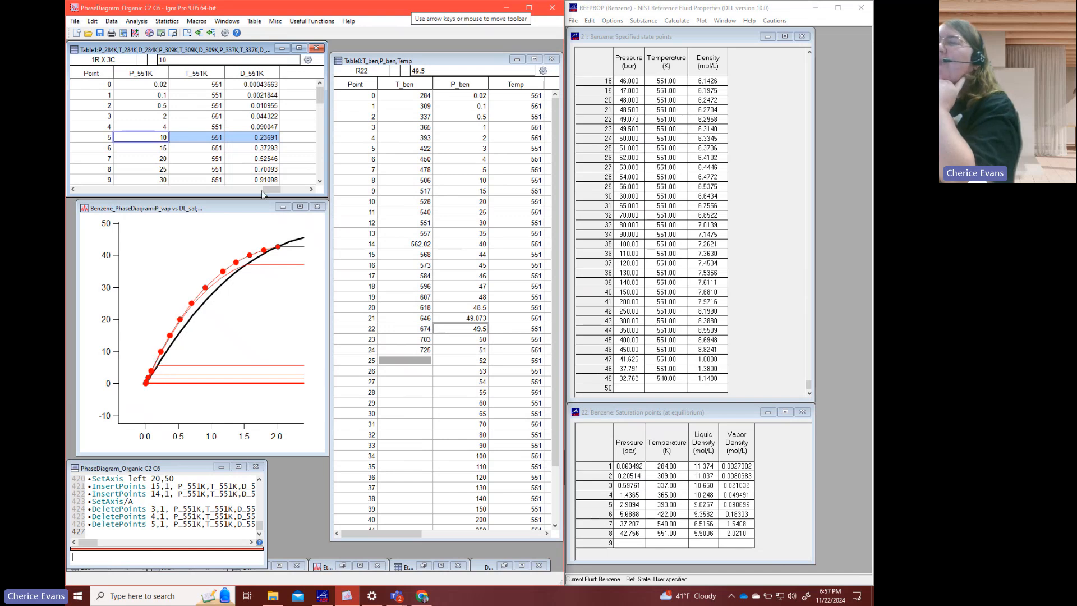
- Insert one new point at row 5 in P_551K, T_551K and D_551K, ahead of the 10 bar point
click(271, 137)
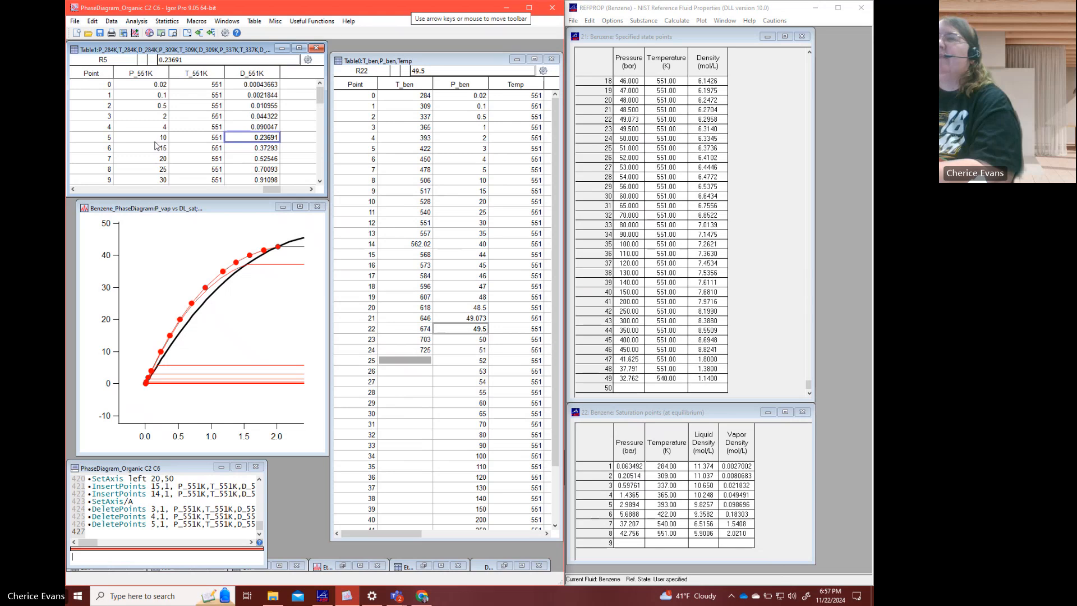
drag(155, 141, 243, 140)
right_click(243, 139)
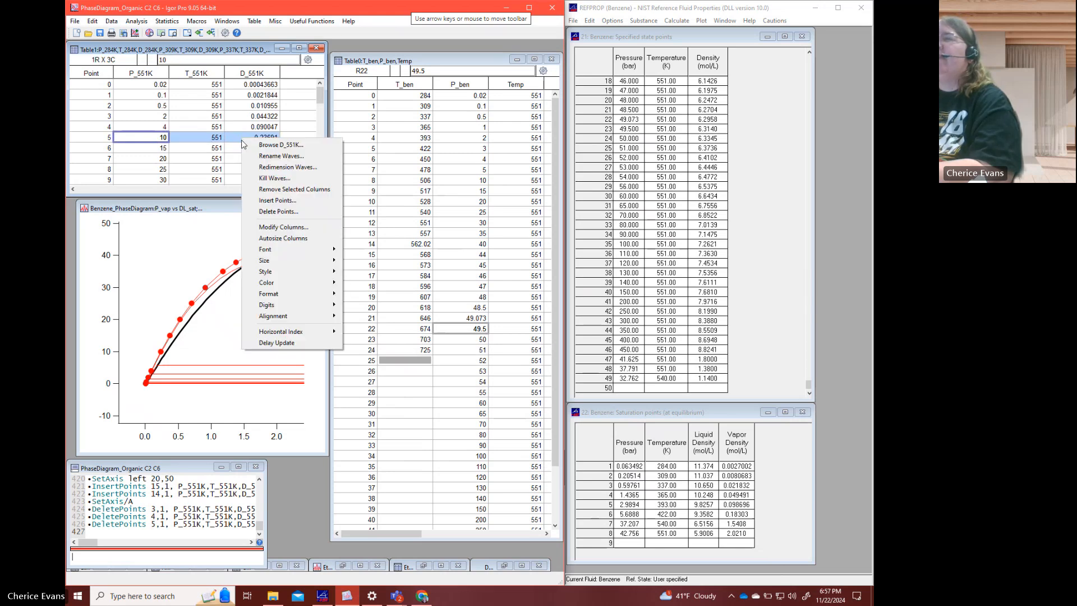
click(271, 203)
click(208, 391)
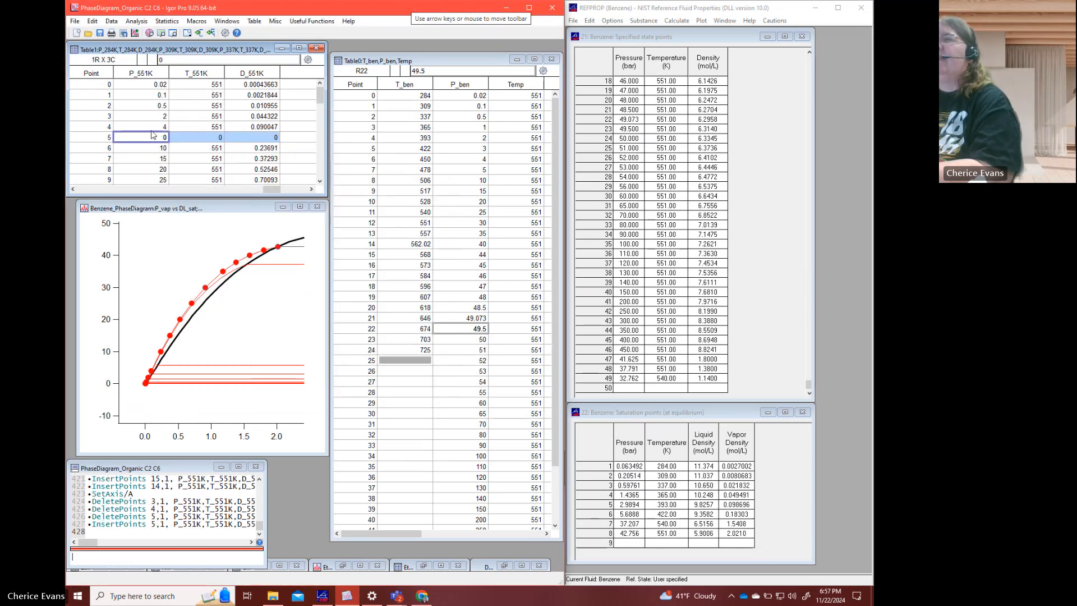
- Fill in the new row 5 with a D_551K density of 0.16 and a T_551K temperature of 551
click(247, 139)
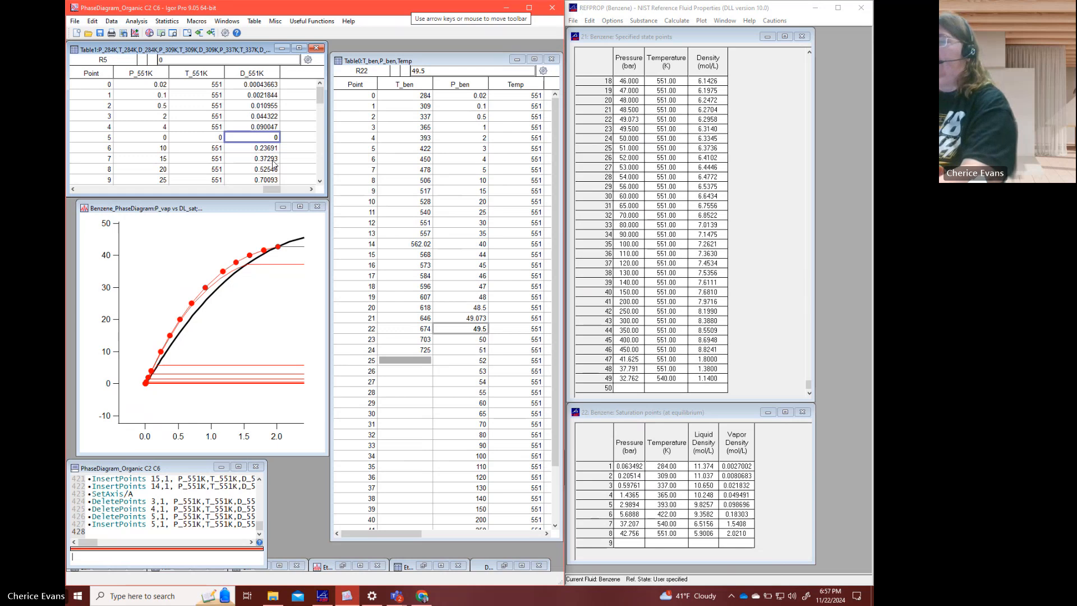
key(BackSpace)
text(0.16)
key(shift+Tab)
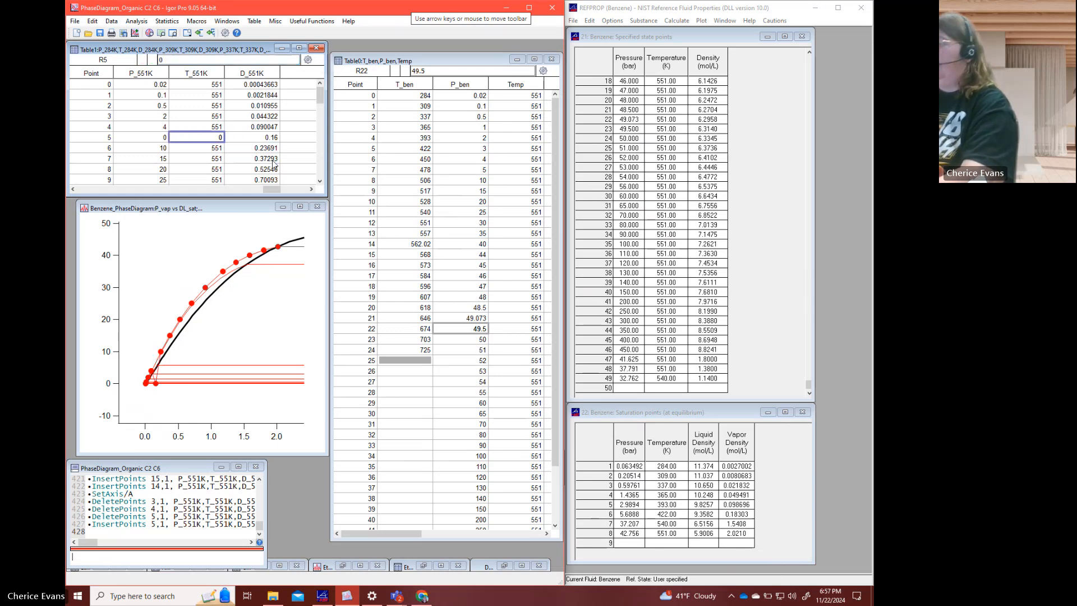
text(551)
key(shift+Tab)
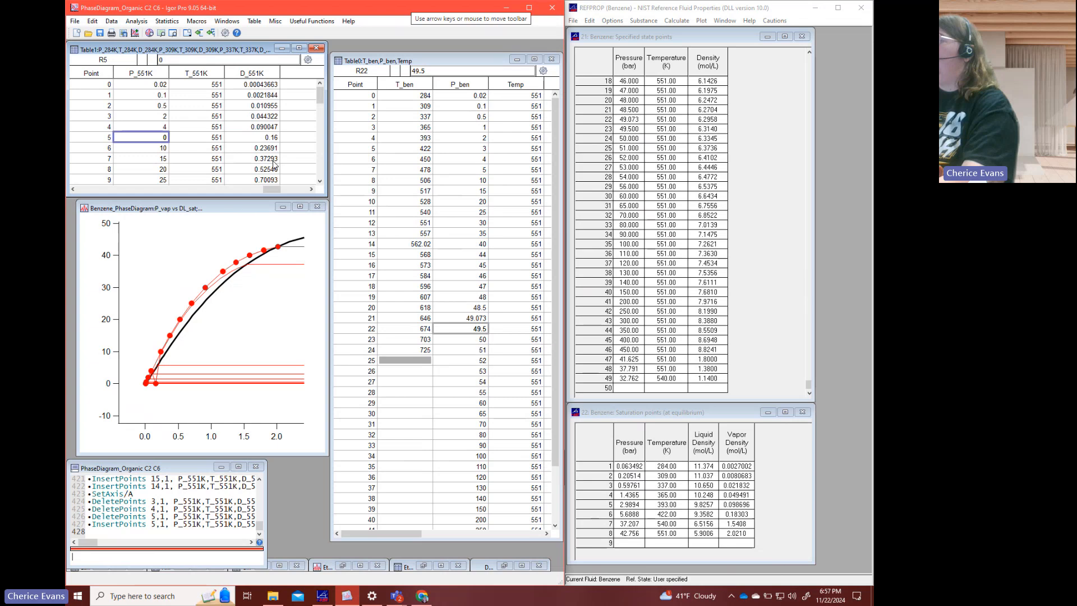
- In REFPROP, overwrite specified state point 49 with 551 K and 0.16 mol/L to calculate its pressure
click(665, 380)
text(5)
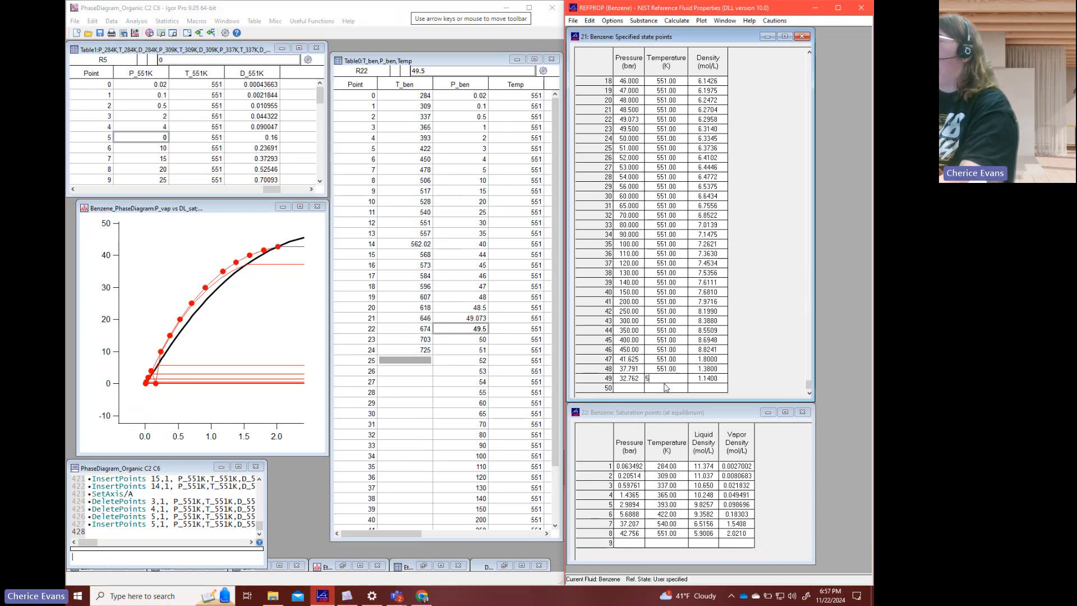
text(51)
key(Tab)
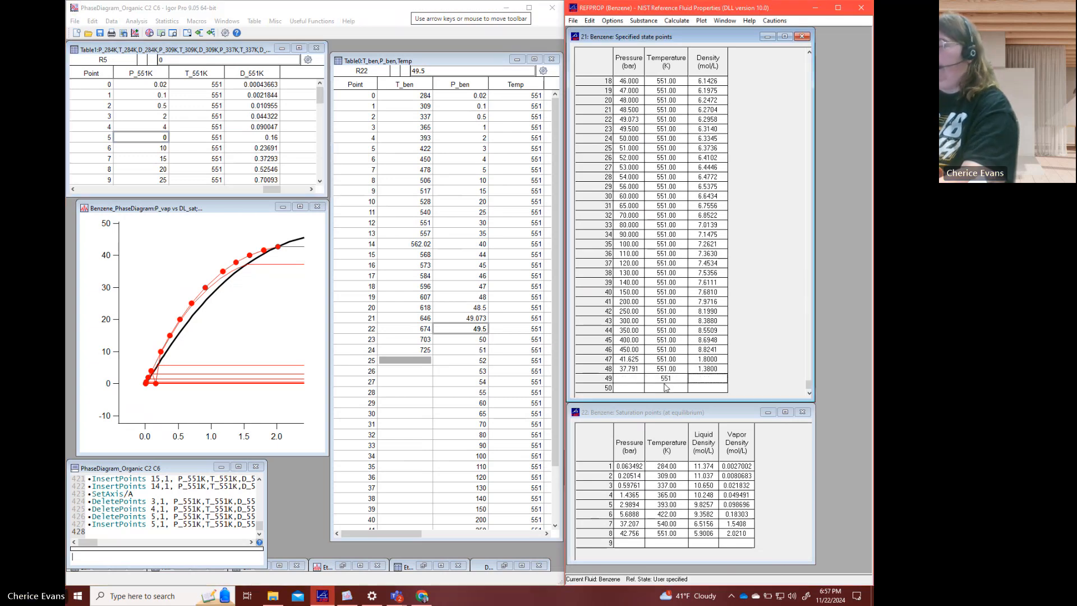
text(0.16)
click(666, 387)
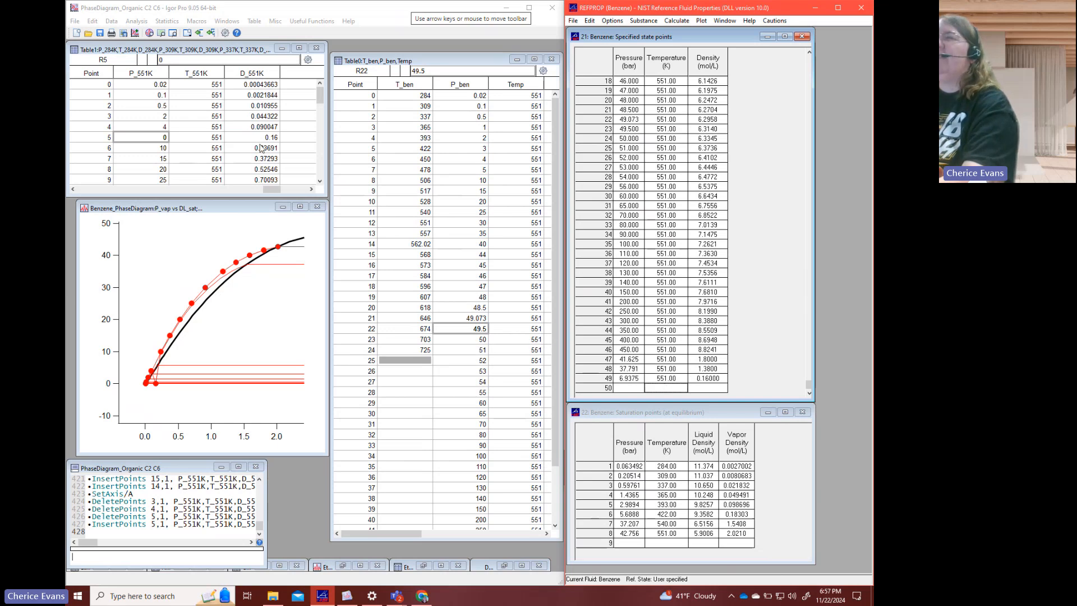
- Back in Igor Pro, set the P_551K pressure of row 5 to 6.9375
click(151, 138)
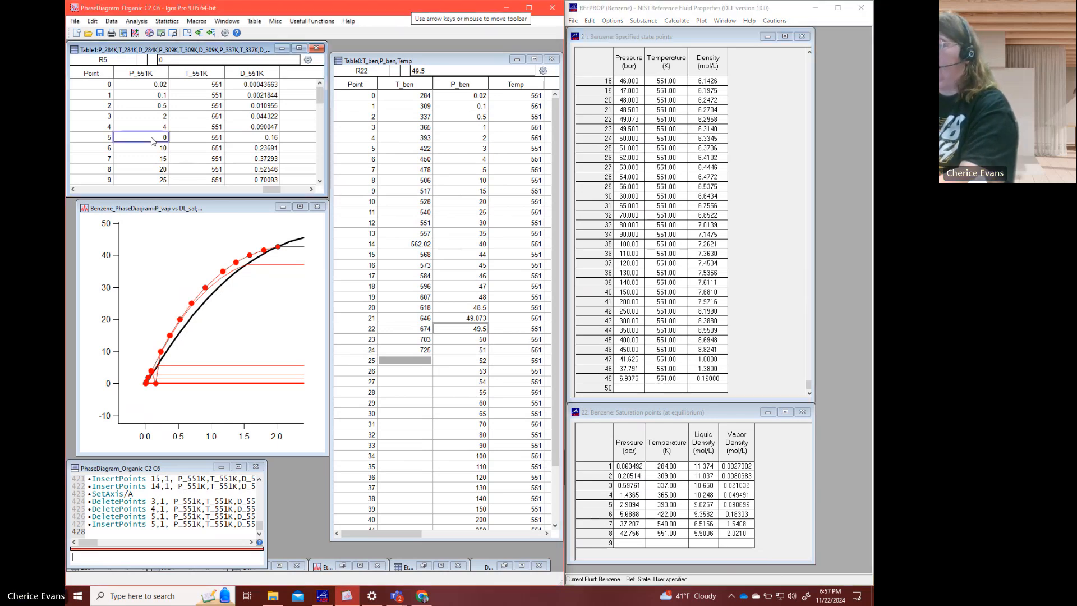
text(6.9375)
key(Return)
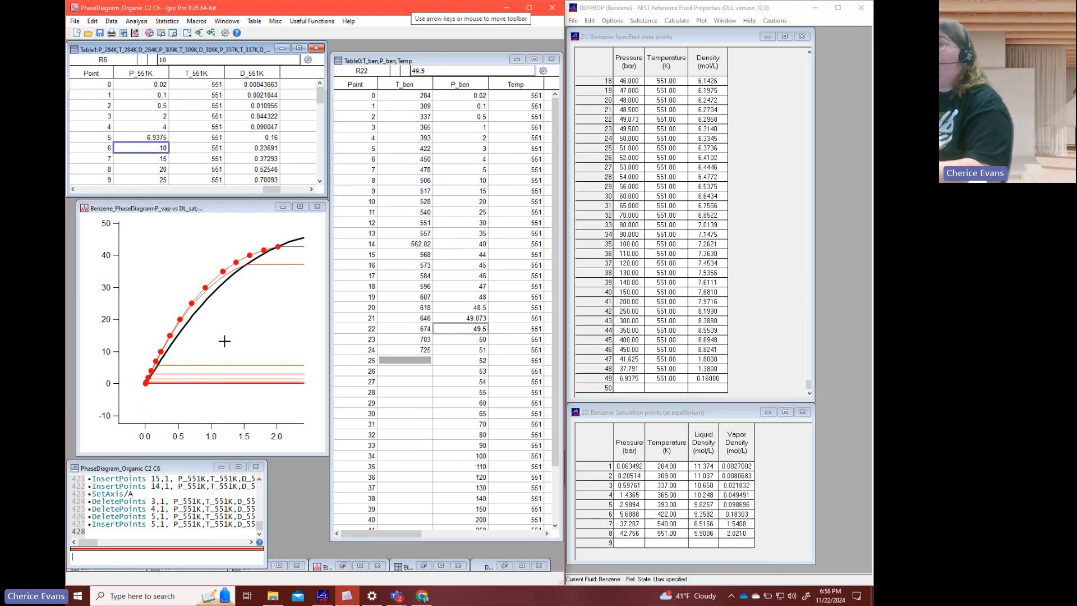
click(199, 151)
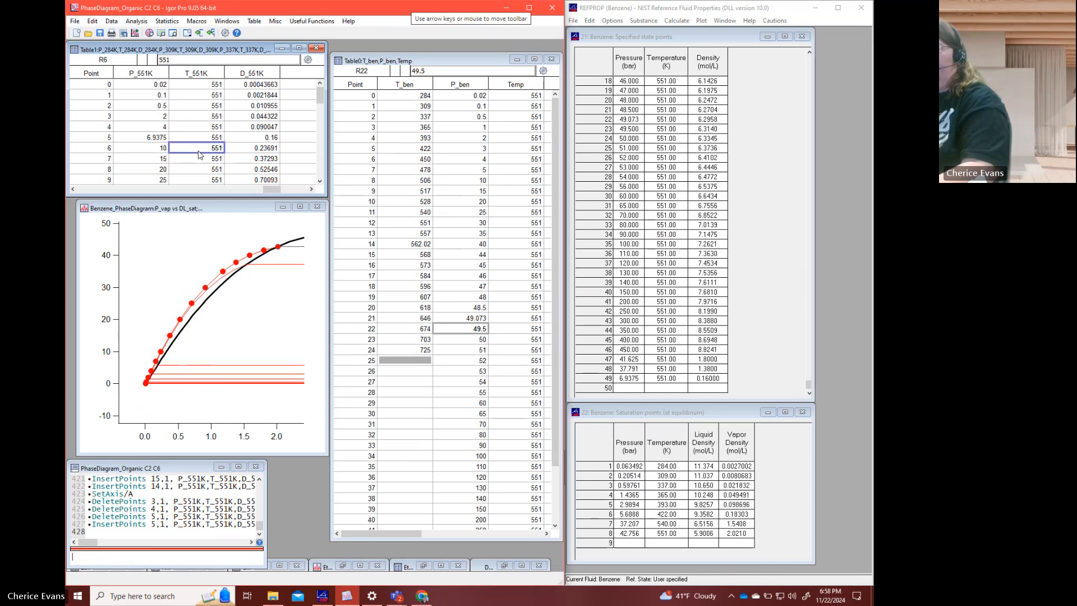
key(ctrl+a)
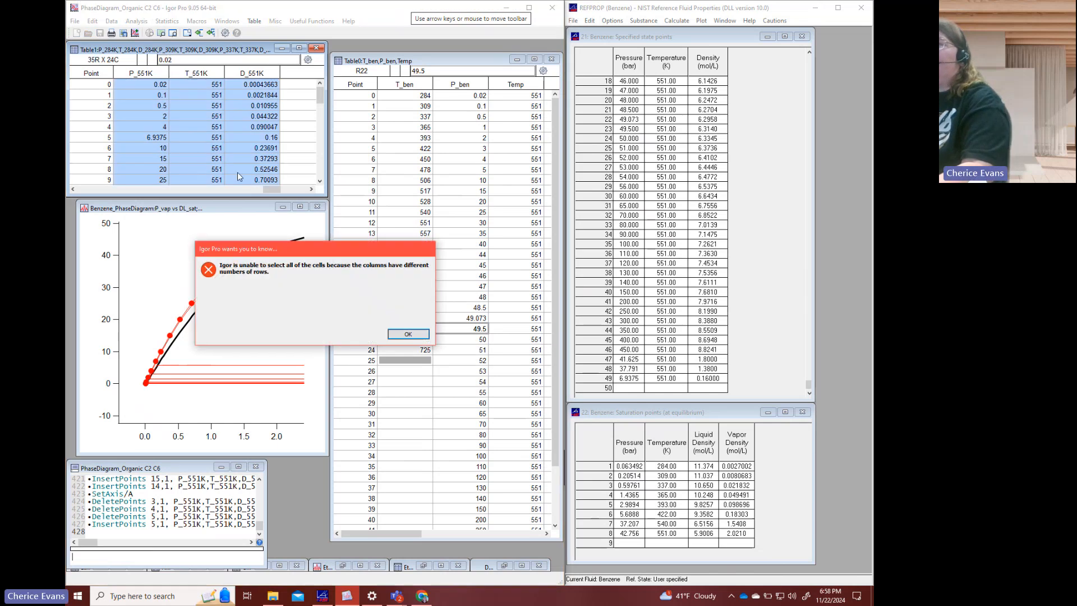
click(408, 334)
- Autoscale the benzene phase diagram, then expand it around the liquid side of the 551 K isotherm, from about 5.5 to 8.5 mol/L
click(290, 299)
key(ctrl+a)
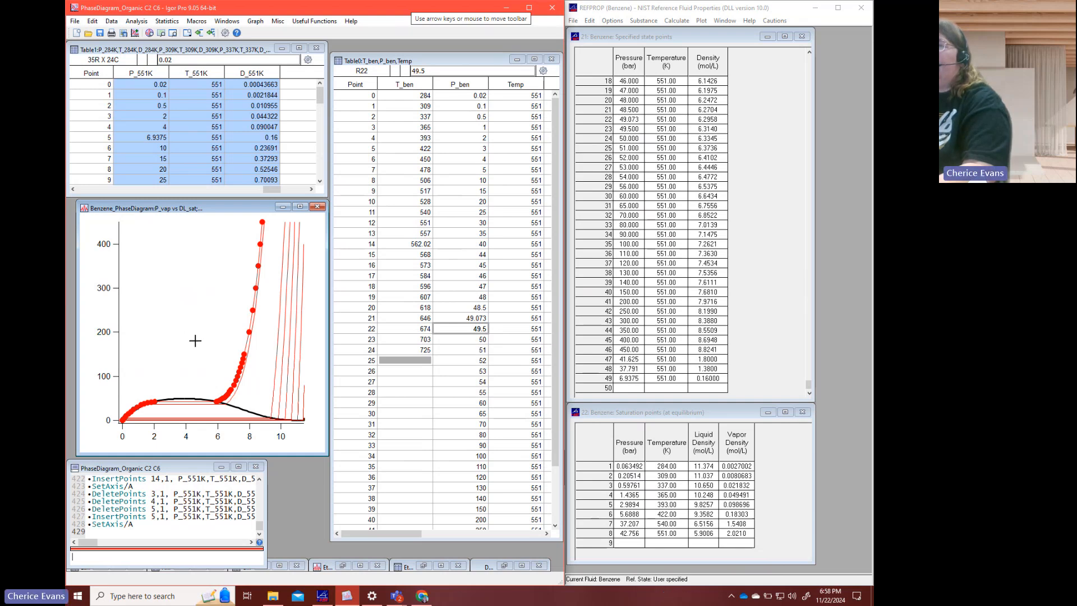
drag(208, 271, 258, 404)
click(248, 391)
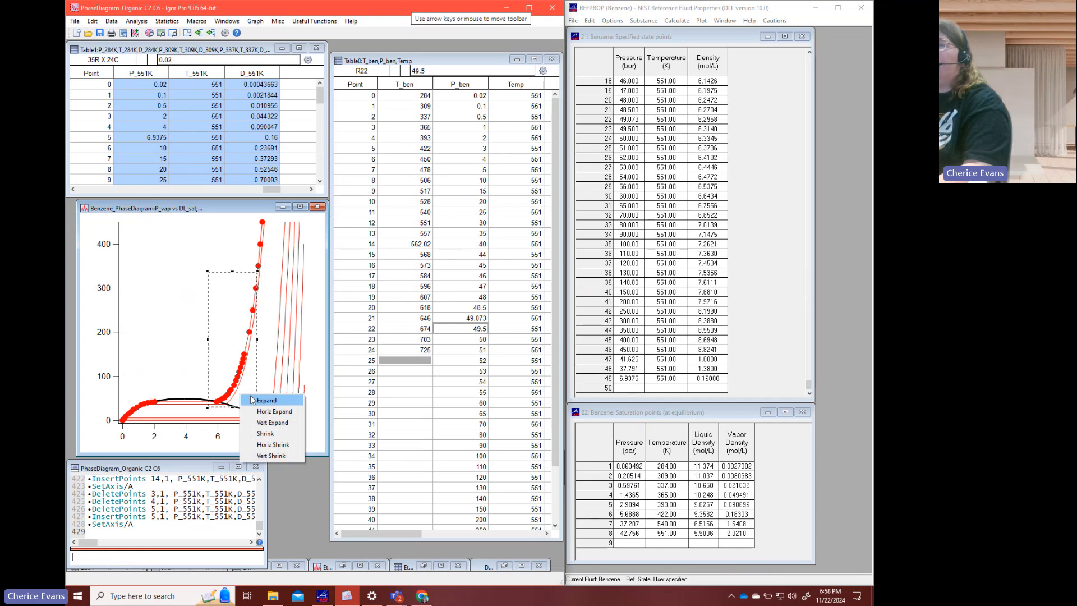
click(251, 396)
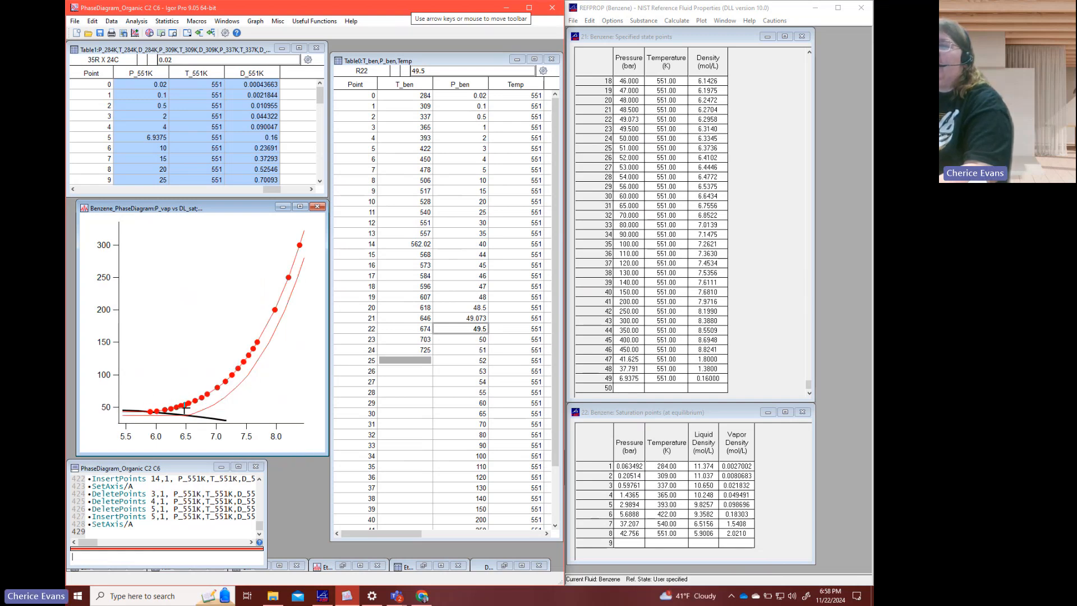
- Delete the 65 bar point at row 25 from the P_551K, T_551K and D_551K waves
click(217, 159)
scroll(216, 168, down, 2)
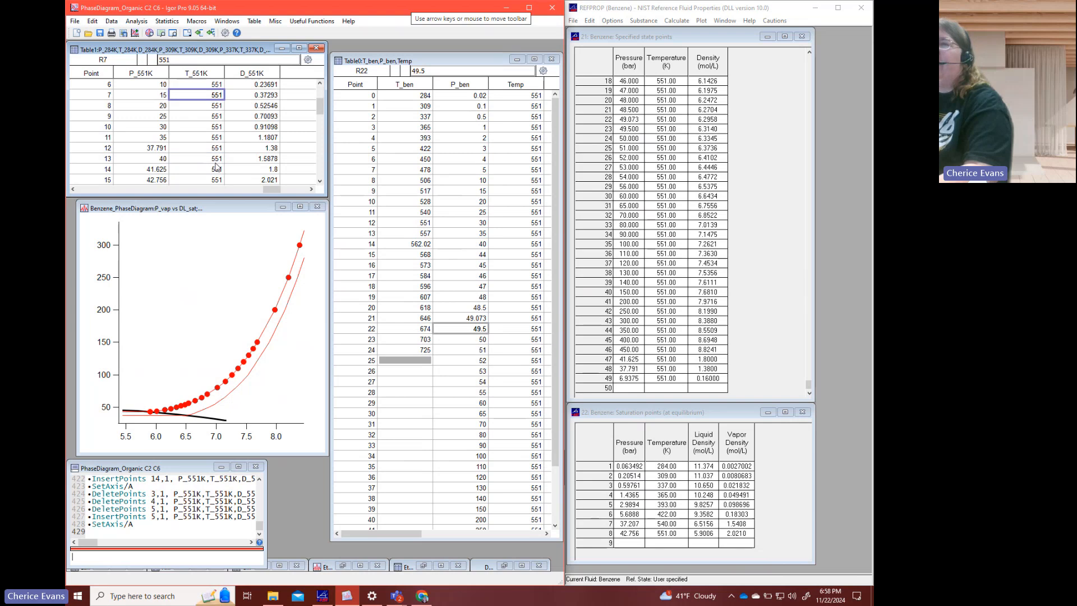
scroll(217, 167, down, 4)
scroll(217, 168, up, 1)
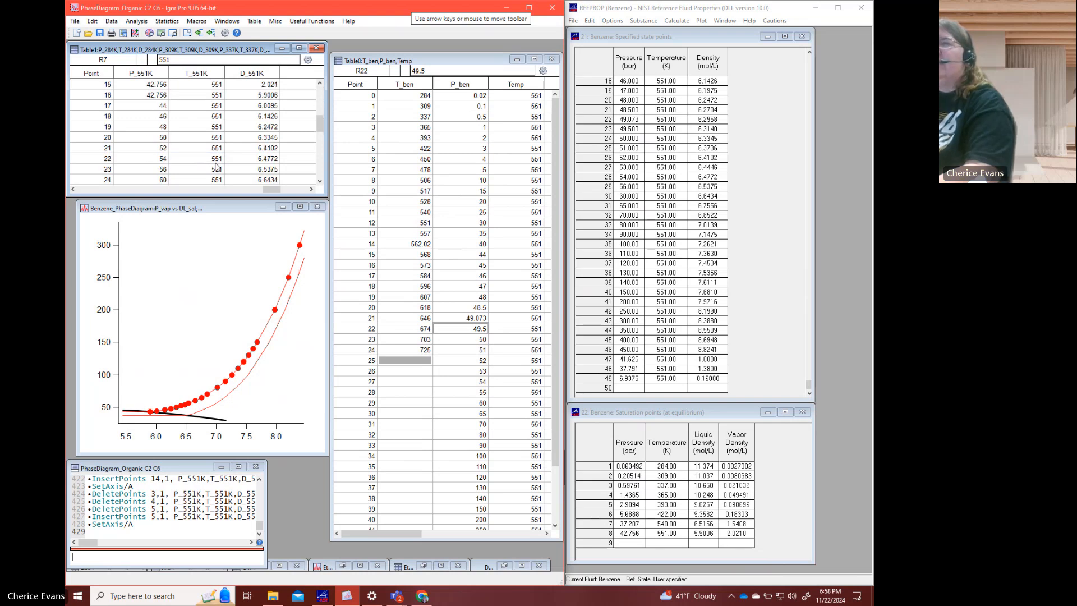
click(150, 140)
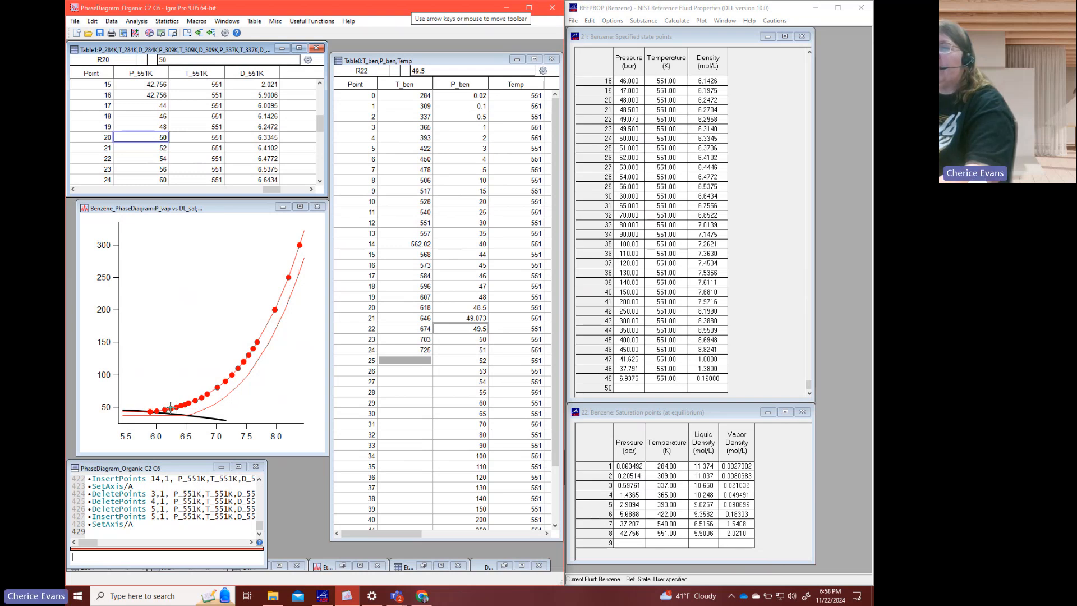
click(152, 149)
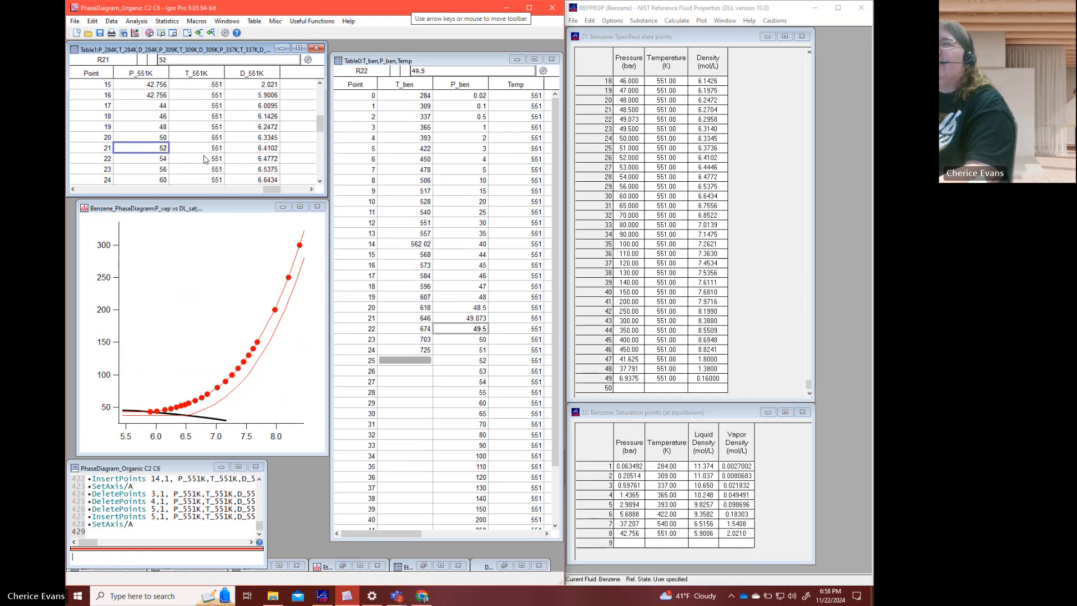
scroll(205, 160, down, 1)
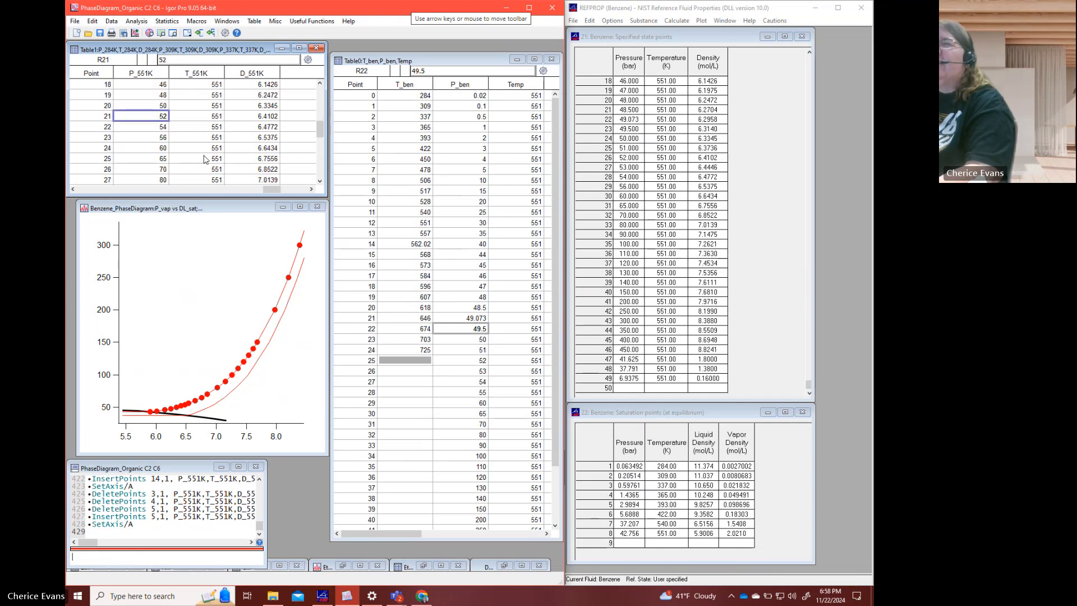
click(157, 160)
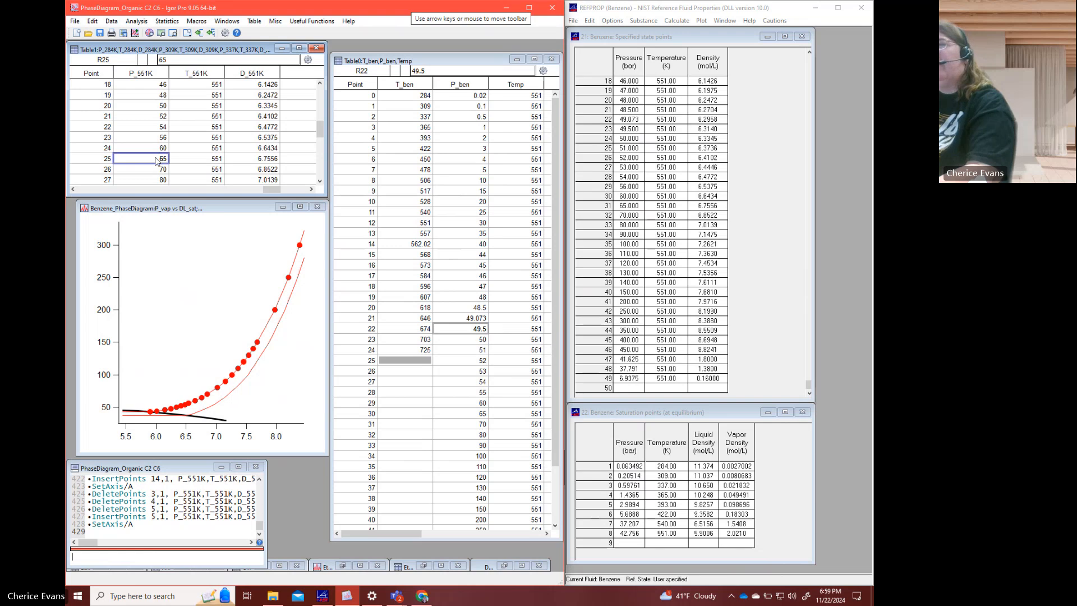
scroll(157, 160, down, 2)
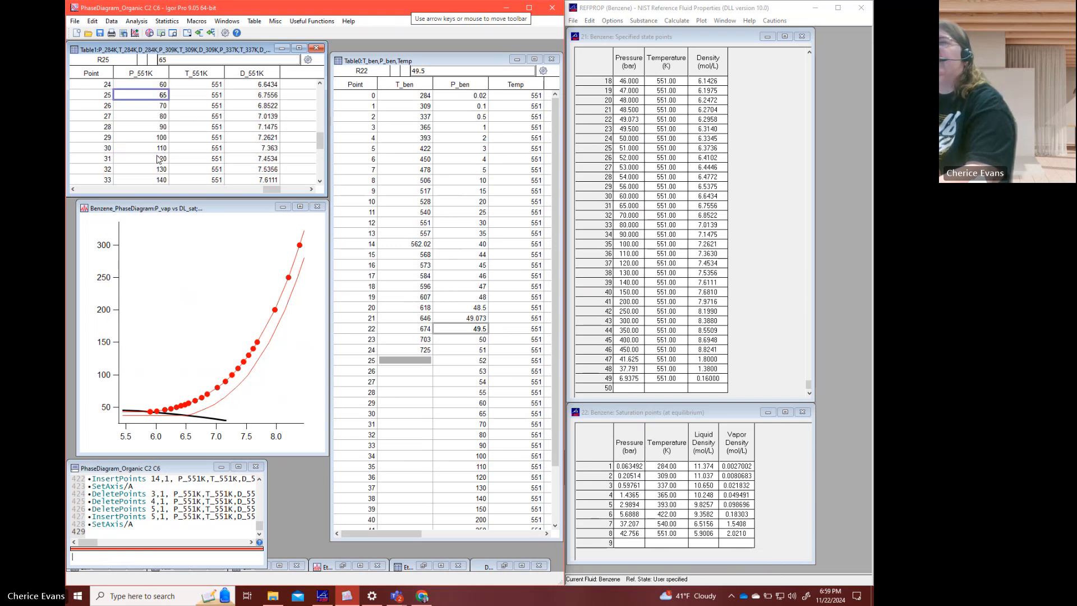
scroll(158, 160, up, 1)
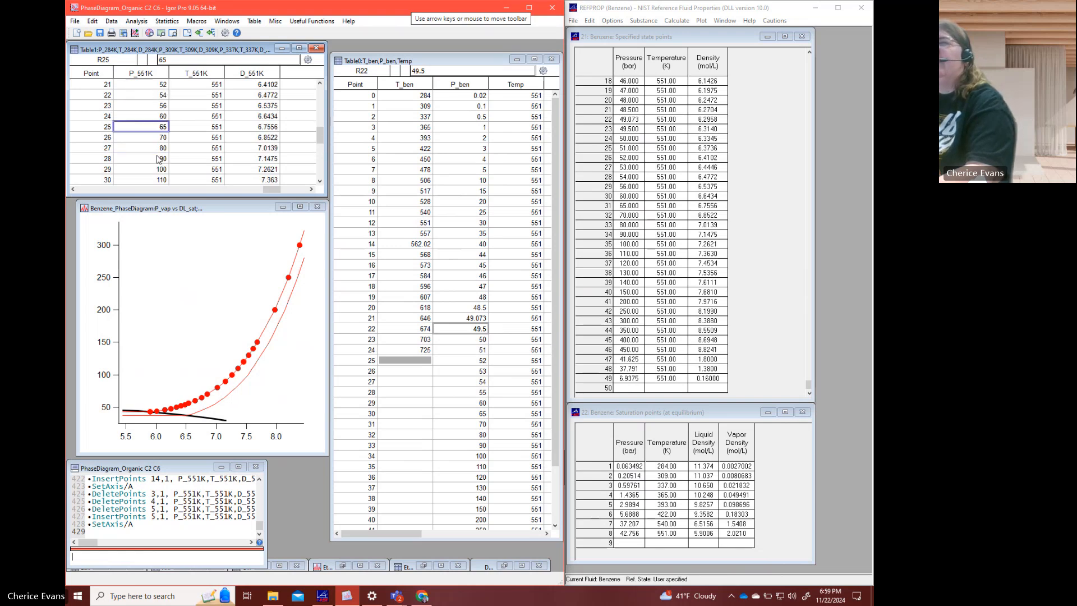
shift+click(272, 130)
right_click(273, 130)
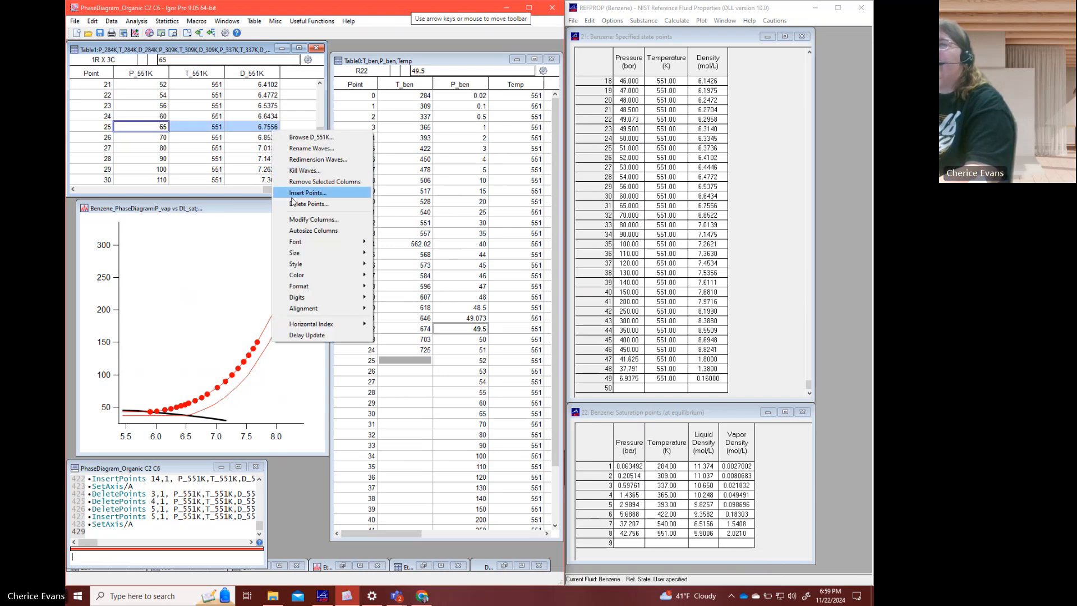
click(309, 204)
click(207, 392)
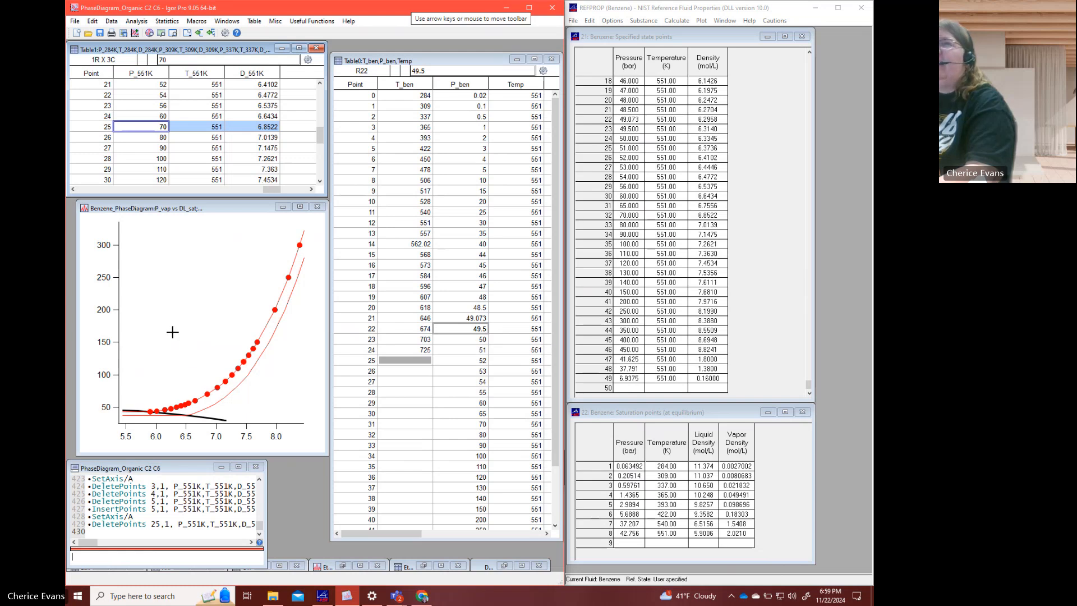
- Delete the four points from 110 to 140 bar, rows 29 to 32, from the P_551K, T_551K and D_551K waves
click(92, 22)
click(93, 21)
click(178, 157)
scroll(185, 164, down, 1)
scroll(187, 167, down, 1)
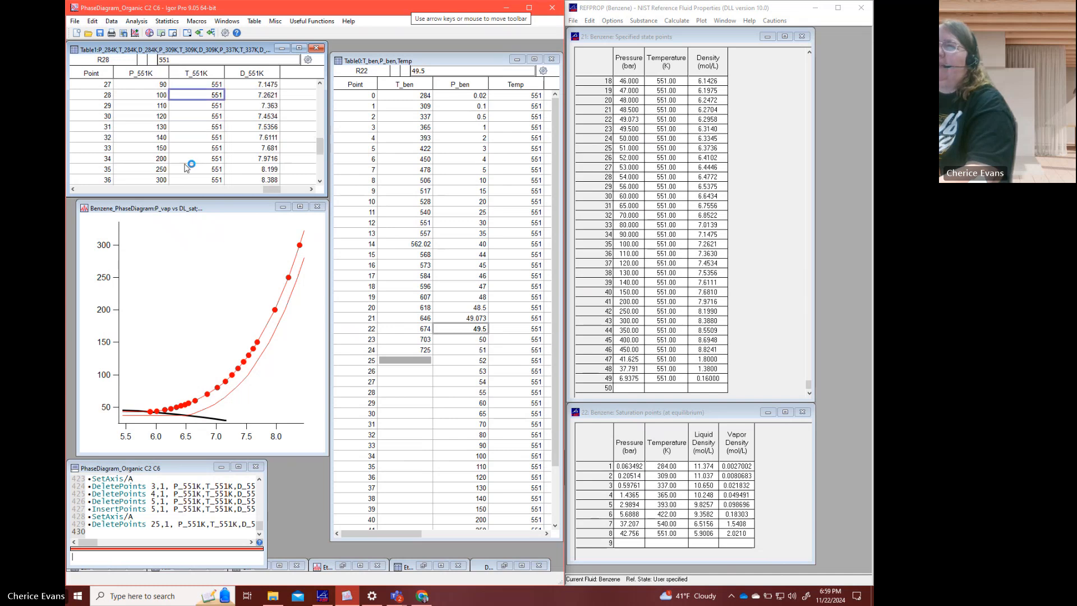
click(166, 137)
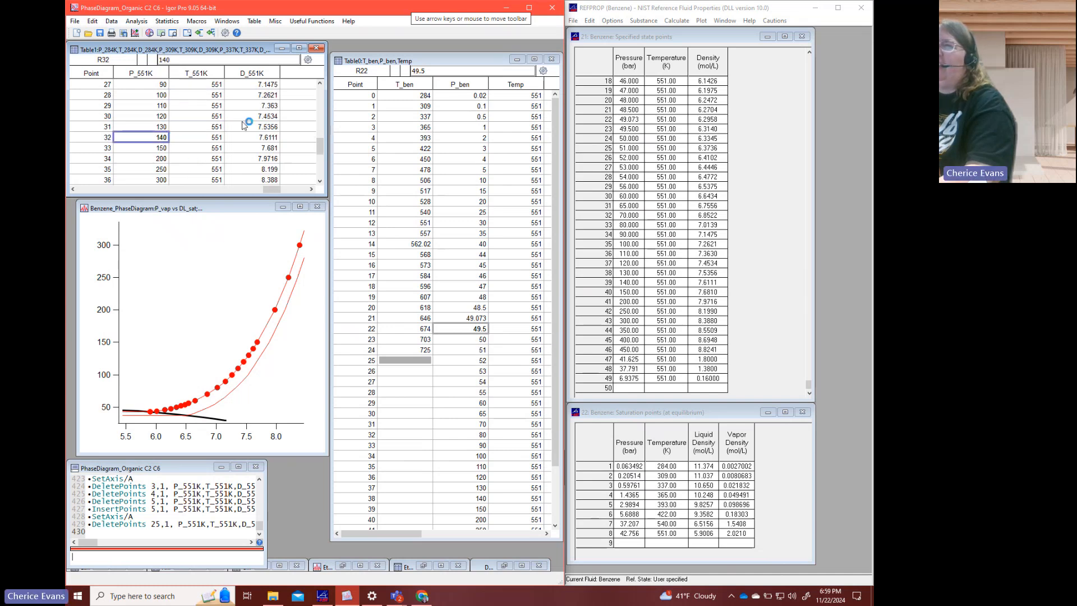
shift+click(272, 115)
shift+click(271, 107)
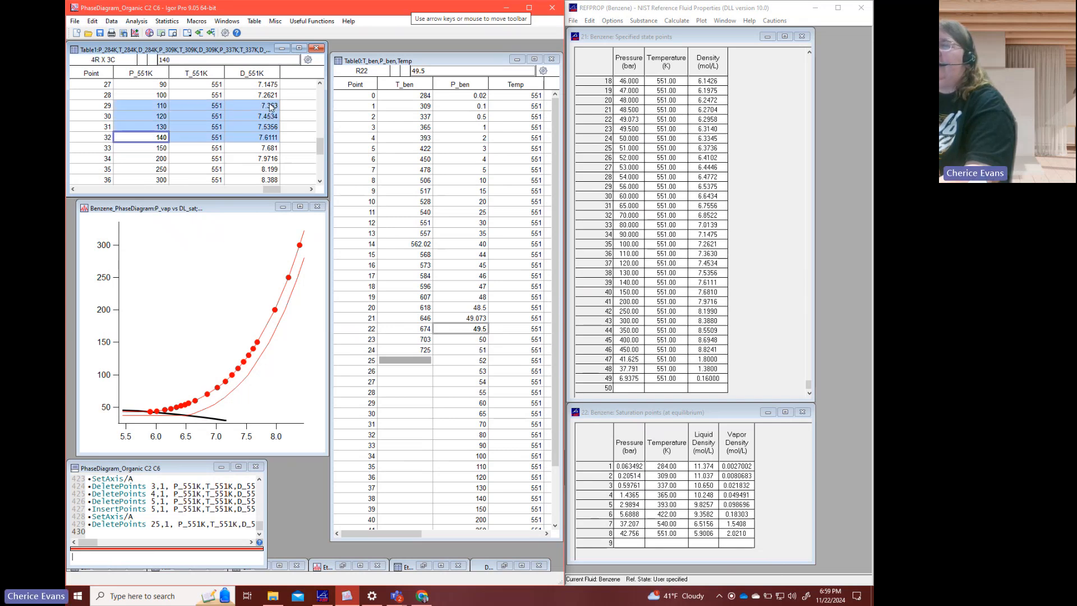
right_click(271, 106)
click(303, 176)
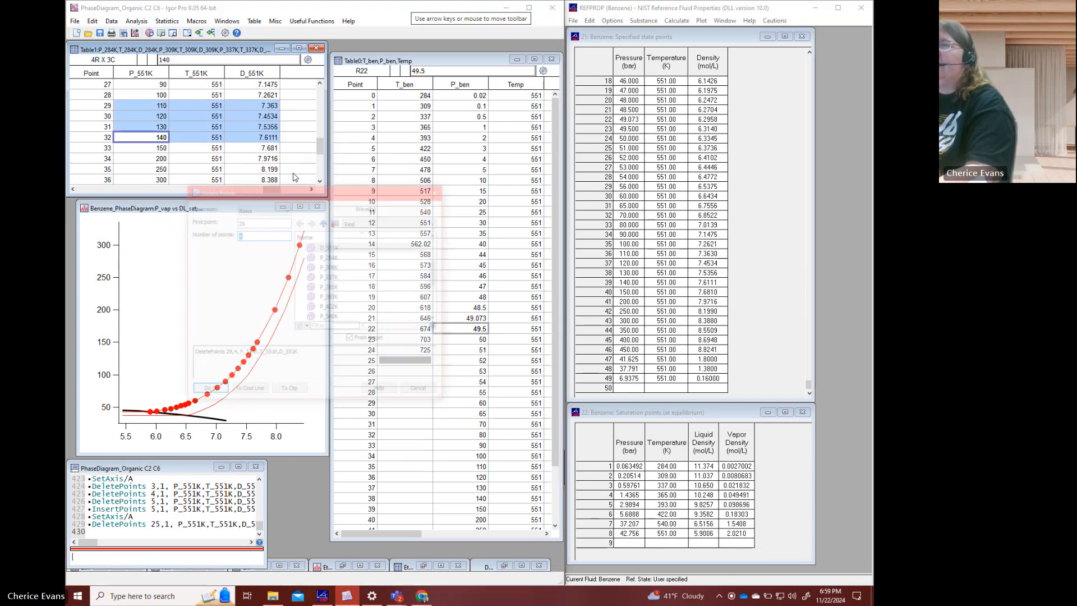
click(207, 392)
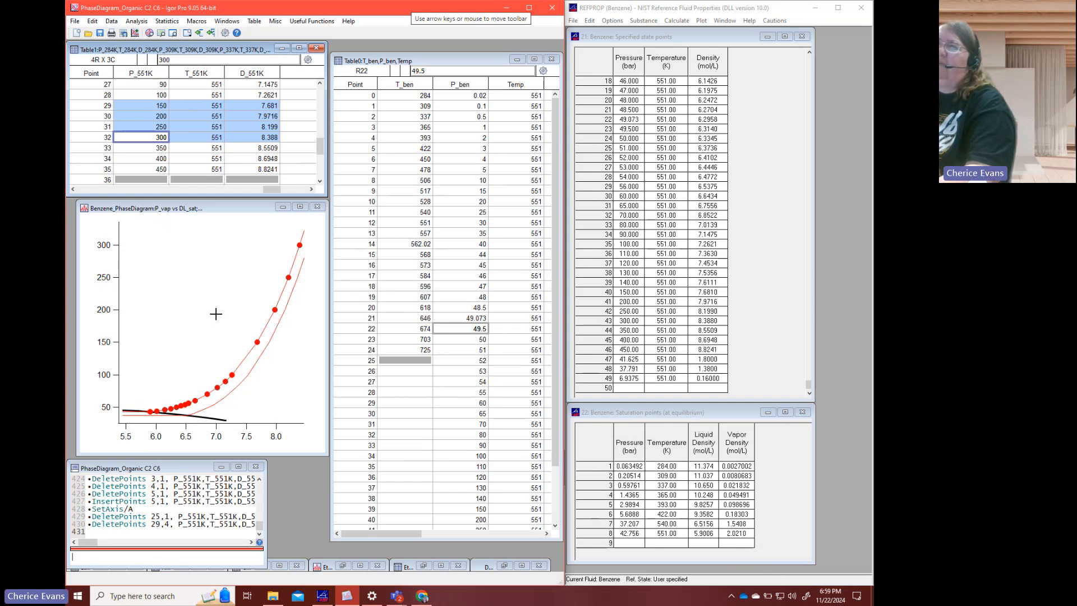
- Insert two points at row 29, ahead of the 150 bar point, in the P_551K, T_551K and D_551K waves
click(160, 107)
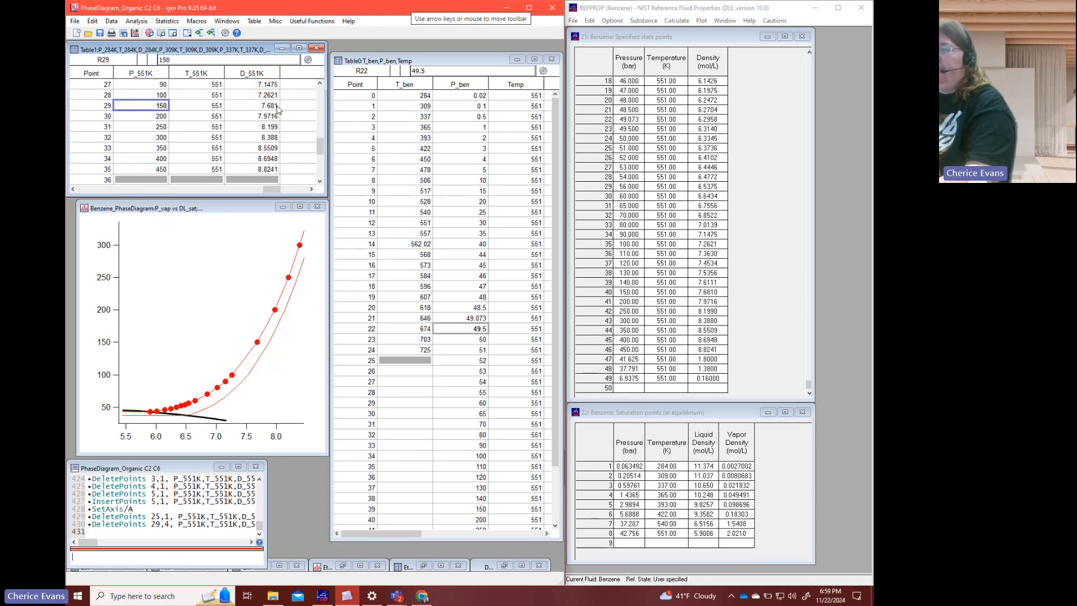
shift+click(278, 107)
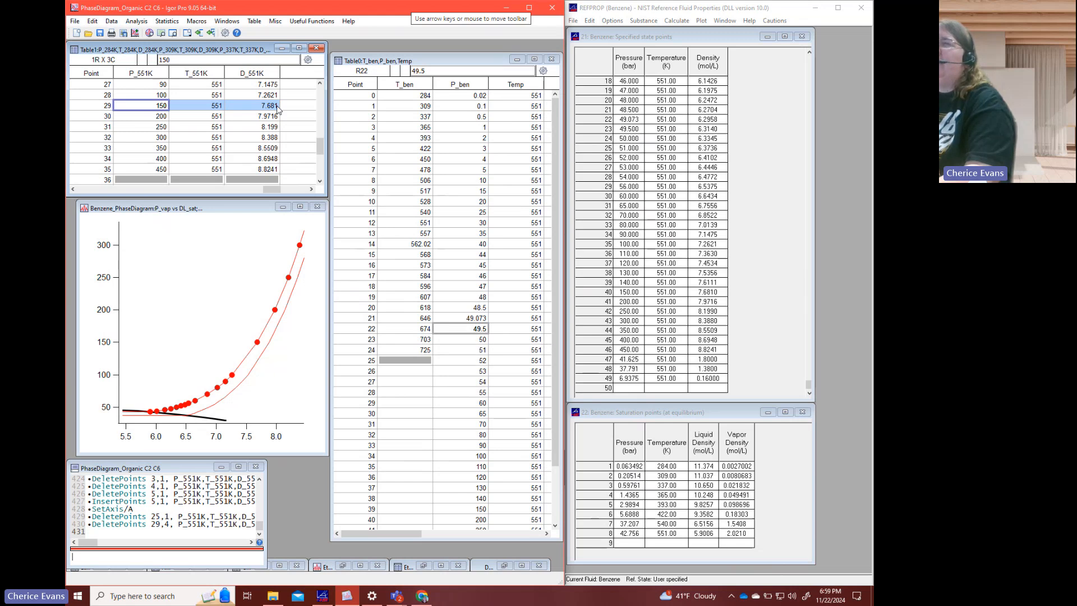
shift+click(273, 118)
right_click(273, 119)
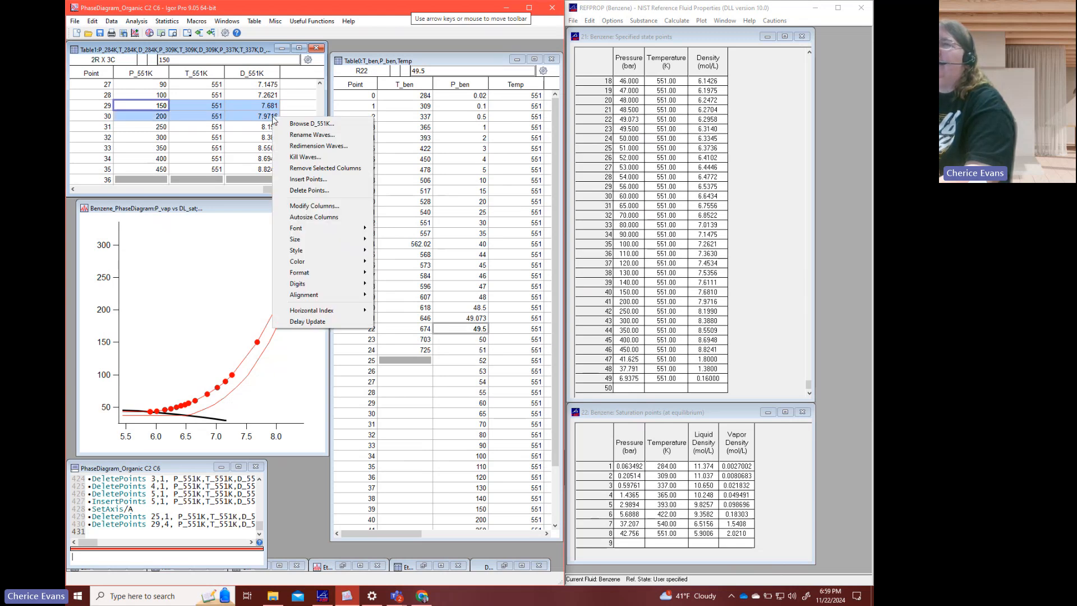
click(297, 180)
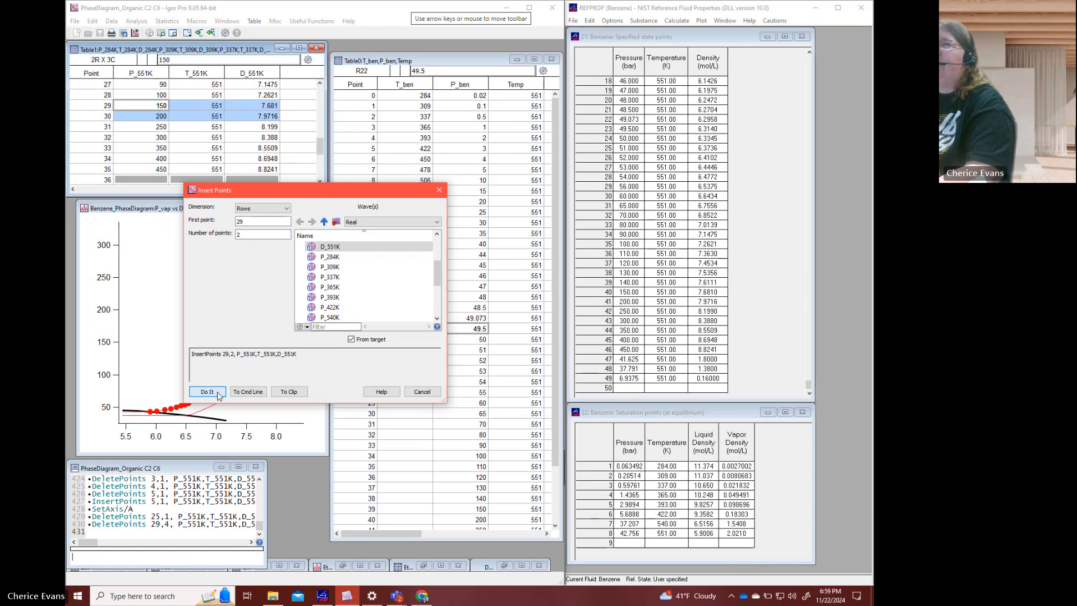
click(202, 392)
- Set the P_551K pressures of rows 29, 30 and 31 to 120, 140 and 160
click(158, 109)
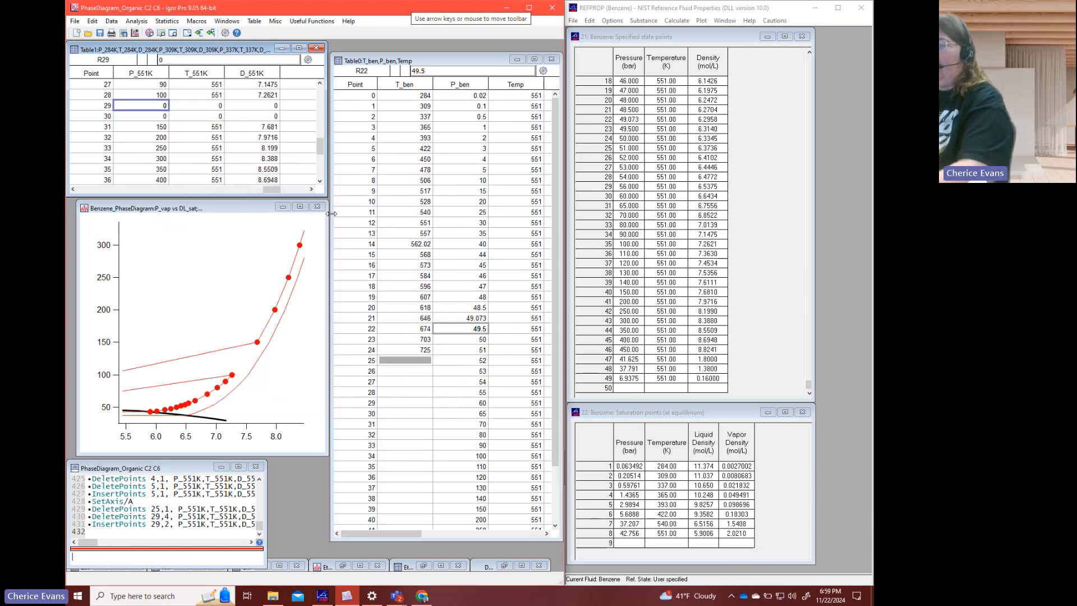
text(120)
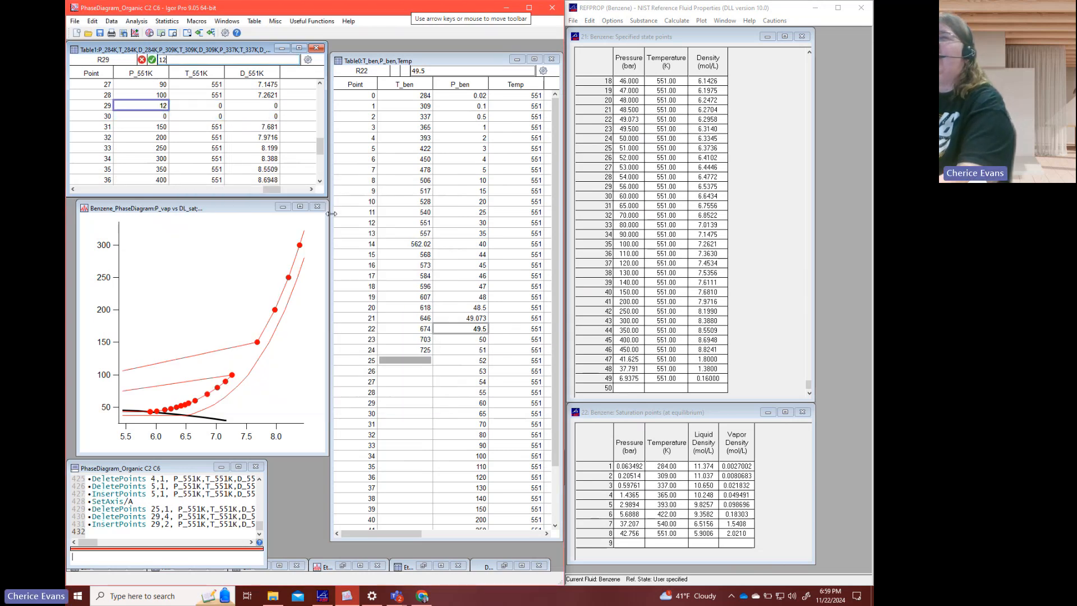
key(Return)
text(140)
key(Return)
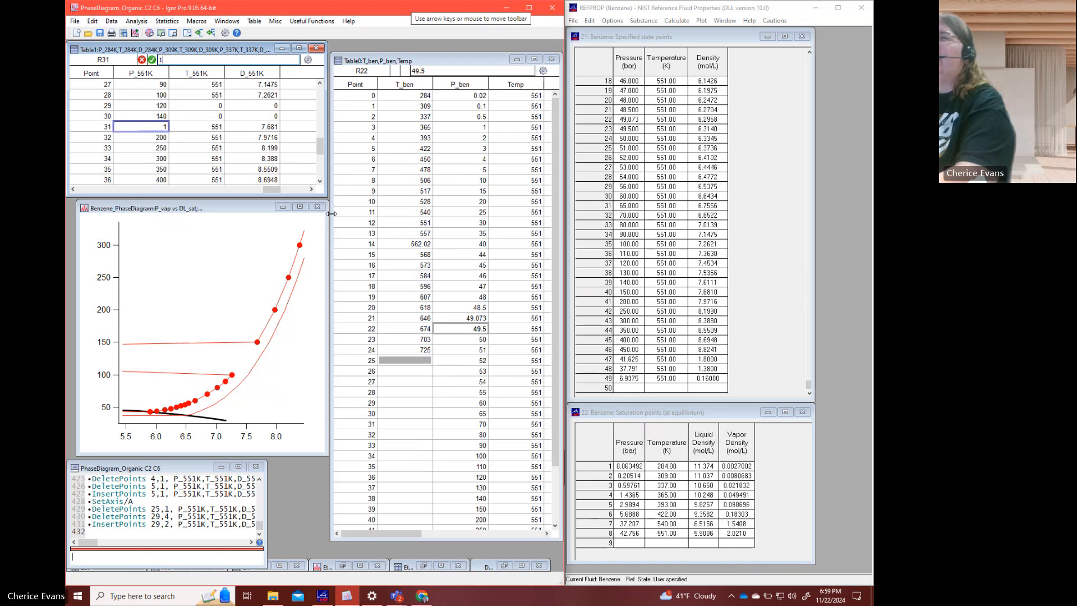
text(160)
key(Return)
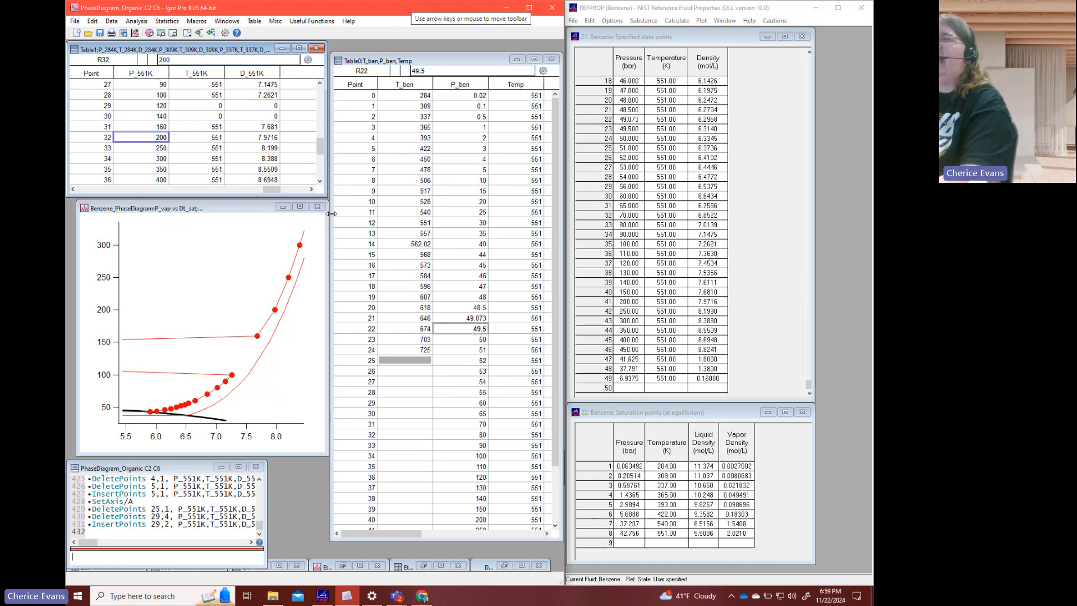
- Insert one point at row 32 in the three 551 K waves and set its P_551K pressure to 180
drag(157, 140, 258, 138)
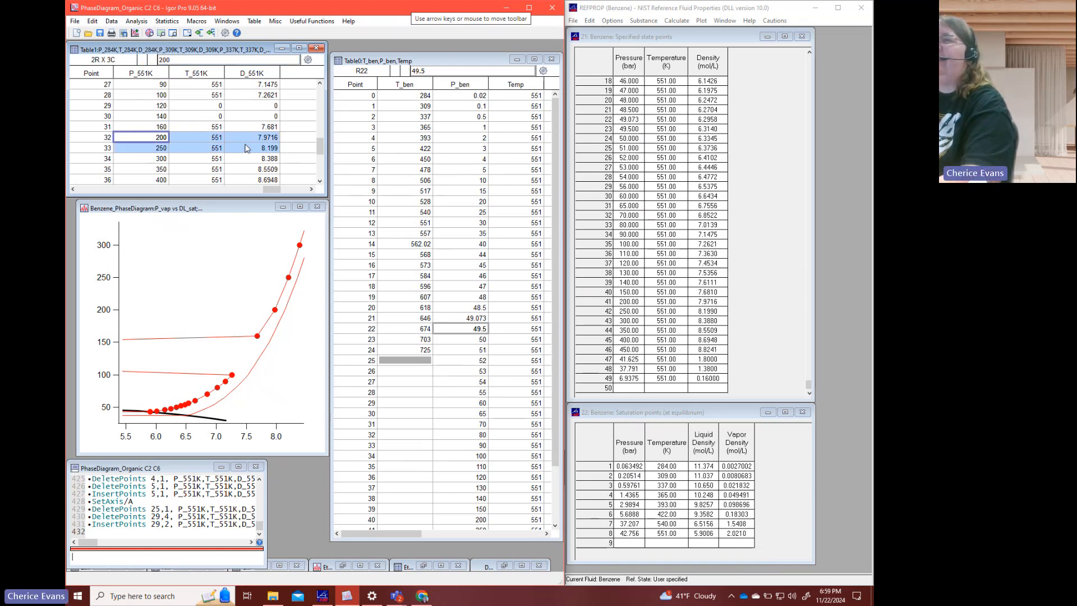
right_click(252, 137)
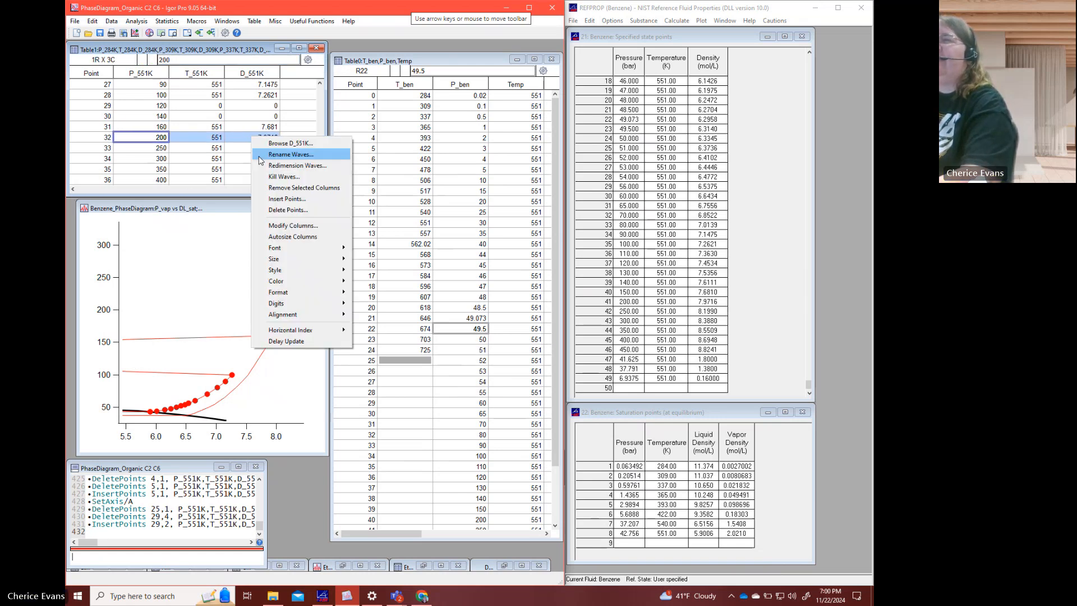
click(286, 199)
click(207, 392)
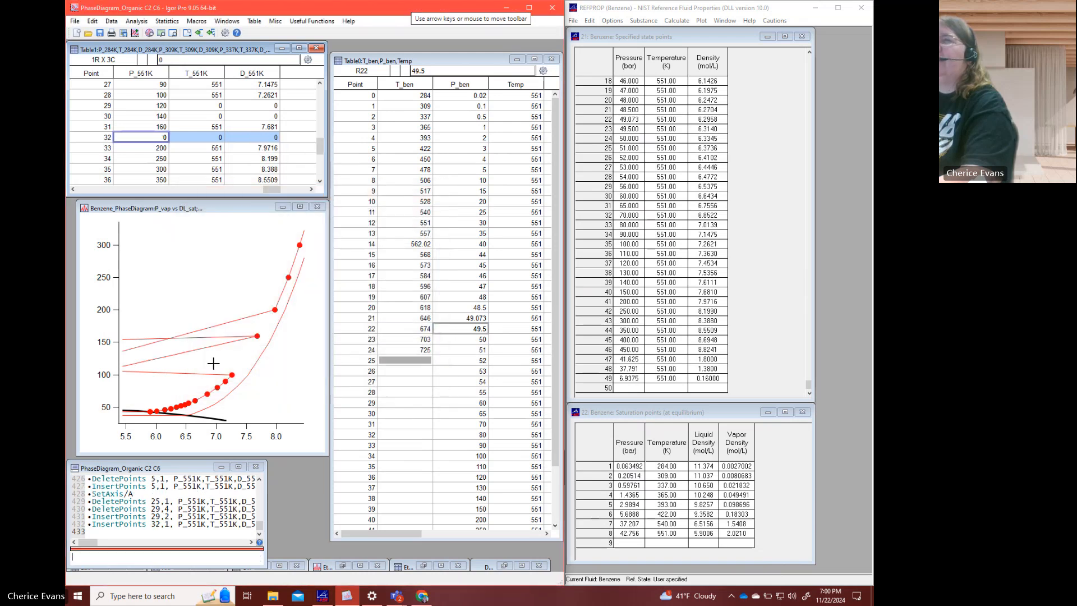
click(167, 137)
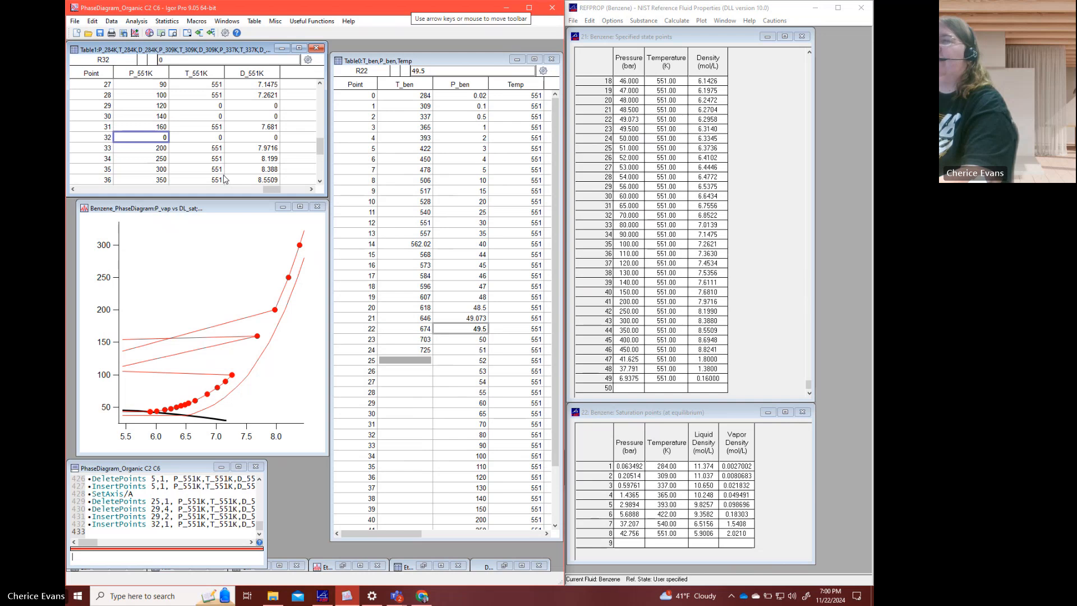
text(180)
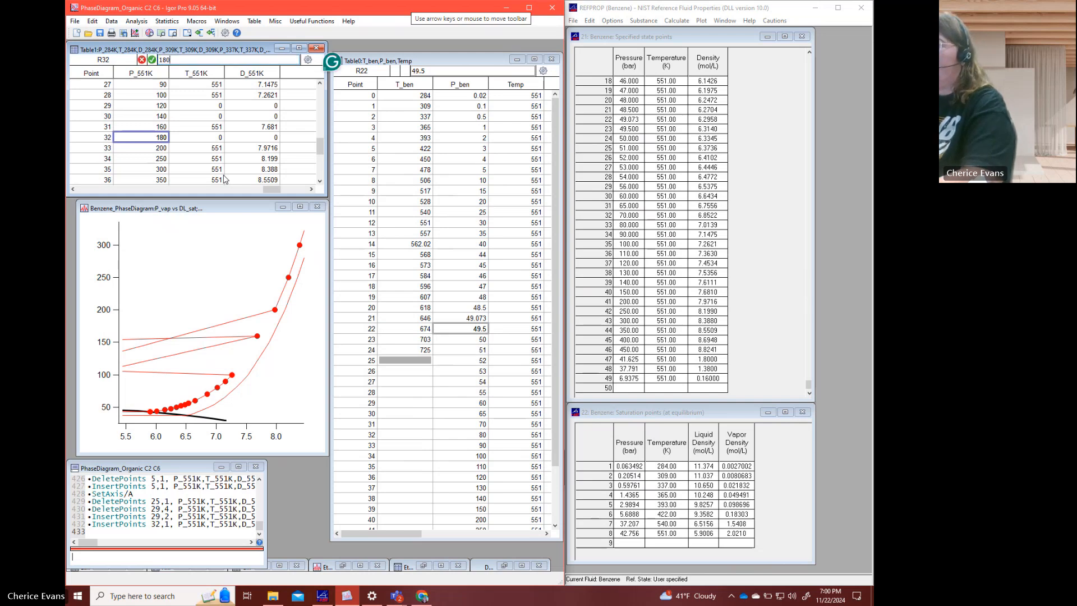
key(Return)
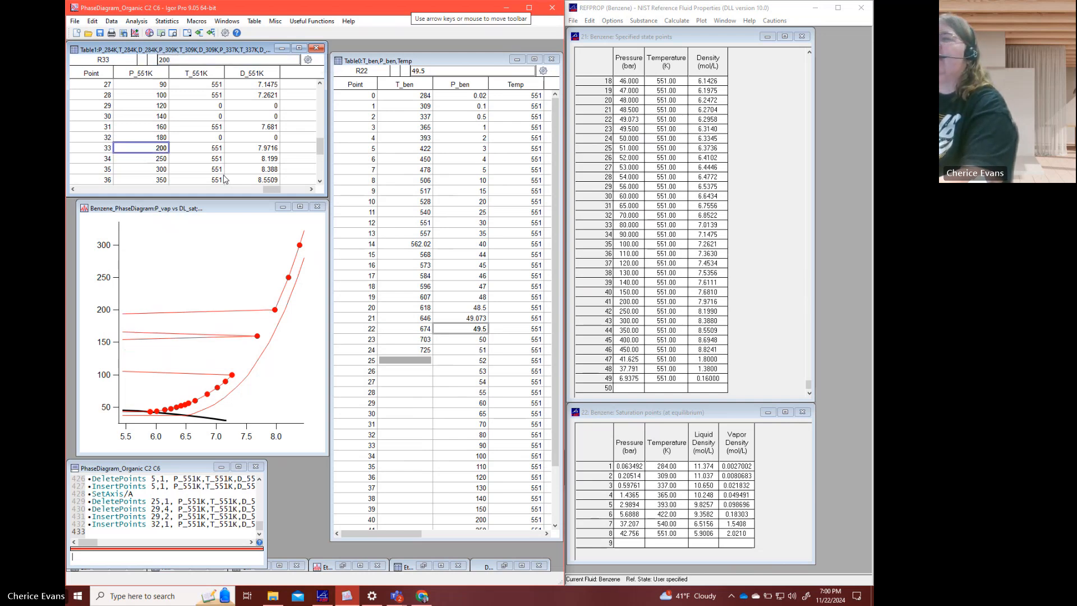
- Set the T_551K temperature of rows 29, 30 and 32 to 551
click(215, 106)
text(551)
key(Return)
text(551)
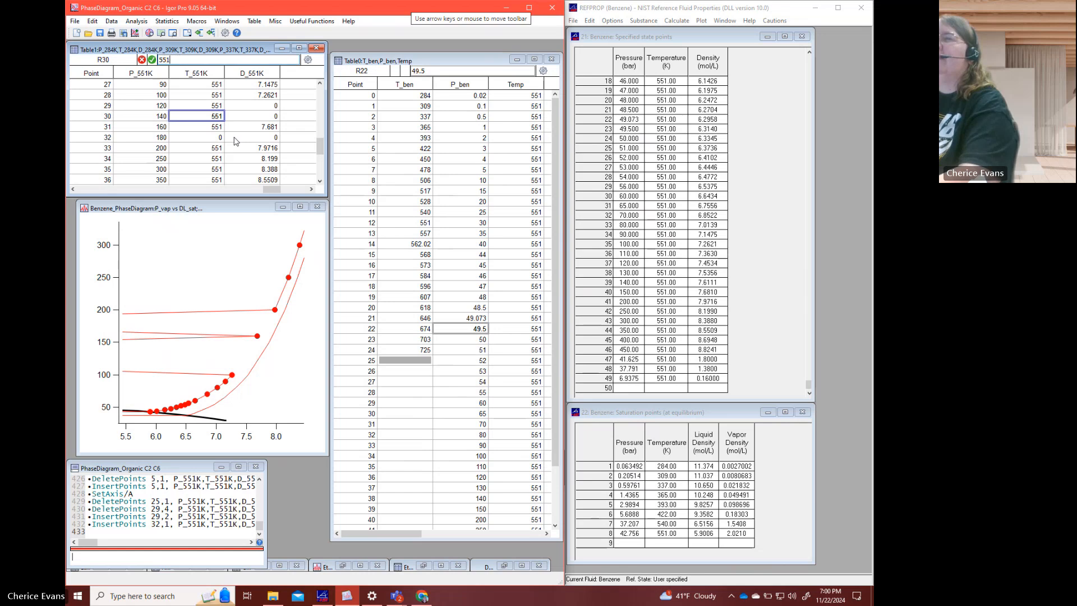
key(Return)
key(Return)
text(551)
key(Return)
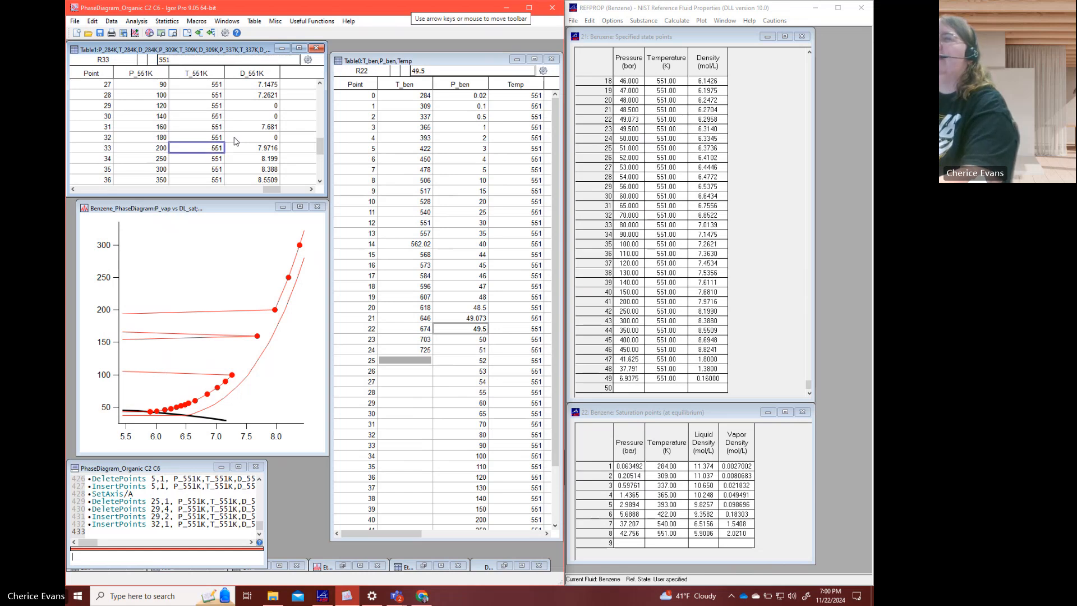
- In REFPROP, enter pressures of 120, 140, 160 and 180 bar for specified state points 50 to 53
click(634, 390)
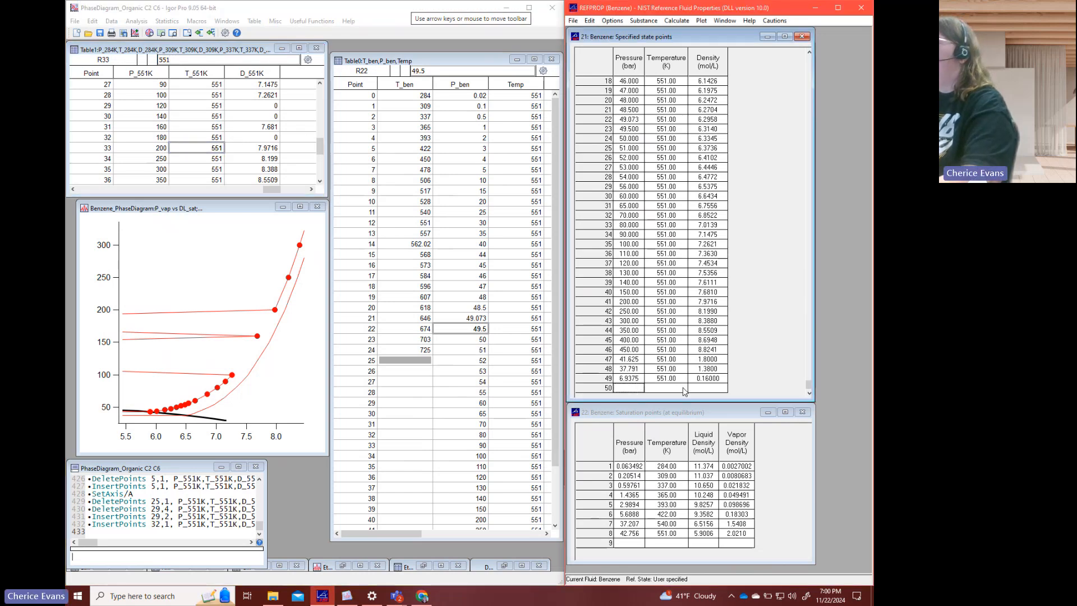
click(675, 388)
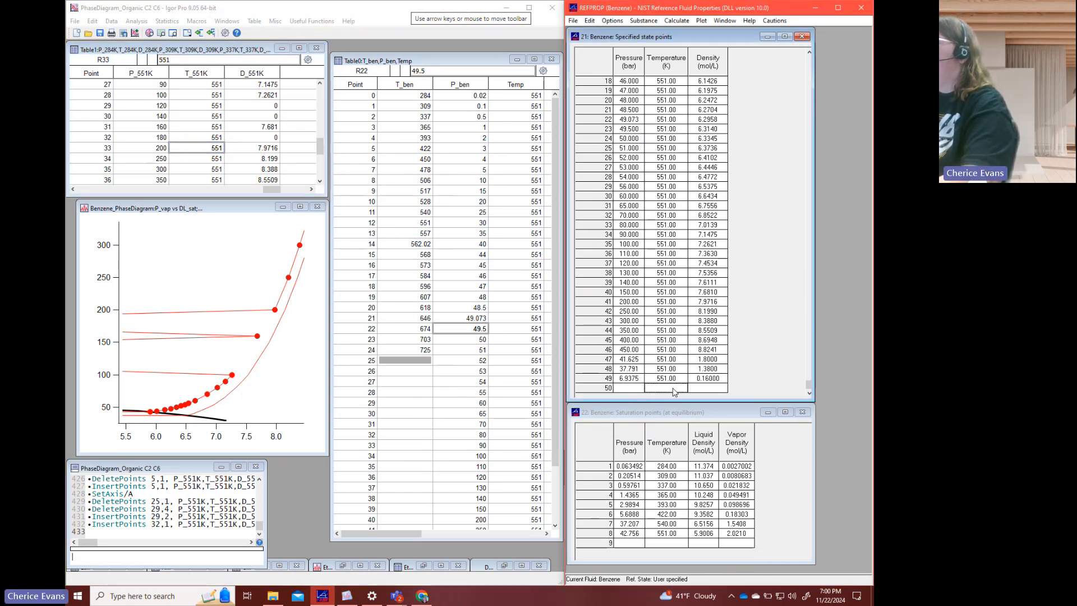
click(629, 389)
text(120)
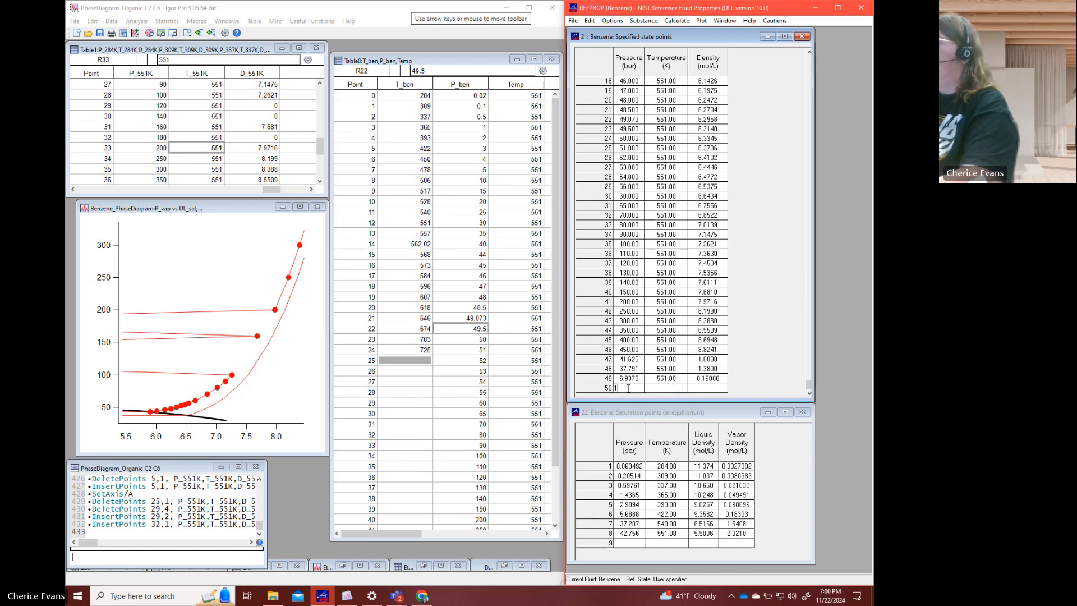
key(Return)
text(140)
key(Return)
text(160)
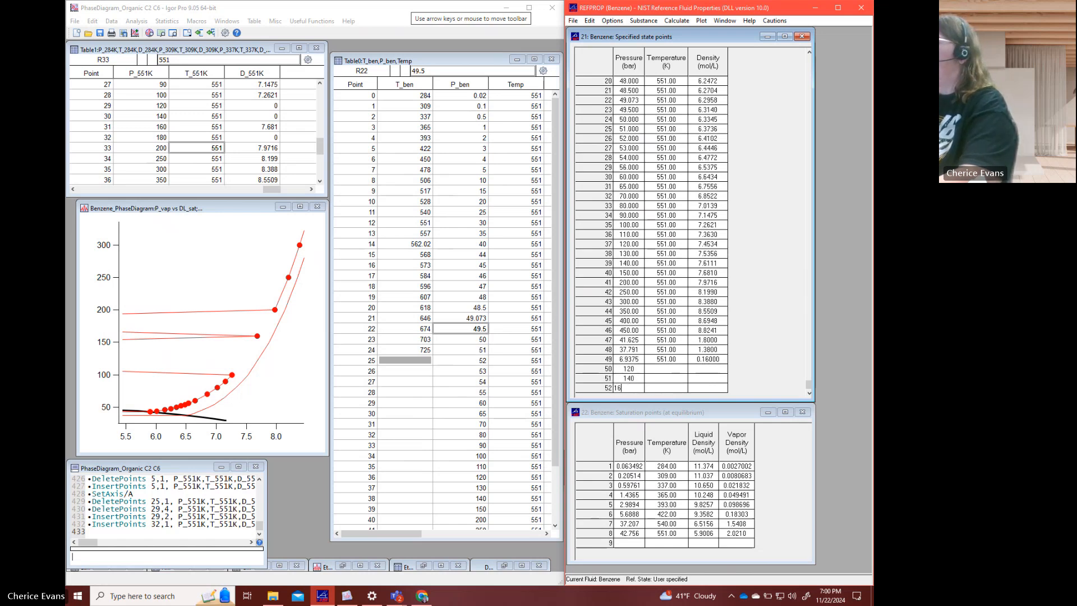
key(Return)
text(18)
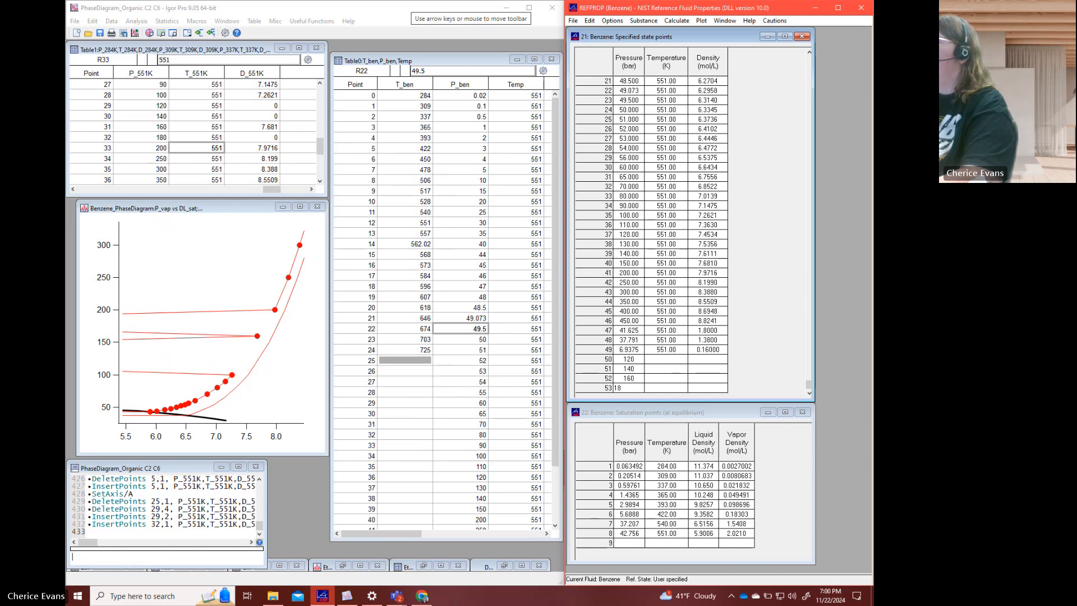
text(0)
key(Return)
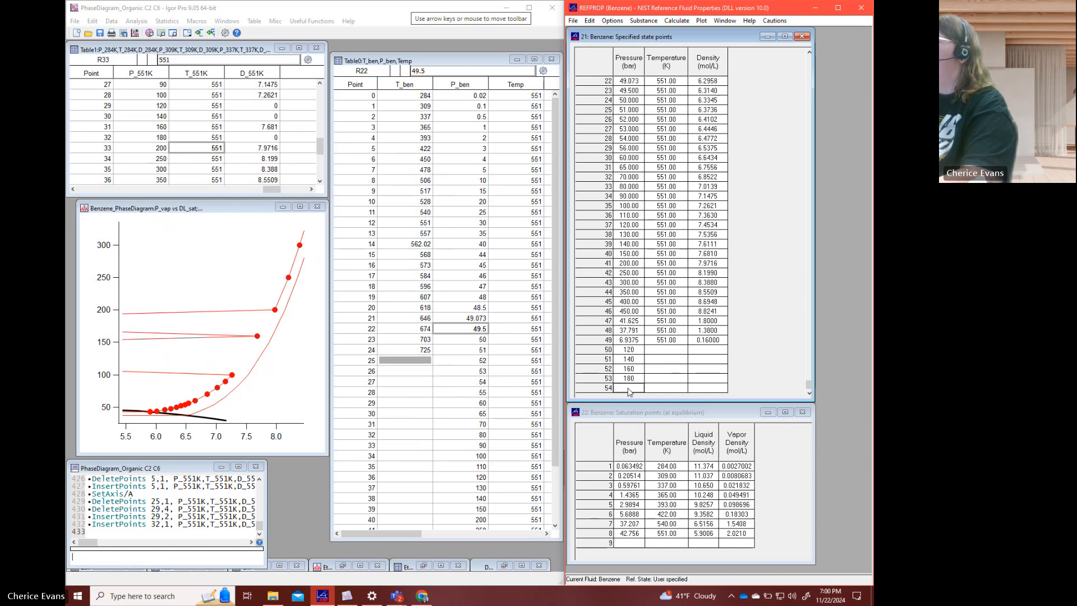
- Copy the 551 K temperatures of points 46 to 49 into state points 50 to 53 to calculate their densities
click(667, 340)
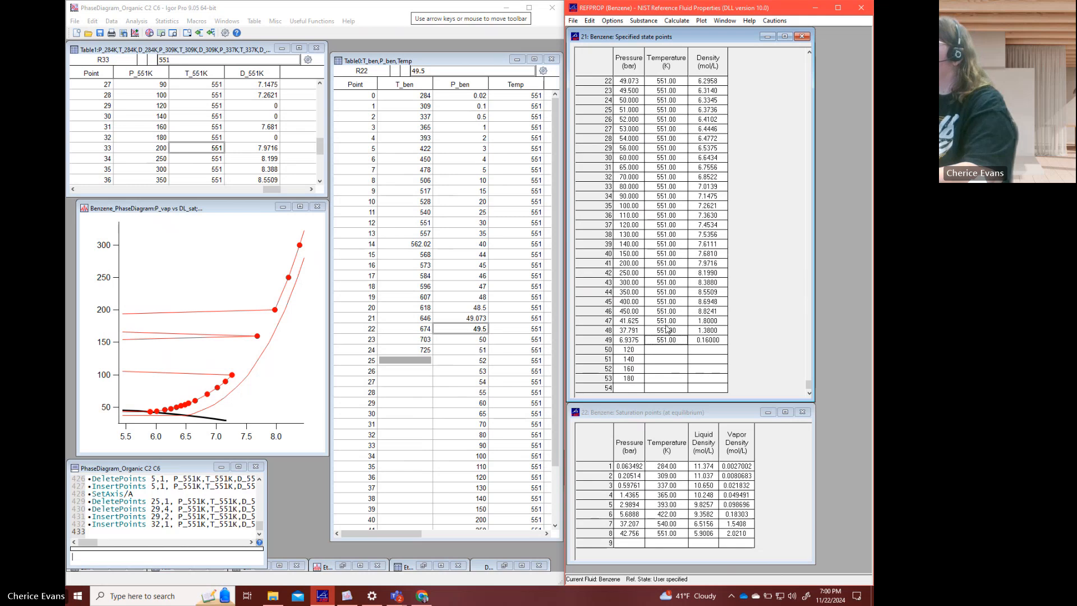
shift+click(666, 312)
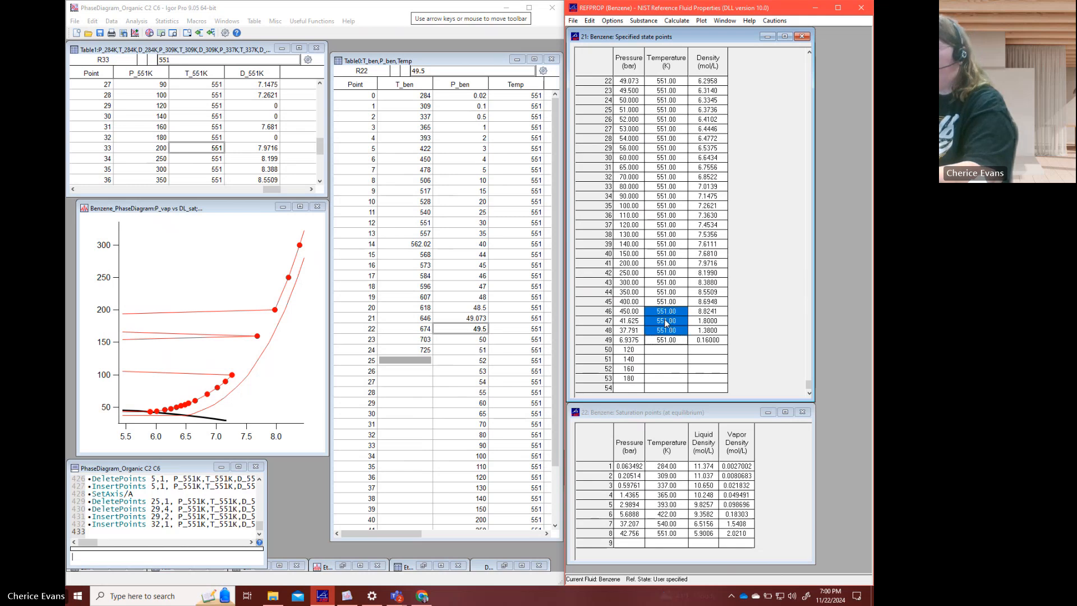
click(665, 352)
key(ctrl+v)
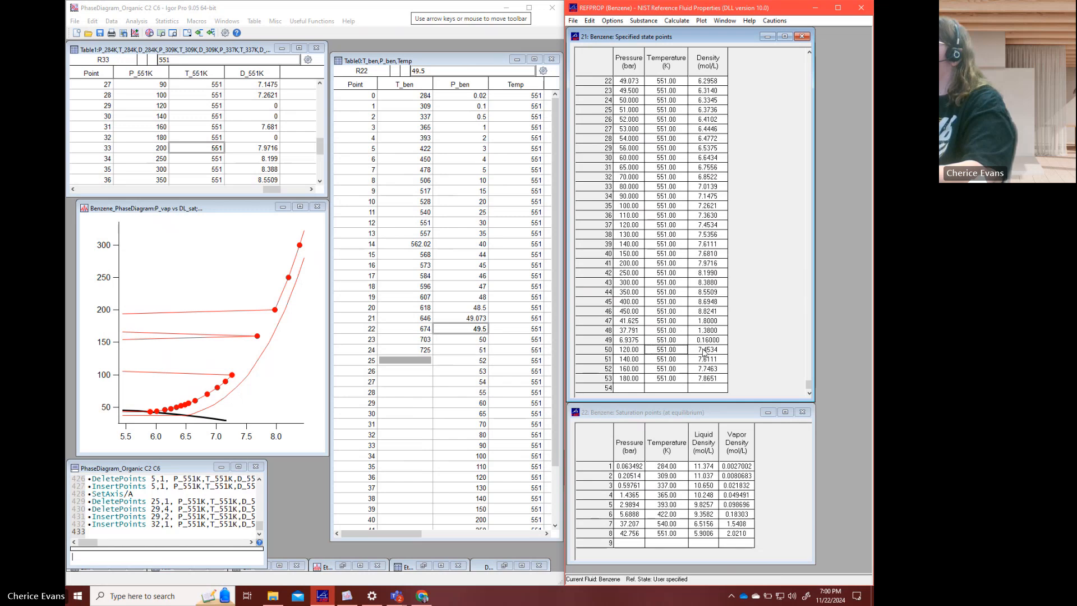
- Copy the densities of state points 50 to 53 into D_551K rows 29 to 32 in Igor Pro
click(705, 351)
shift+click(706, 378)
key(ctrl+c)
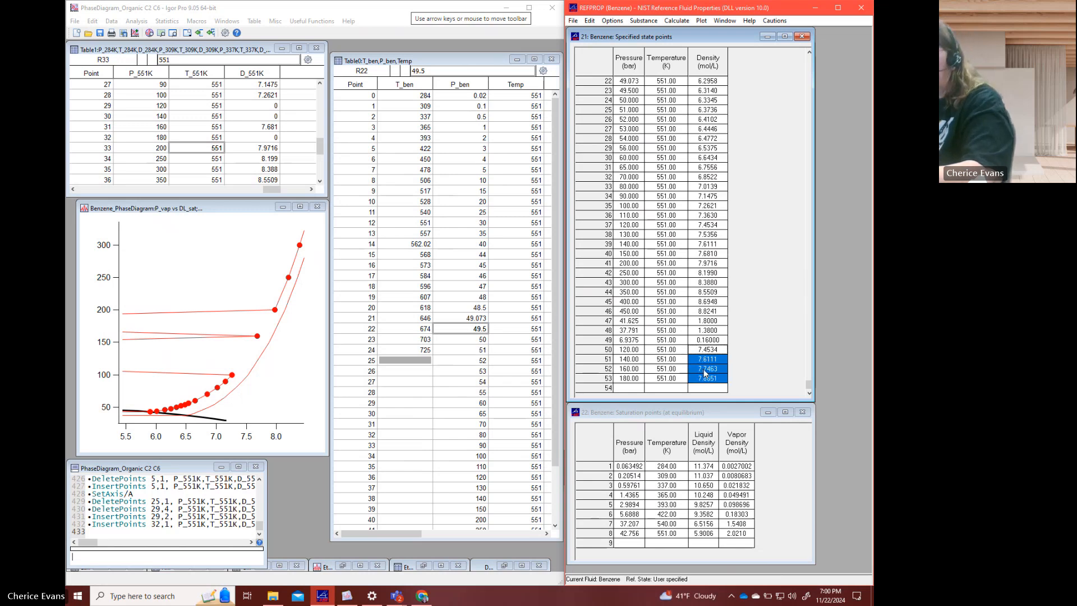
drag(269, 107, 271, 141)
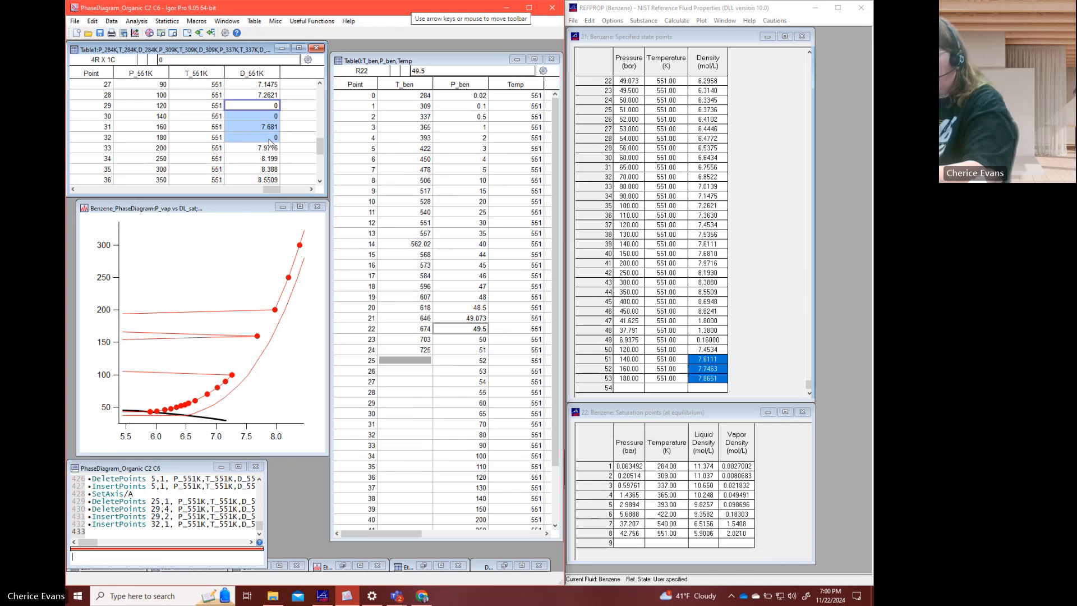
key(ctrl+v)
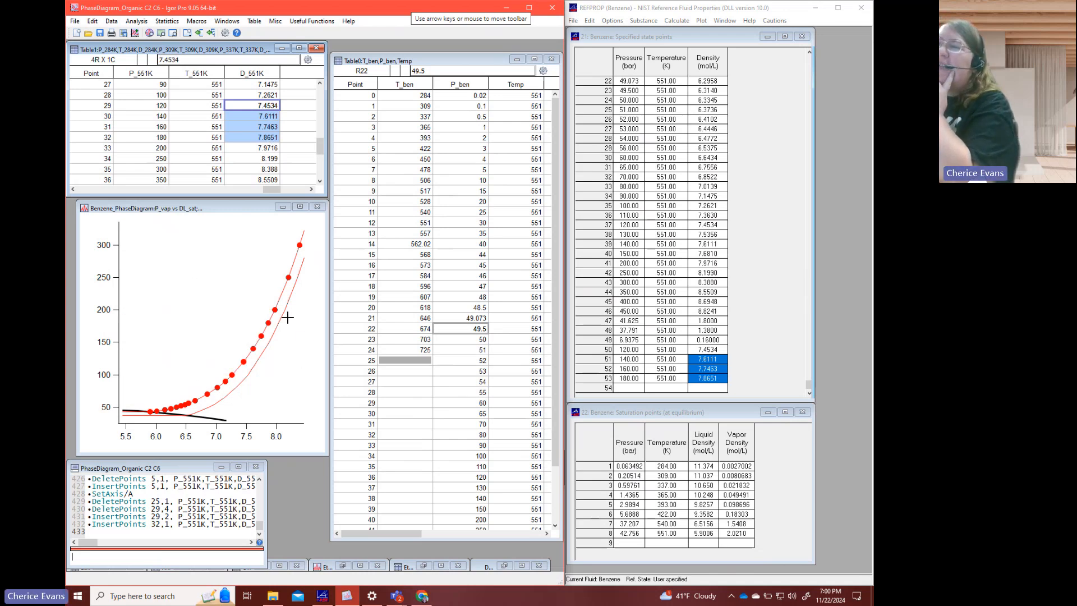
click(261, 139)
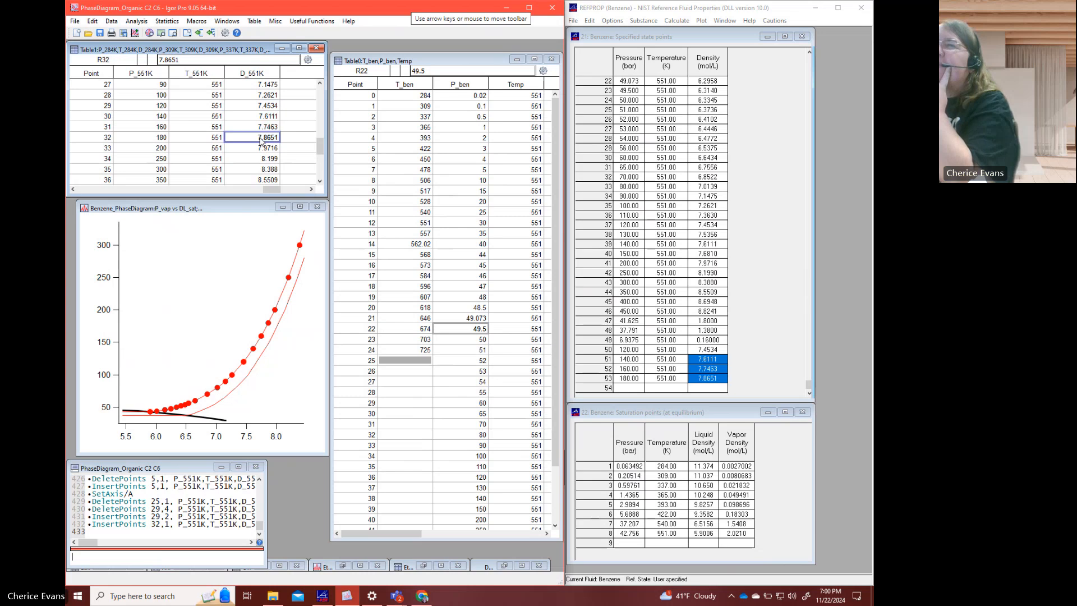
- Insert one point at row 24 of the P_551K, T_551K and D_551K waves and set its pressure to 58
scroll(173, 129, up, 1)
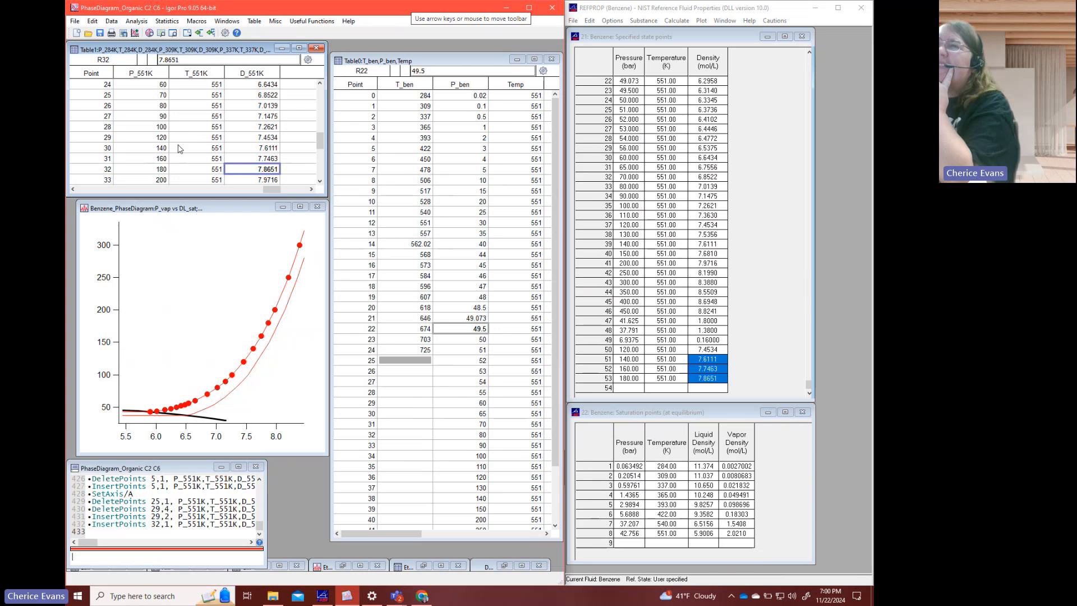
scroll(179, 148, up, 1)
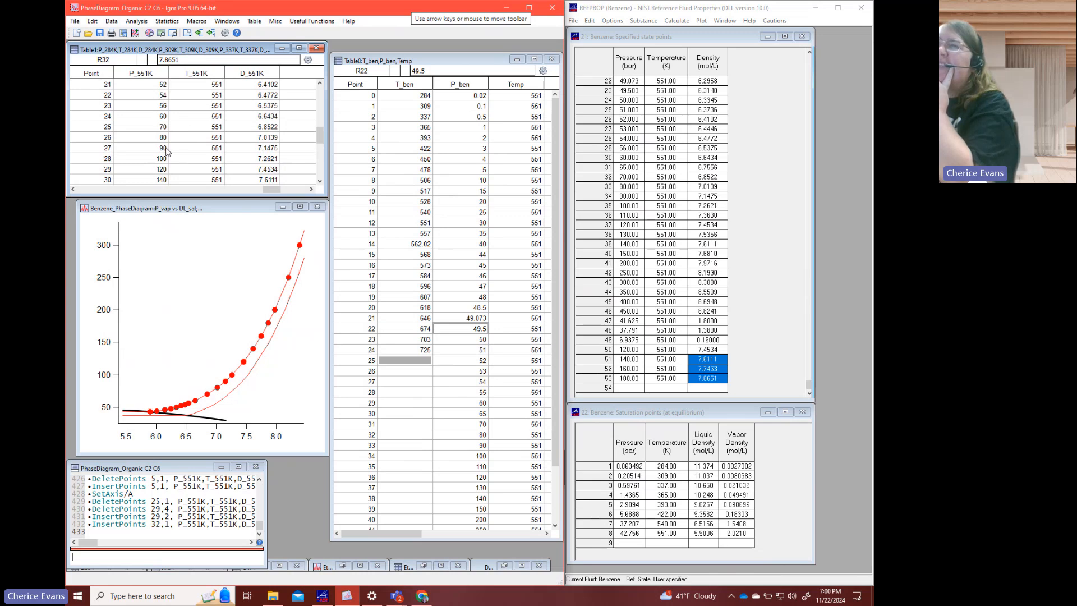
click(168, 118)
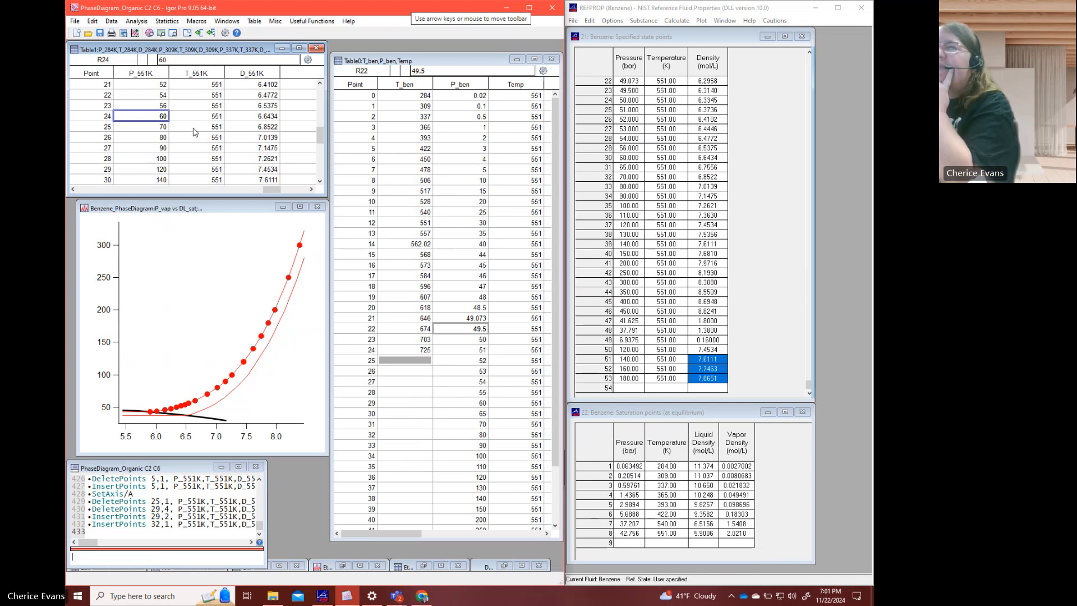
drag(160, 119, 251, 116)
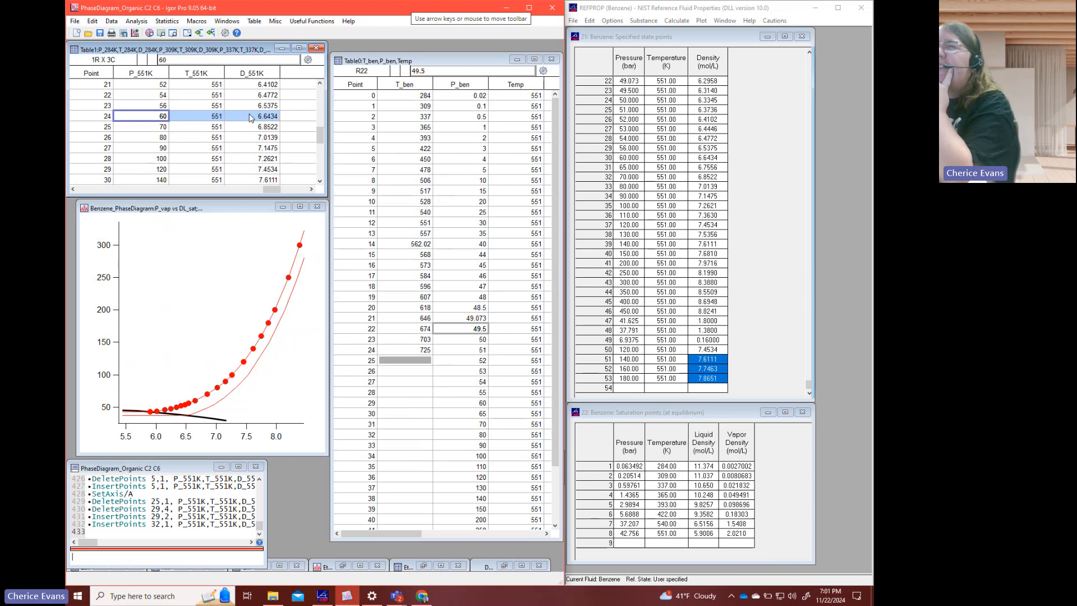
right_click(250, 115)
click(282, 177)
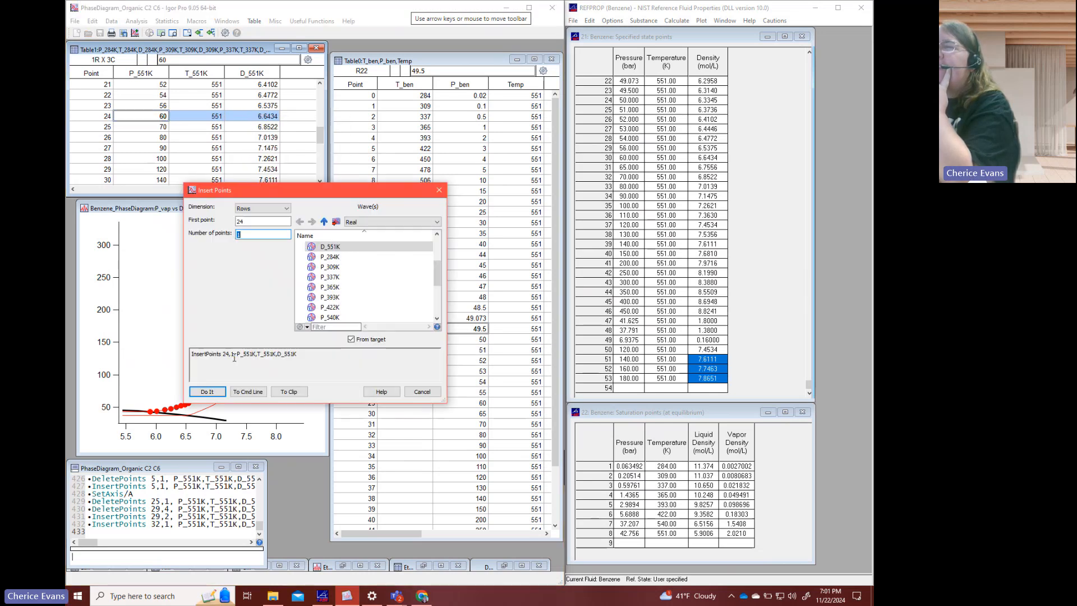
click(208, 393)
click(160, 116)
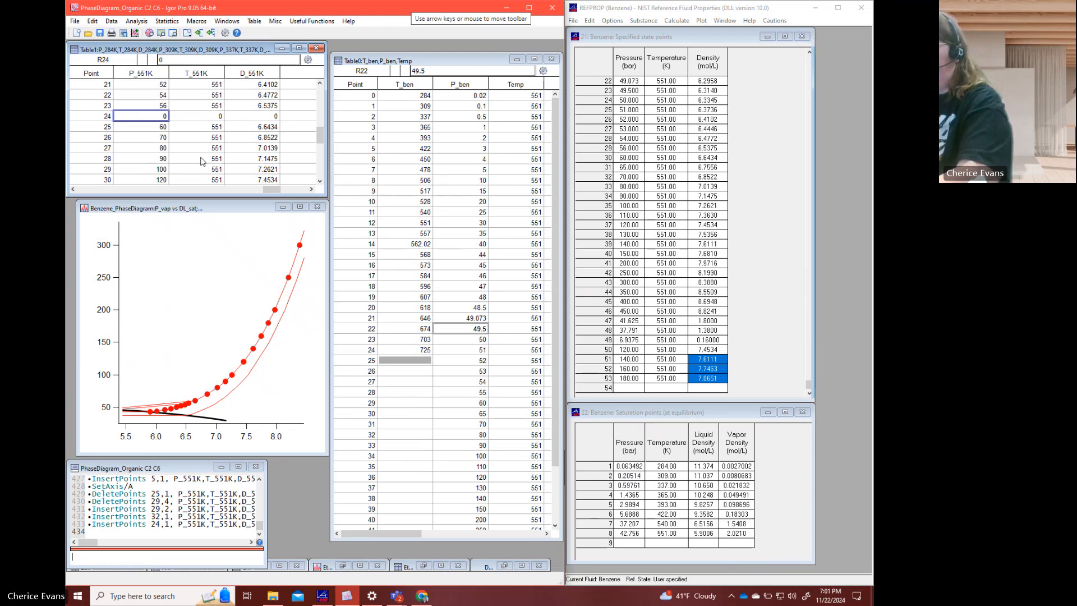
text(58)
key(Tab)
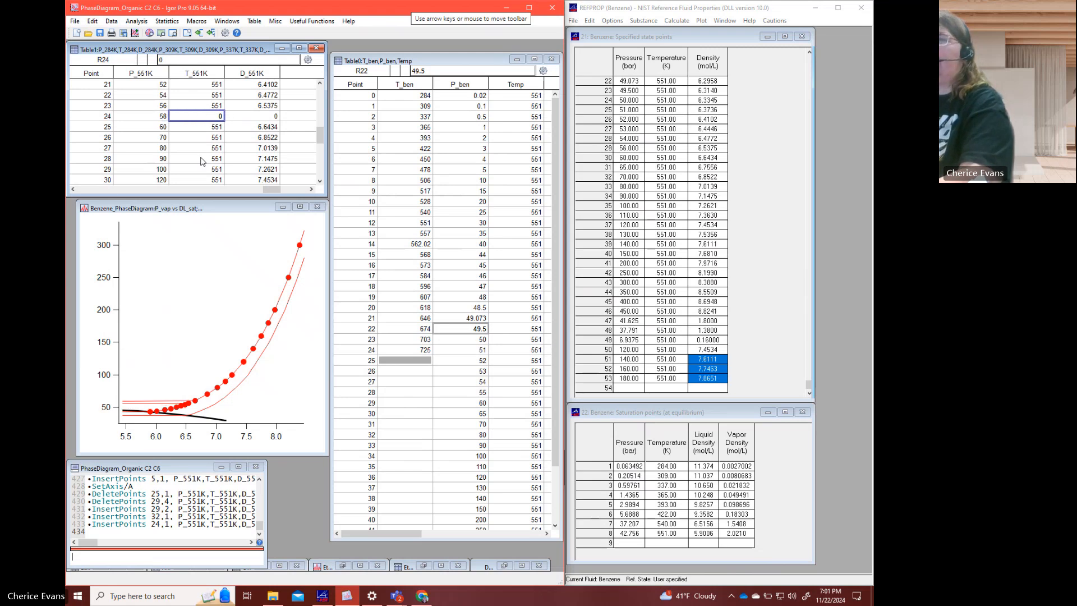
- Delete the newly inserted 58 bar point at row 24 from the three 551 K waves
click(157, 120)
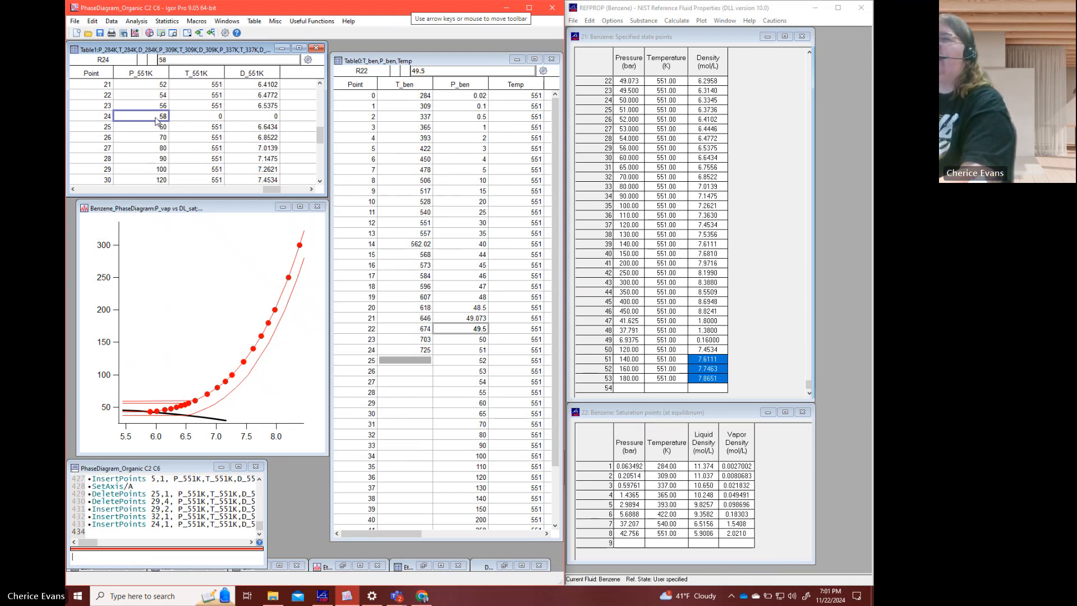
drag(157, 120, 253, 120)
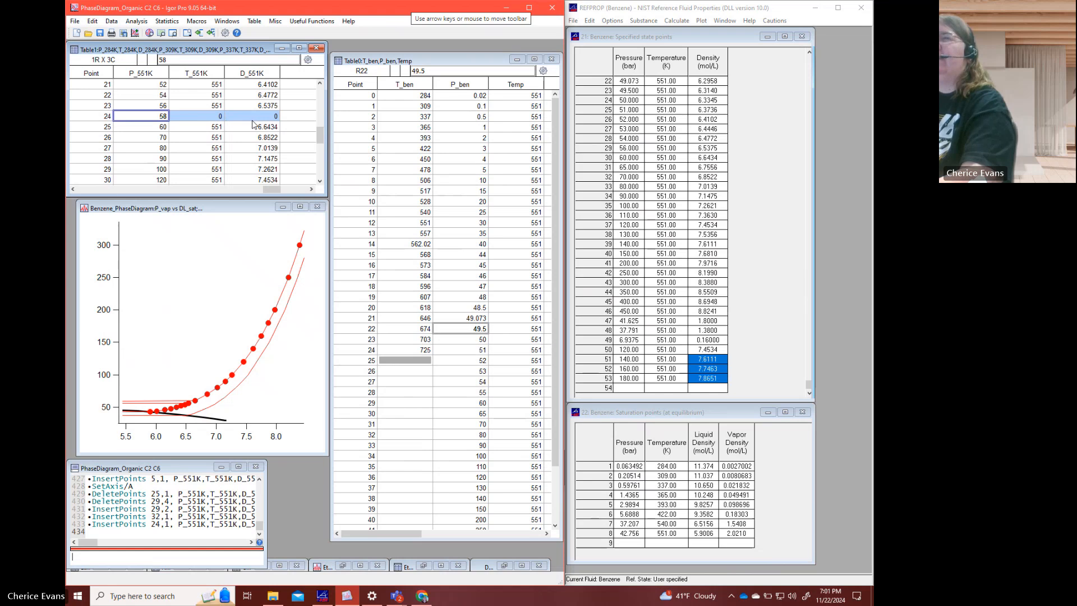
right_click(252, 124)
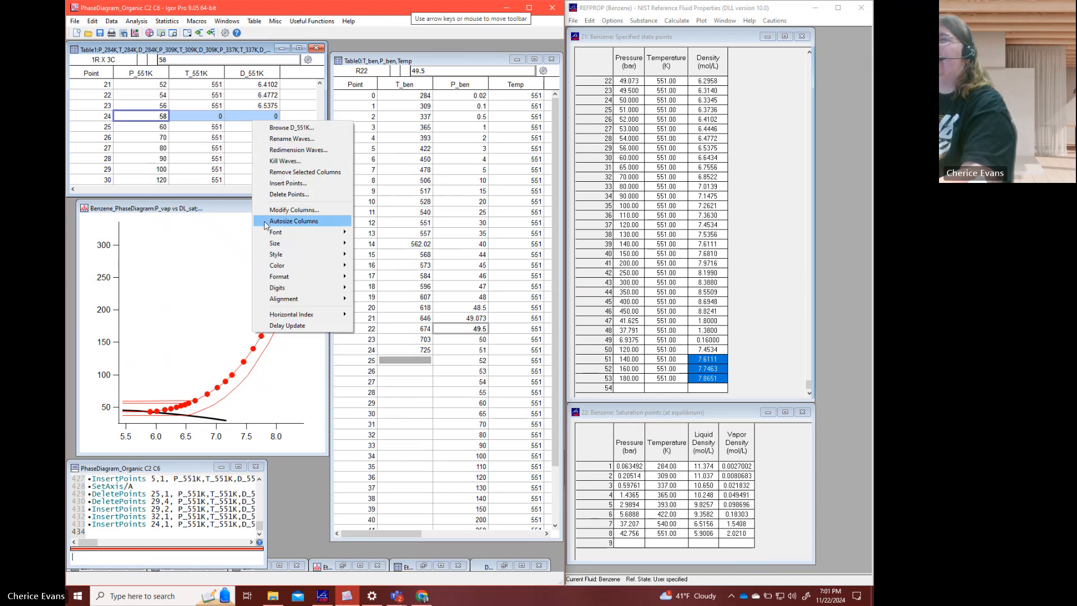
click(292, 194)
click(215, 392)
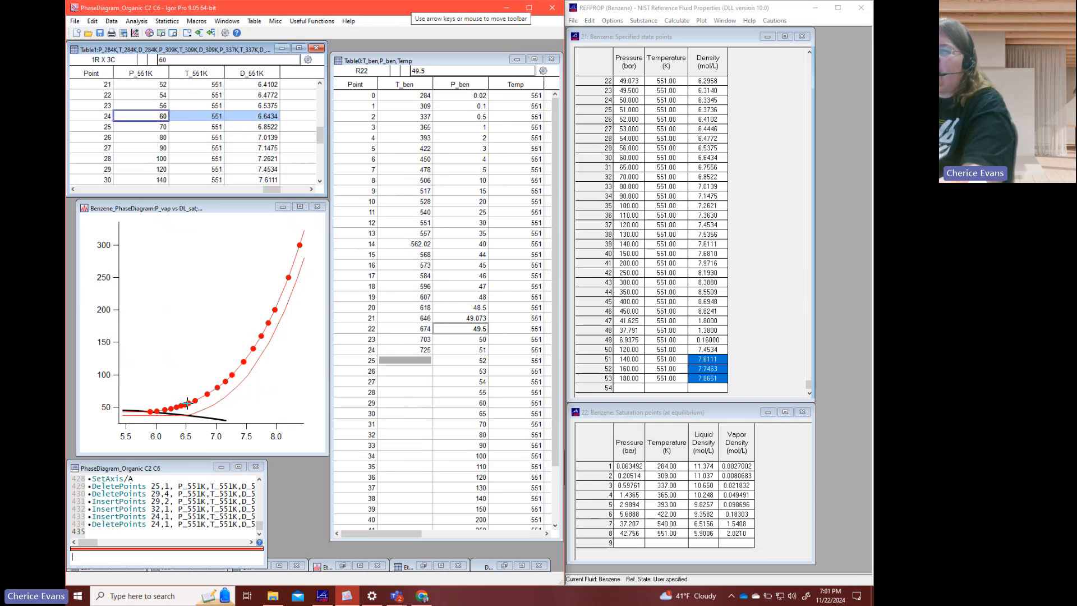
- Delete the 48 bar point at row 19 from the P_551K, T_551K and D_551K waves
click(253, 127)
scroll(242, 140, up, 2)
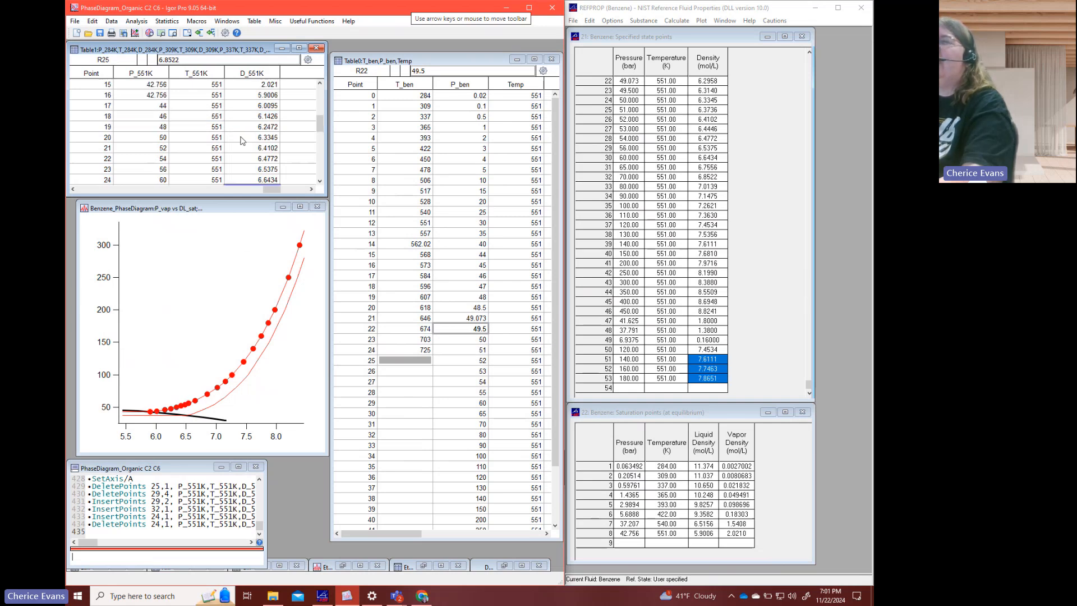
click(267, 99)
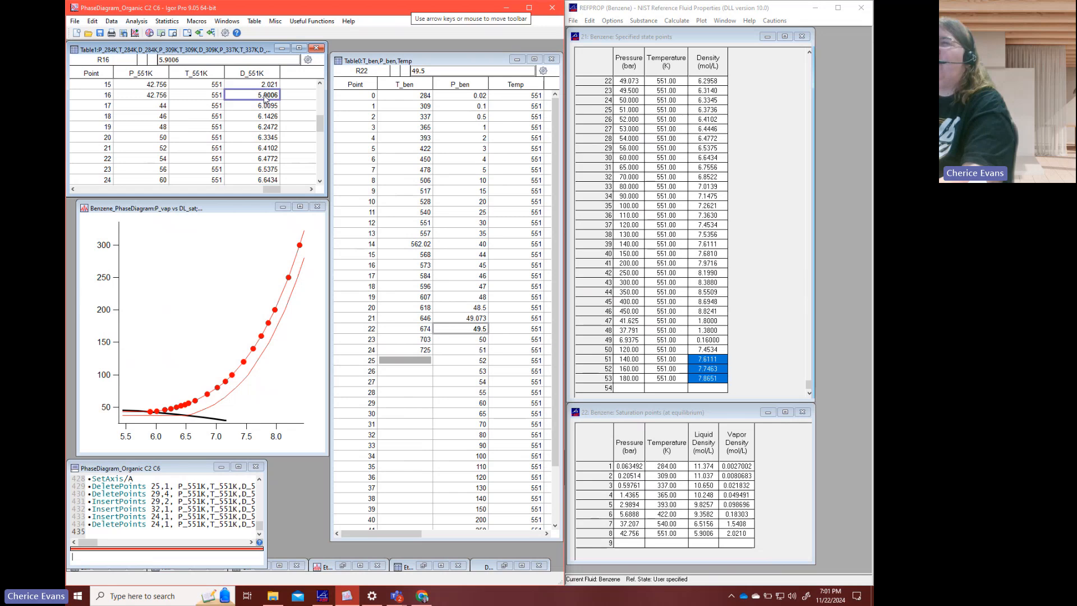
click(269, 107)
key(Down)
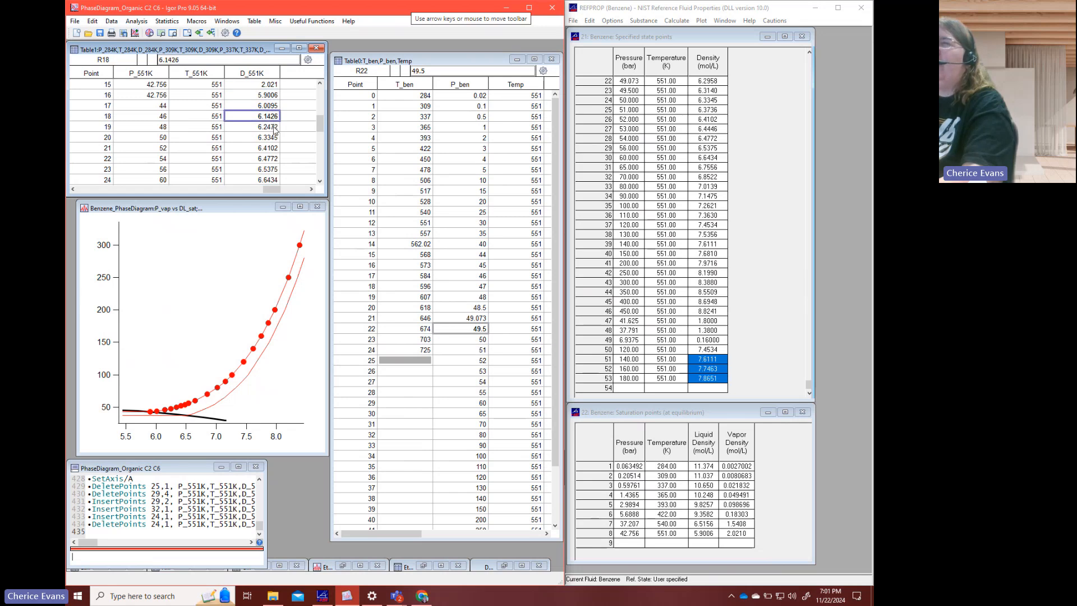
click(273, 128)
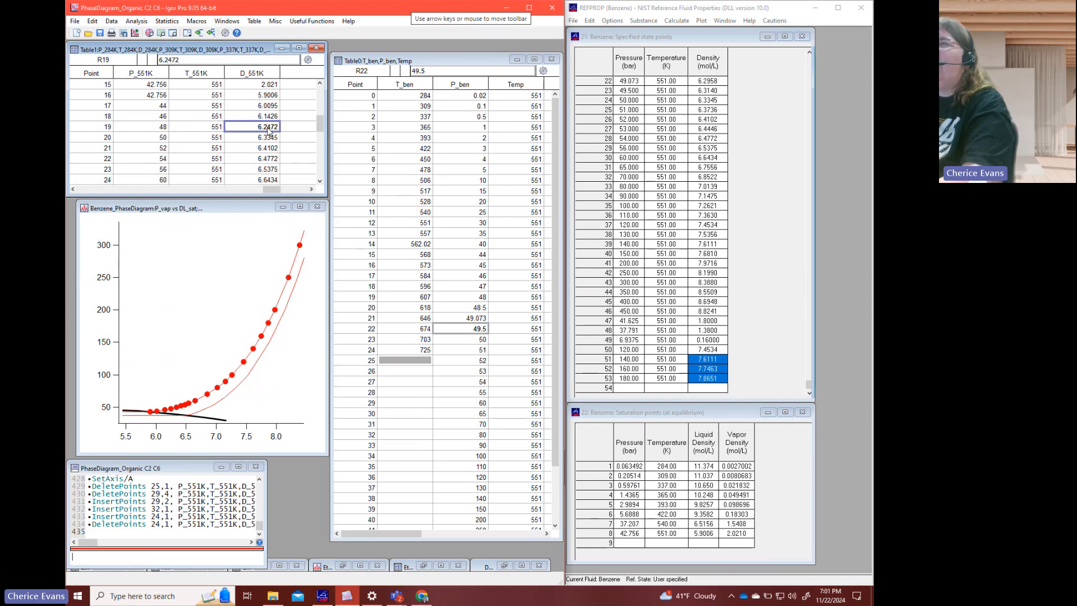
drag(271, 129, 162, 128)
right_click(163, 128)
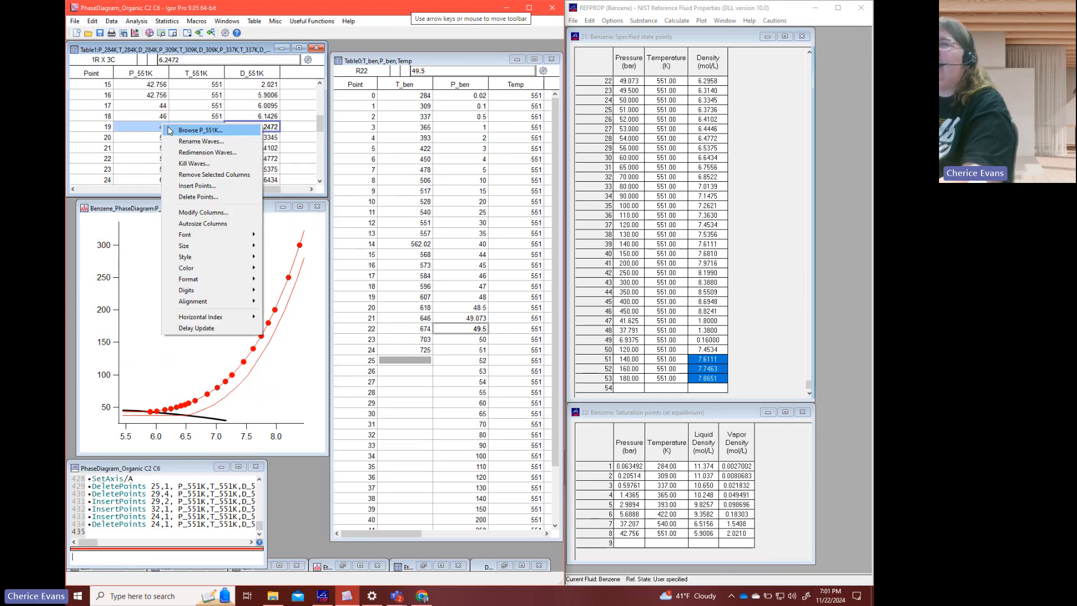
click(205, 200)
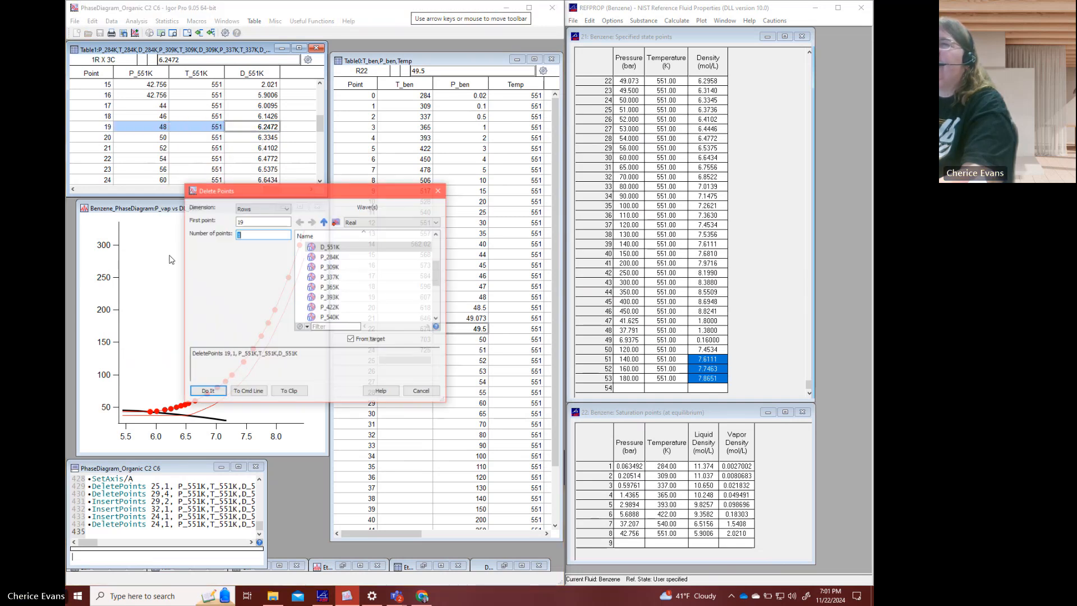
click(208, 390)
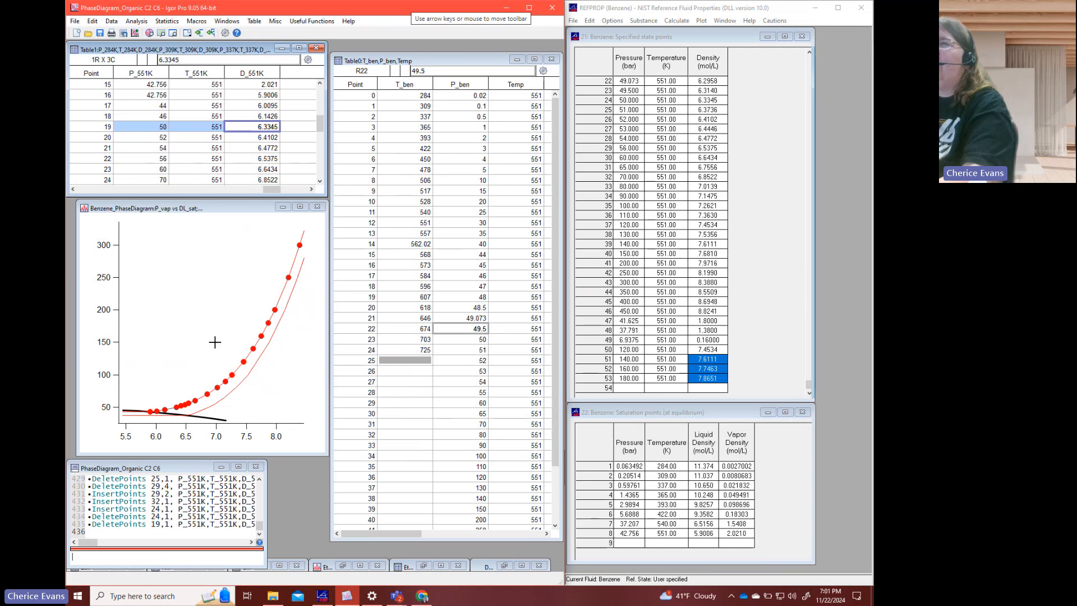
- Delete the 52 bar point at row 20 from the P_551K, T_551K and D_551K waves
click(245, 139)
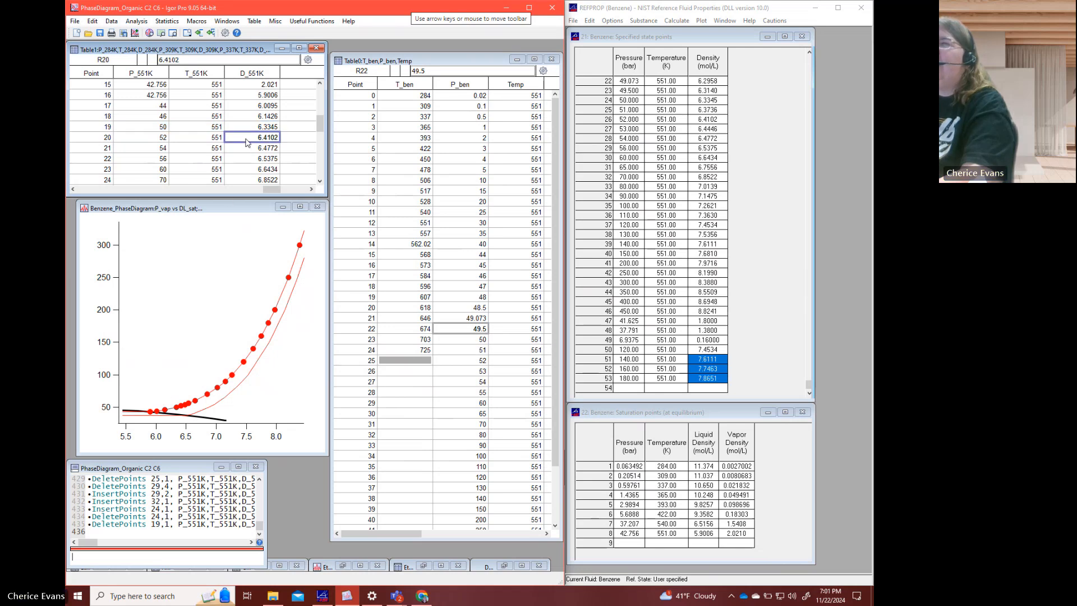
drag(245, 141, 168, 140)
right_click(165, 139)
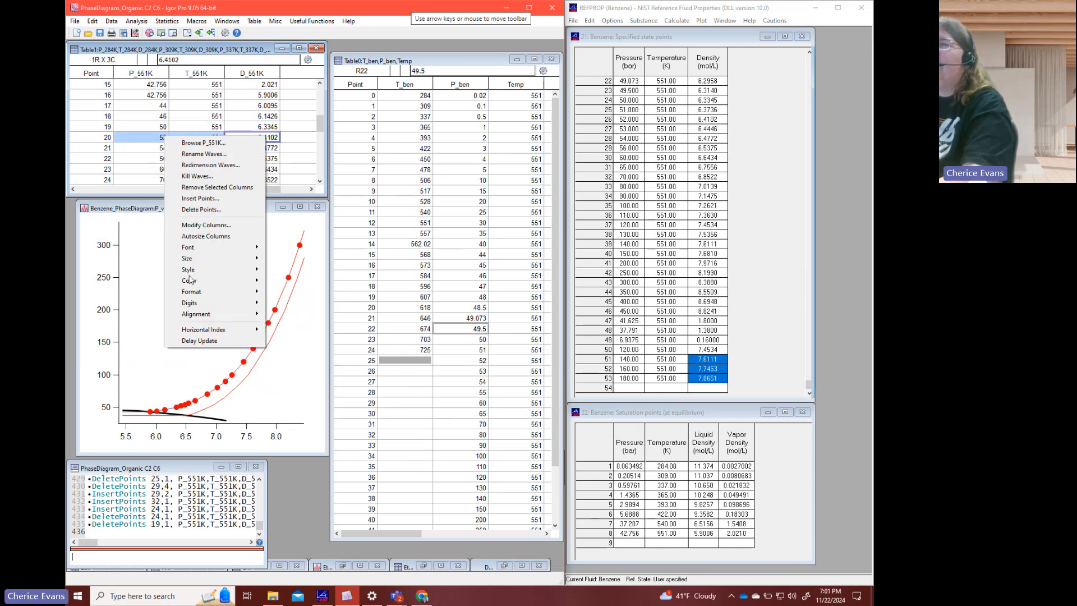
click(200, 211)
click(198, 394)
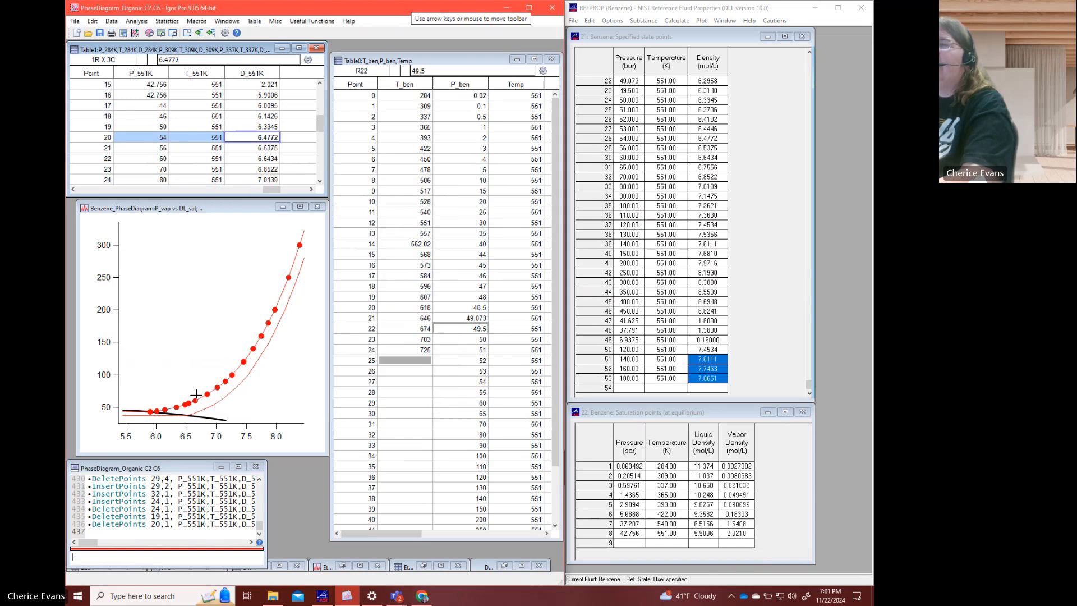
- Delete the 56 bar point at row 21 from the P_551K, T_551K and D_551K waves
click(267, 149)
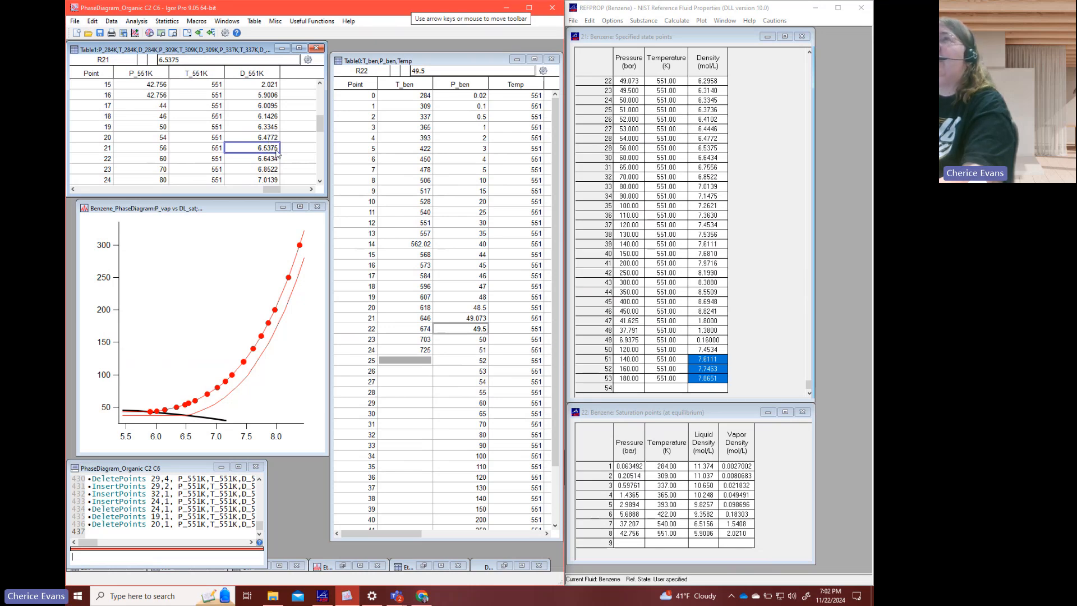
drag(277, 153, 157, 152)
right_click(157, 152)
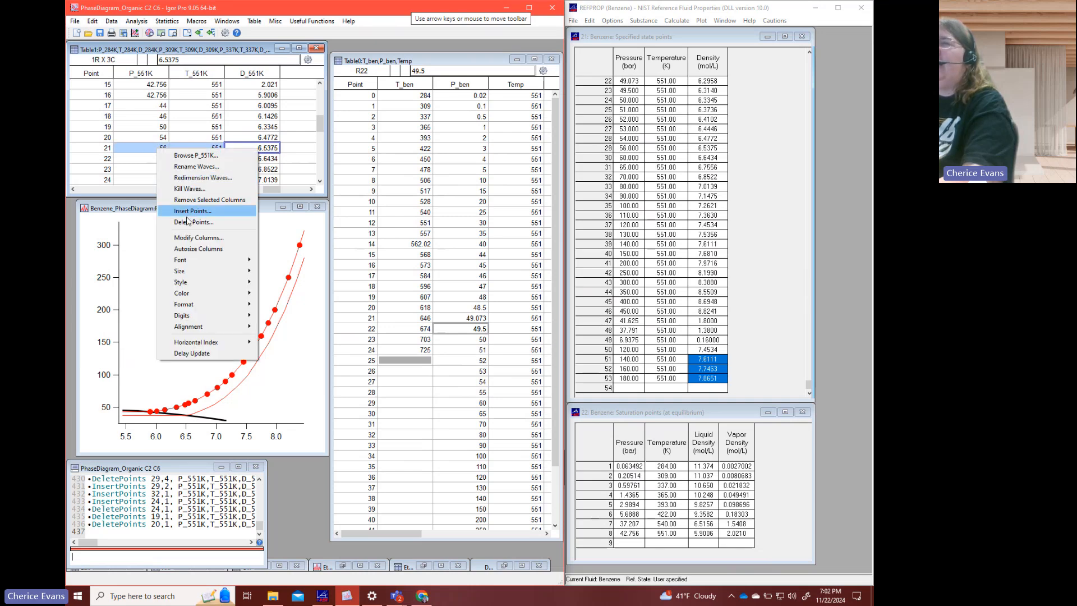
click(196, 215)
click(206, 391)
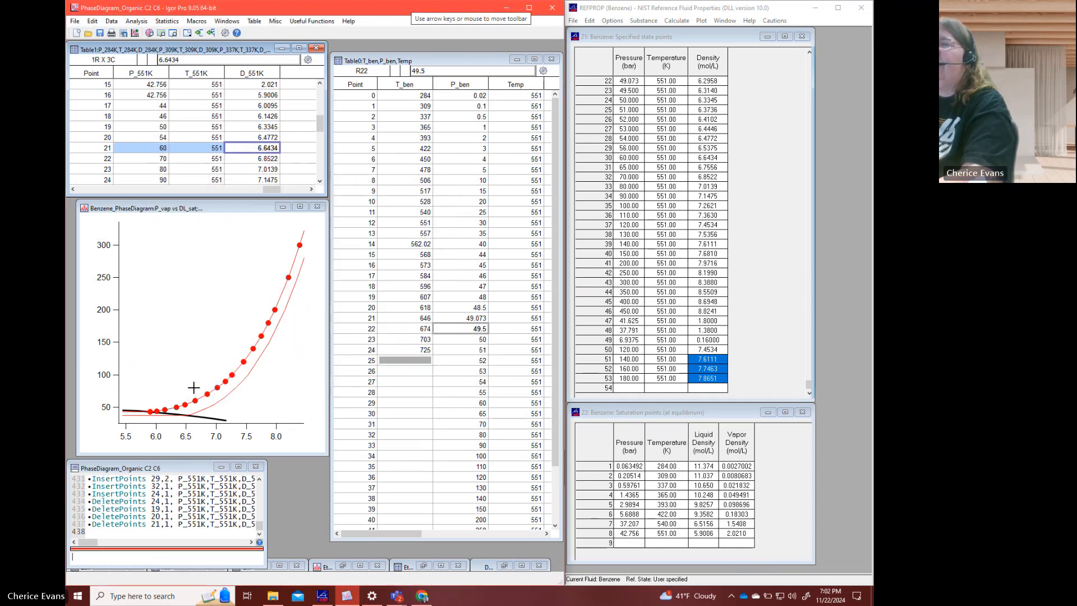
- Examine the density spacing between consecutive D_551K points in rows 21 to 25
click(253, 149)
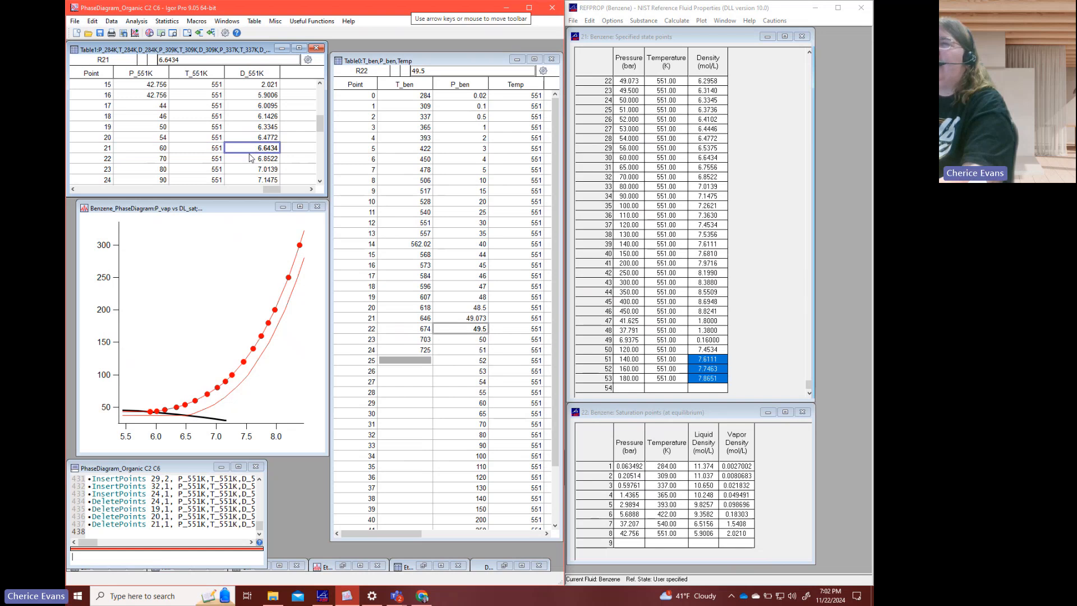
click(264, 159)
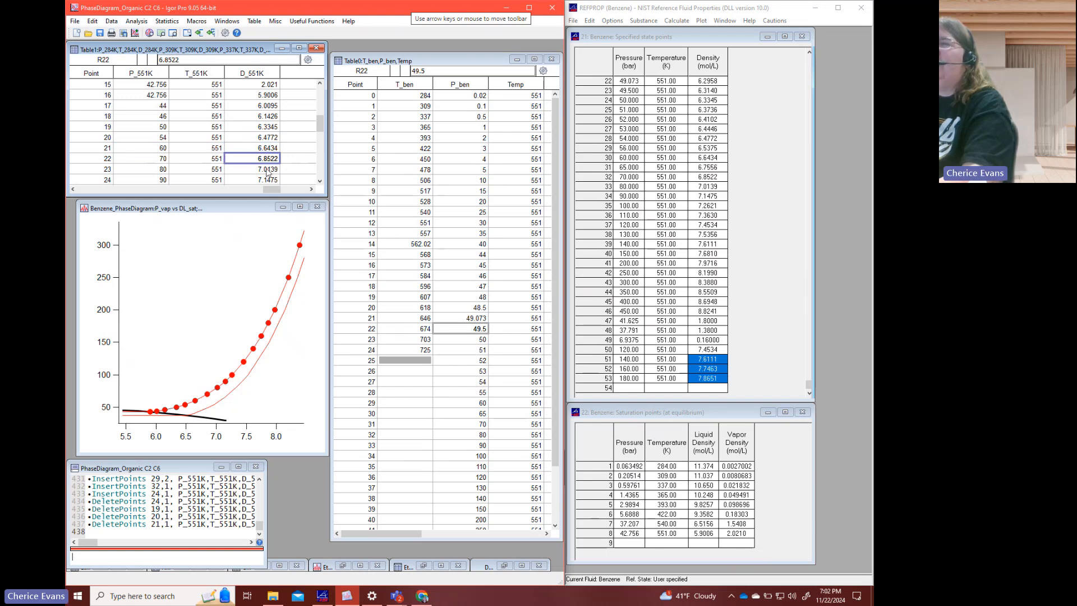
click(269, 170)
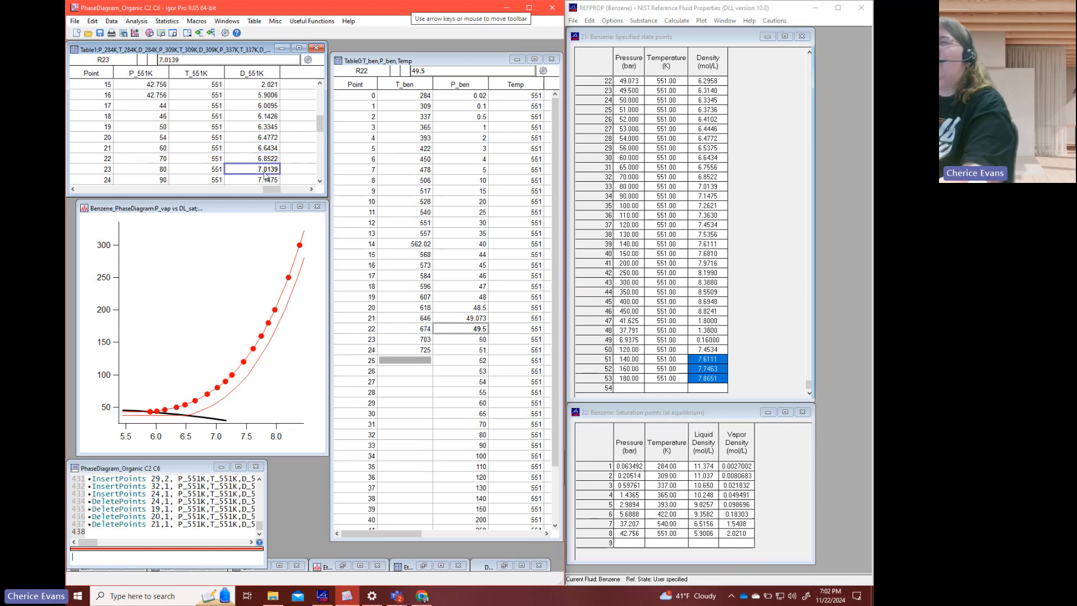
click(274, 181)
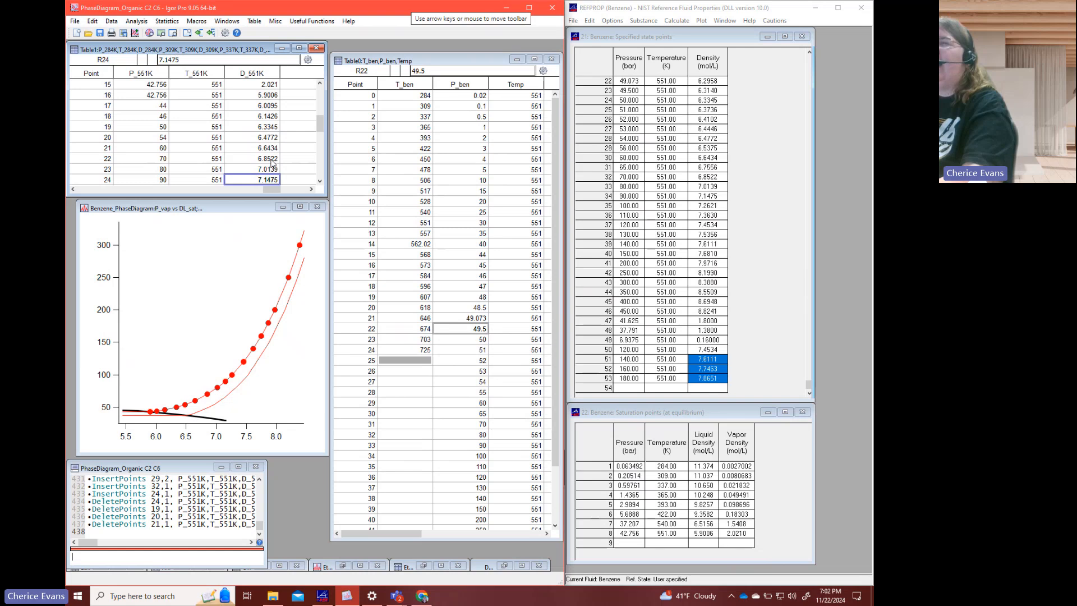
click(272, 161)
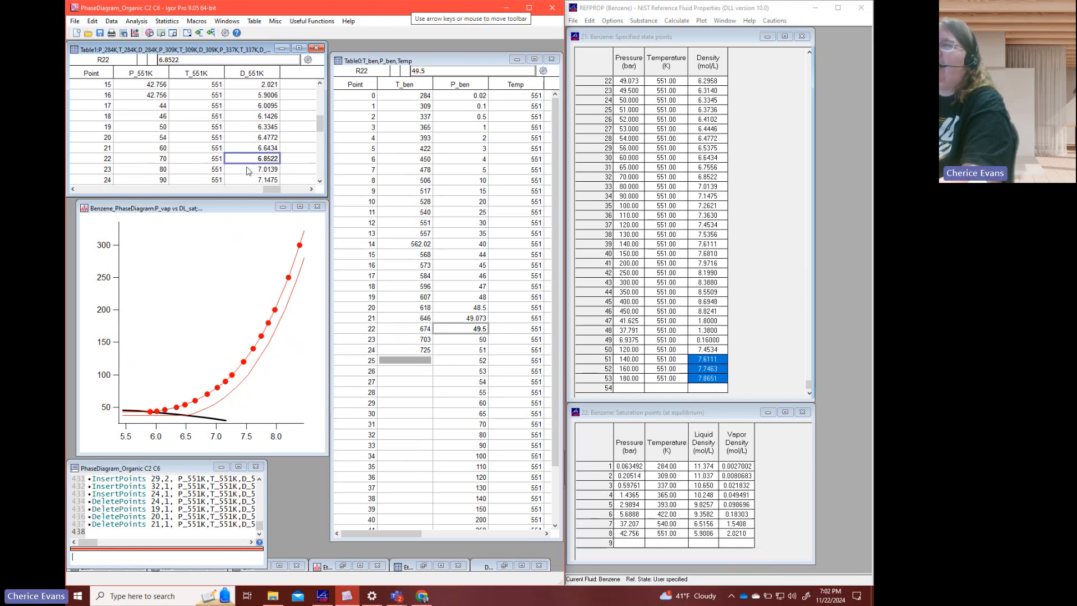
scroll(247, 170, down, 1)
click(258, 149)
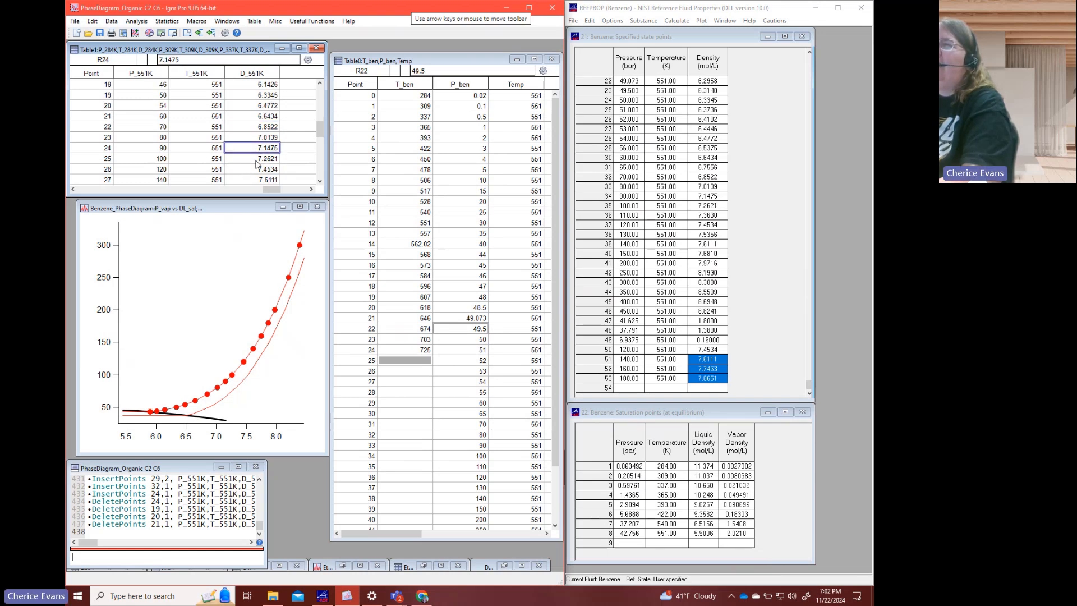
click(257, 159)
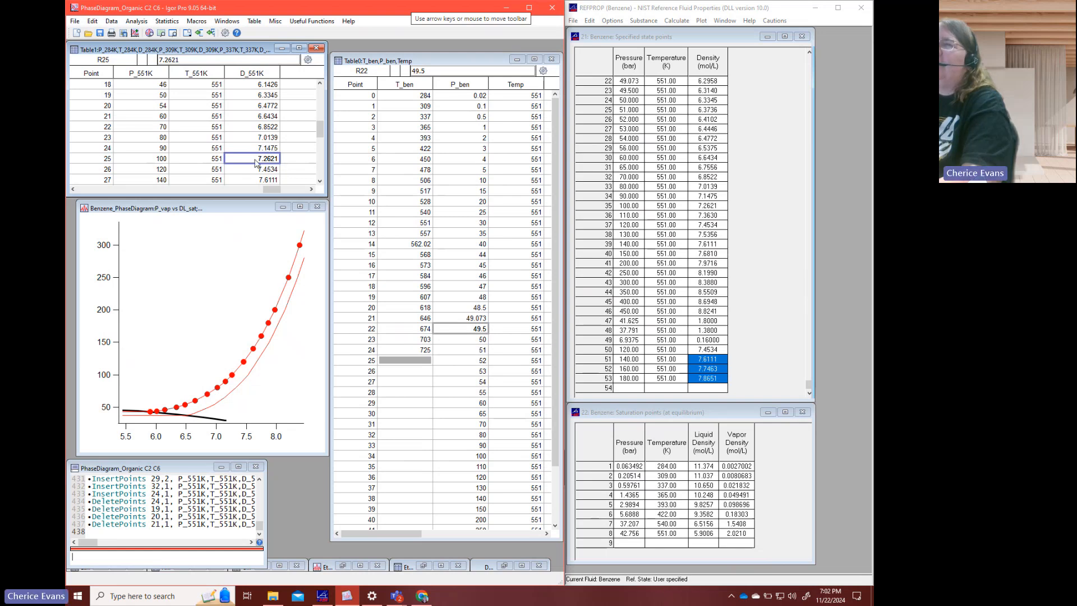
scroll(258, 160, down, 1)
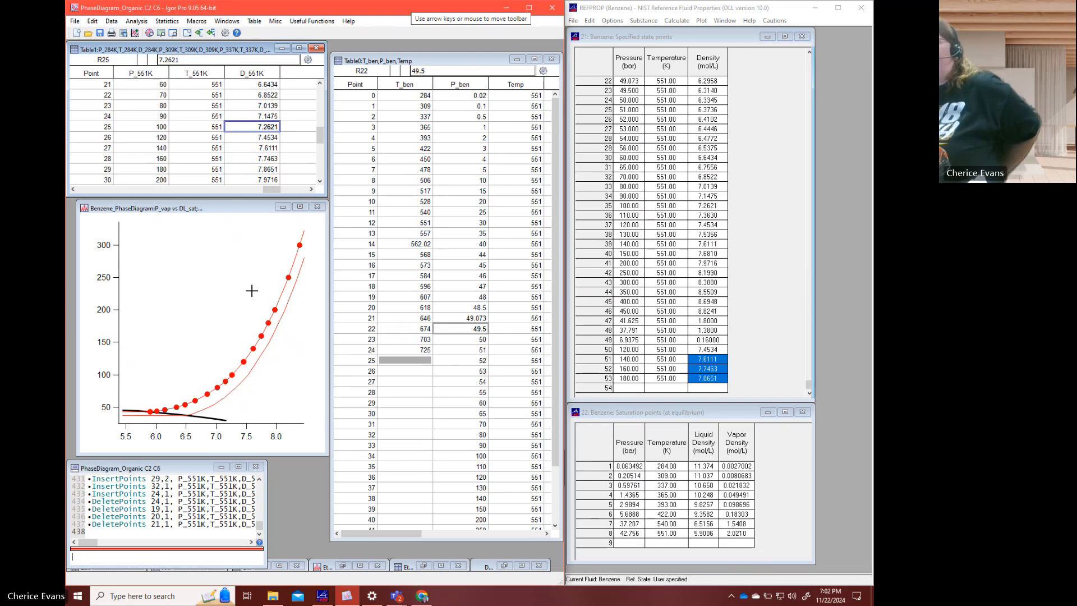
- Autoscale the Benzene_PhaseDiagram graph to its full data range, and clear all specified state points in REFPROP
click(247, 316)
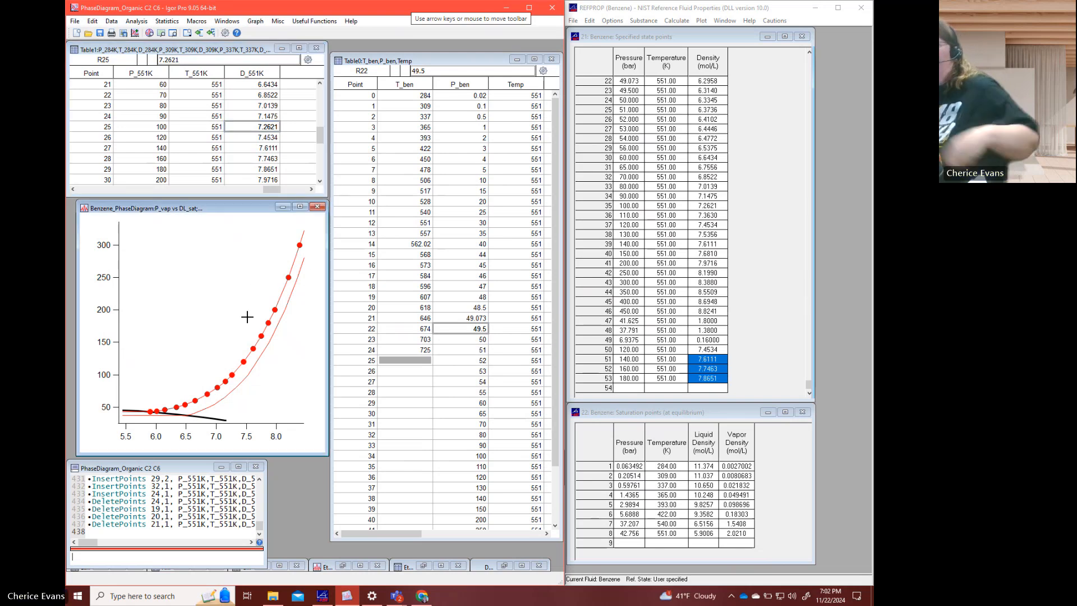
key(ctrl+a)
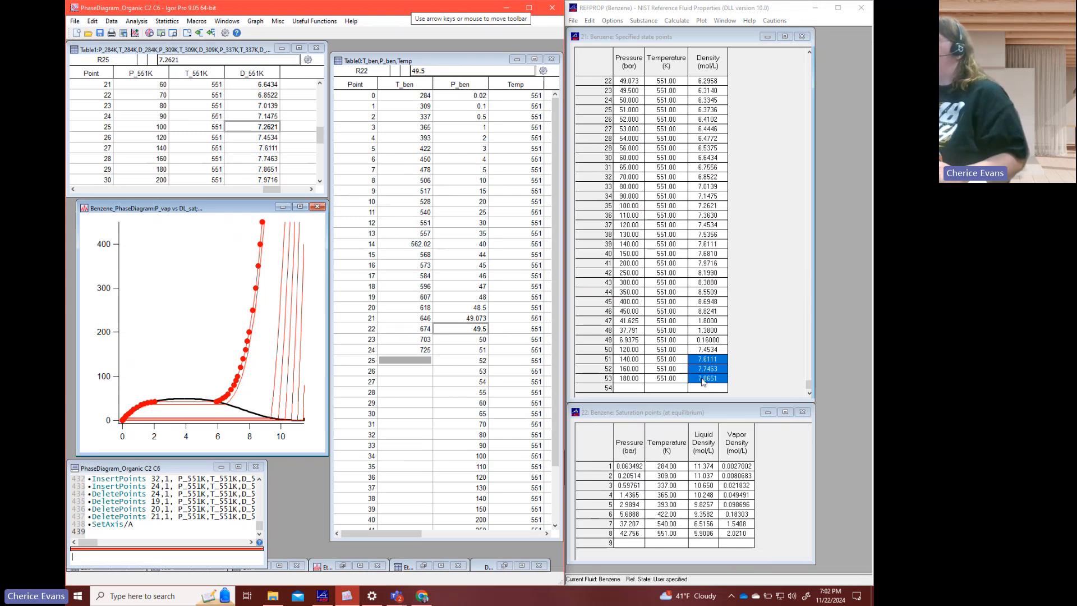
drag(702, 381, 628, 4)
key(ctrl+x)
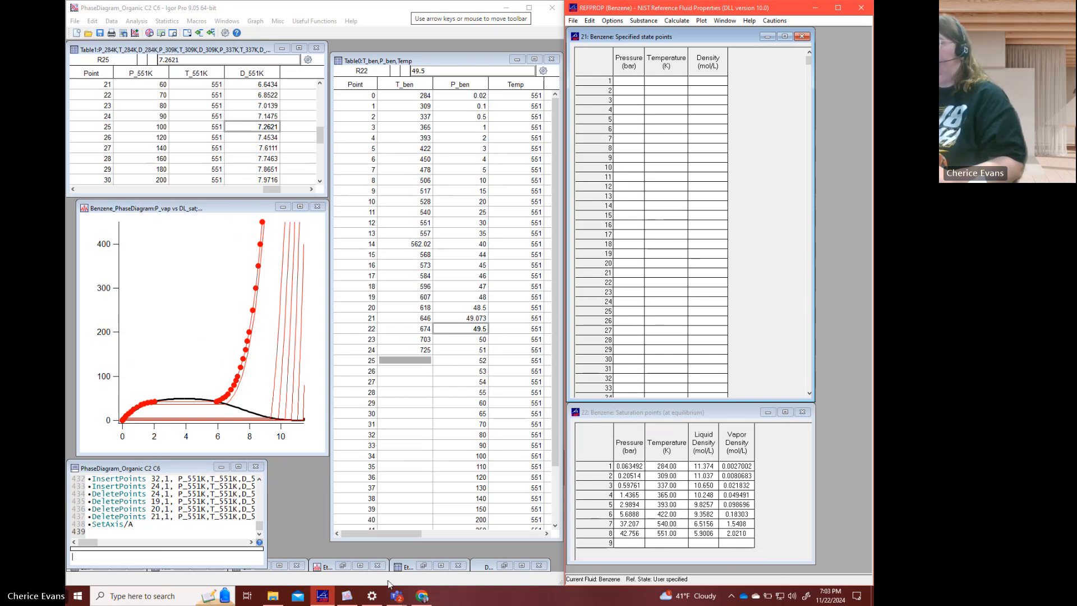
- Switch to the Microsoft Teams meeting and stop its recording and transcription
mouse_move(395, 594)
click(416, 543)
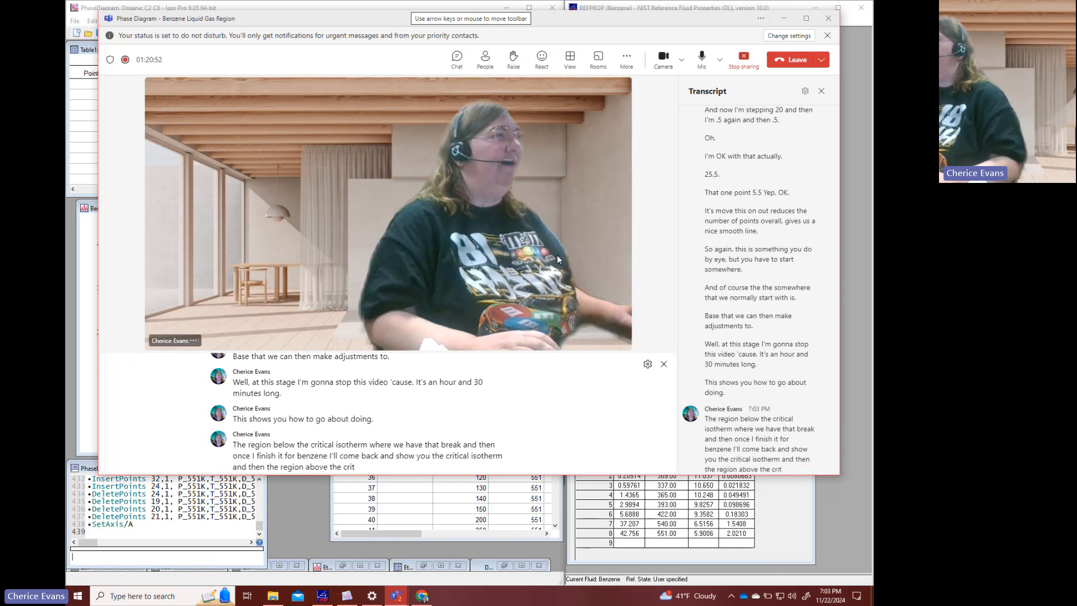
click(628, 58)
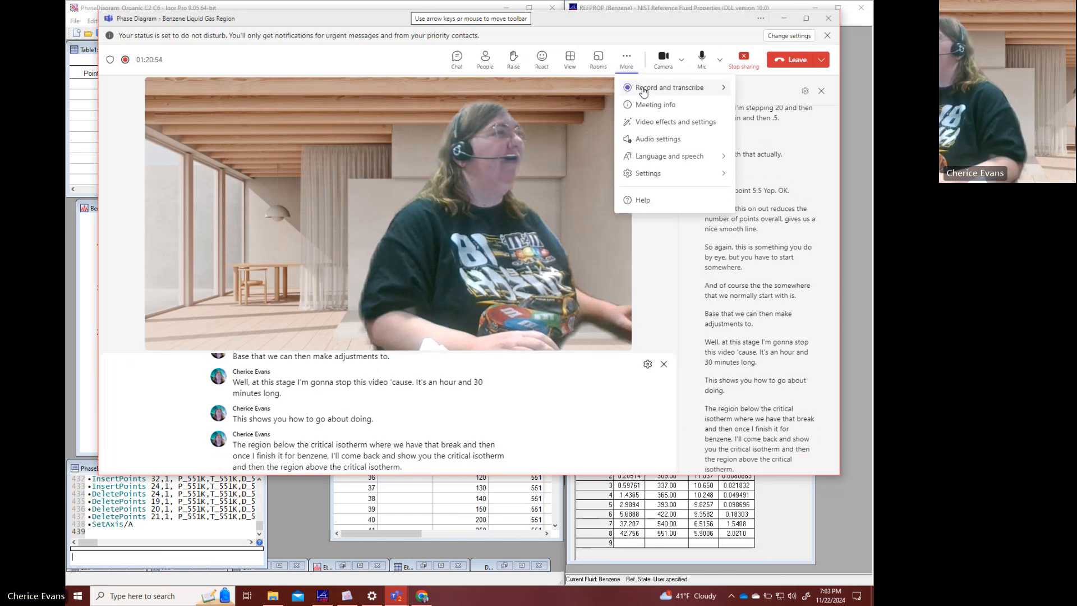
mouse_move(644, 90)
click(598, 96)
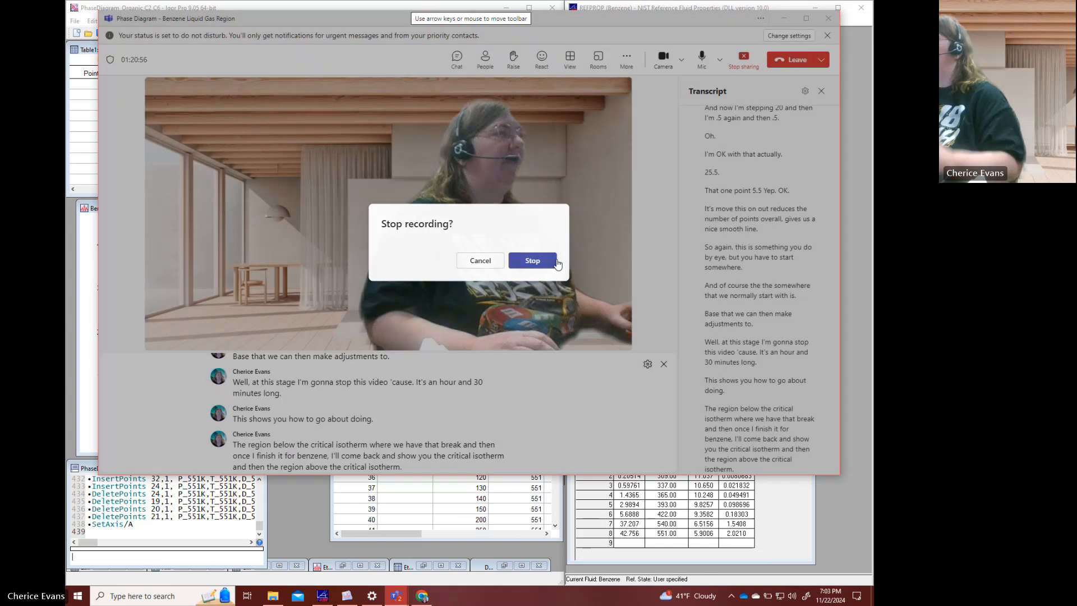
click(533, 262)
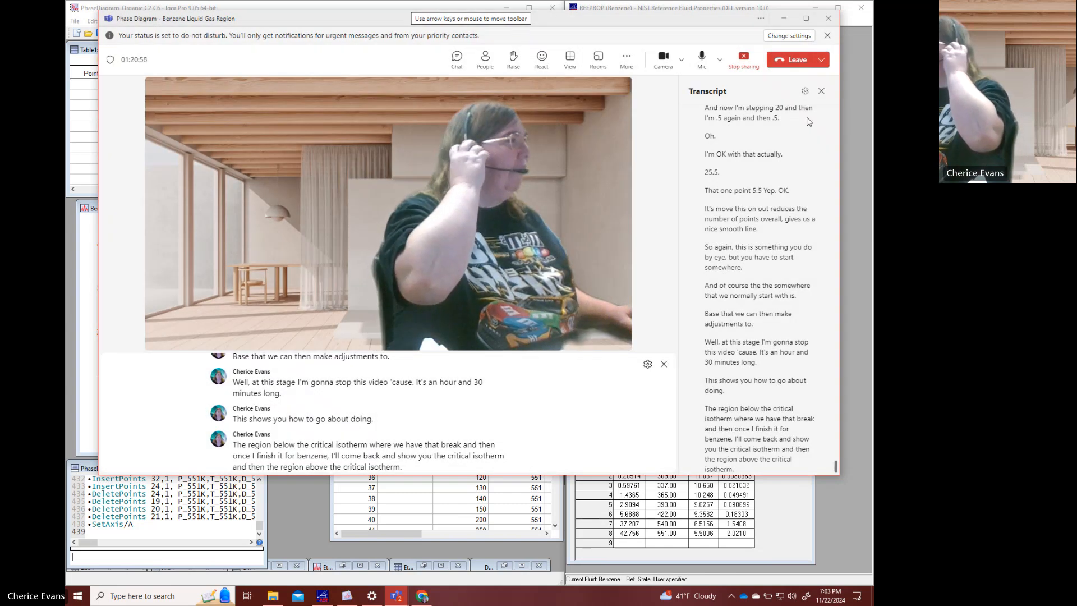